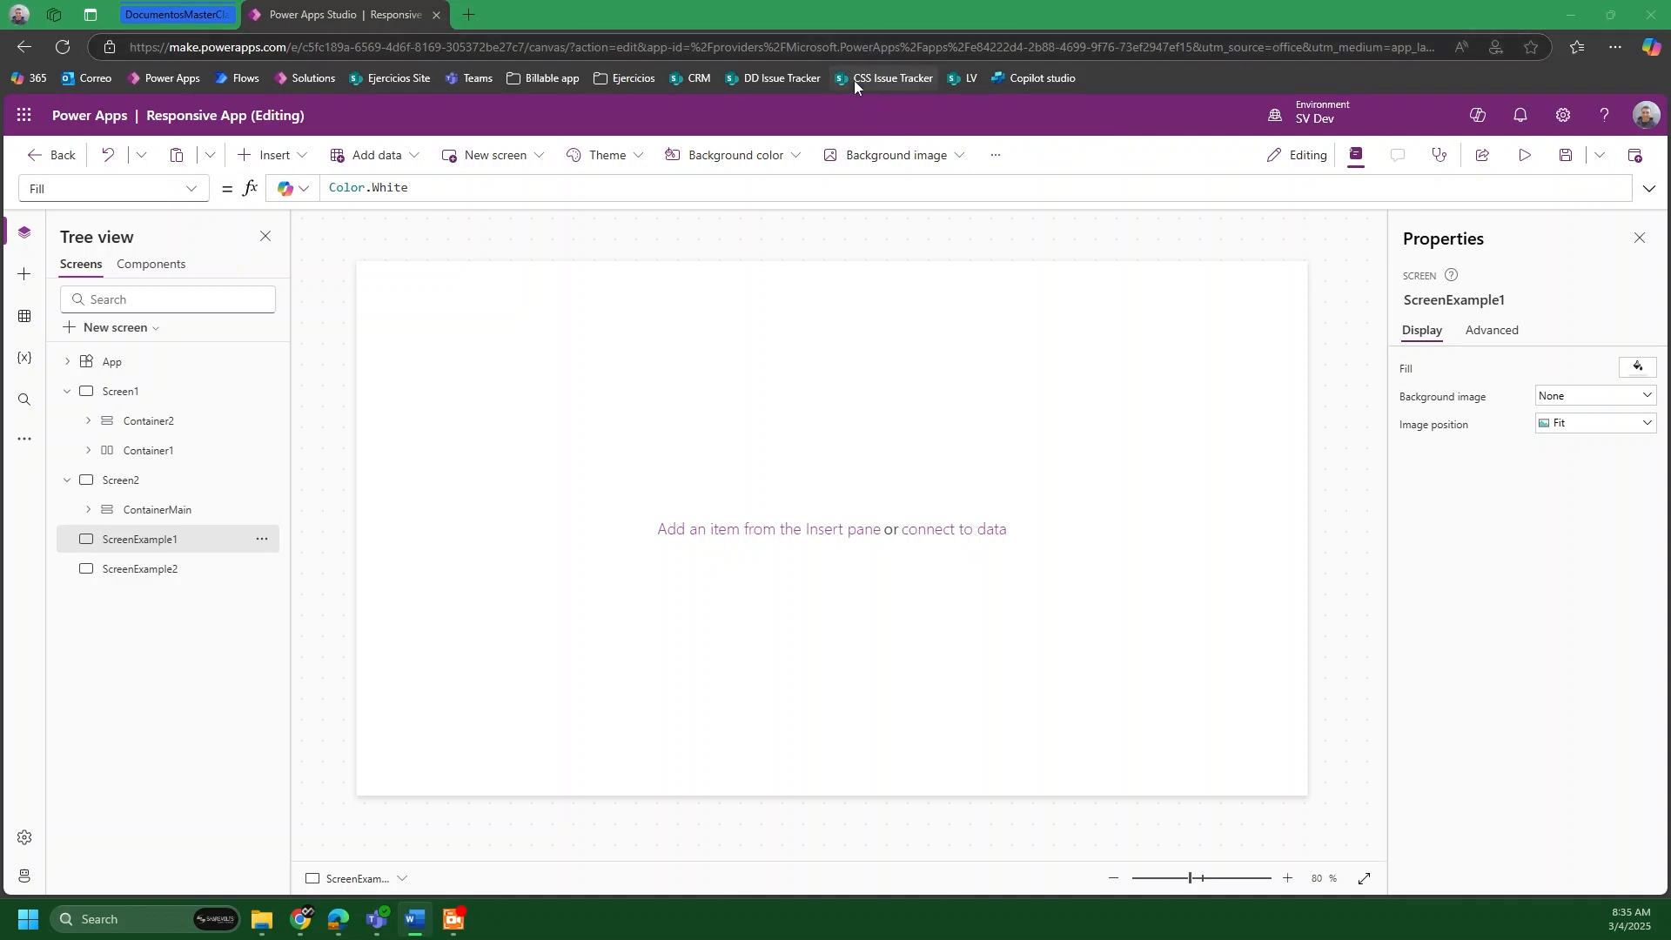
left_click_drag(687, 12, 771, 43)
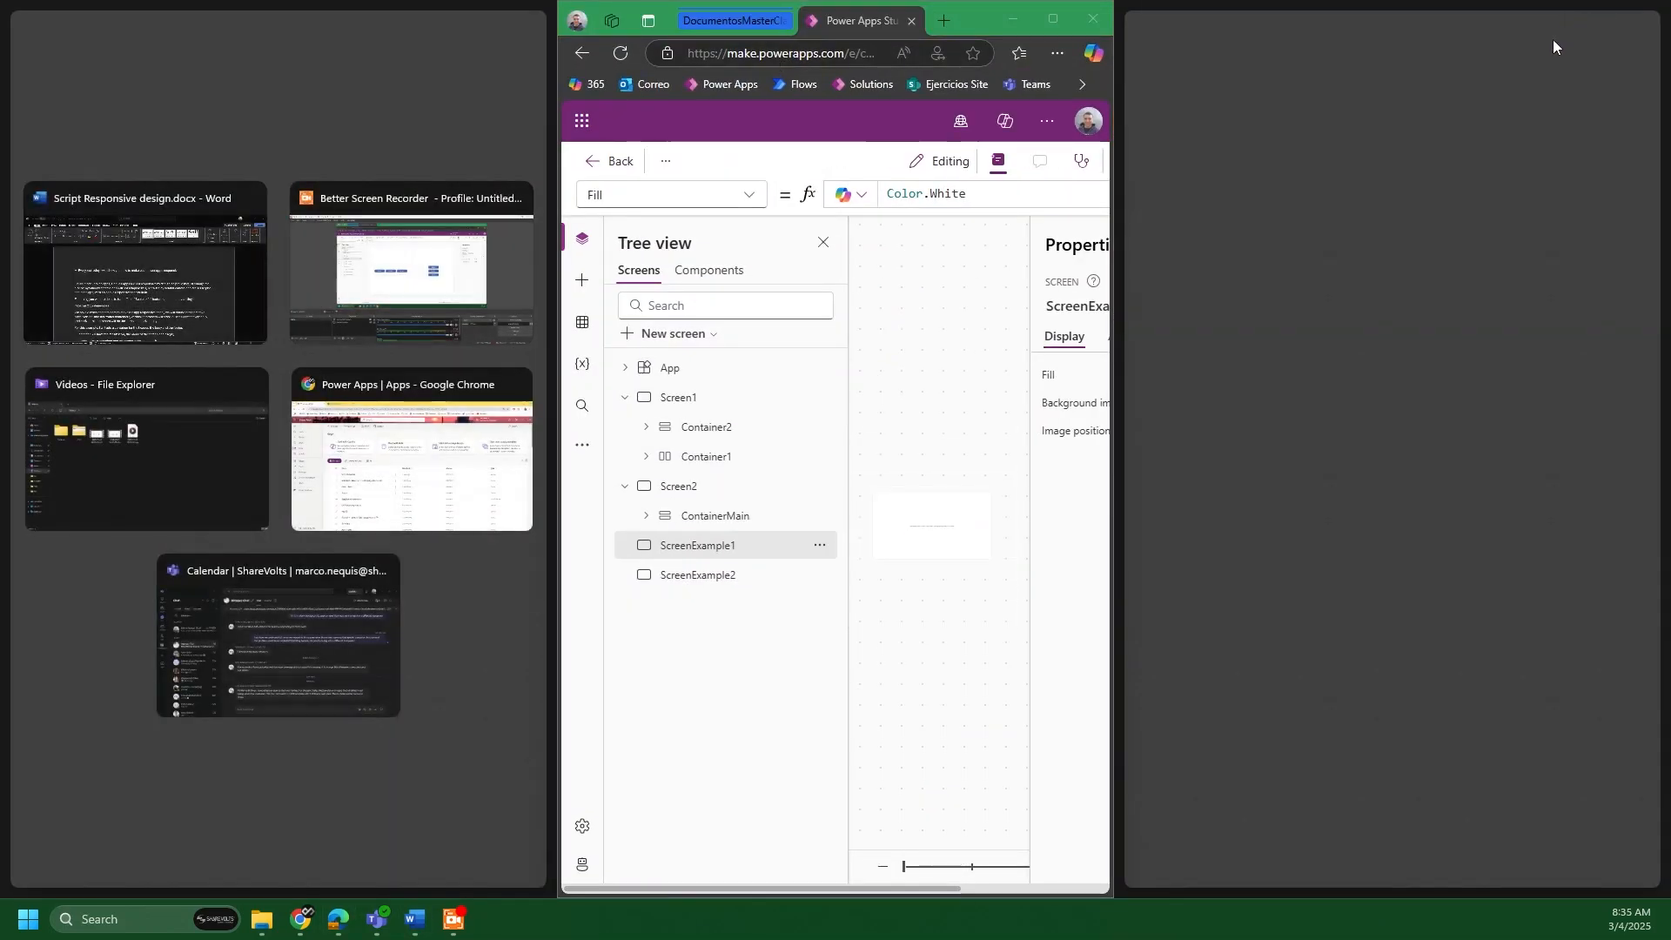
left_click(970, 28)
left_click(1564, 21)
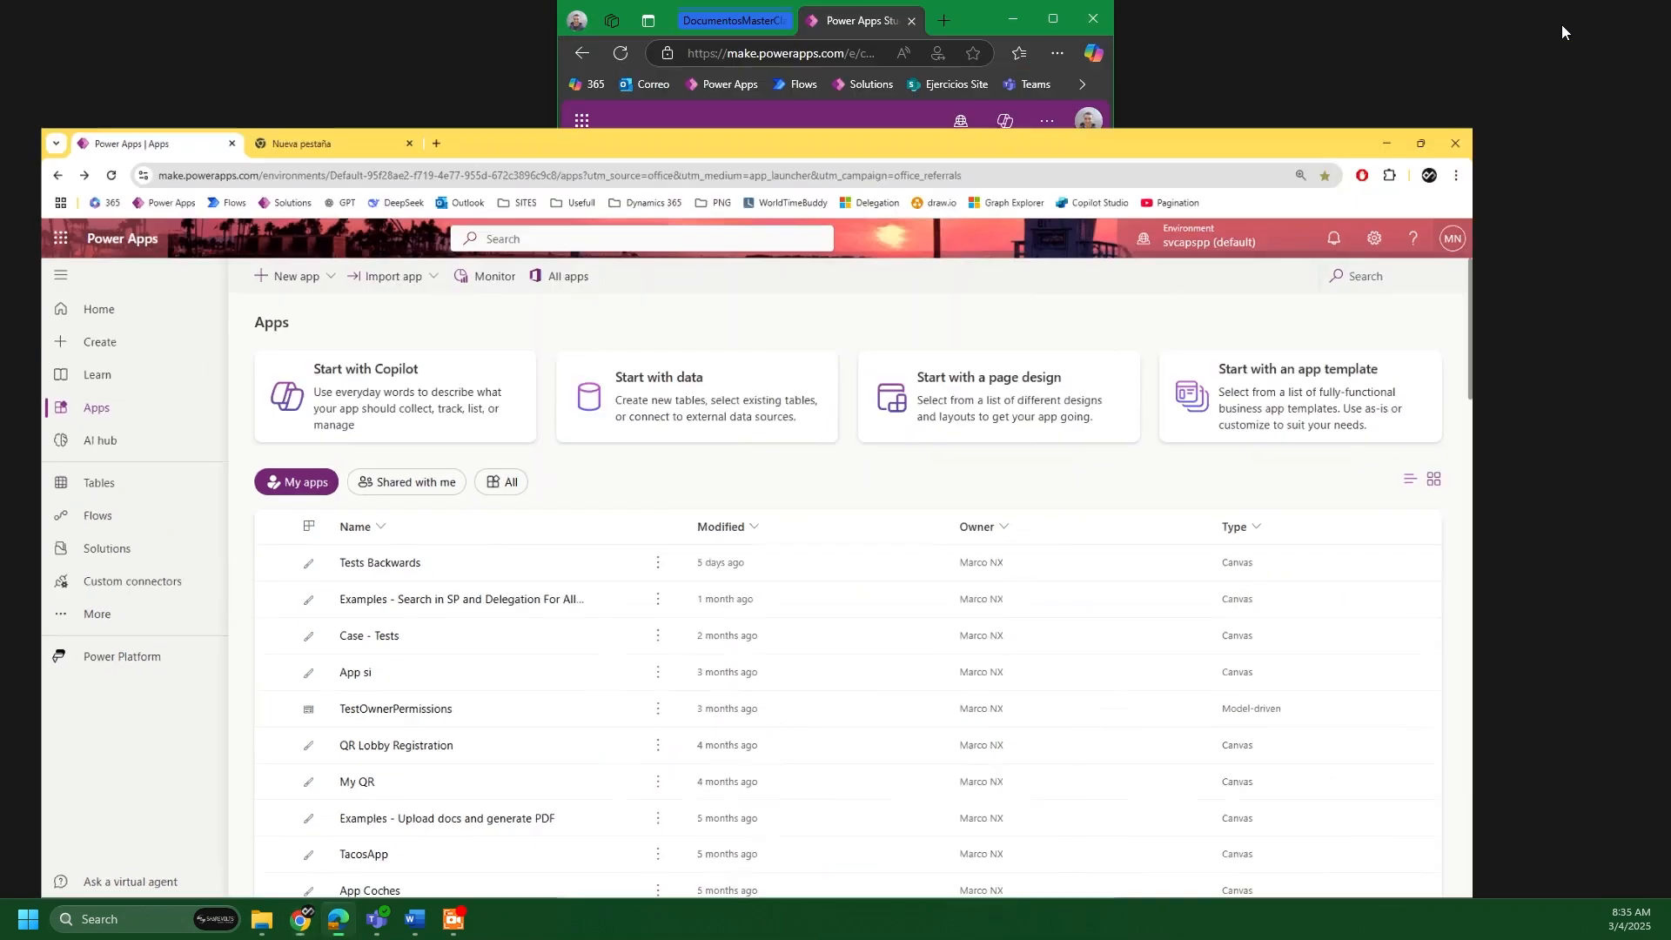
left_click_drag(1122, 223, 1316, 224)
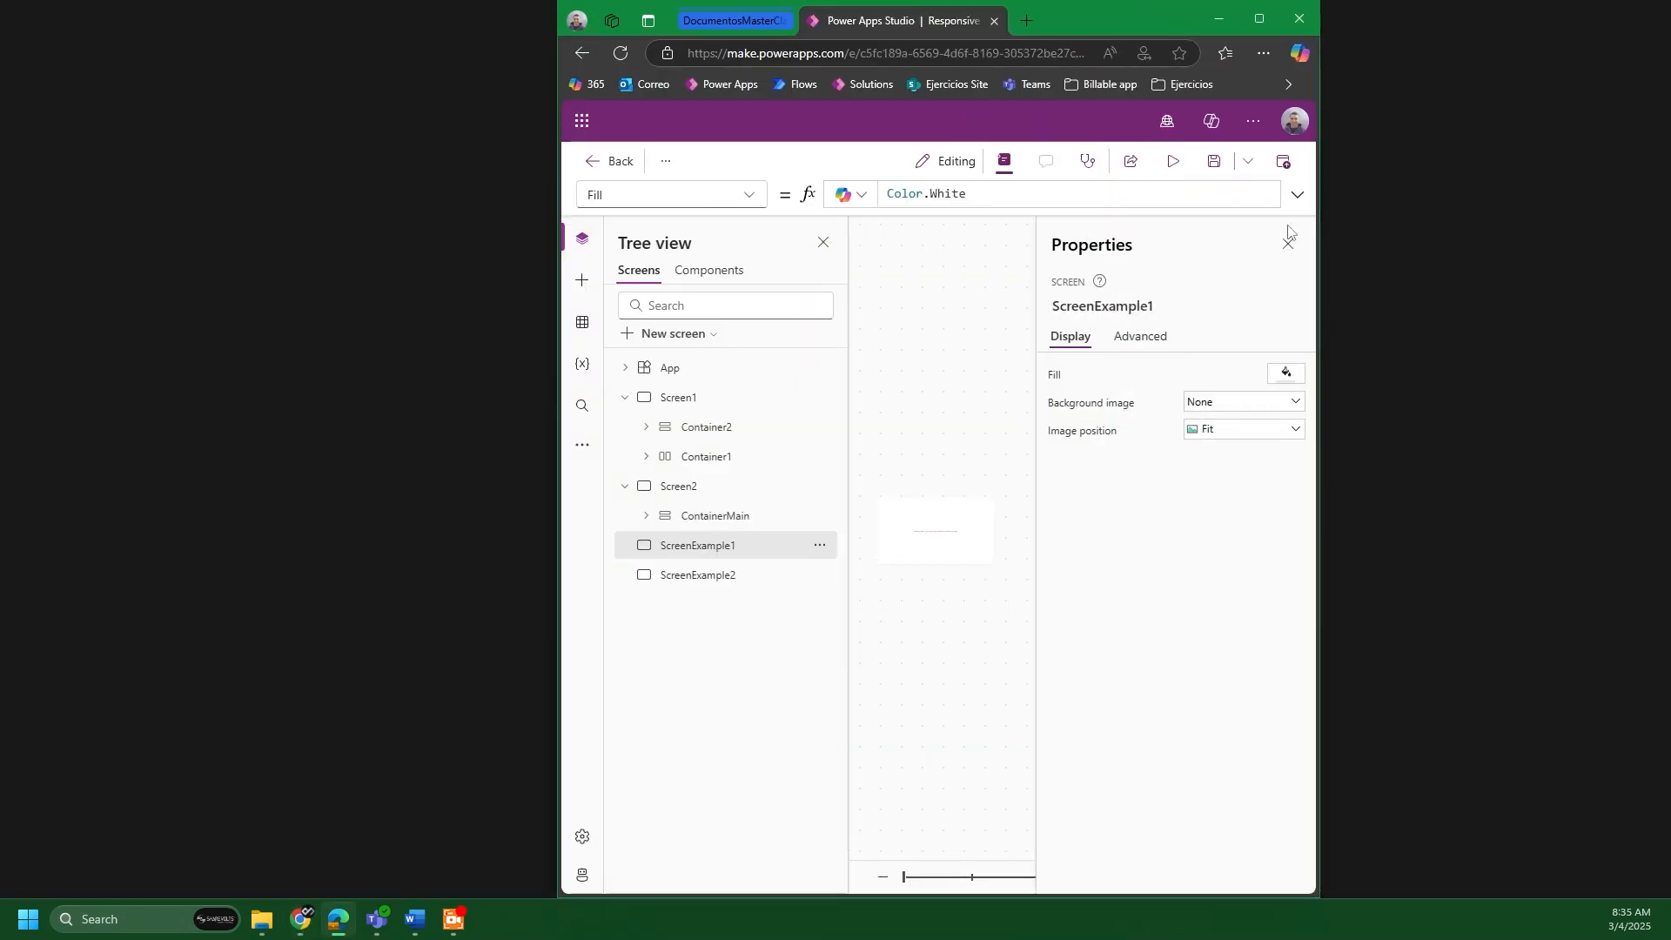
left_click(1266, 23)
Step: Preview the empty ScreenExample1 screen in the full-size browser window, and return to editing
left_click(1525, 156)
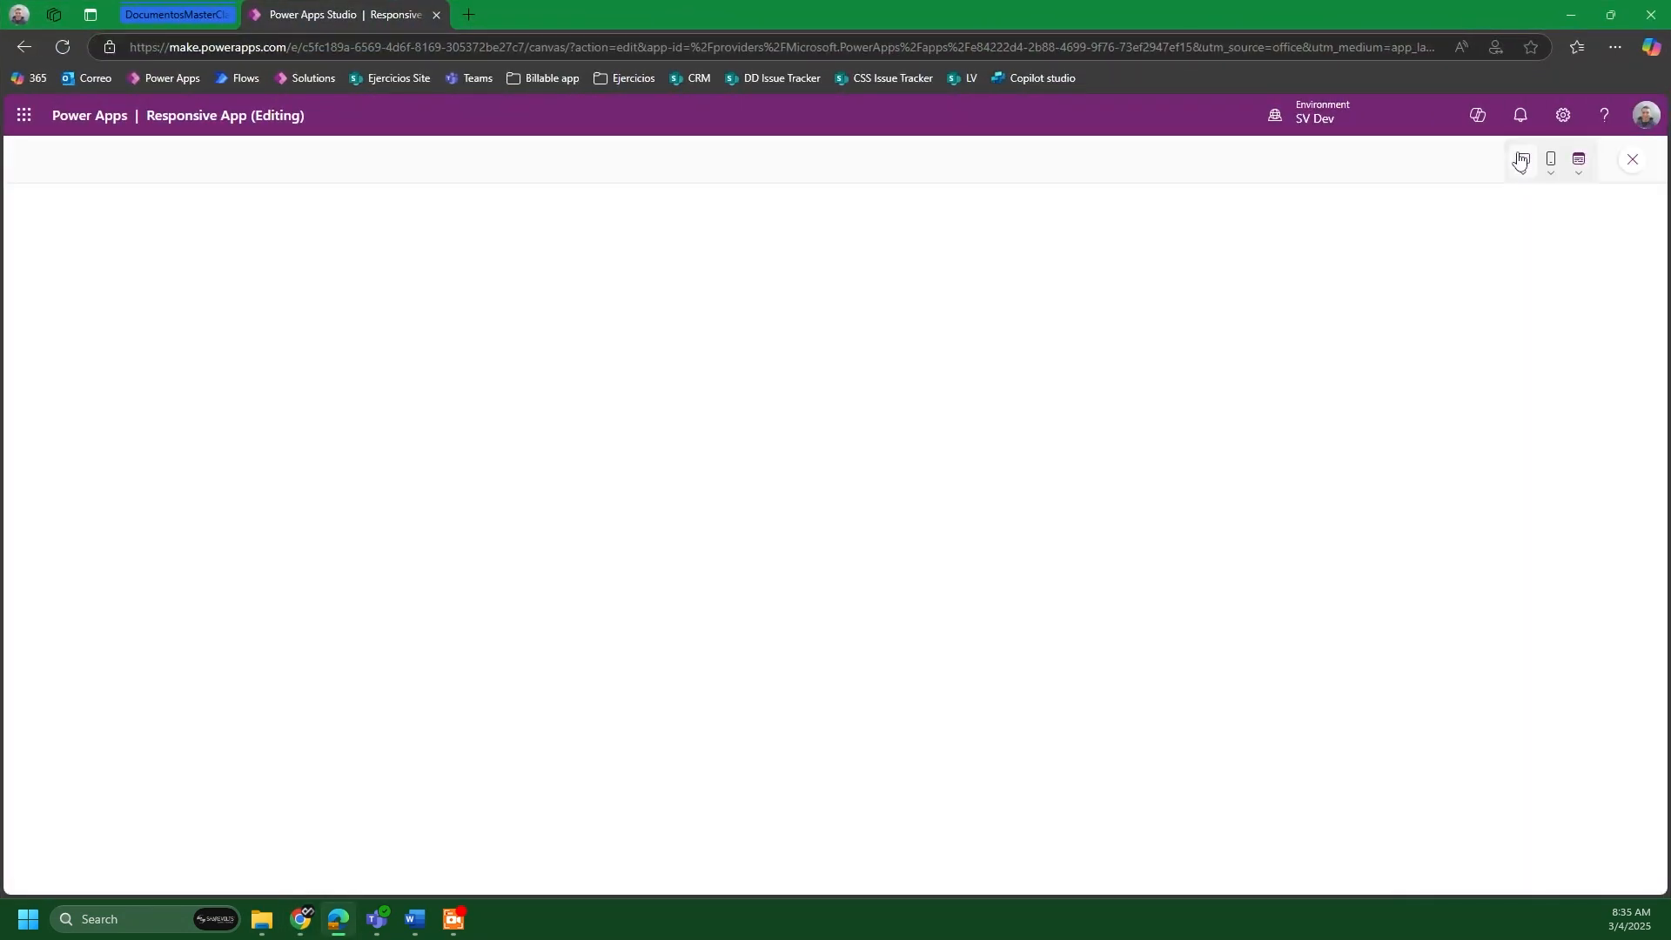
left_click(1632, 159)
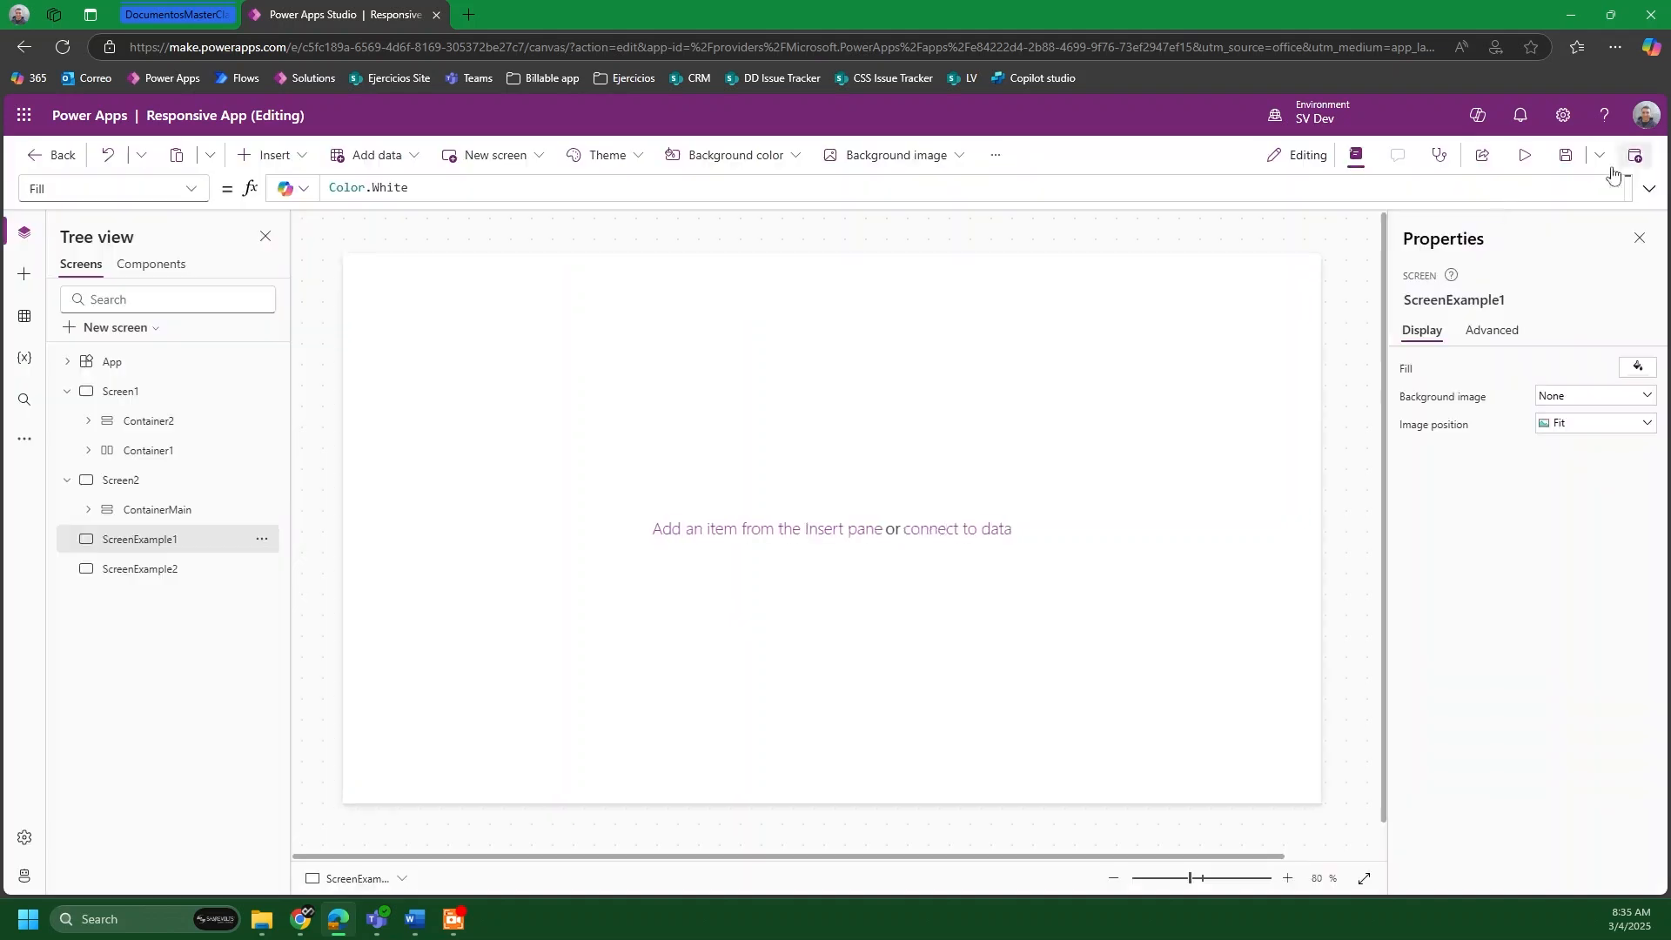
Step: Turn on Scale to fit in the app's display settings and close the settings
left_click(997, 156)
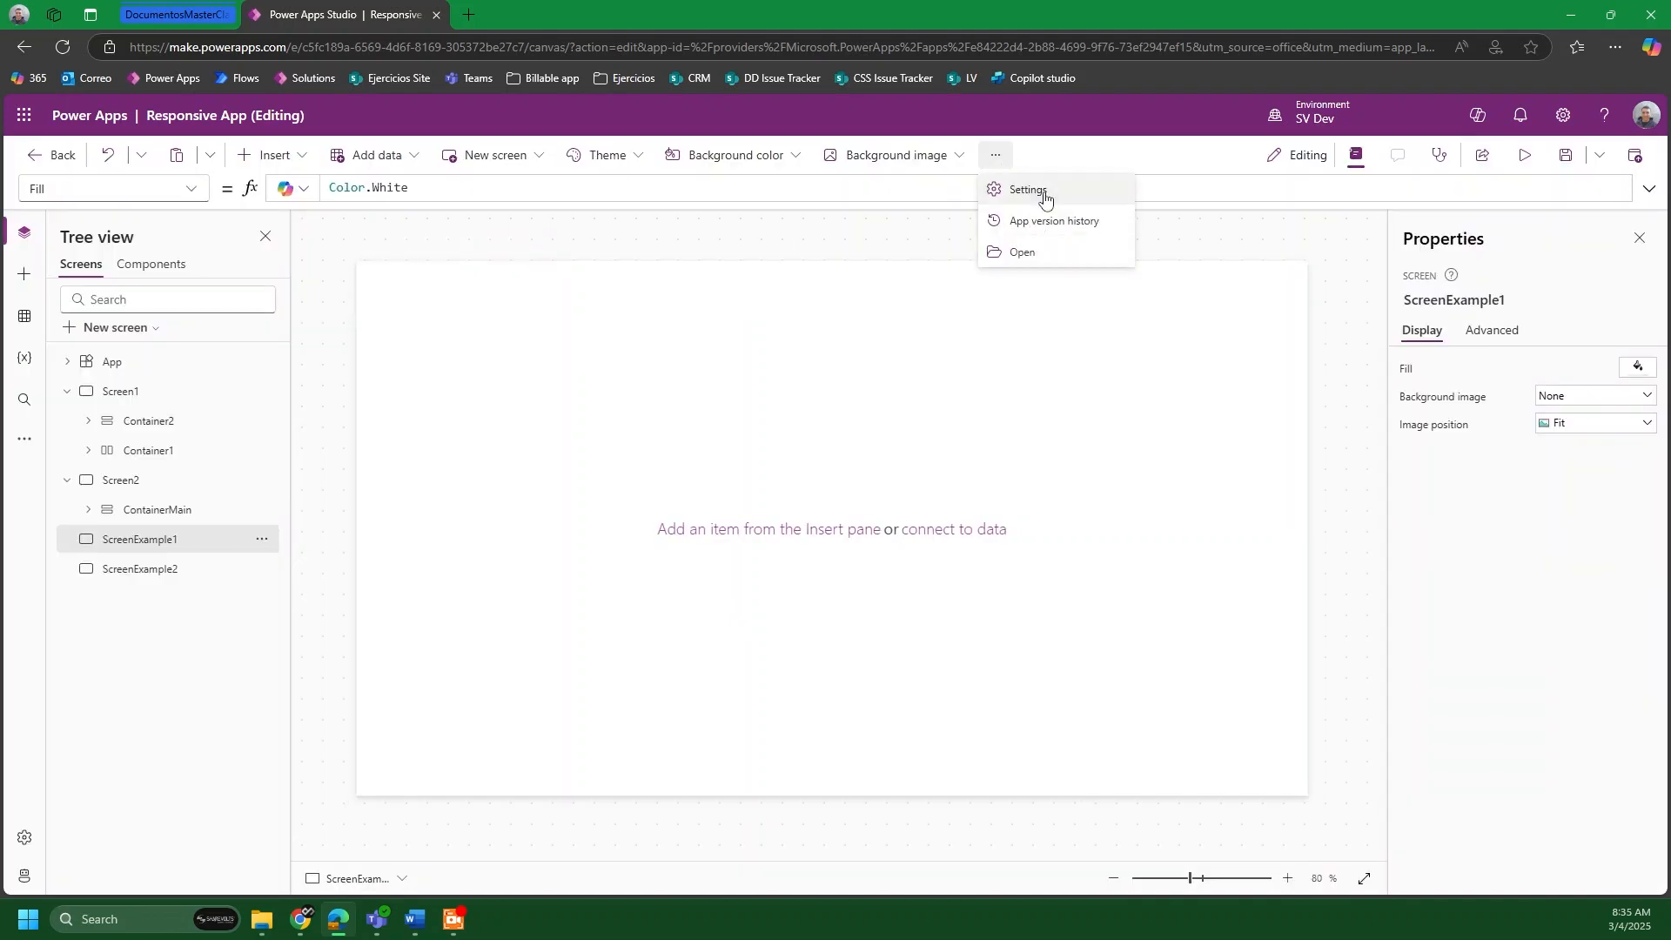
left_click(1038, 192)
left_click(466, 370)
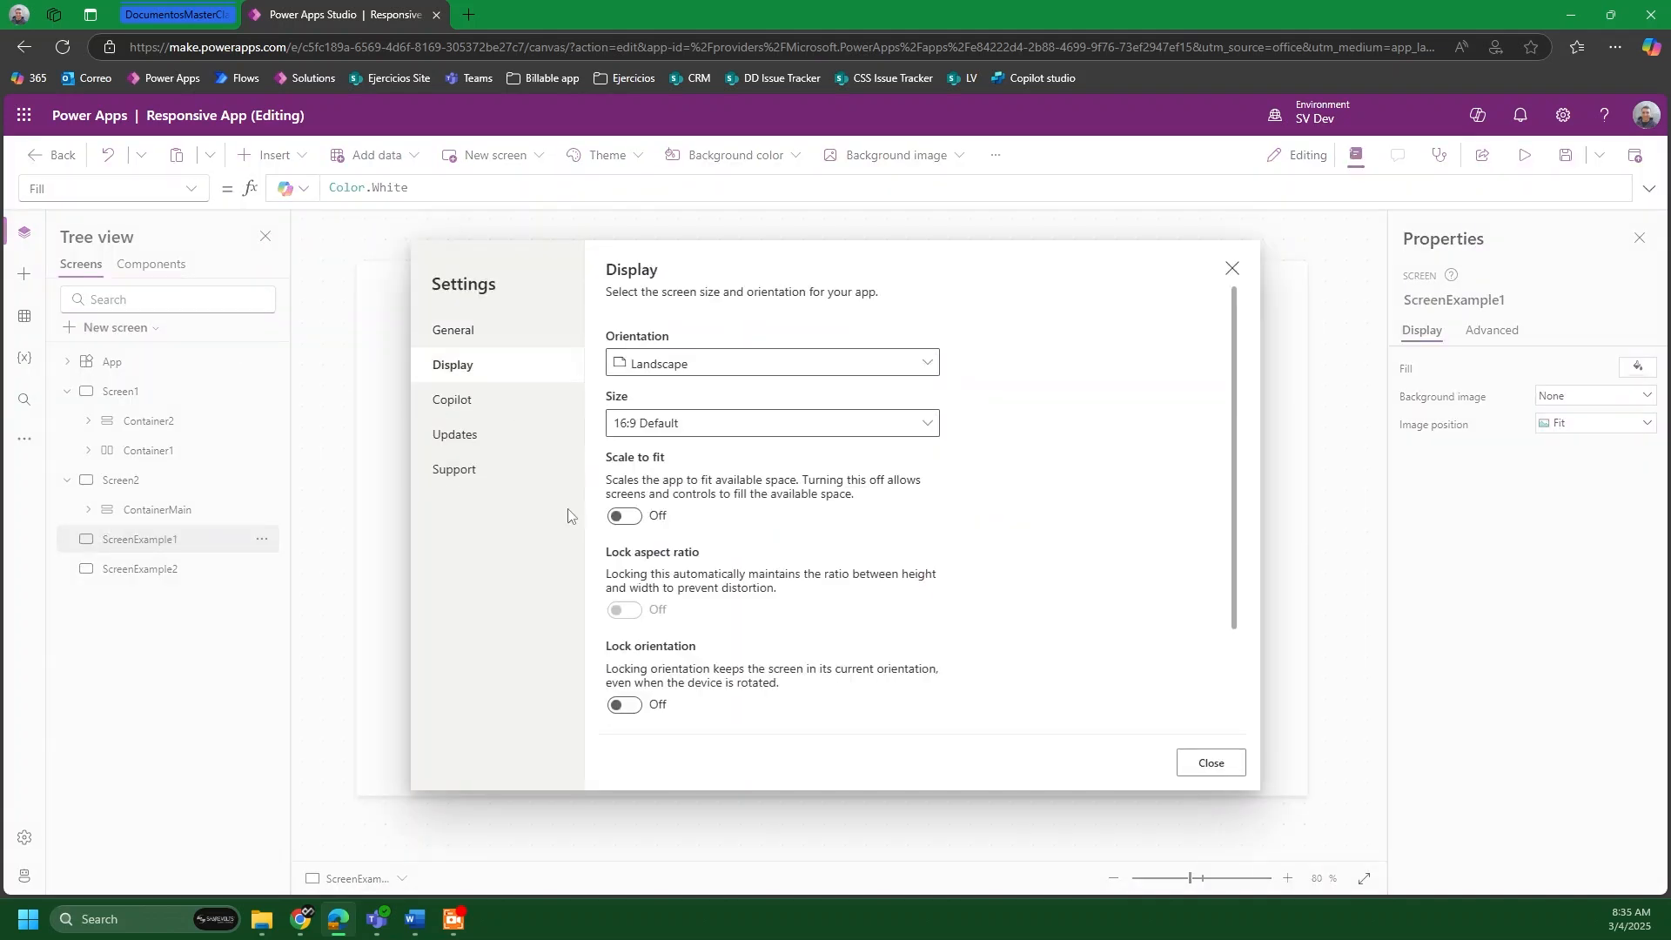
scroll(673, 510, "down", 3)
scroll(675, 512, "down", 1)
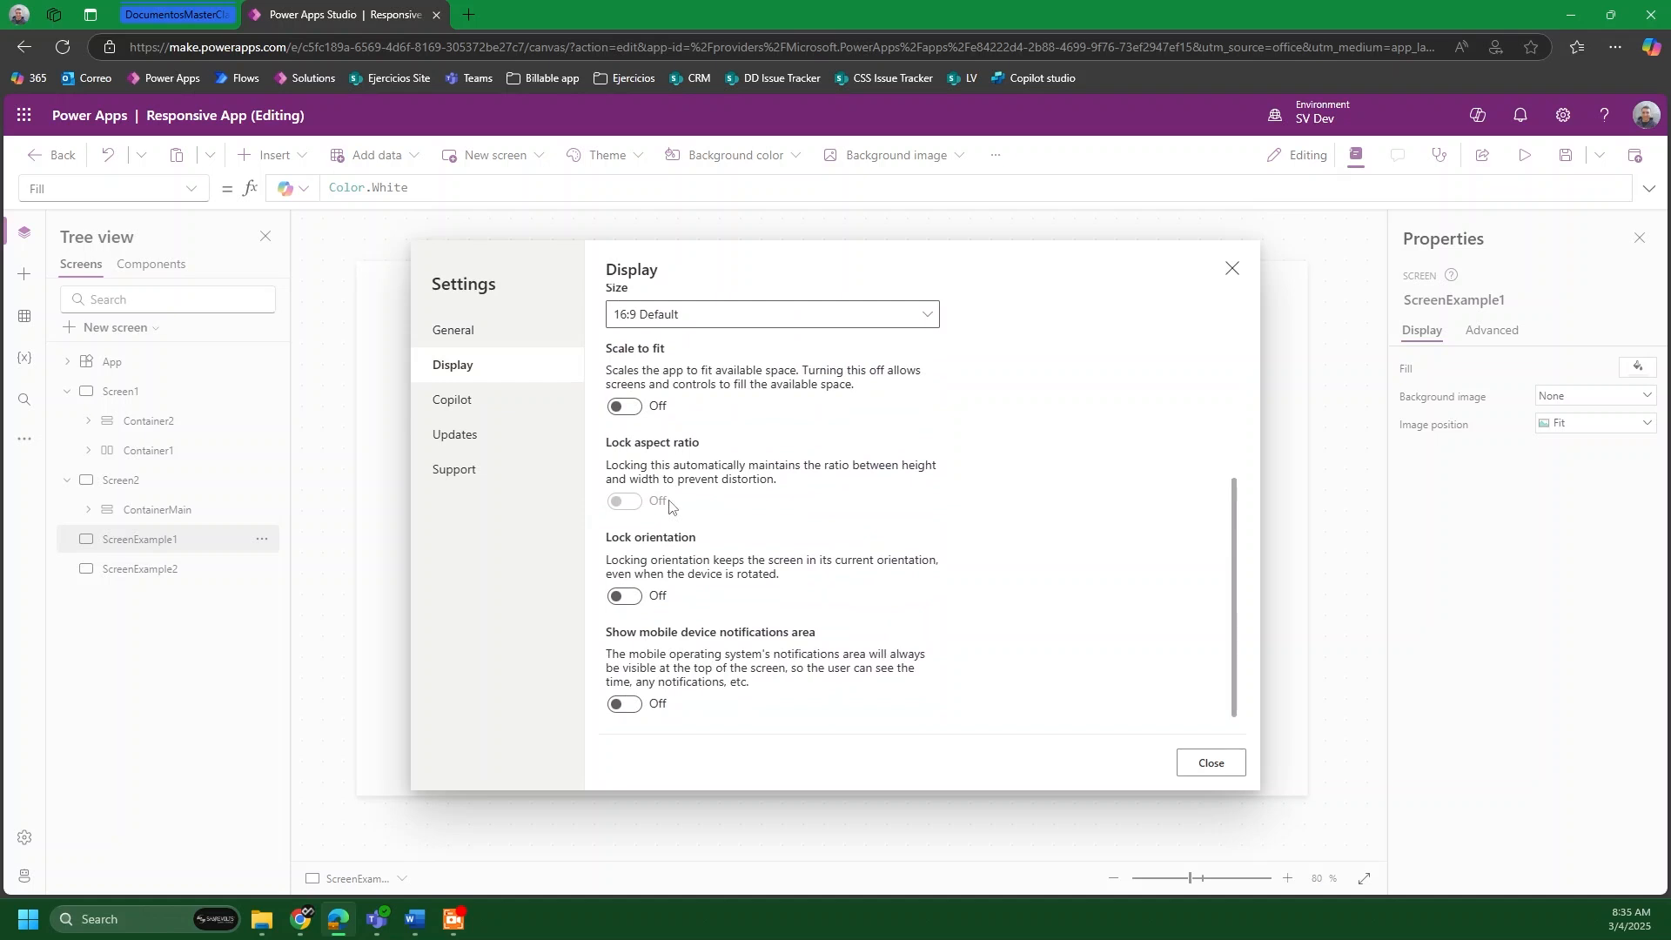
scroll(670, 506, "up", 2)
left_click(621, 553)
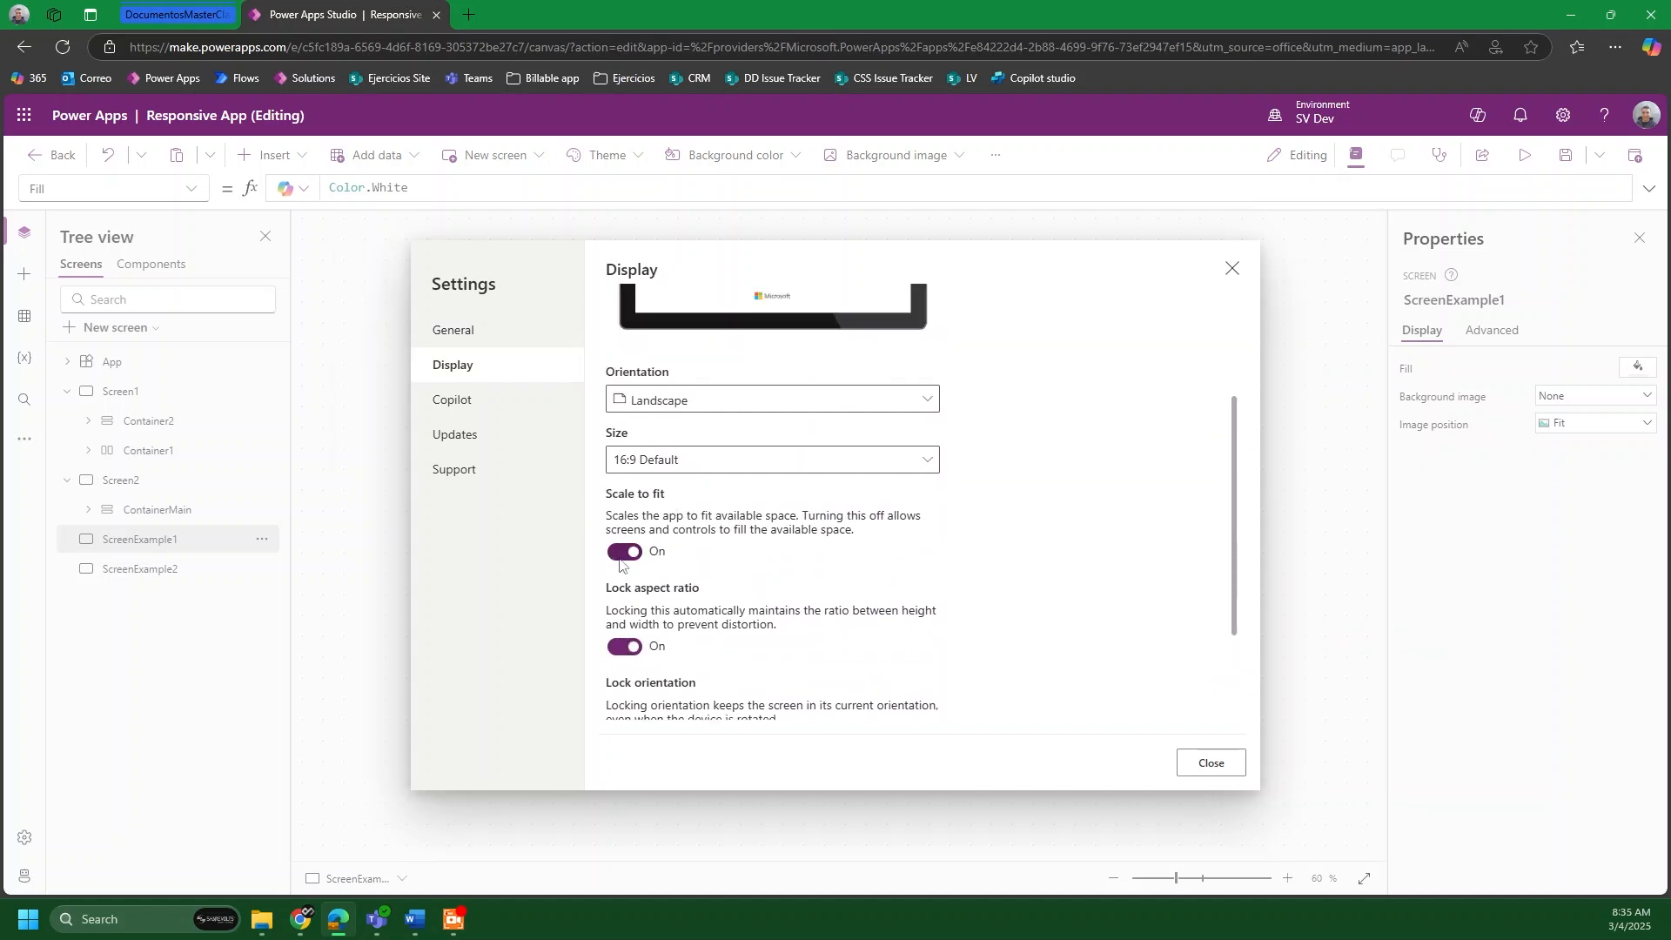
left_click(1219, 765)
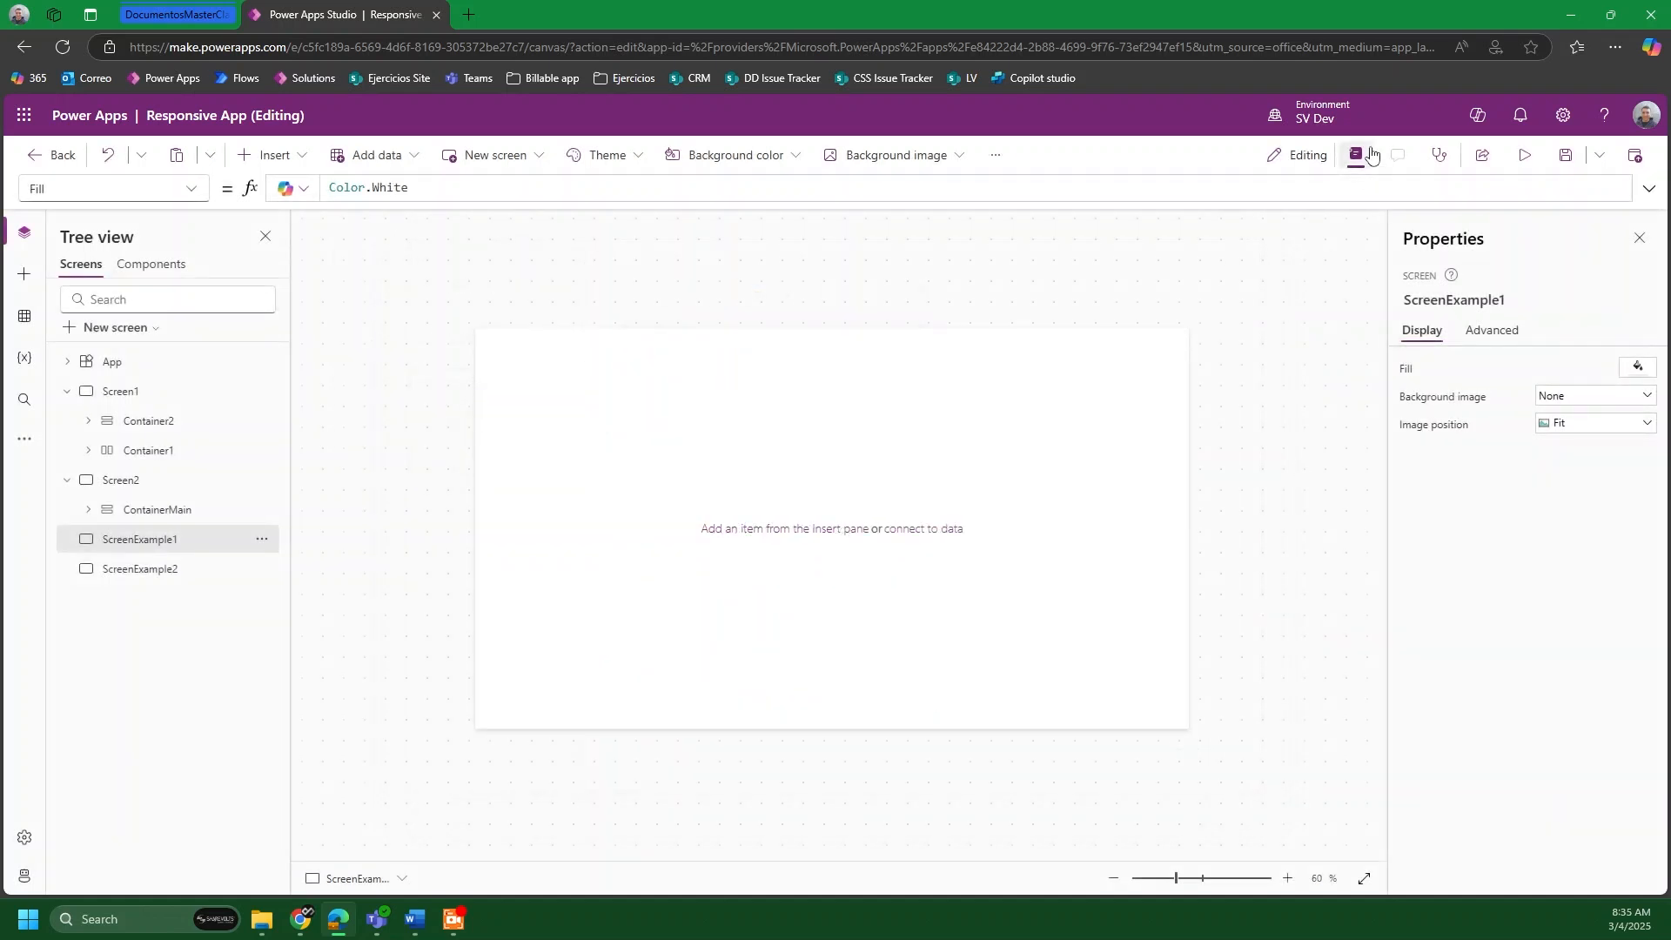
Step: Preview ScreenExample1 while resizing the browser window in width and height to examine how the screen scales, and return to editing
left_click(1525, 154)
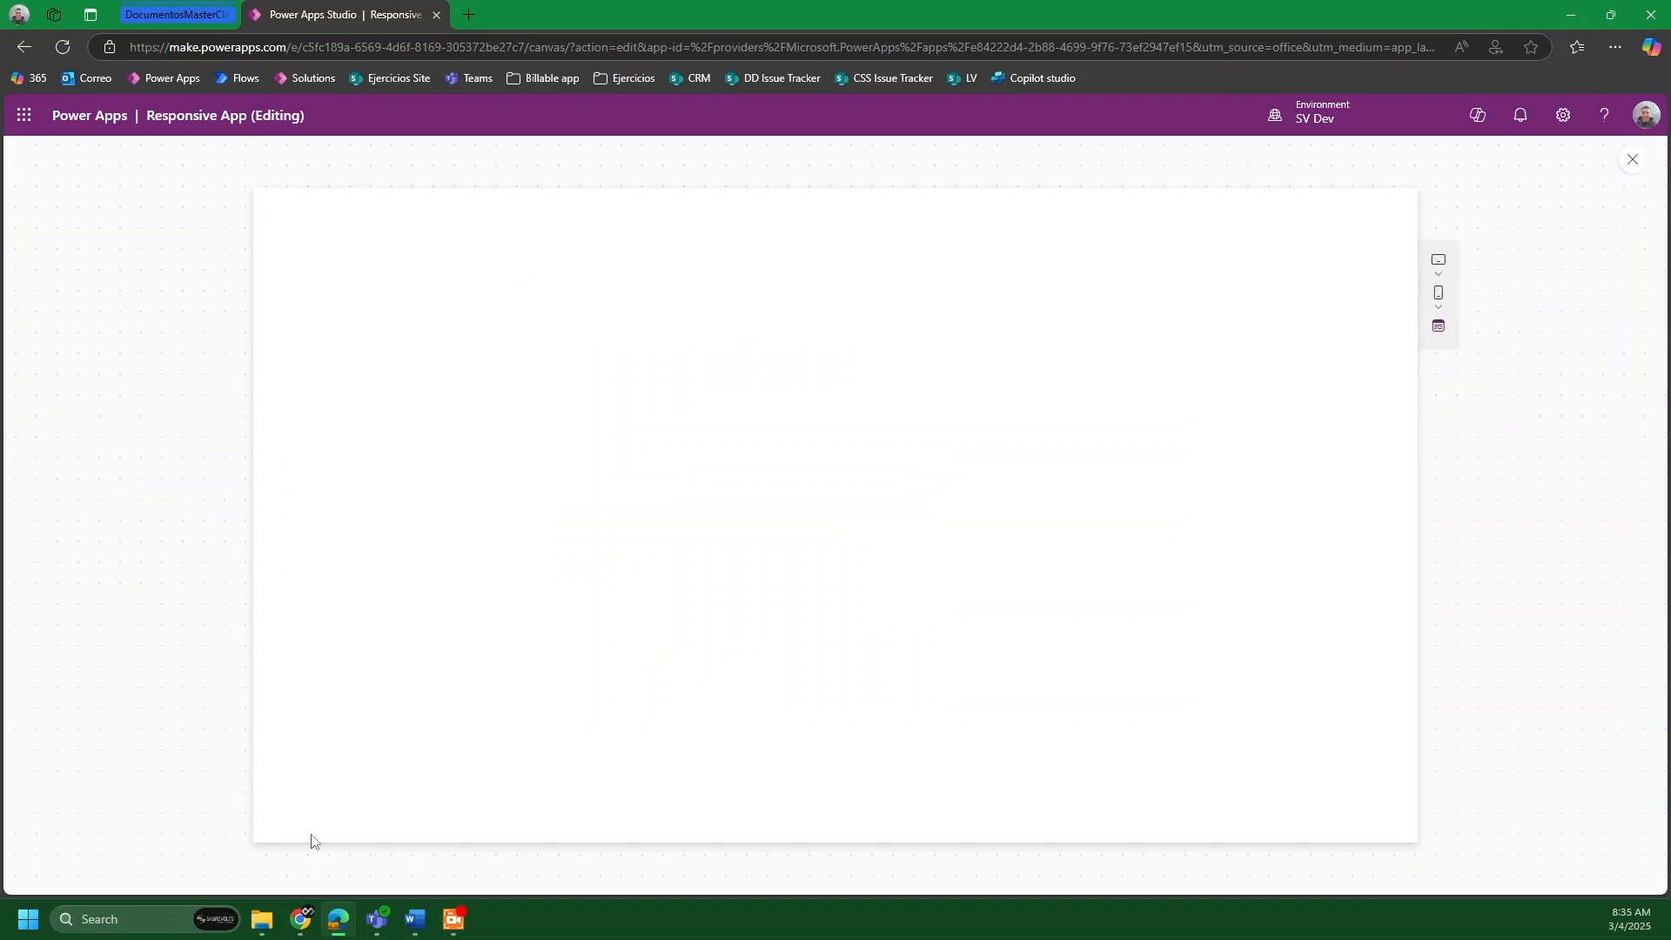
left_click_drag(1419, 1, 1176, 93)
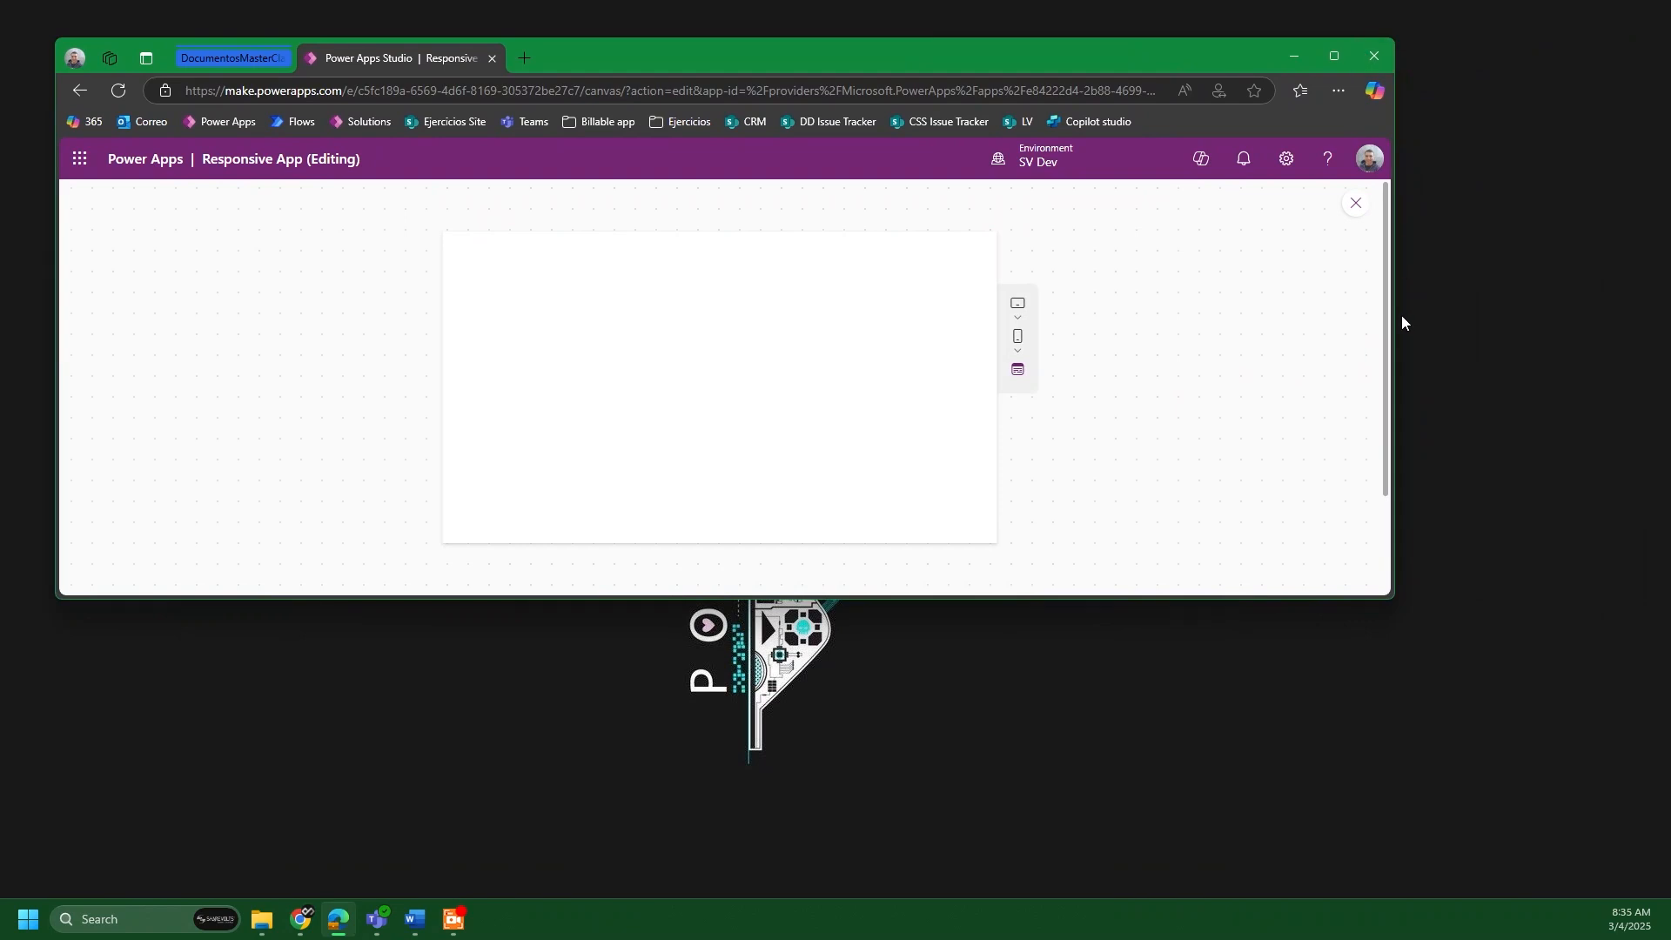
left_click_drag(1396, 324, 445, 400)
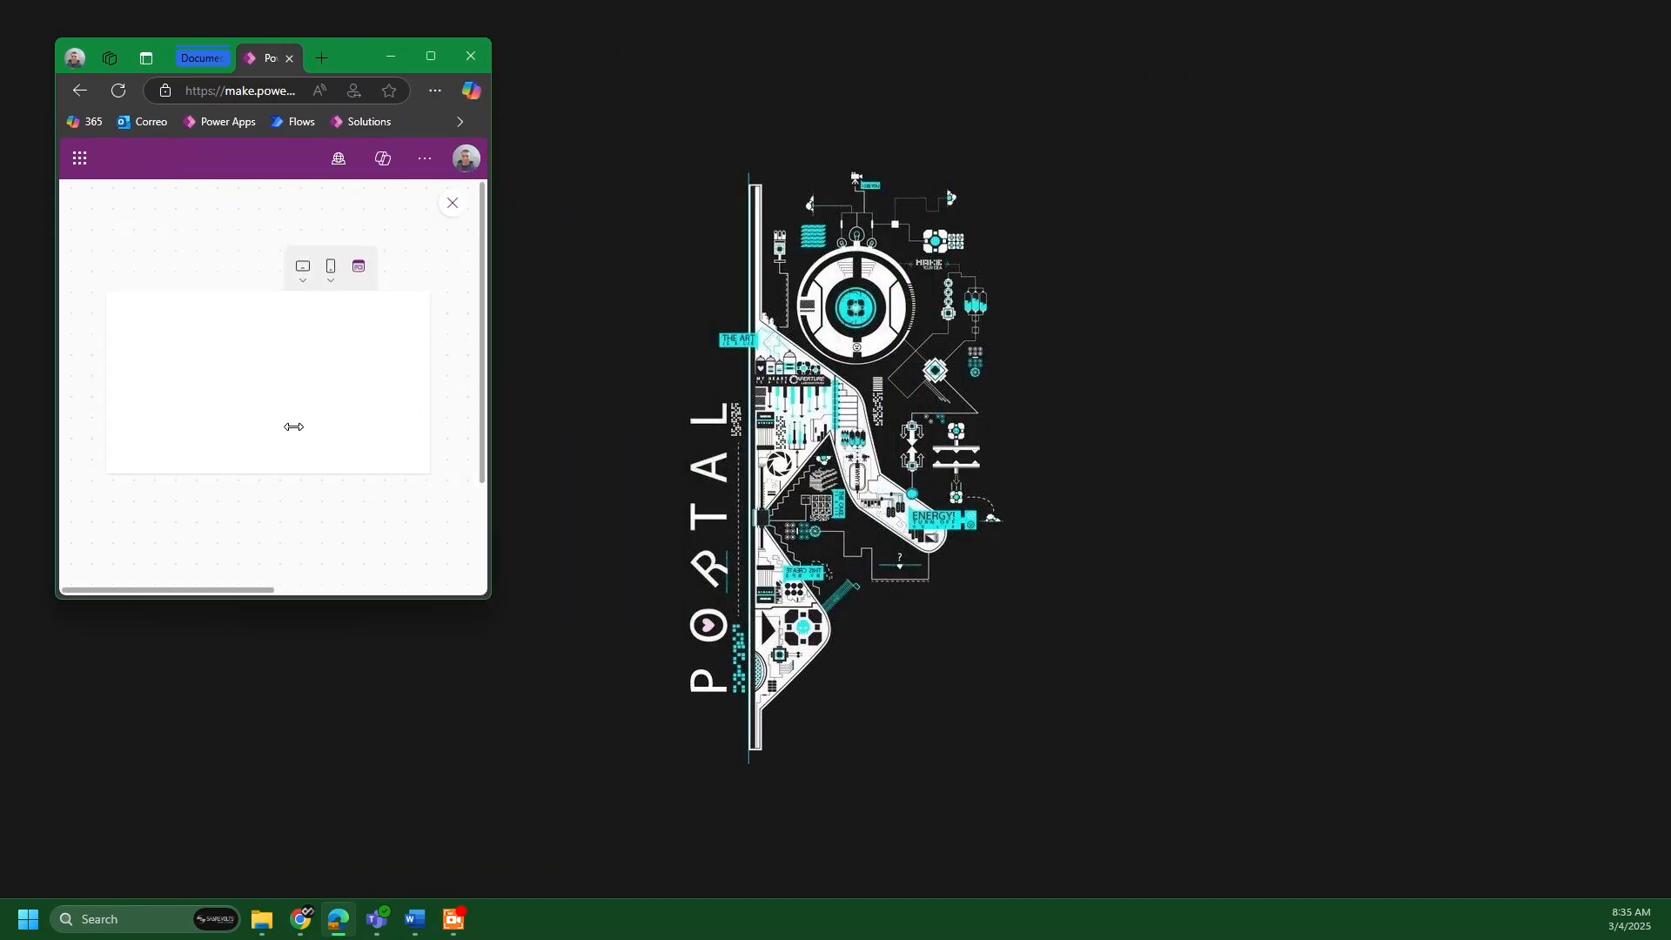
left_click_drag(293, 426, 1101, 409)
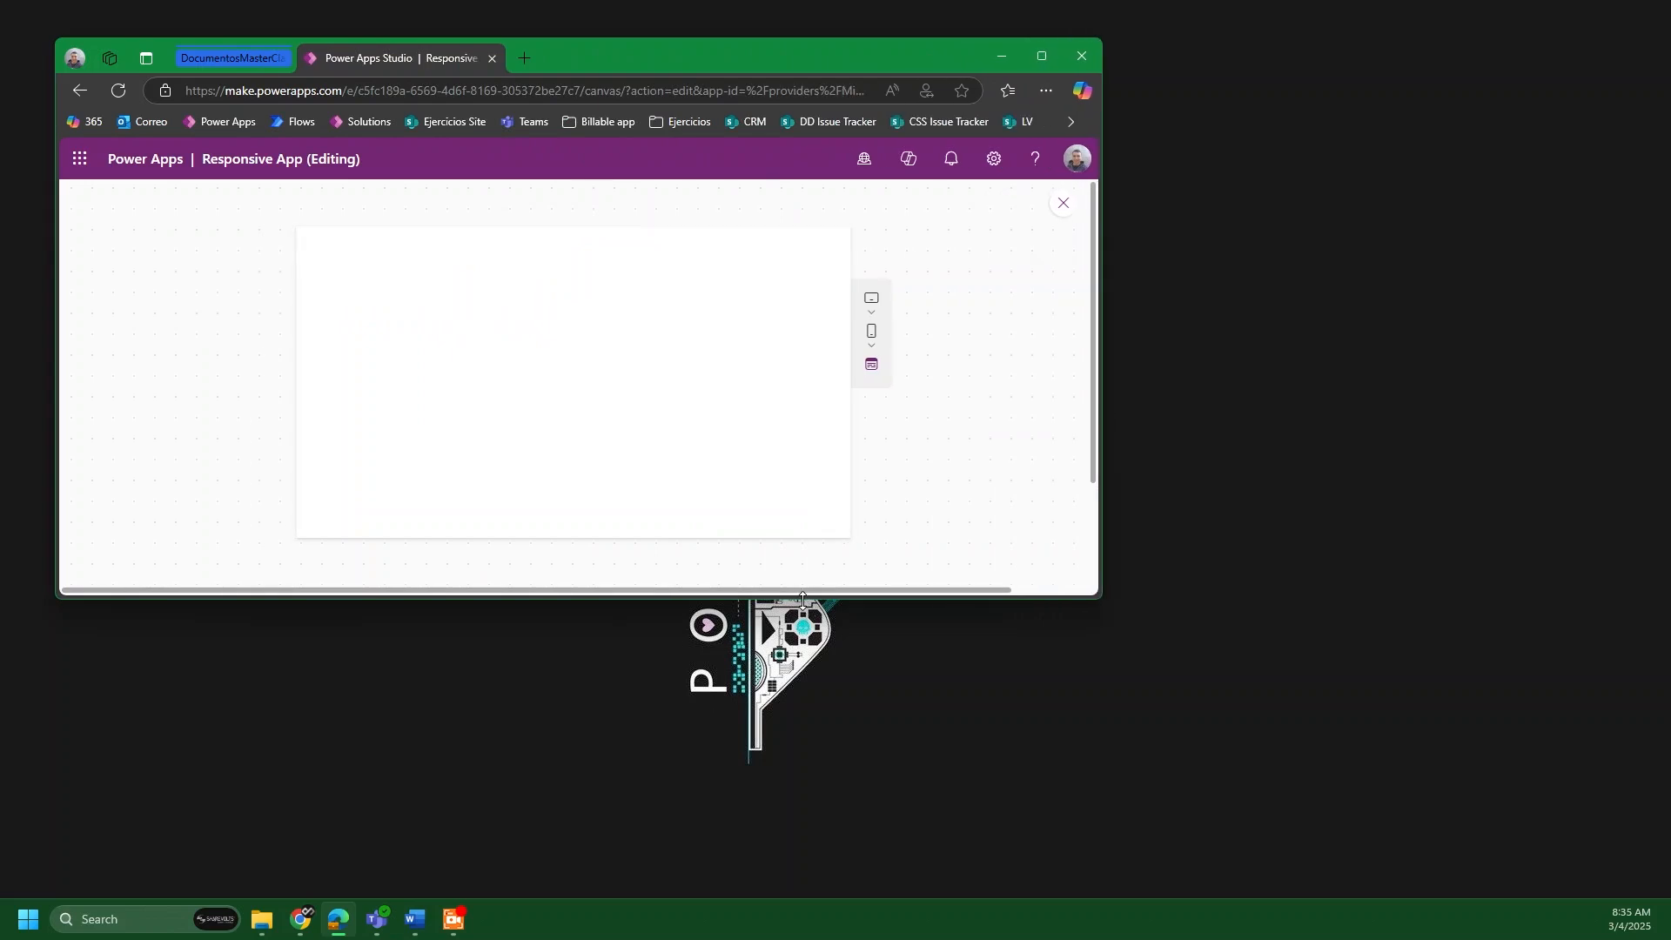
left_click_drag(802, 599, 798, 864)
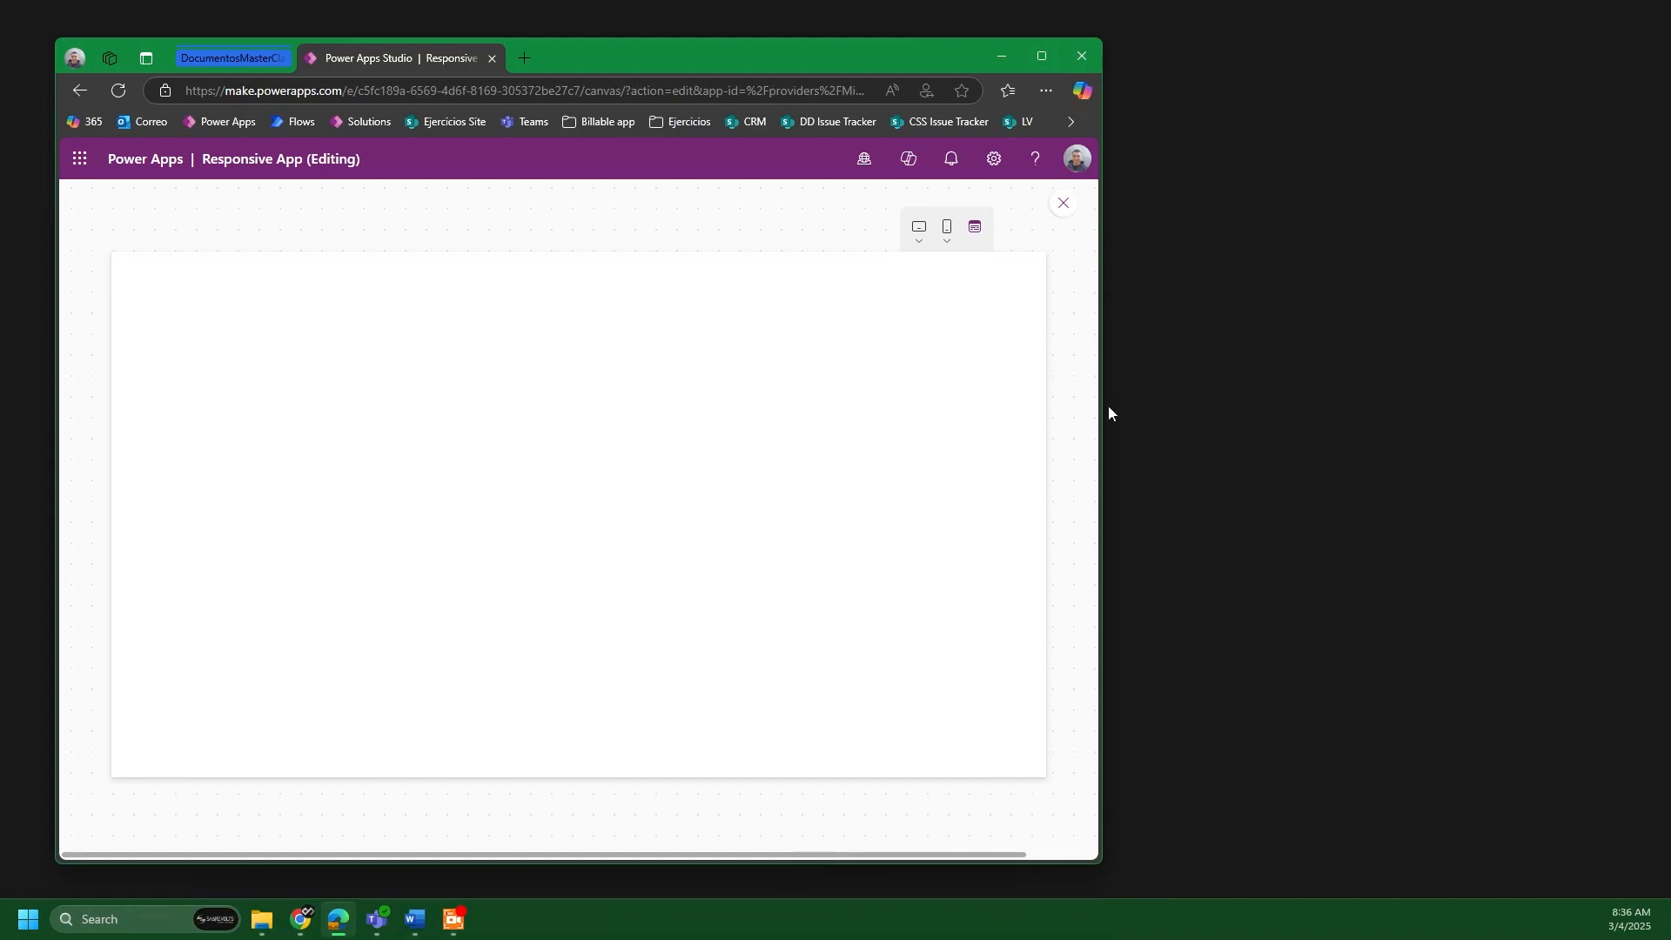
left_click_drag(1105, 425, 1529, 421)
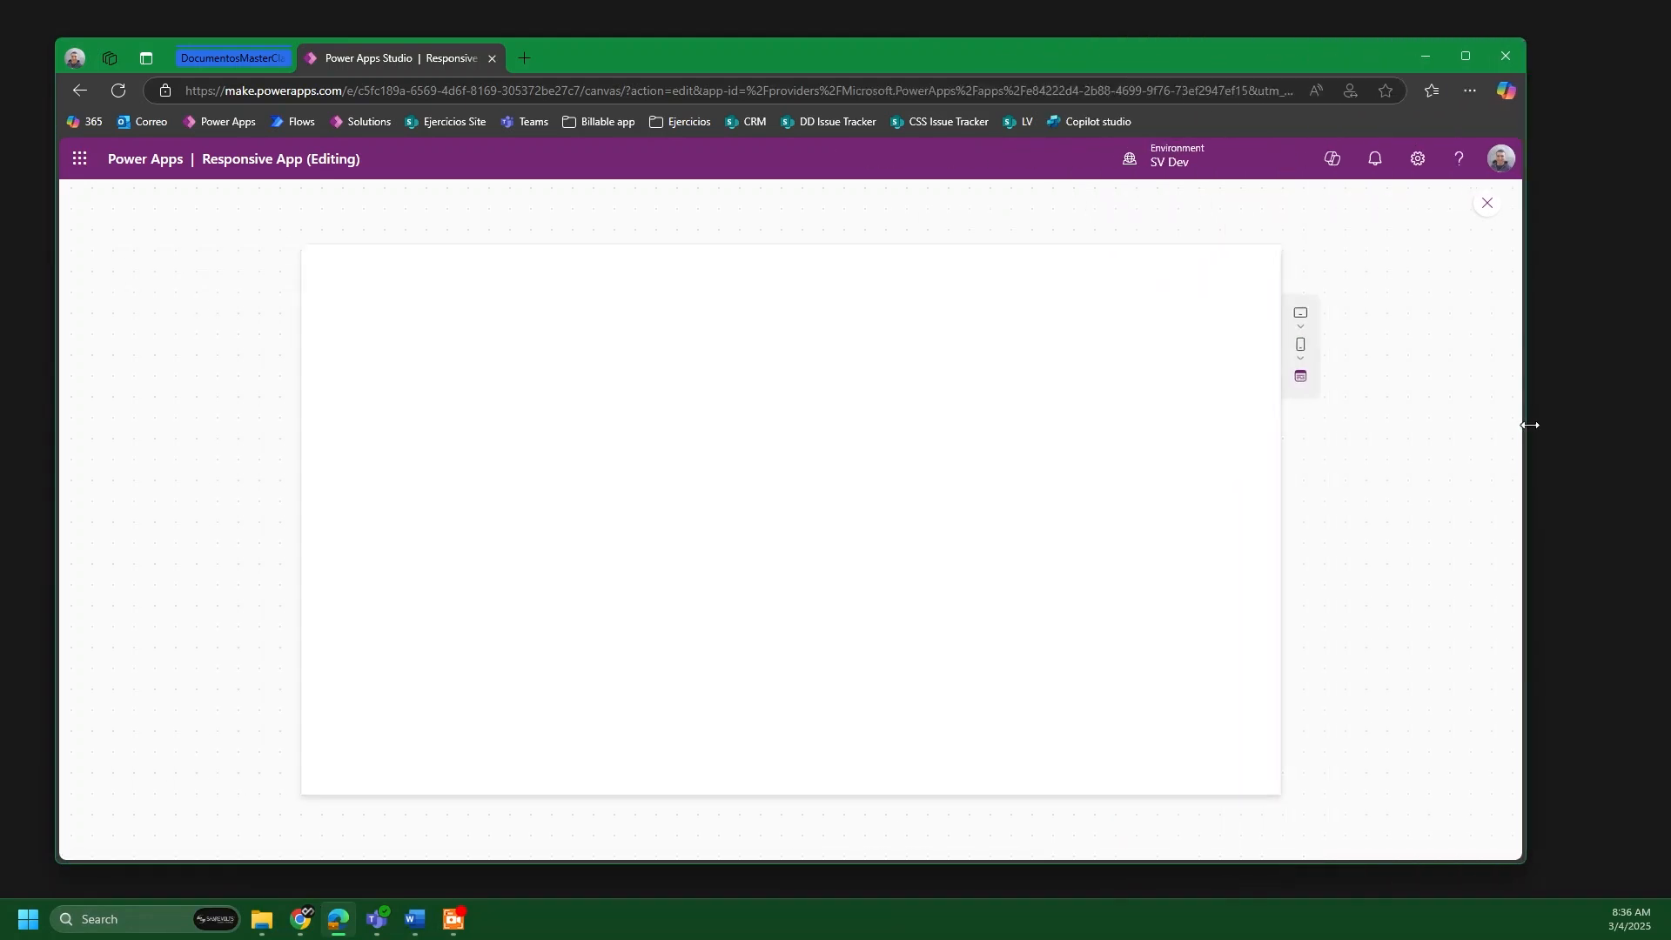
left_click(1459, 57)
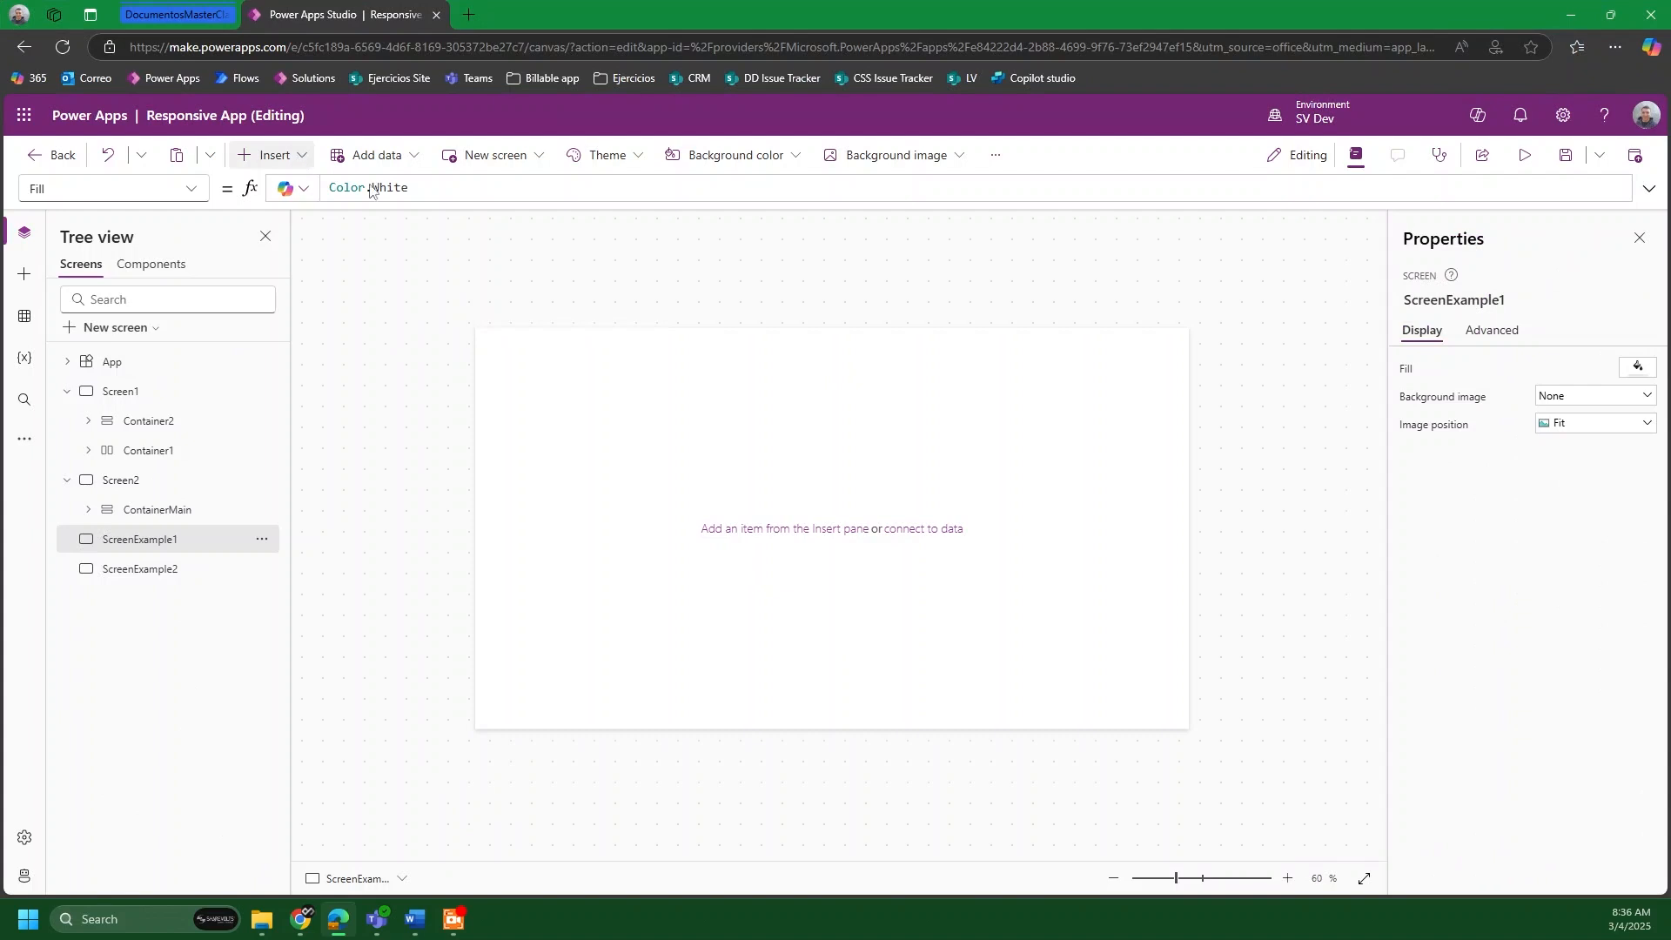
left_click(1524, 157)
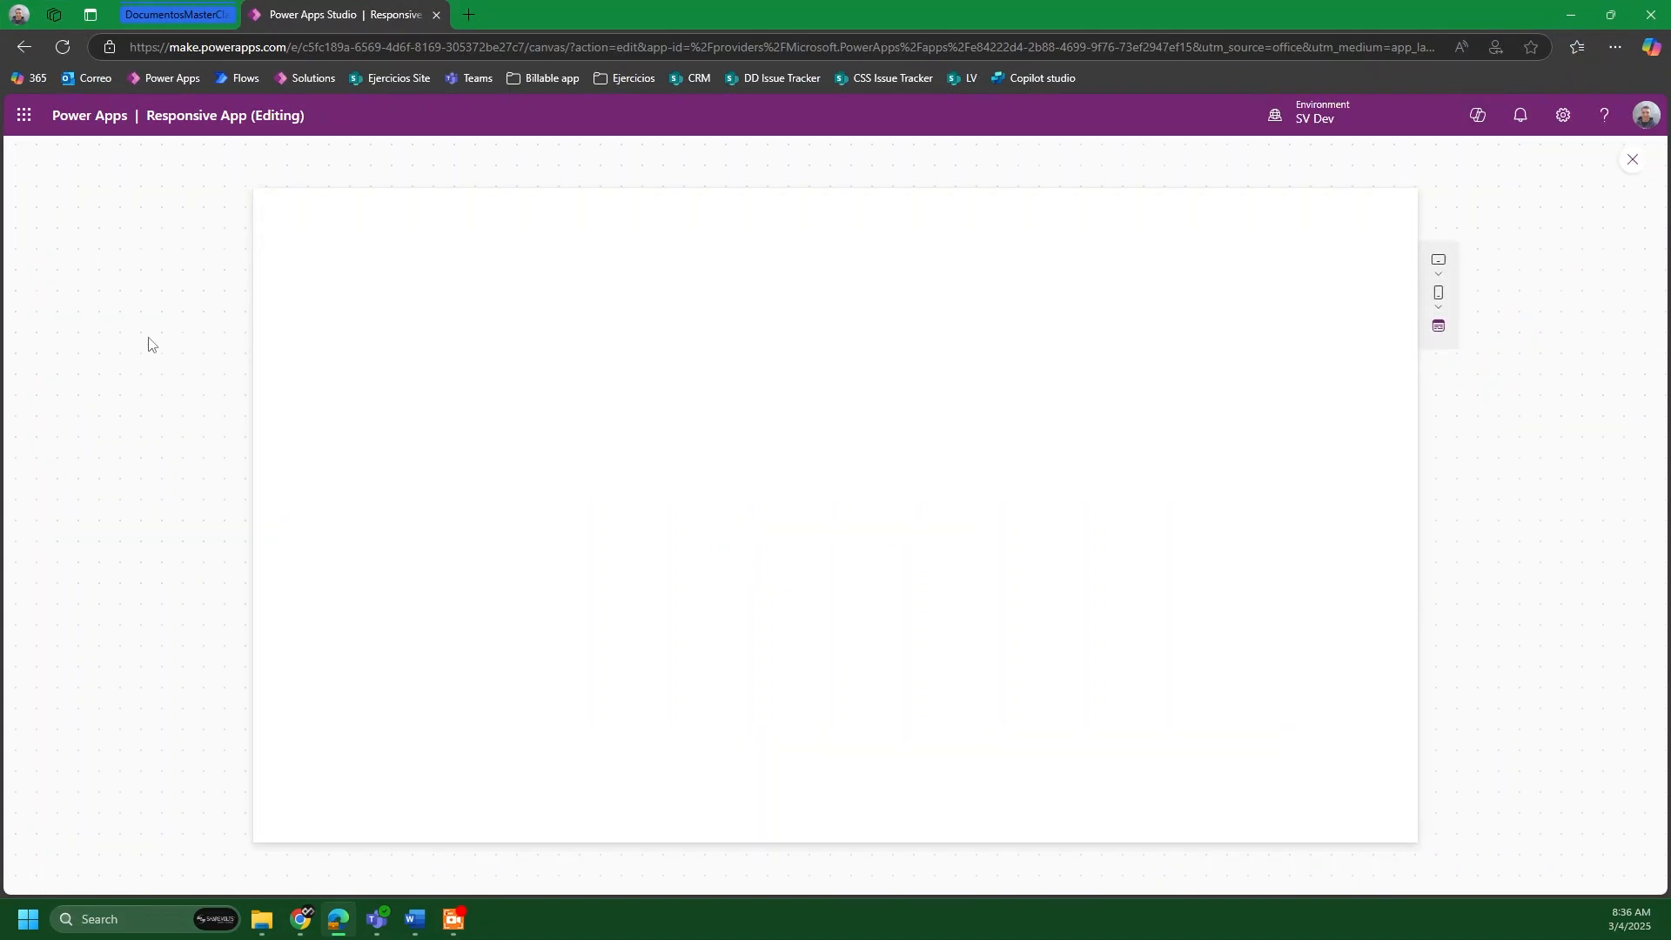
left_click(1634, 159)
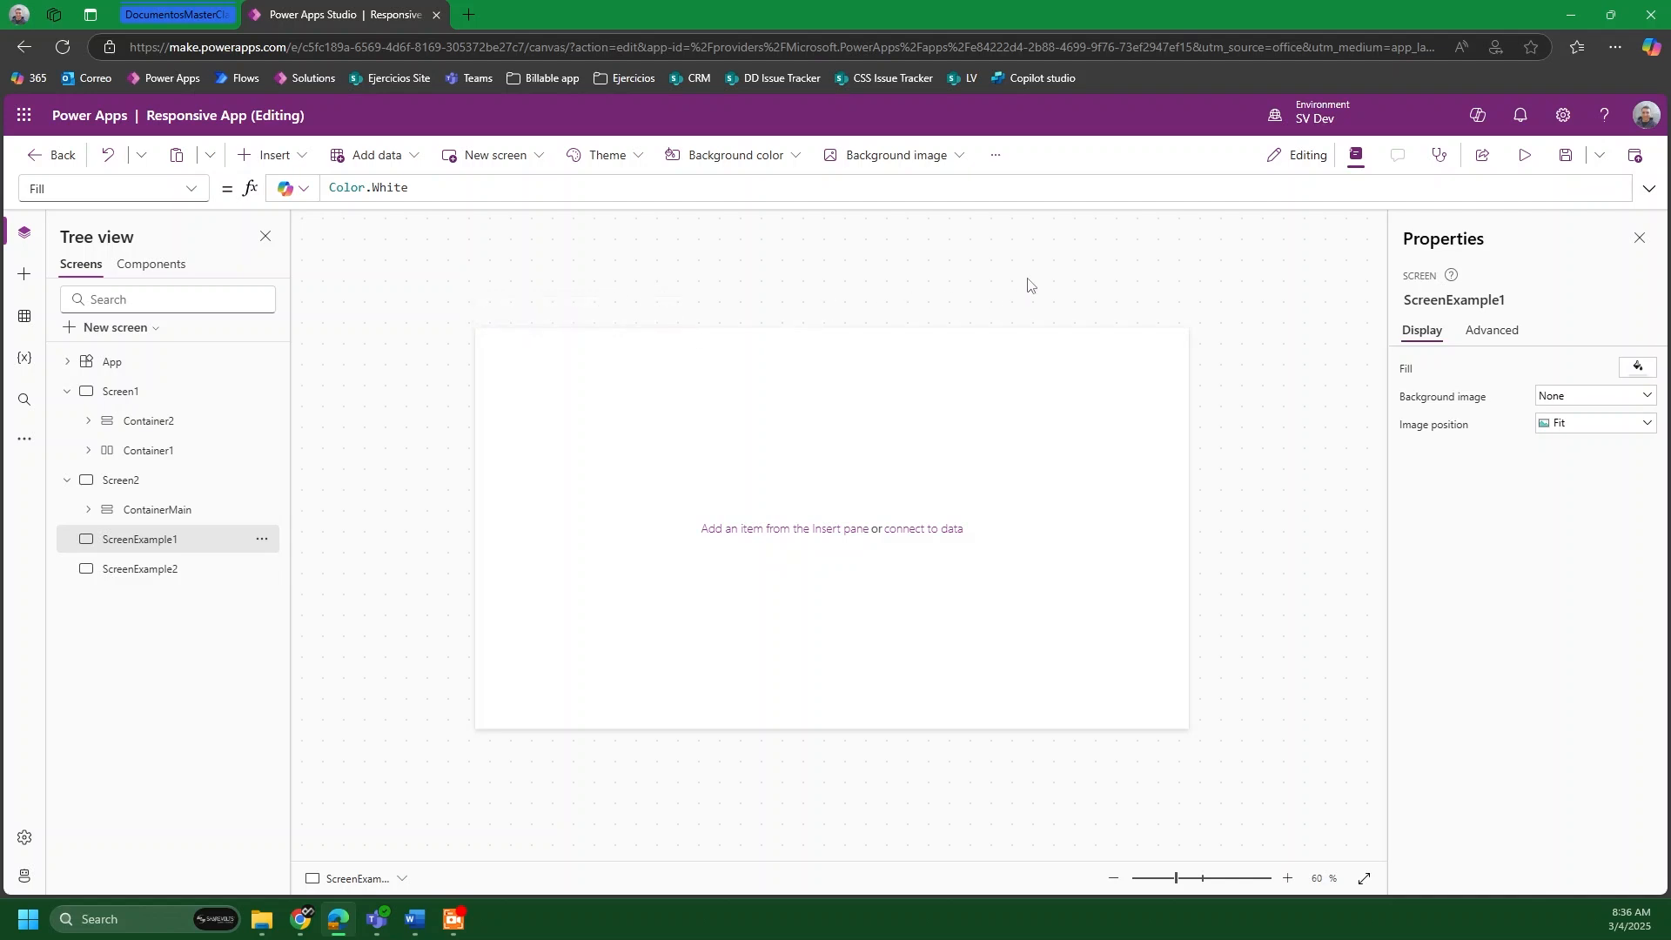
Step: Turn off Scale to fit in the app's display settings and close the settings
left_click(995, 156)
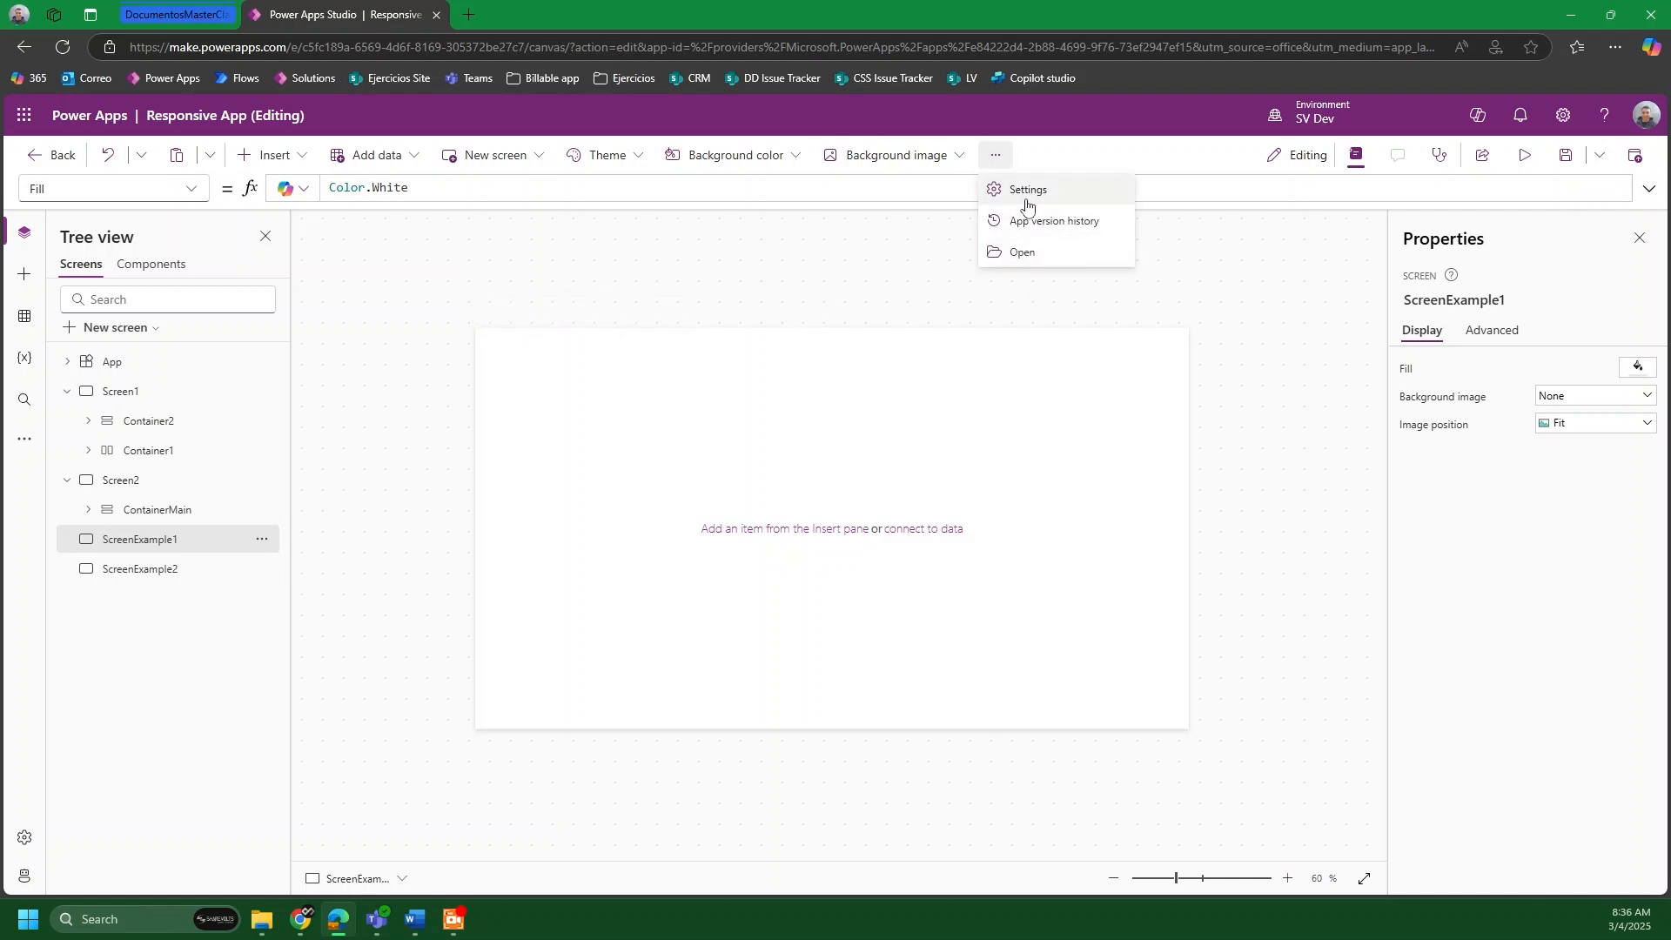
left_click(1024, 192)
scroll(670, 452, "down", 8)
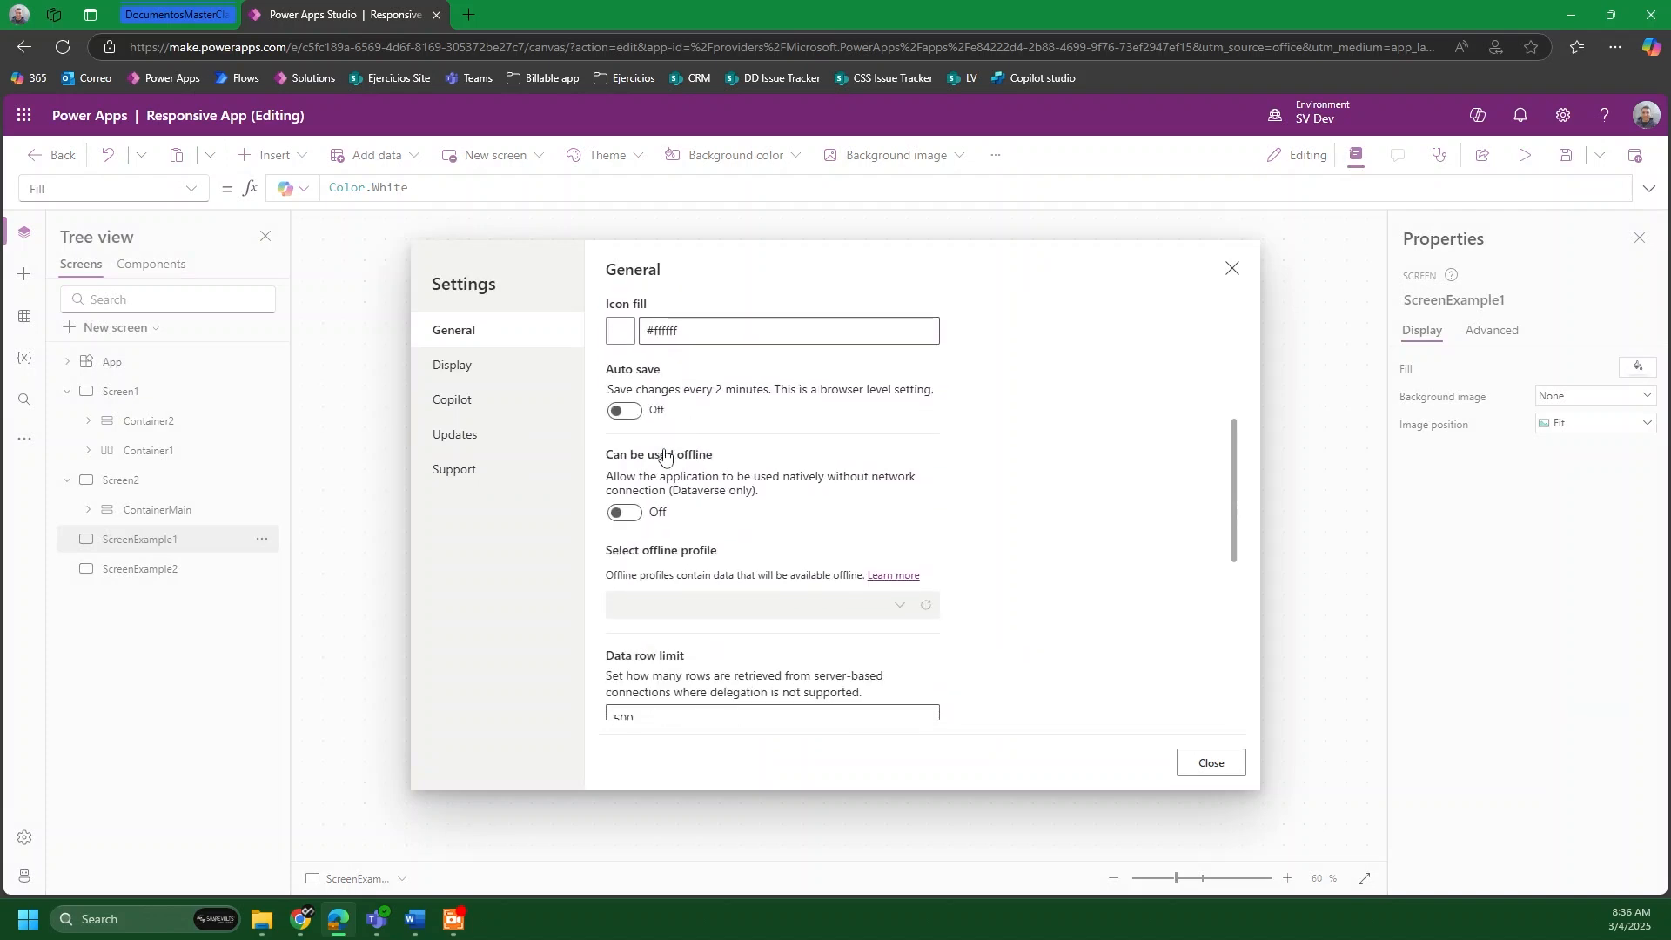
scroll(670, 452, "down", 4)
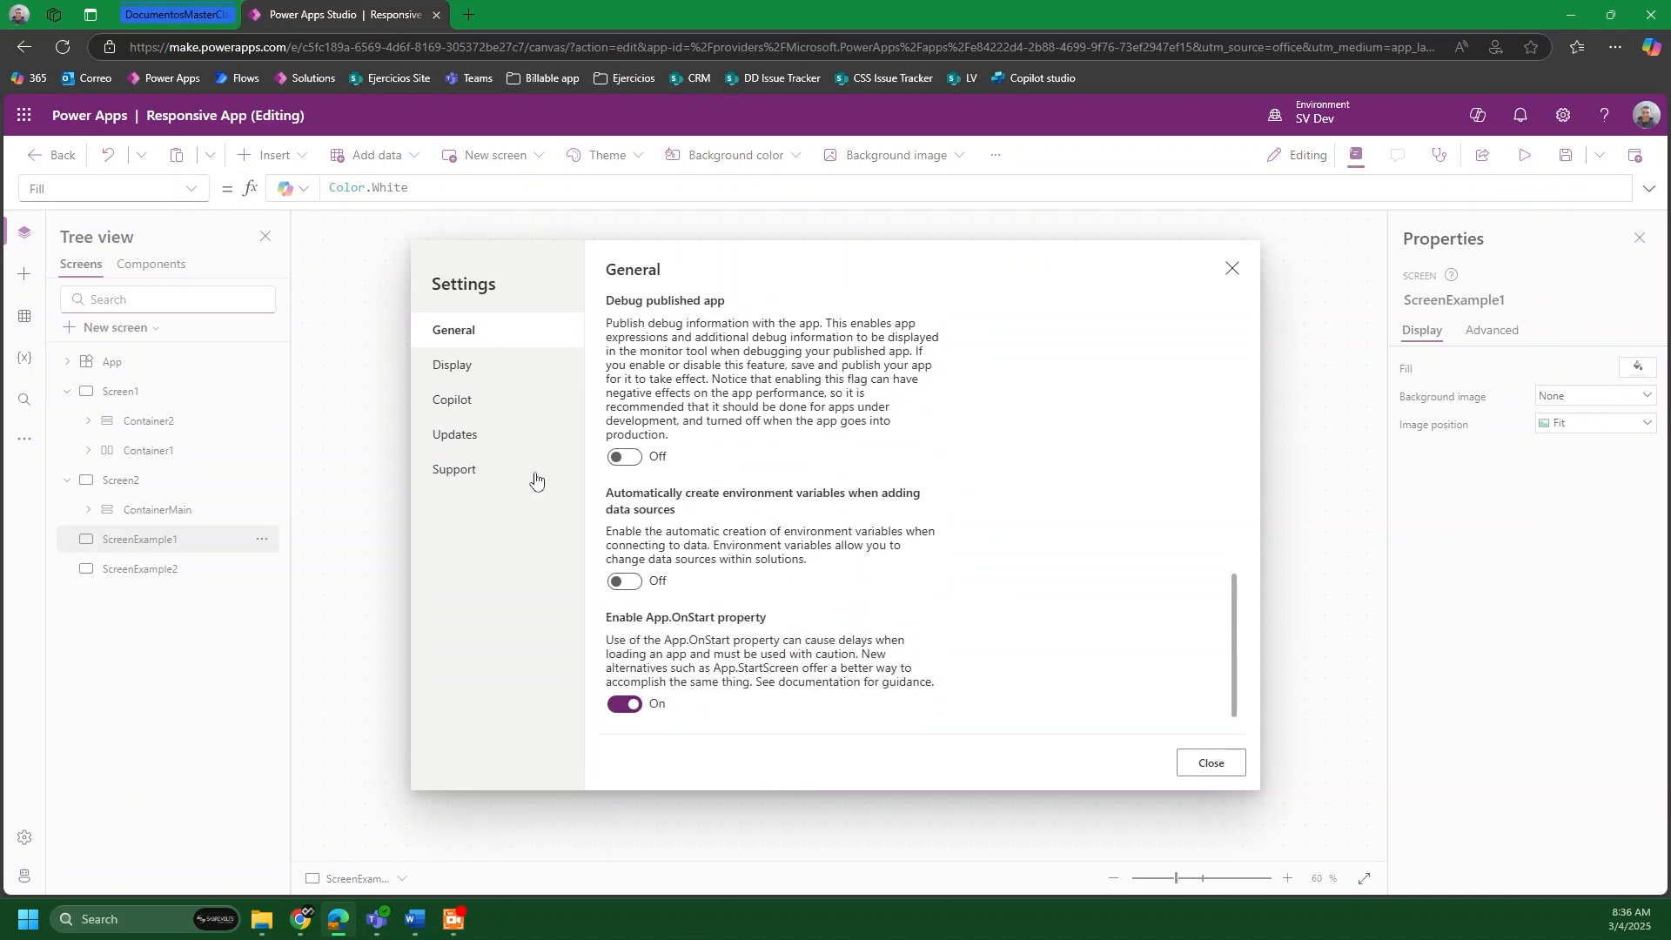
left_click(502, 365)
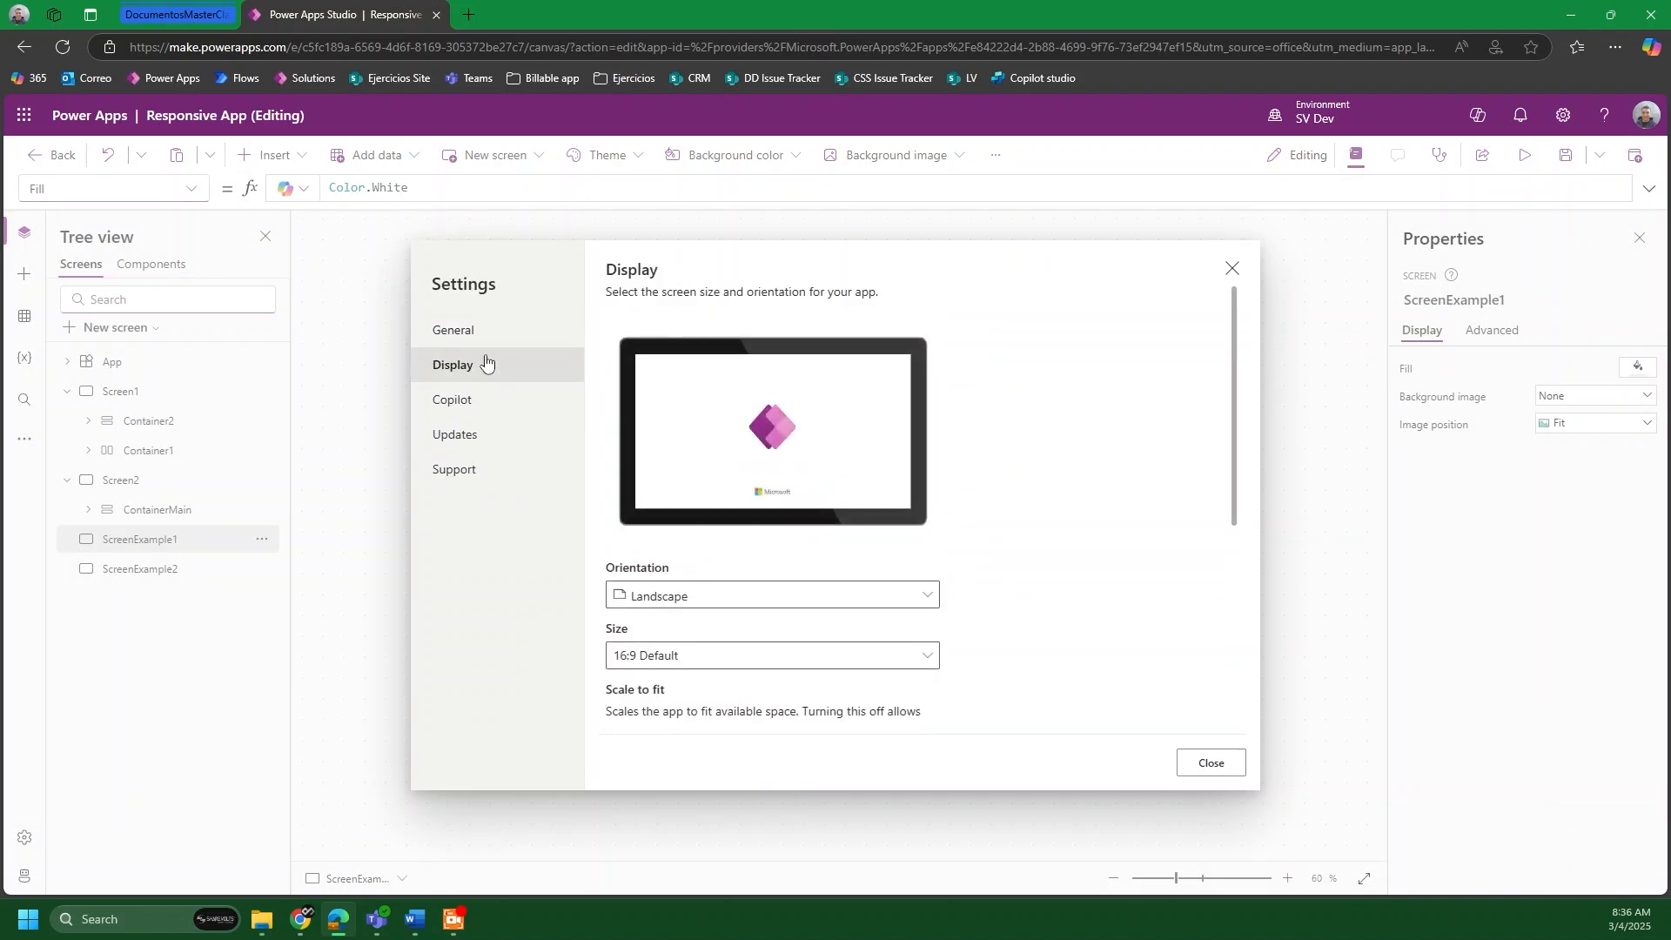
scroll(738, 515, "down", 5)
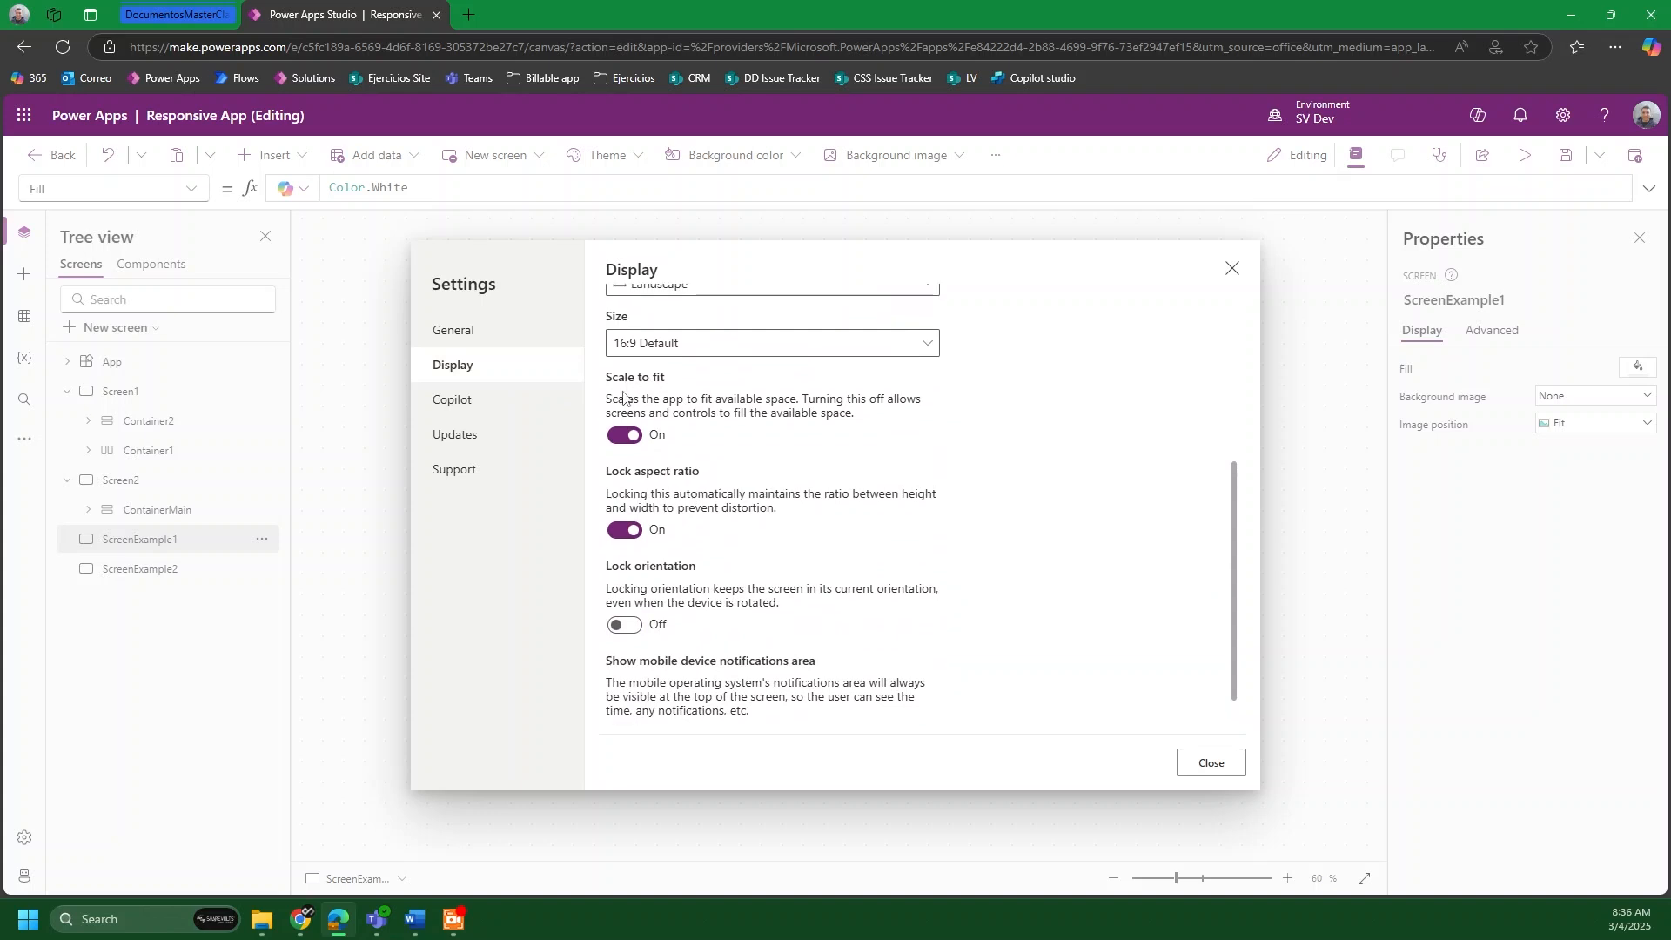
scroll(633, 445, "up", 5)
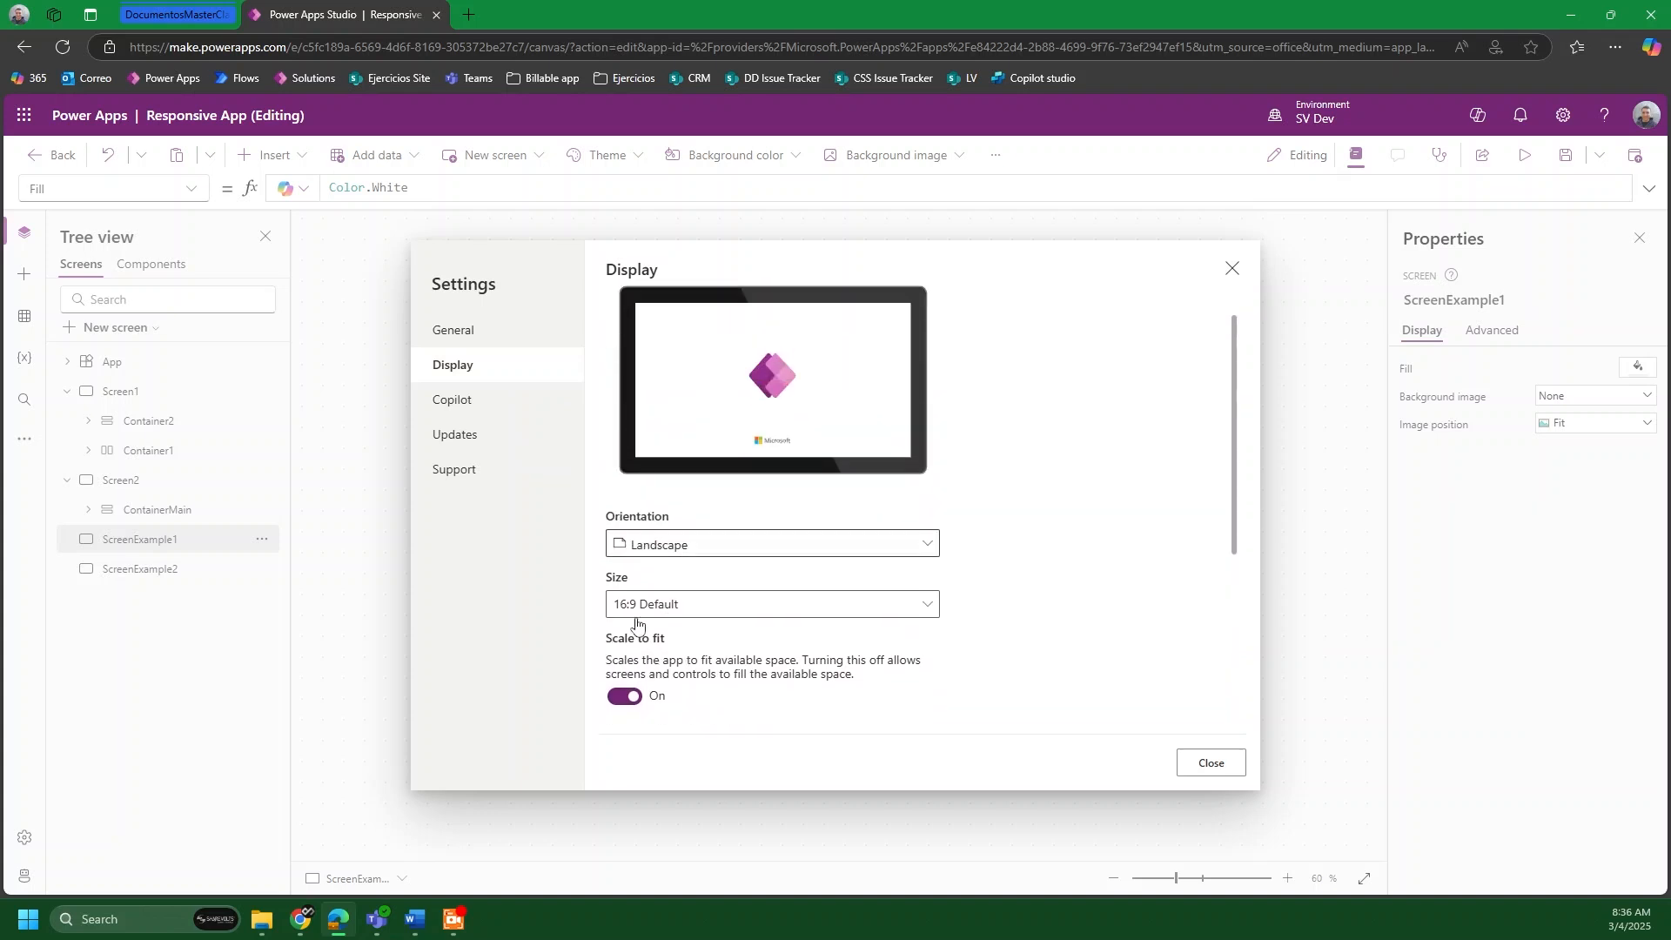
scroll(628, 696, "down", 5)
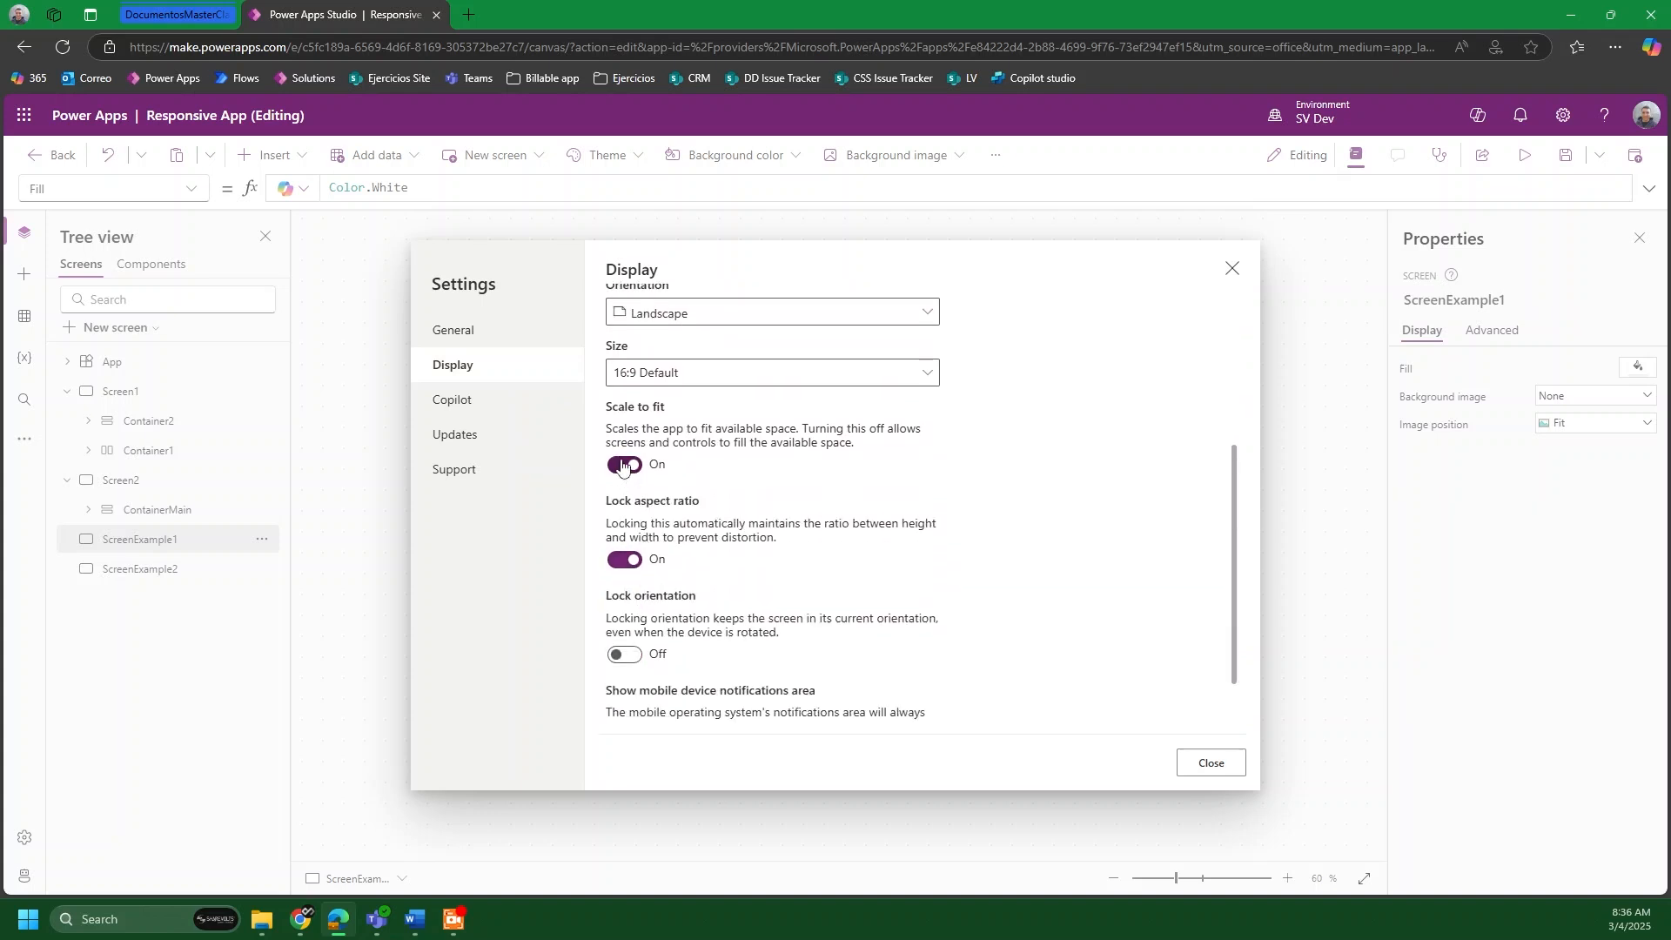
left_click(625, 466)
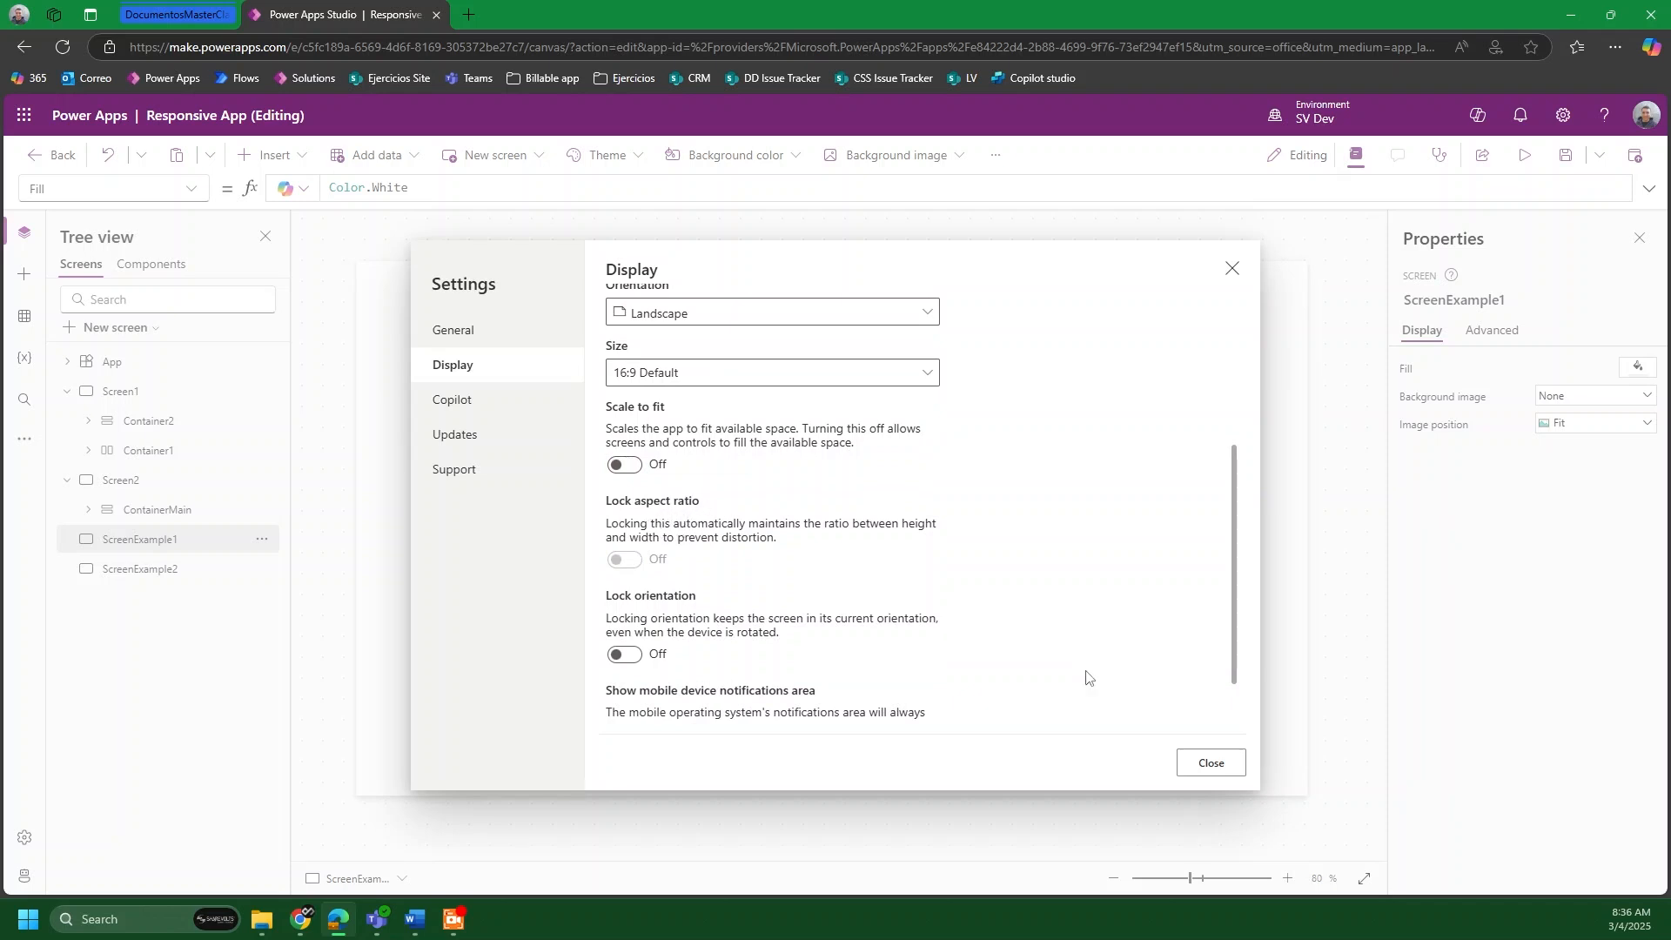
left_click(1201, 772)
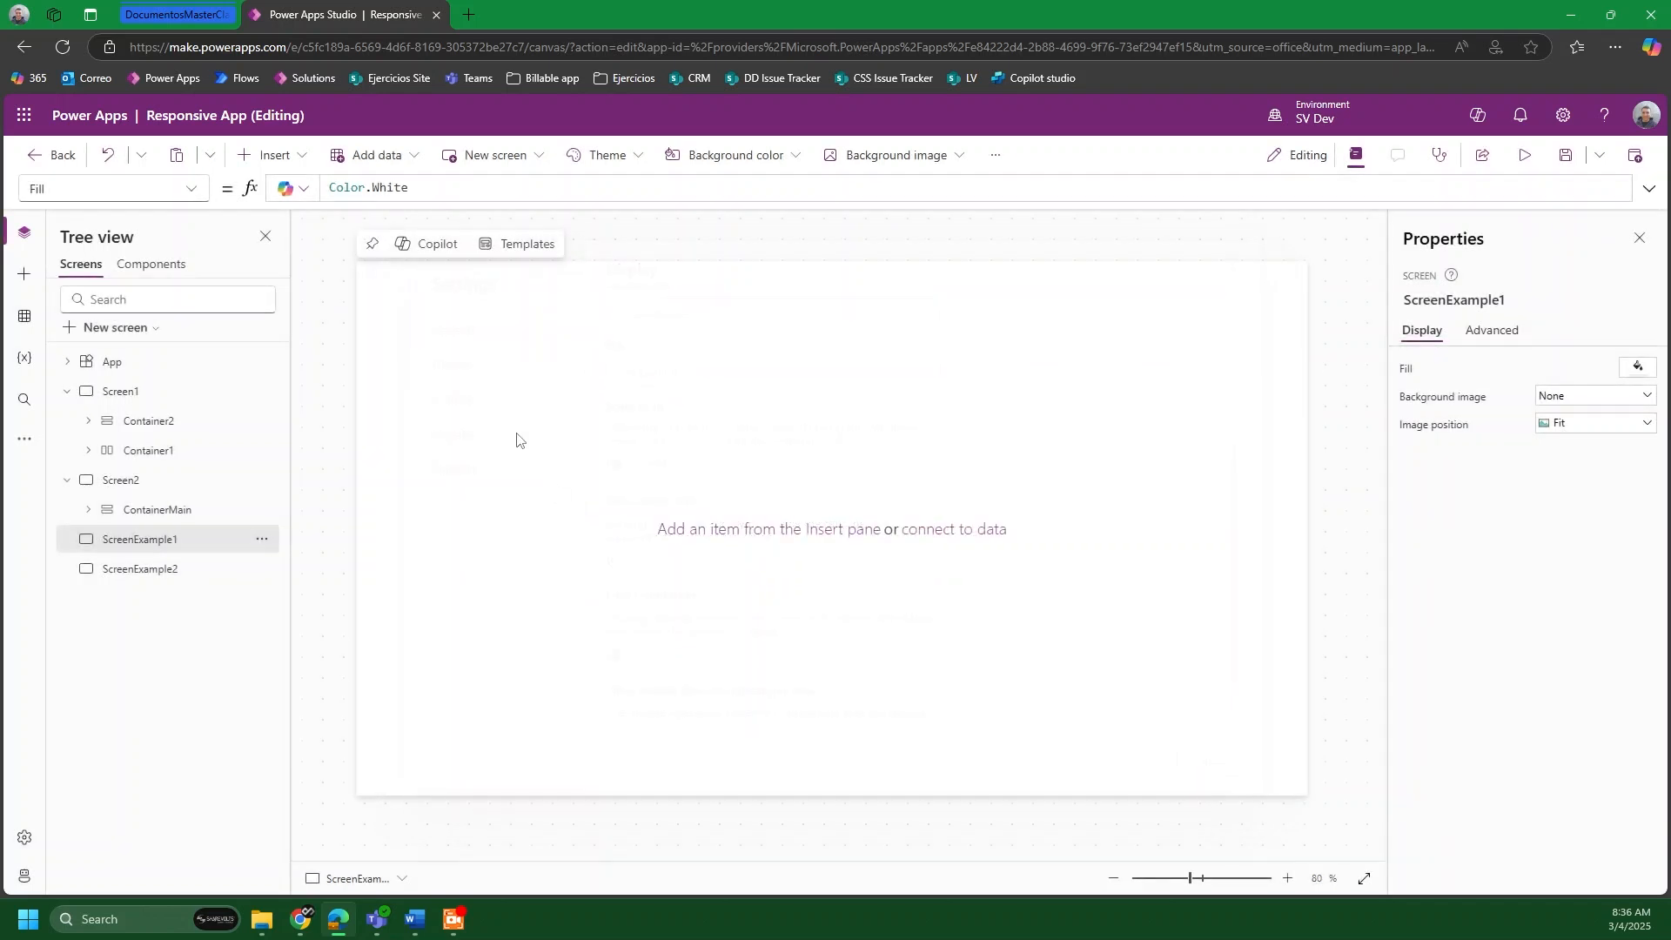
Step: Preview ScreenExample1 in a maximized and a smaller browser window to examine how it fills the space, and return to editing
left_click(1524, 156)
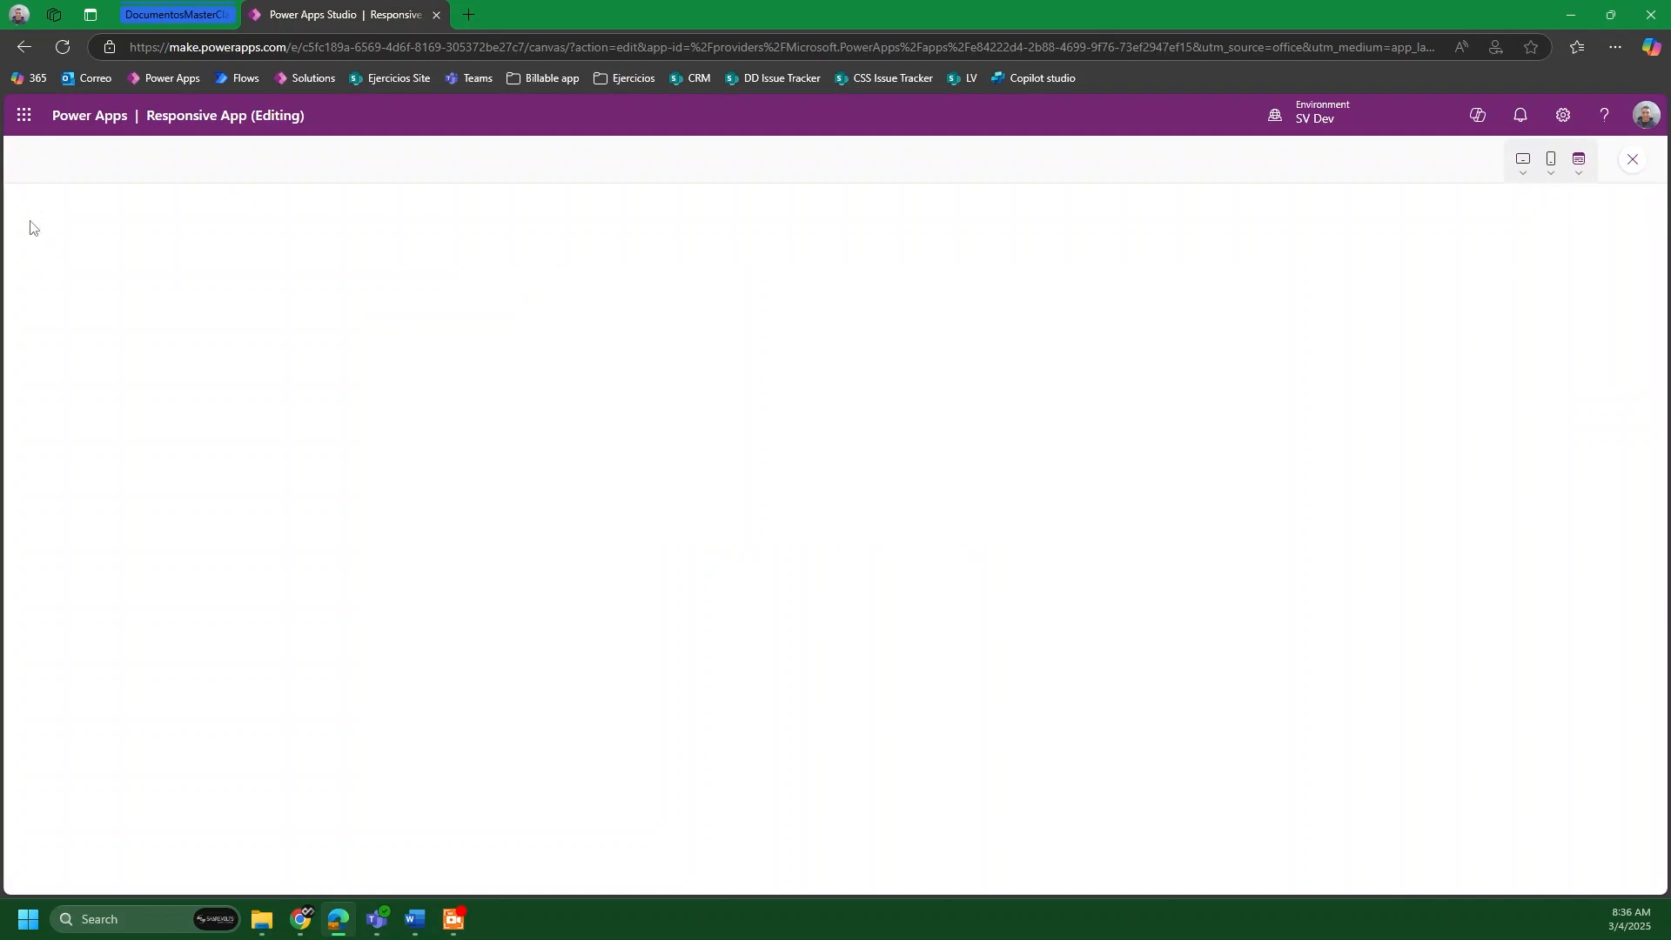
double_click(683, 7)
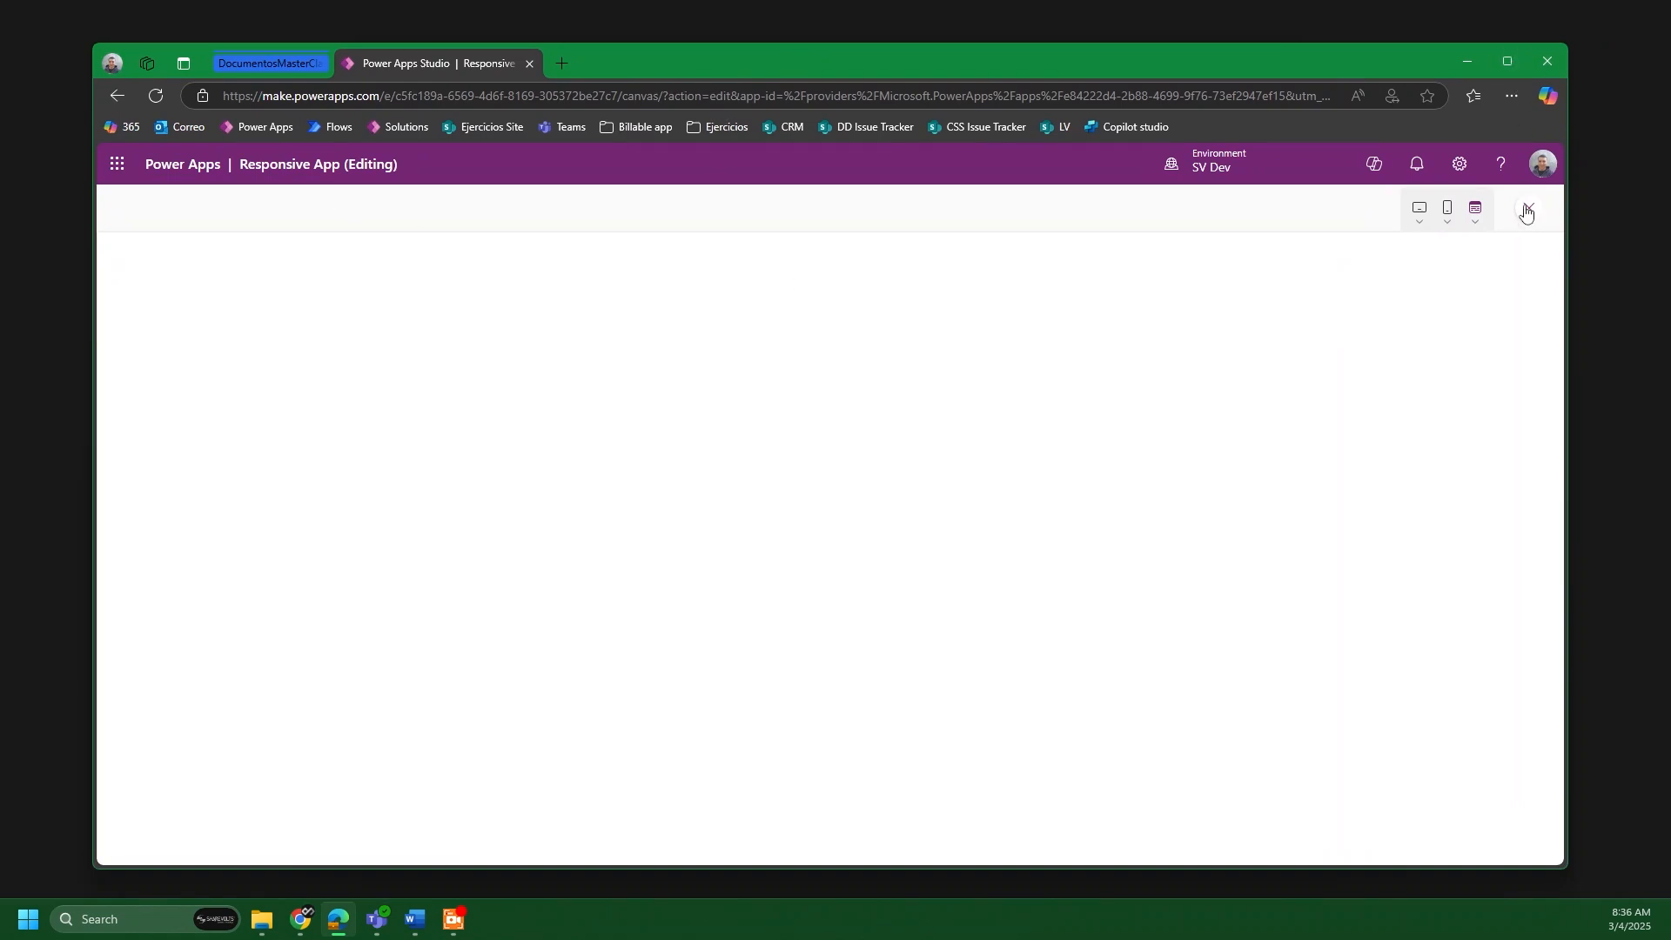
left_click_drag(1087, 849, 1072, 858)
Step: Insert a text label at the left edge of ScreenExample1 and paste a copy at the right edge, at about X 1287, Y 165
left_click(361, 218)
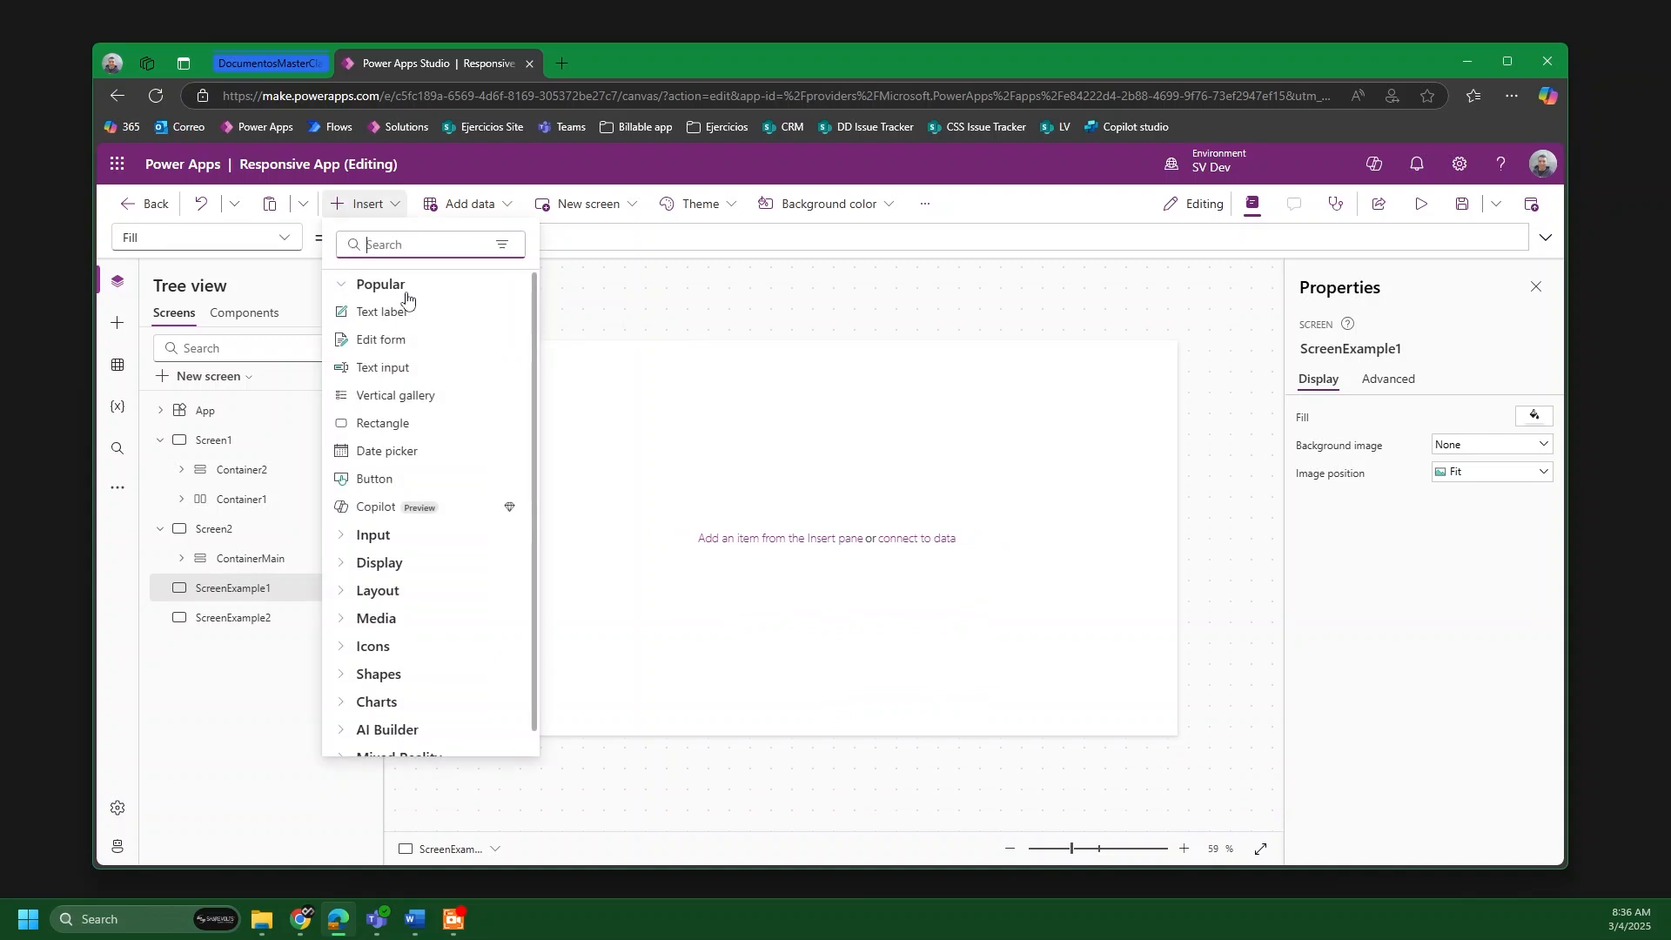
left_click(408, 307)
left_click_drag(510, 374, 1272, 445)
key("ctrl+v")
left_click_drag(1100, 447, 1135, 462)
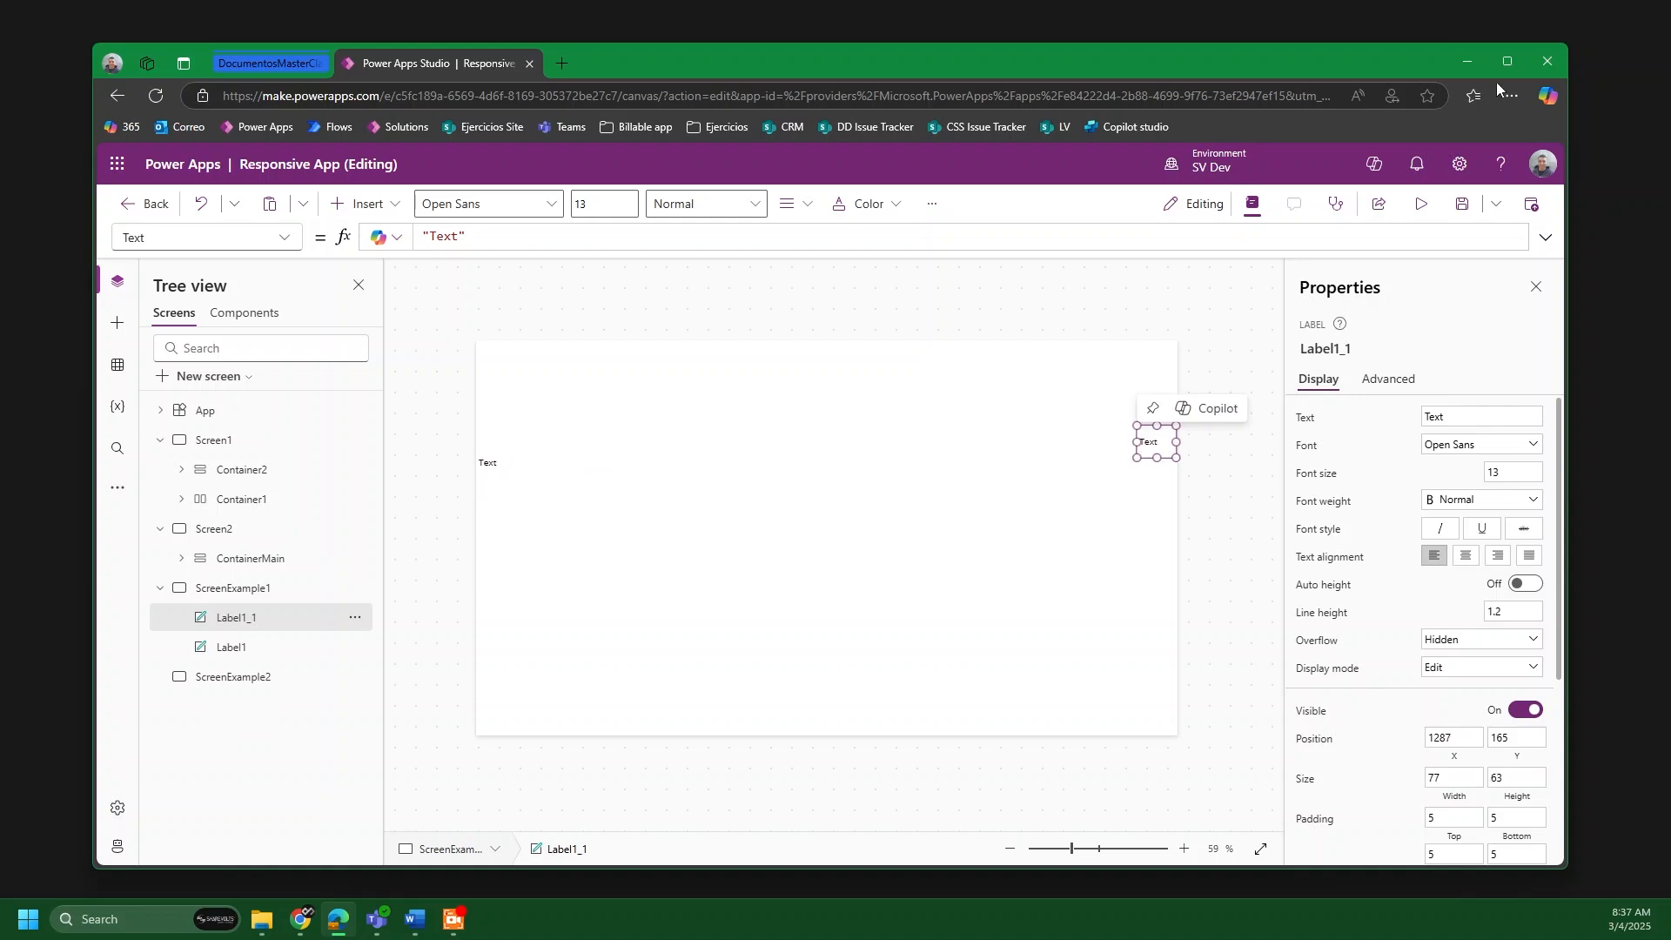
Step: Preview the screen and change the browser window's width to examine how the two text labels are positioned
left_click(1422, 206)
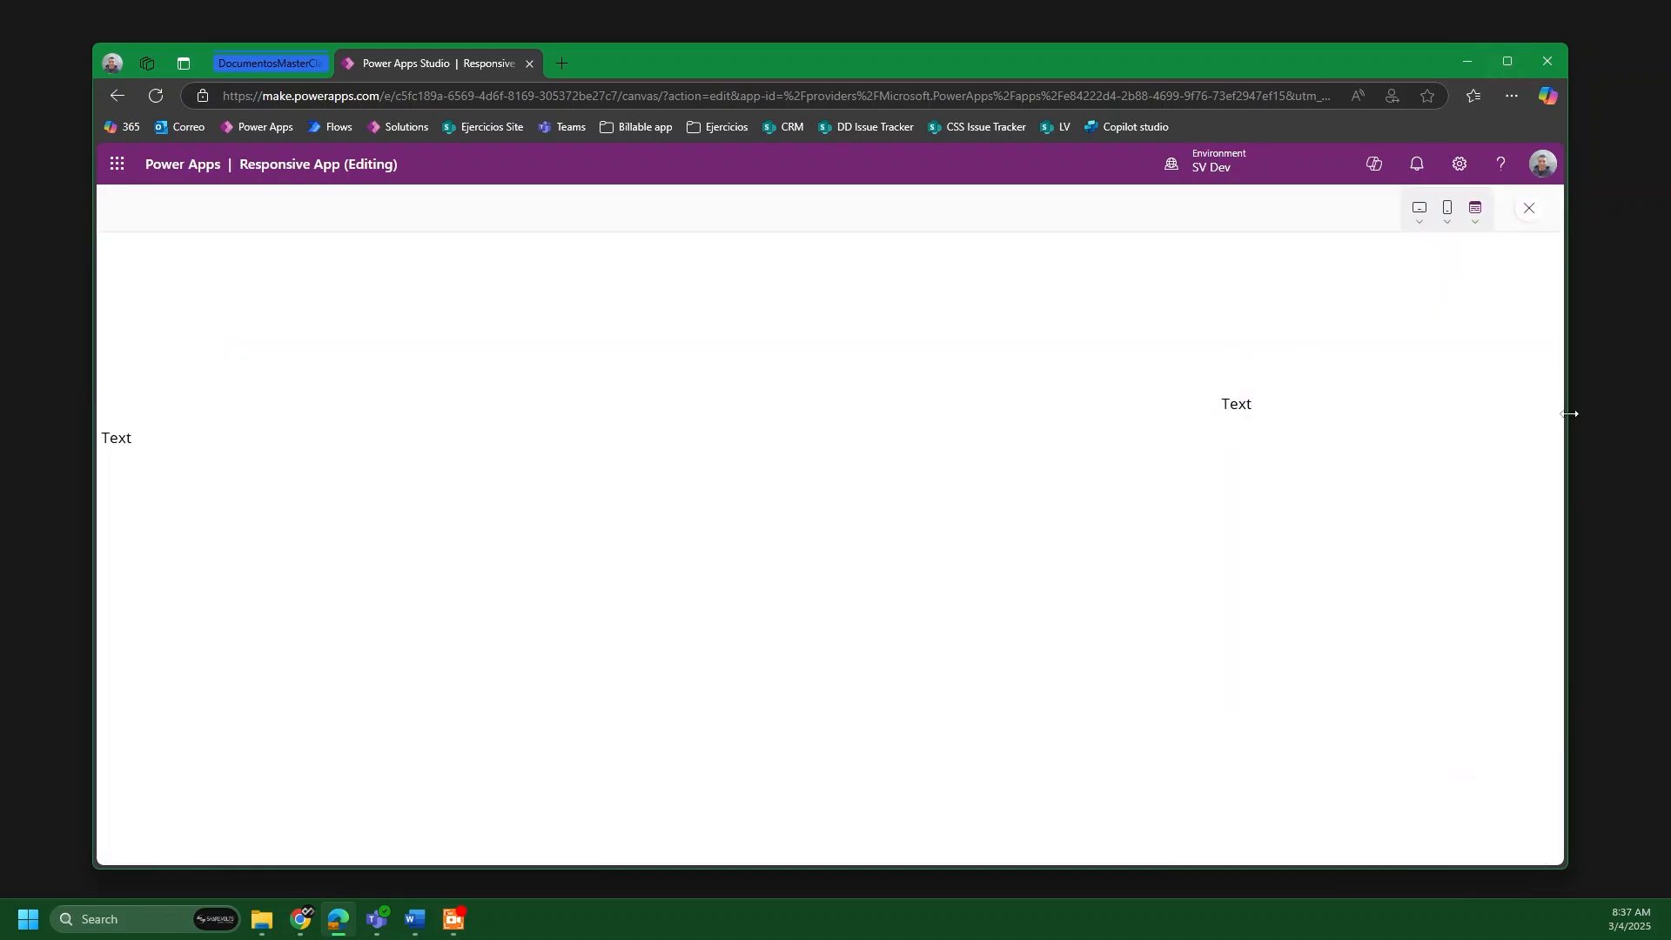
left_click_drag(1570, 413, 1237, 421)
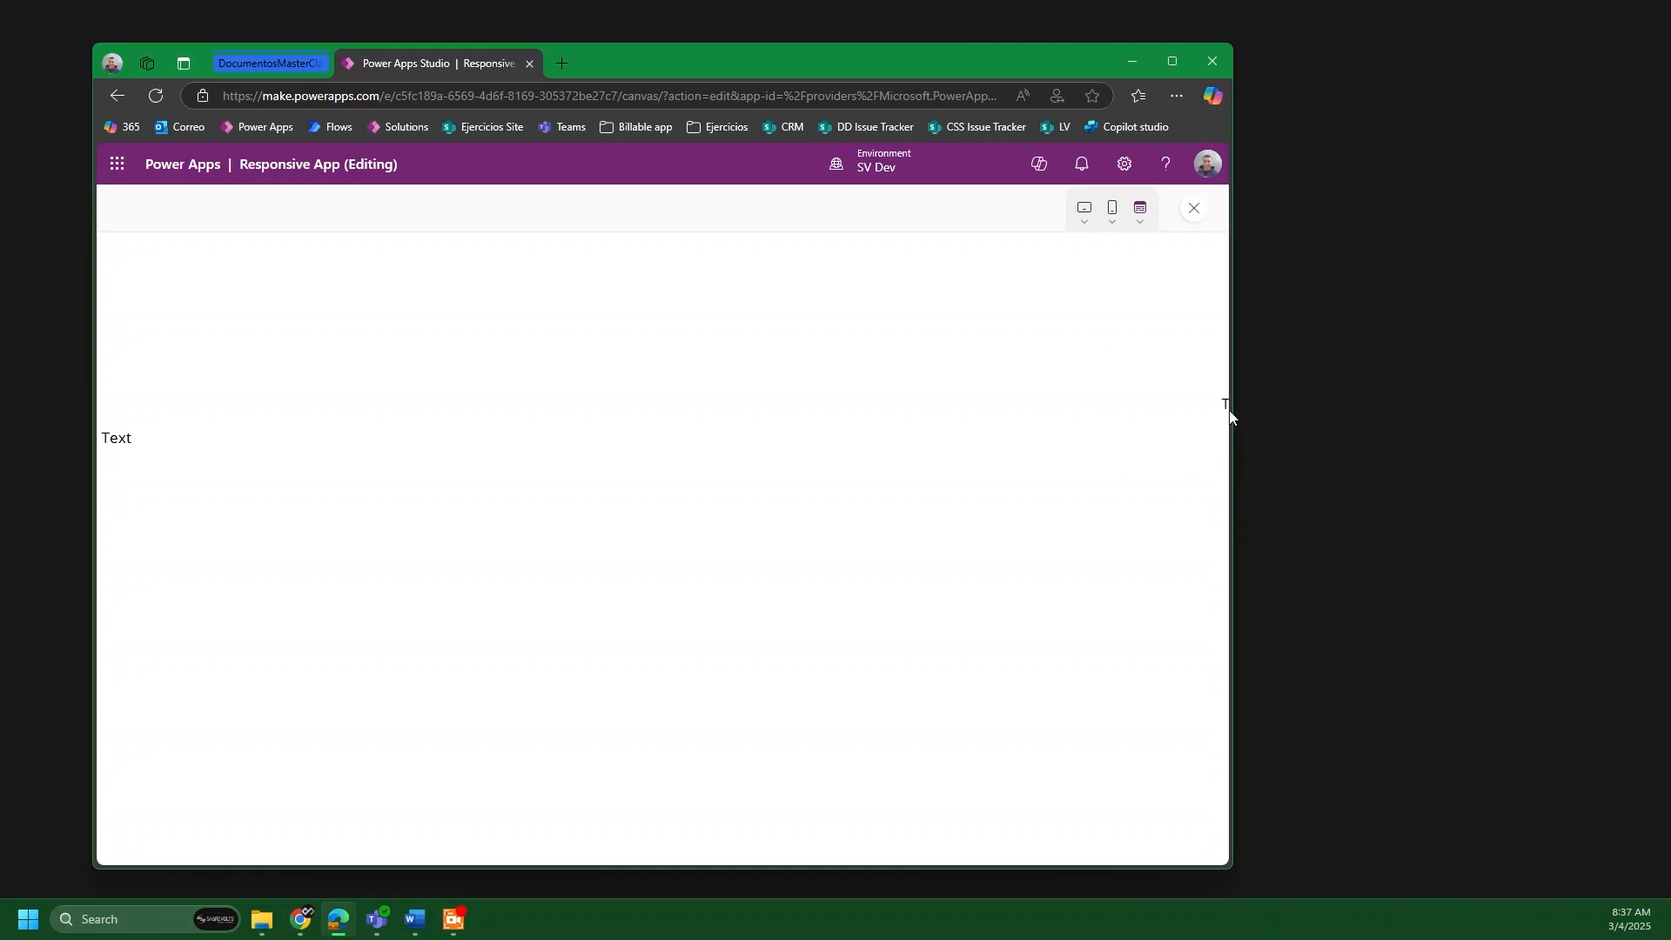
left_click_drag(1232, 415, 1353, 415)
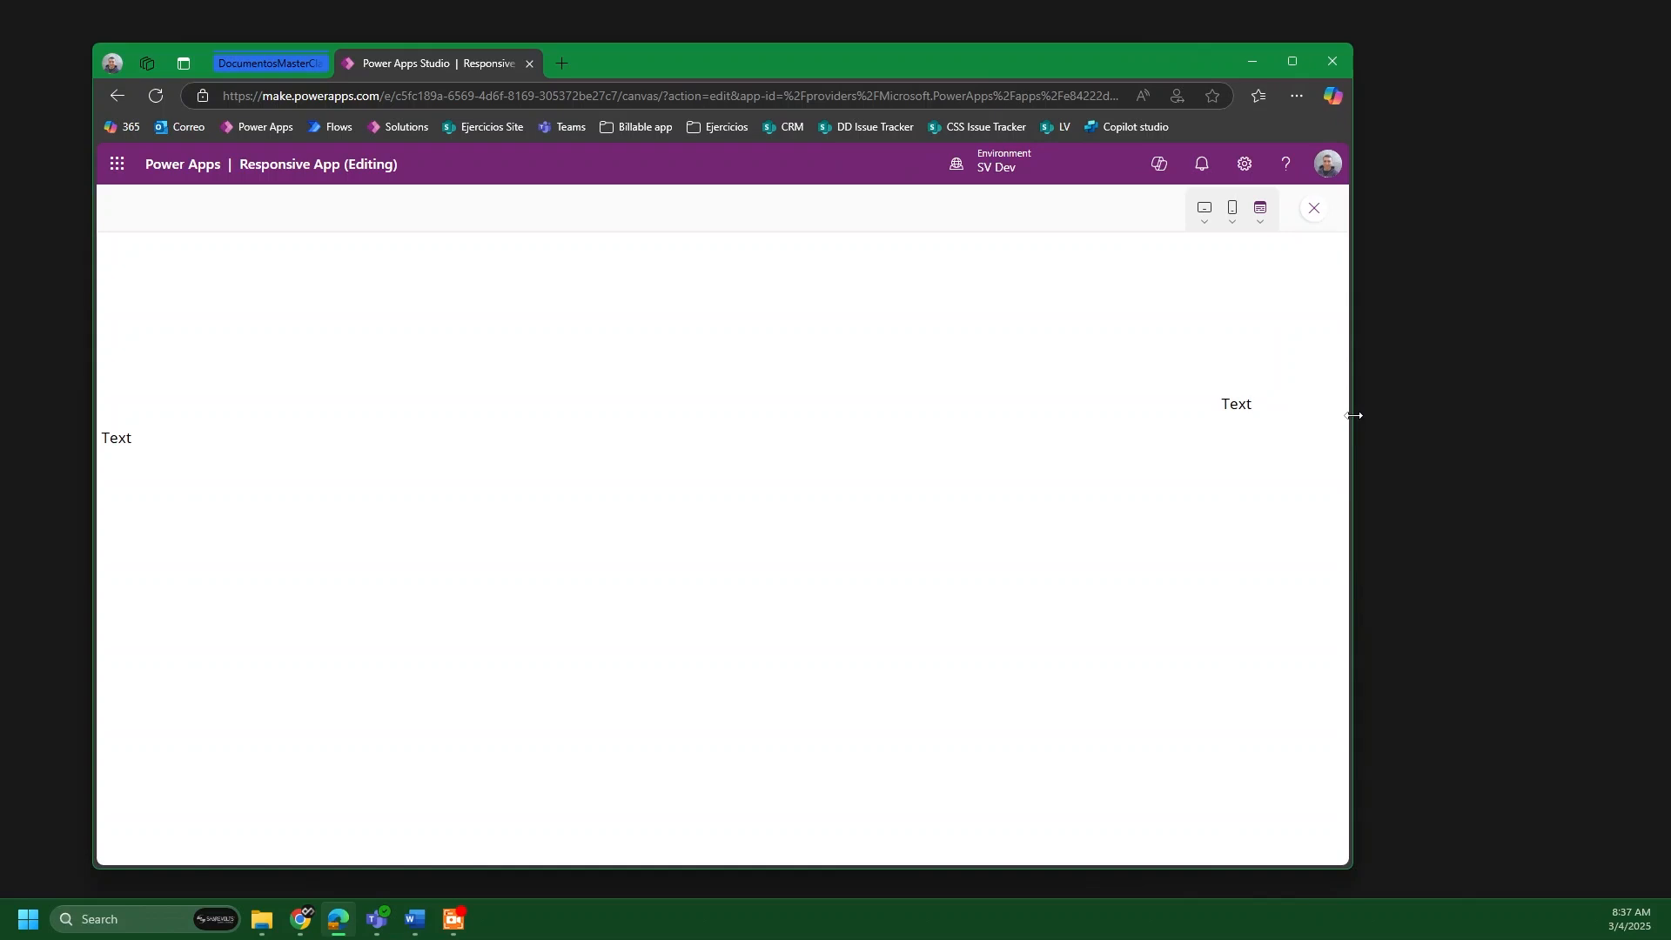
Step: Narrow the browser window to phone width and maximize it to examine both labels' positions, and return to editing
left_click_drag(1354, 415, 283, 466)
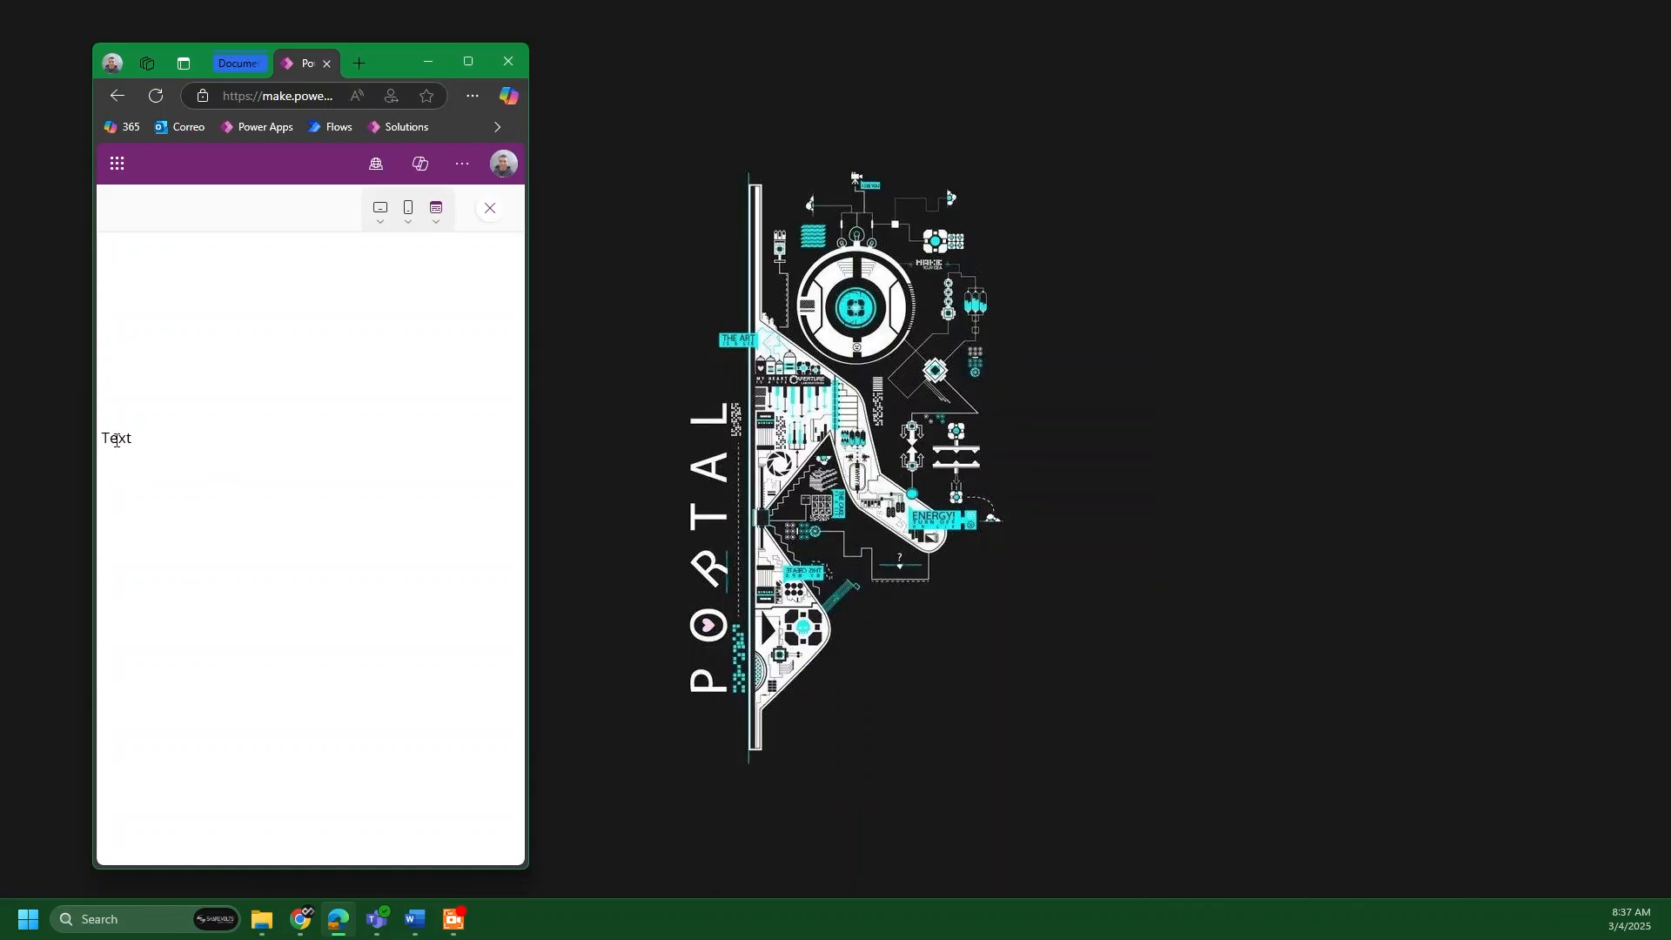
left_click_drag(105, 439, 149, 447)
left_click(337, 412)
left_click_drag(533, 404, 1571, 174)
left_click(1506, 61)
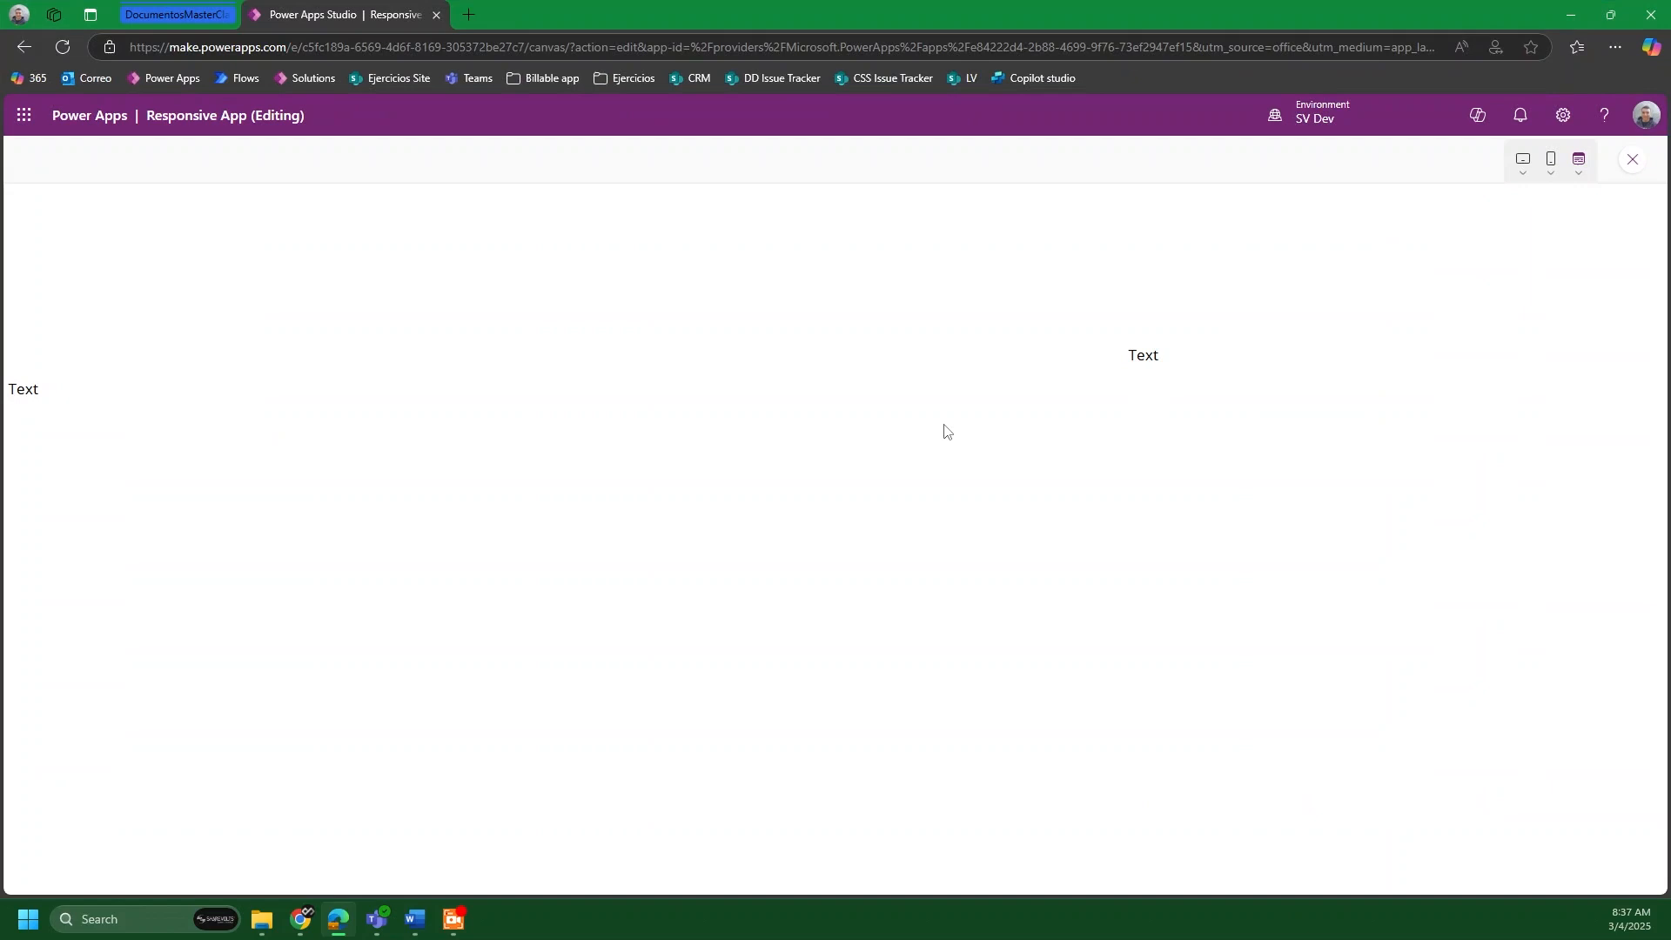
left_click(1634, 160)
Step: Delete both text labels from ScreenExample1
left_click(1136, 440)
key("Delete")
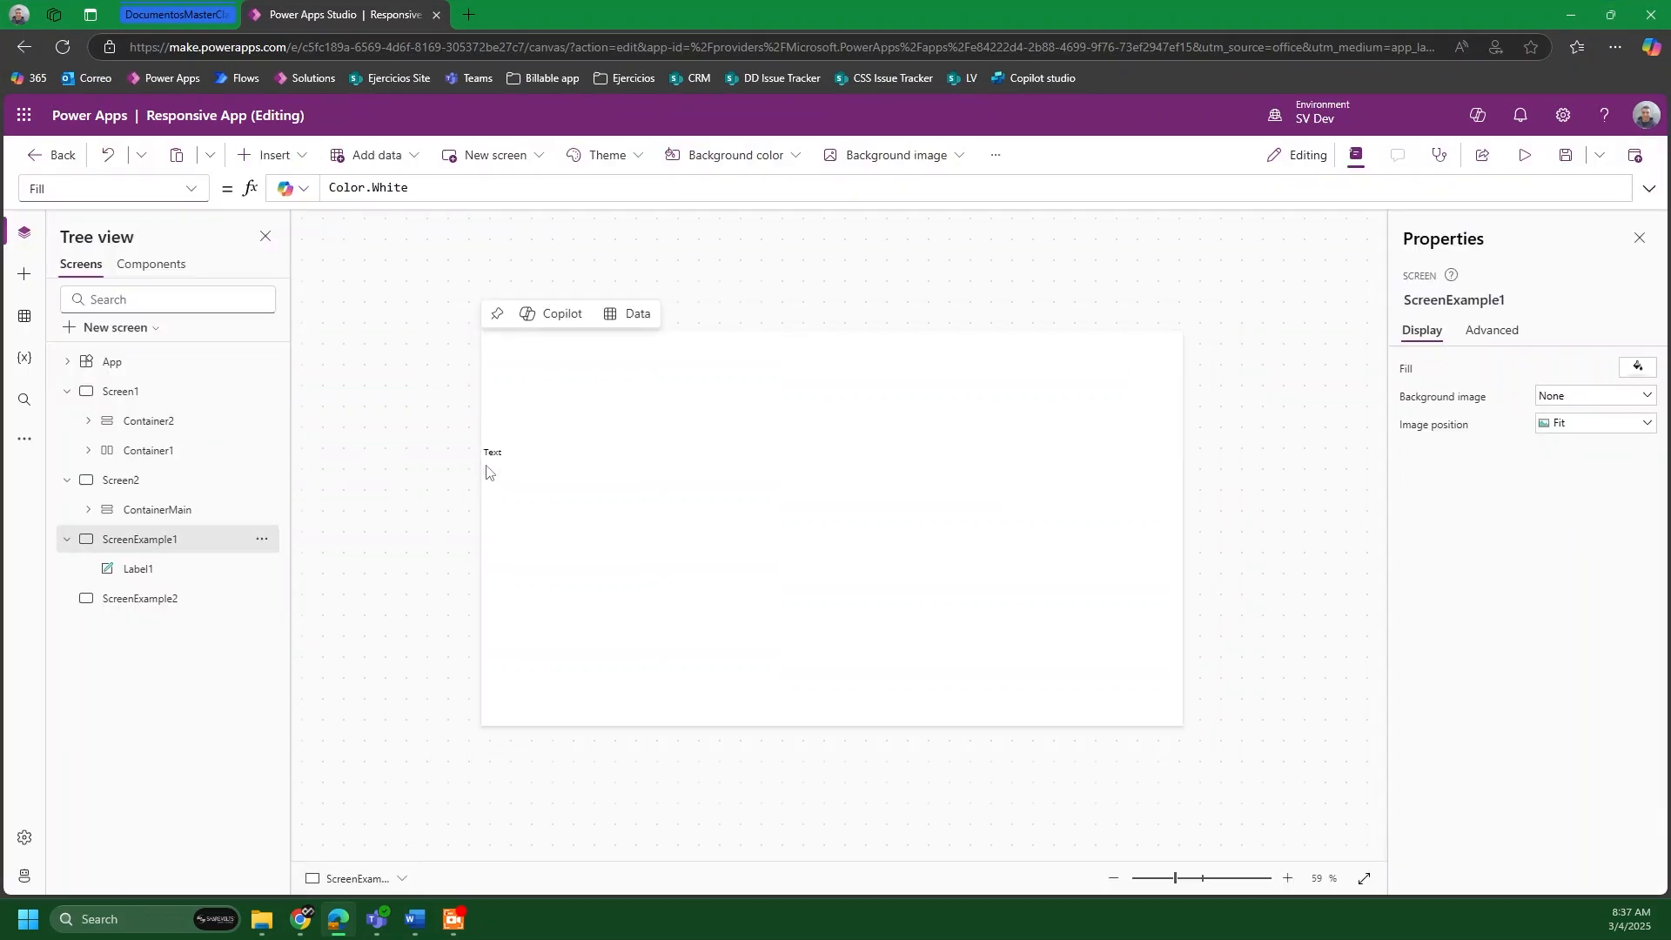
left_click(487, 455)
key("Delete")
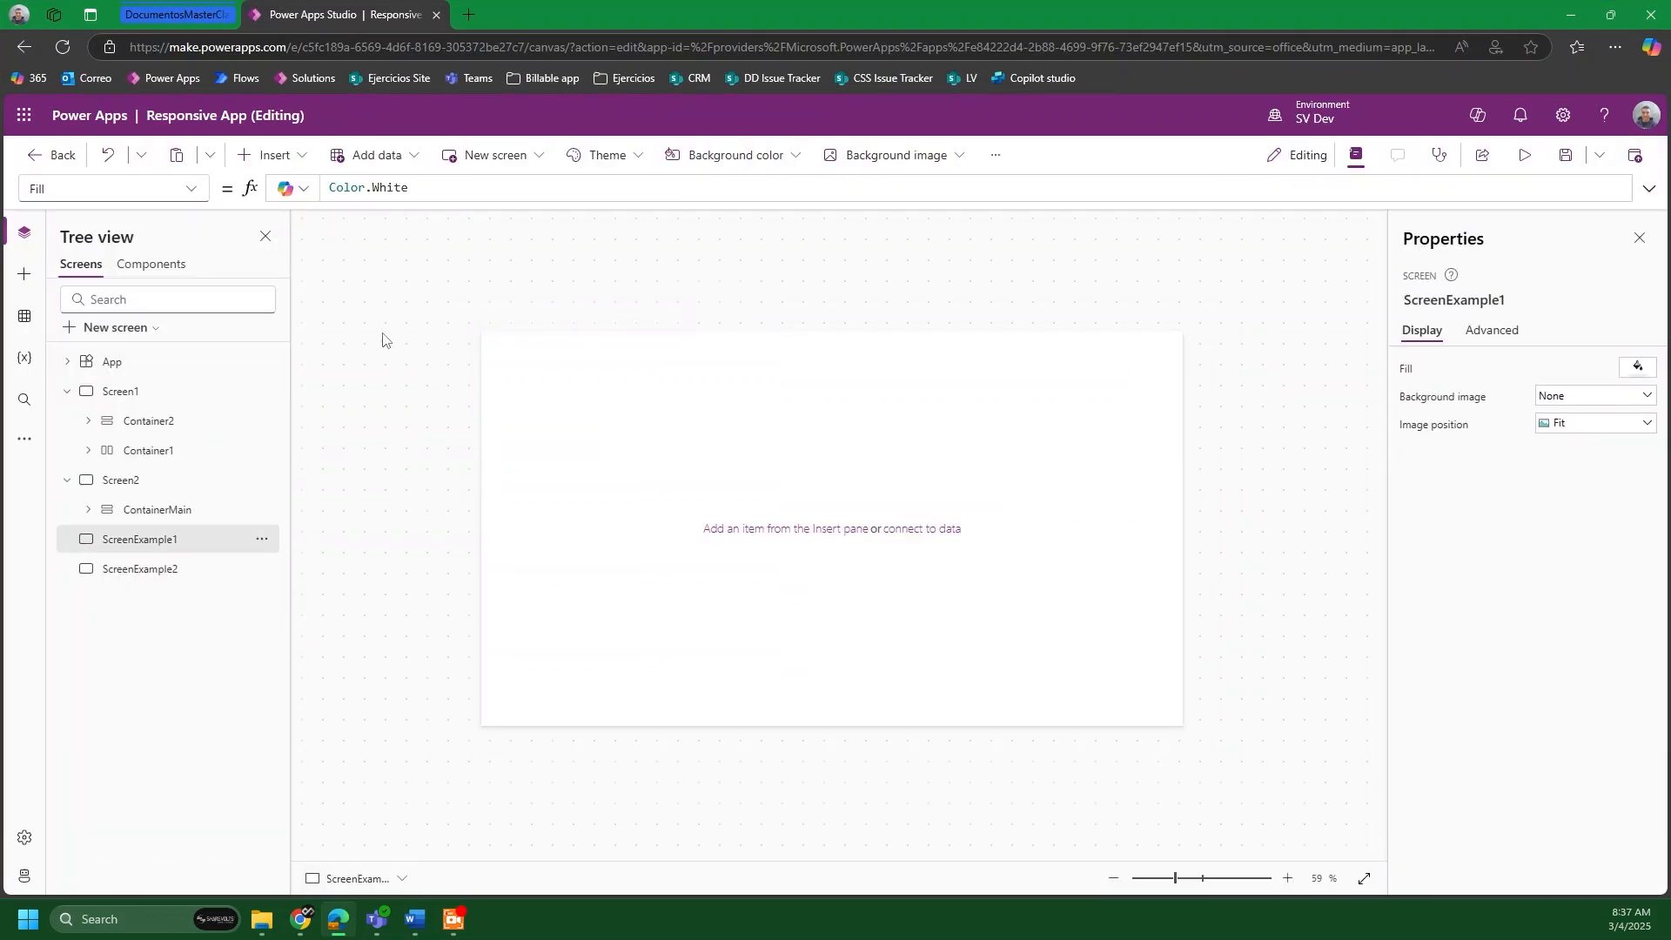
Step: Insert a horizontal container on ScreenExample1 and fit it to the screen's left side at X 0, Y 0, size 540 by 768
left_click(268, 155)
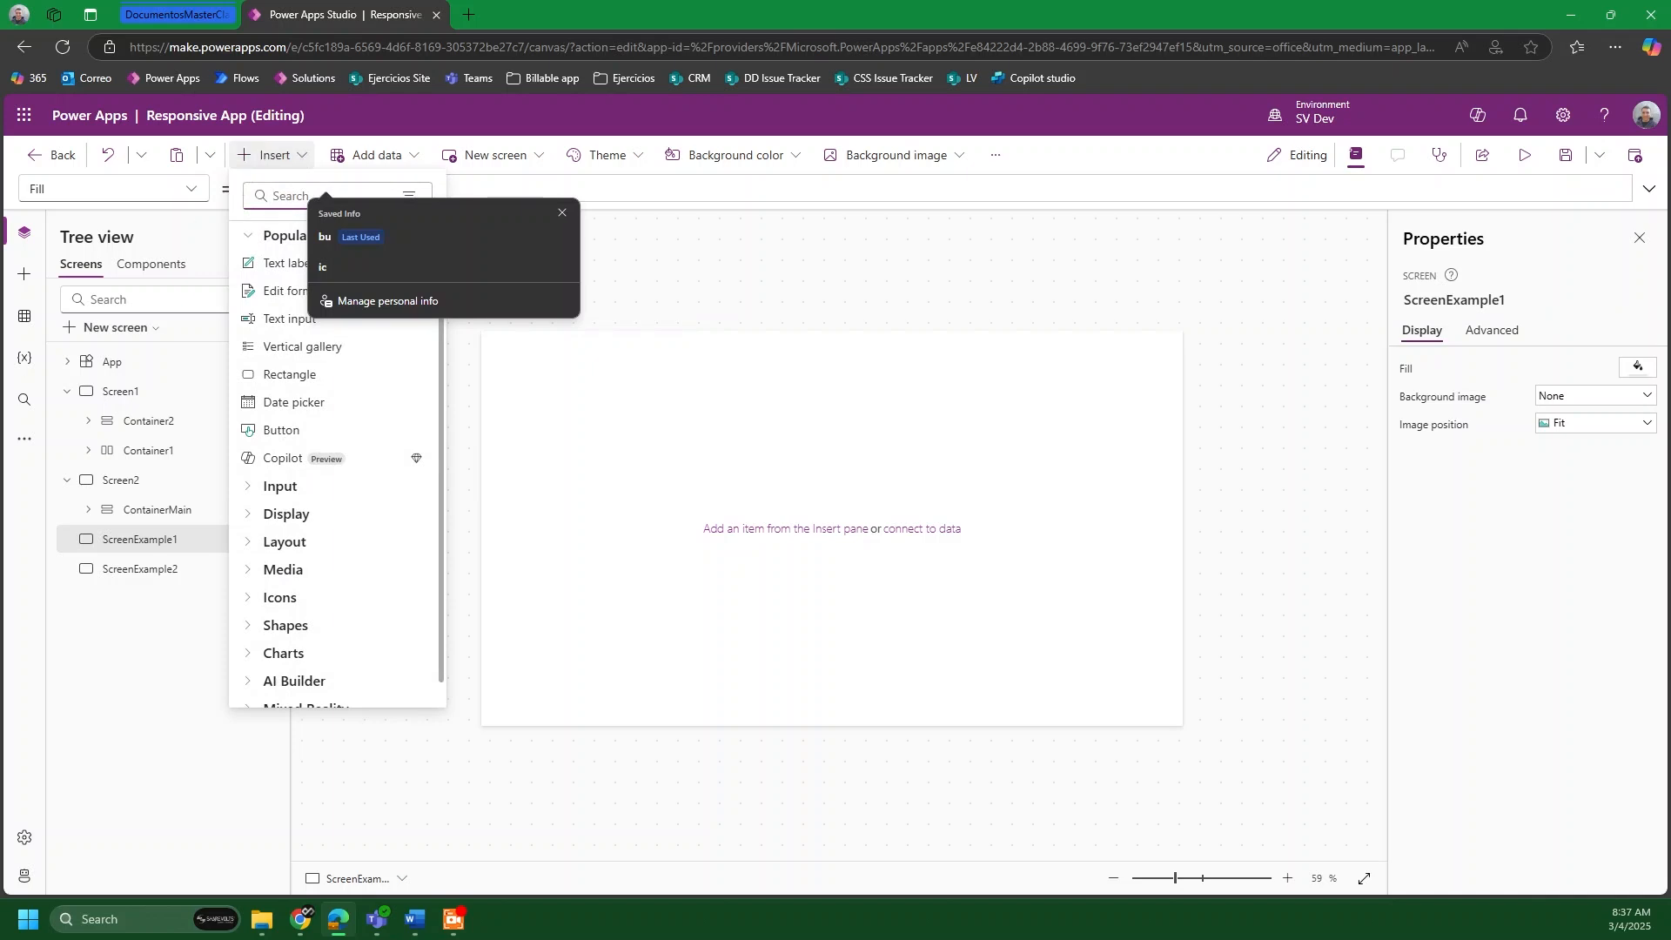
left_click(562, 212)
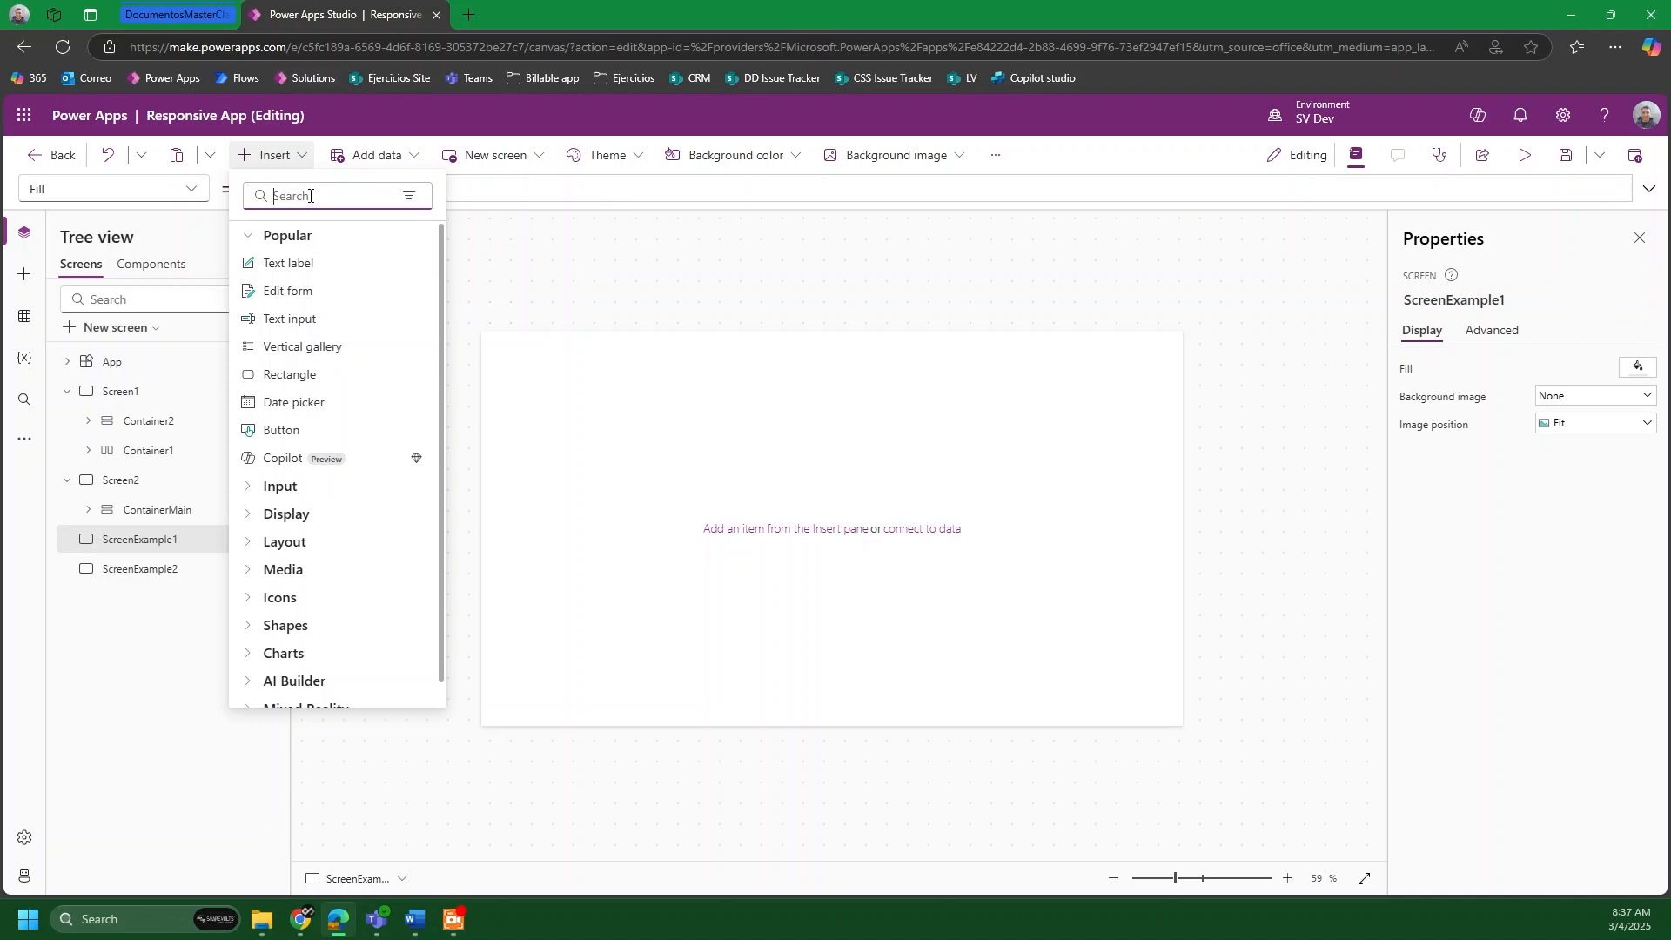
type("contai")
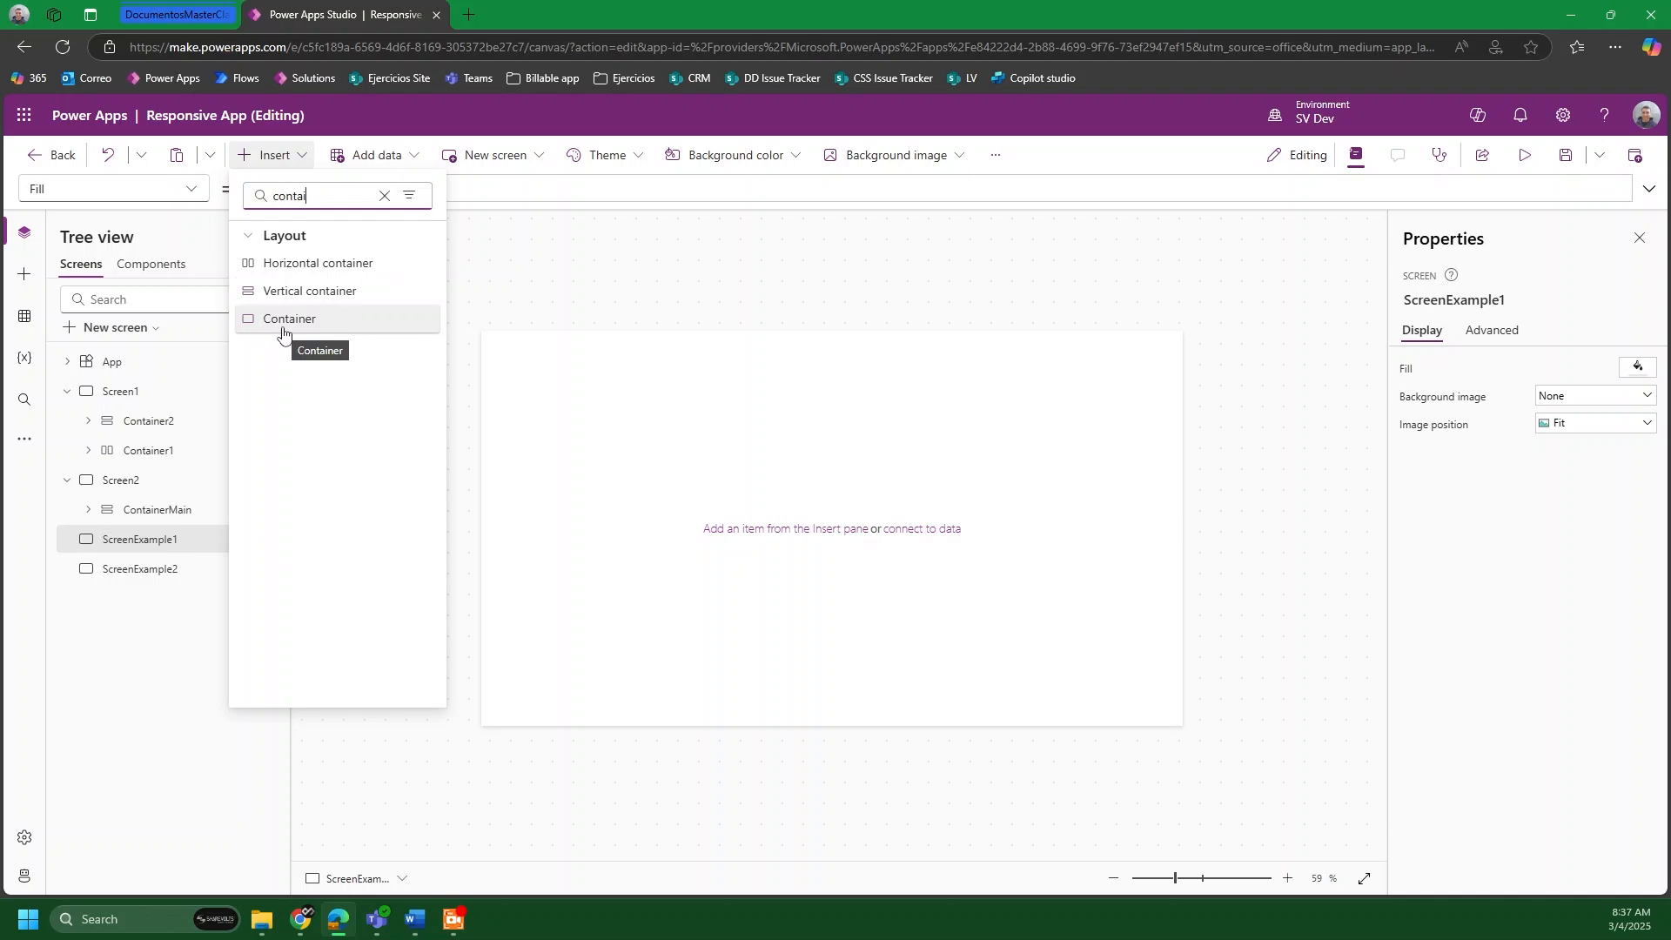
left_click(327, 267)
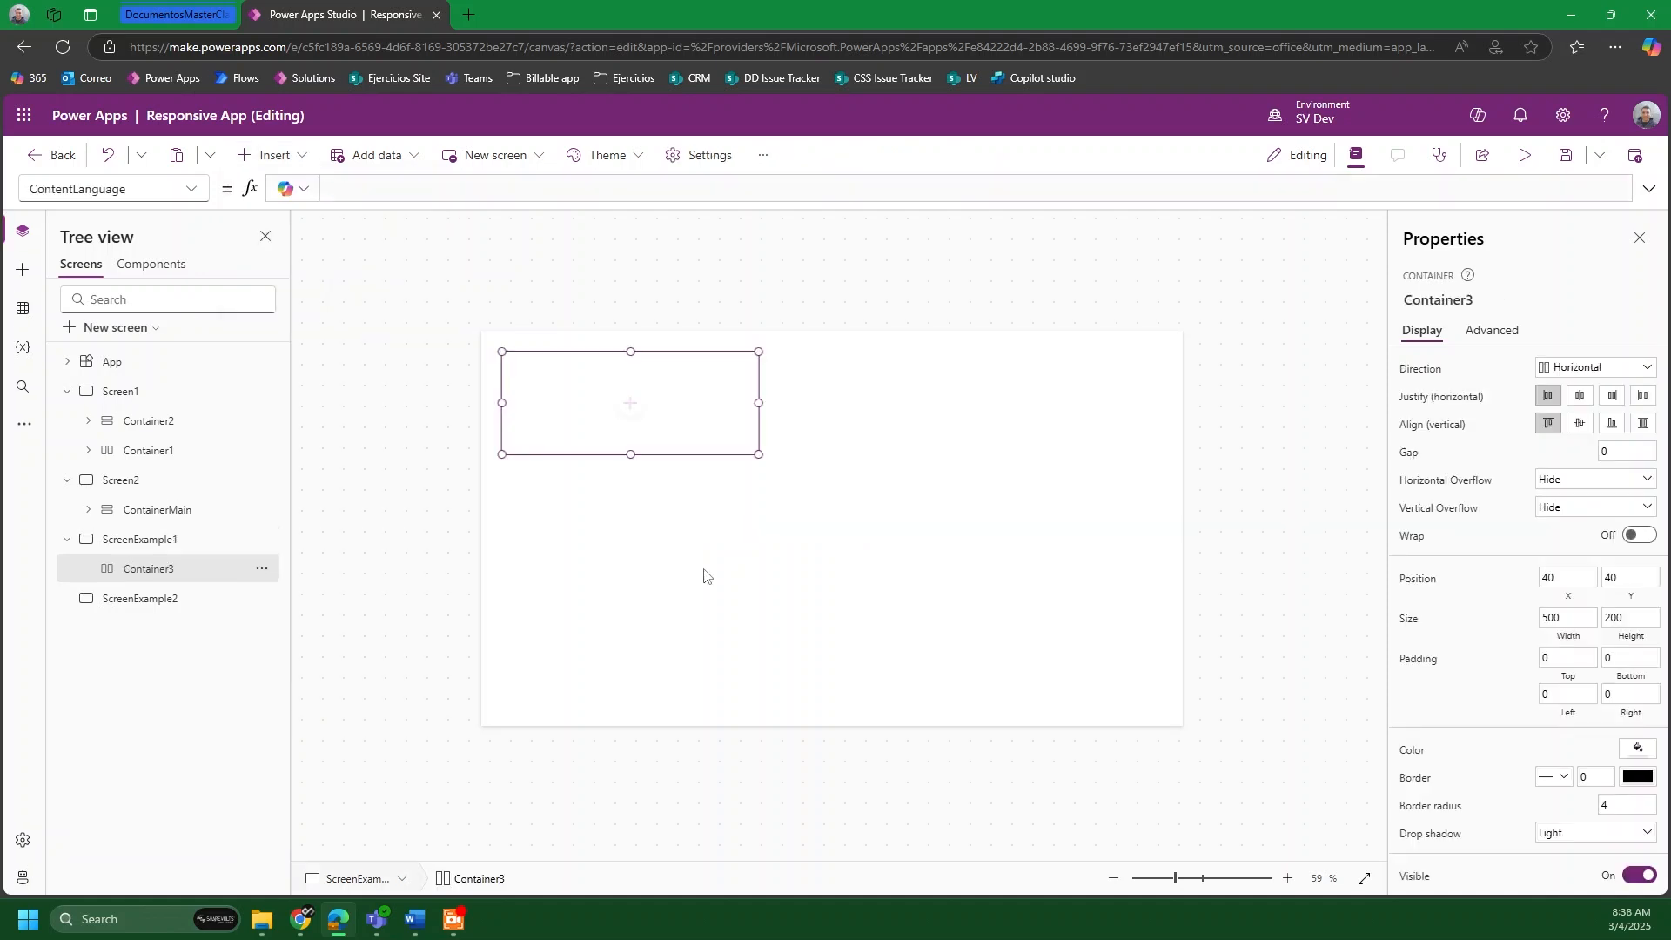
left_click_drag(630, 454, 594, 733)
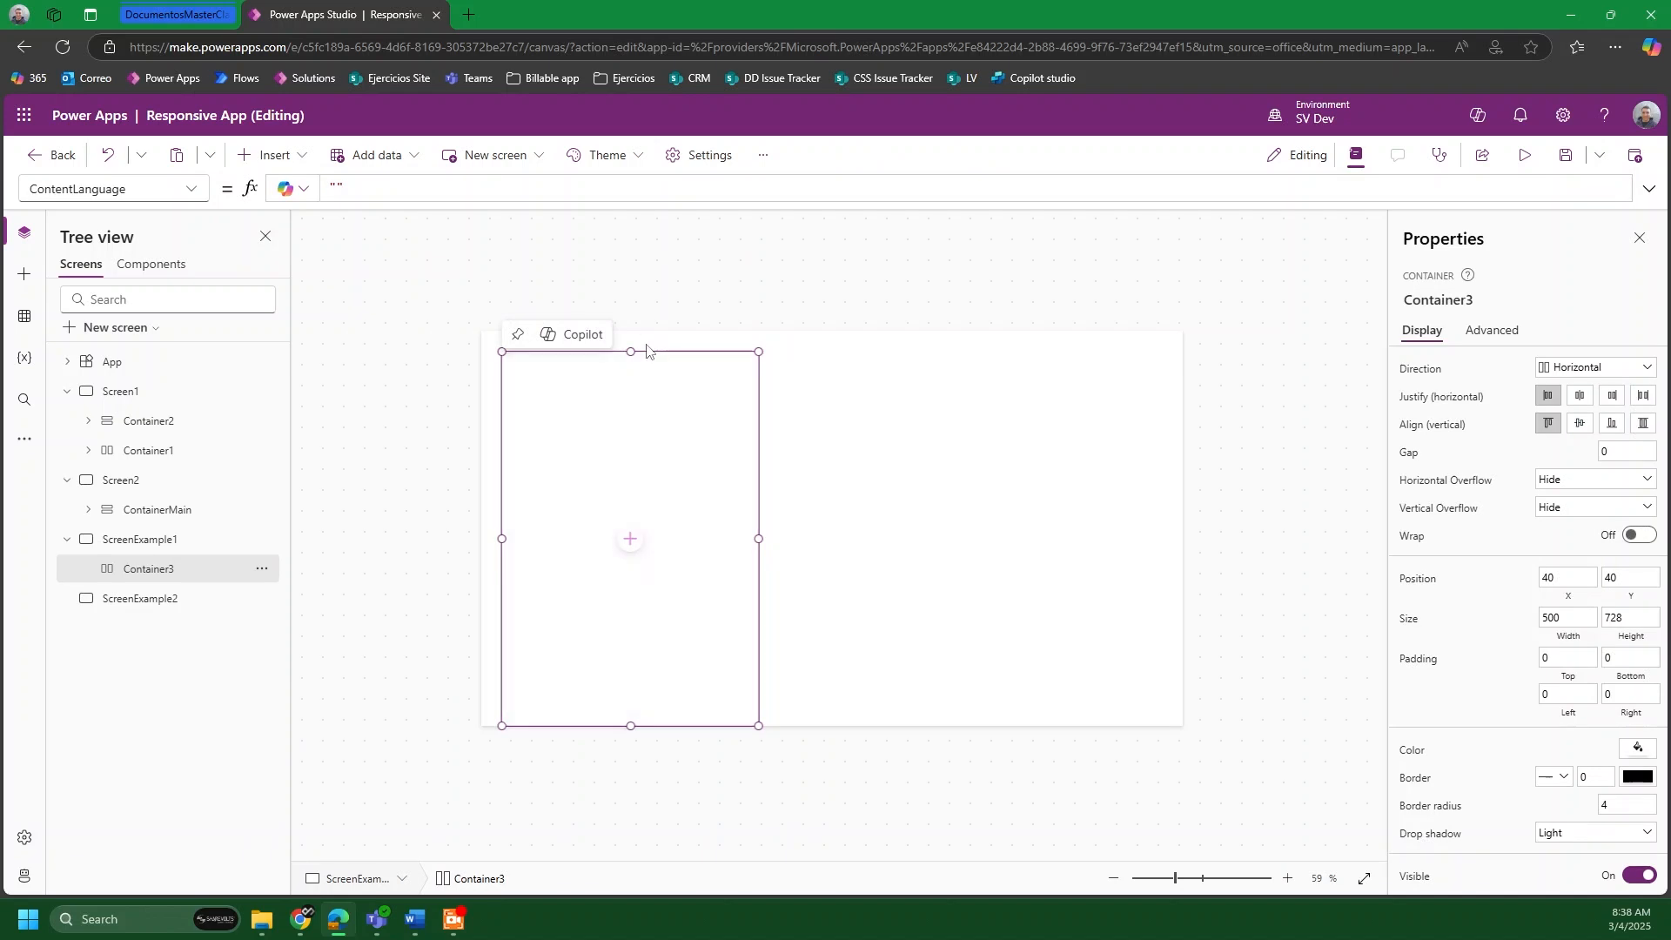
left_click_drag(631, 352, 631, 324)
left_click_drag(502, 528, 482, 529)
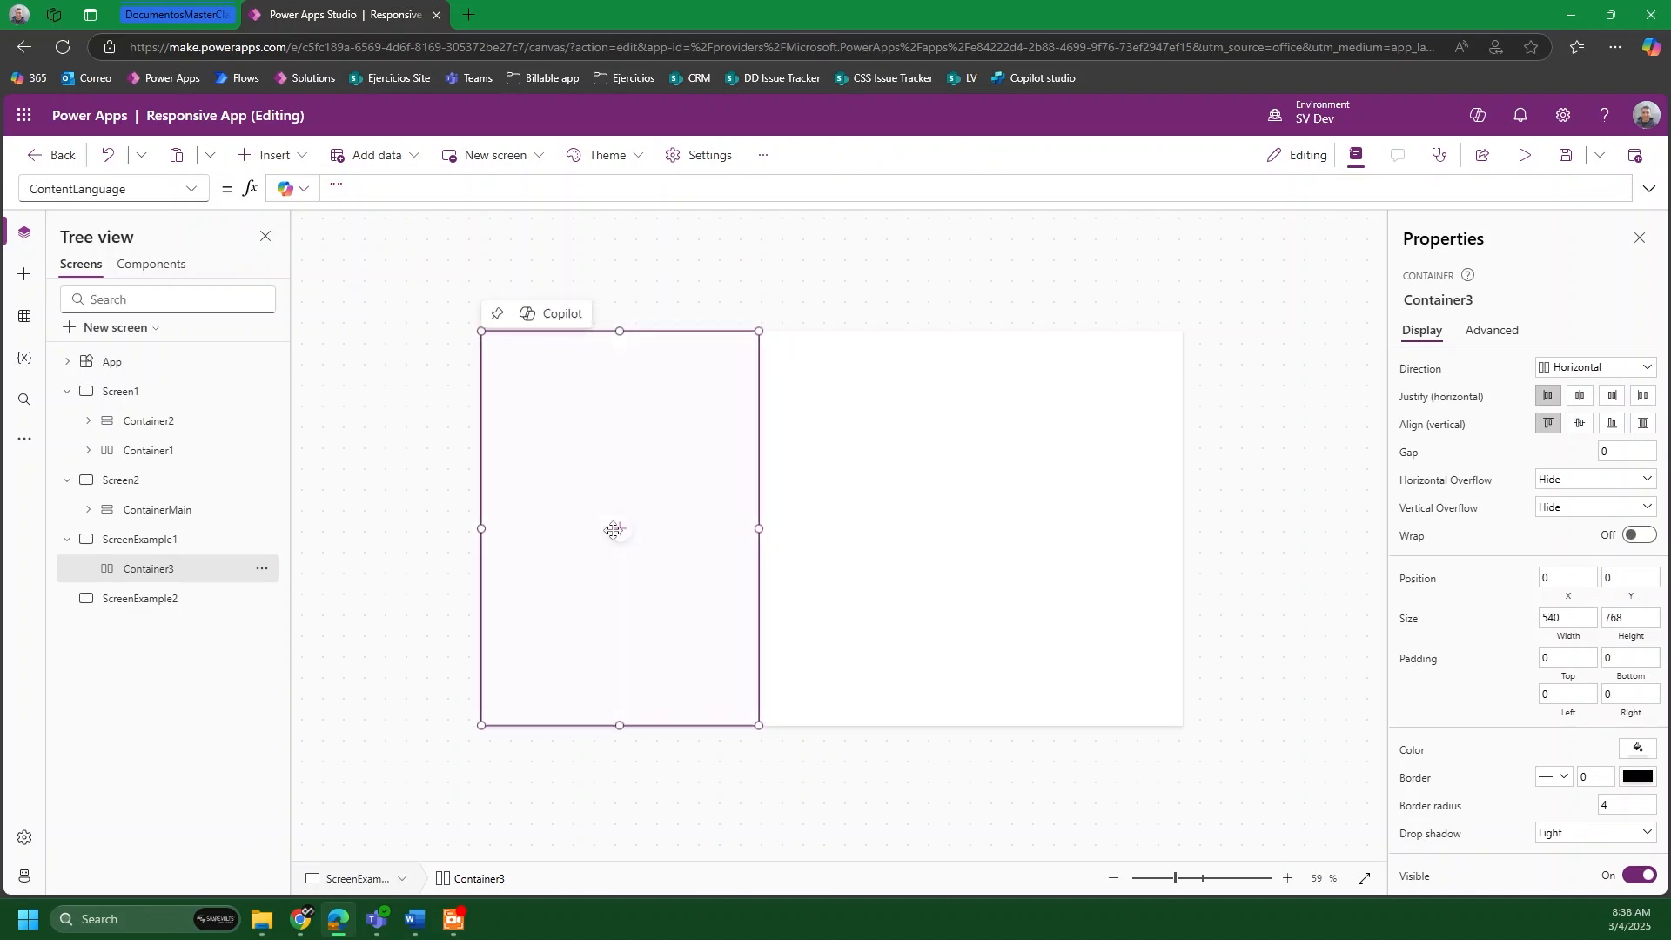
left_click(277, 156)
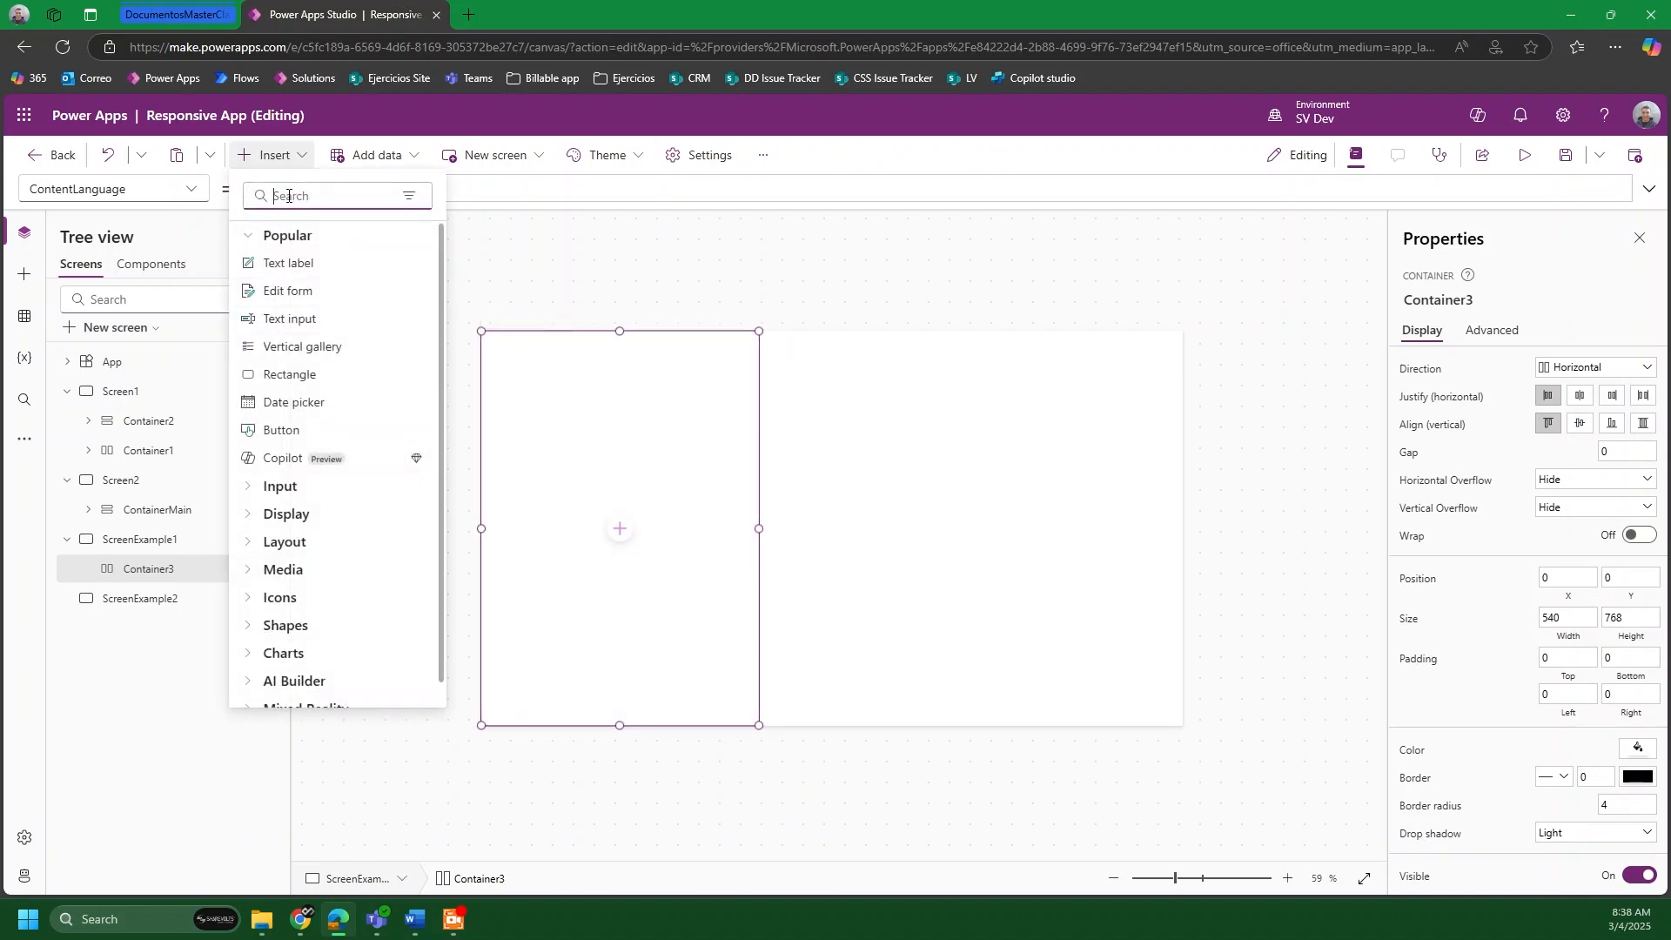
left_click(288, 195)
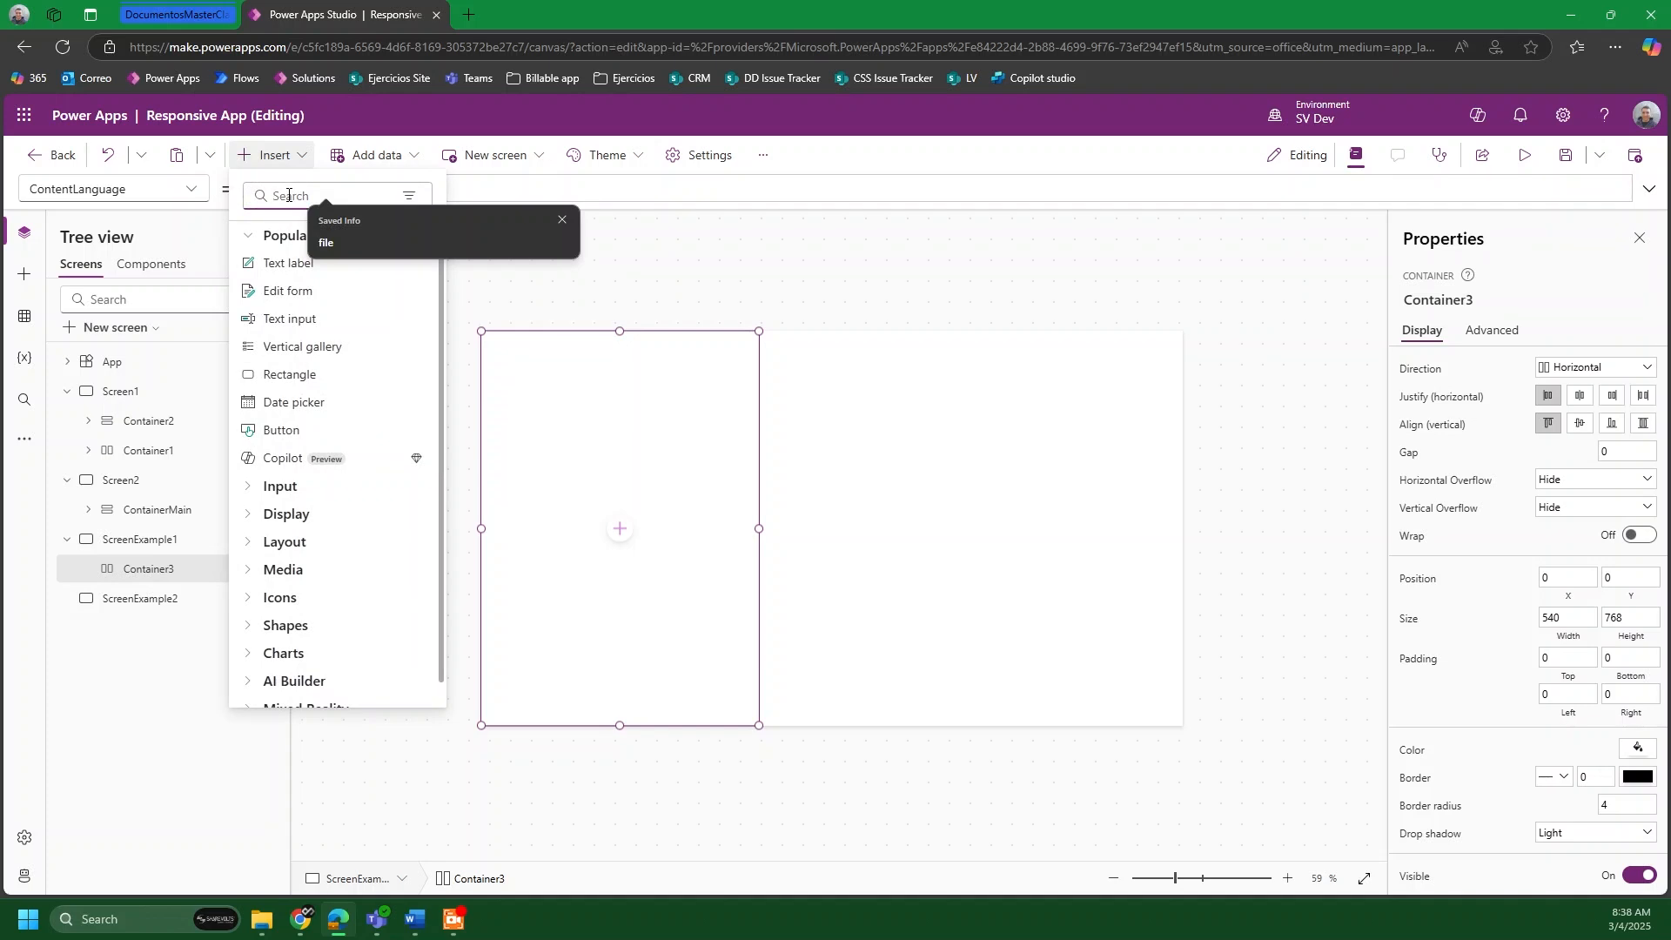
type("conta")
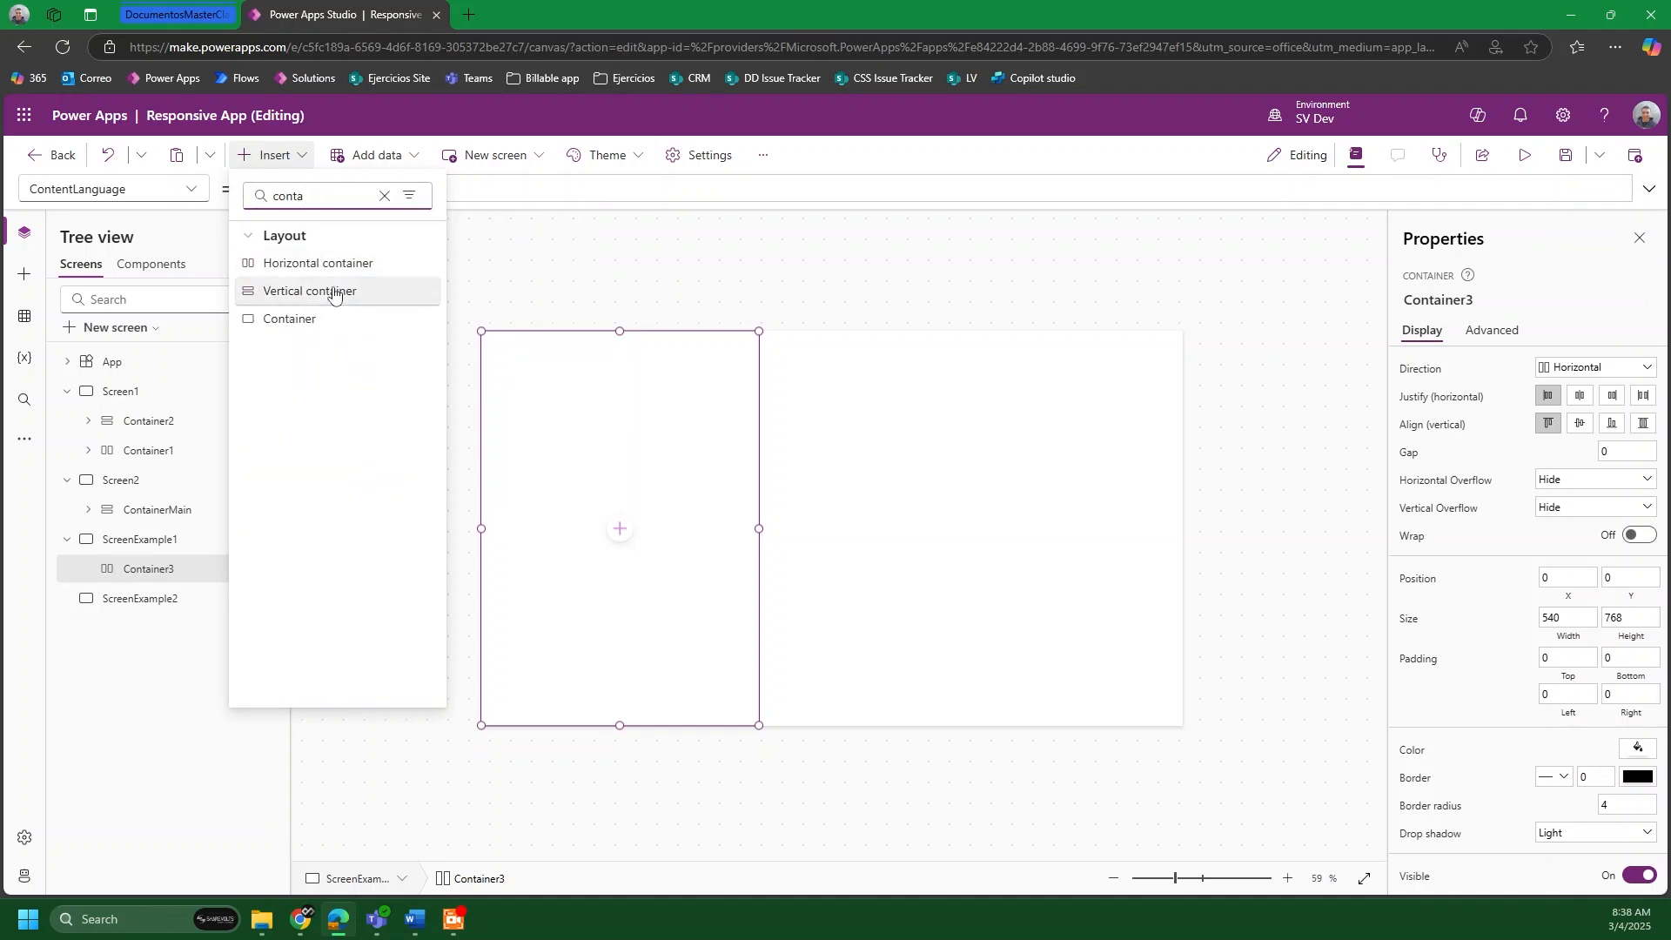
left_click(333, 295)
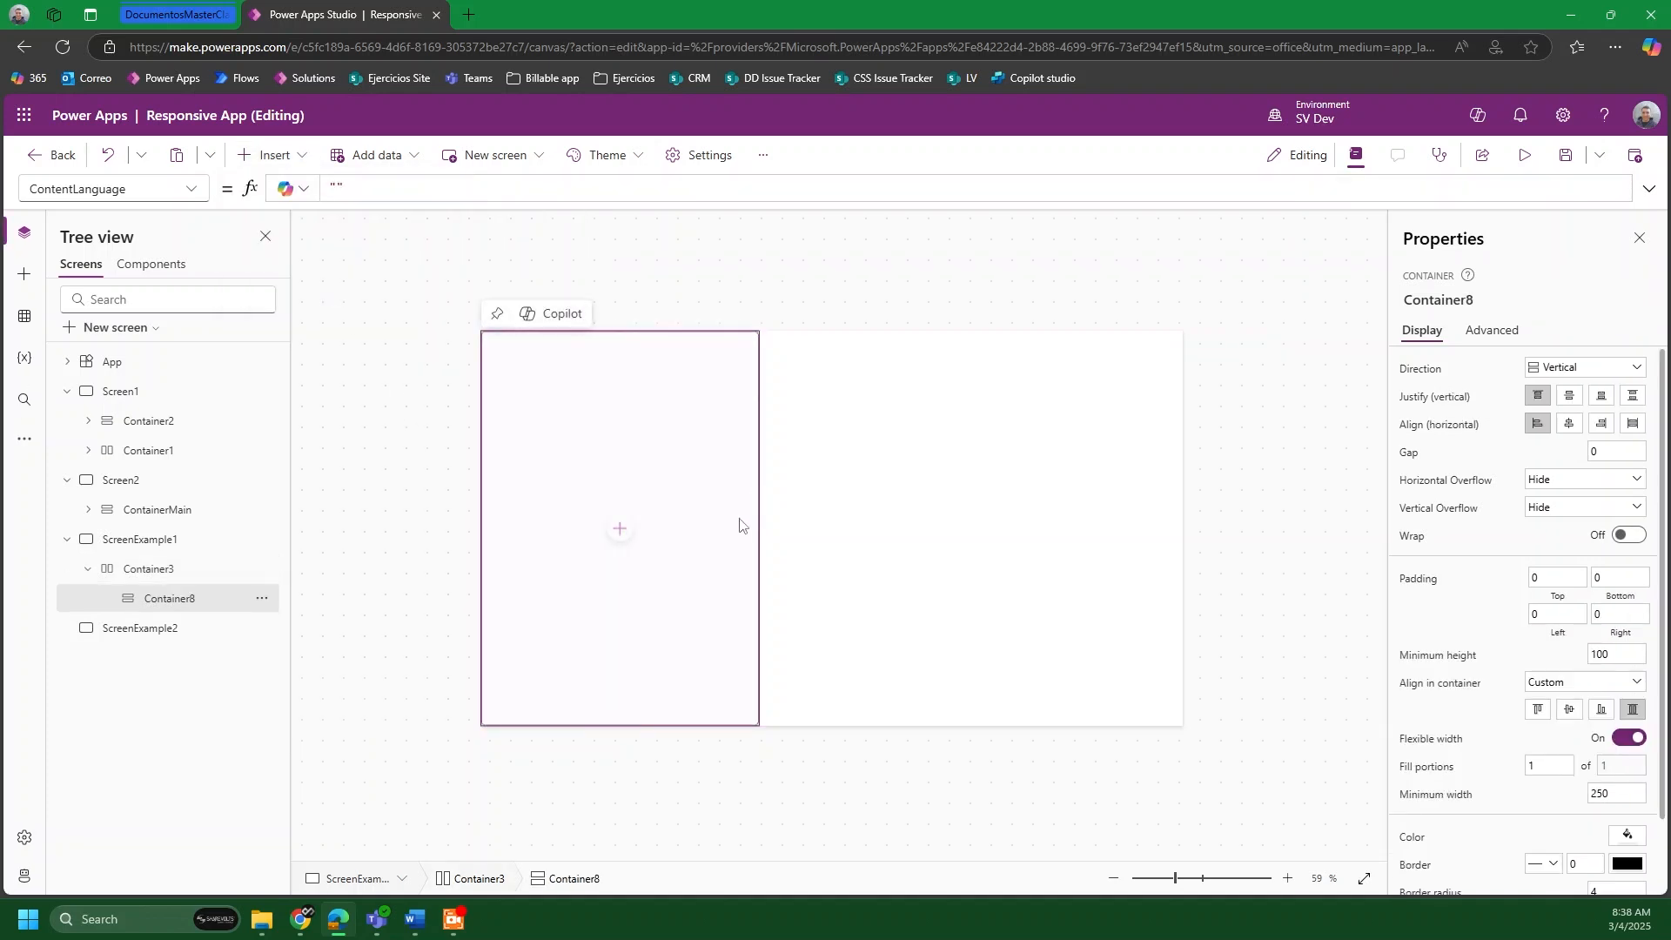
key("Delete")
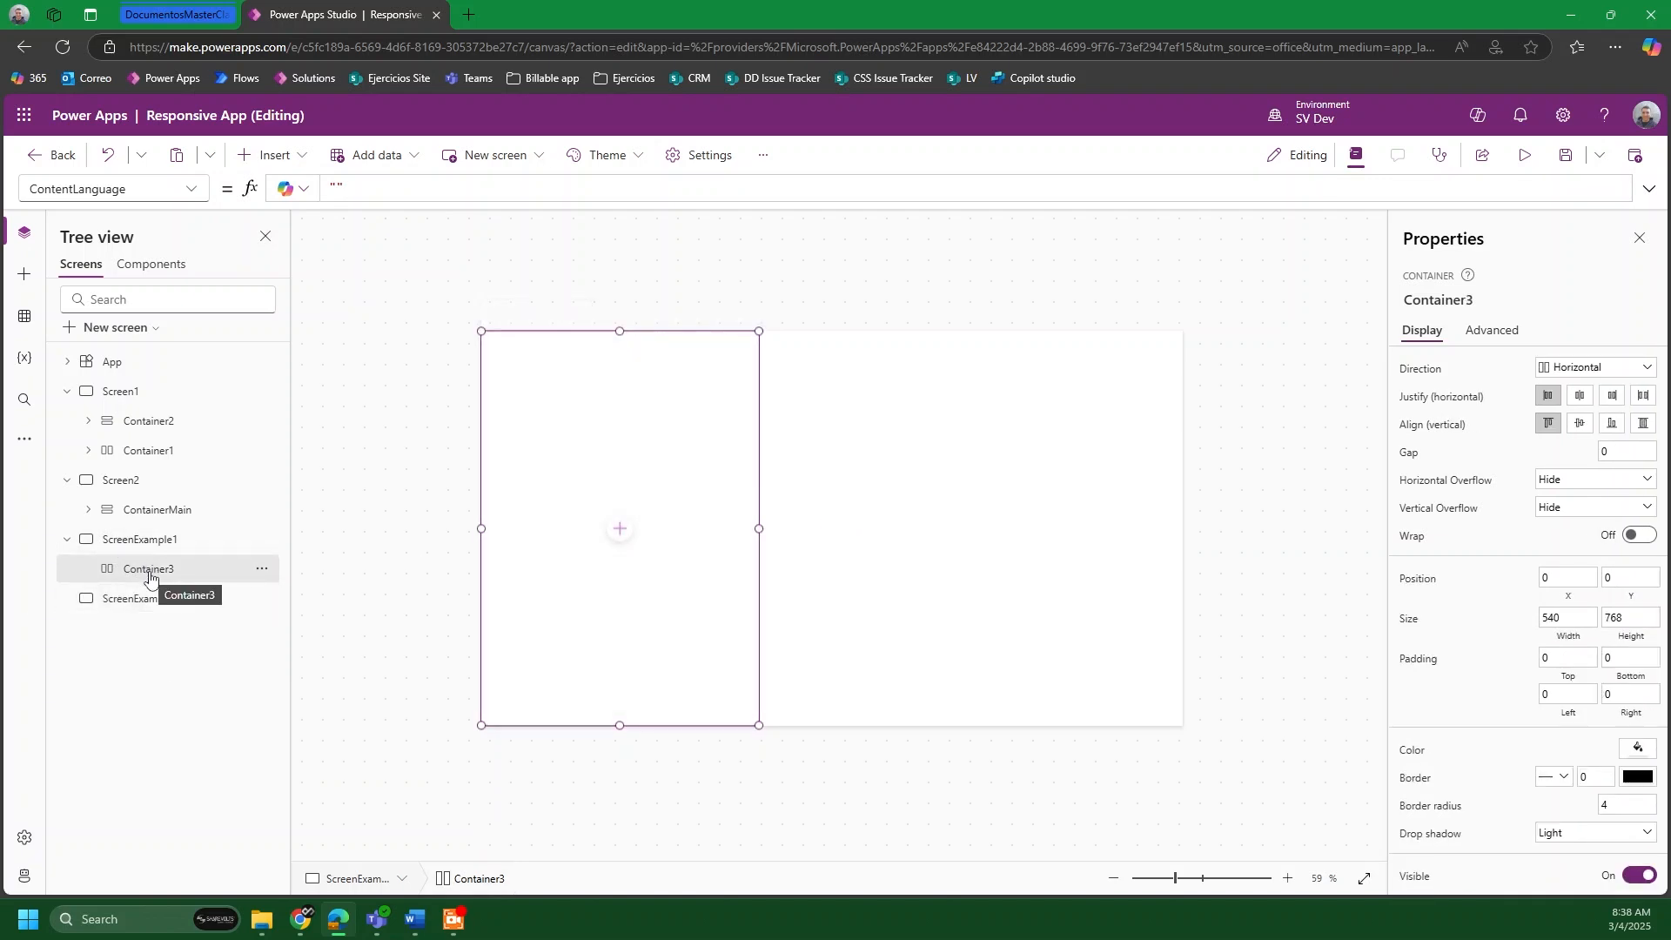
Step: Insert a vertical container directly on ScreenExample1 and fit it to the screen's right side at X 866, Y 0, size 500 by 768
left_click(170, 549)
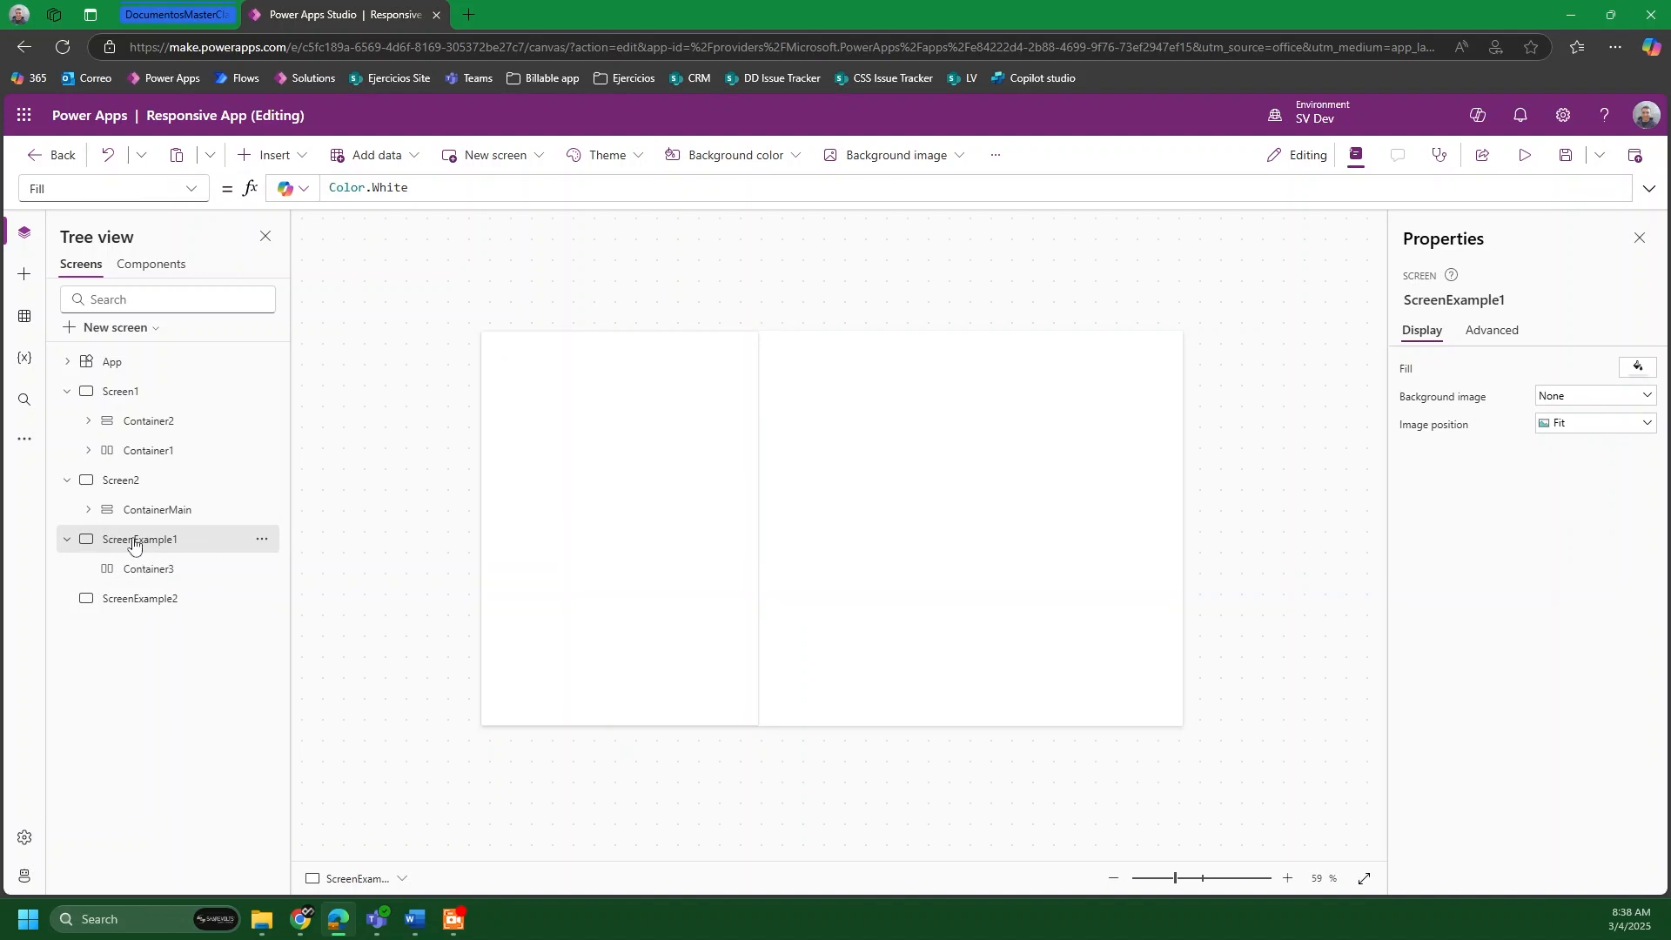
left_click(270, 154)
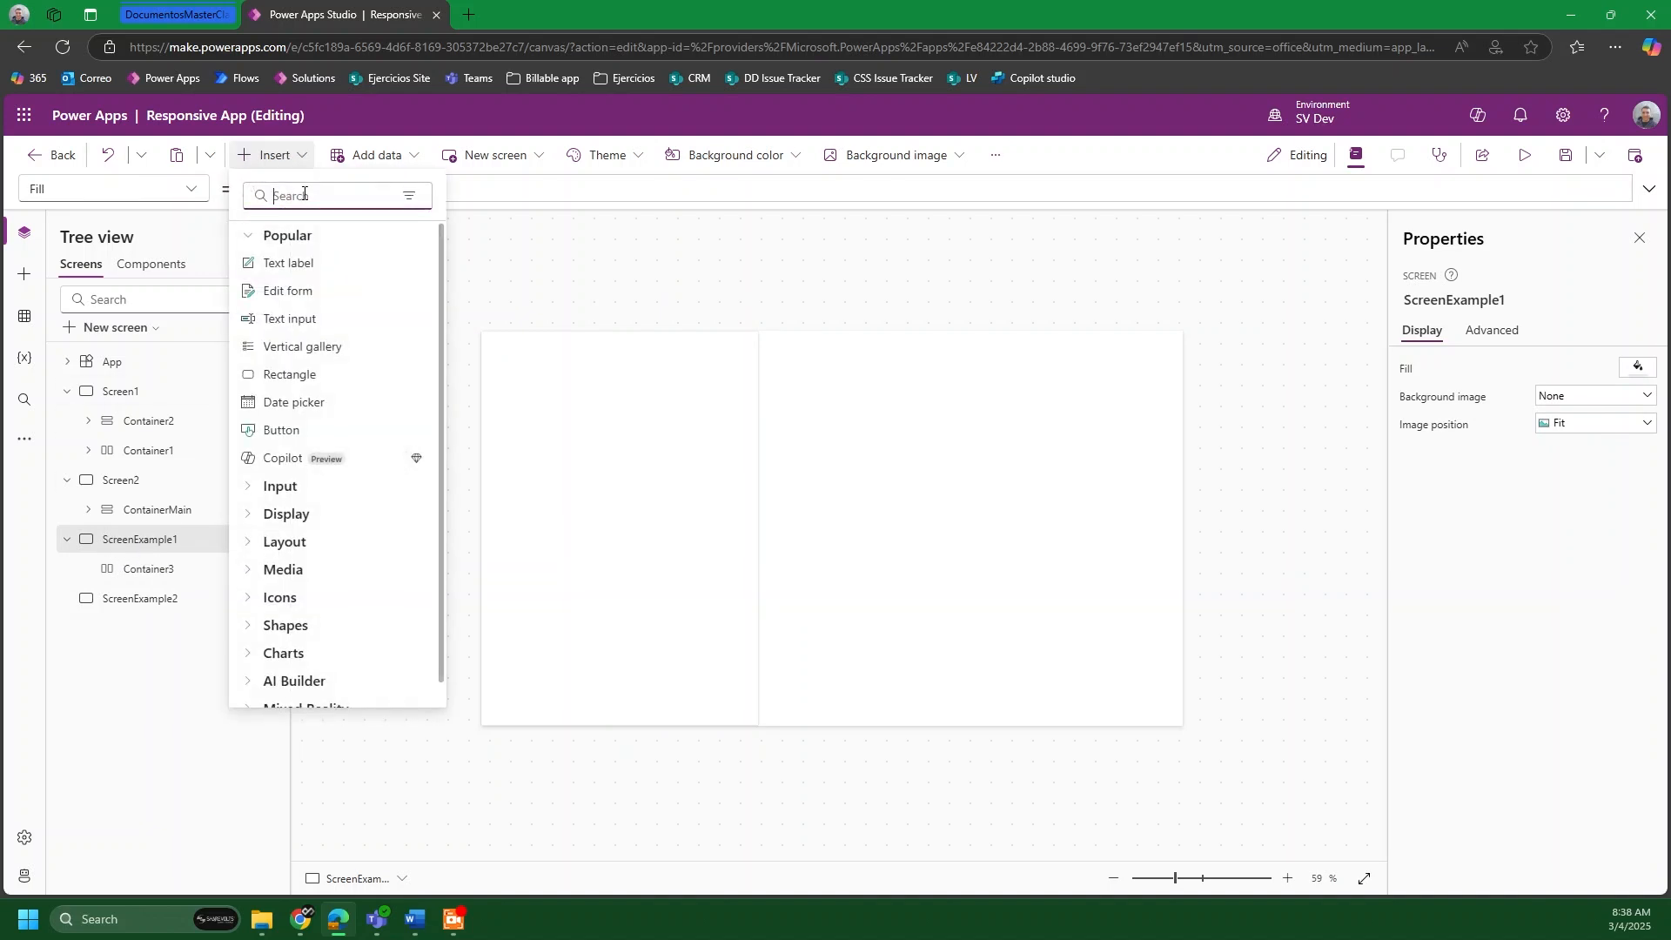
type("conta")
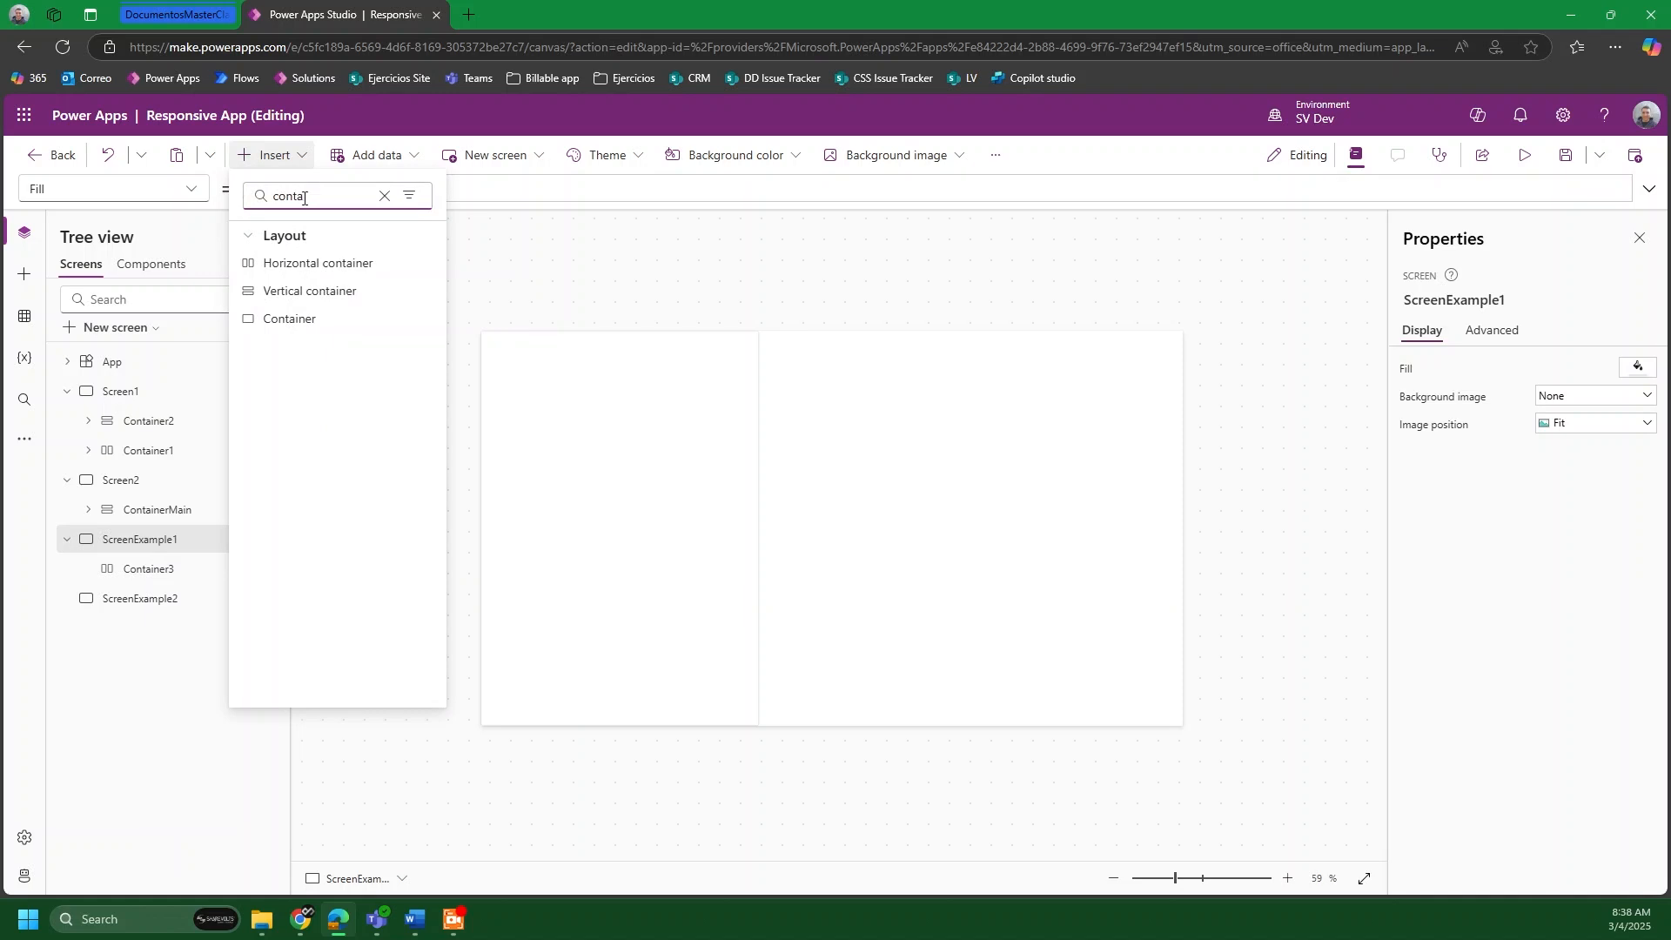
left_click(321, 296)
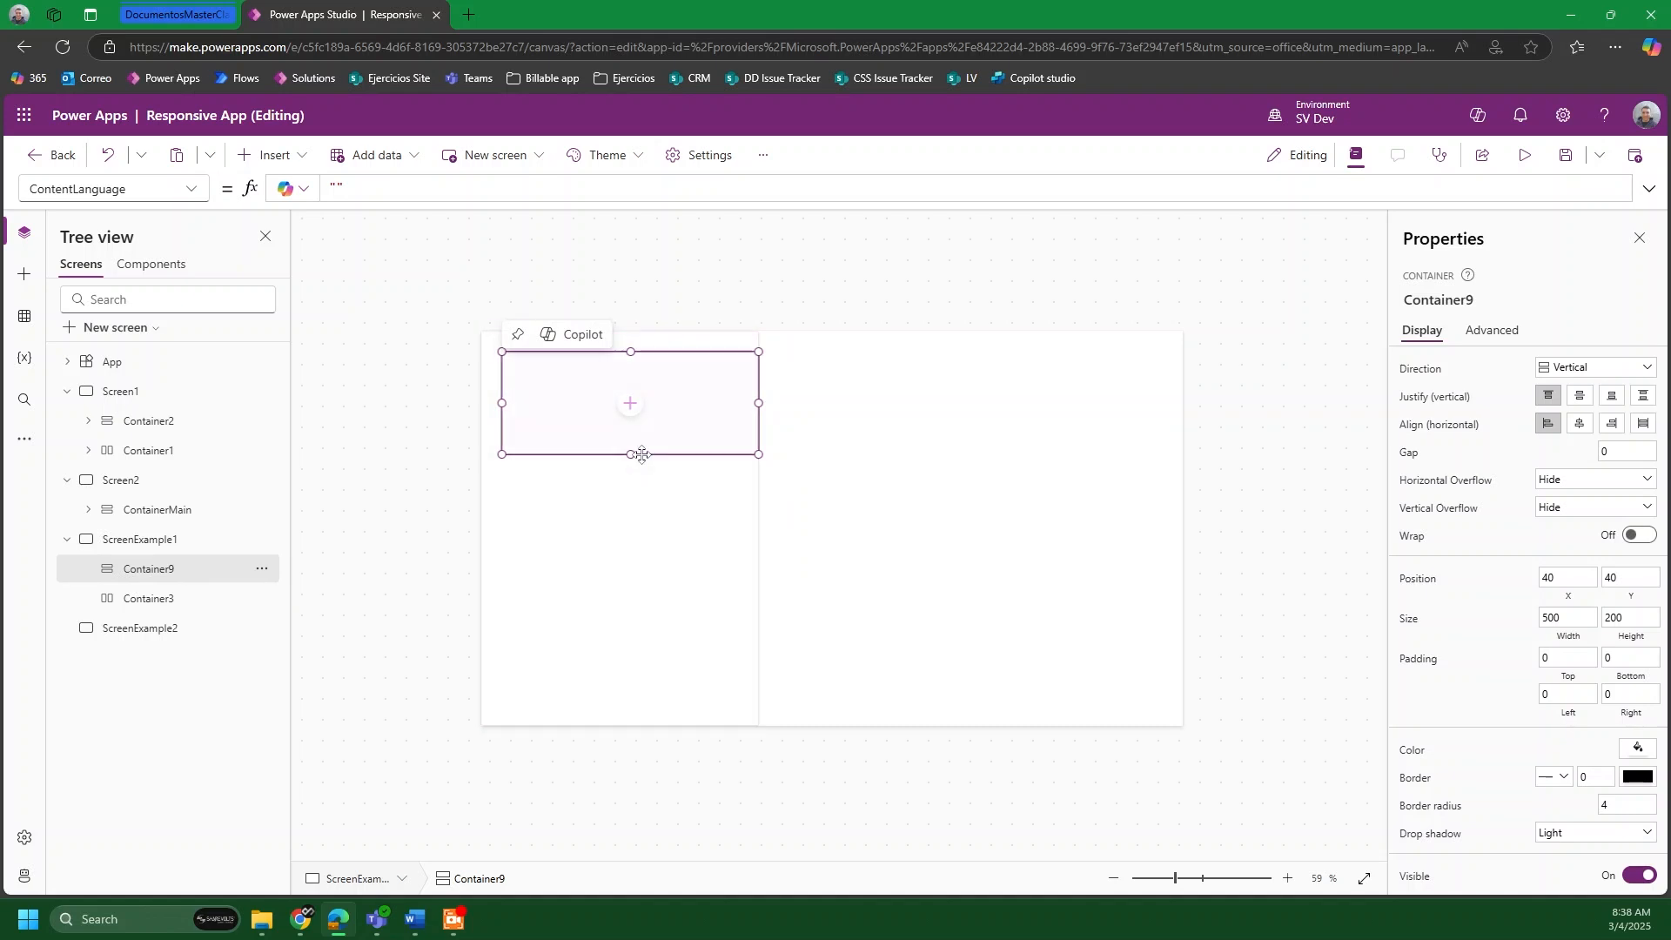
left_click_drag(680, 352, 1098, 331)
left_click_drag(1056, 433, 1054, 724)
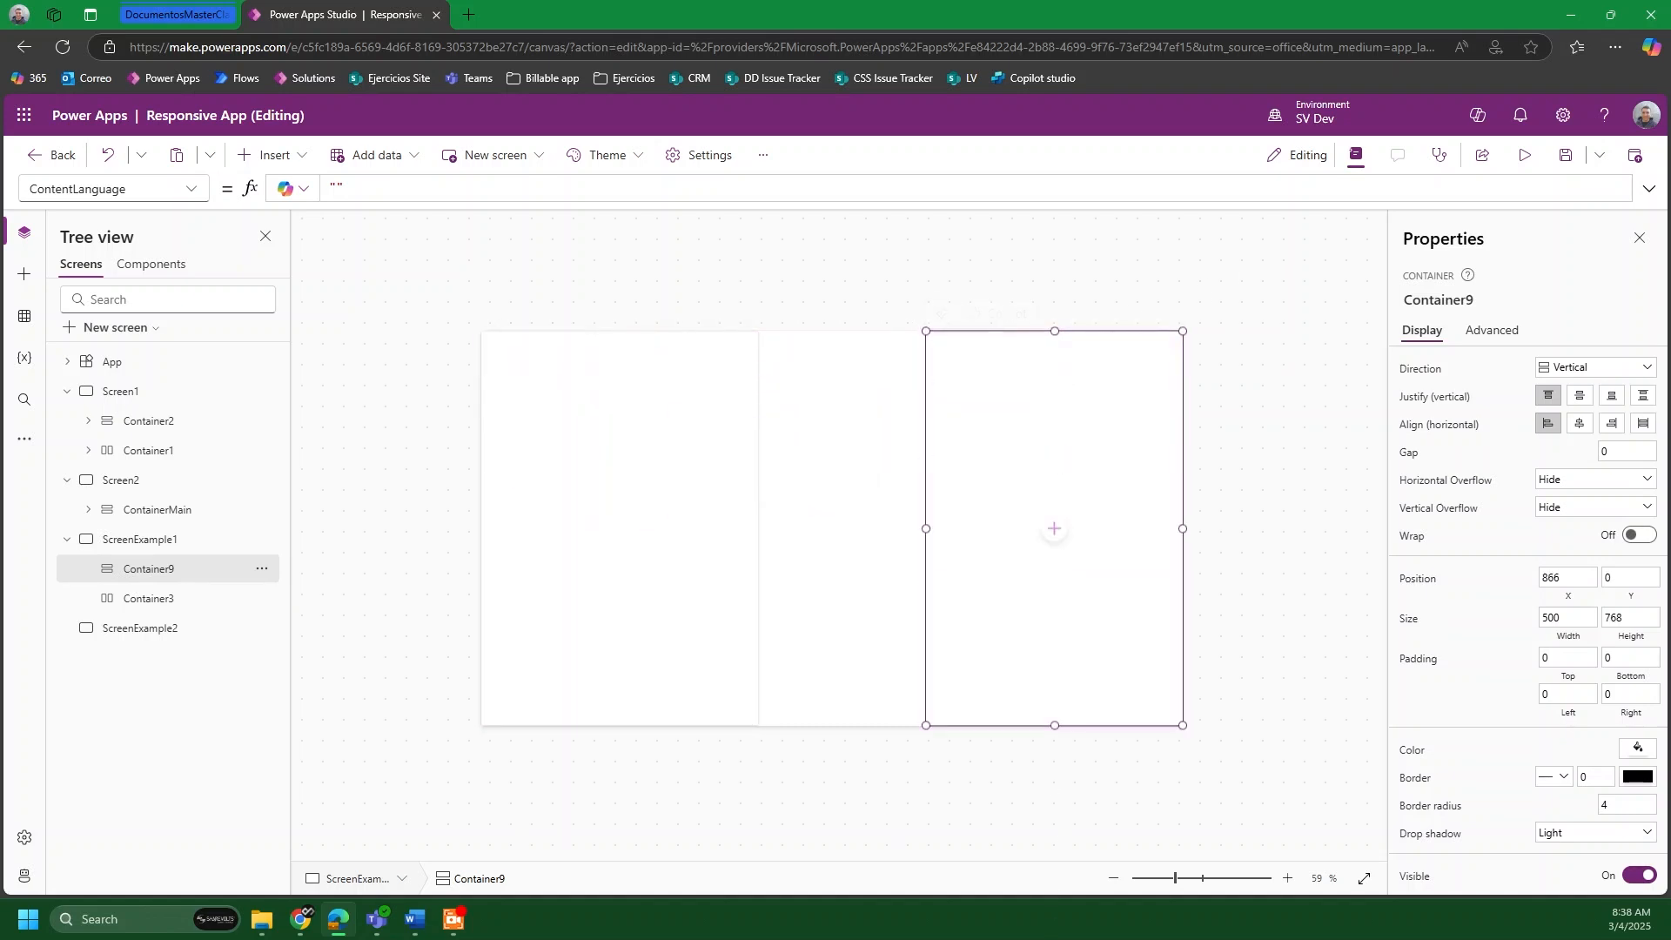
Step: Lower the containers' top edges to make room above them: the vertical one to about Y 42, the horizontal one to about Y 57
left_click_drag(1054, 331, 1054, 351)
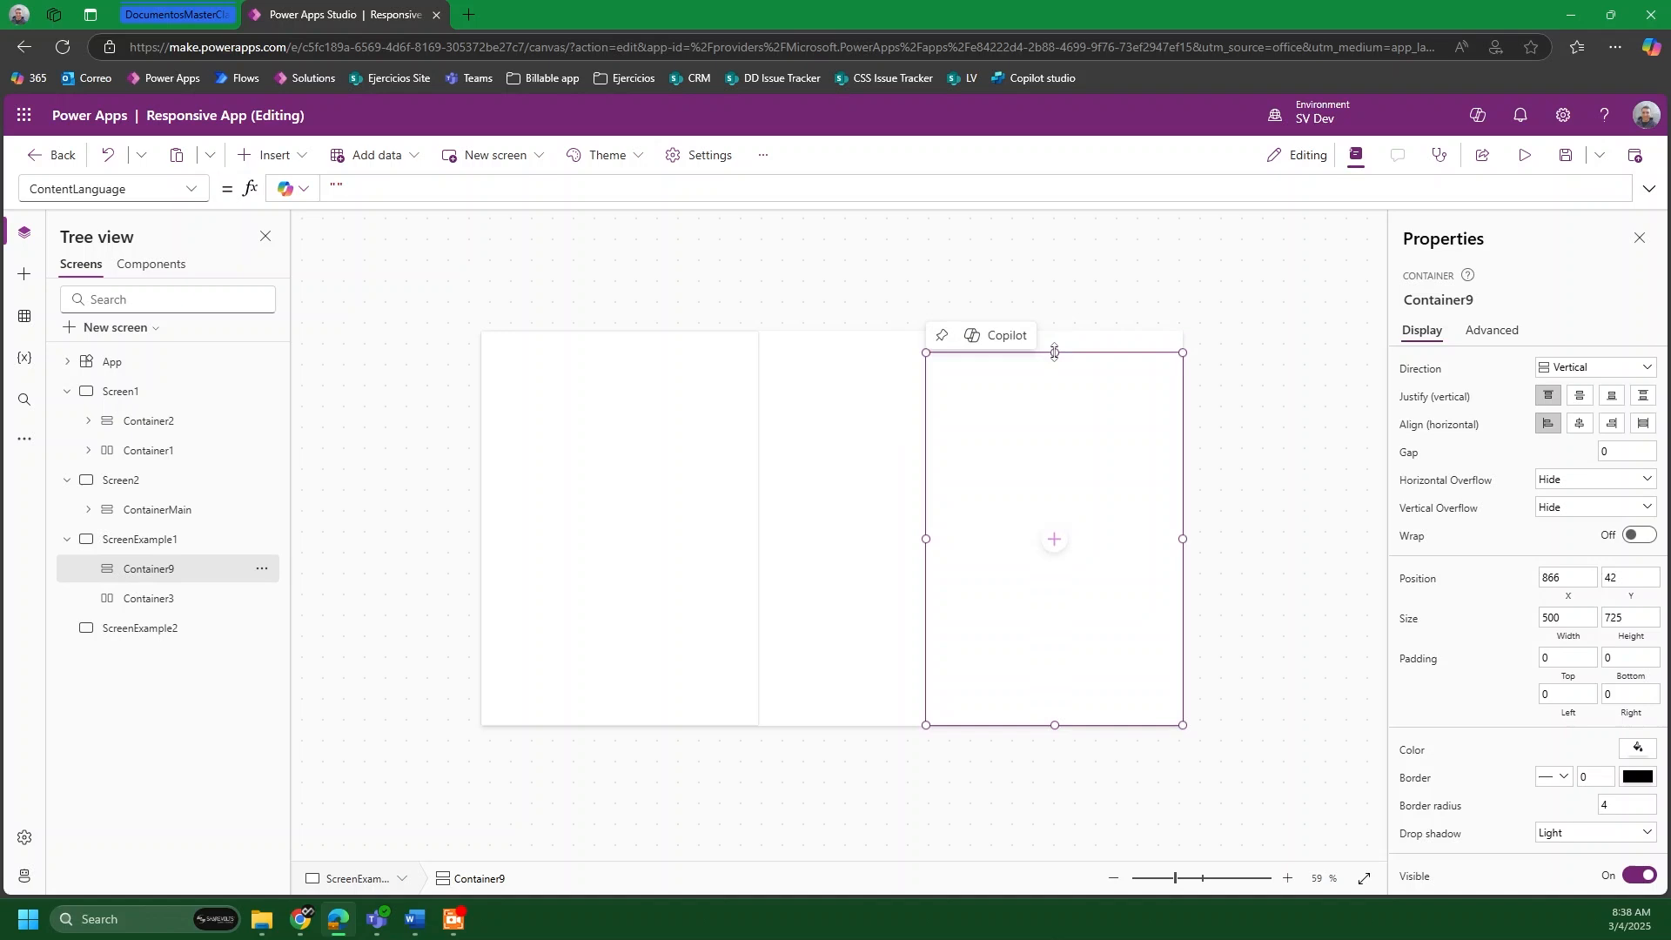
left_click(620, 470)
left_click_drag(620, 332, 620, 361)
Step: Insert a text label on ScreenExample1 above the horizontal container, at about X 183, Y 0, and set its text to "Horizontal"
left_click(660, 343)
left_click(271, 160)
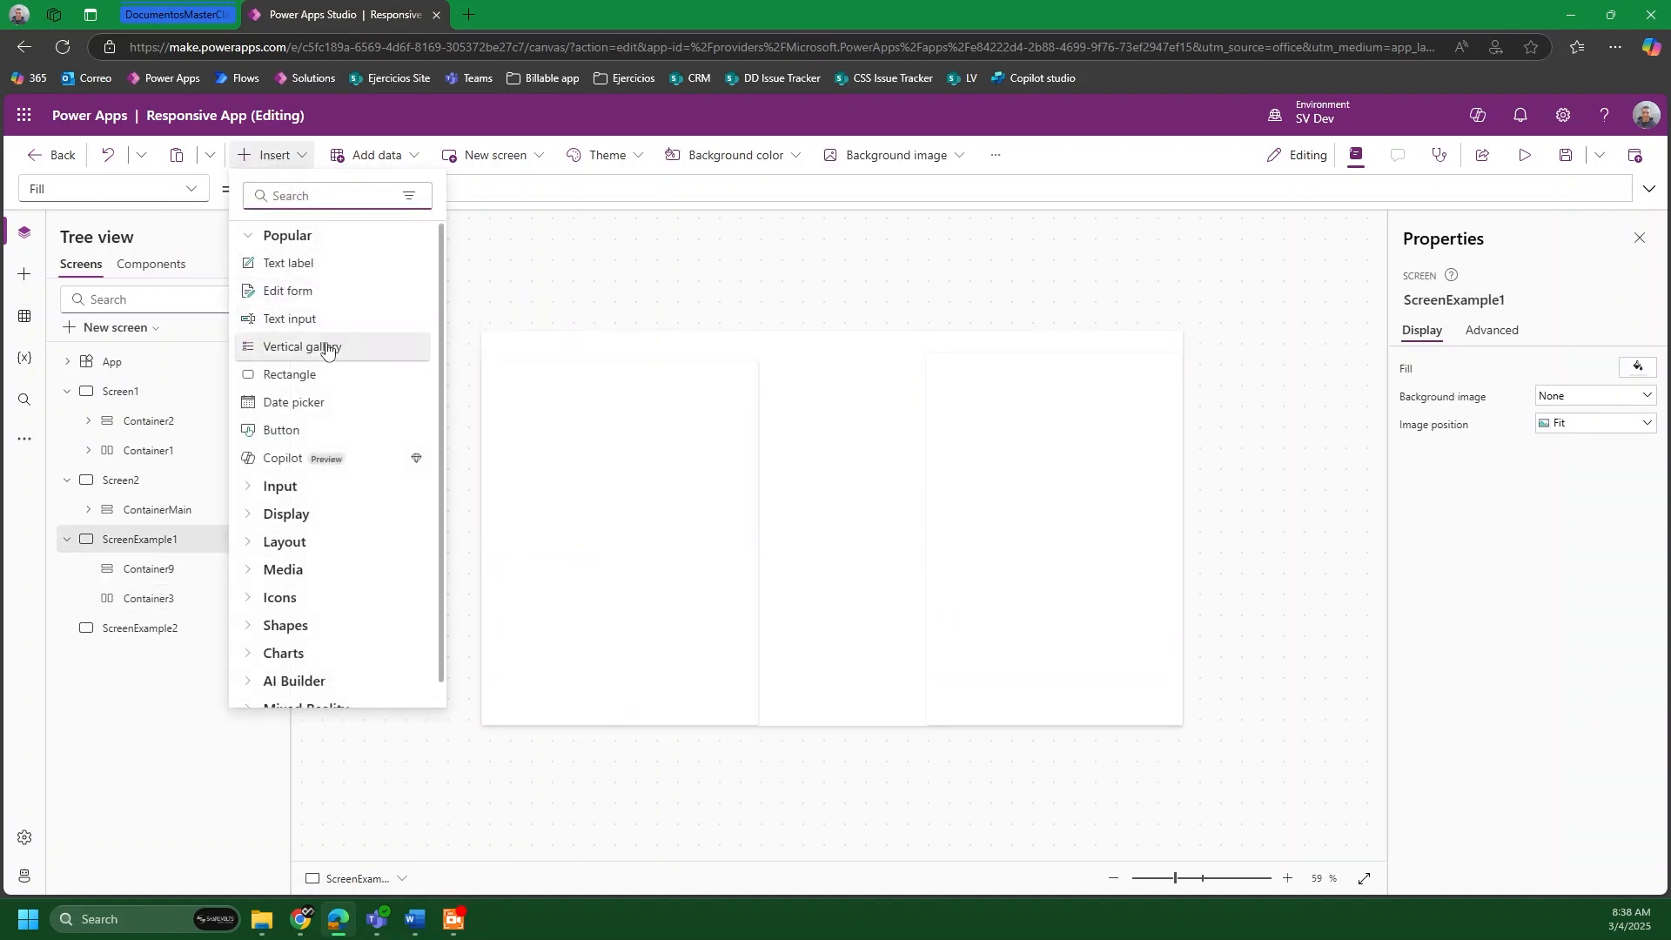
left_click(295, 263)
left_click_drag(578, 352, 655, 332)
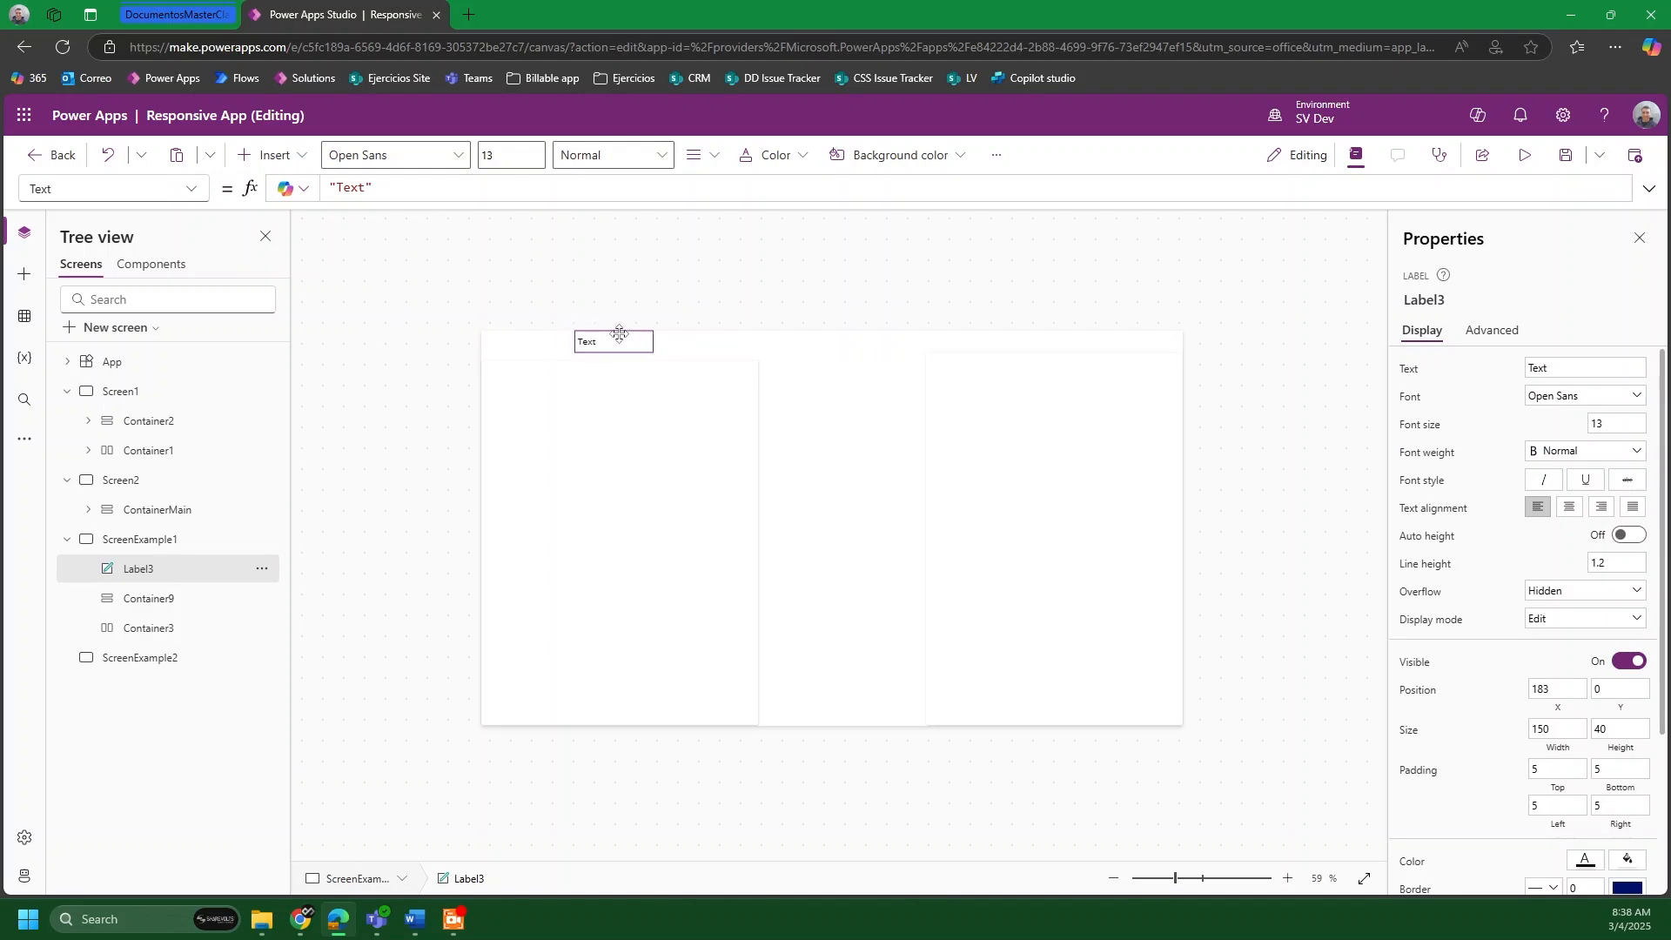
left_click_drag(369, 188, 341, 188)
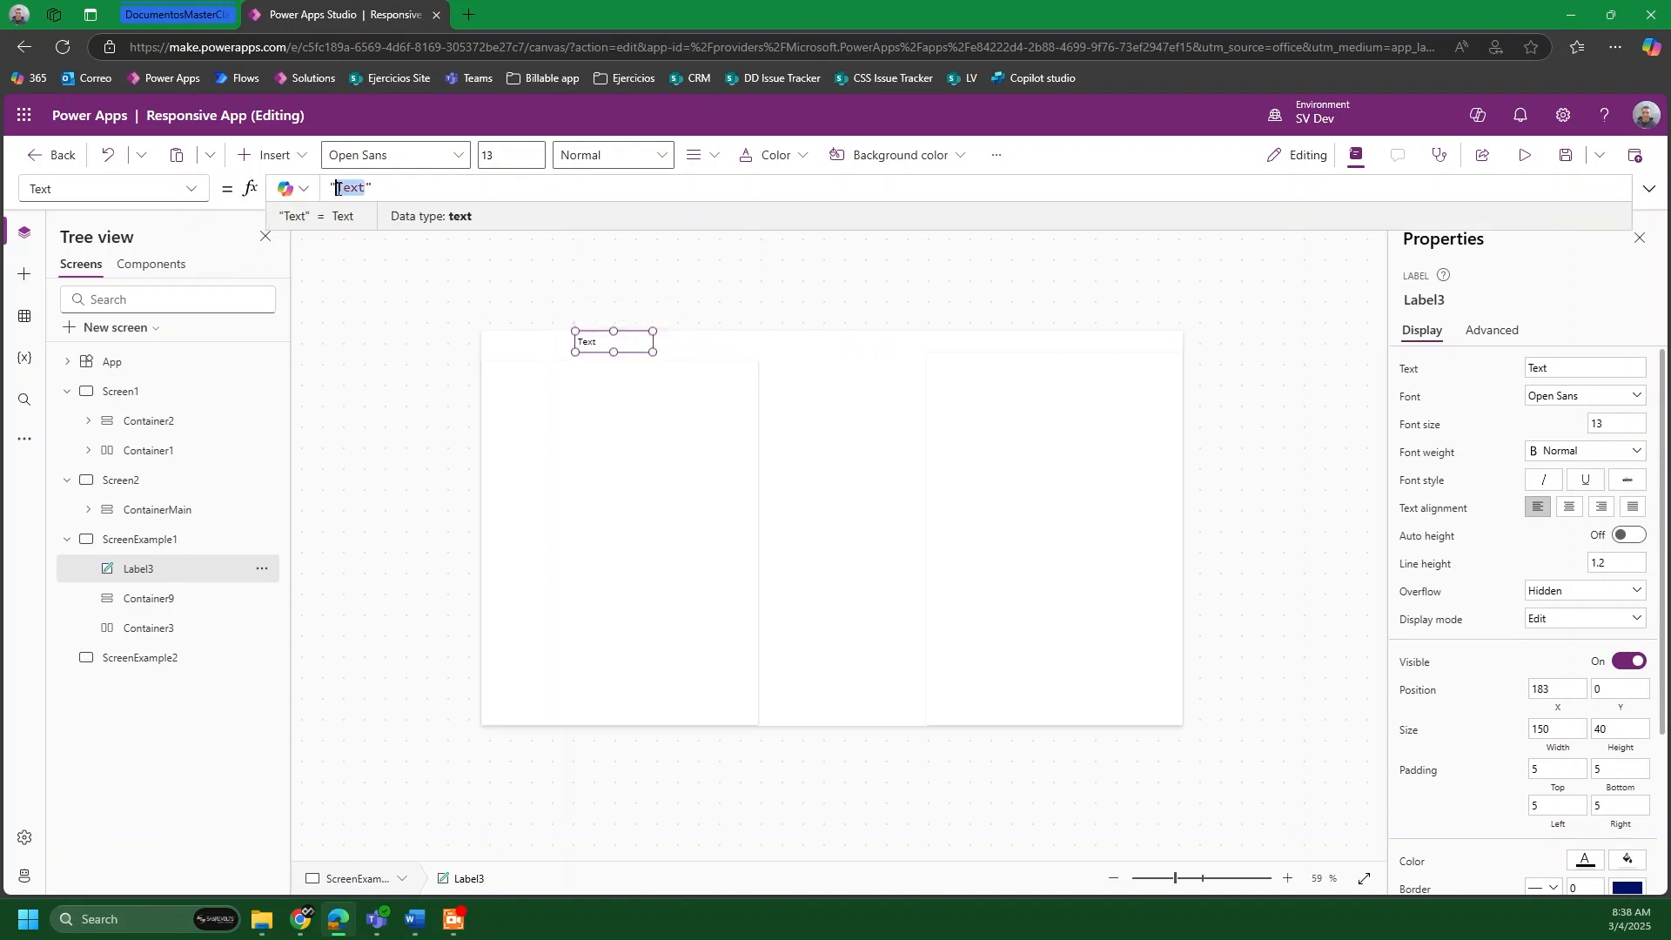
type("Horizontal")
Step: Copy the "Horizontal" label to above the vertical container, at about X 1053, Y 0, and change the copy's text to "Vertical"
left_click(637, 343)
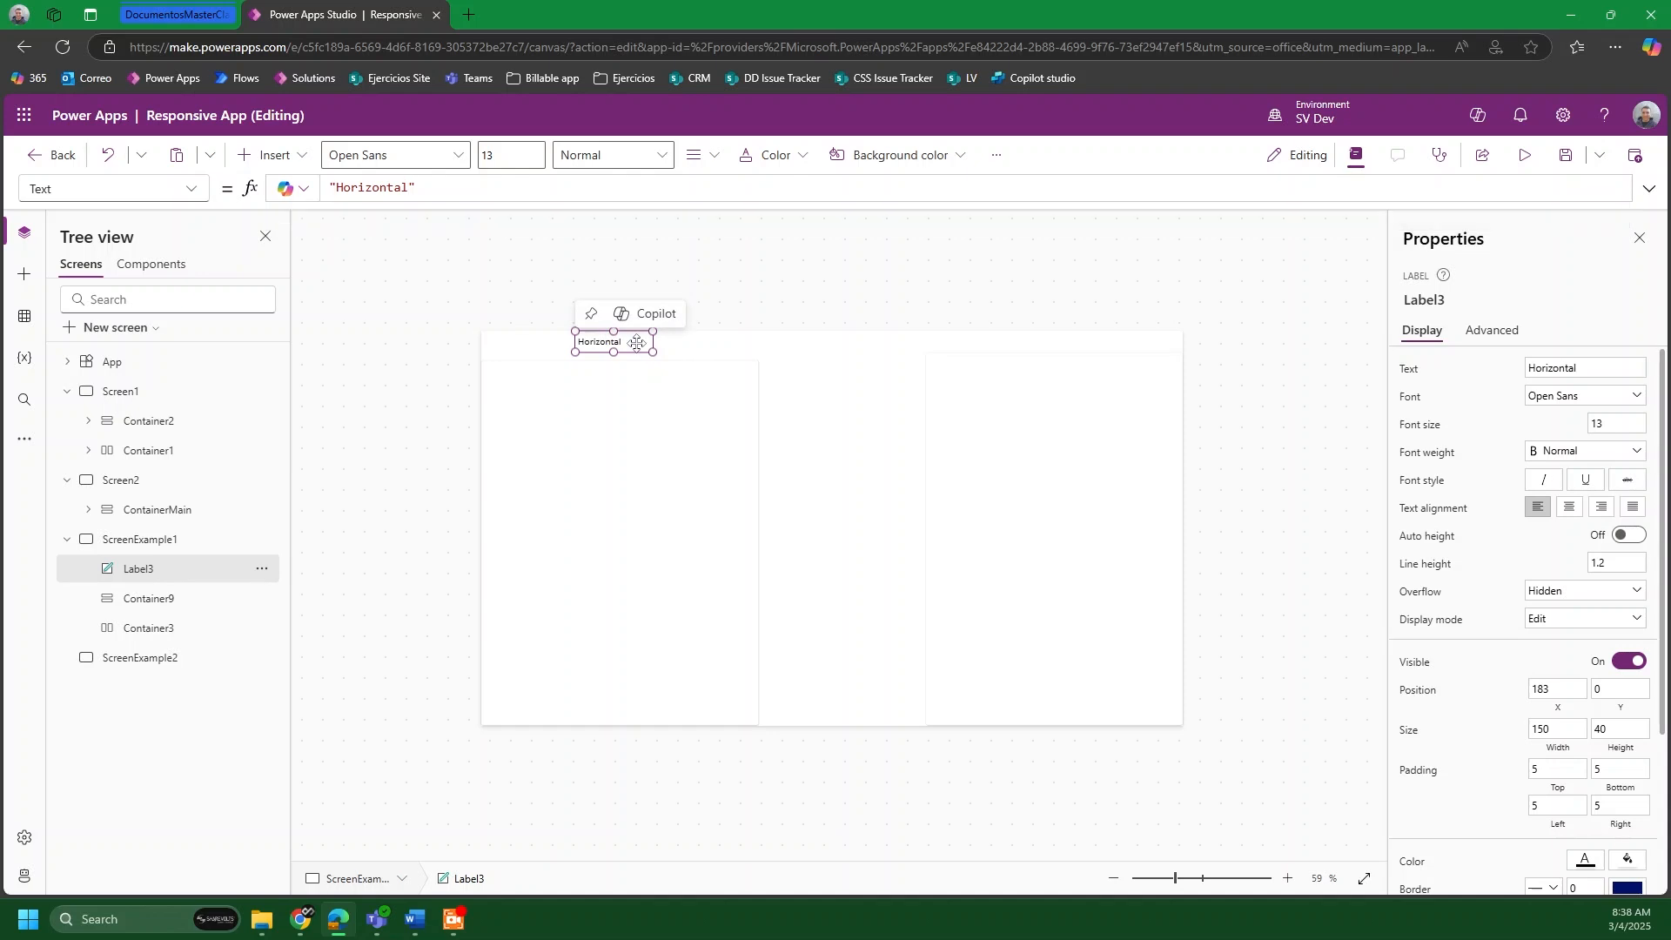
key("ctrl+c")
key("ctrl+v")
left_click_drag(661, 370, 1076, 338)
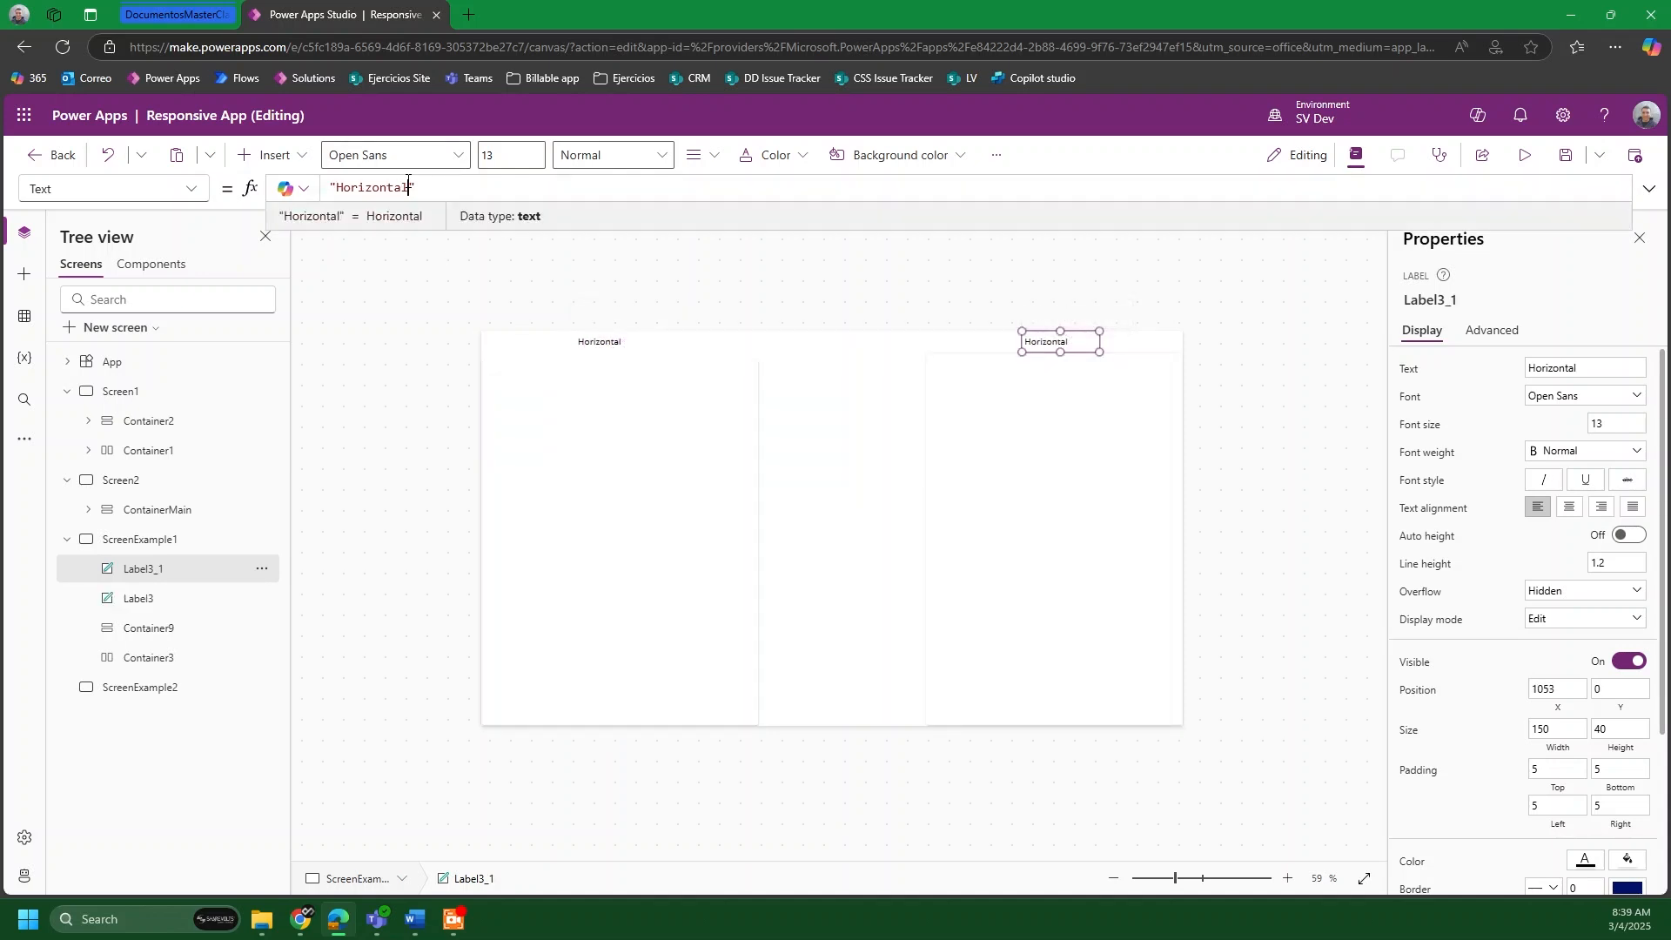
left_click_drag(411, 187, 340, 183)
type("Vertic")
left_click(320, 552)
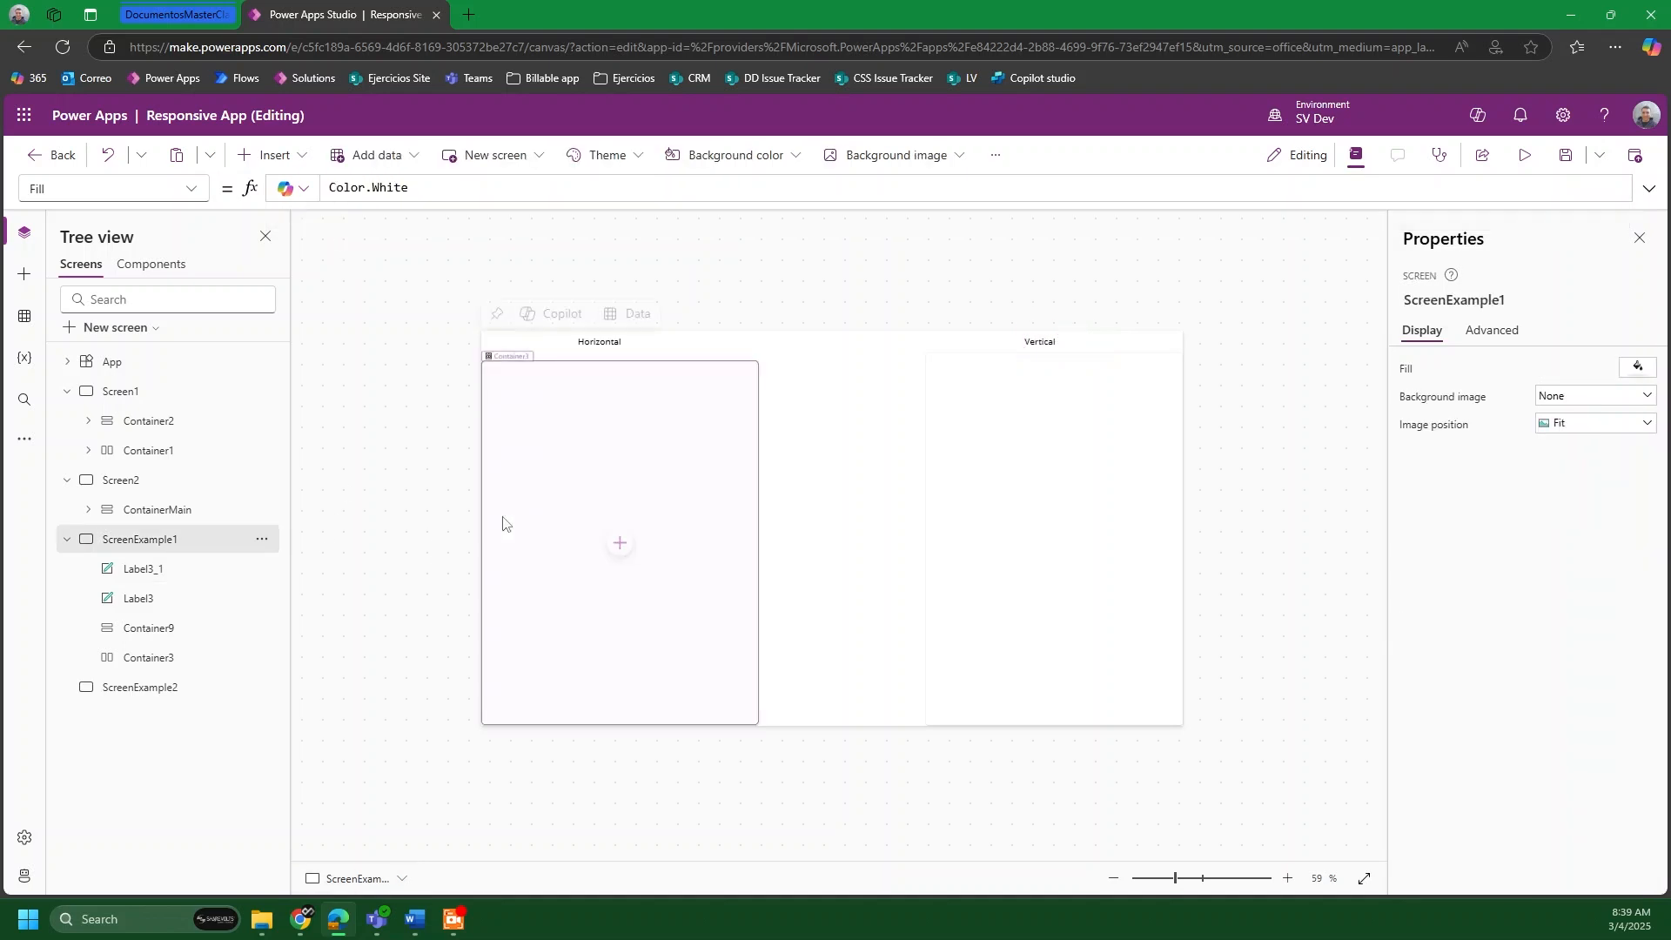
Step: Insert two buttons into the horizontal container and select the container again
left_click(575, 529)
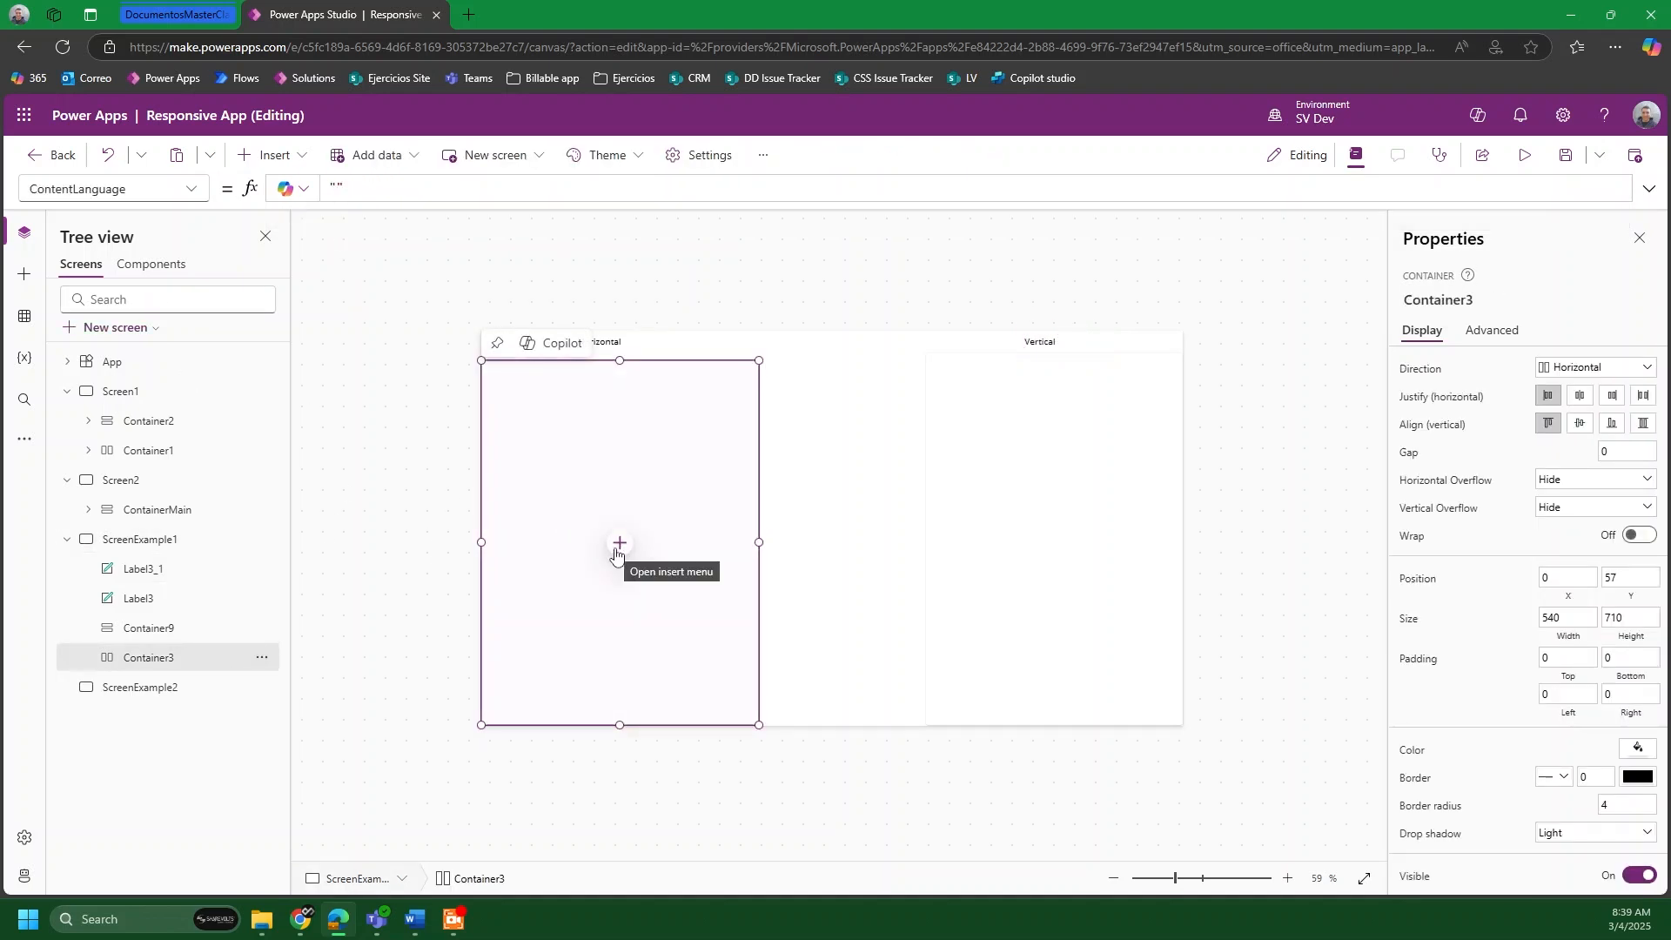
left_click(290, 159)
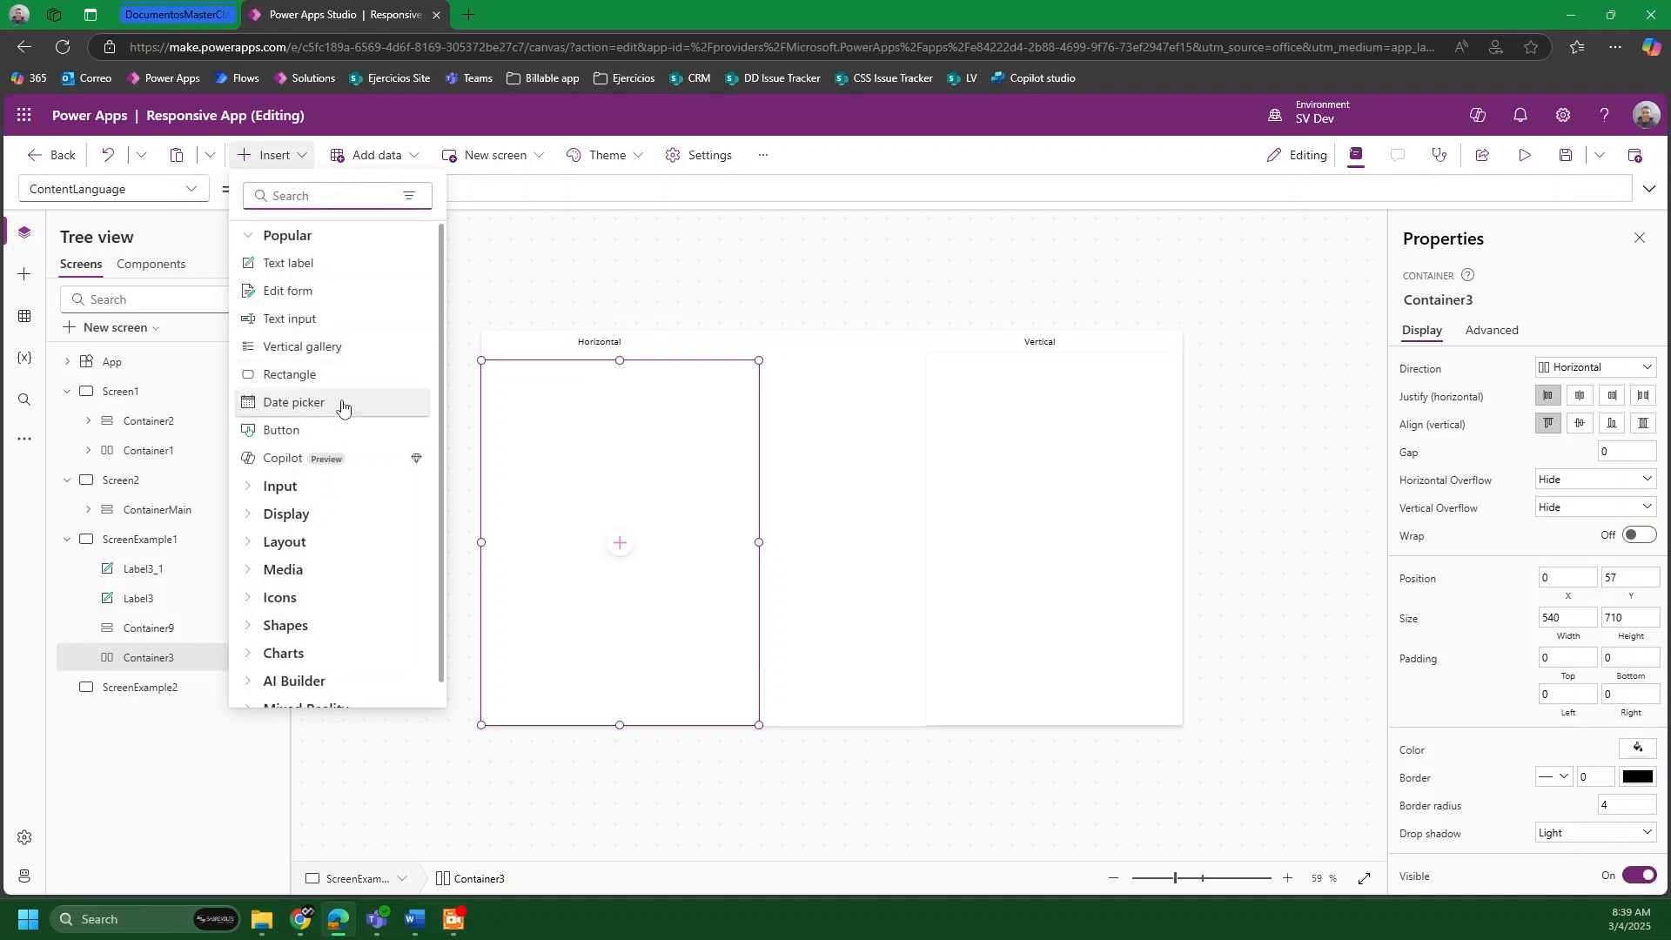
left_click(329, 440)
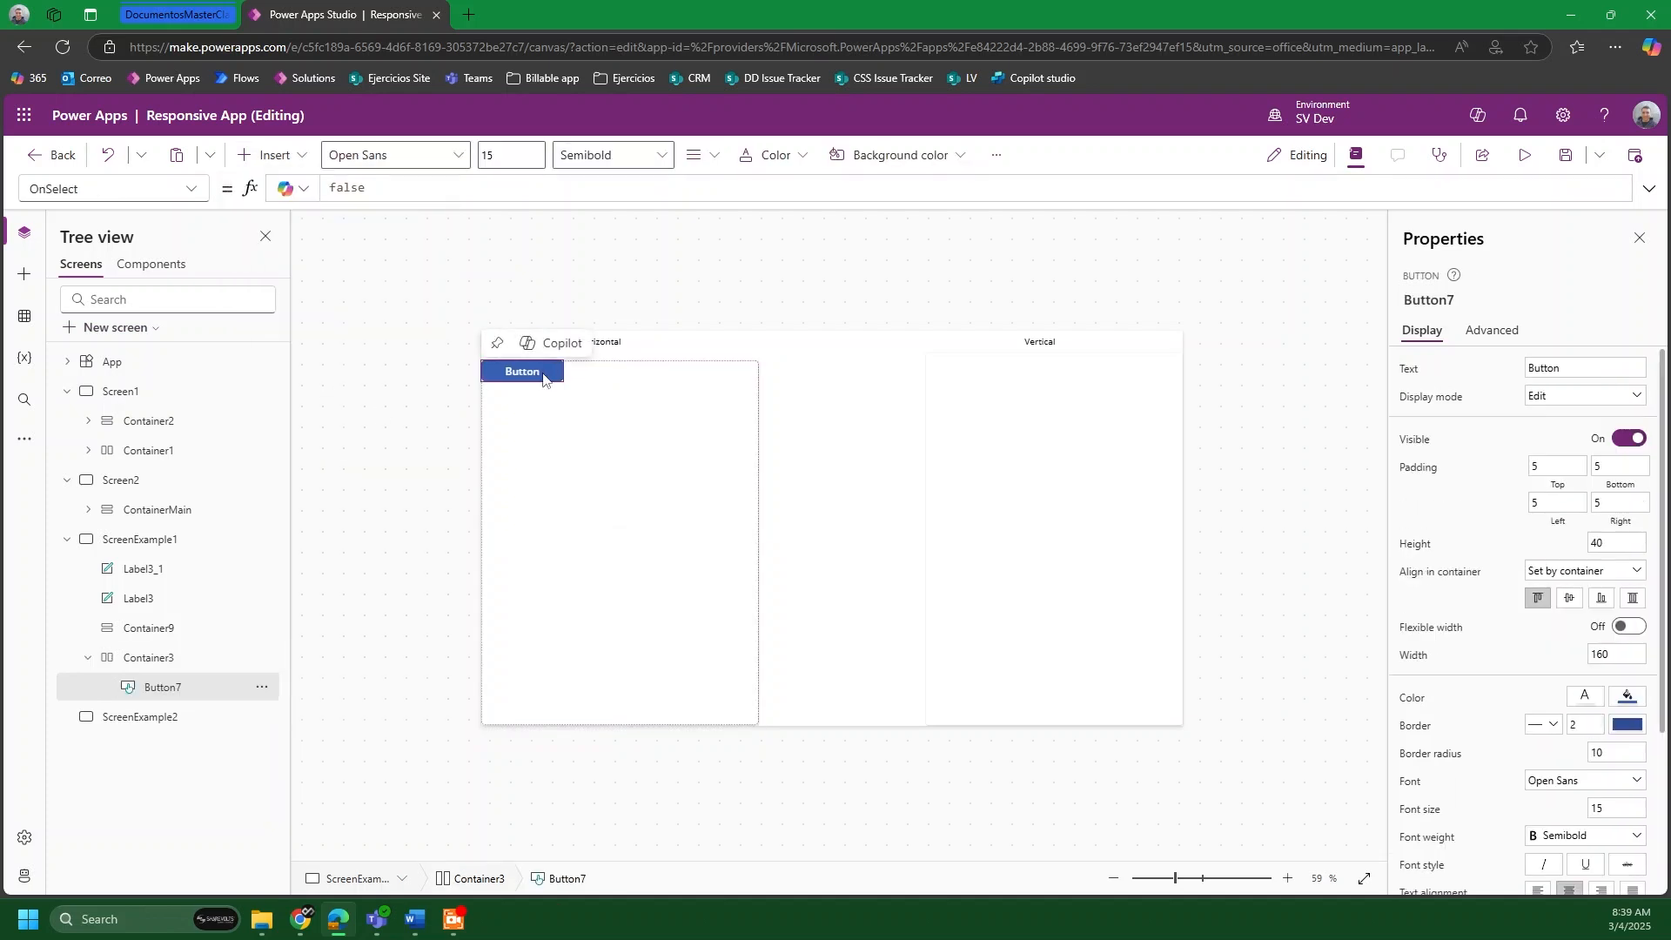
left_click(270, 160)
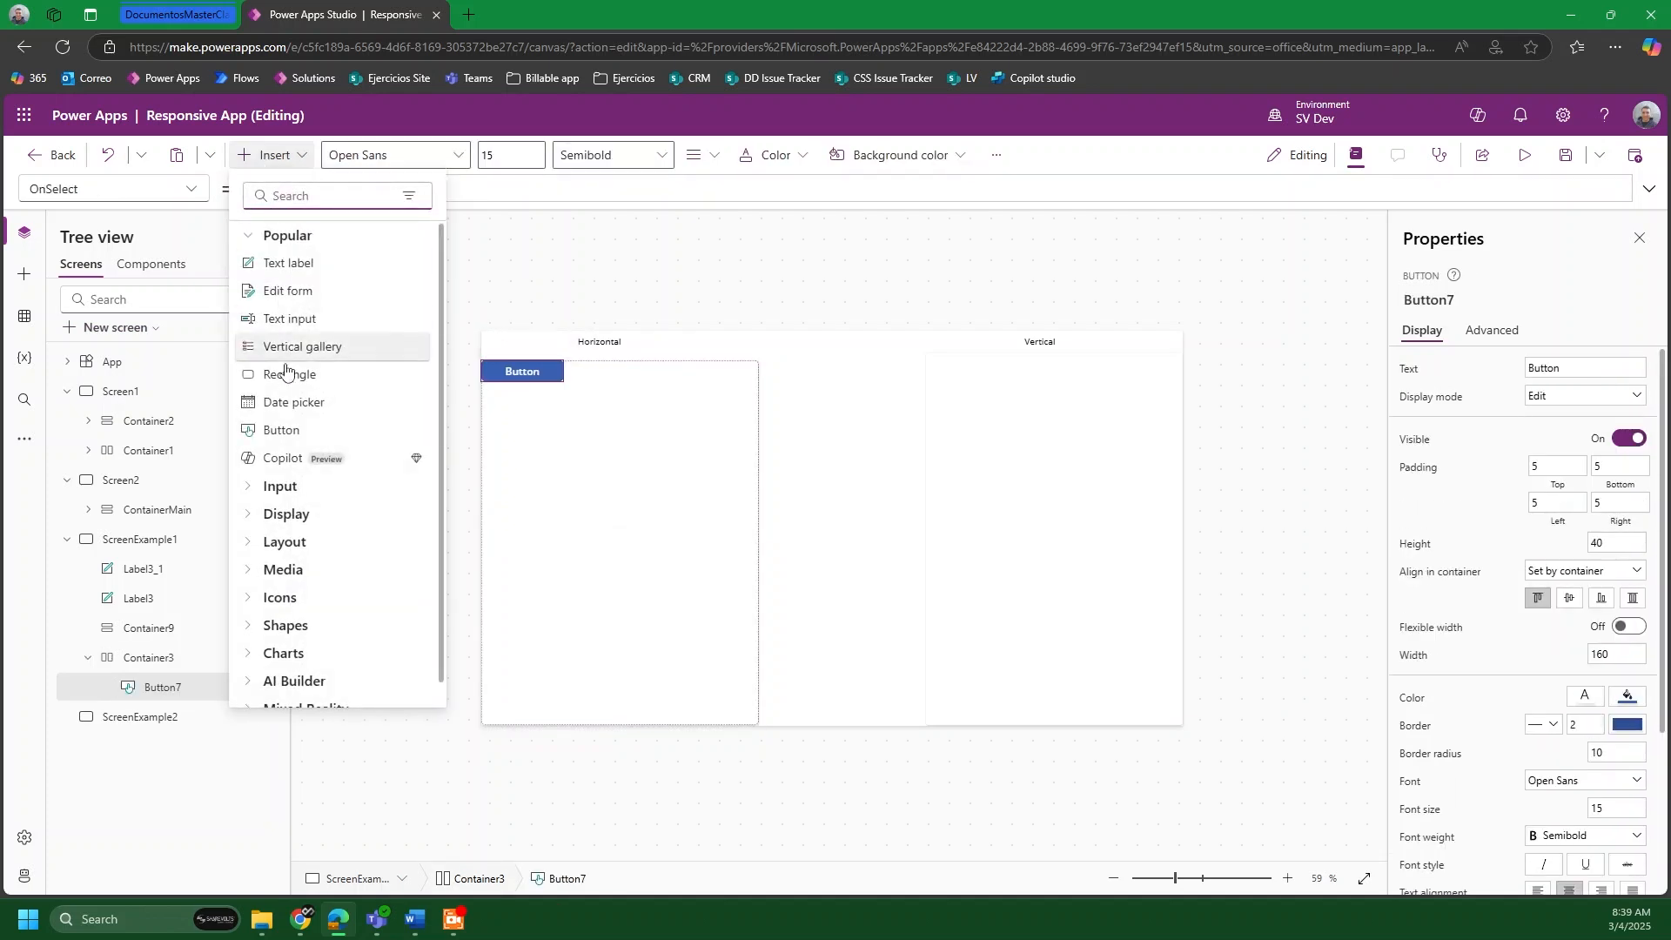
left_click(290, 431)
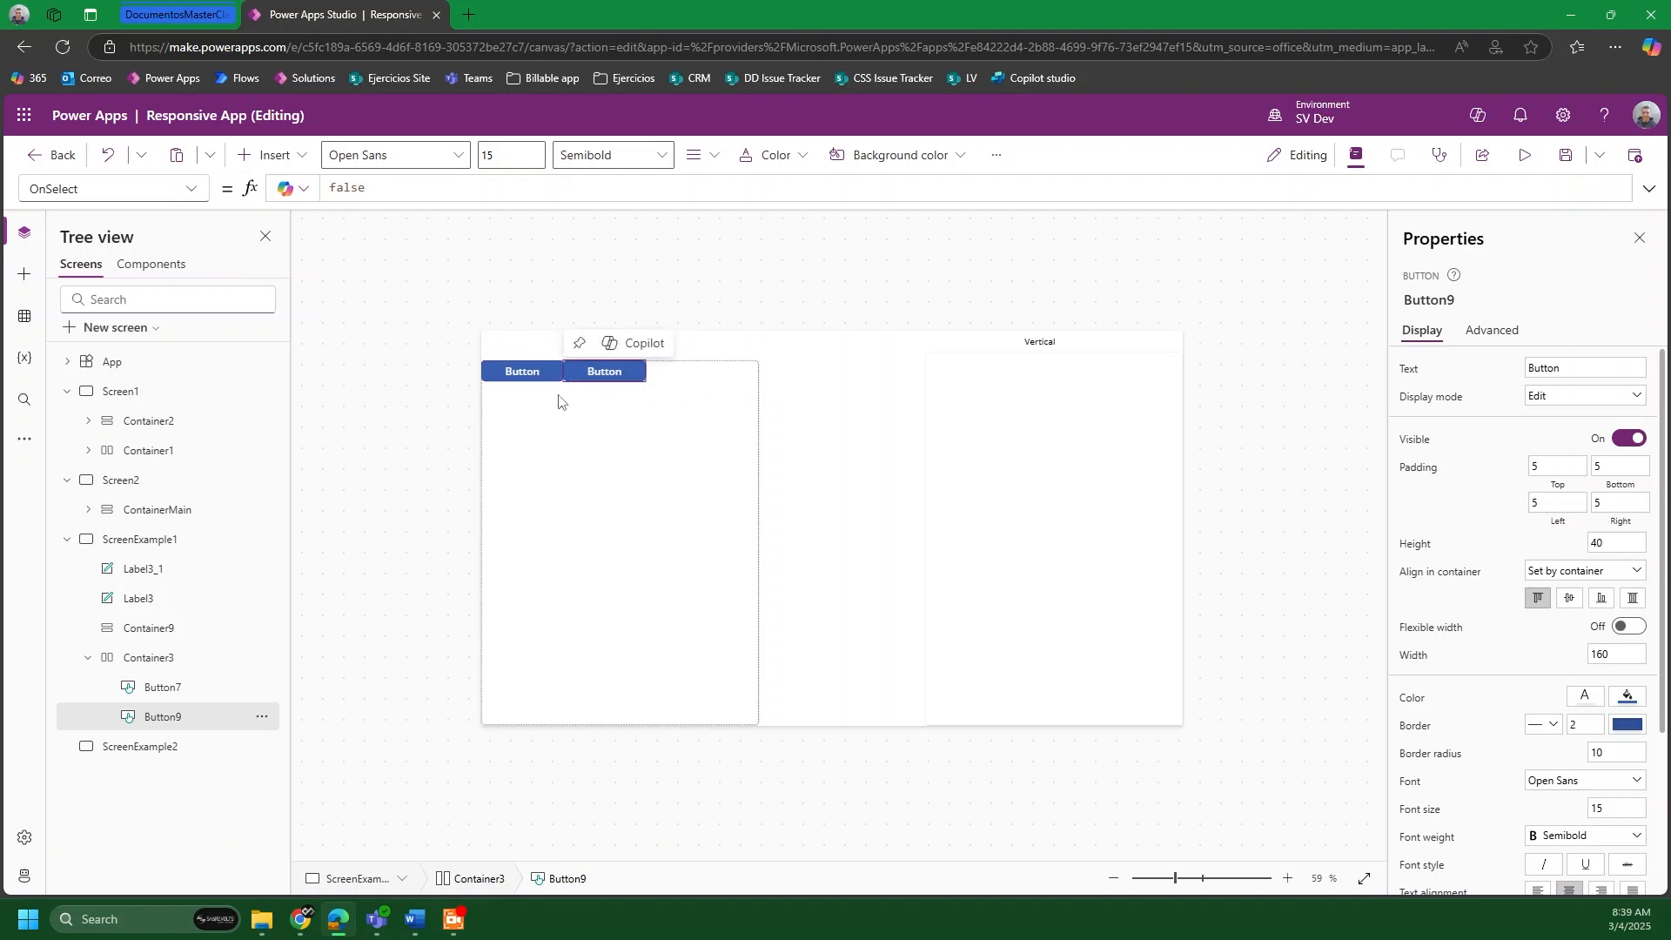
left_click(598, 446)
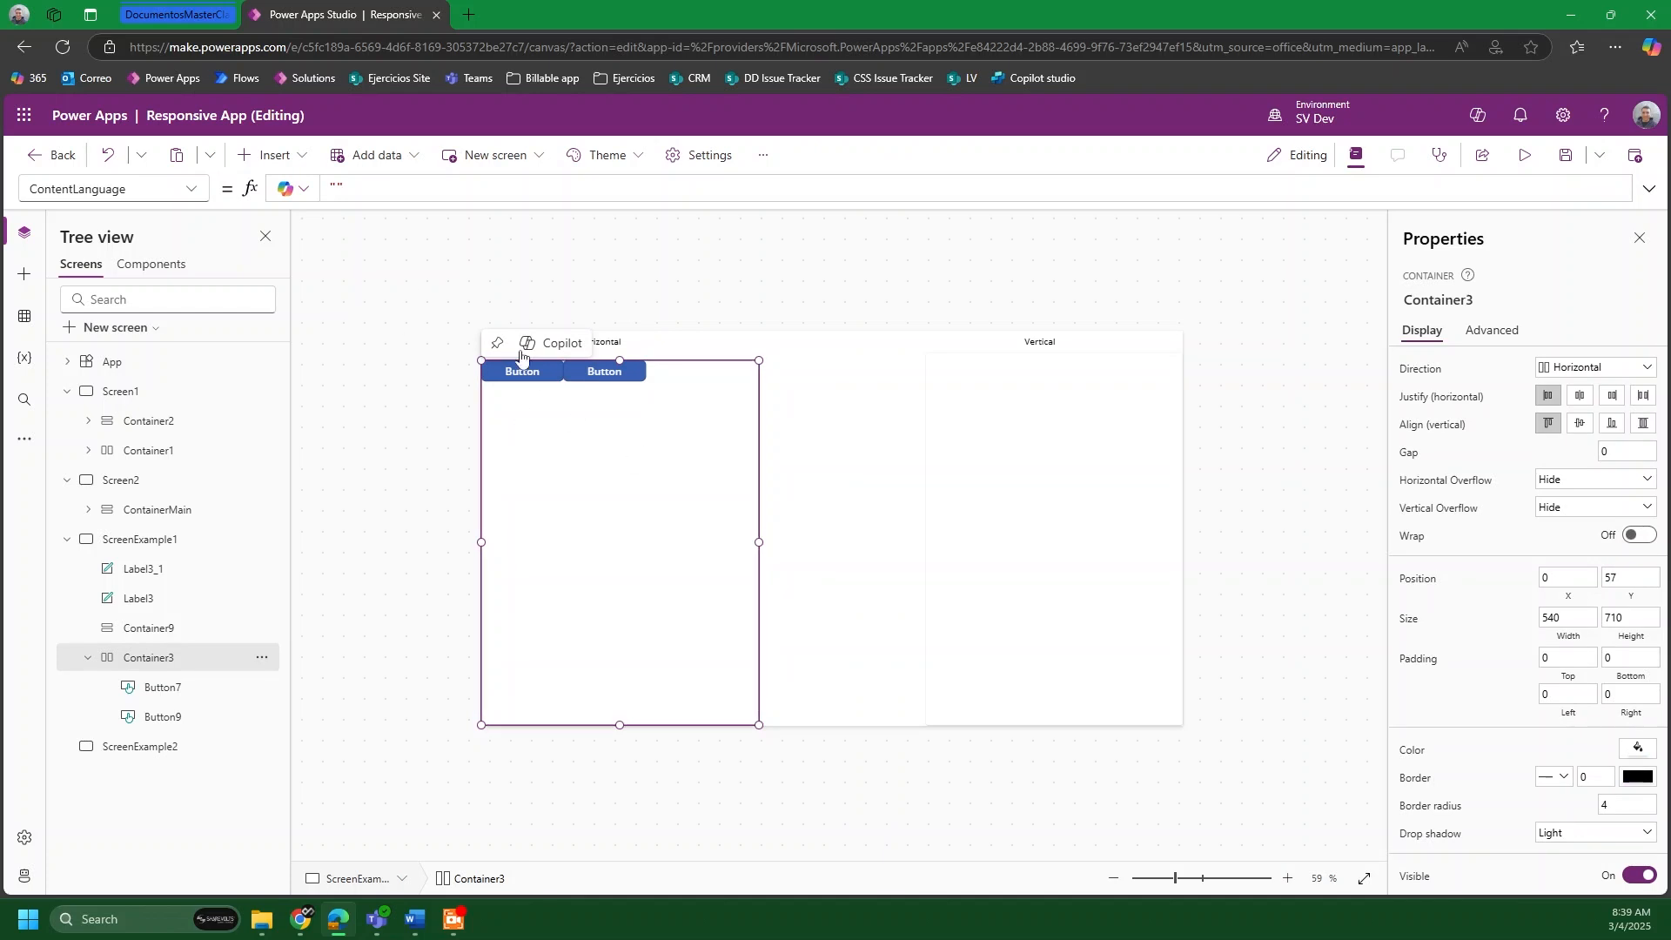
Step: Insert three buttons into the vertical container
left_click(1129, 466)
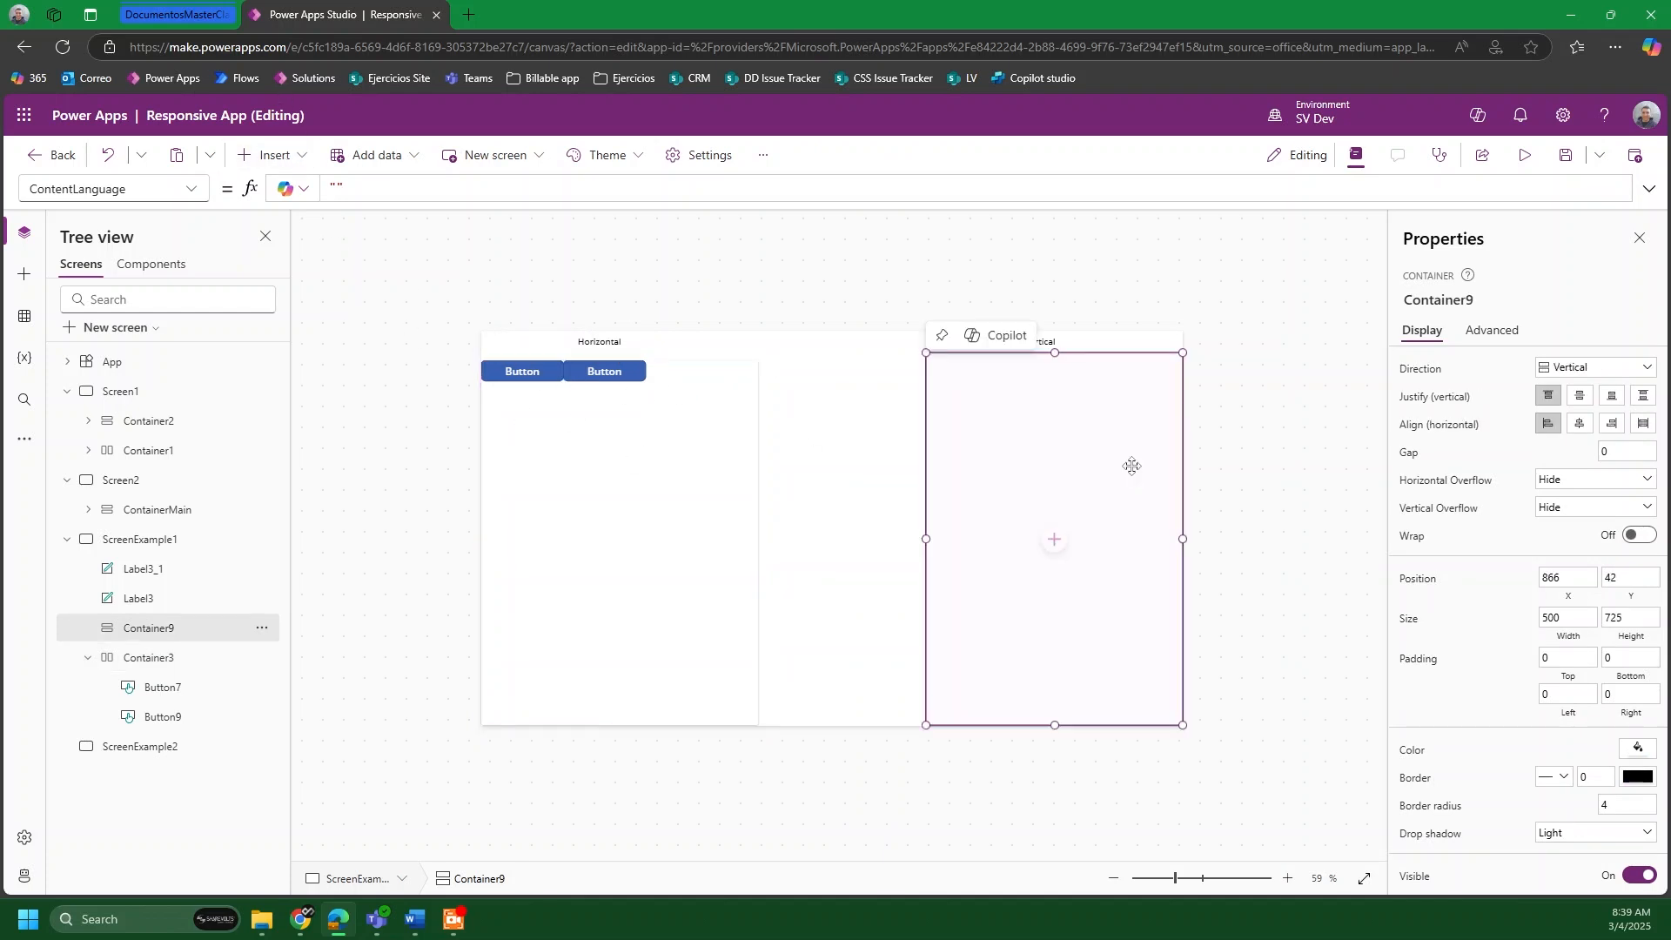
left_click(272, 155)
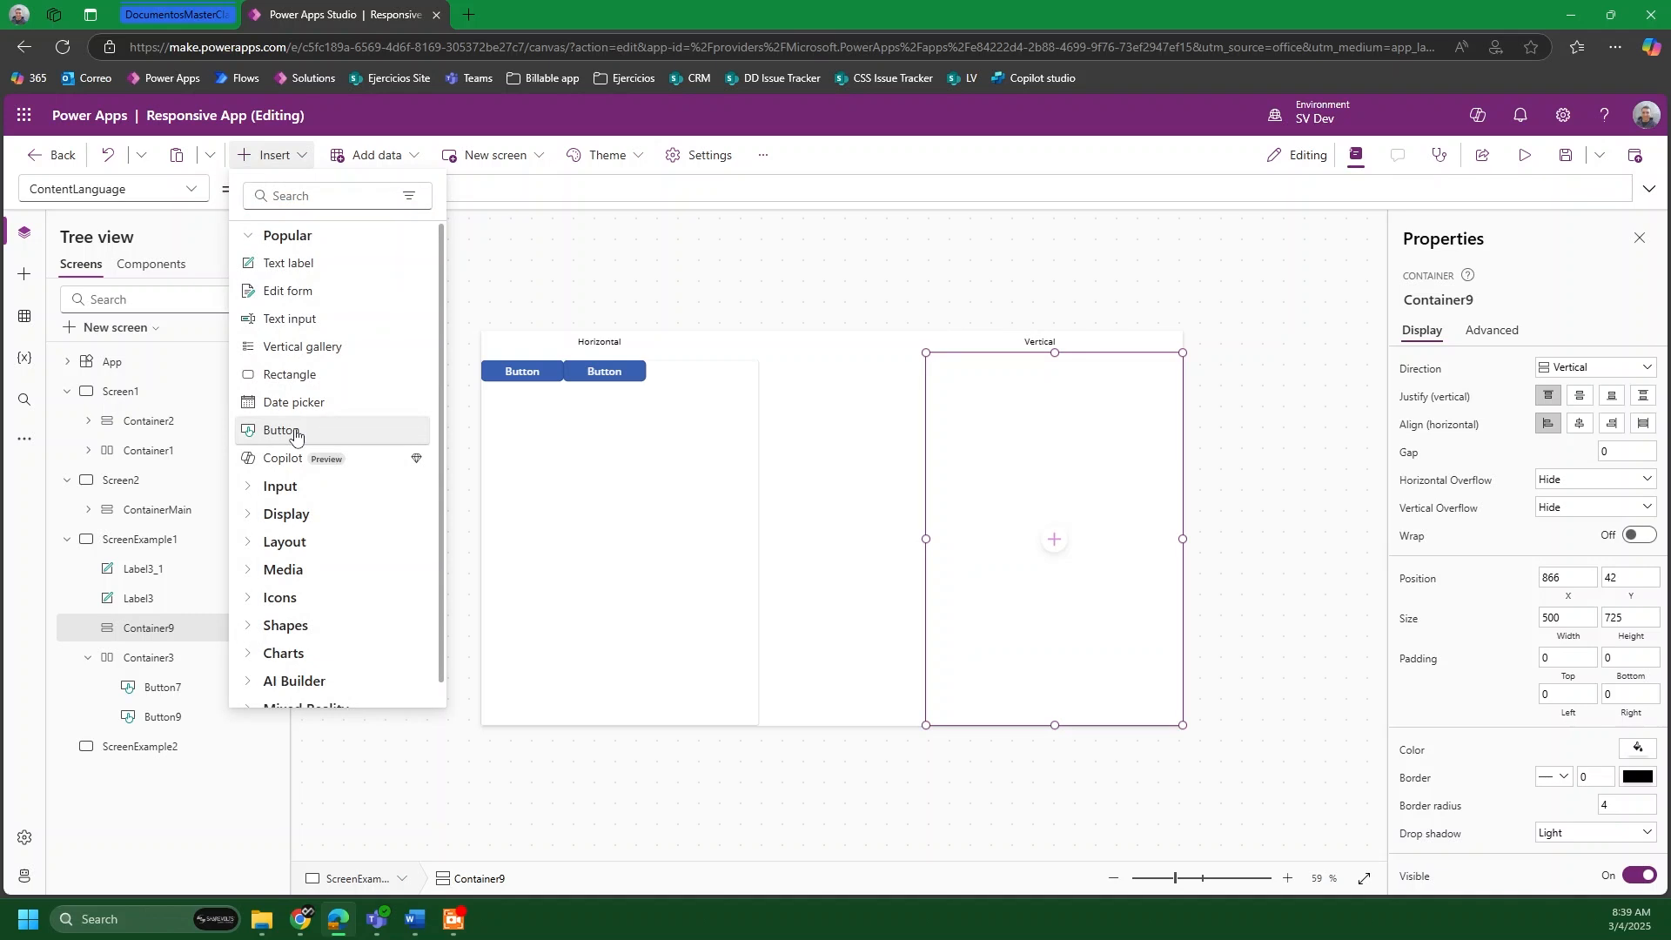
left_click(295, 433)
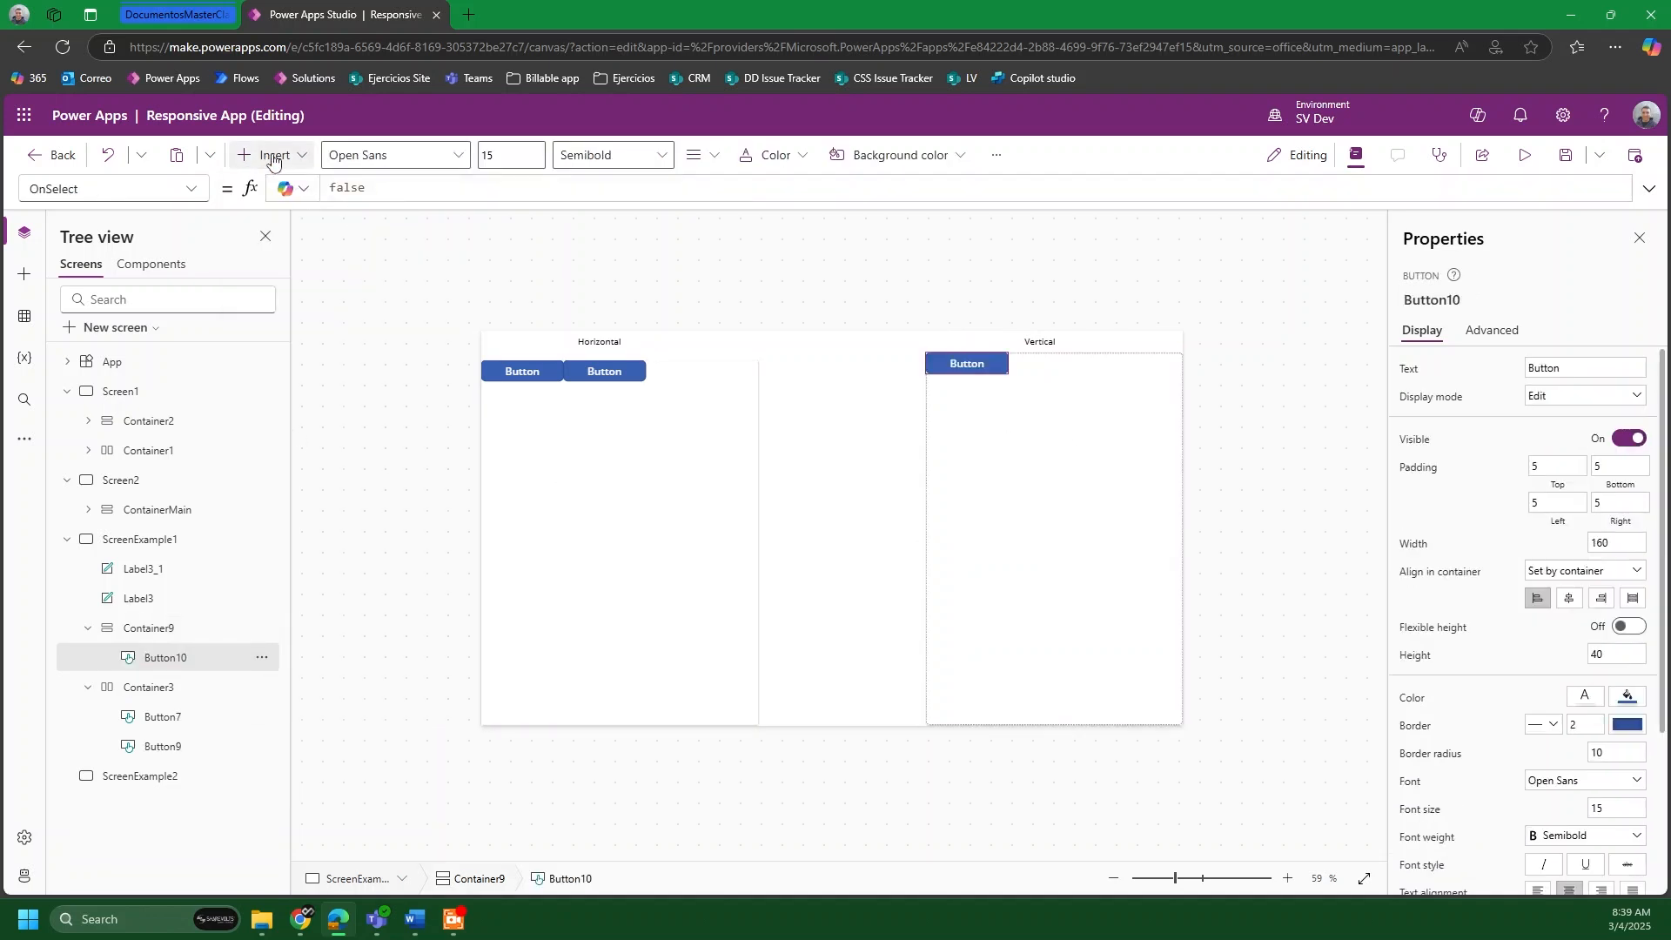
left_click(272, 157)
left_click(291, 431)
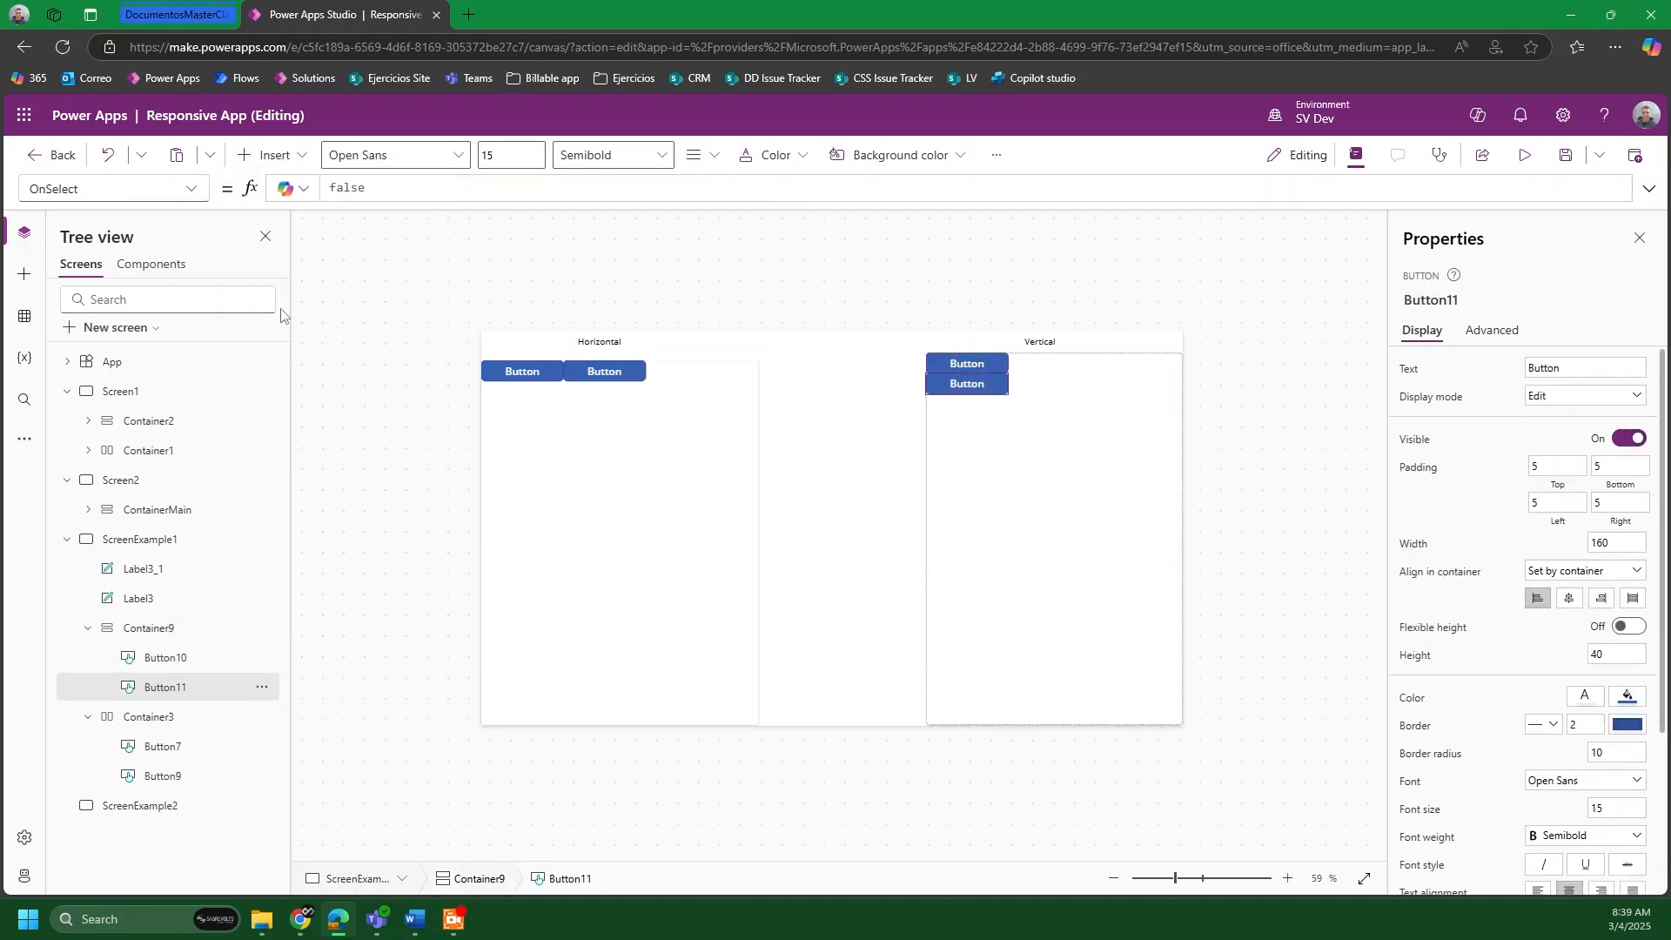
left_click(273, 156)
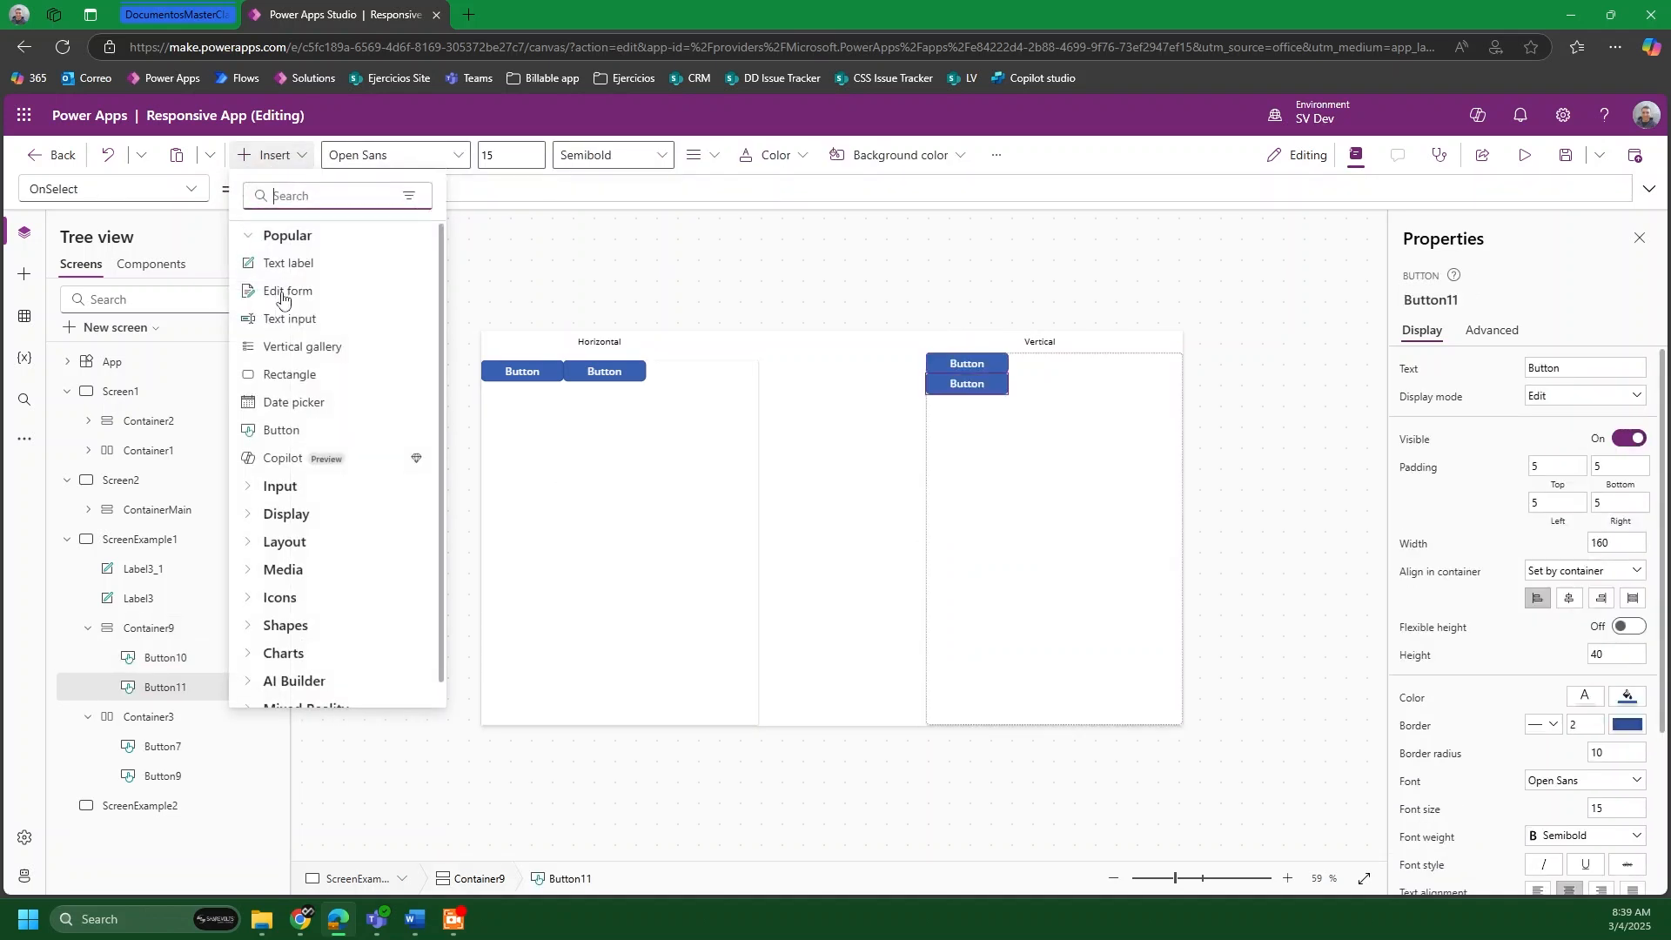
left_click(304, 435)
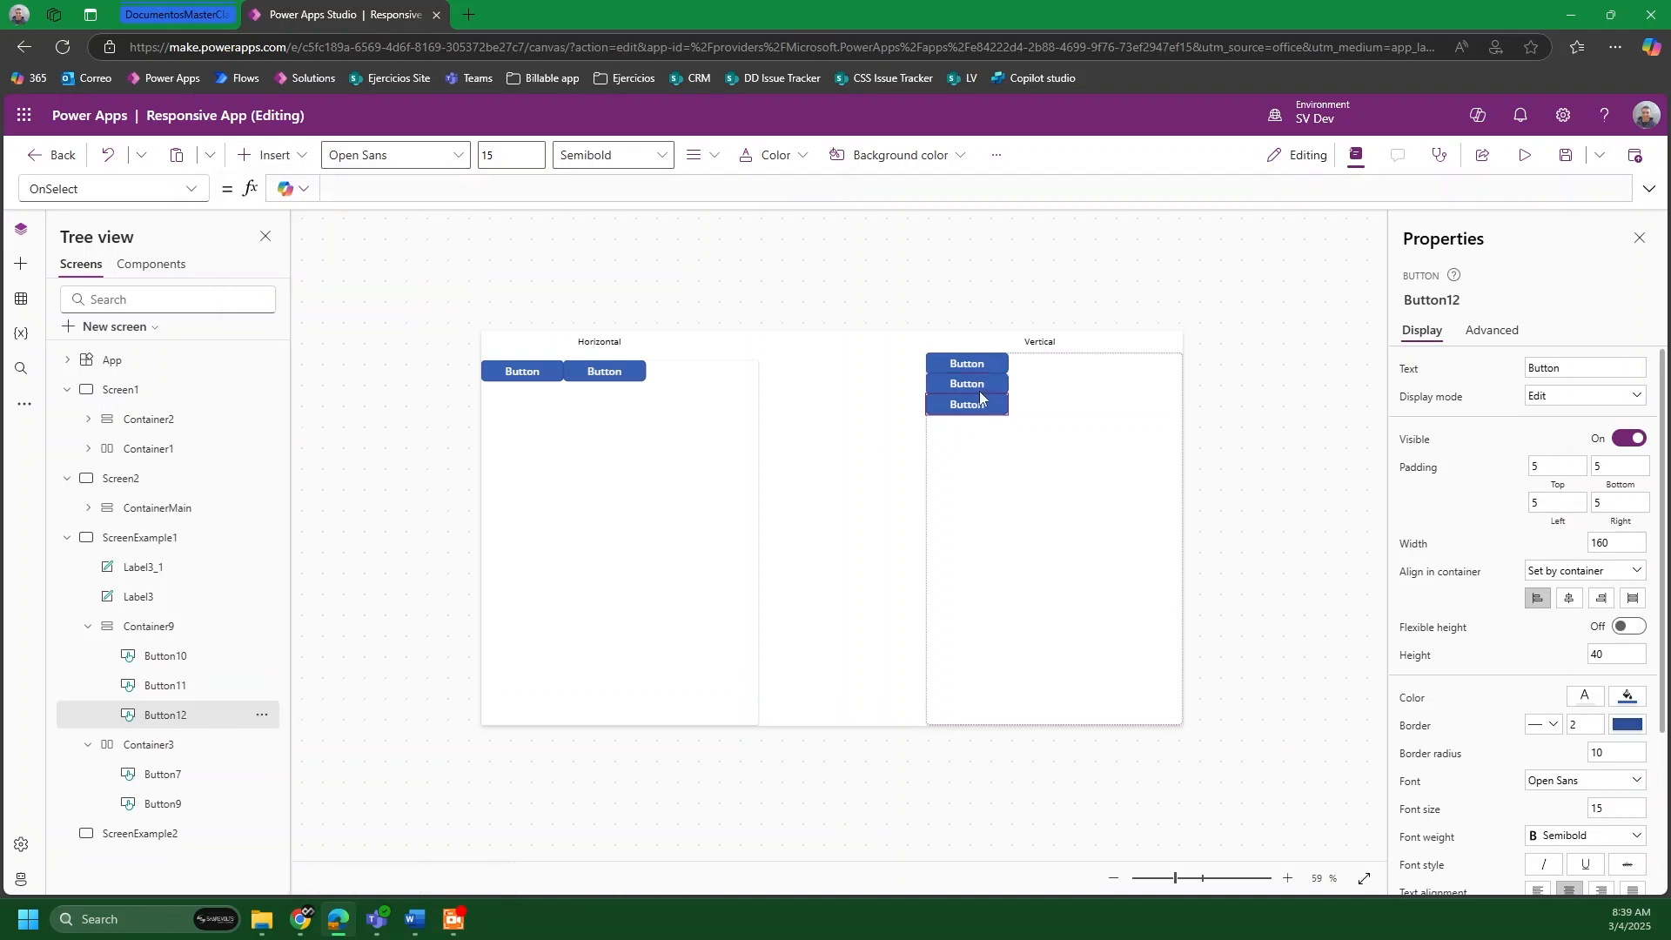
Step: Insert a third button into the horizontal container
left_click(598, 436)
left_click(272, 155)
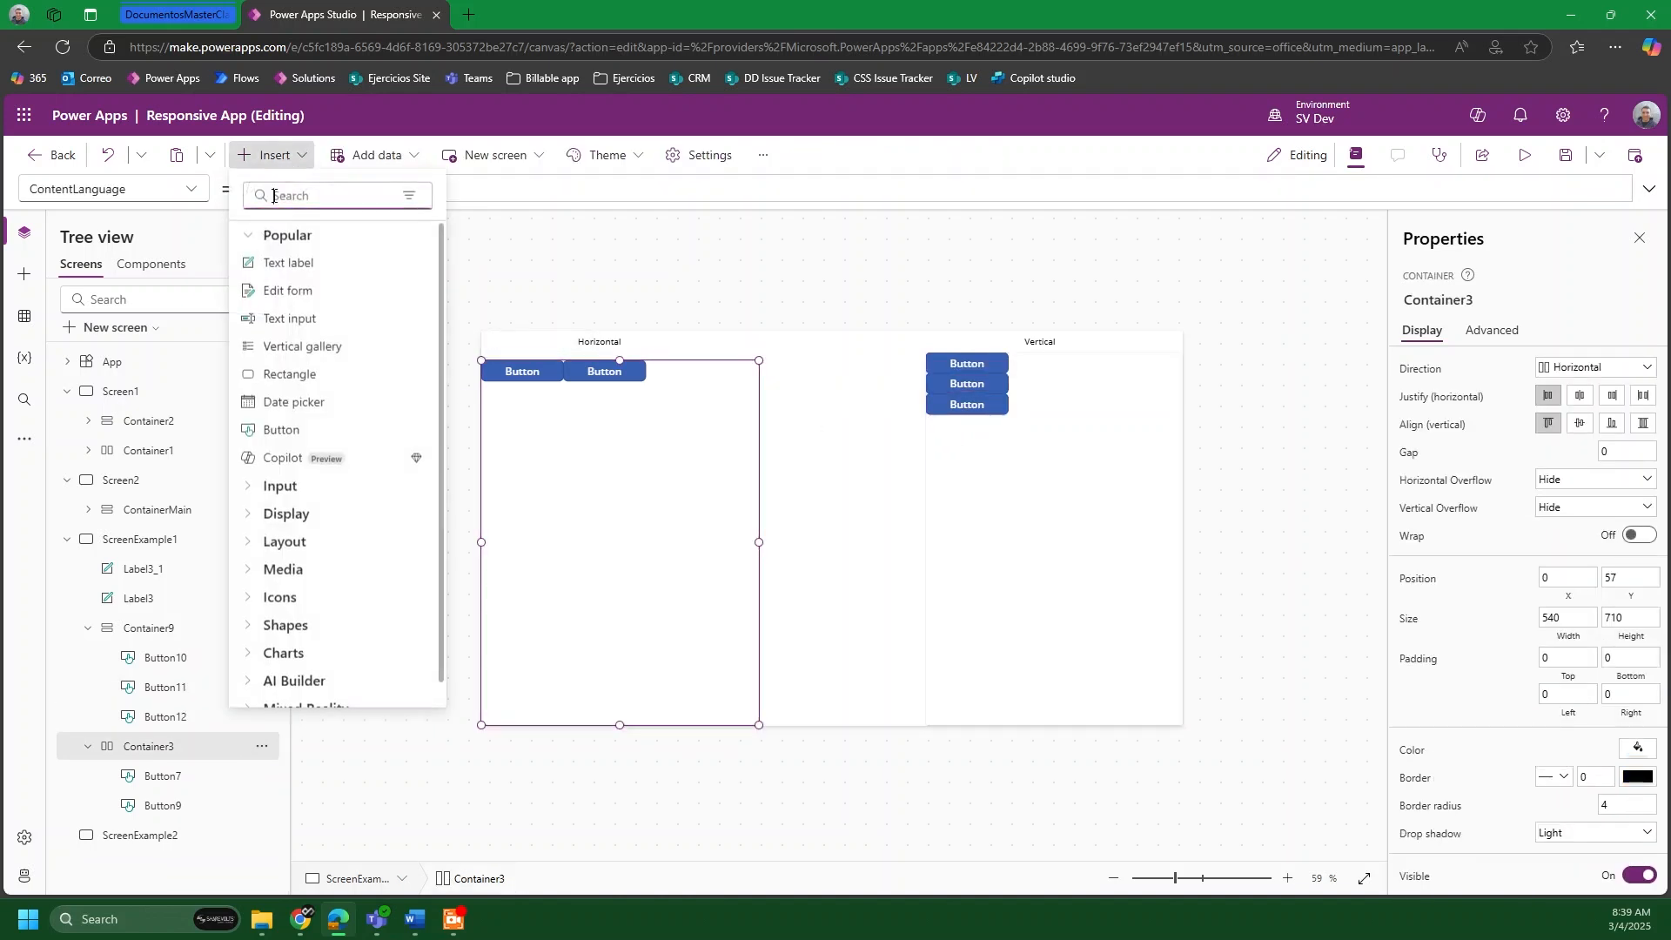
left_click(328, 433)
Step: Widen the vertical container towards the horizontal one, to X about 801 and a width of about 564
left_click(844, 481)
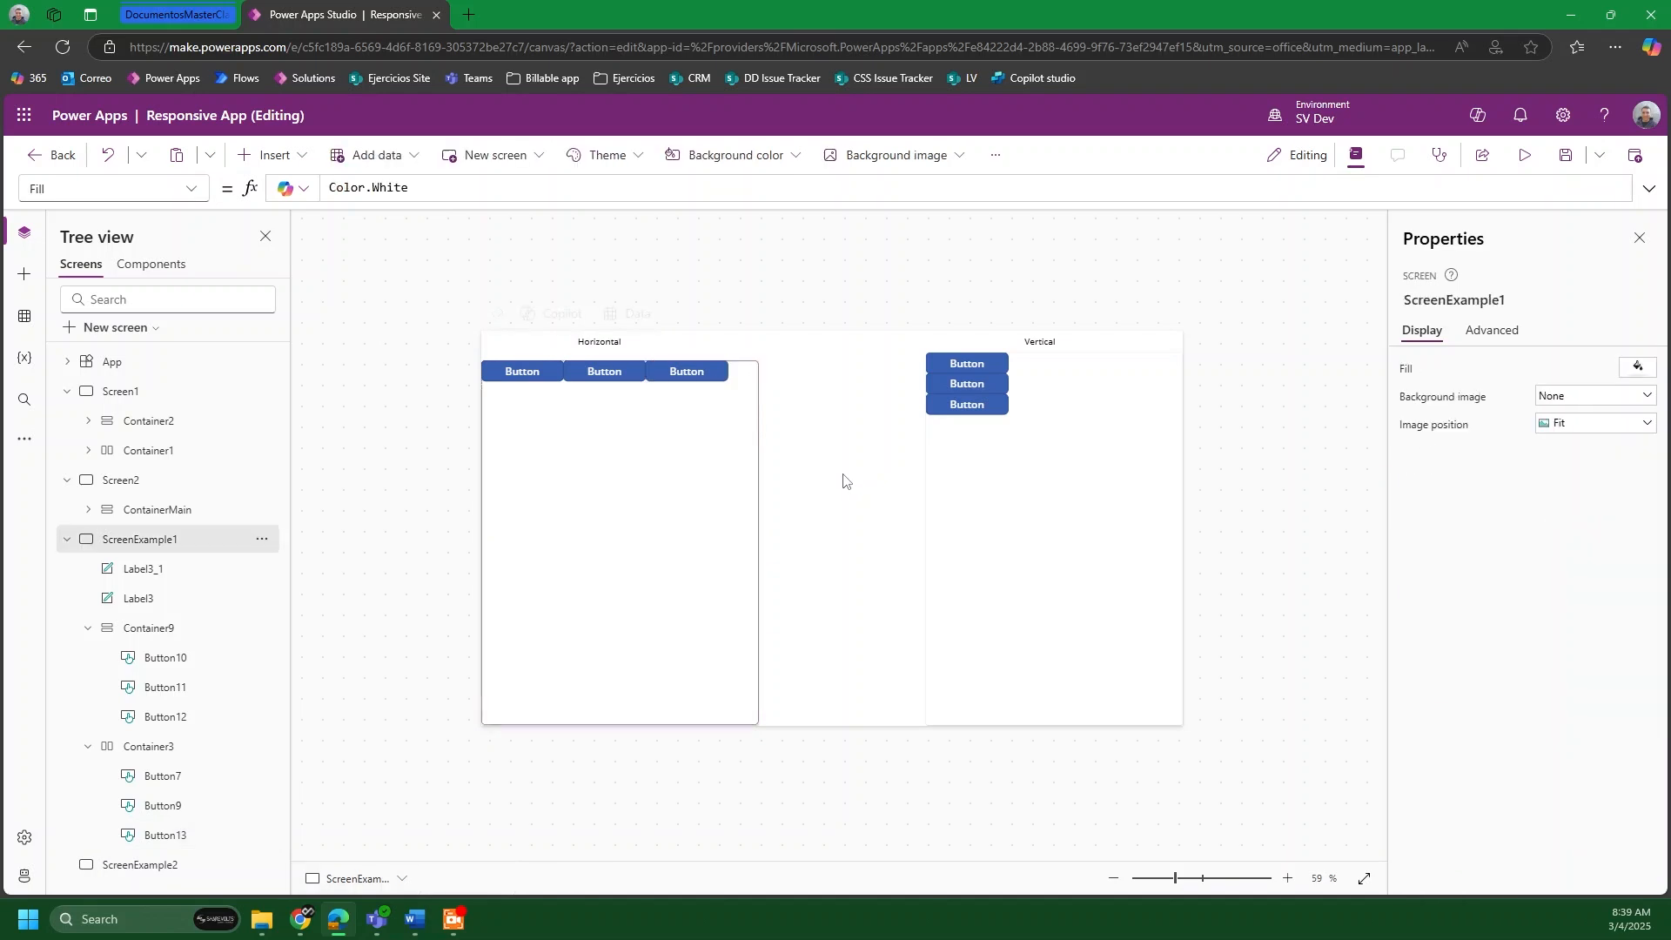
left_click(992, 535)
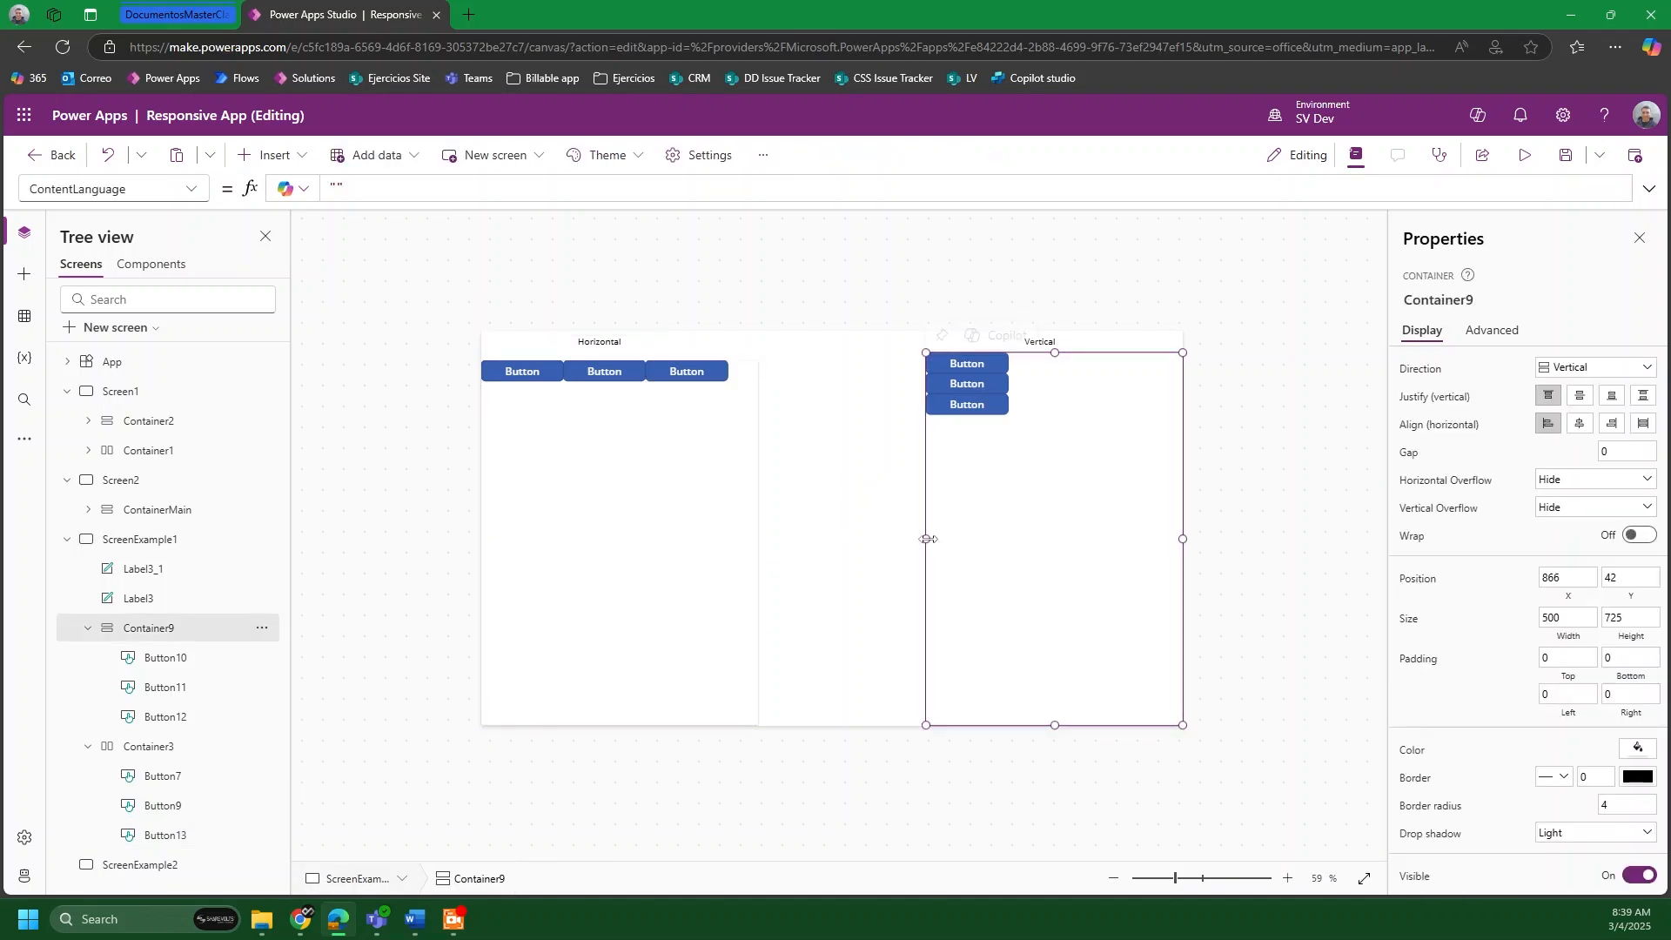
left_click_drag(928, 539, 892, 541)
Step: Try centre and end horizontal justification on the horizontal container, and finish with its buttons spaced evenly across the full width
left_click(638, 575)
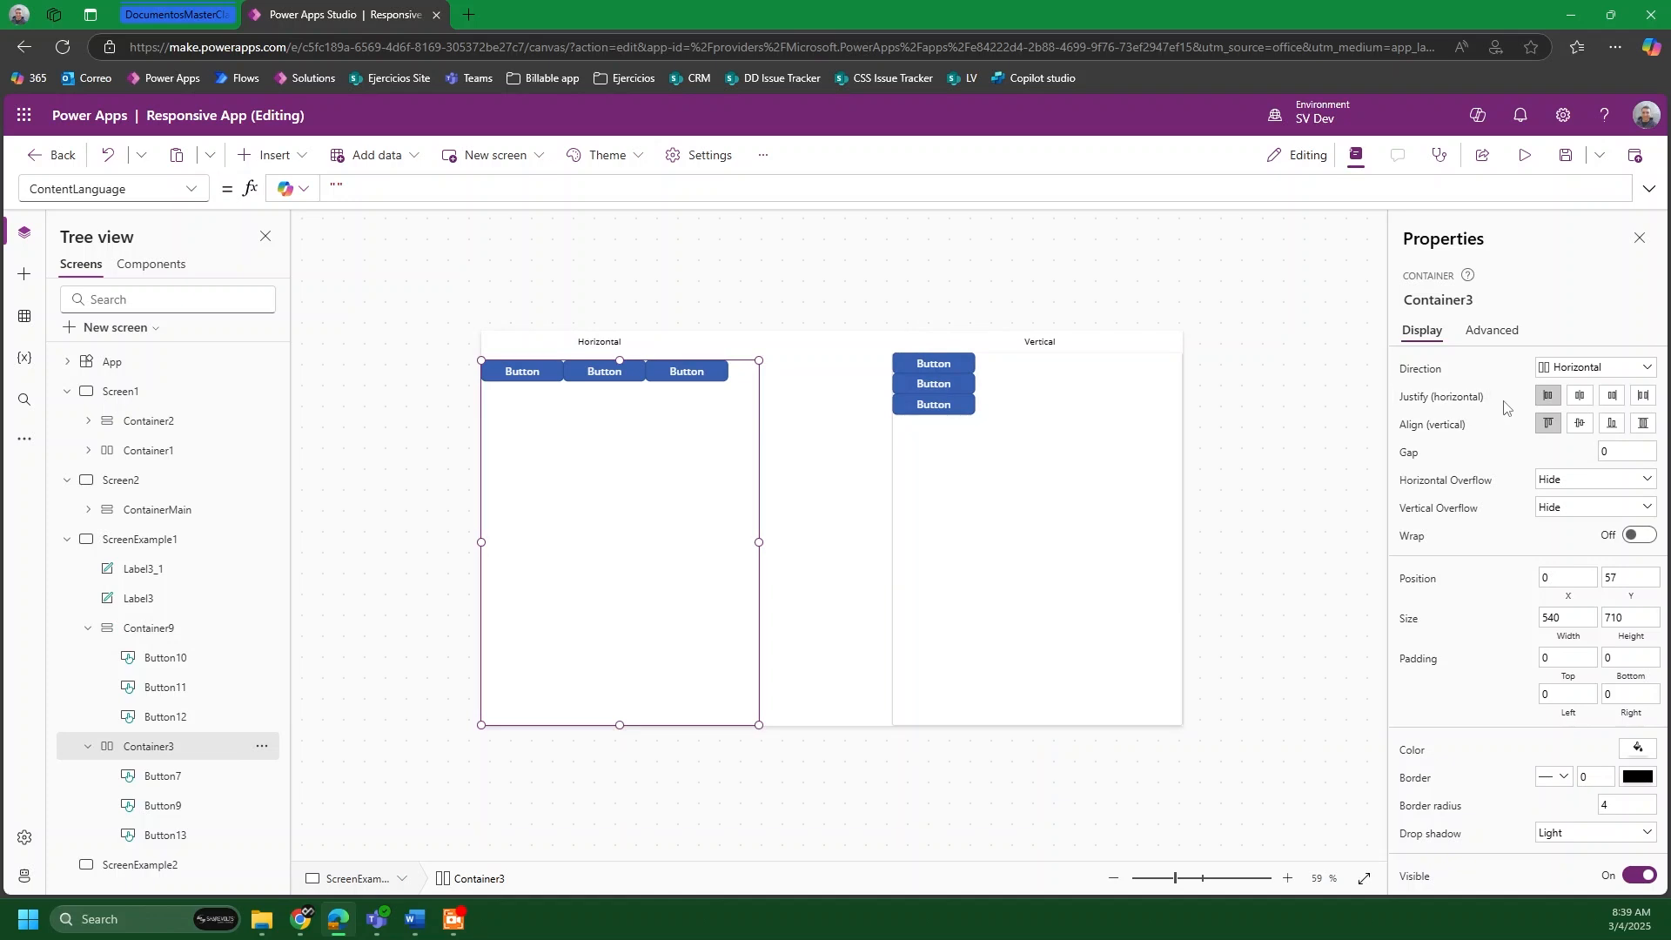
left_click(1581, 398)
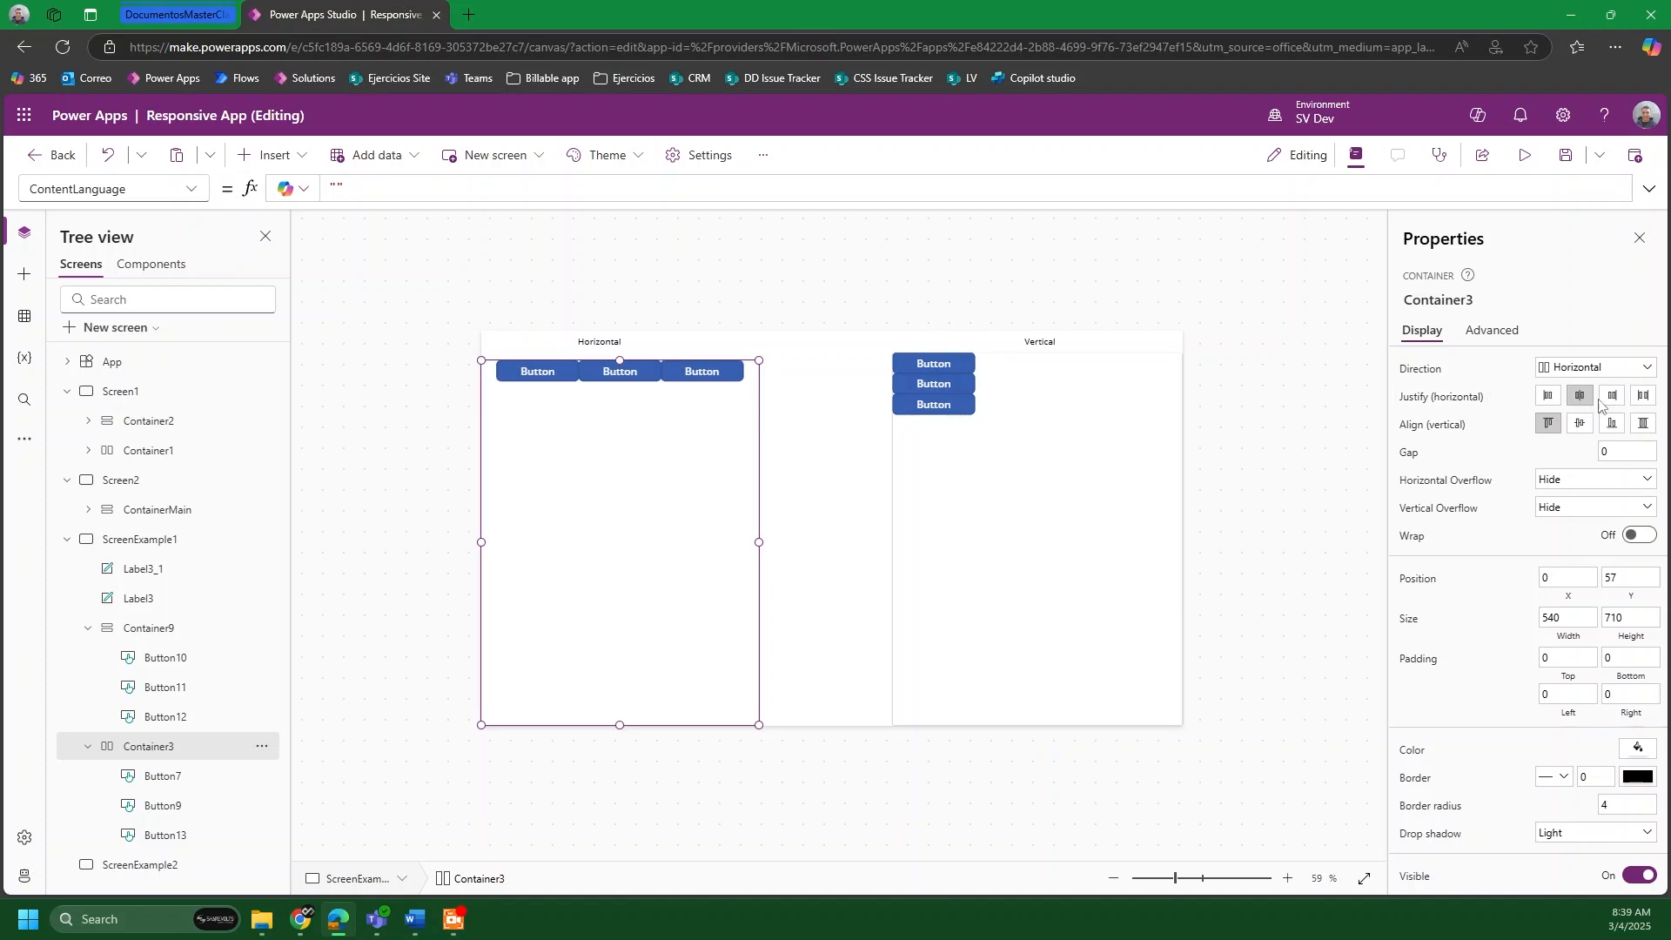
left_click(1614, 398)
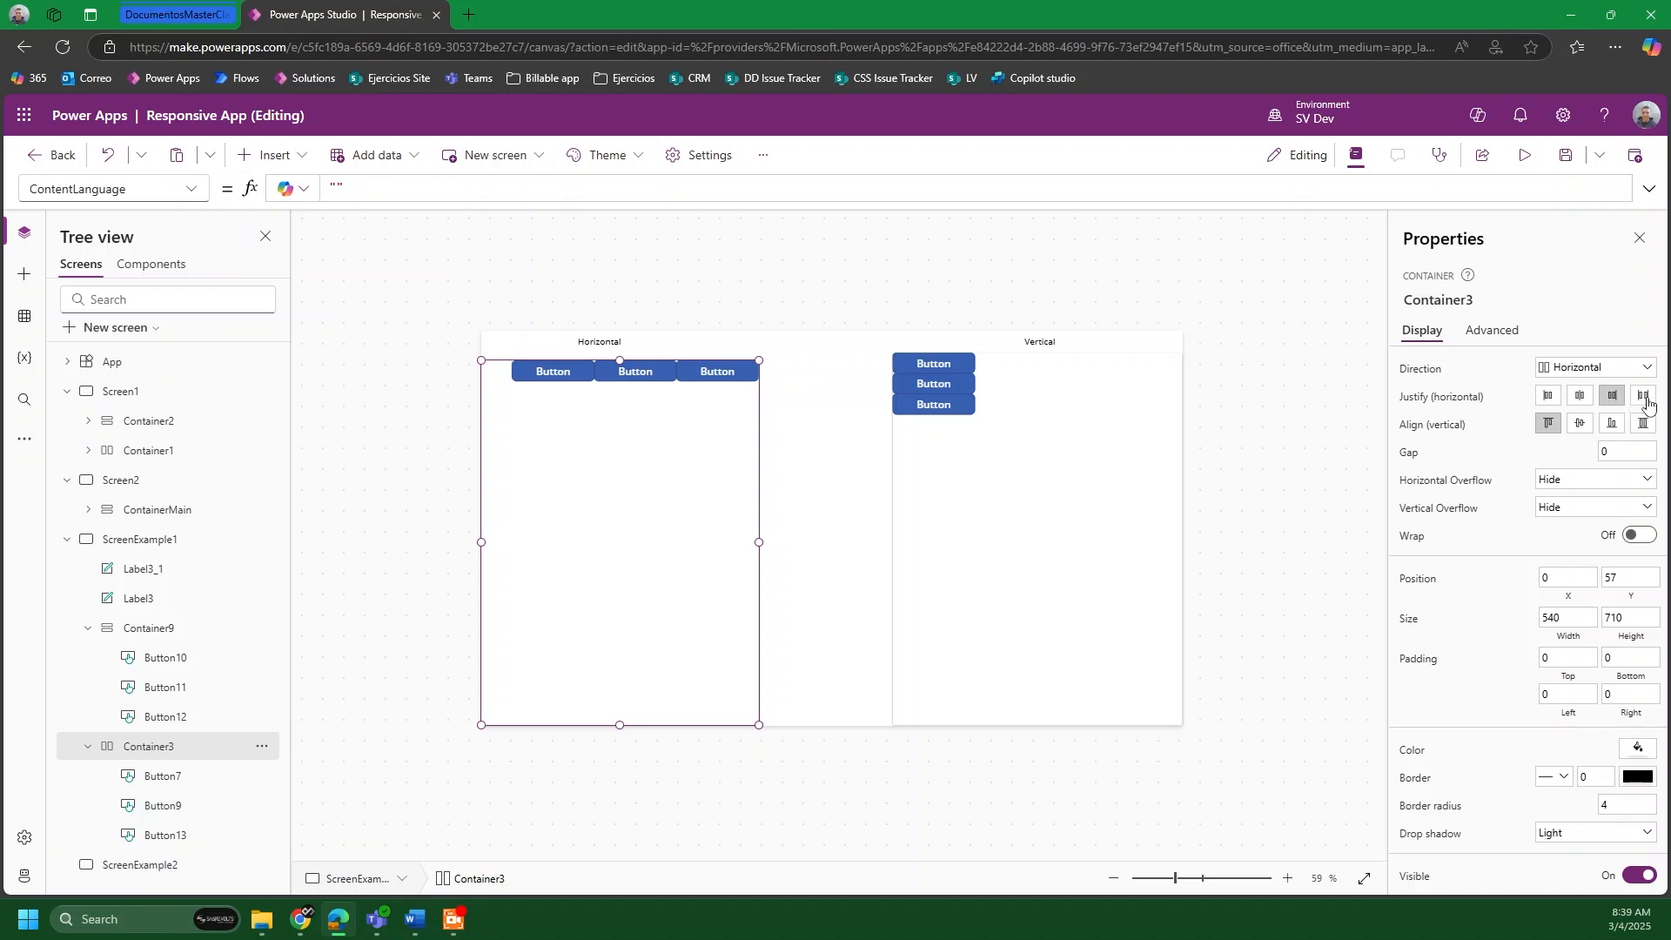
left_click(1644, 396)
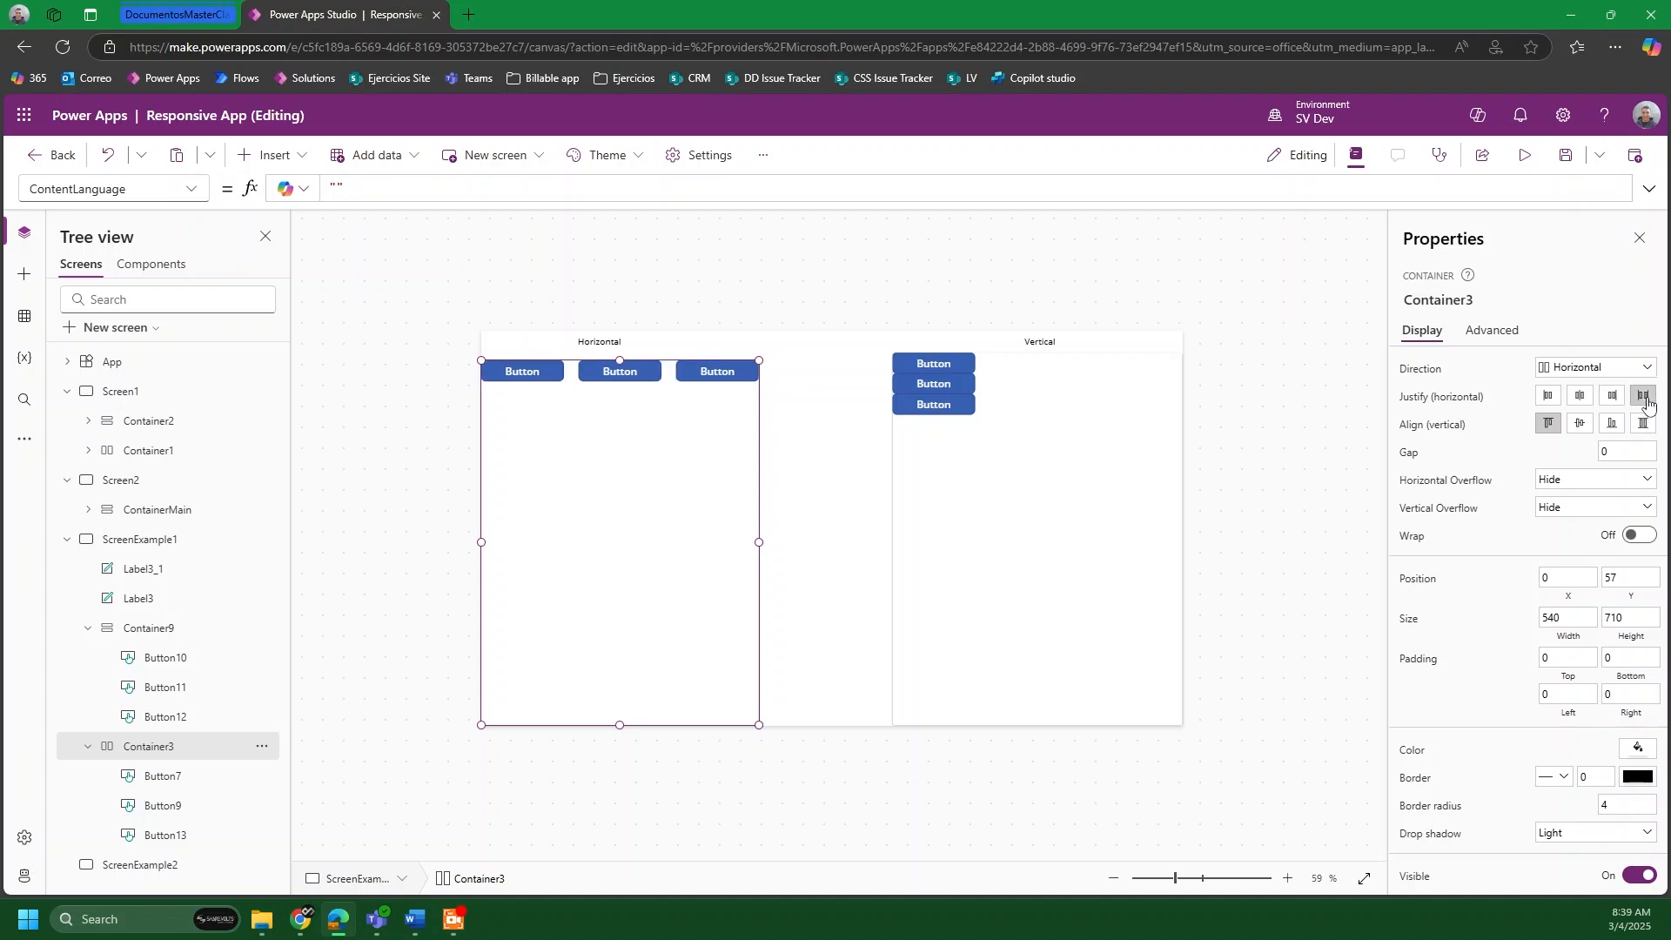
left_click(1210, 535)
Step: Try centre and end vertical justification on the vertical container, and finish with its buttons spaced evenly over the full height
left_click(1000, 556)
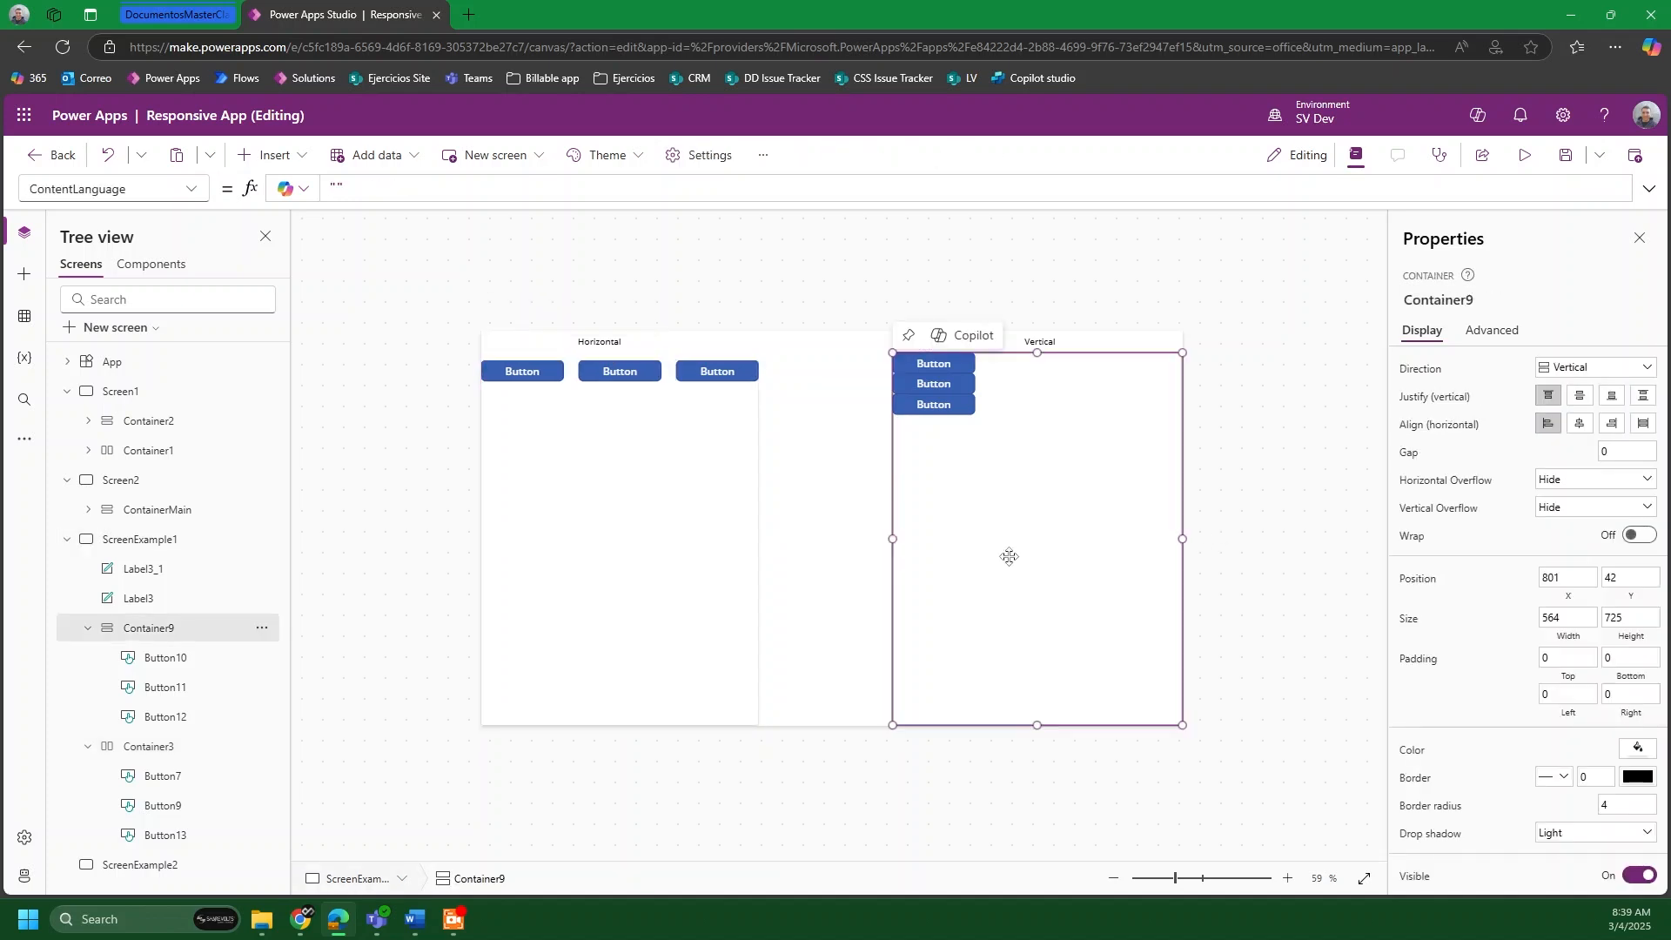
left_click(1589, 398)
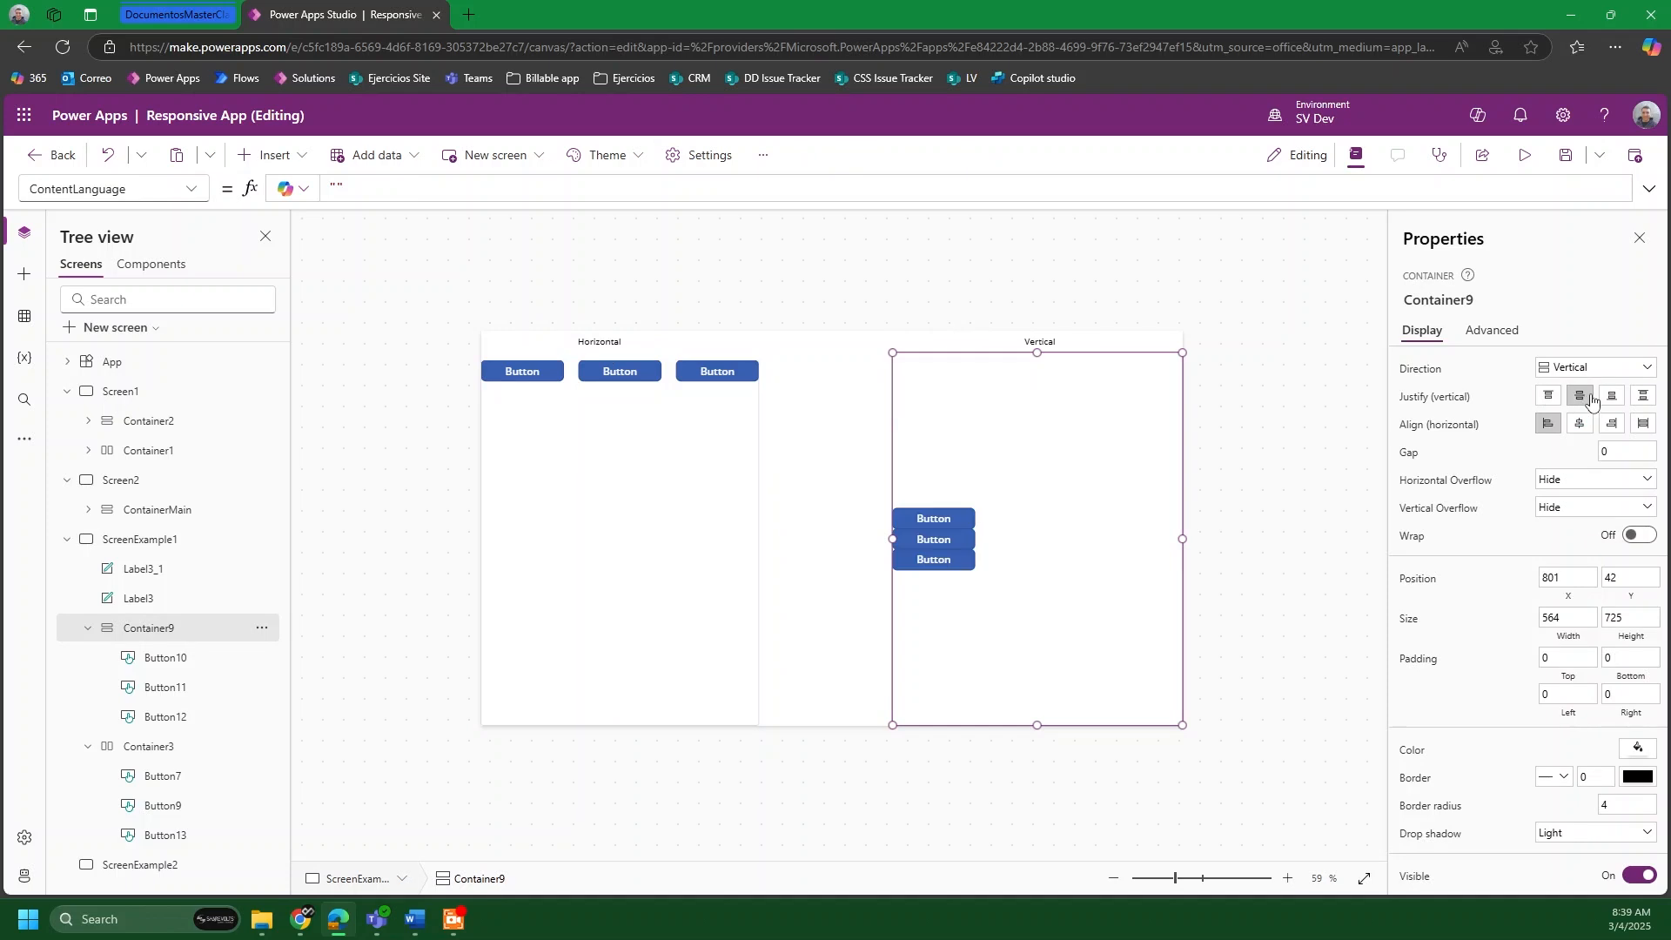
left_click(1613, 397)
left_click(1645, 398)
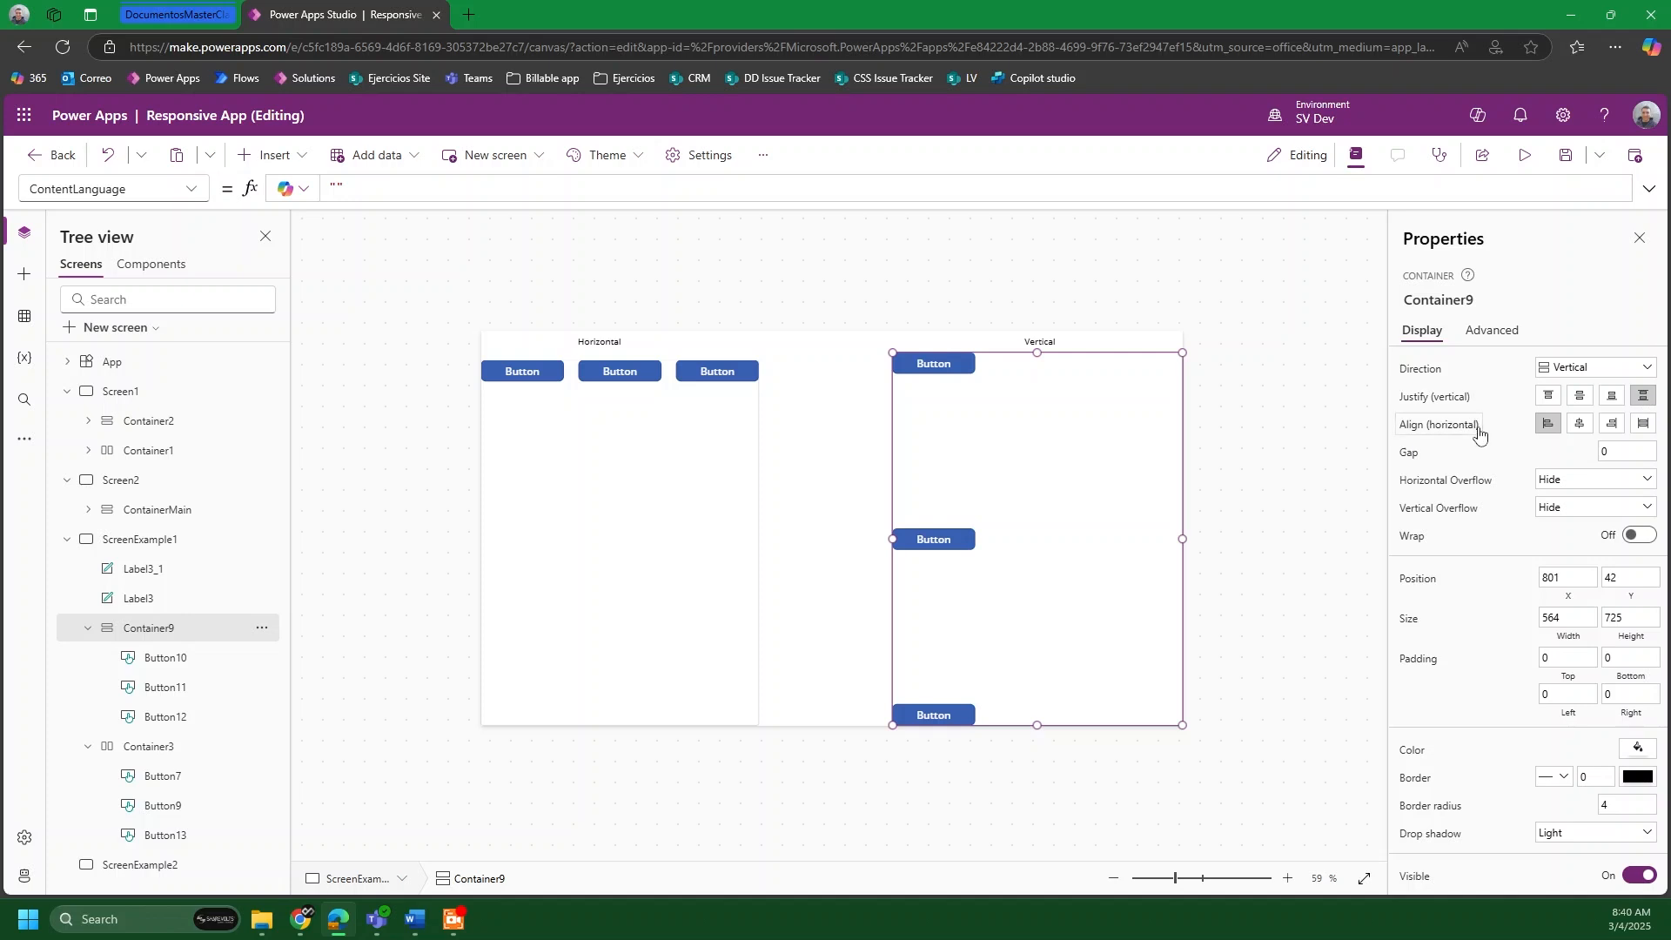
Step: Try end and stretch horizontal alignment for the vertical container's buttons, and finish with centre alignment
left_click(1579, 426)
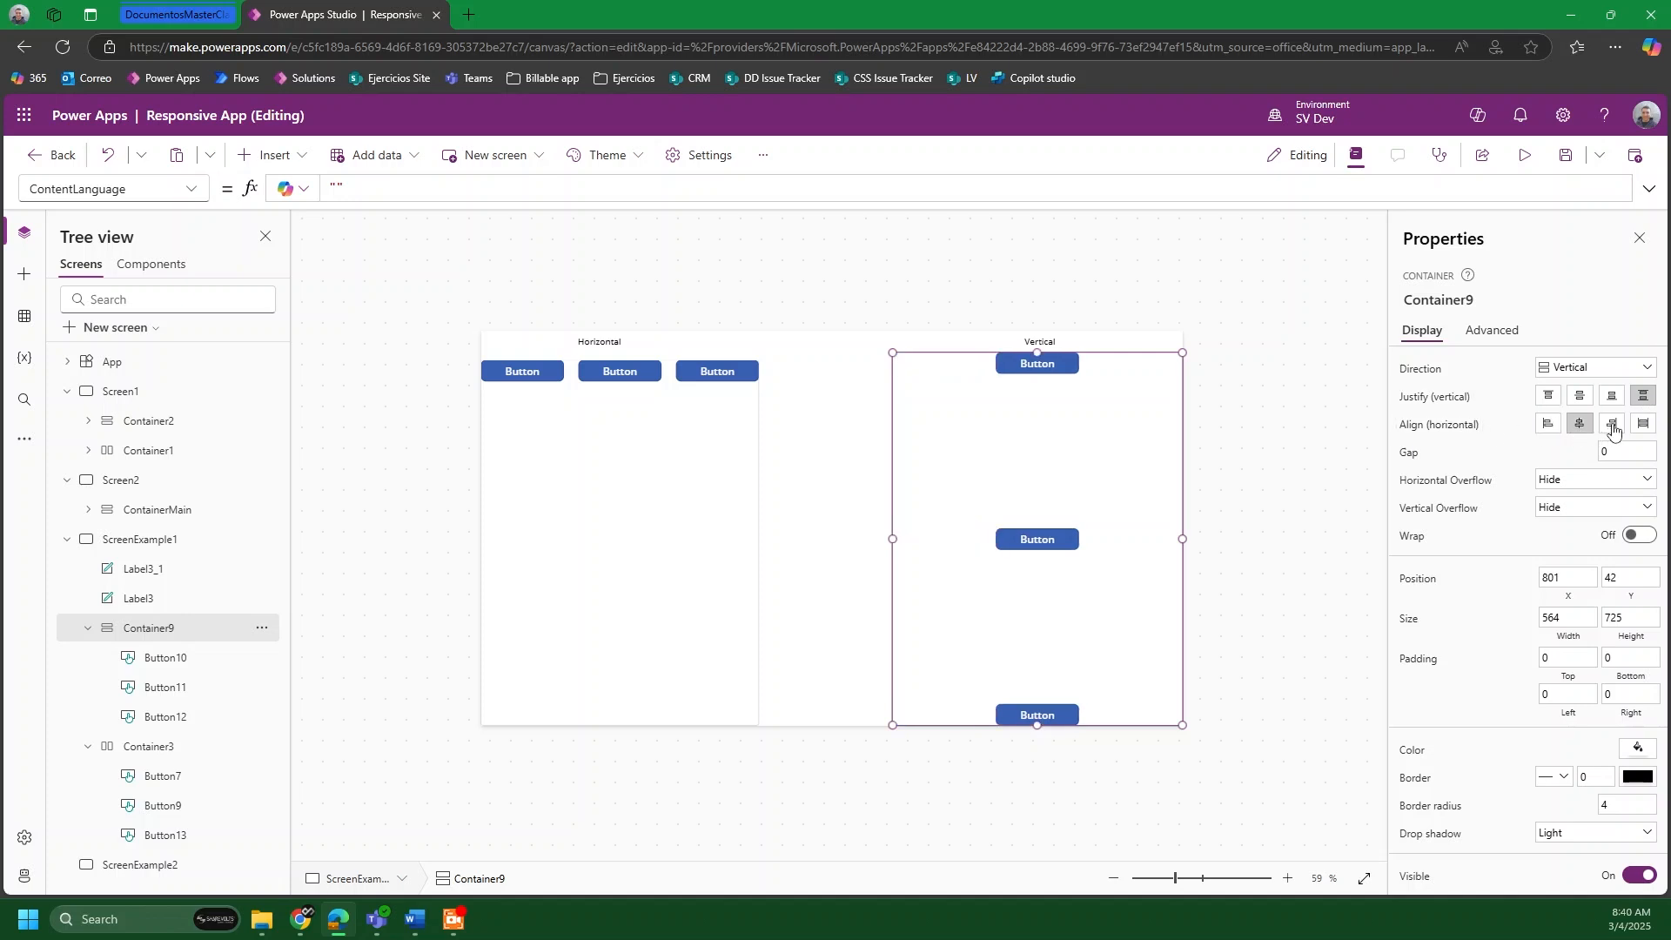
left_click(1613, 427)
left_click(1643, 427)
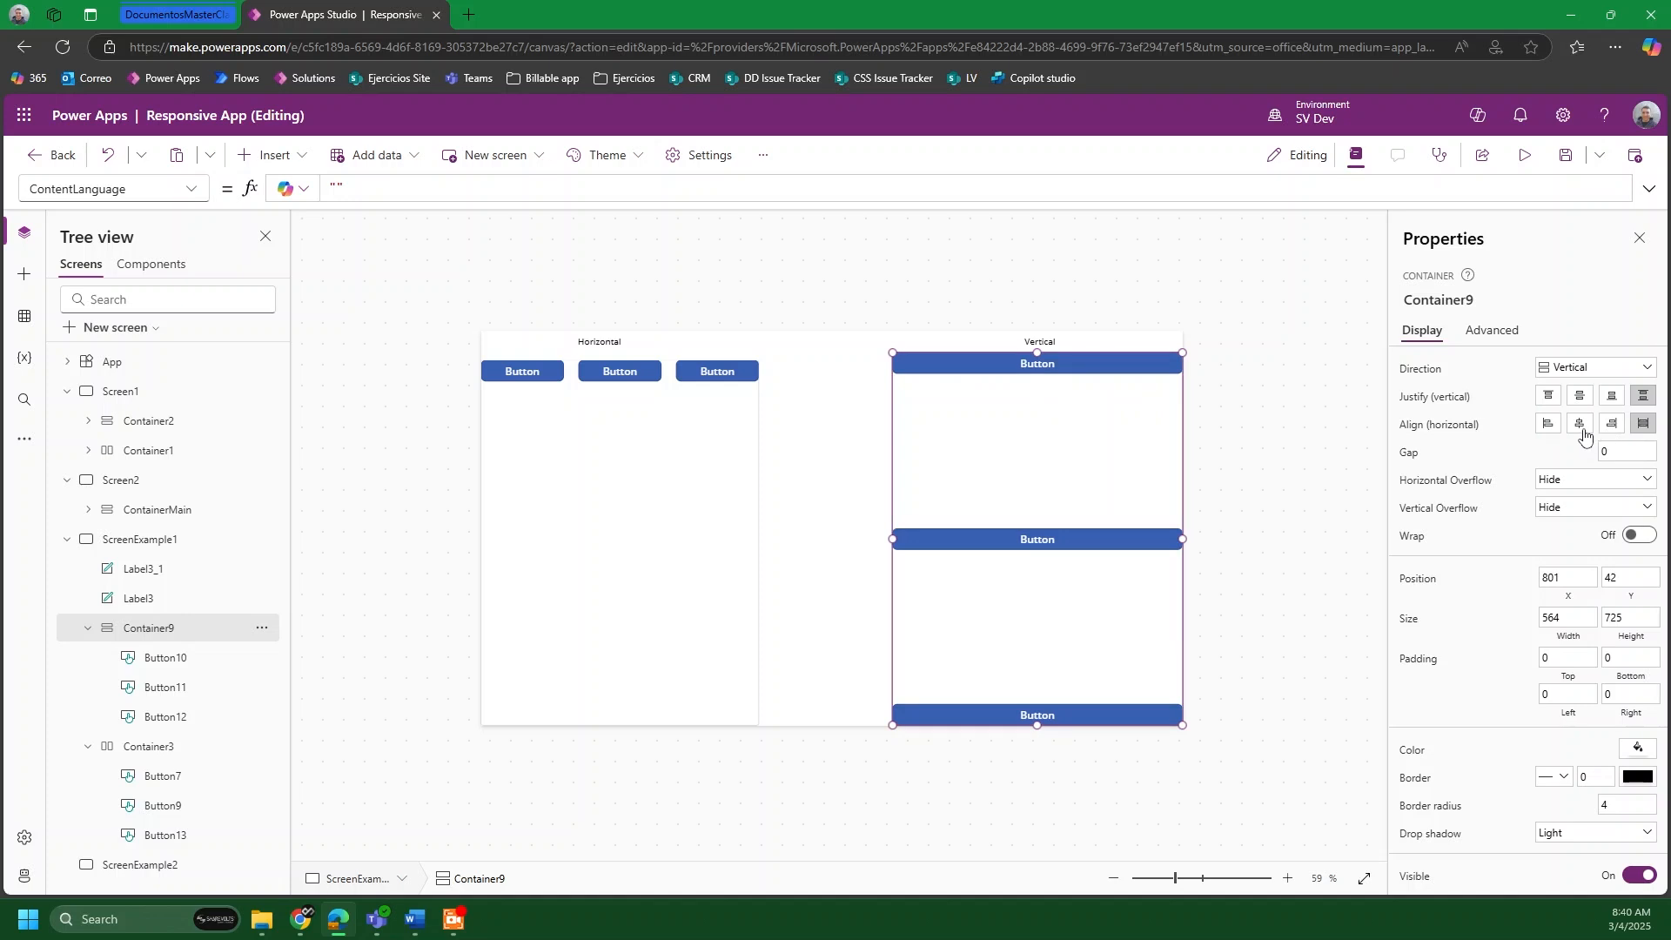
left_click(1579, 427)
Step: Try centre, end and start vertical justification on the vertical container's centred buttons, and return to even spacing
left_click(1579, 400)
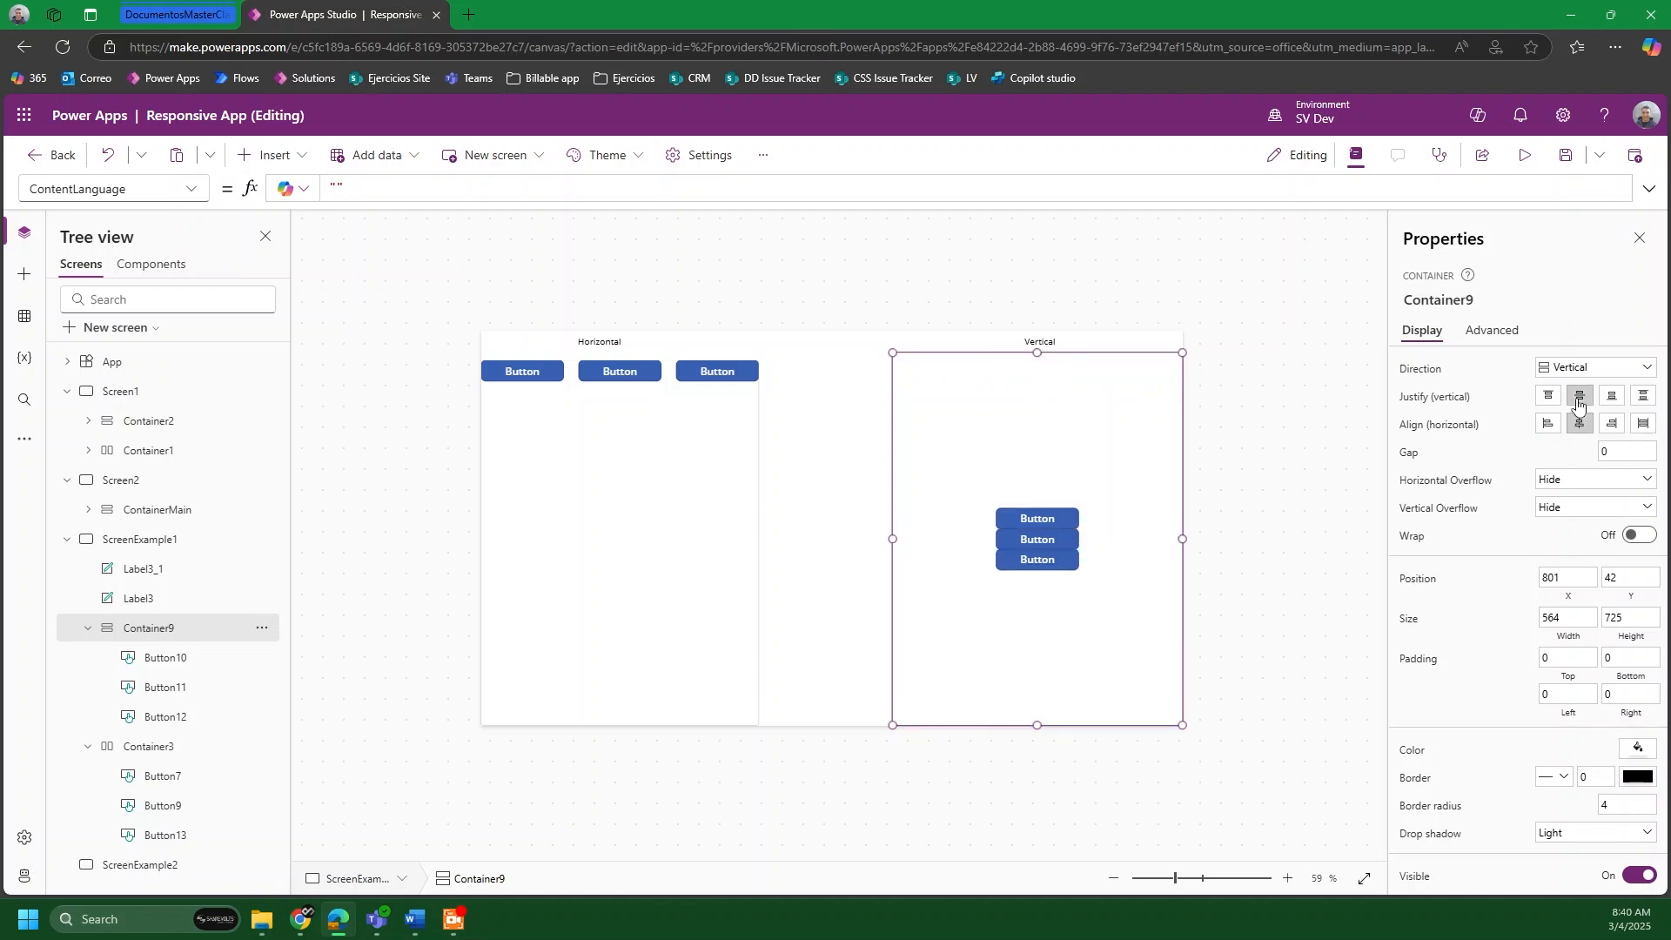
left_click(1609, 401)
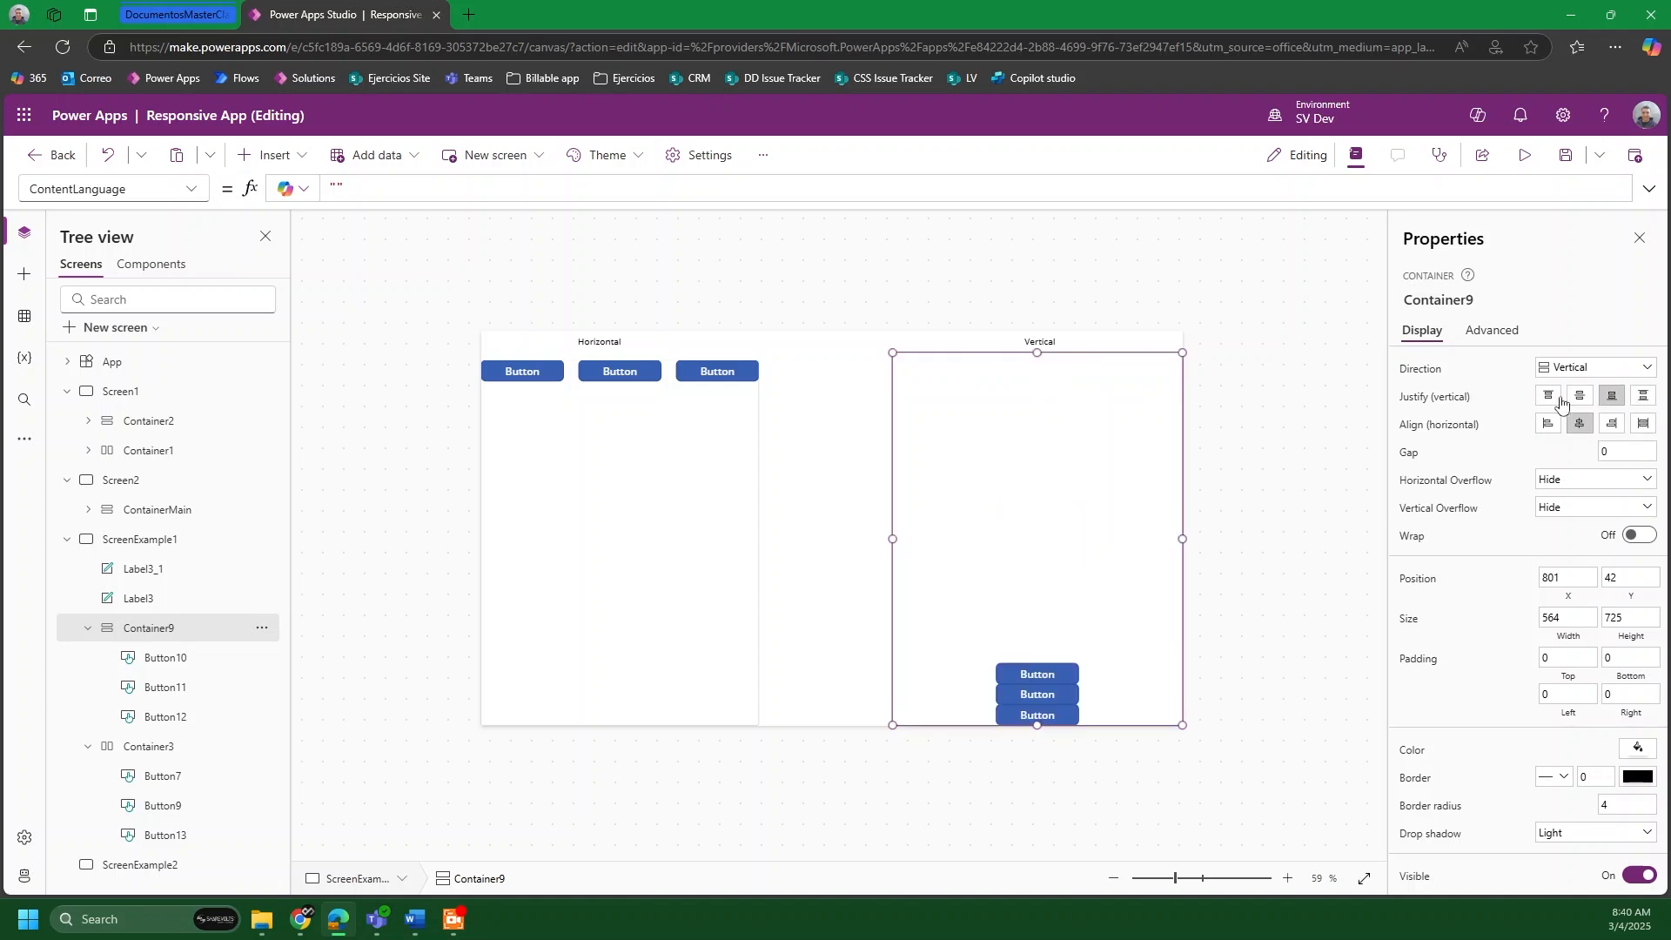
left_click(1548, 397)
left_click(1643, 396)
Step: Set the horizontal container's vertical alignment to centre and deselect the container
left_click(671, 471)
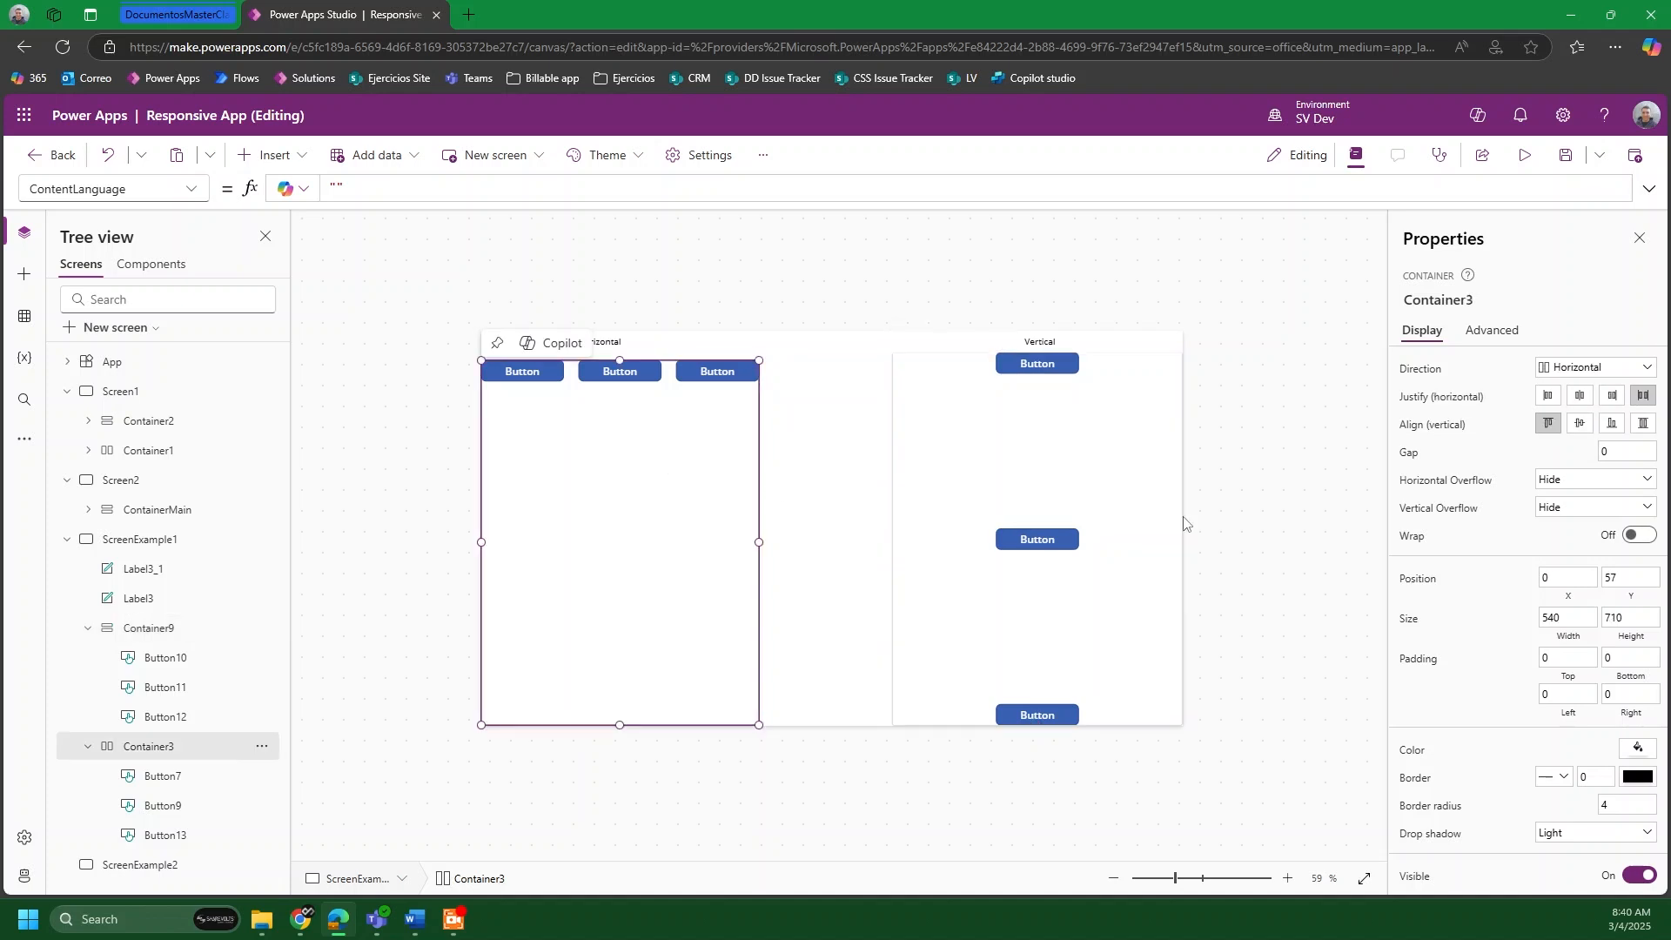
left_click(1598, 426)
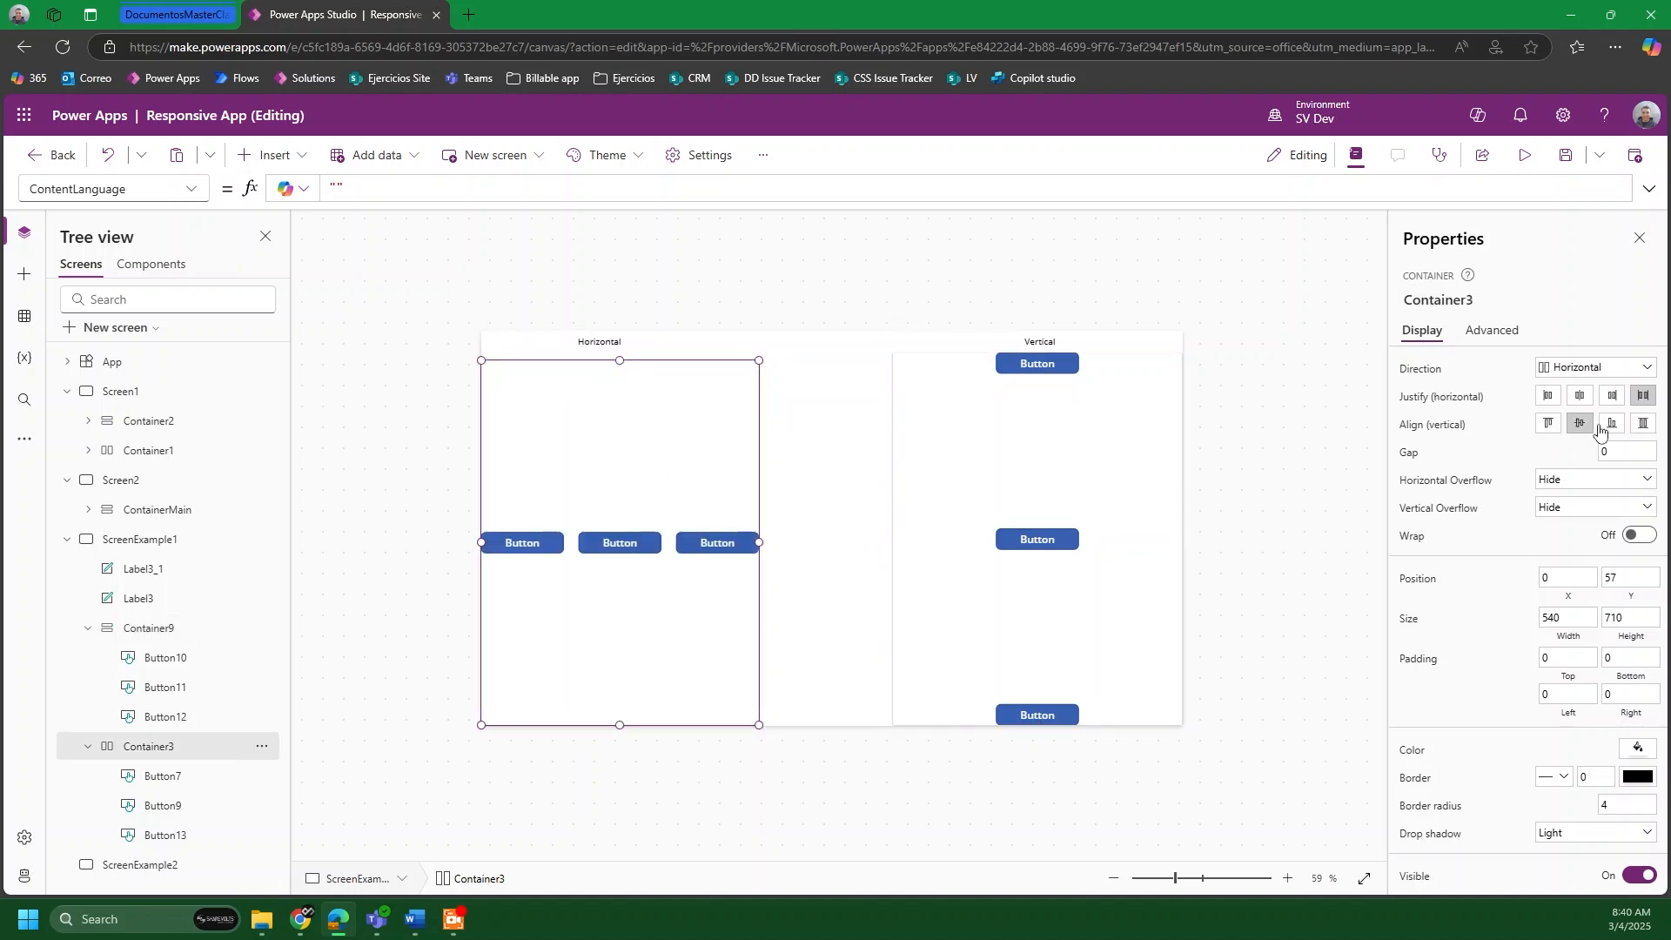
left_click(1288, 461)
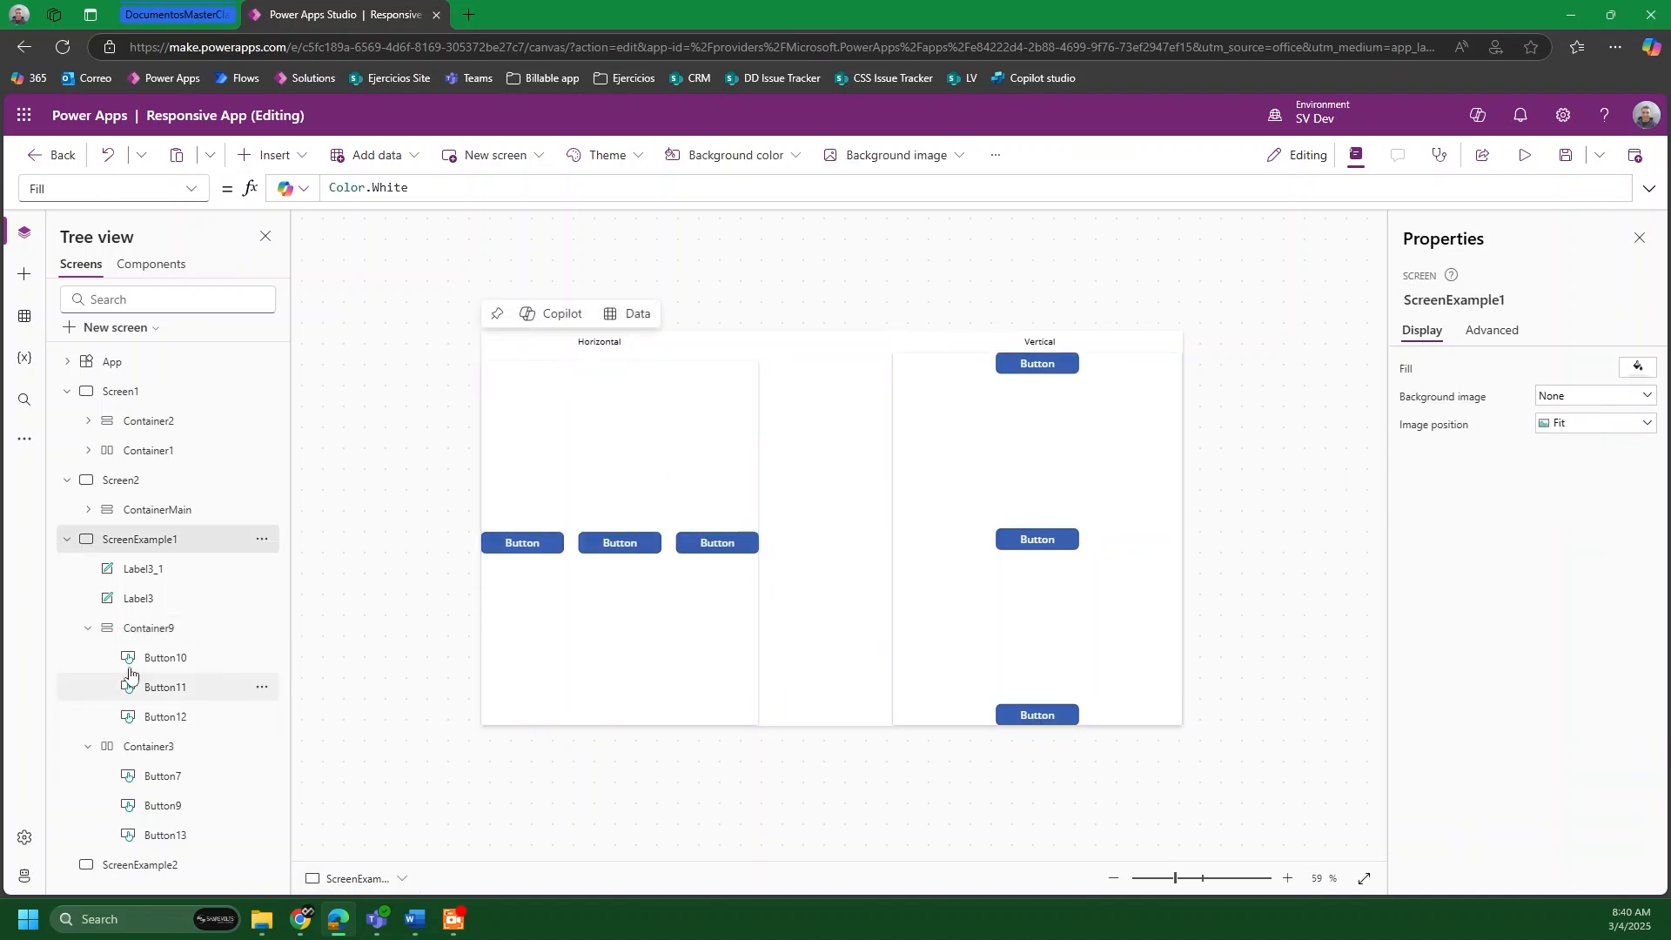
Step: Insert a vertical container on ScreenExample2 and make it fill the screen at X 0, Y 0, 1366 wide and 768 high
left_click(67, 538)
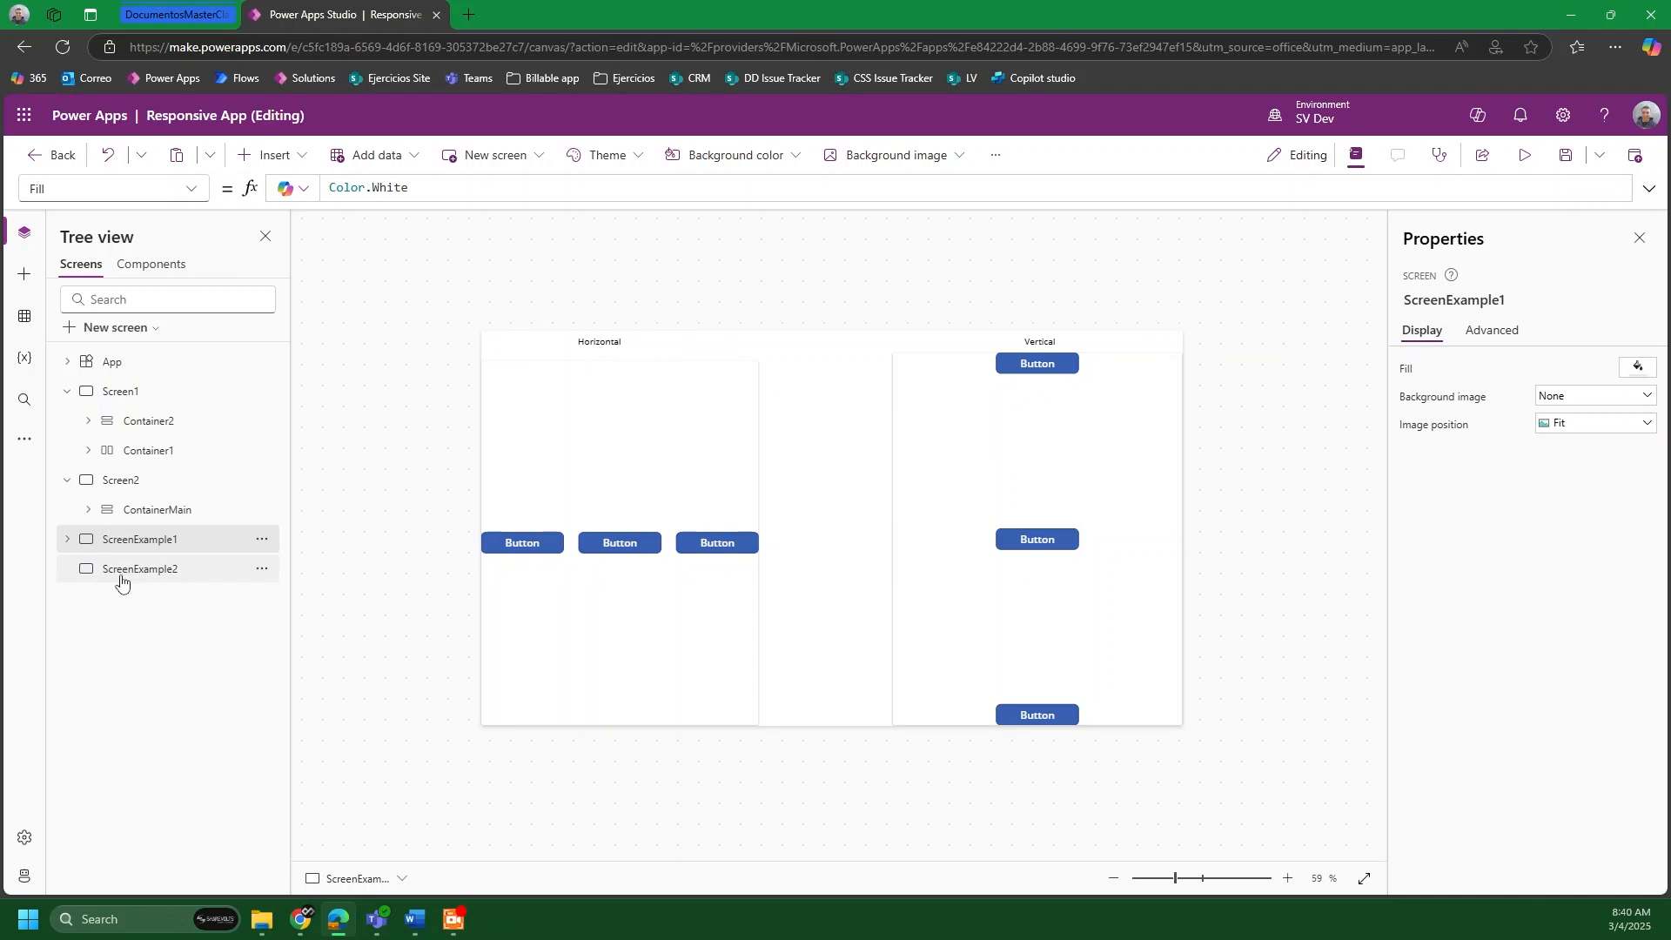
left_click(122, 574)
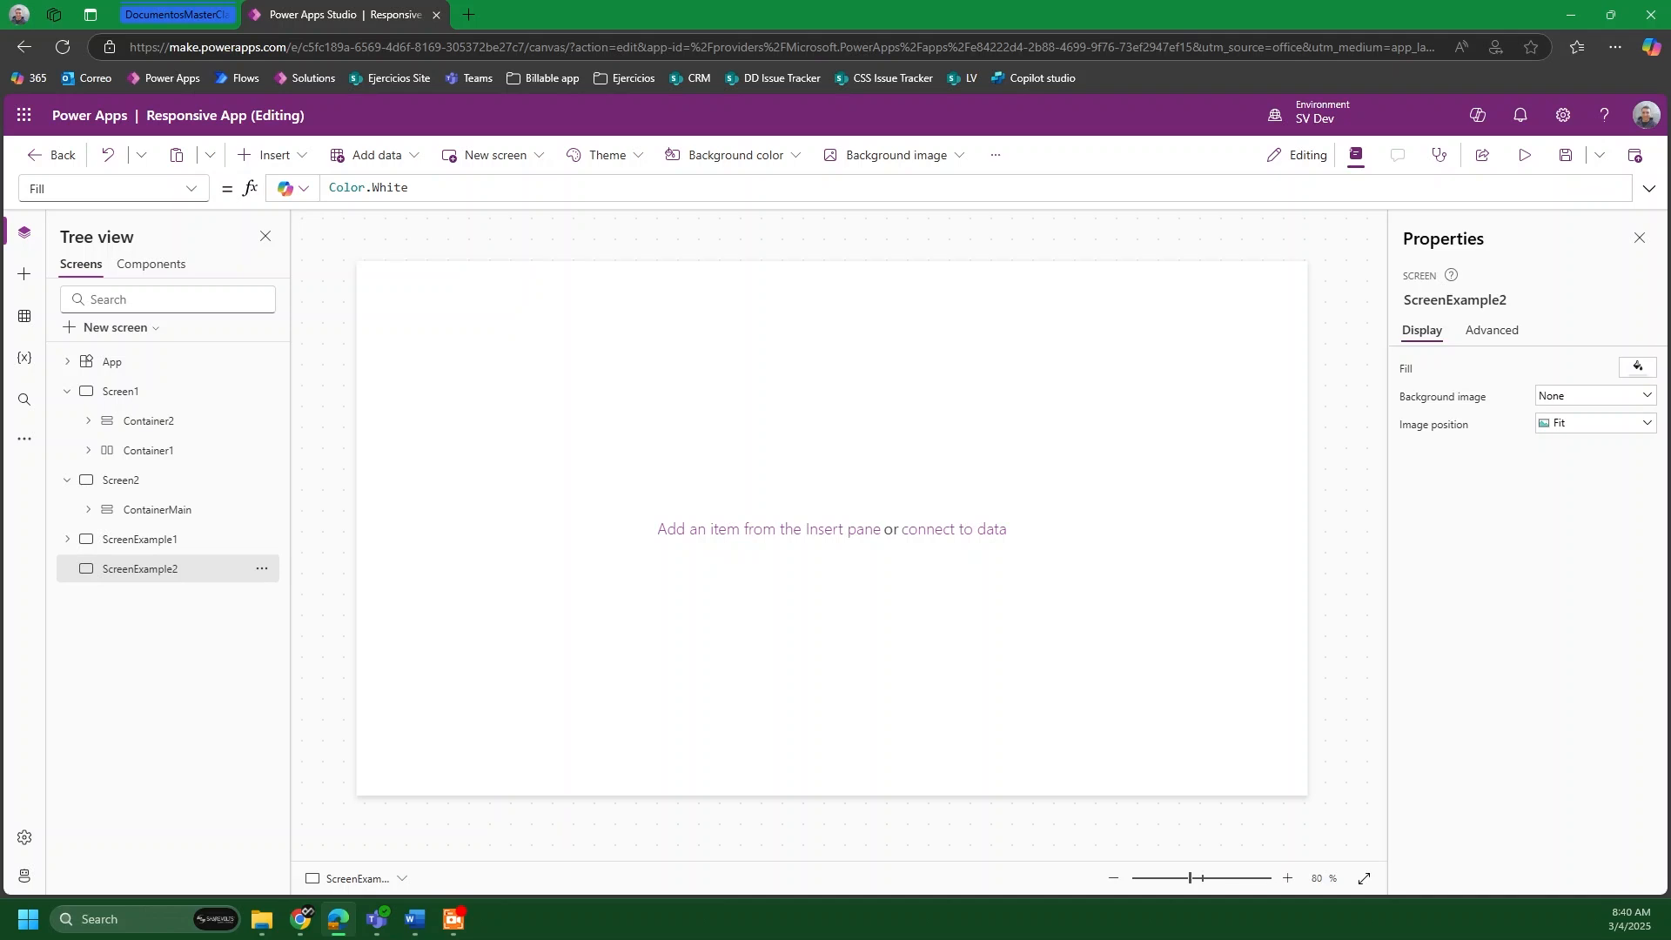
key("alt+Tab")
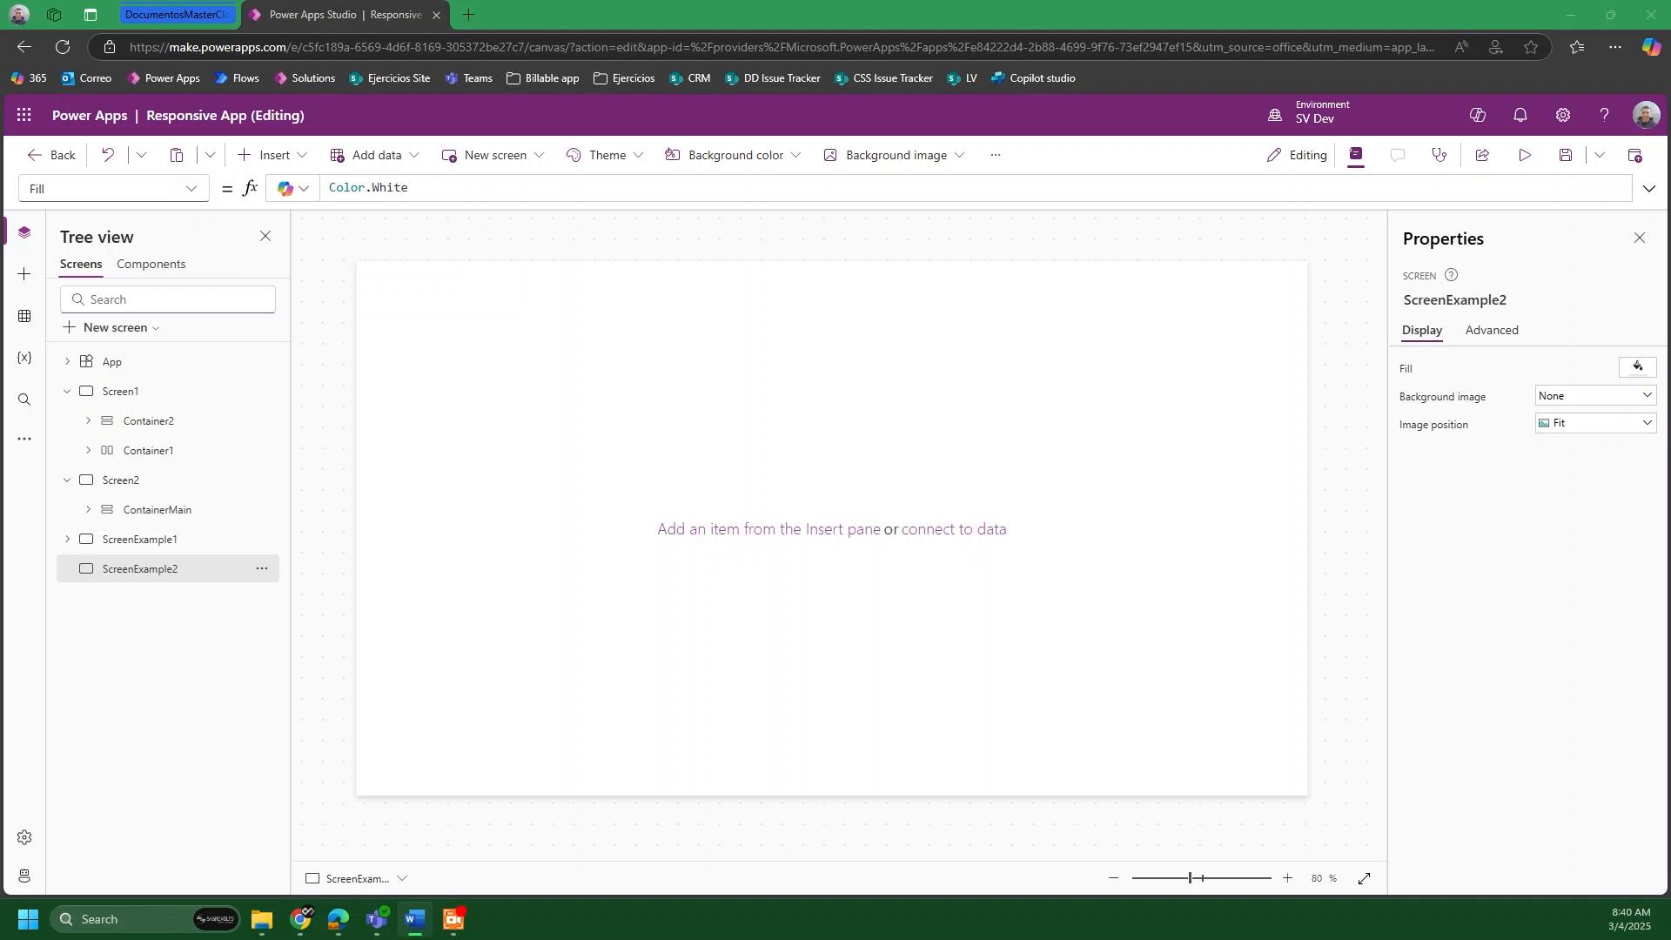
left_click(284, 157)
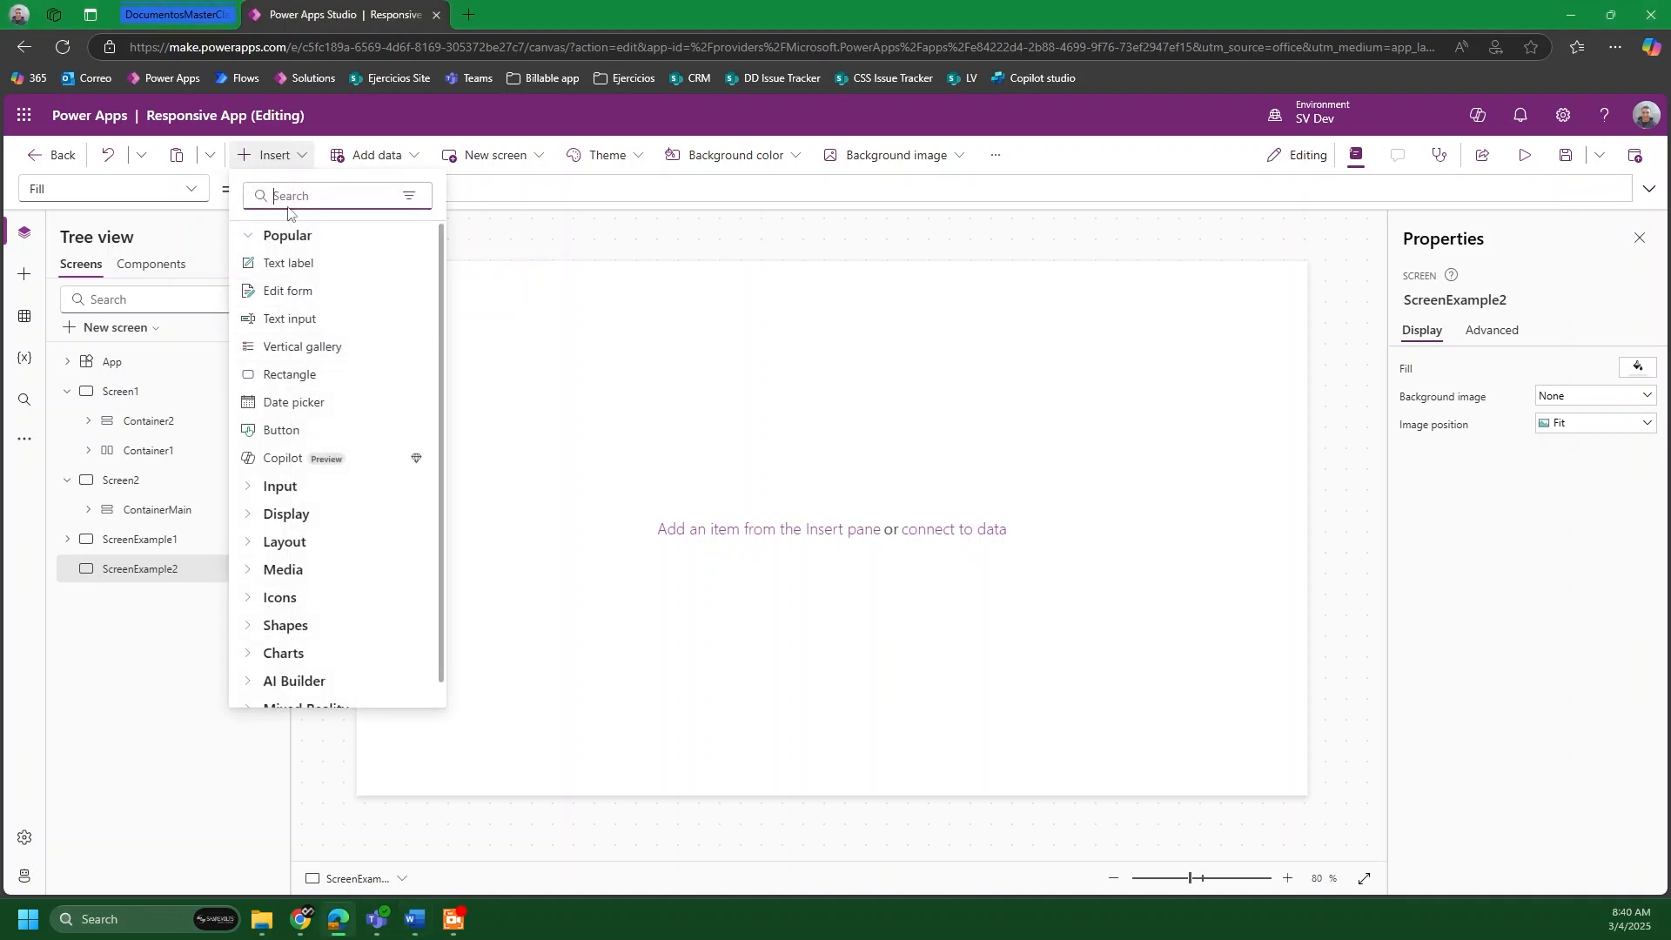
left_click(296, 193)
type("contai")
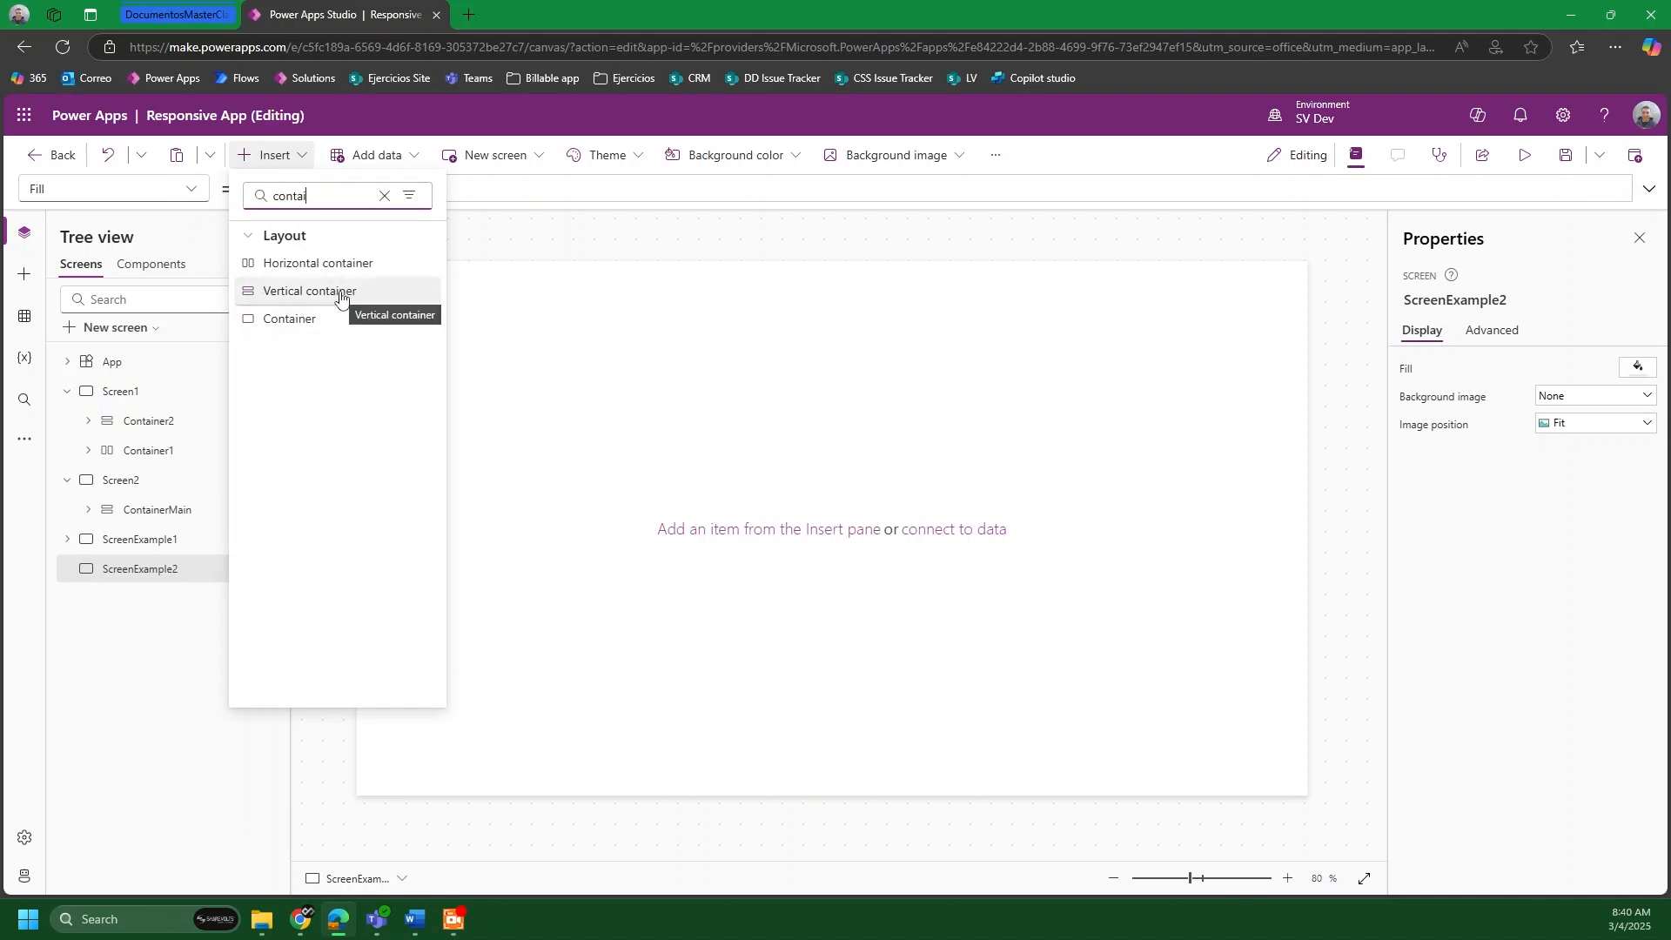
left_click(298, 302)
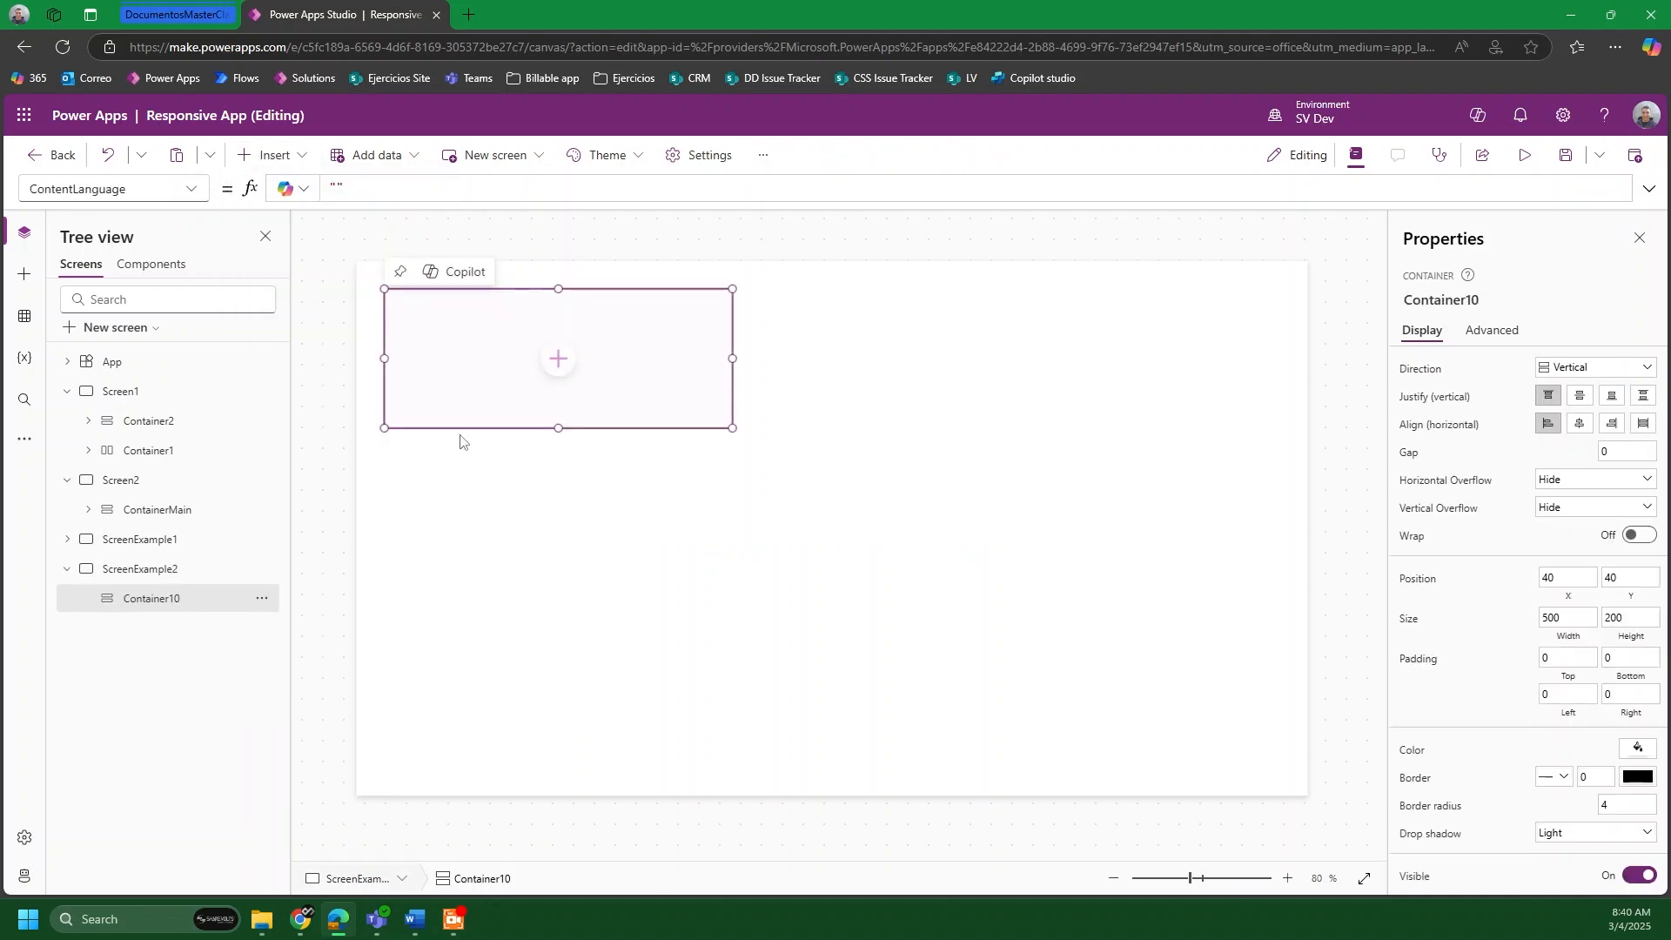
left_click_drag(462, 430, 404, 390)
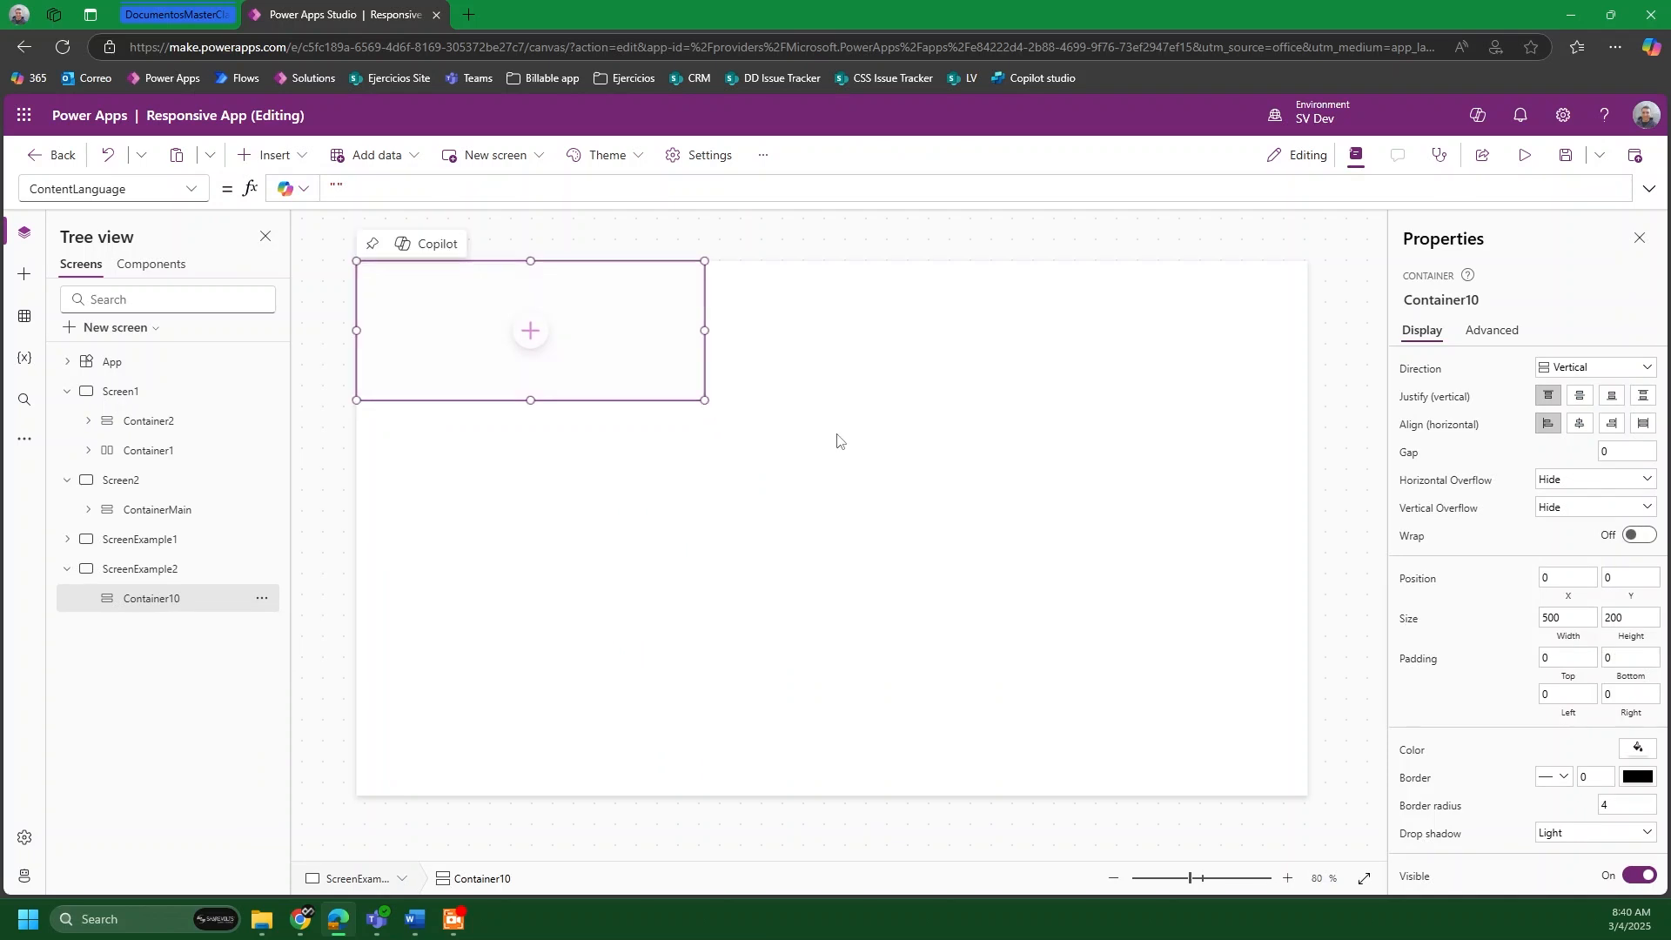
left_click_drag(704, 400, 1413, 883)
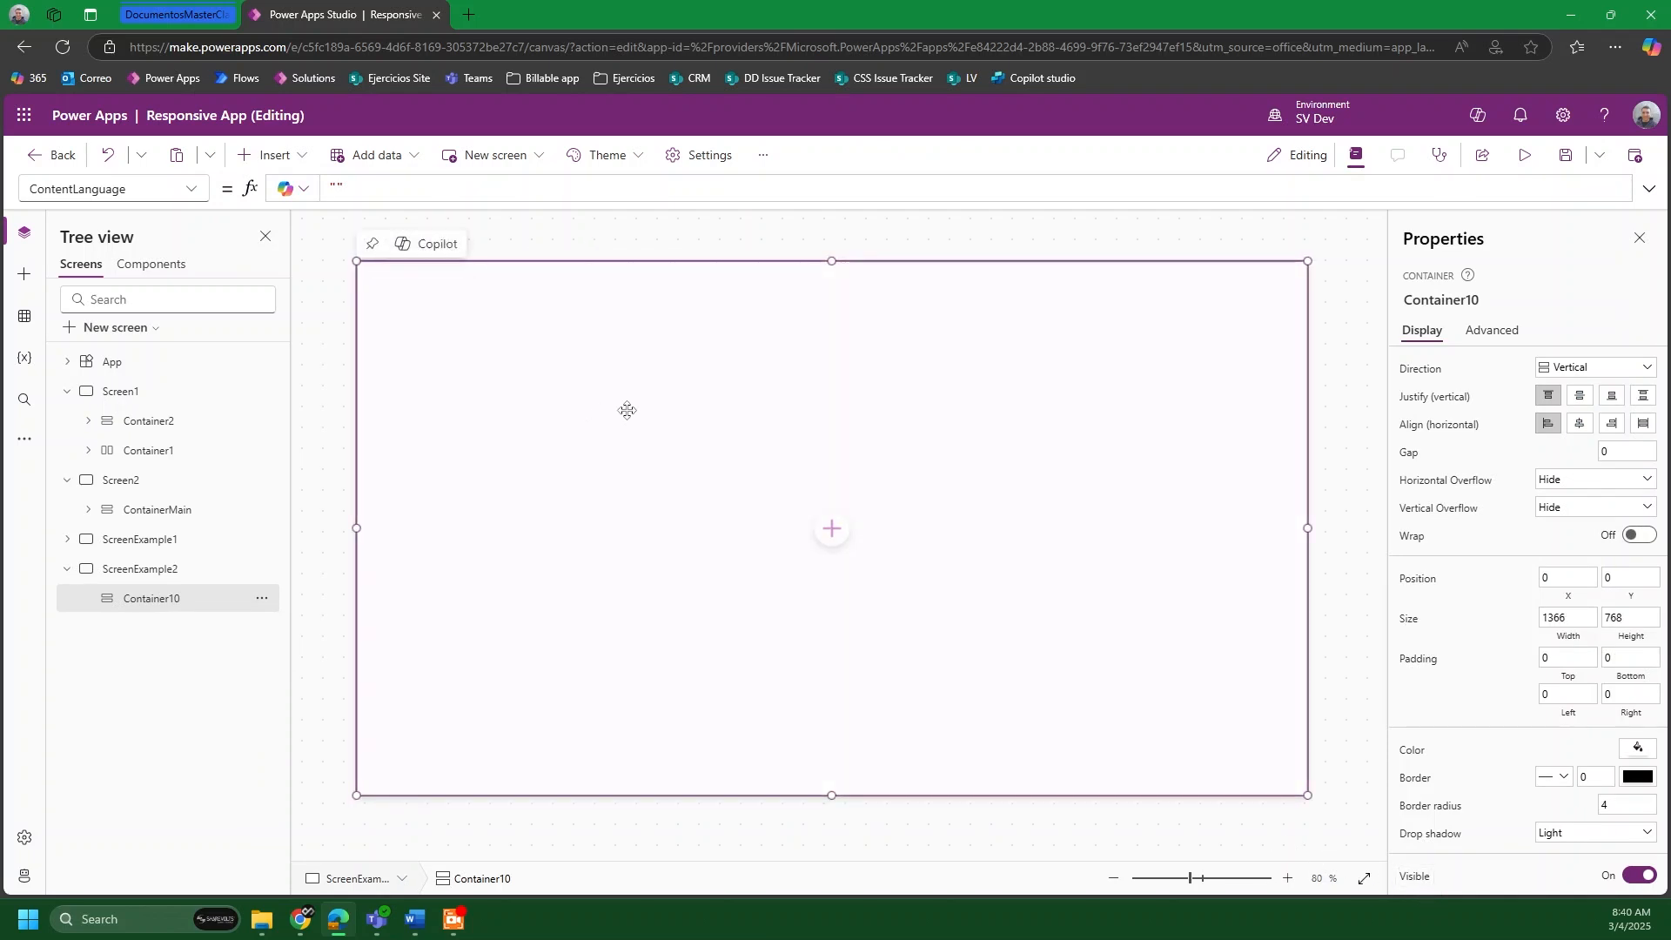
Step: Rename the new container on ScreenExample2 as Container_master and select it again
double_click(186, 609)
left_click(188, 604)
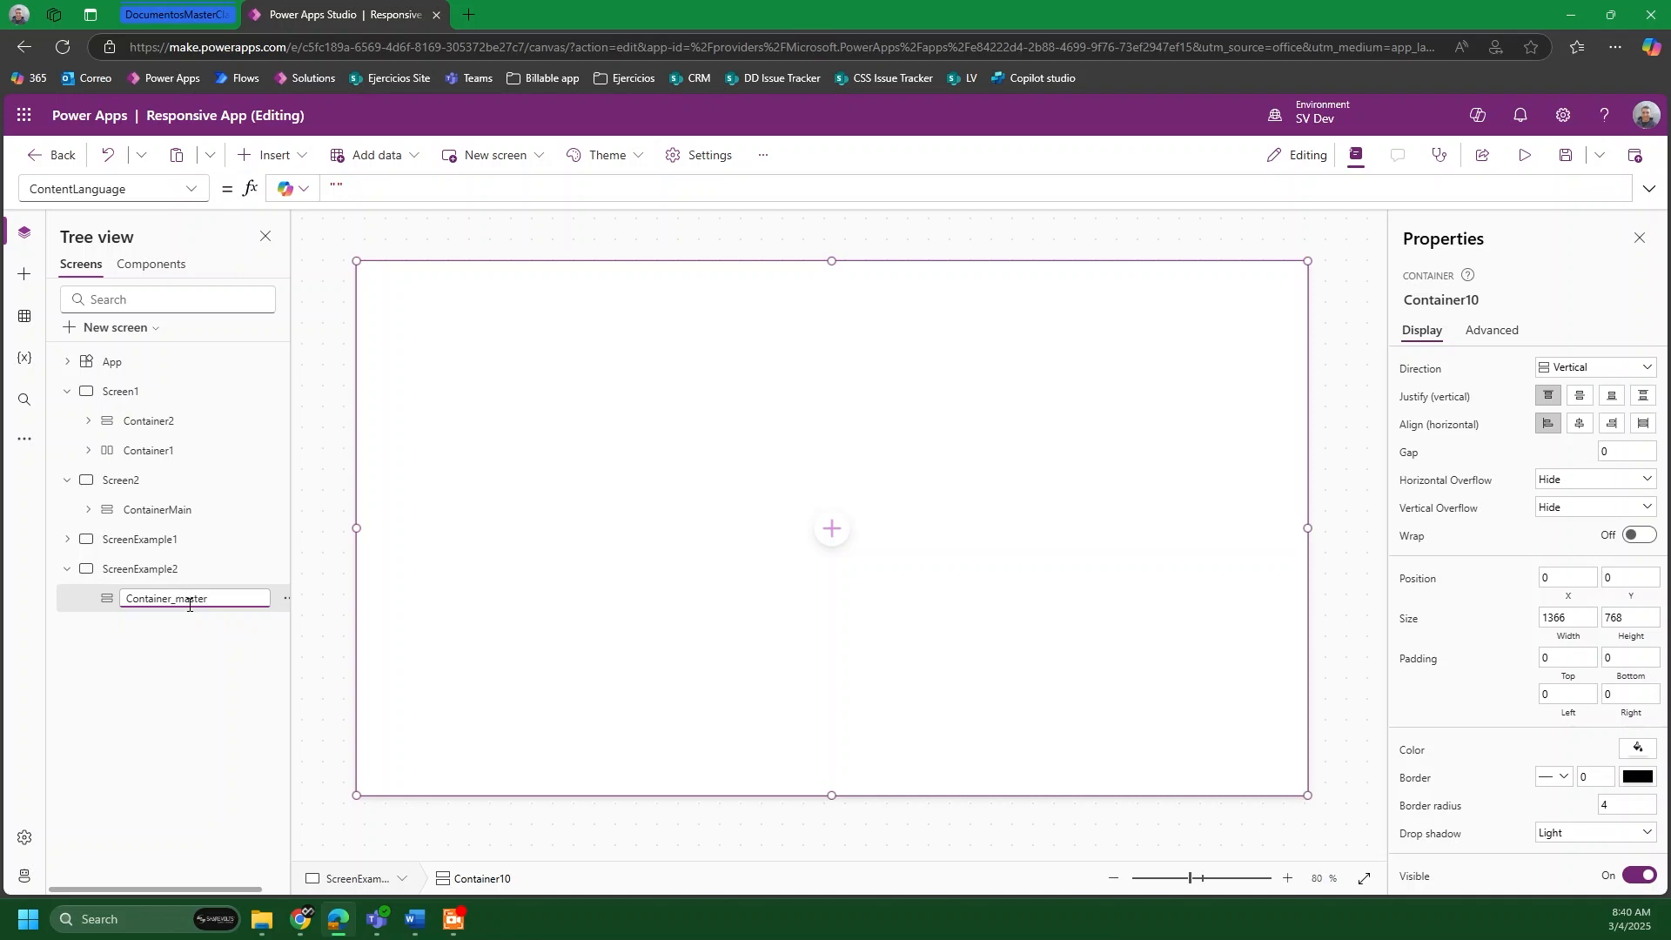
left_click(311, 519)
left_click(742, 497)
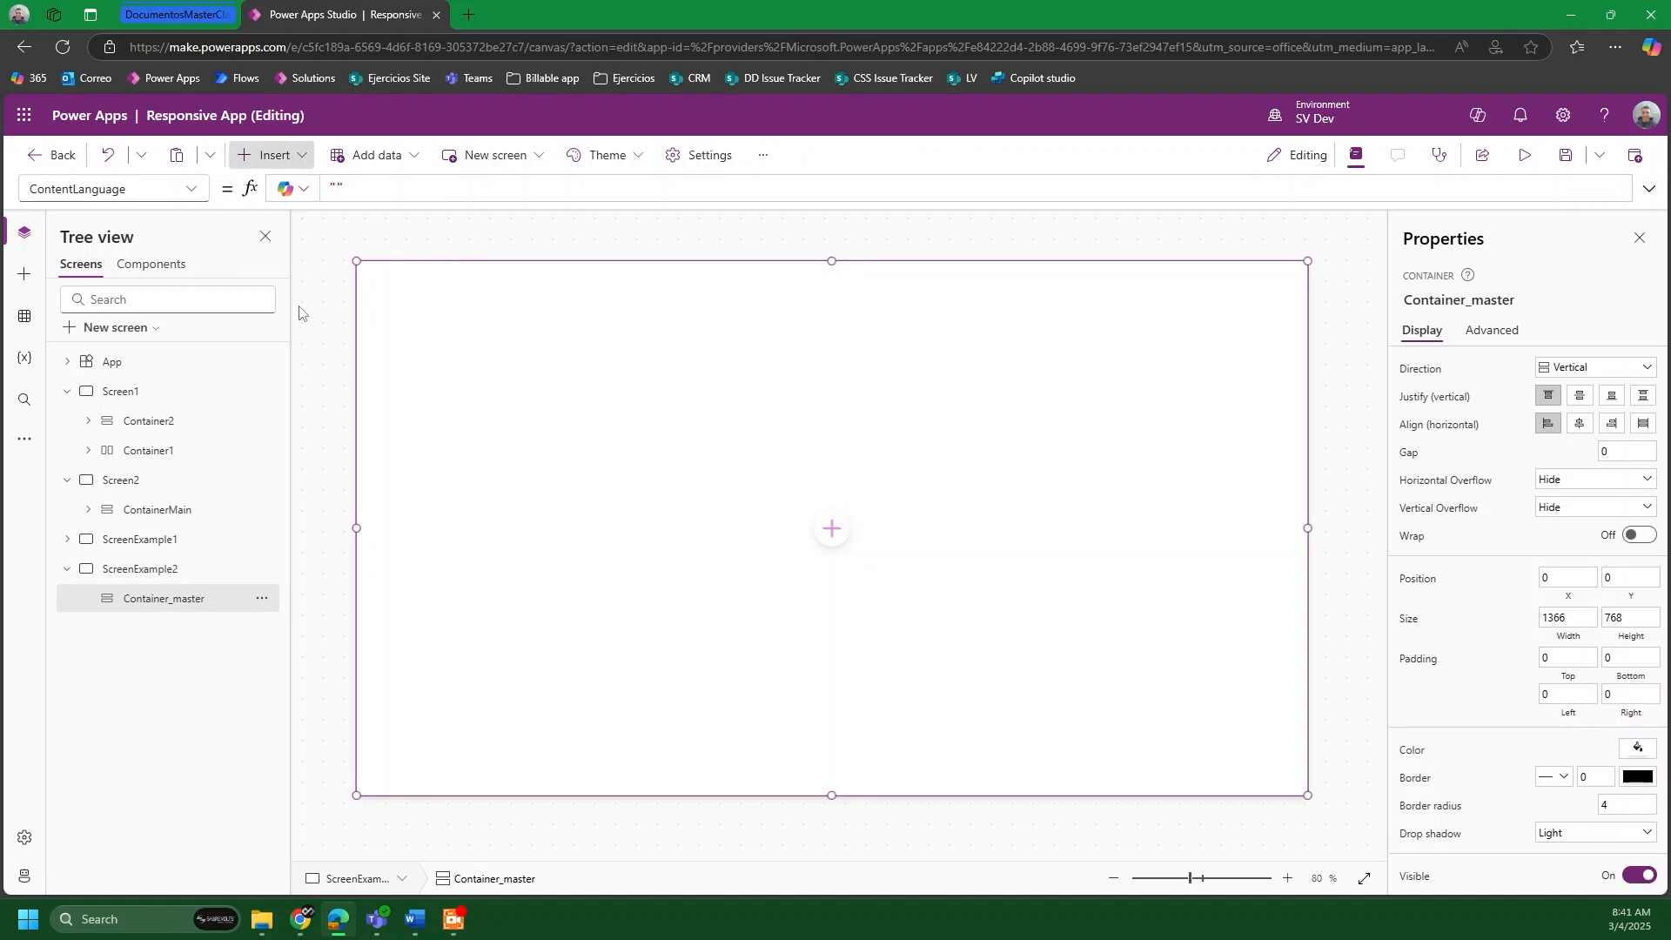
left_click(131, 568)
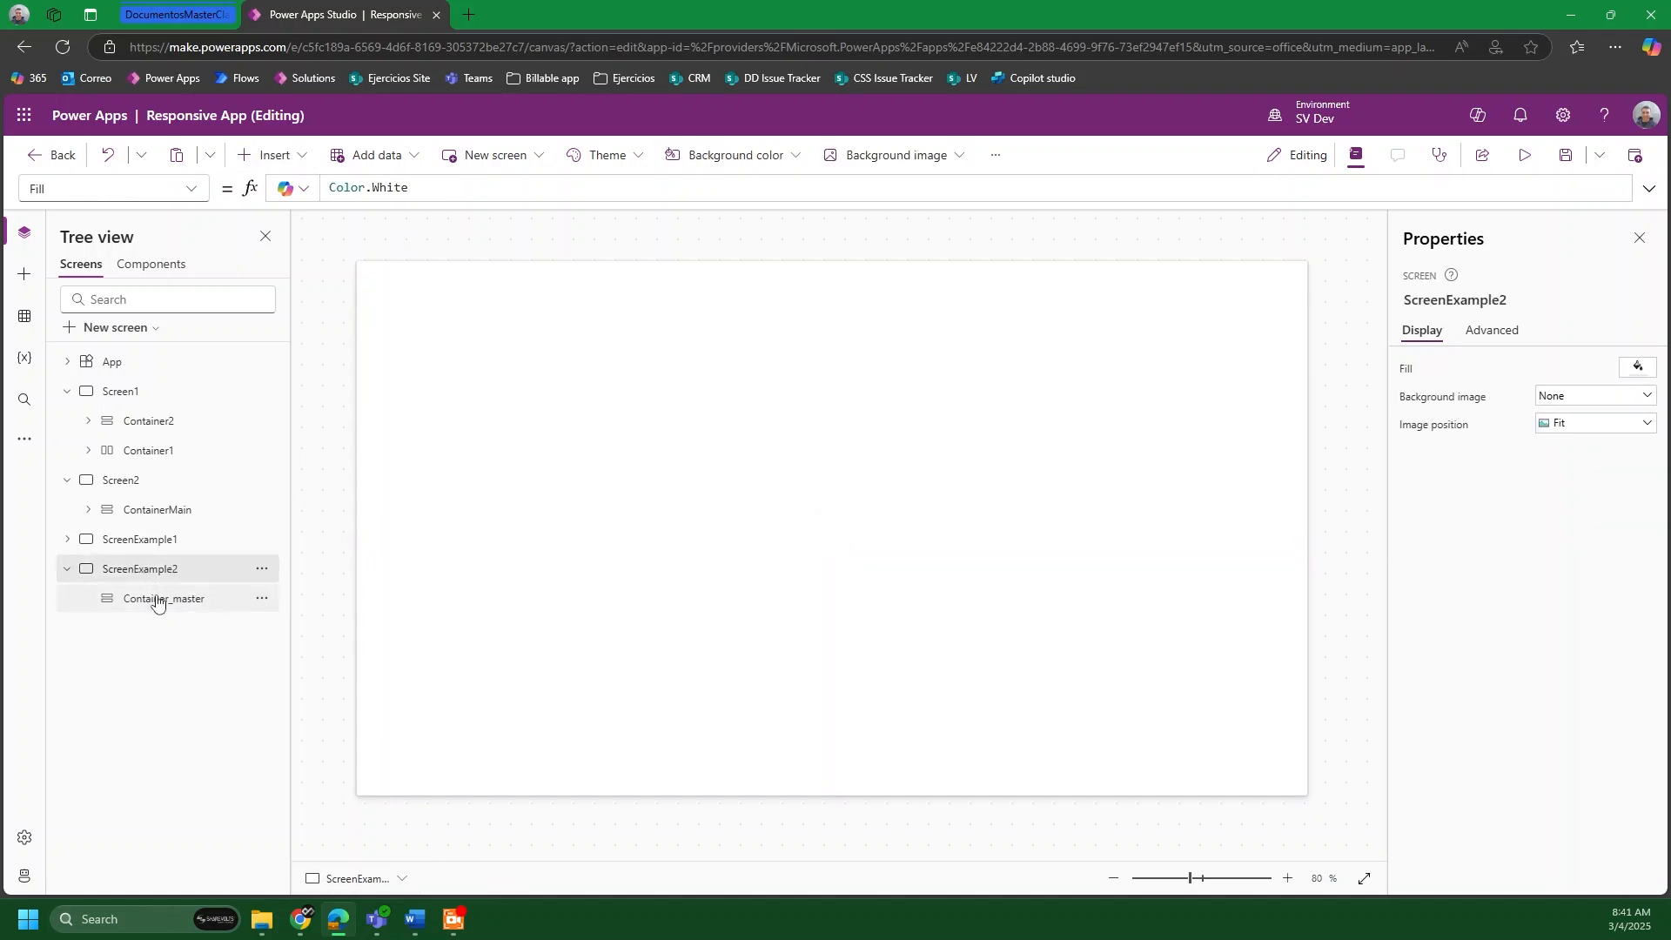
left_click(157, 599)
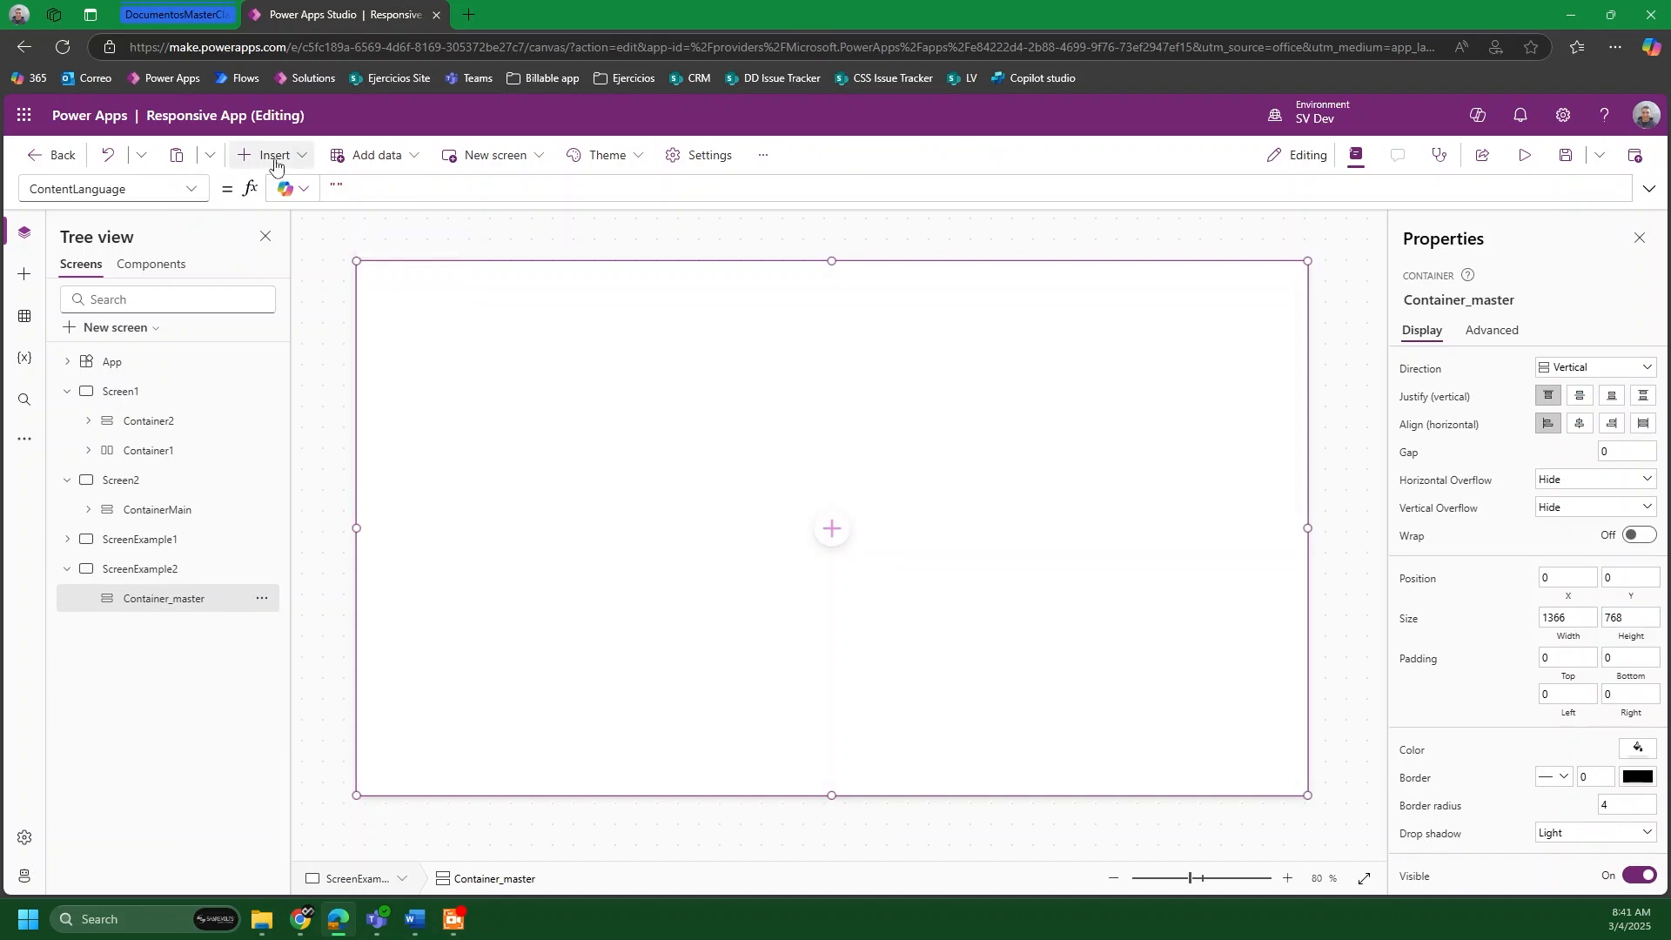
Step: Insert a horizontal container inside Container_master on ScreenExample2
left_click(275, 161)
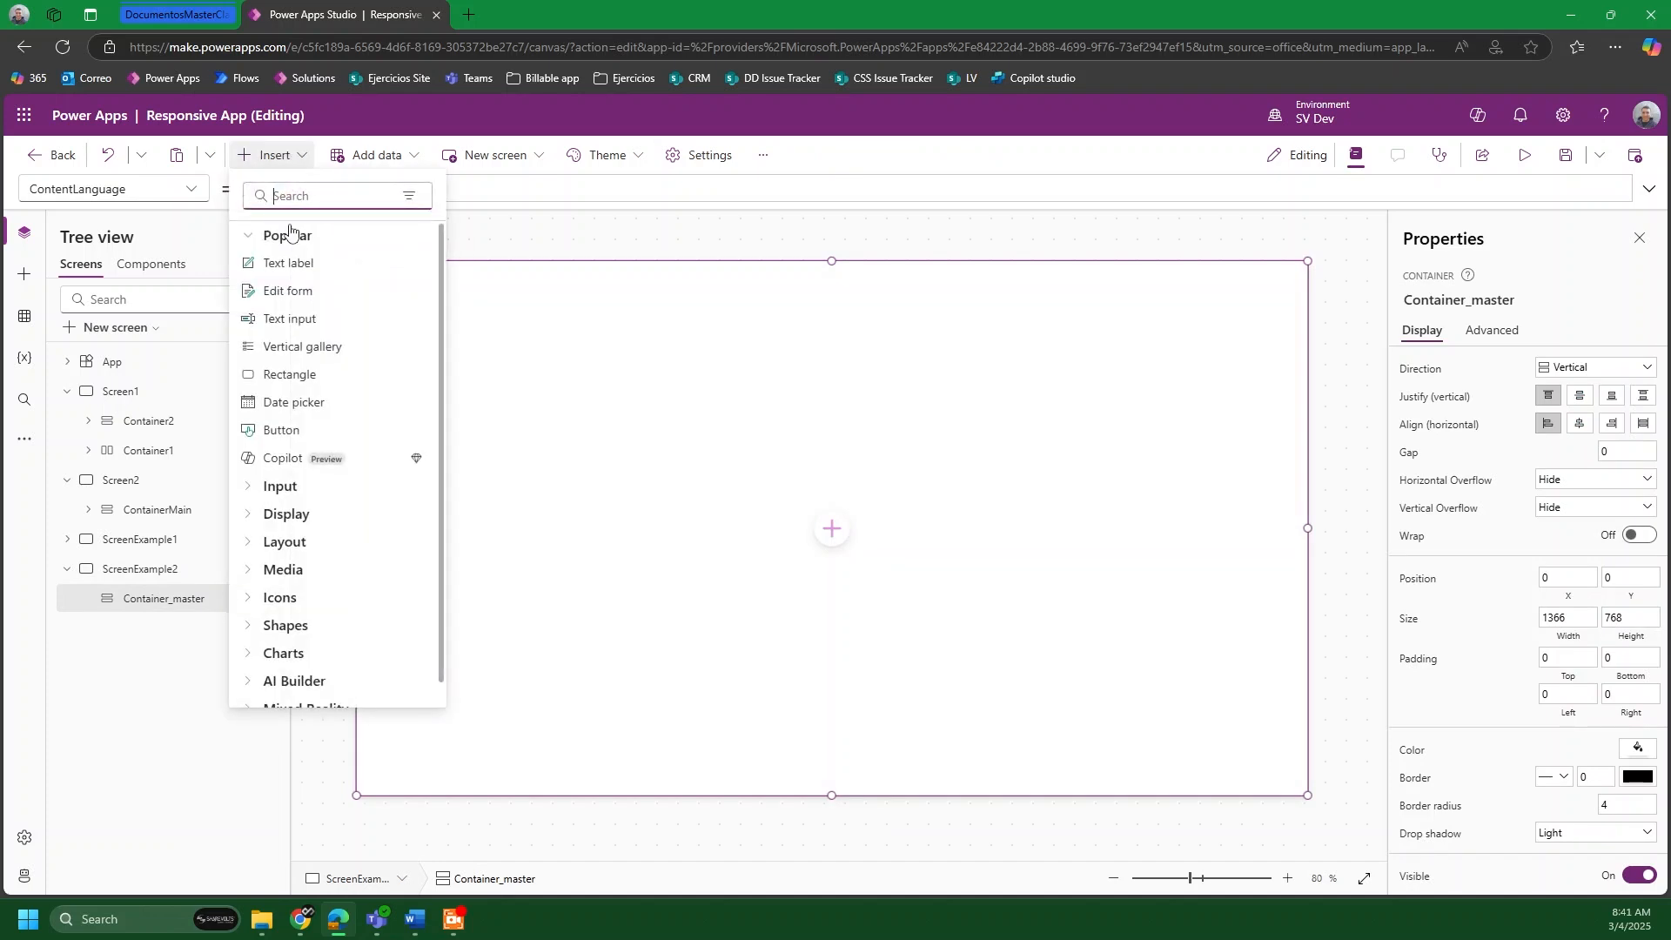
left_click(294, 197)
type("conta")
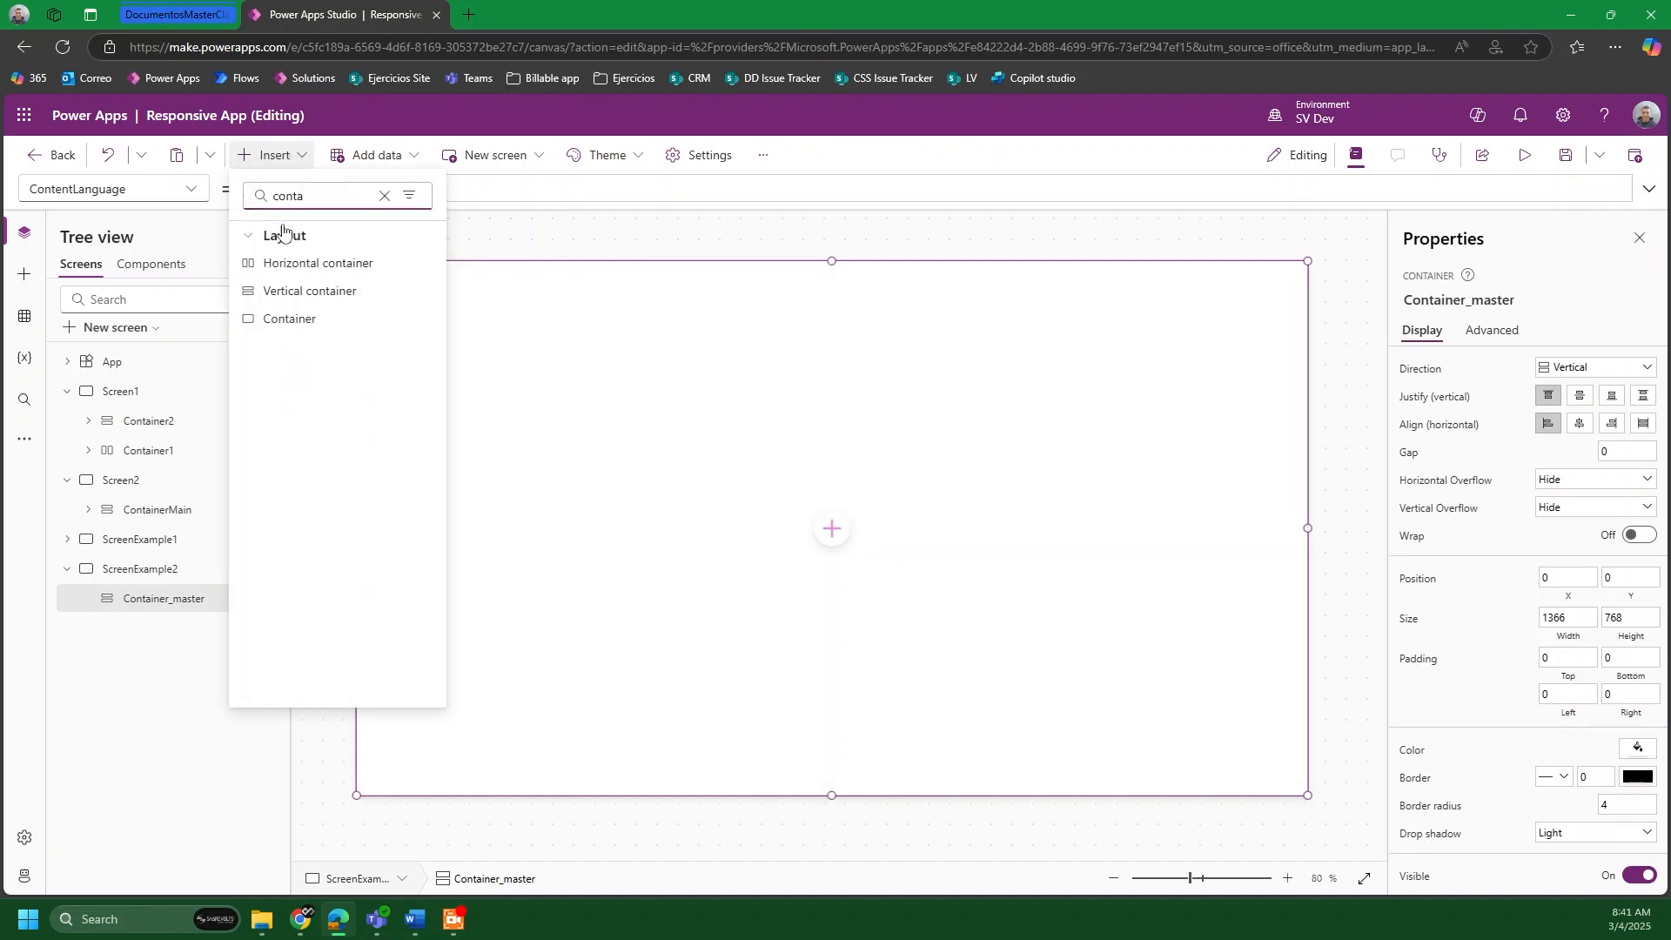
left_click(294, 271)
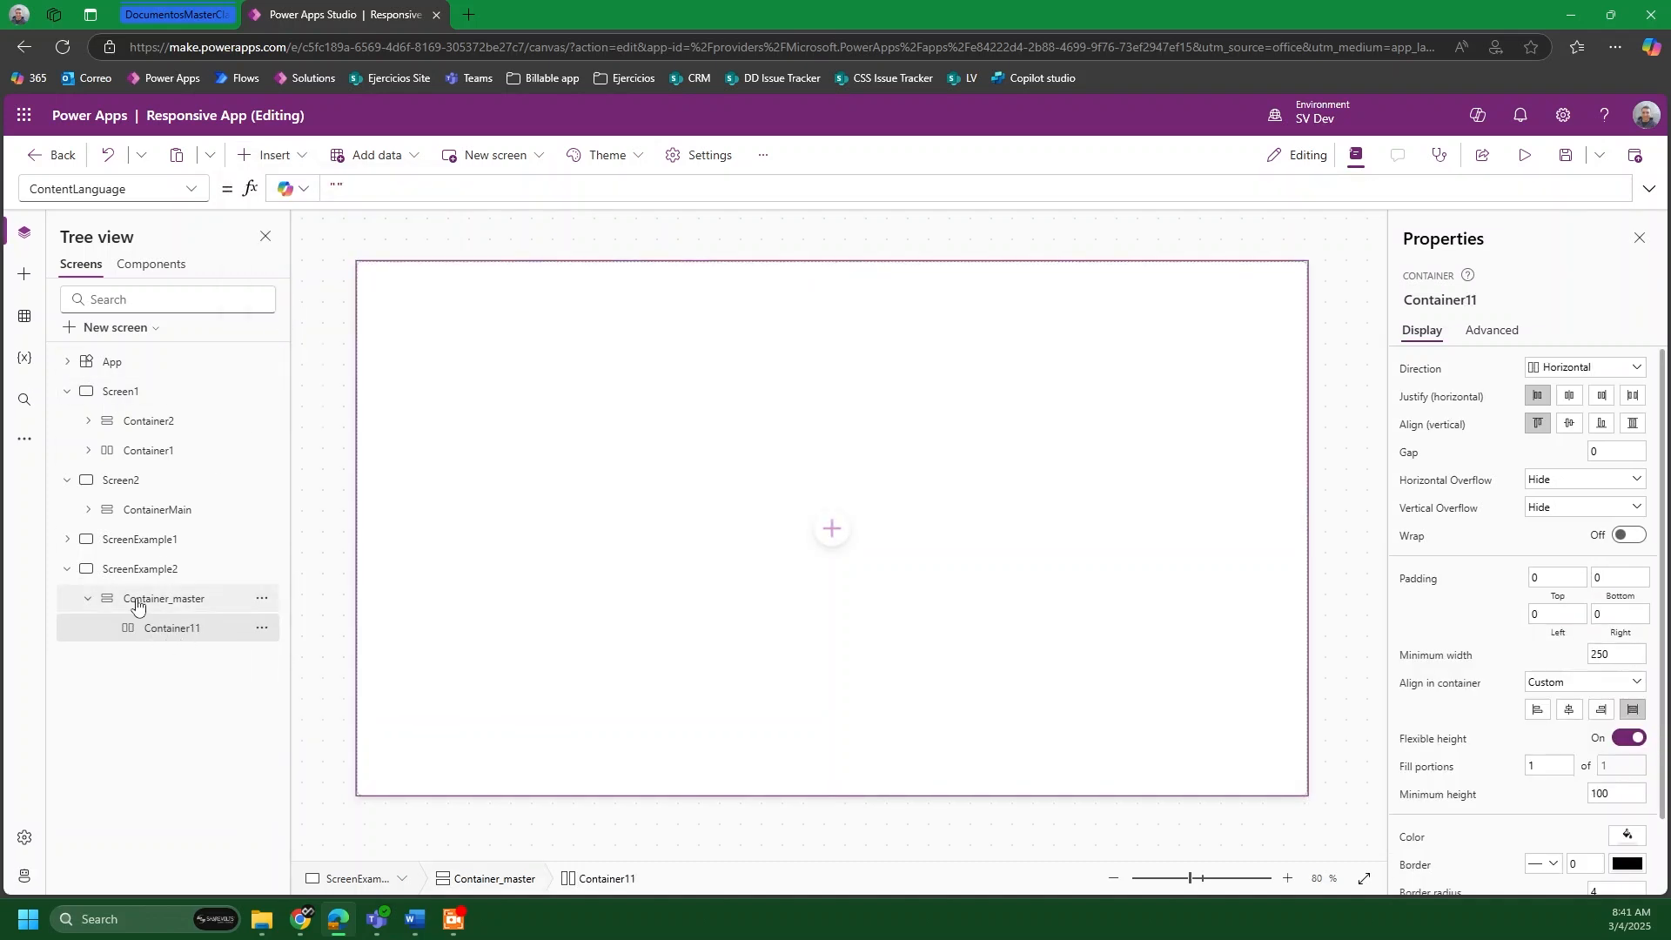
Step: Rename Container_master on ScreenExample2 as Container_Main
left_click(209, 608)
double_click(218, 608)
left_click_drag(223, 599, 183, 599)
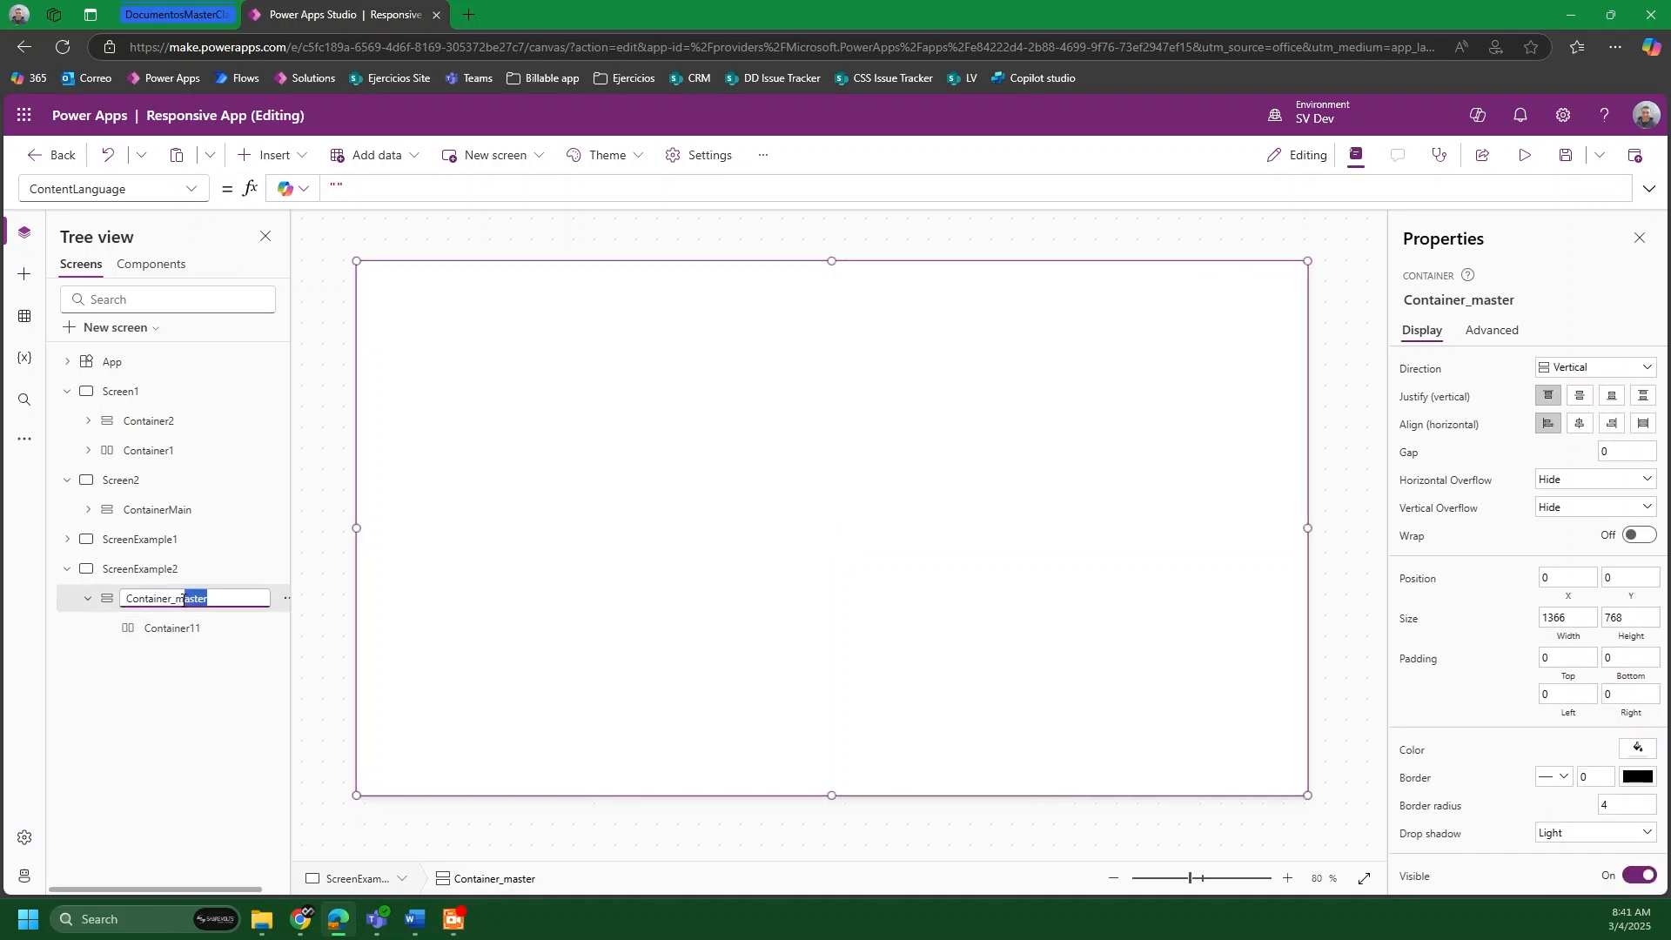
type("Main")
key("Return")
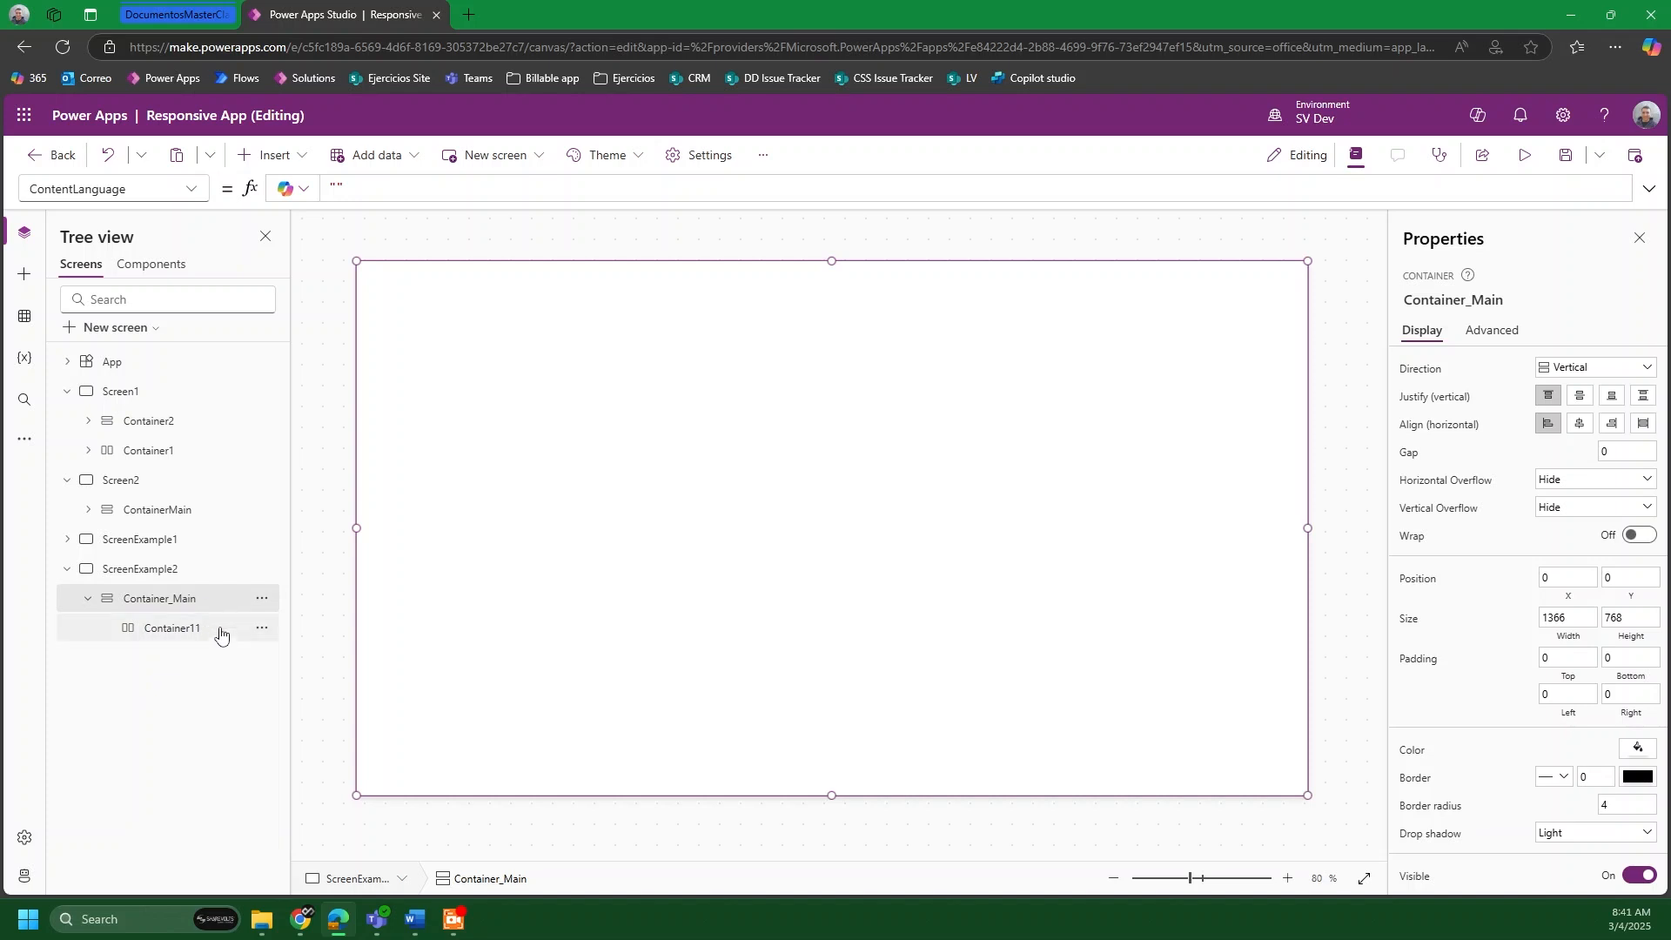
Step: Insert a vertical container inside Container_Main, below the horizontal container
left_click(215, 628)
left_click(215, 601)
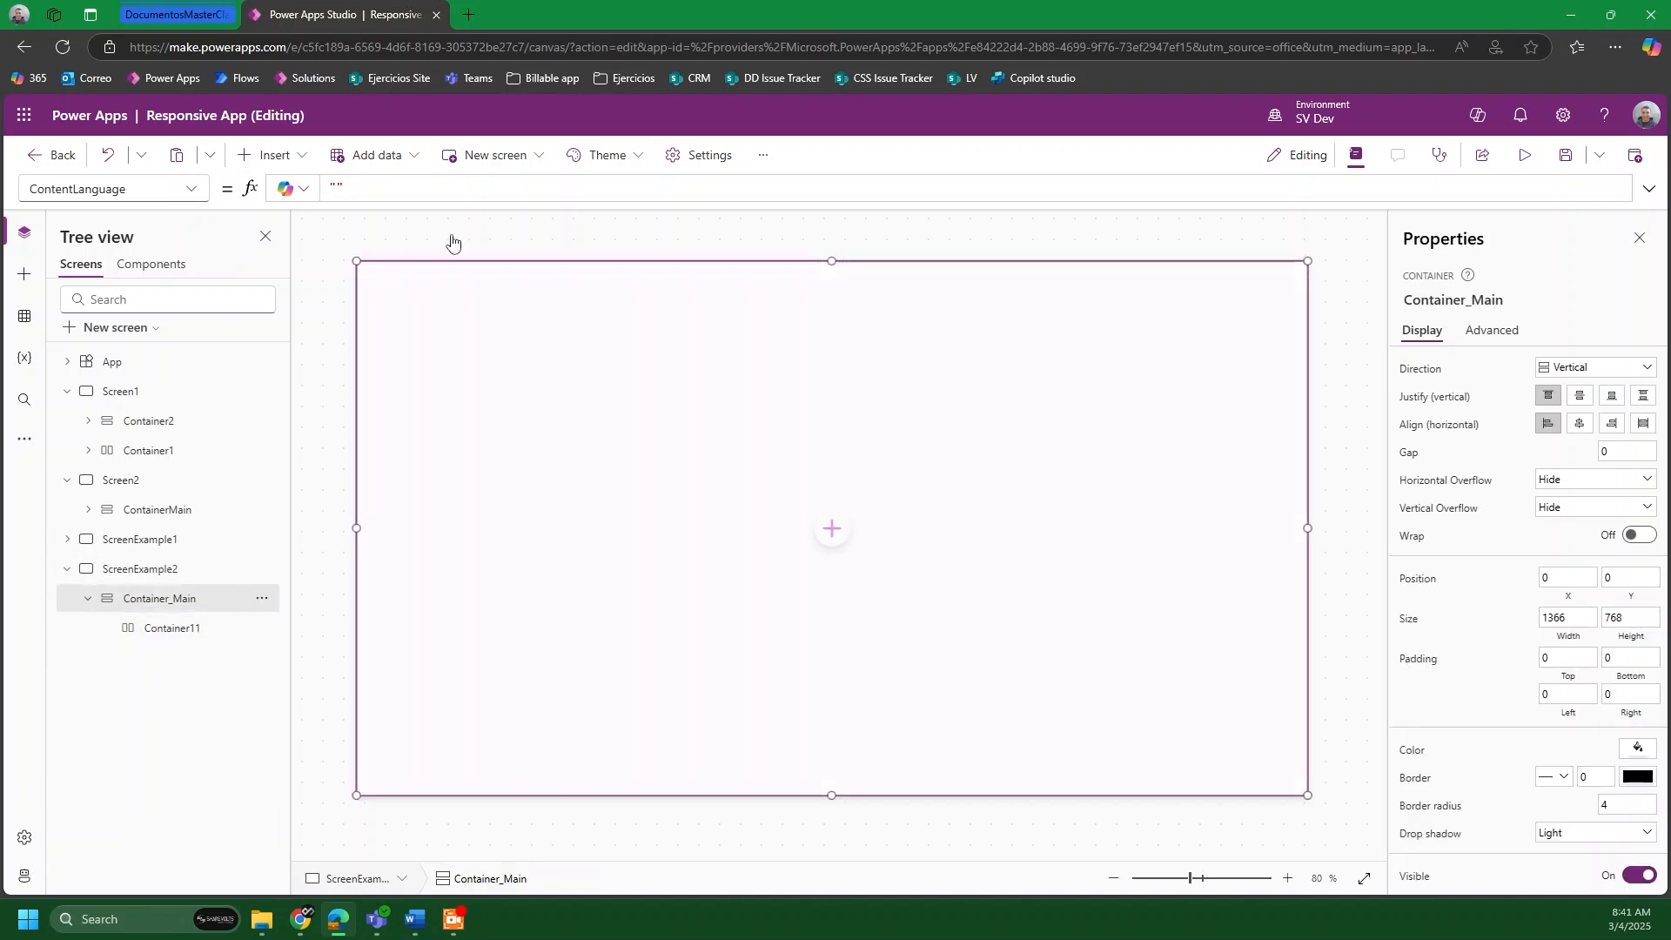
left_click(270, 155)
left_click(327, 195)
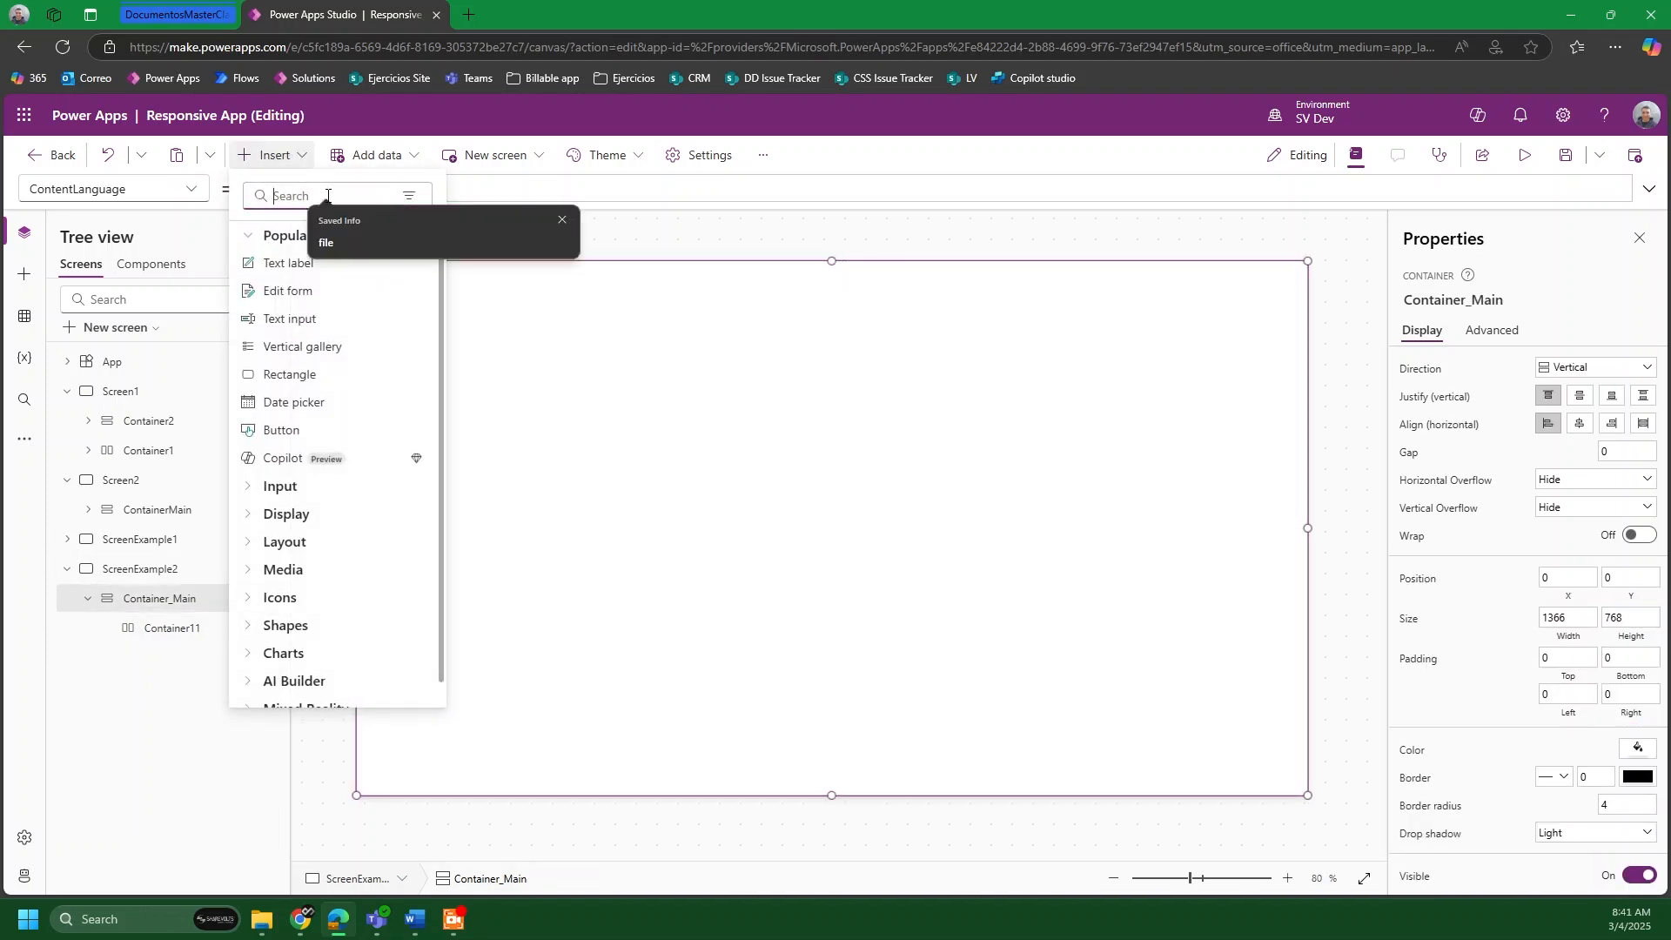
type("contai")
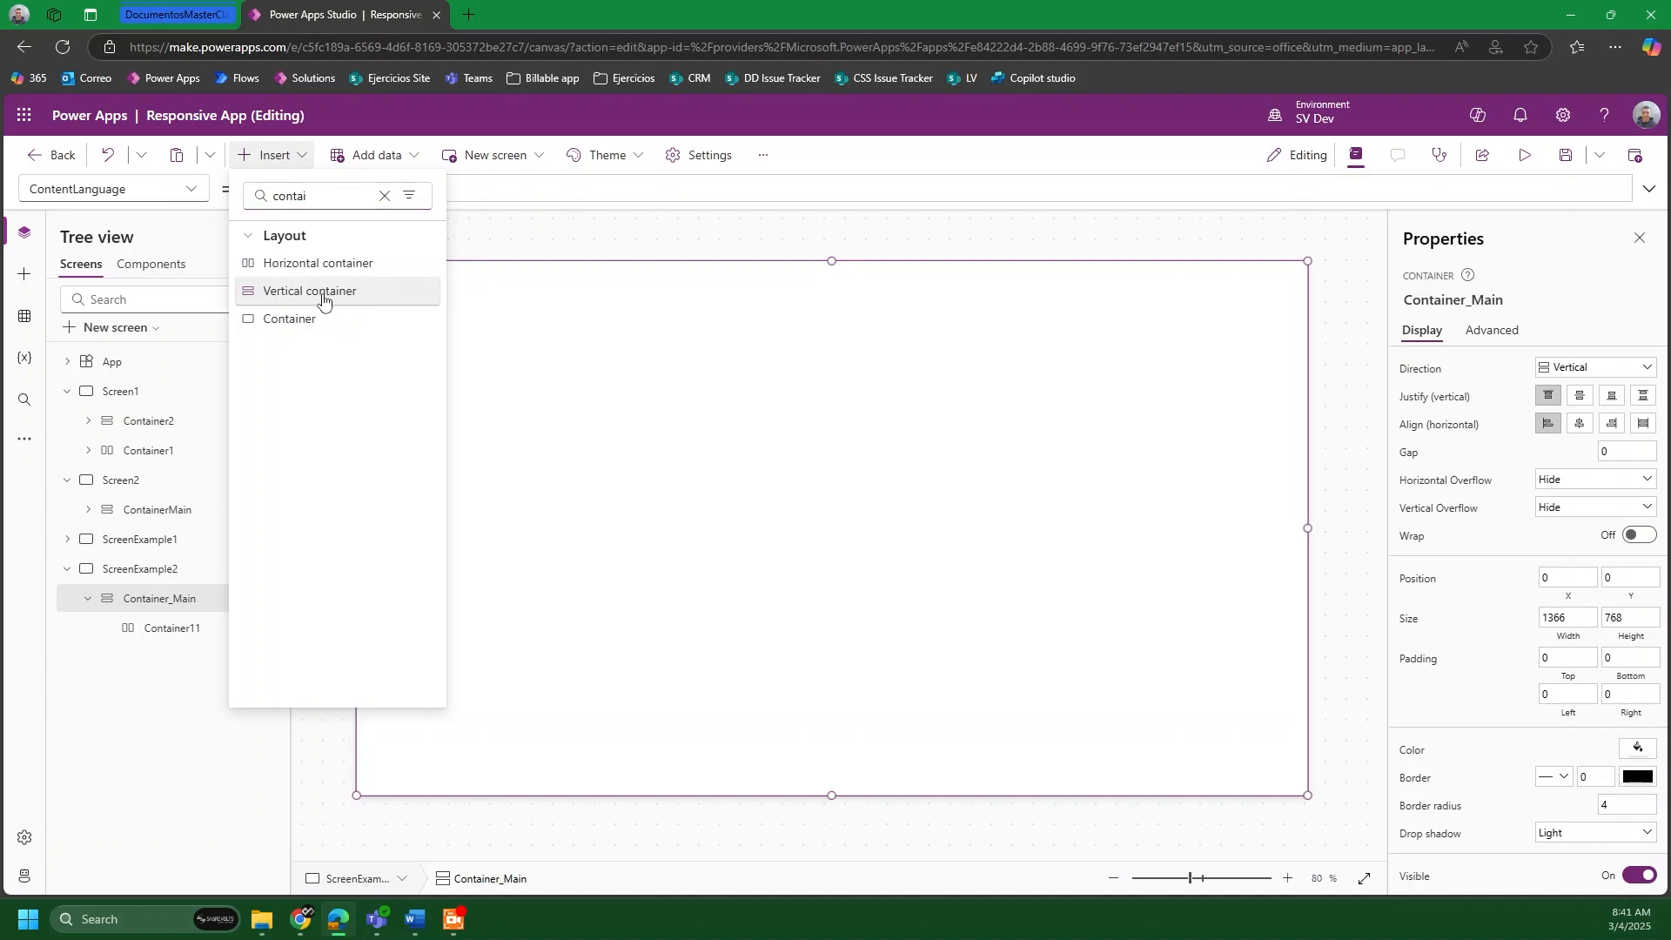
left_click(323, 293)
Step: Insert another horizontal container inside Container_Main as its third section and deselect it
left_click(186, 598)
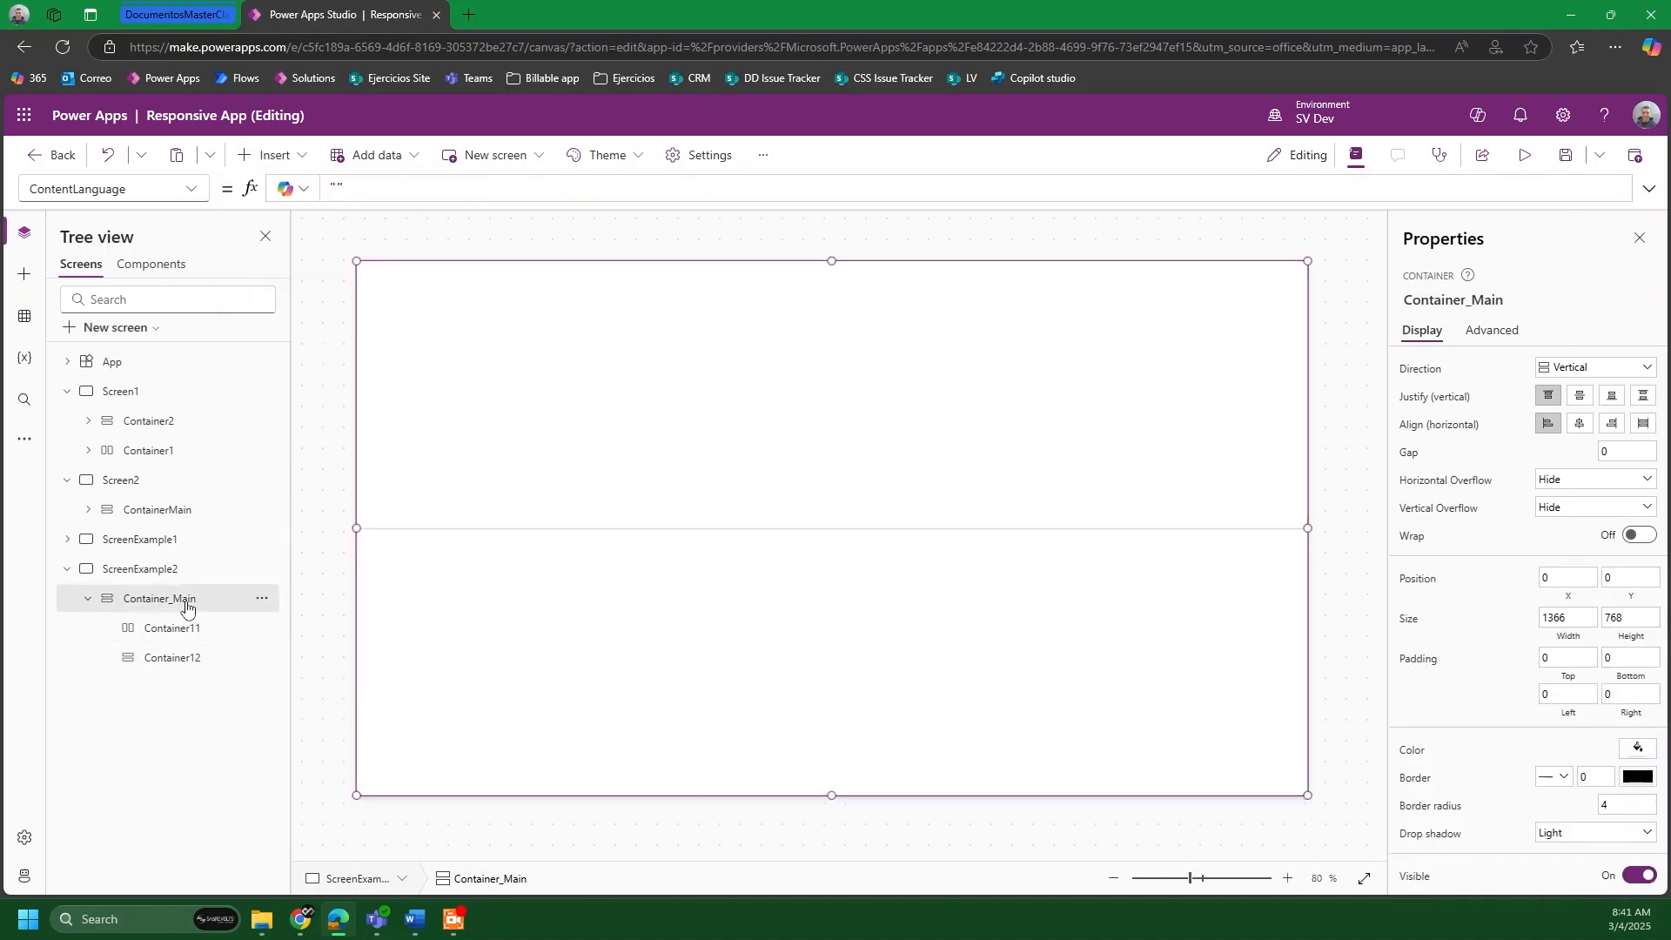
left_click(271, 155)
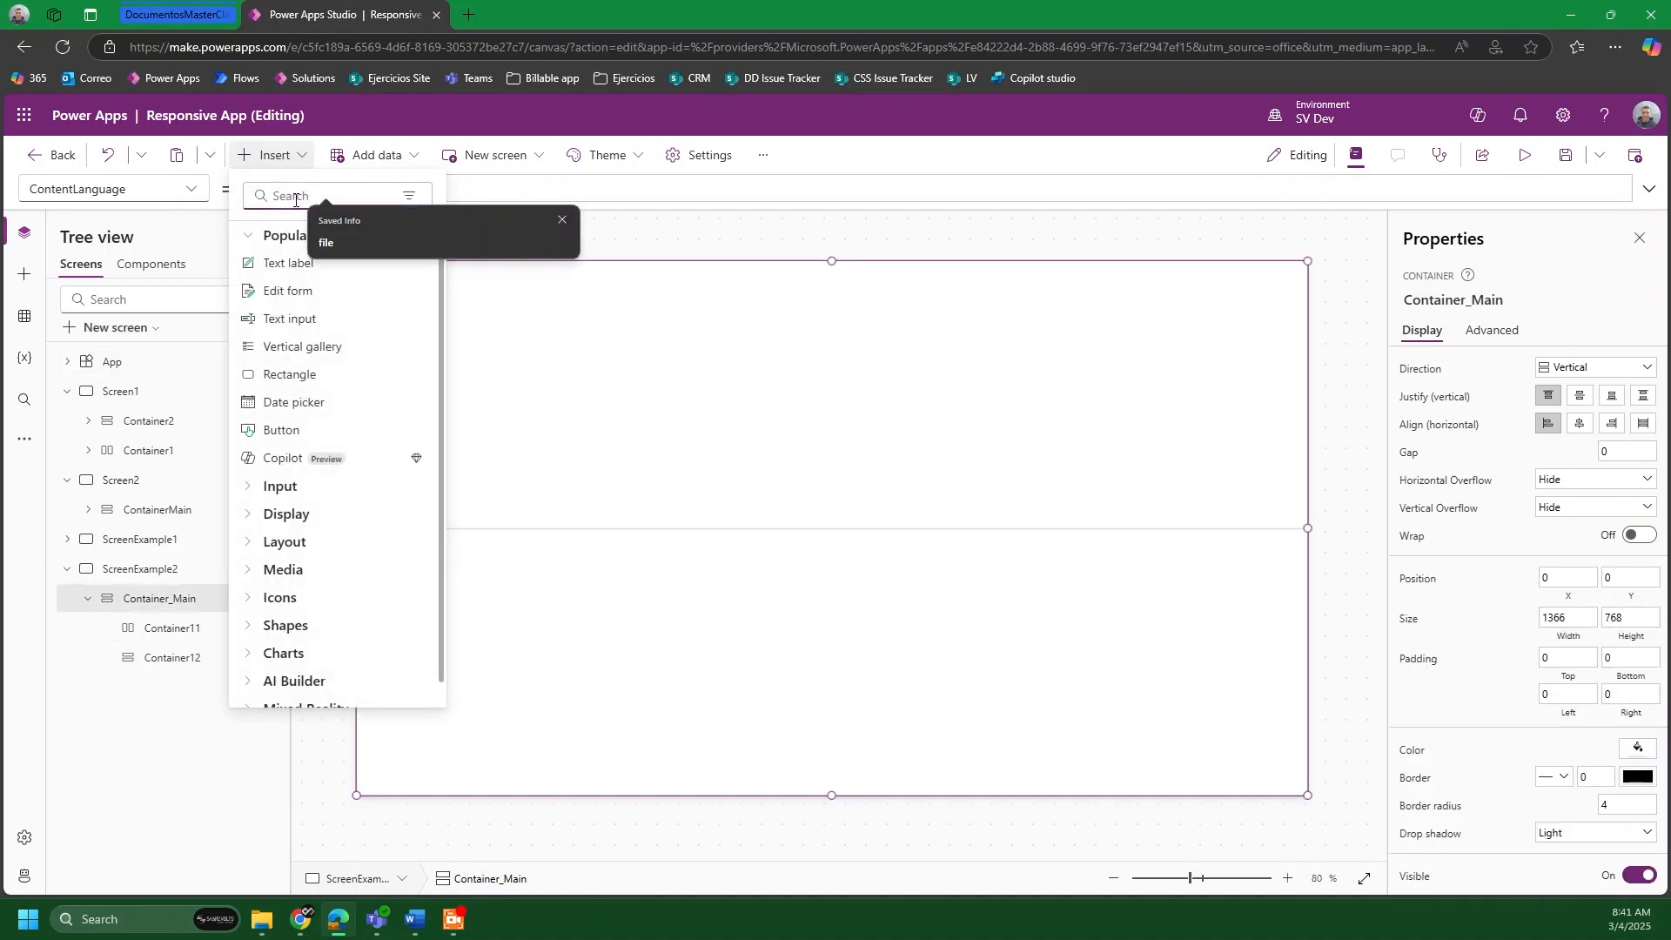
type("conta")
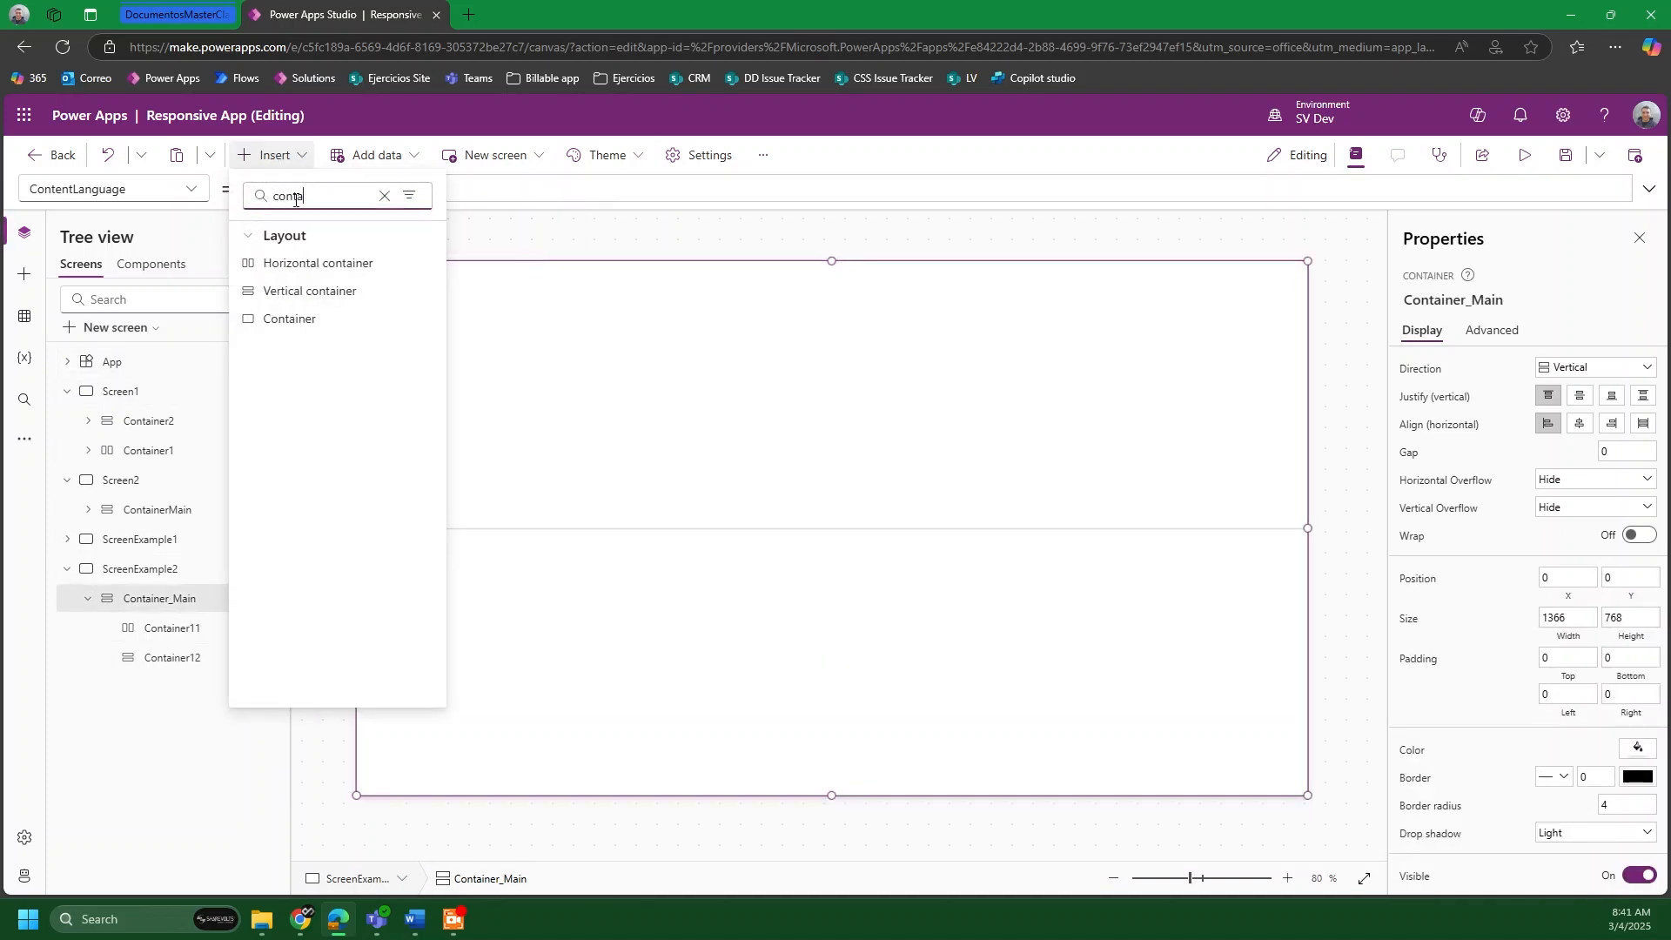
left_click(304, 263)
left_click(320, 578)
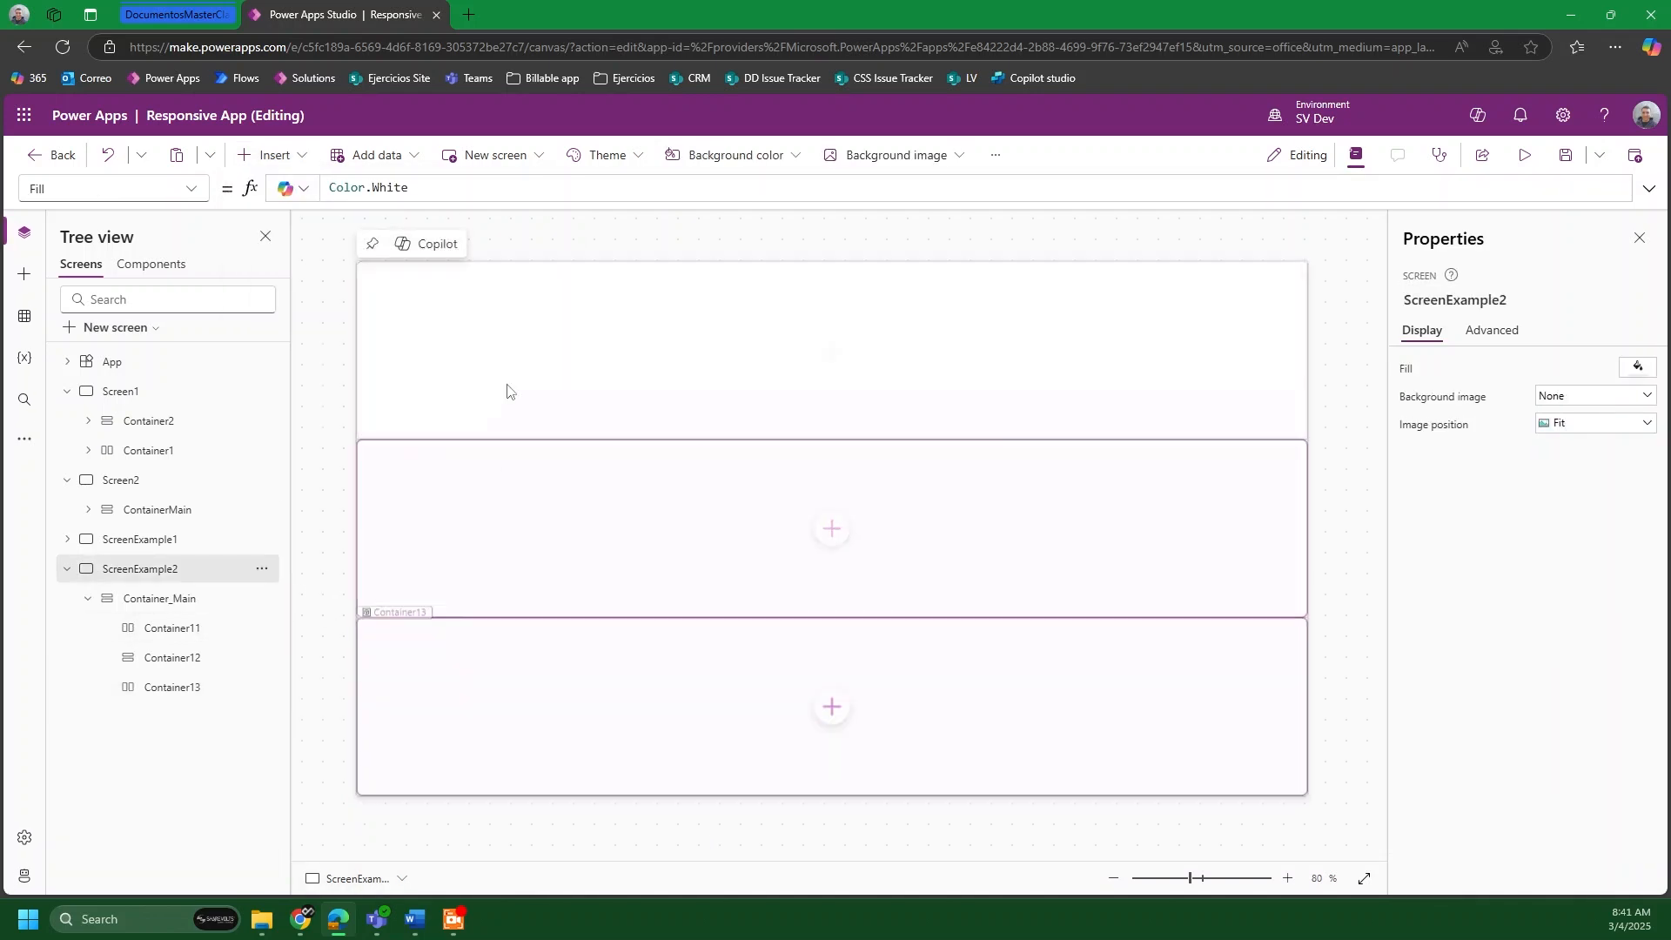
Step: Rename the upper horizontal container in Container_Main as ContainerHeader
left_click(190, 630)
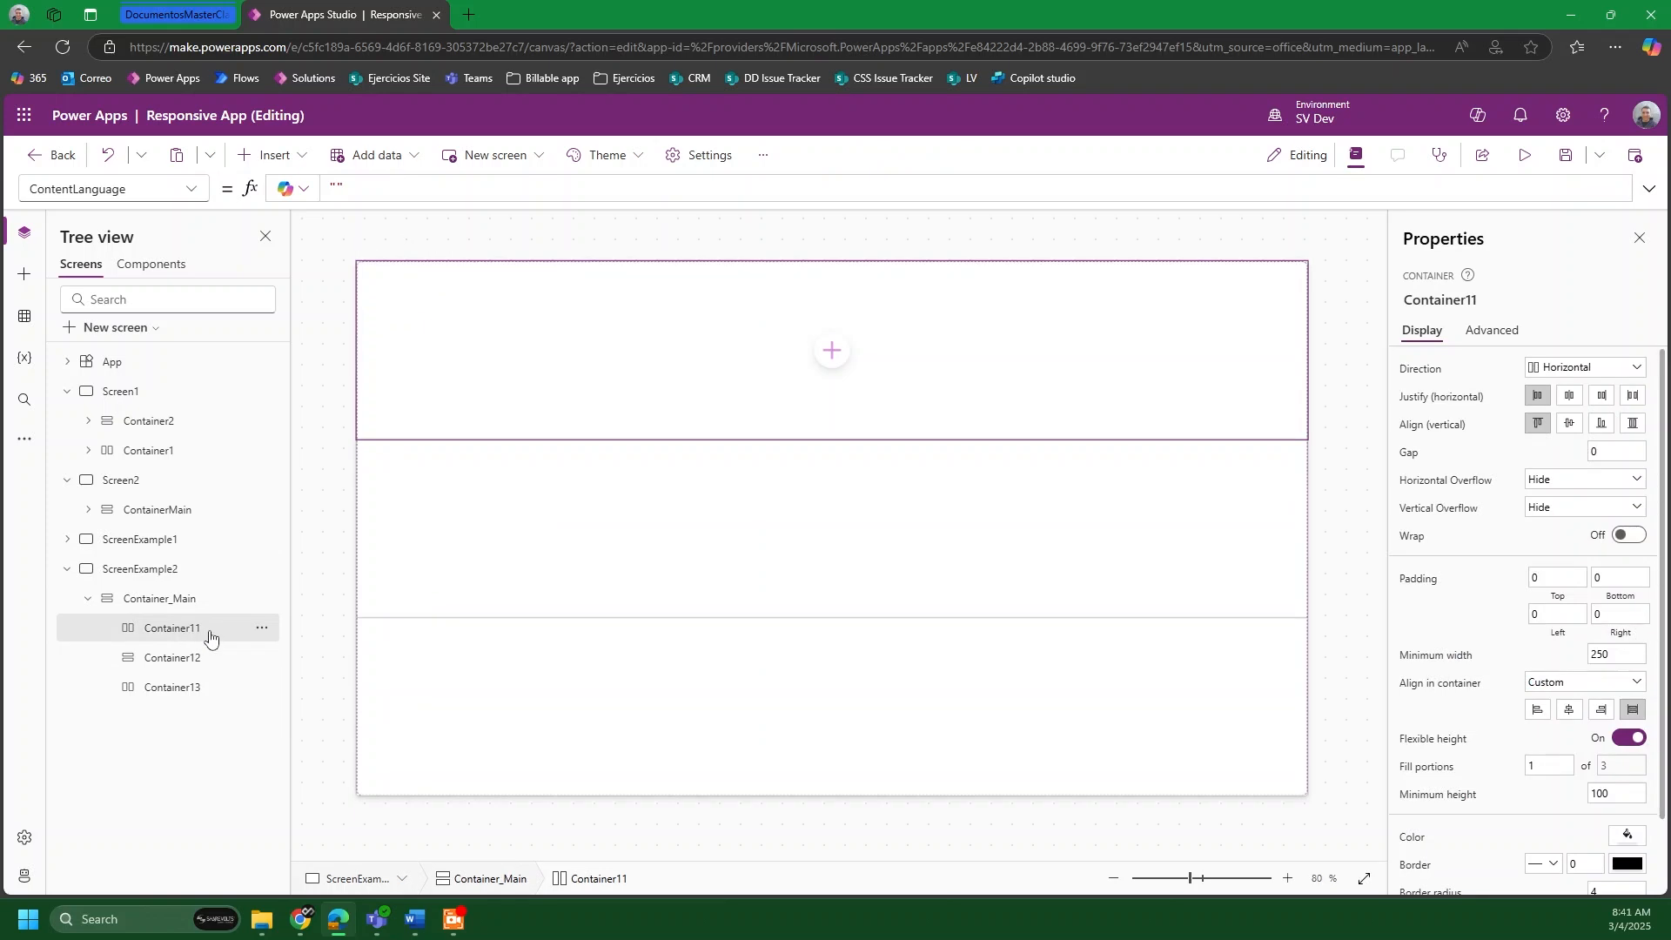
double_click(210, 633)
left_click(209, 629)
key("BackSpace")
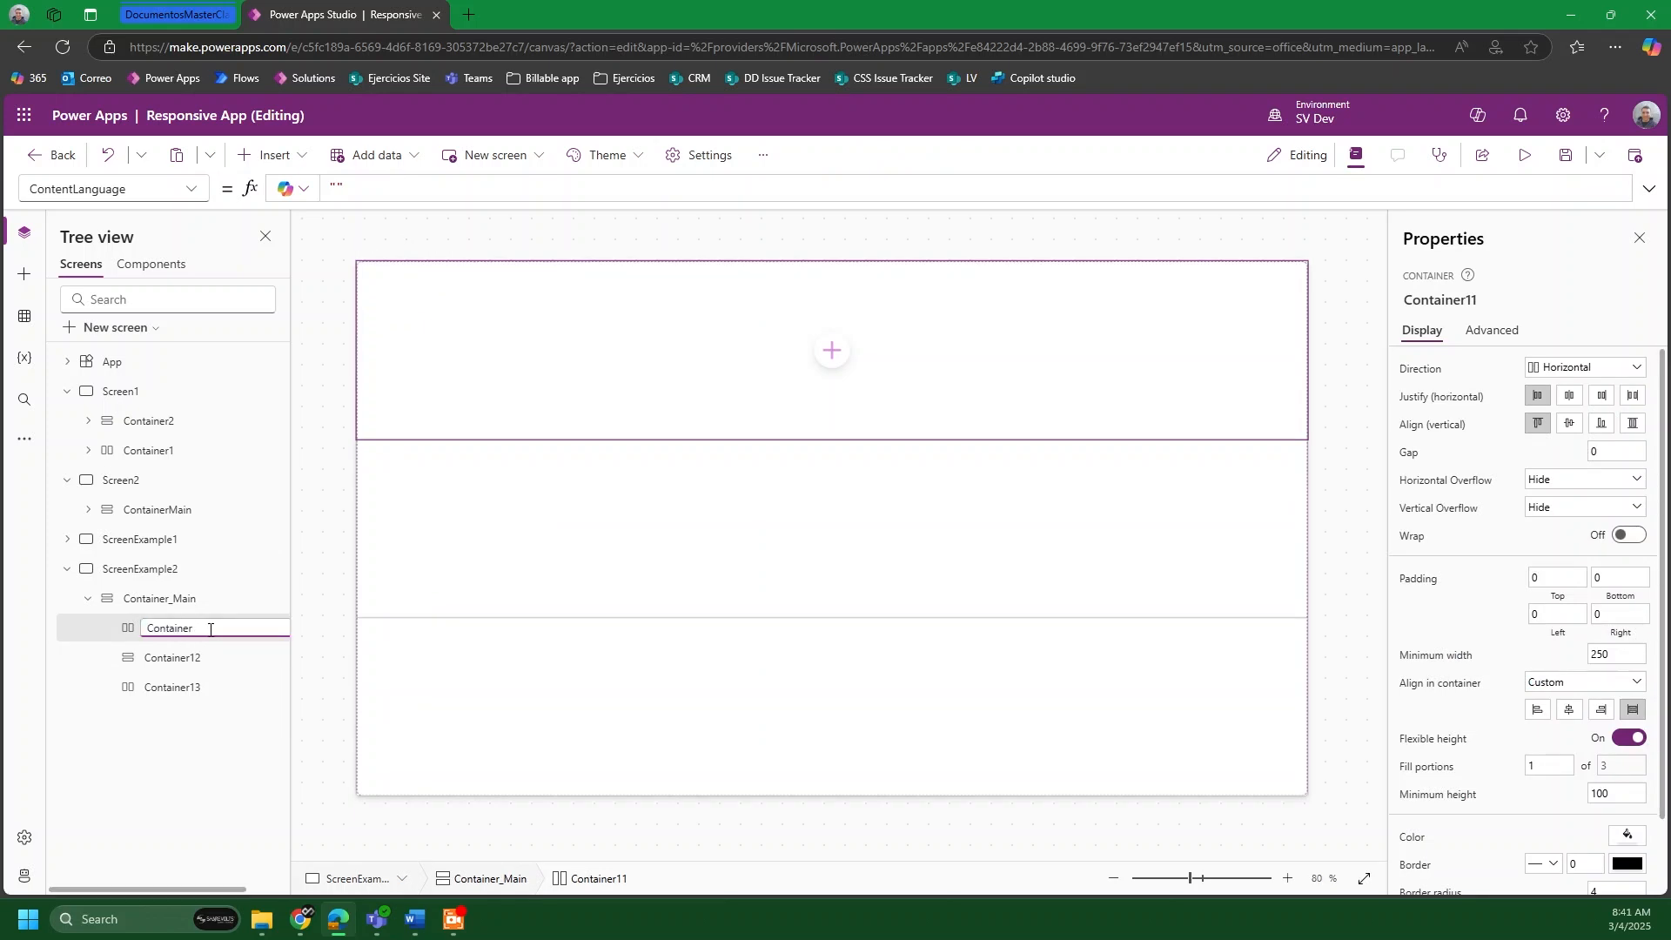
type("Header")
left_click(209, 735)
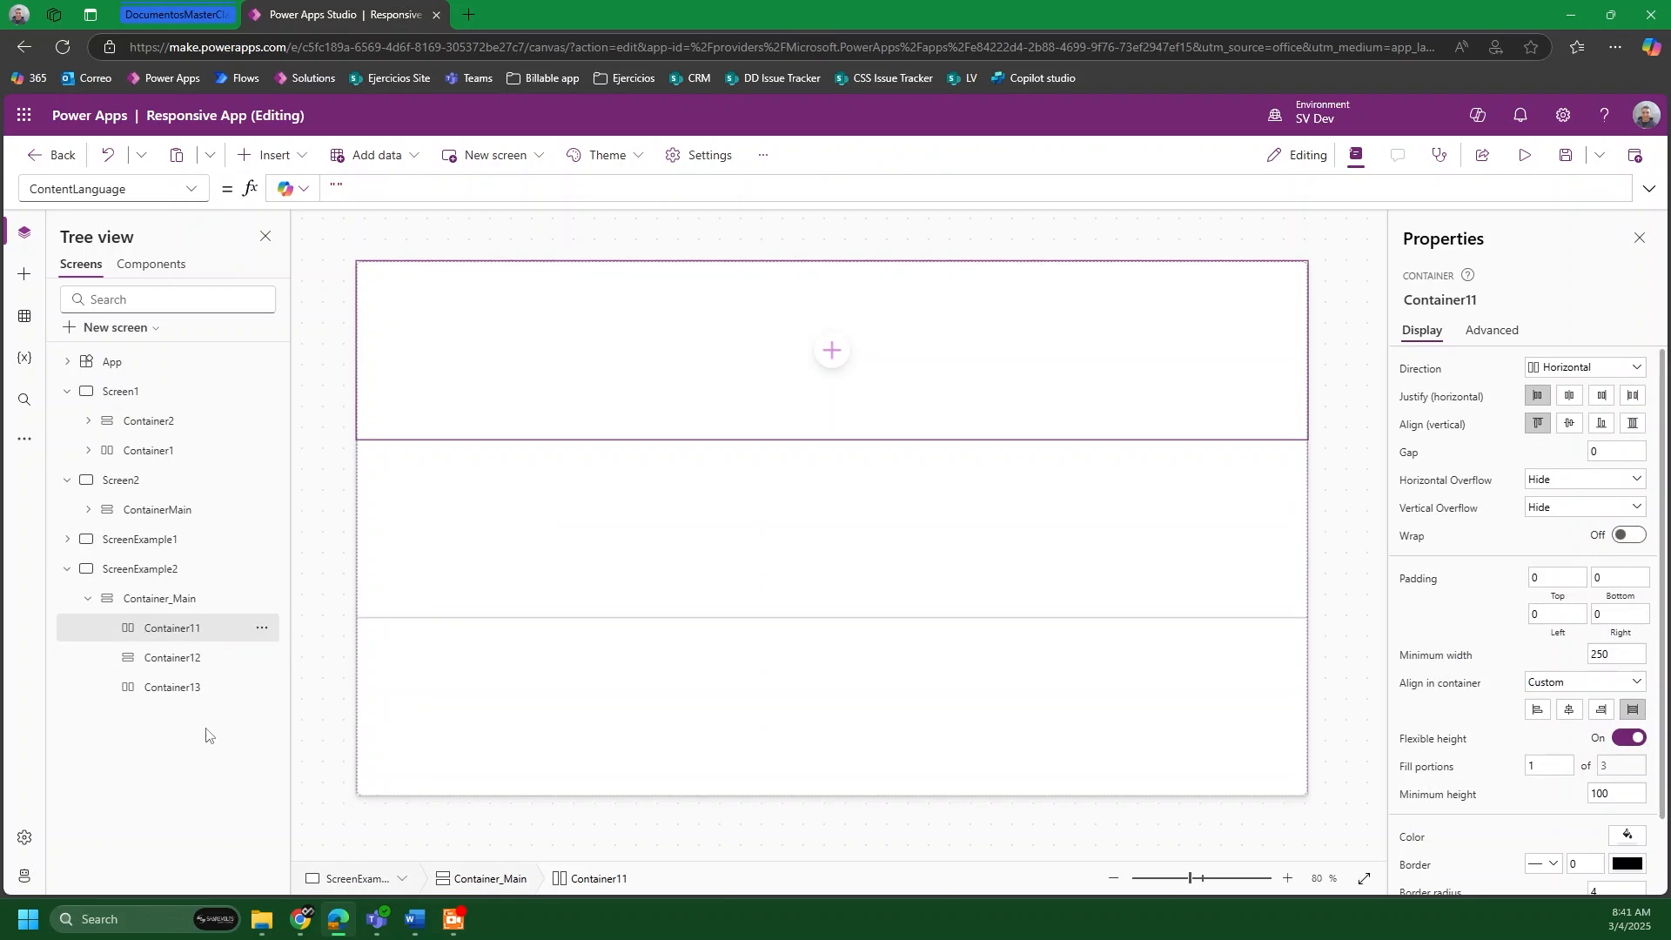
Step: Rename the middle vertical container in Container_Main as ContainerBody
double_click(212, 659)
left_click(215, 659)
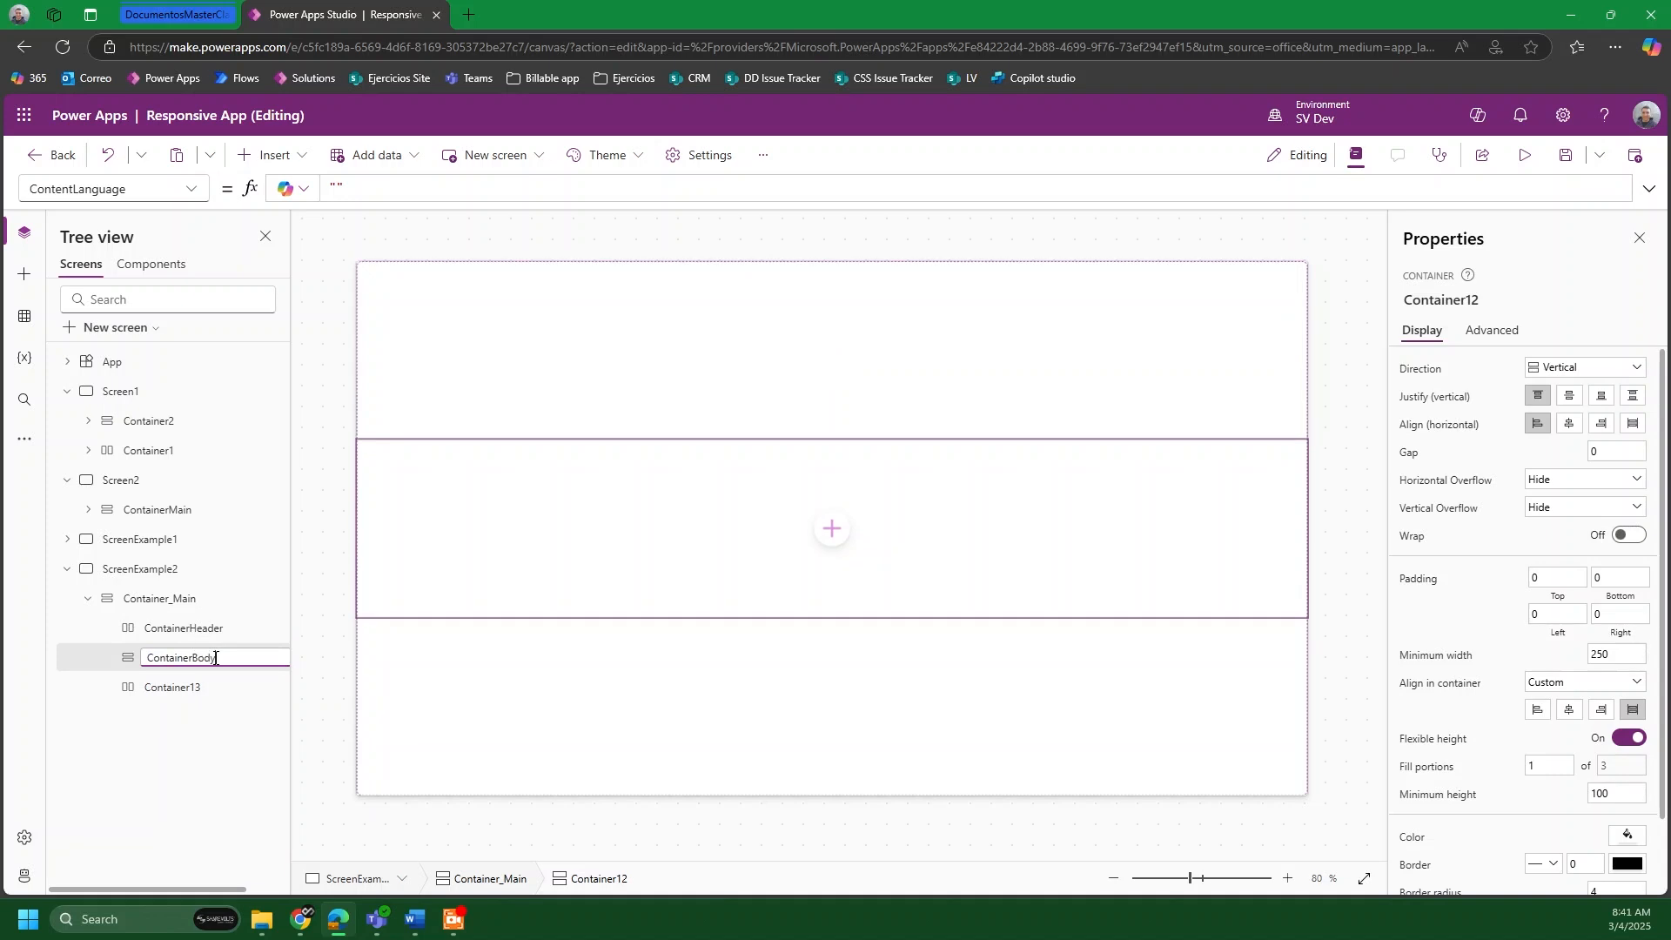
left_click(221, 797)
Step: Rename the lowest horizontal container in Container_Main as ContainerFooter
left_click(199, 684)
double_click(213, 685)
left_click(212, 685)
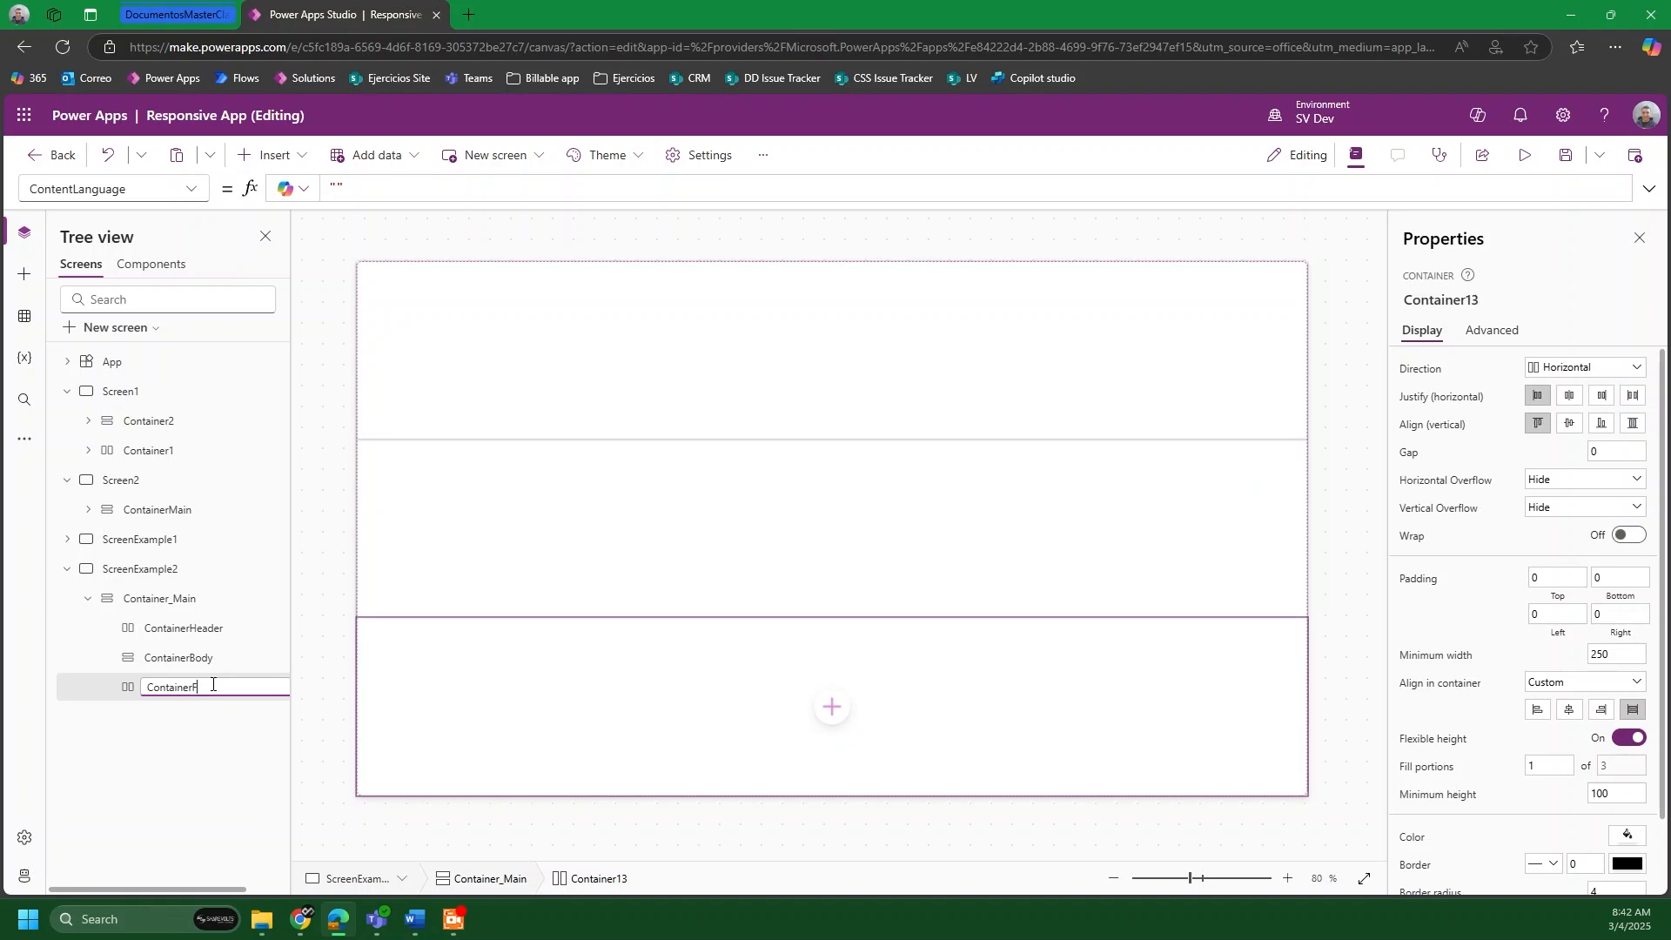
type("Footer")
left_click(201, 743)
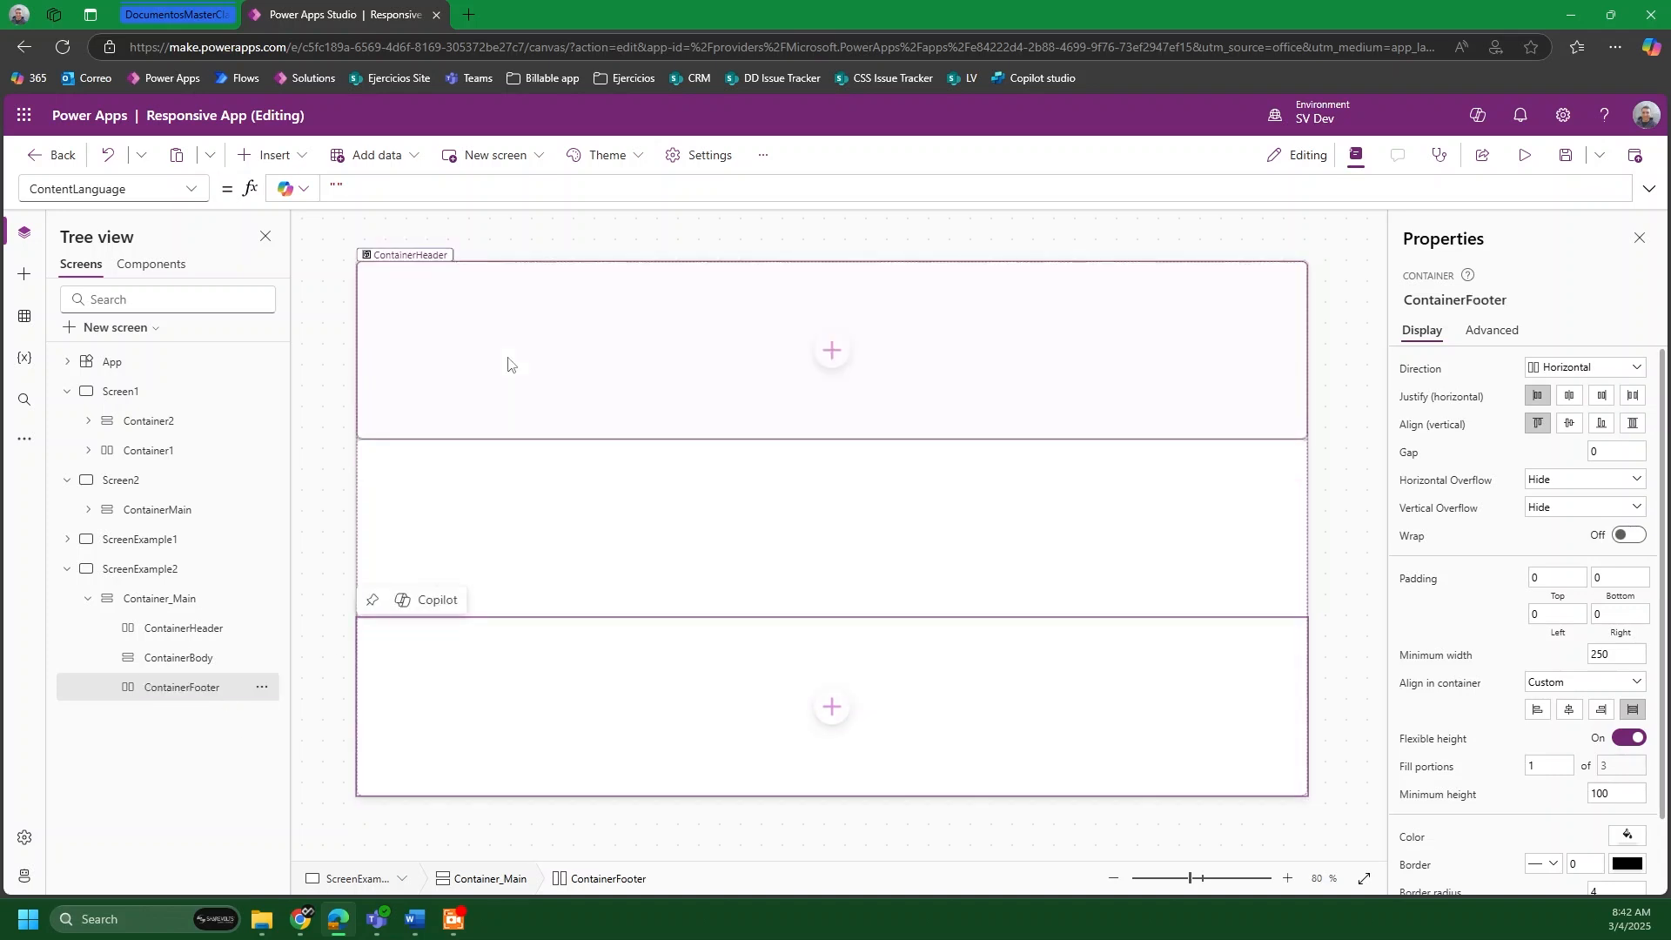
left_click(514, 364)
left_click(344, 473)
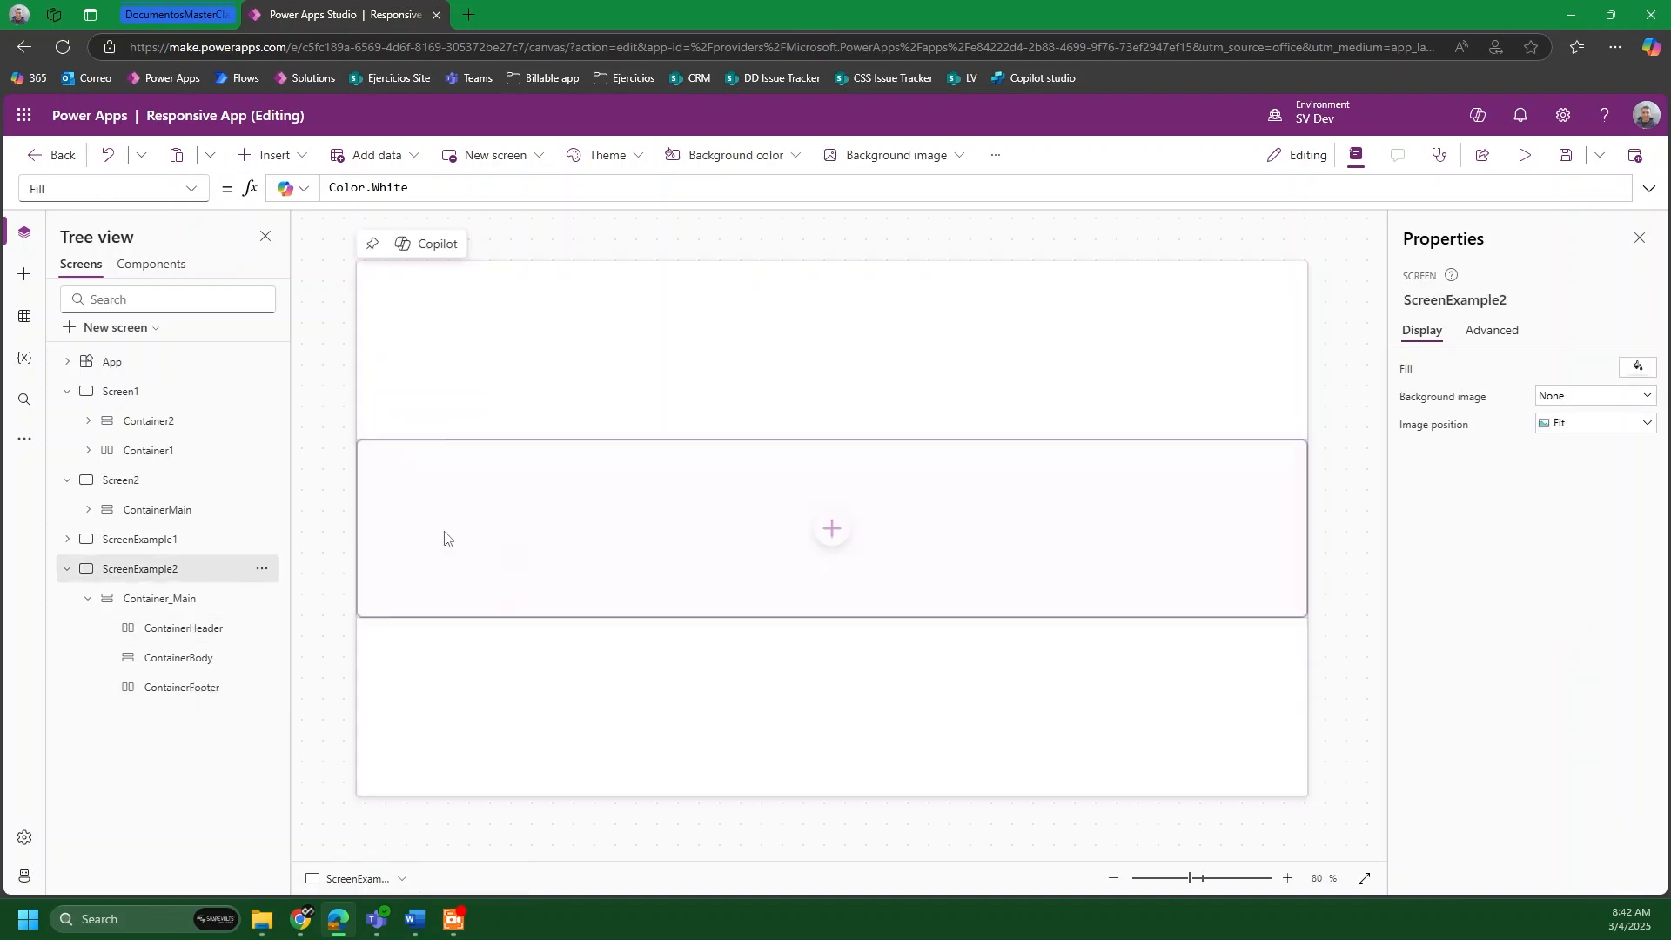
left_click(499, 544)
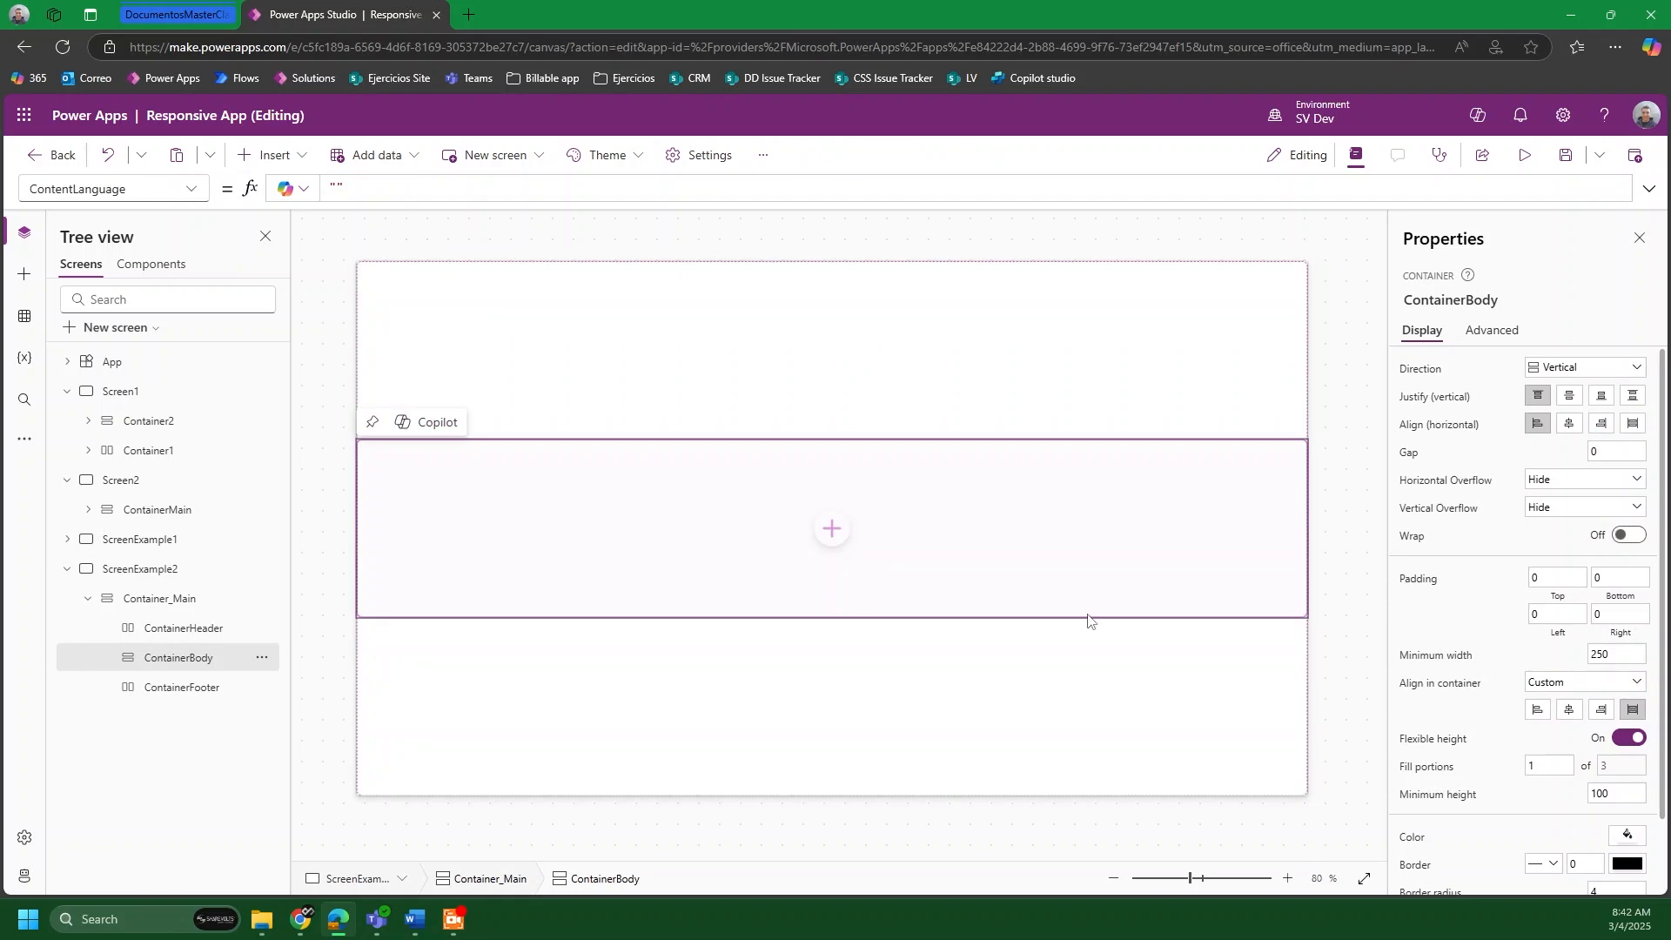
left_click(752, 413)
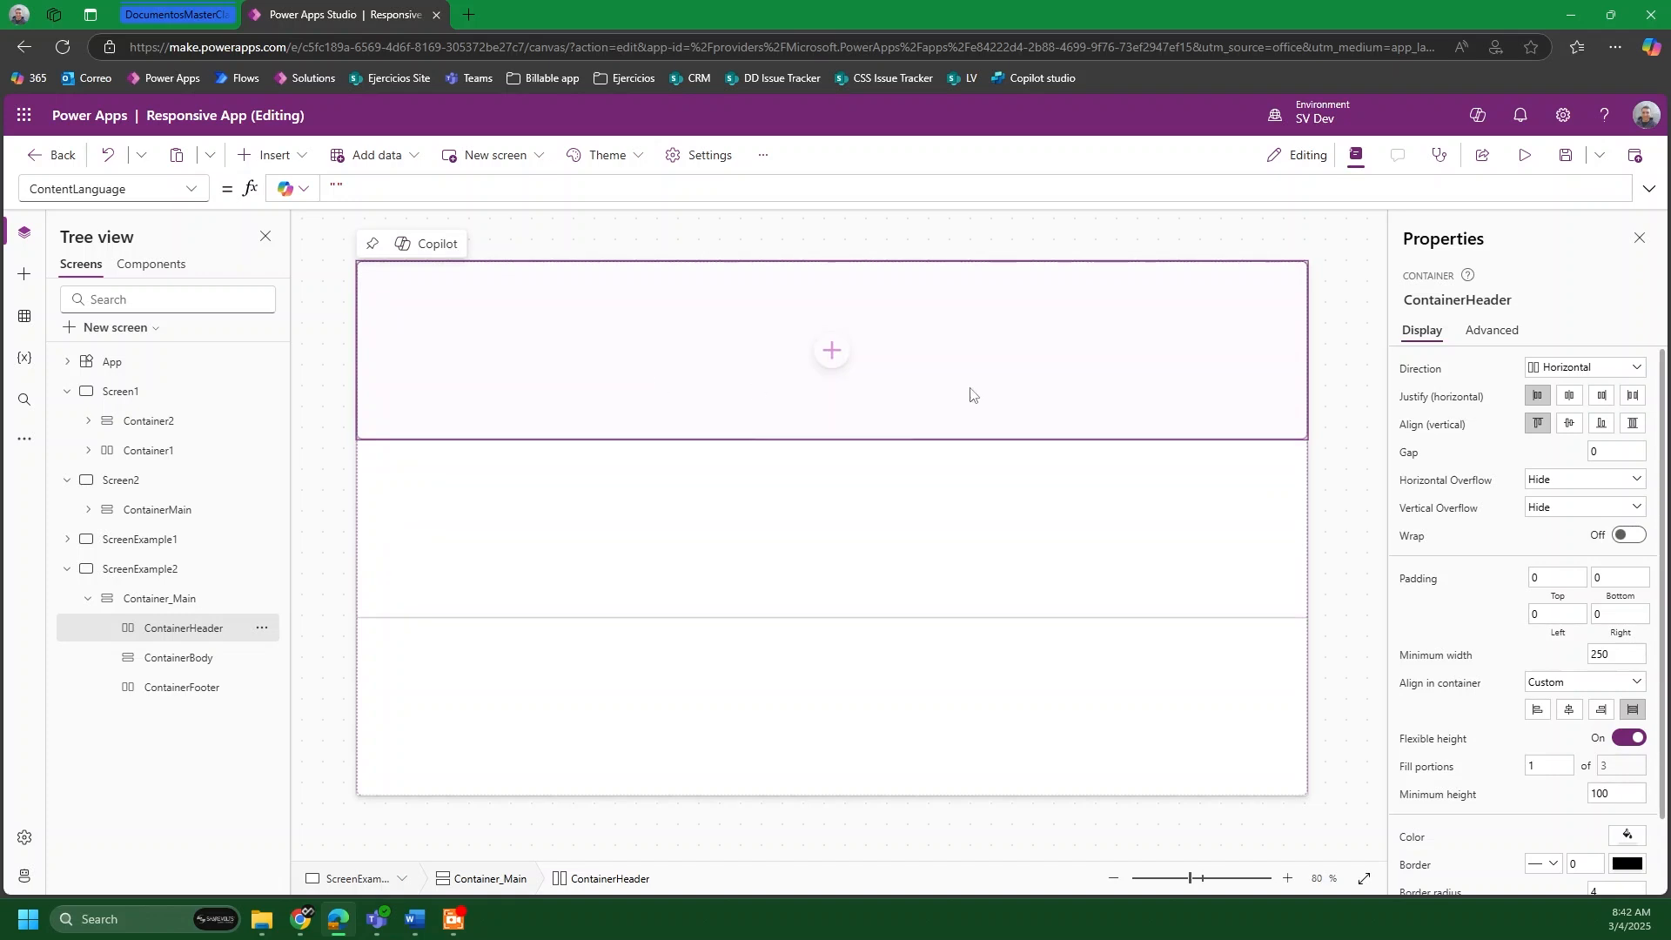
left_click(1362, 374)
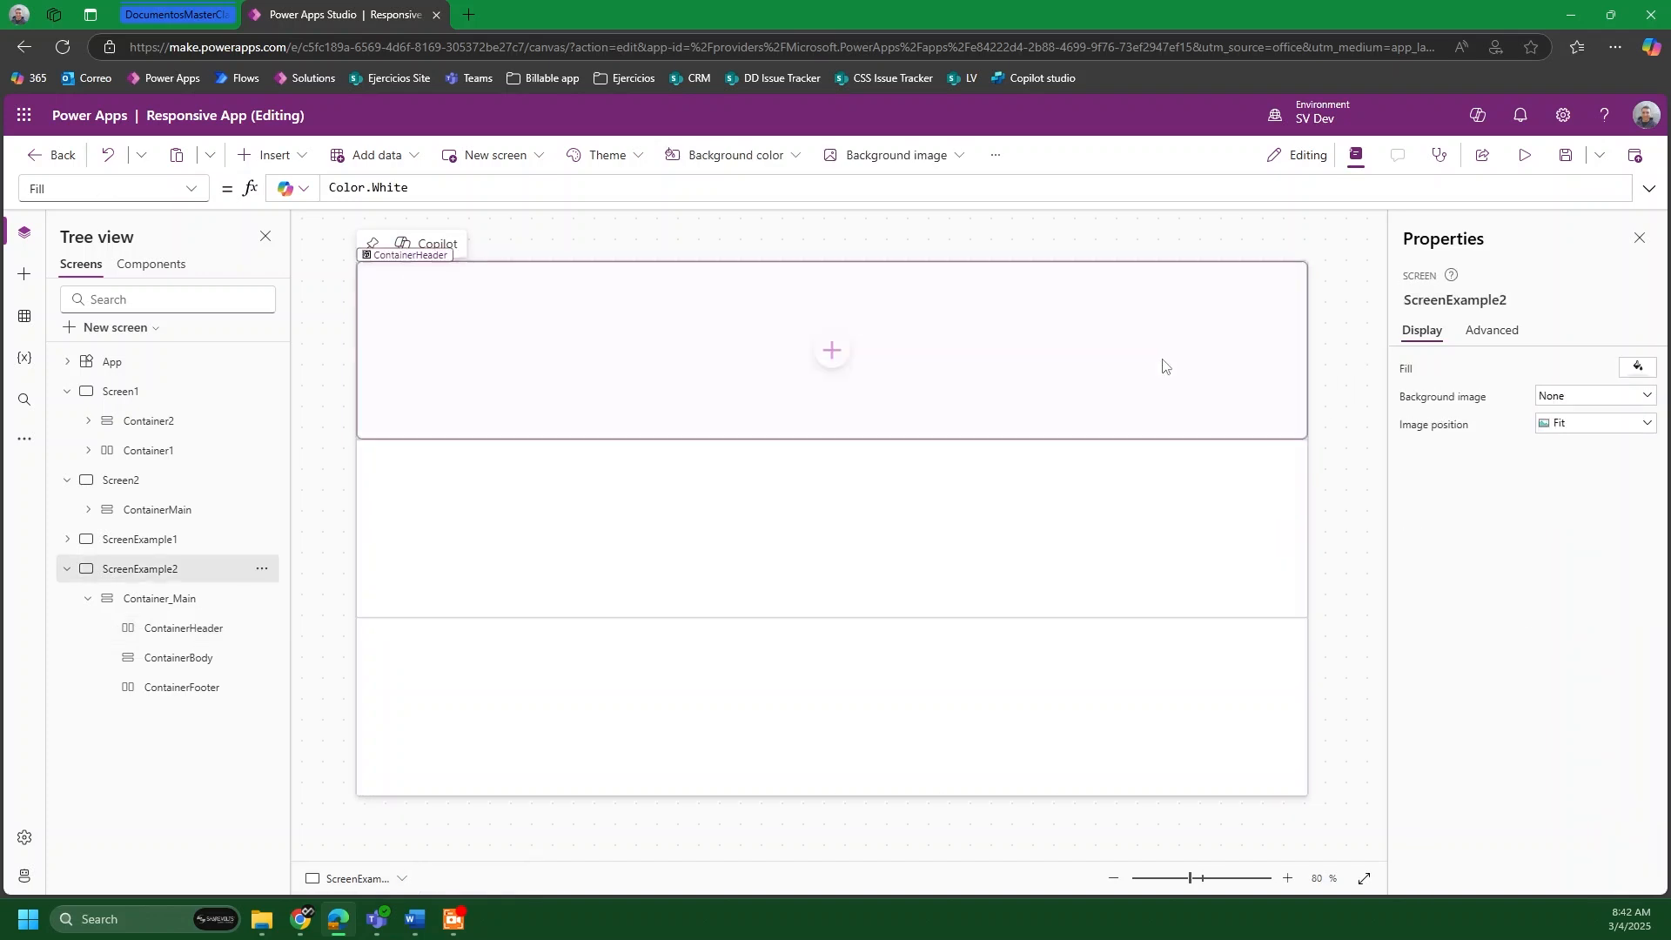
left_click(1163, 363)
Step: Try fill portions of 5, 6 and 7 for ContainerBody's flexible height and settle on 6
left_click(1196, 494)
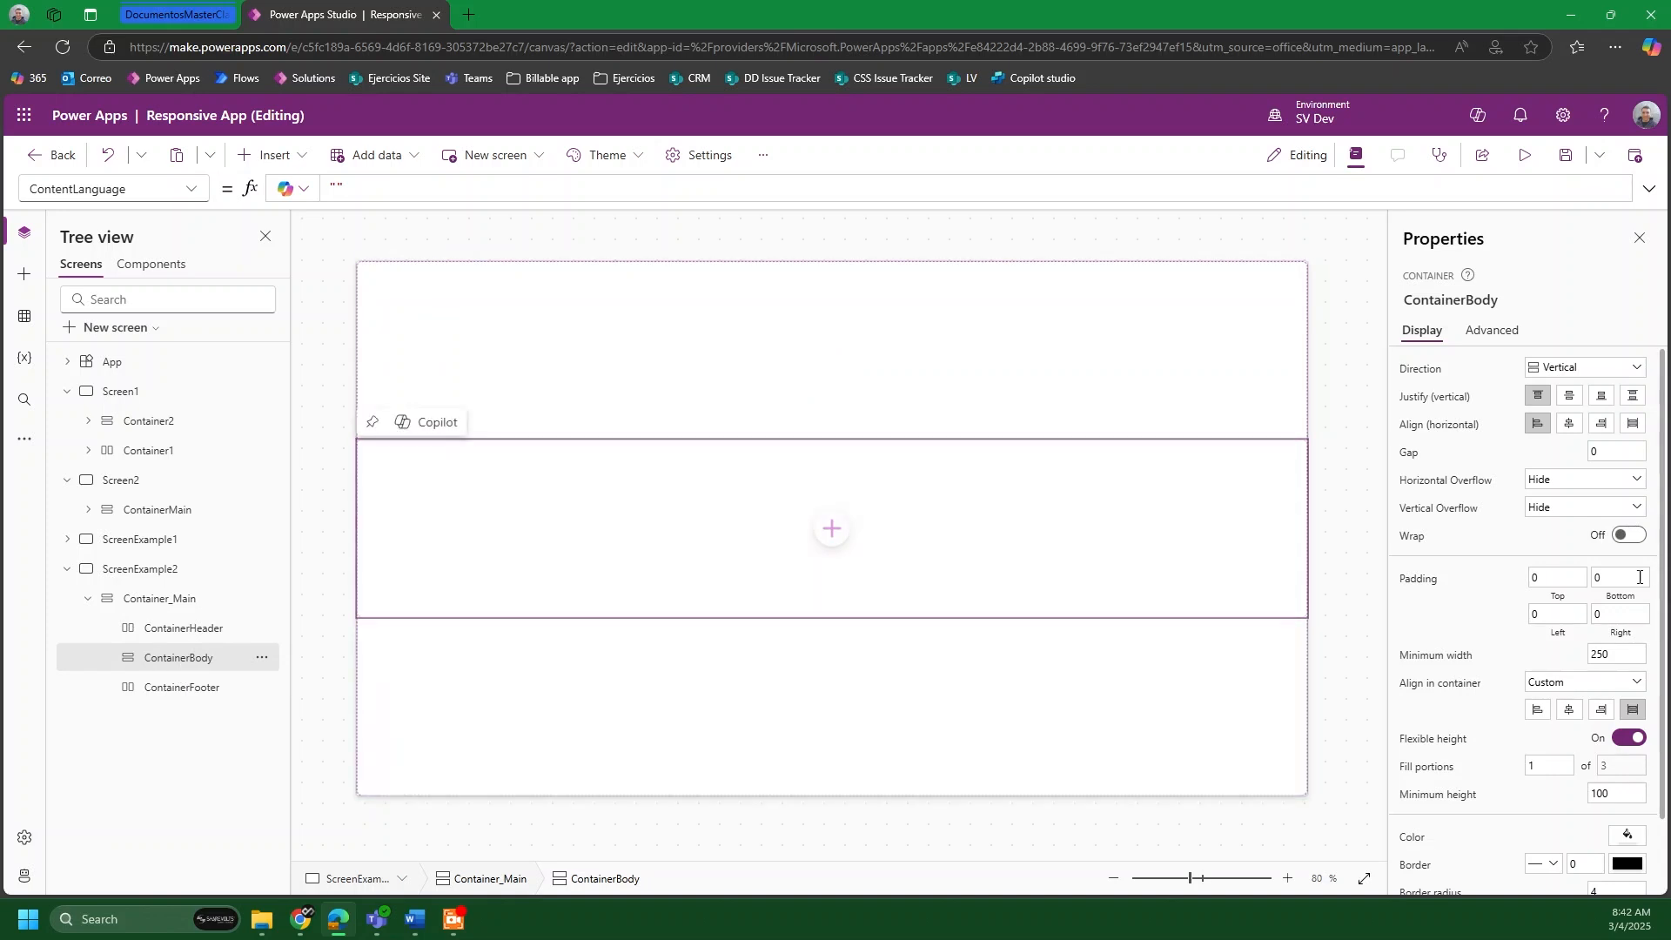
scroll(1532, 576, "down", 1)
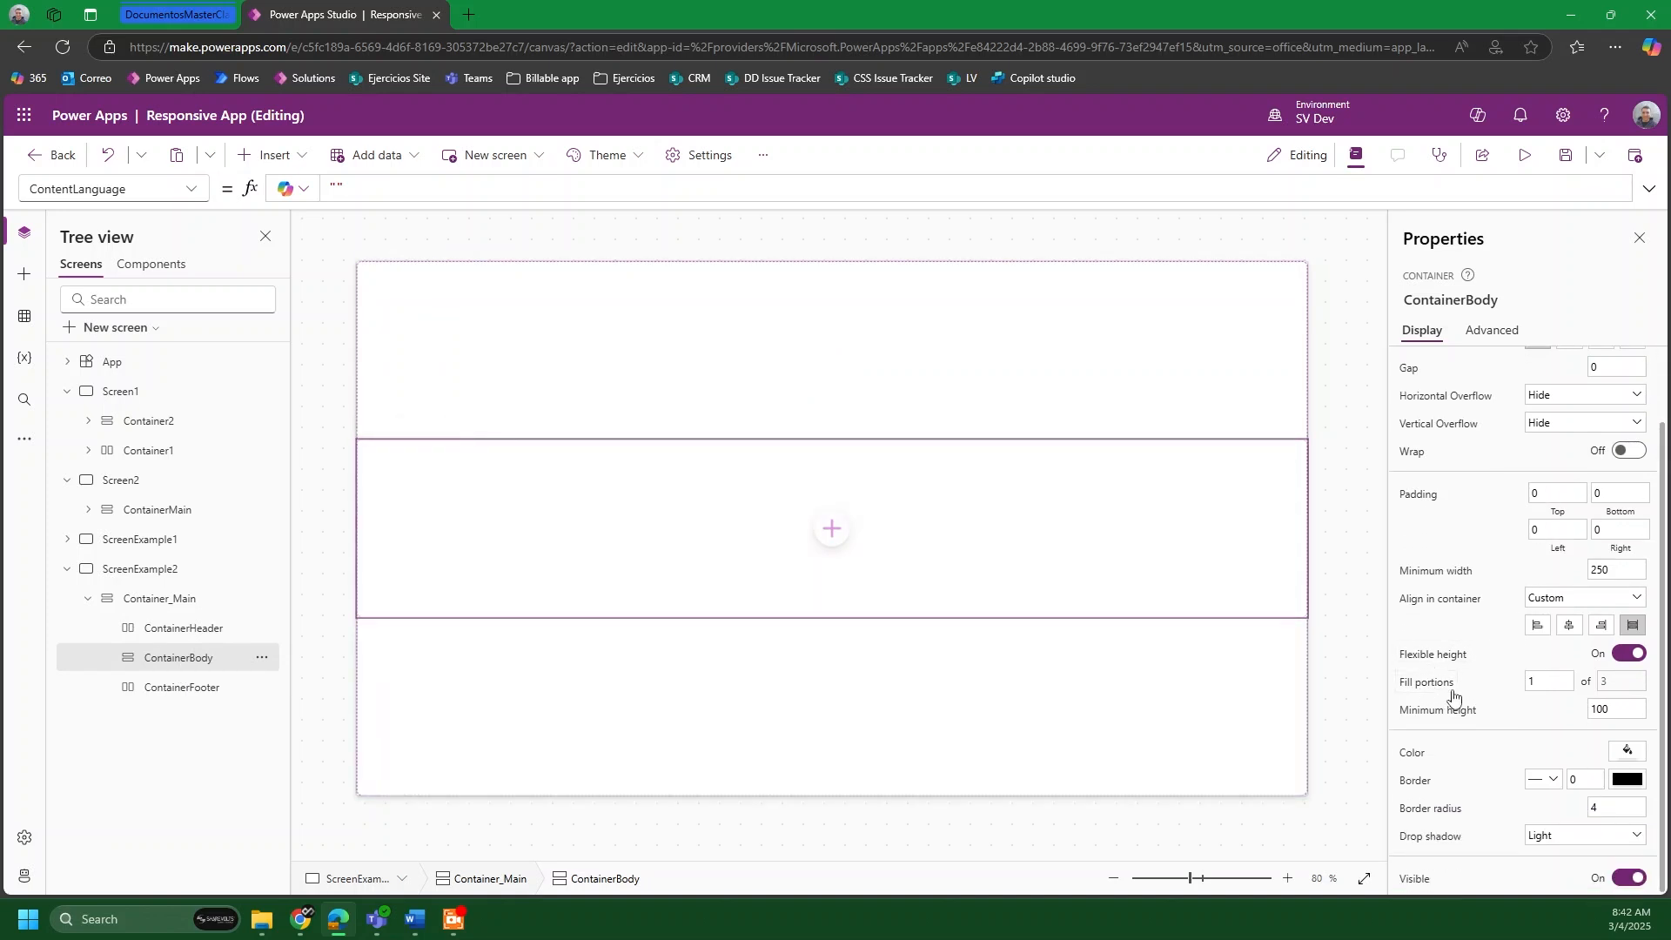
left_click(1559, 683)
key("Return")
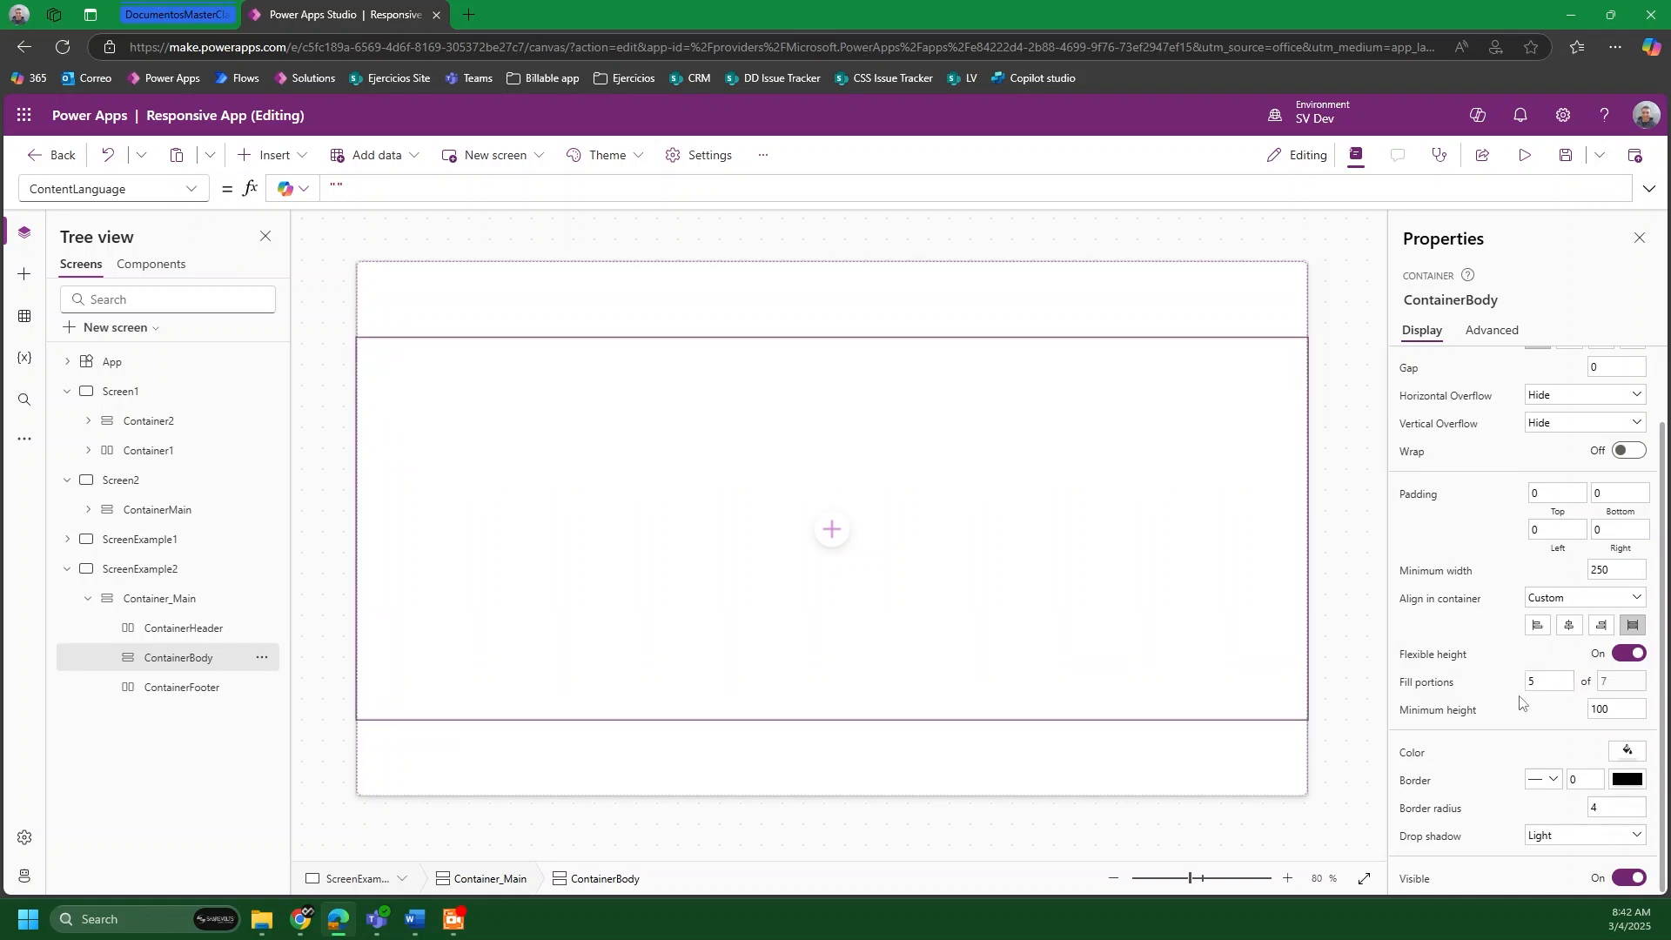
left_click(1453, 684)
type("7")
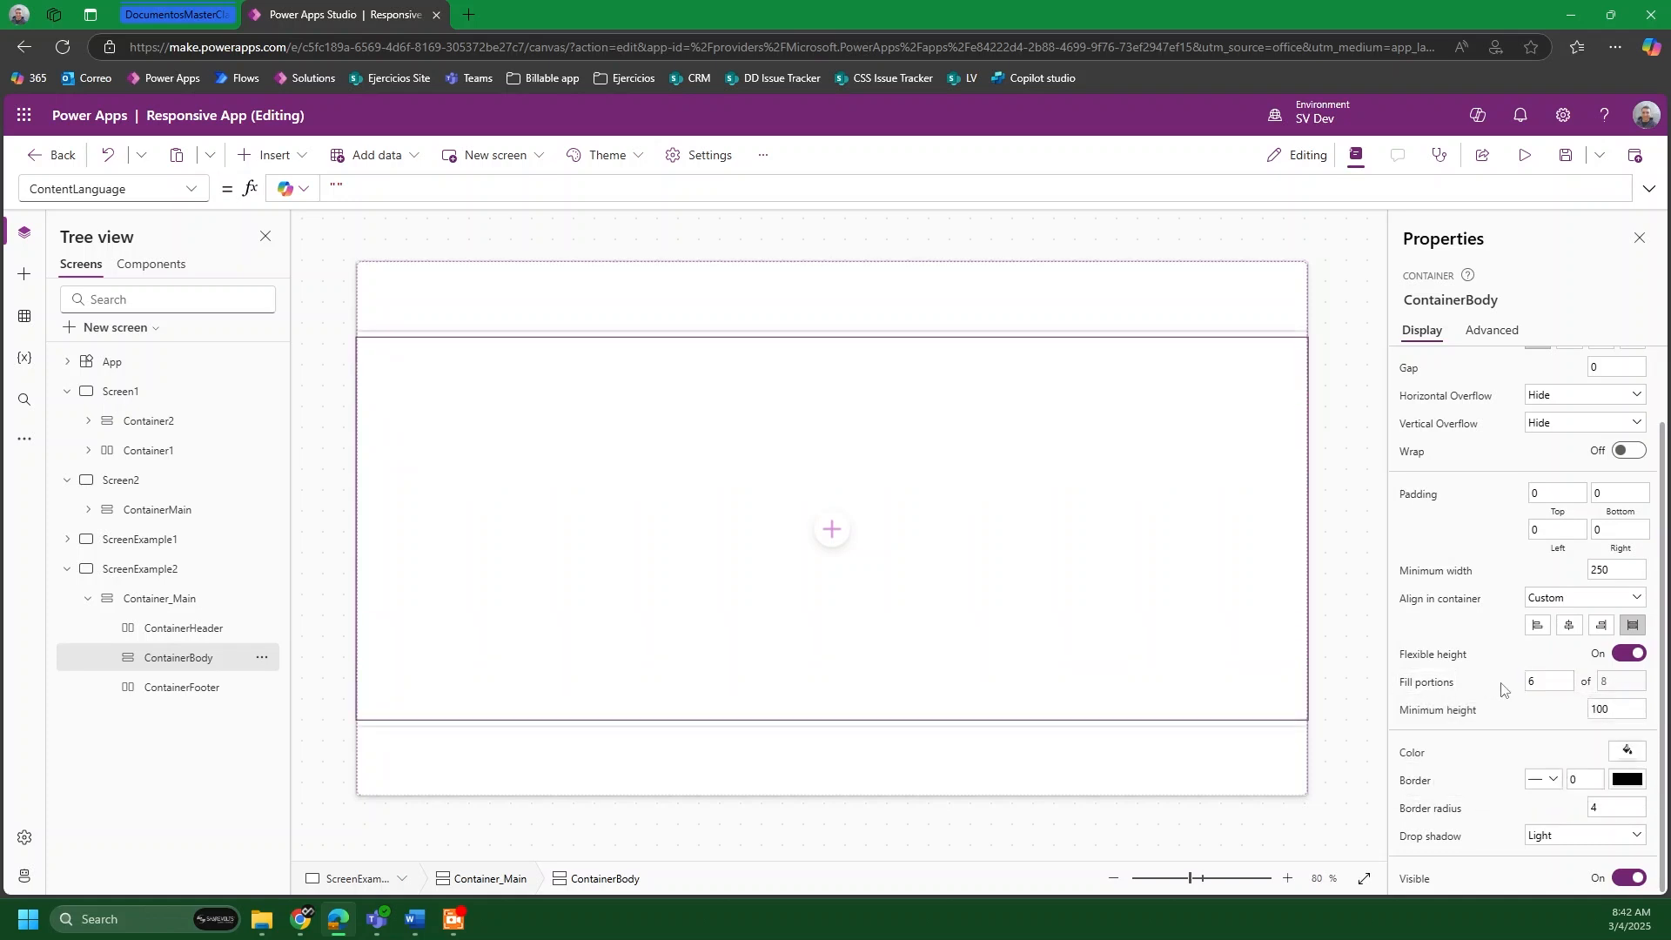
left_click(1490, 678)
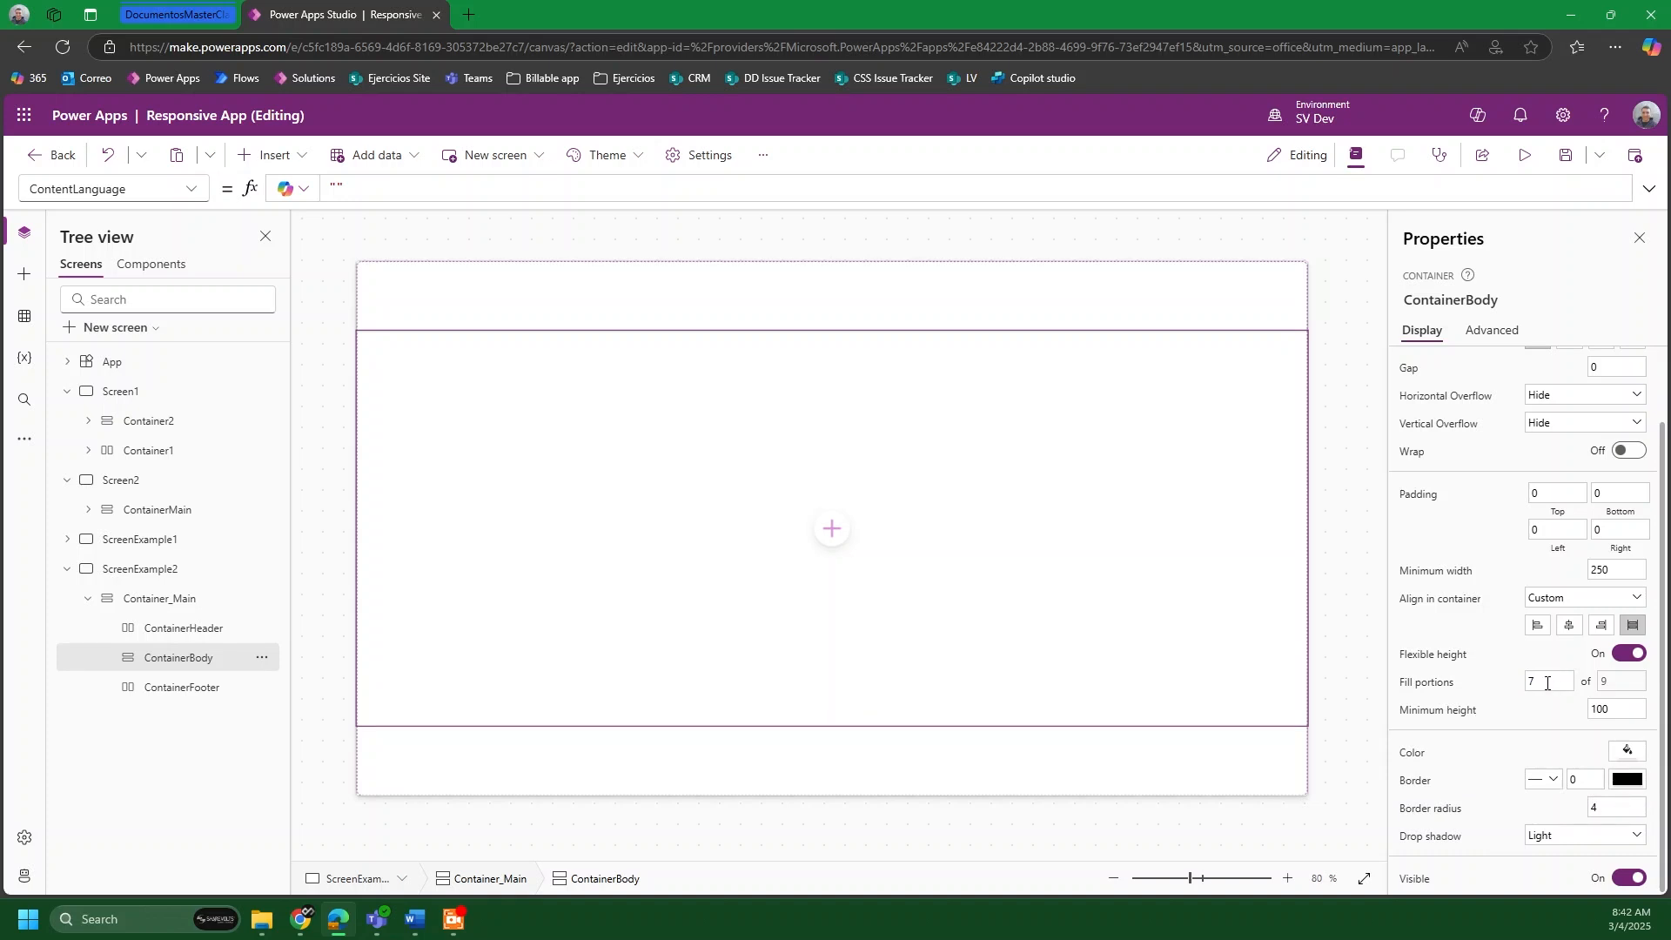
left_click(1548, 684)
type("6")
left_click(1491, 682)
left_click(1532, 683)
type("7")
left_click(1511, 678)
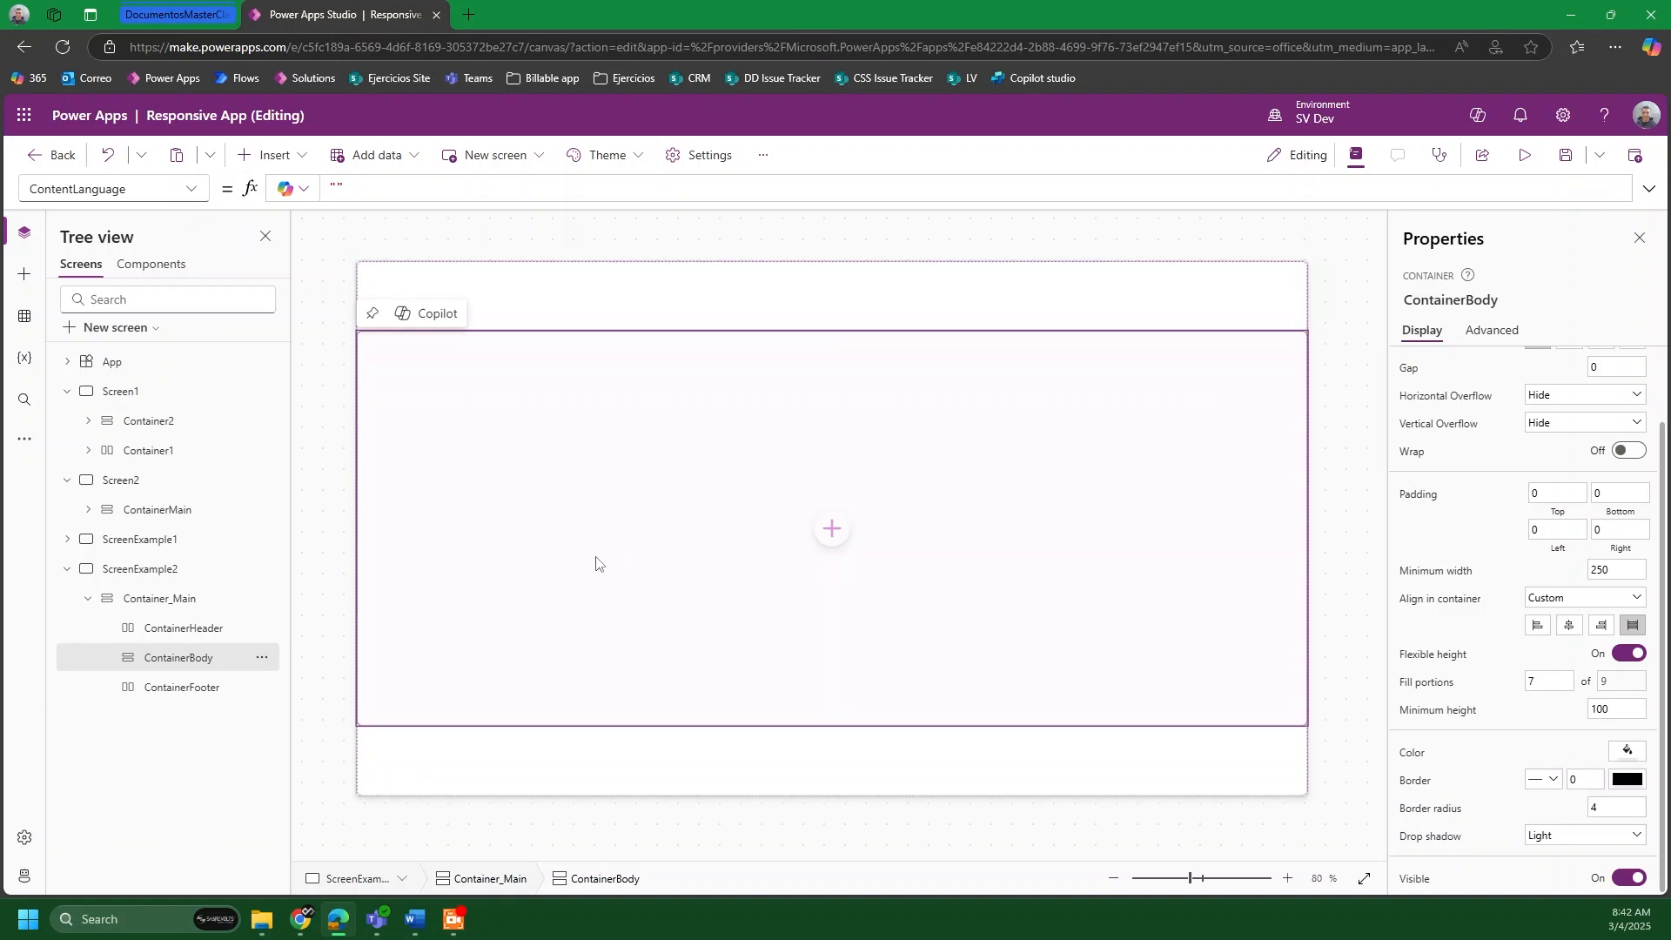
left_click(1539, 682)
type("6")
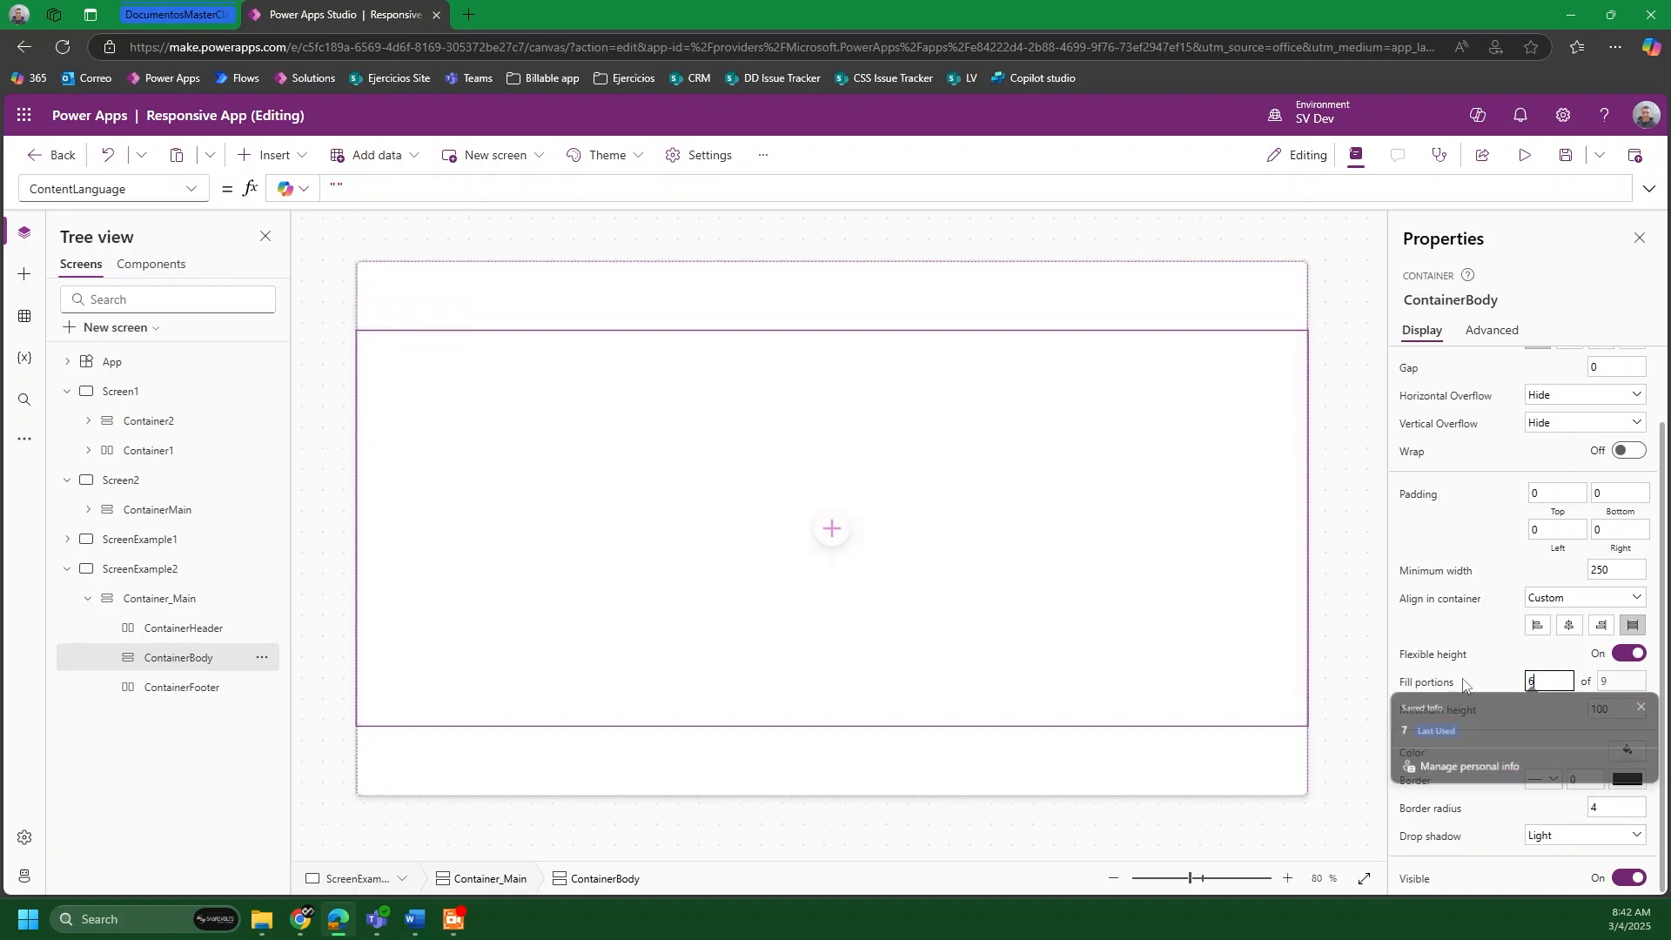
Step: Set ContainerHeader's minimum height to 80
left_click(1084, 317)
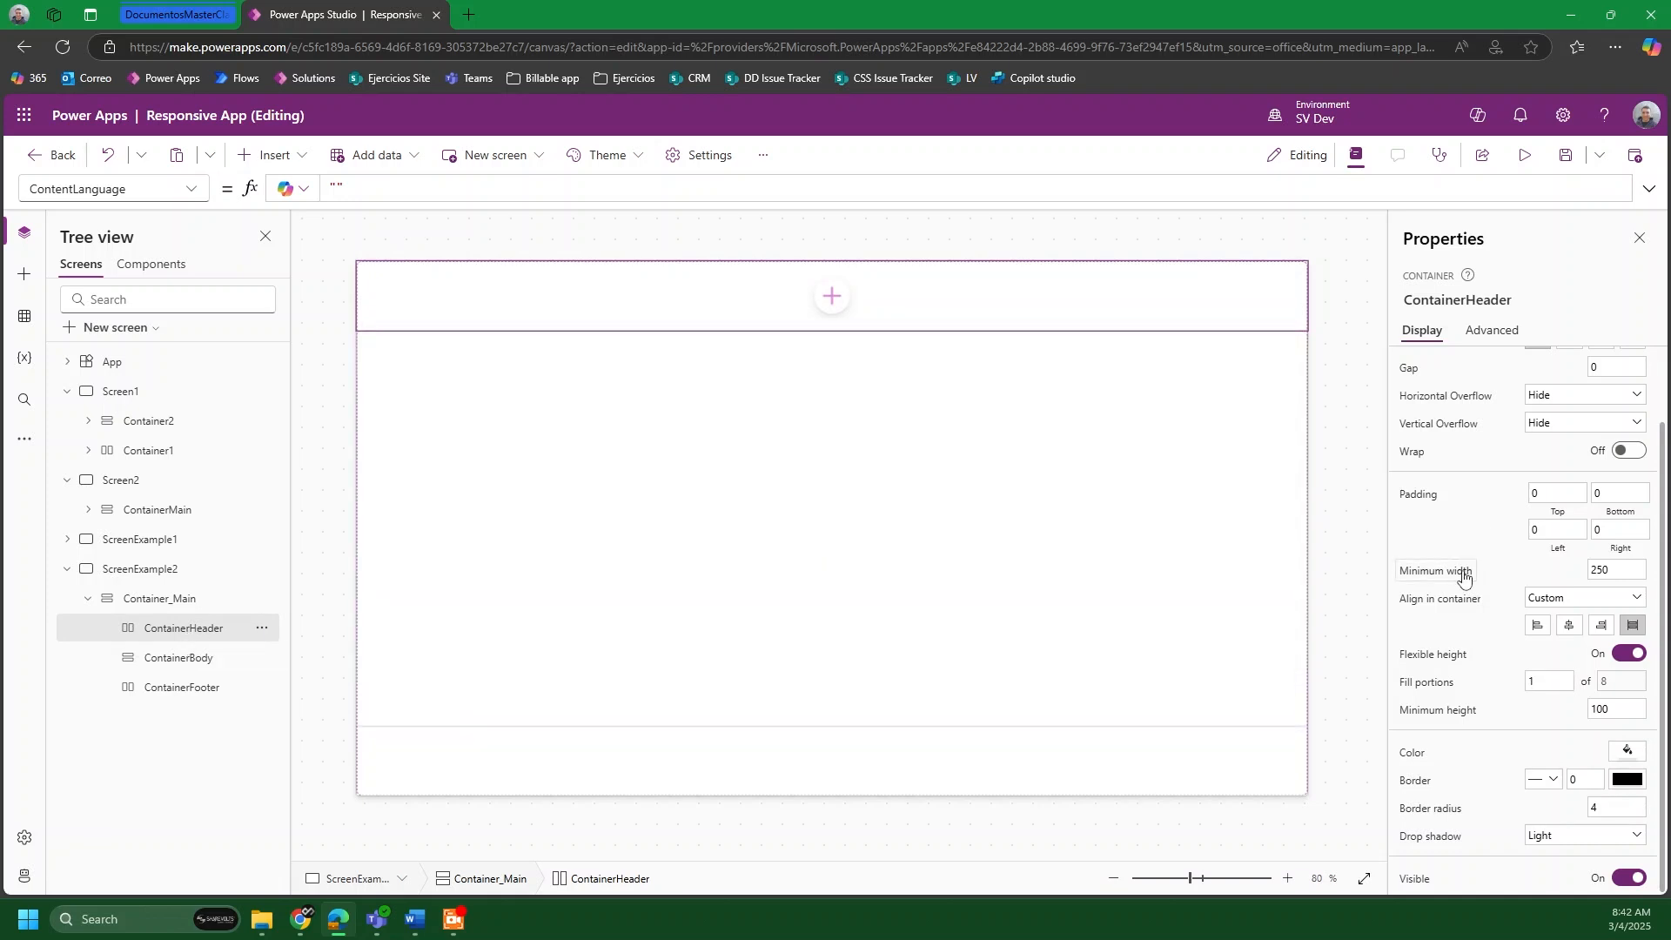
scroll(1477, 586, "up", 2)
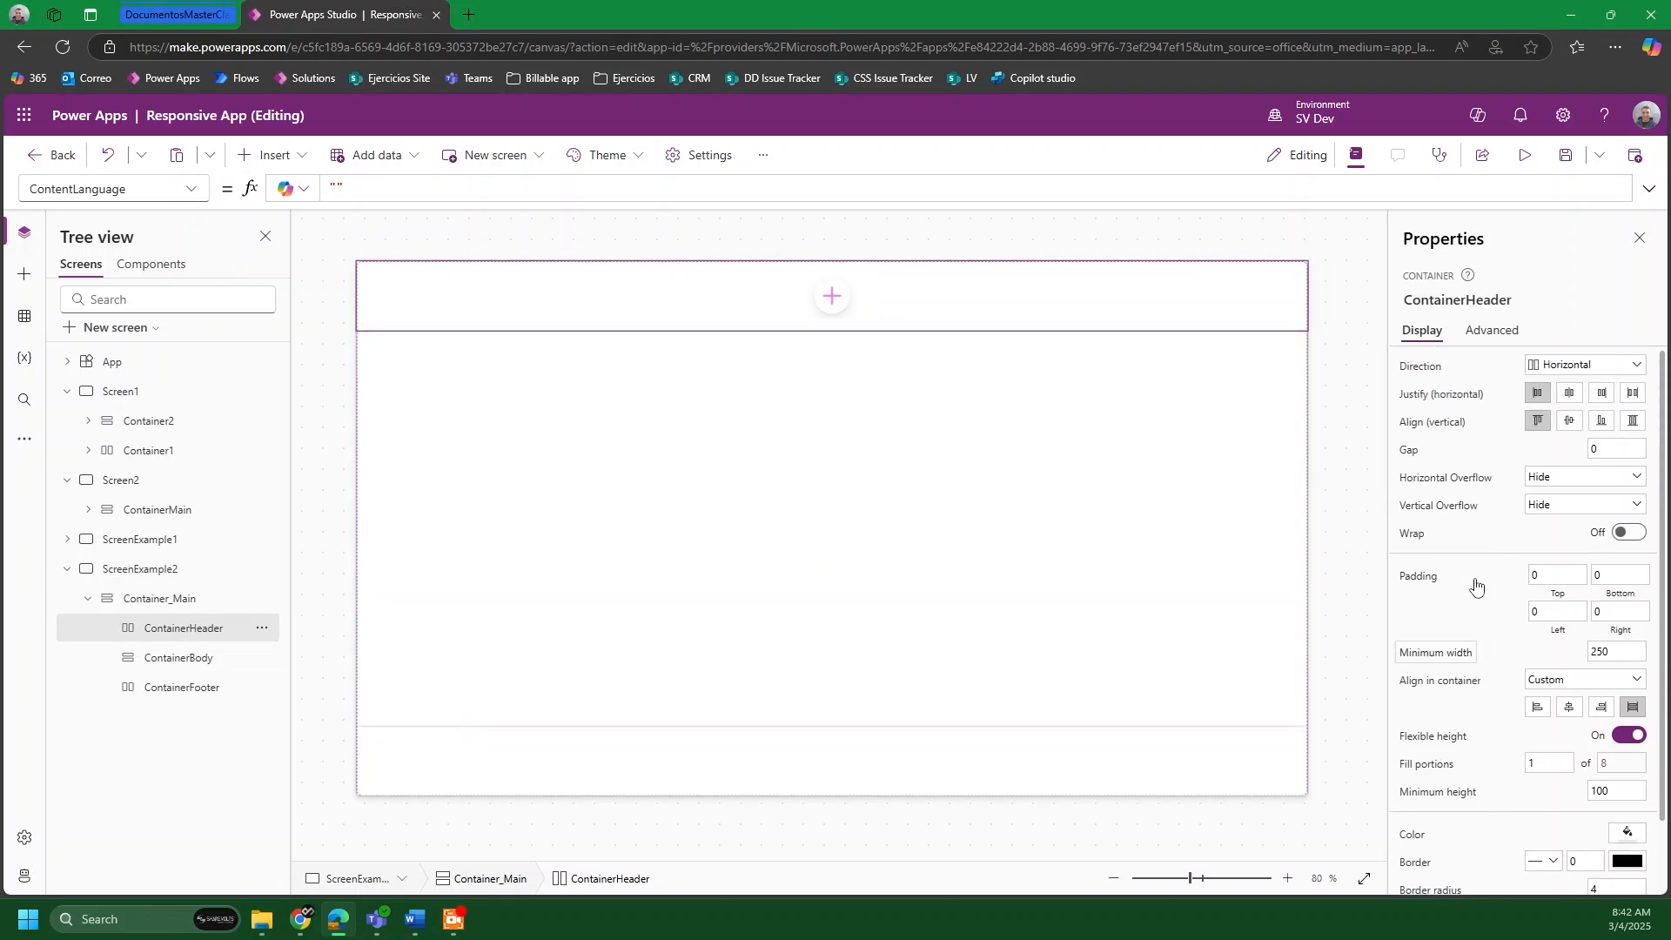
scroll(1476, 585, "down", 2)
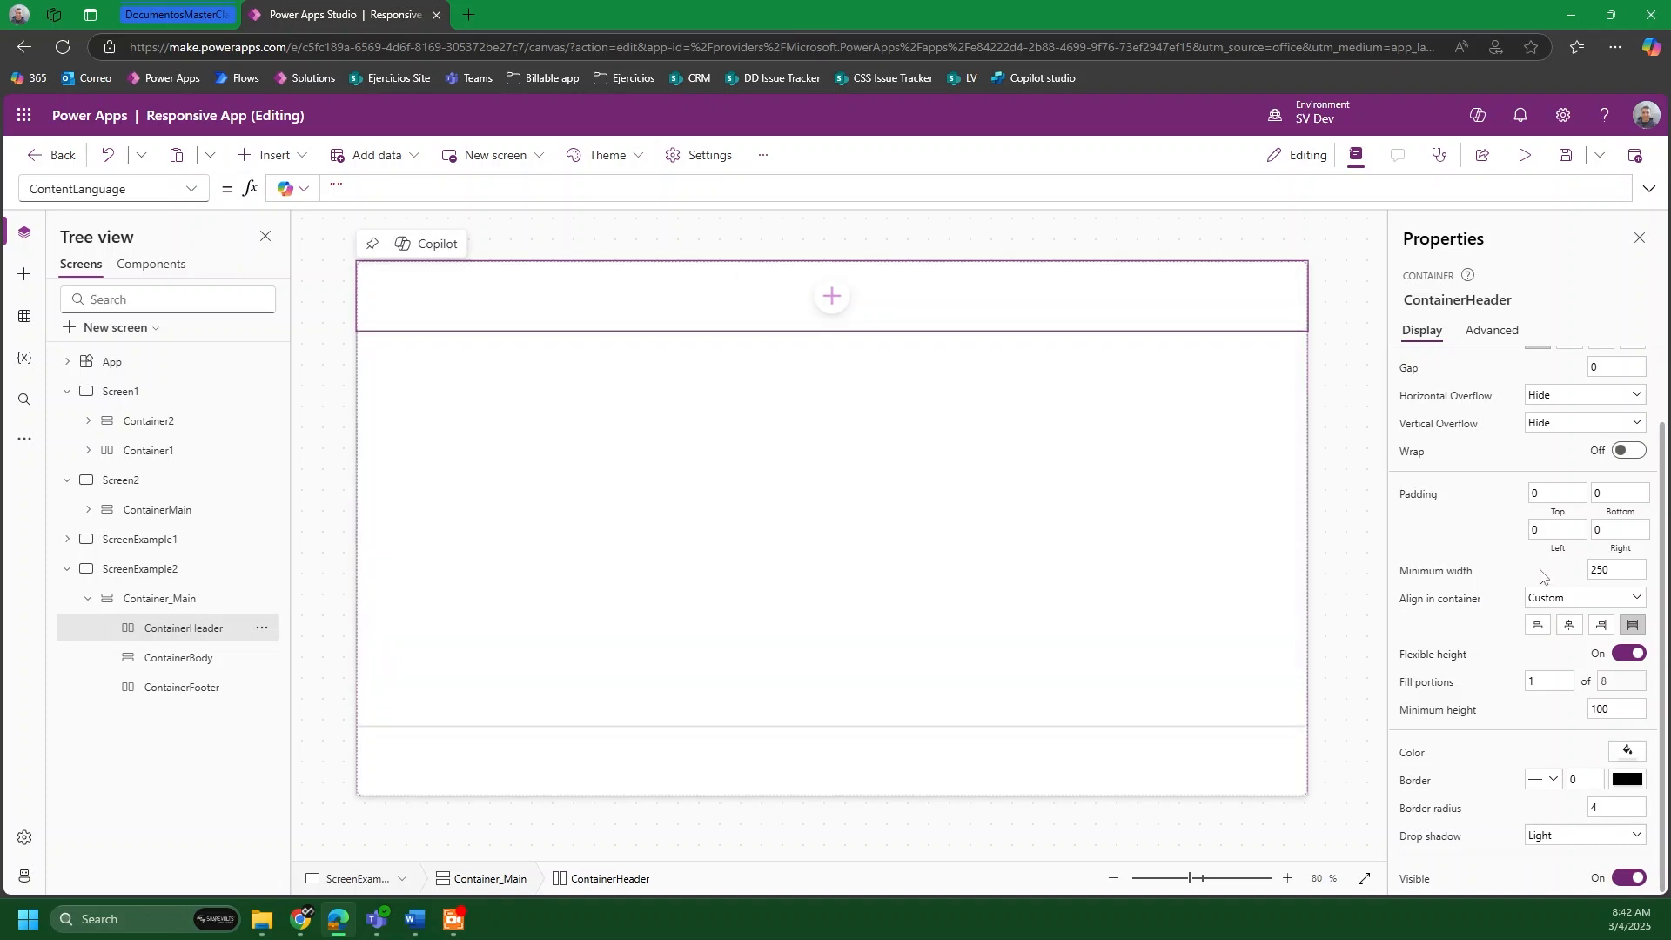
scroll(1477, 572, "up", 2)
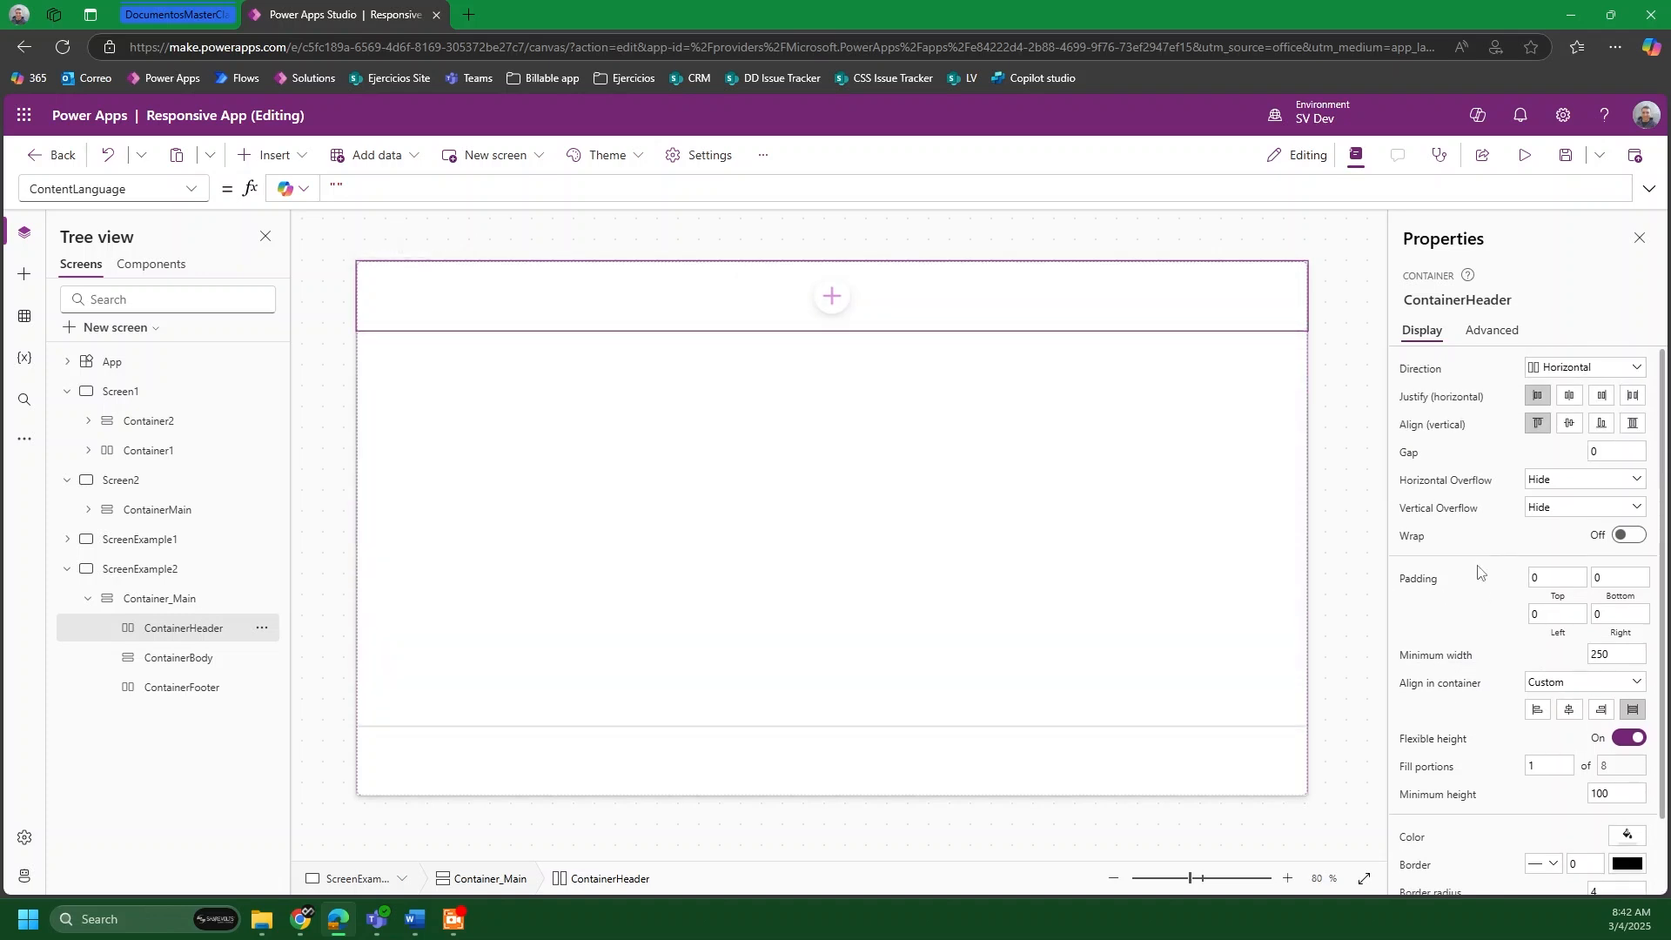
scroll(1486, 591, "down", 2)
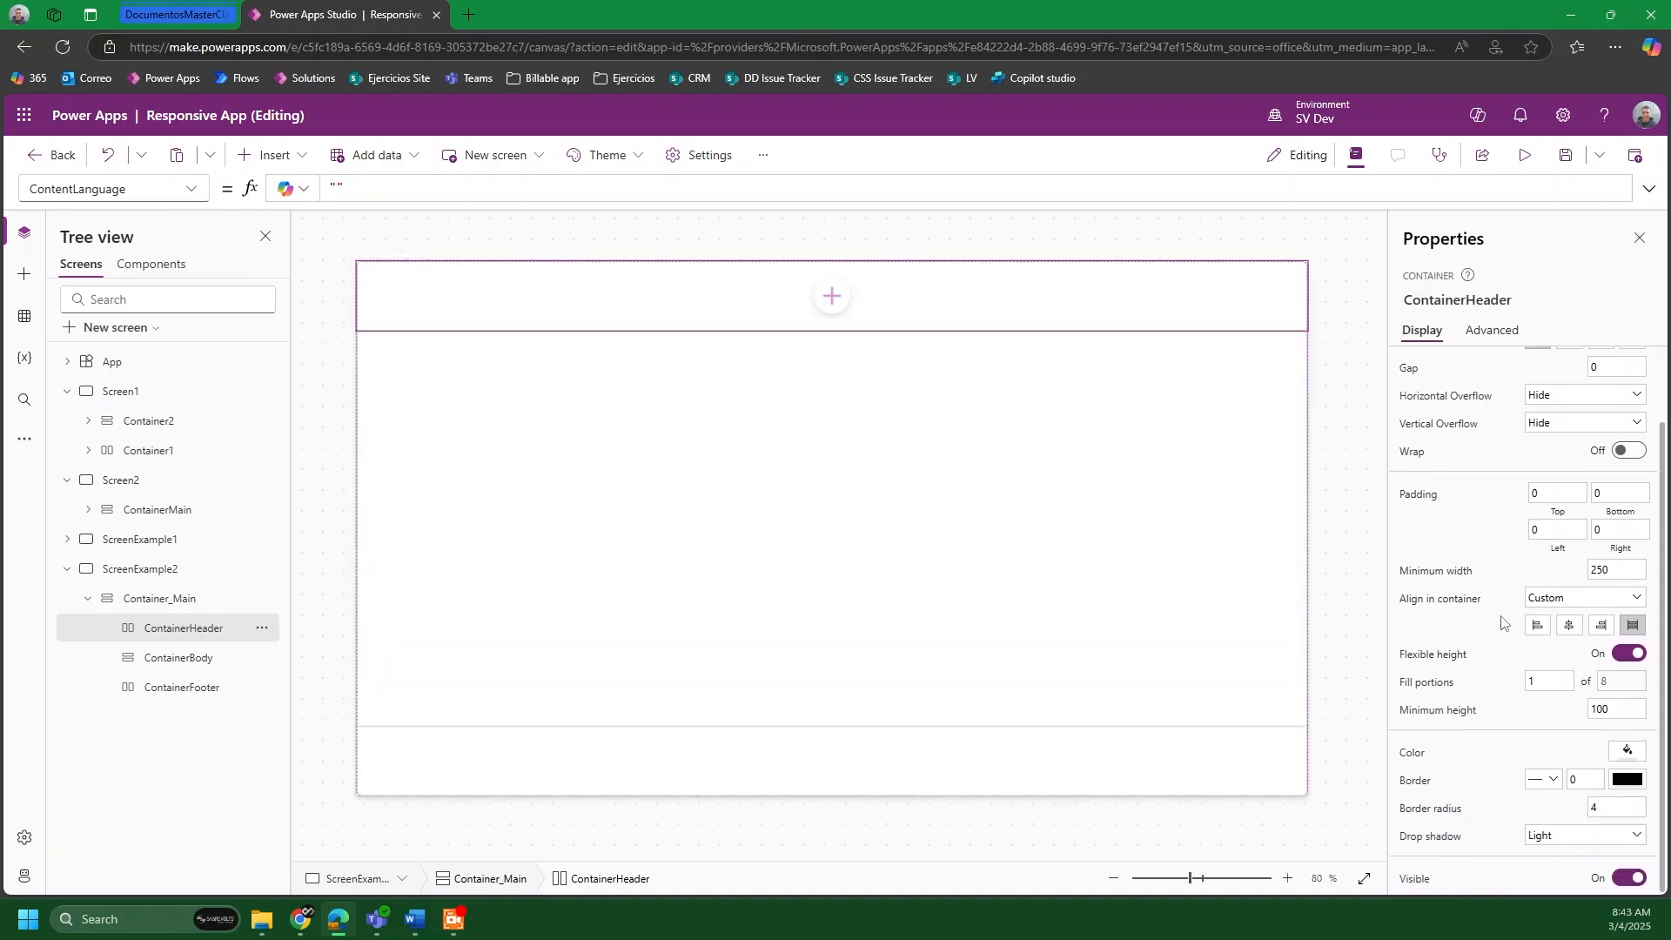
left_click(1624, 712)
type("80")
key("Return")
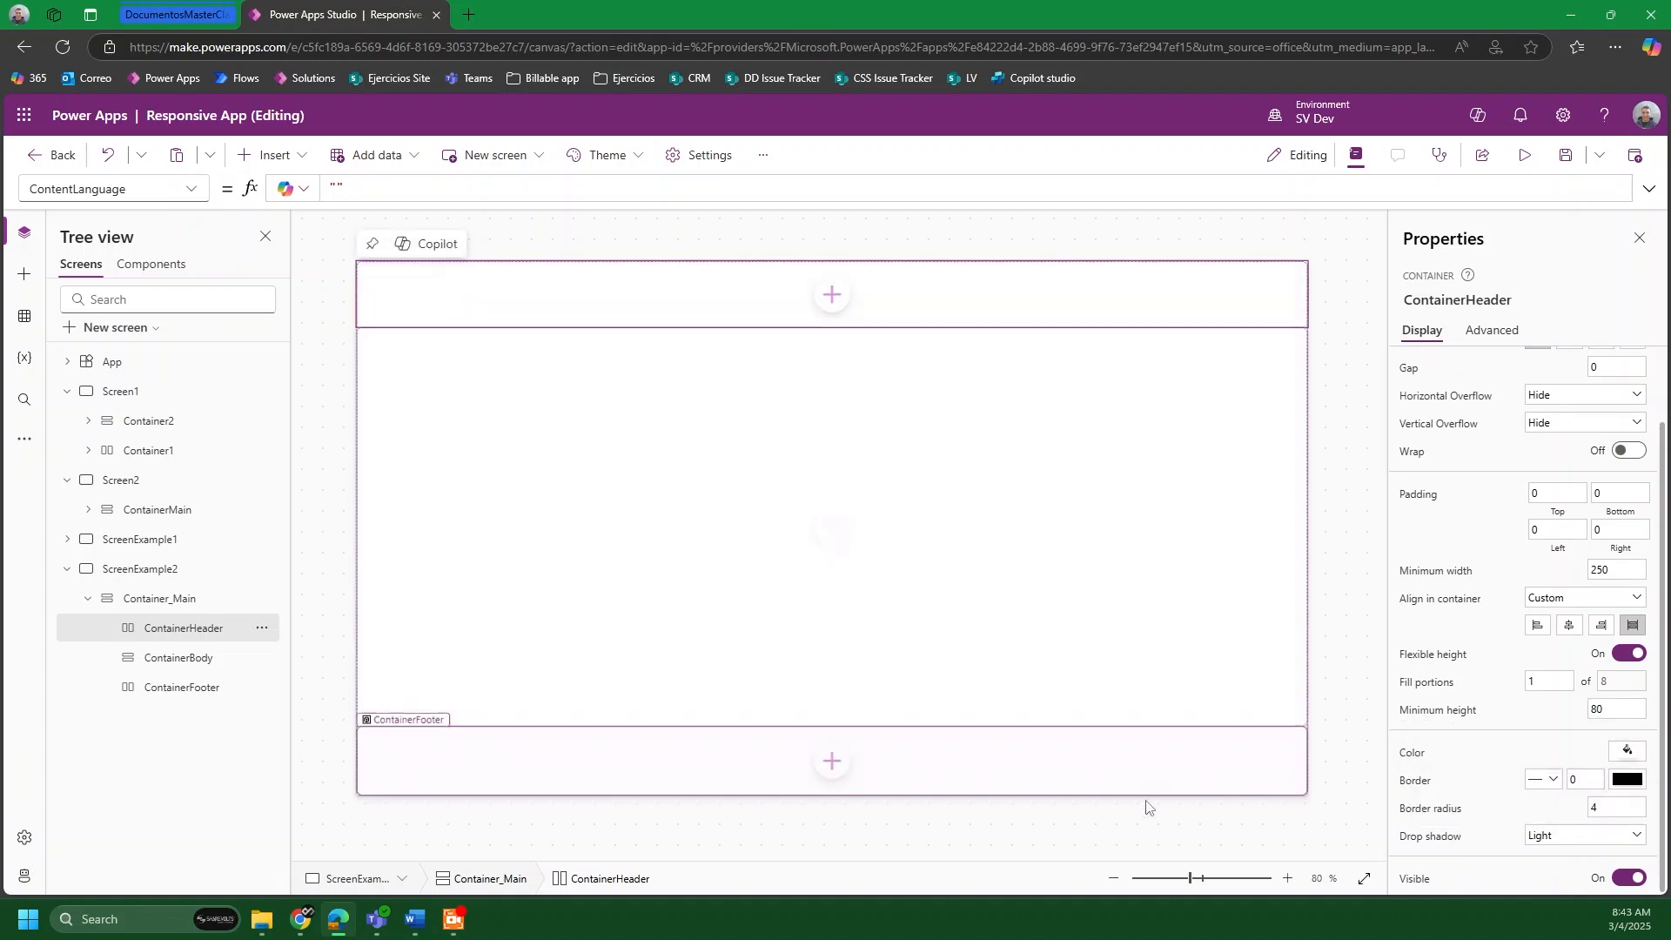
Step: Set ContainerFooter's minimum height to 80
left_click(1231, 787)
left_click(1611, 711)
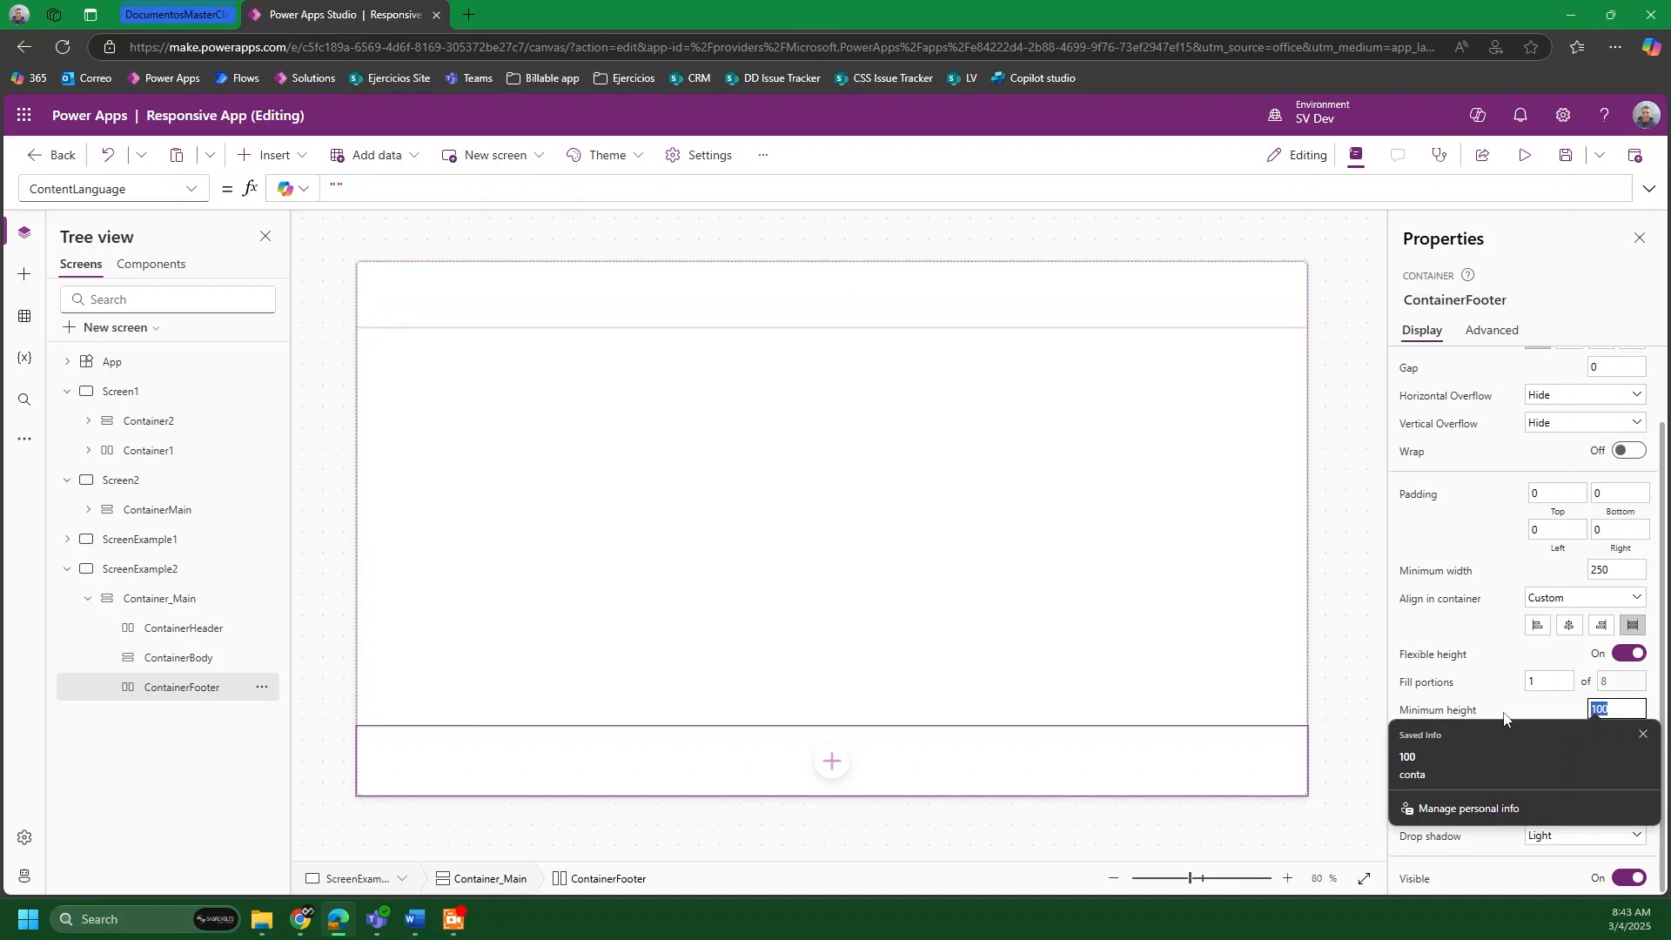
type("80")
key("Return")
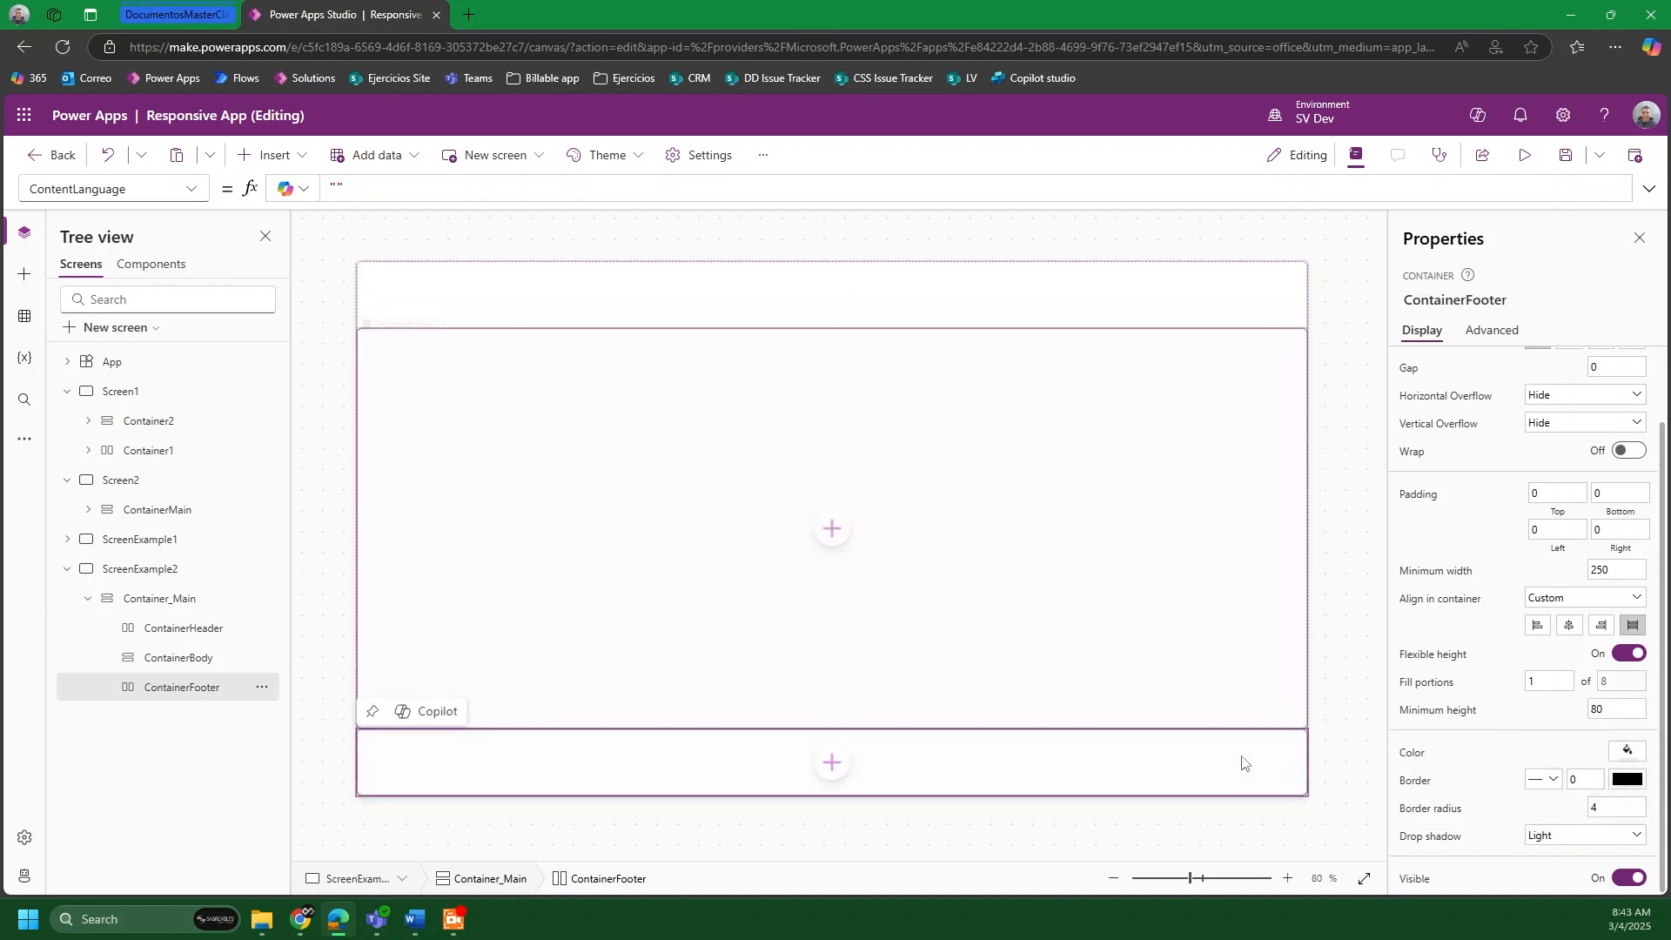
left_click(1208, 513)
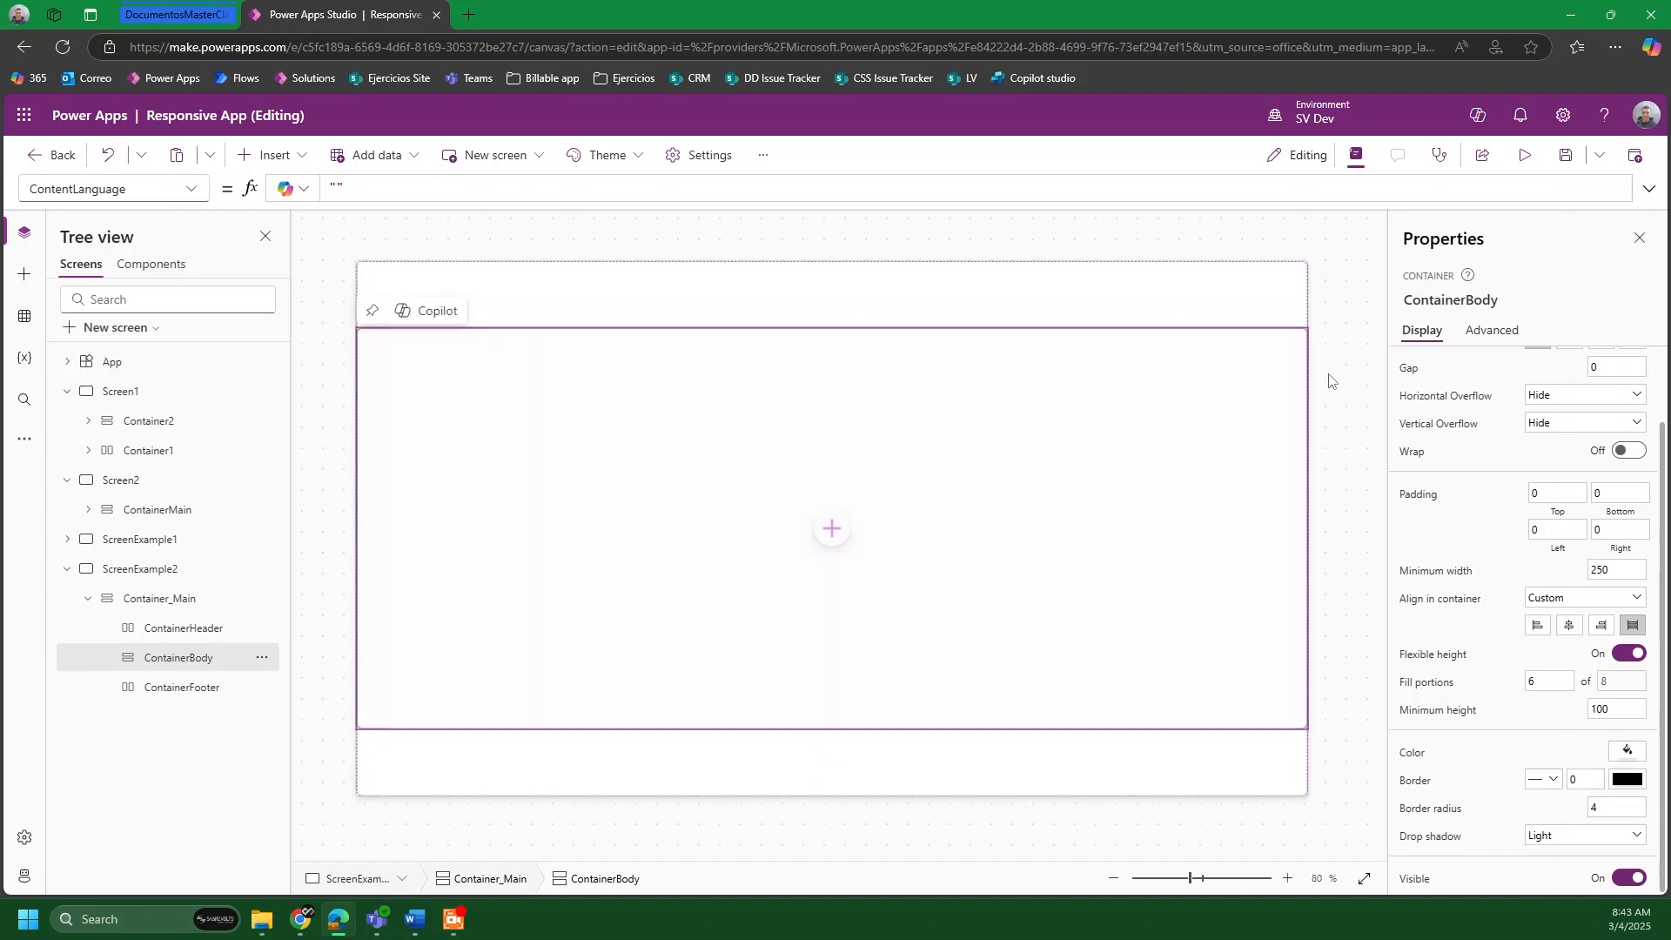
left_click(1331, 377)
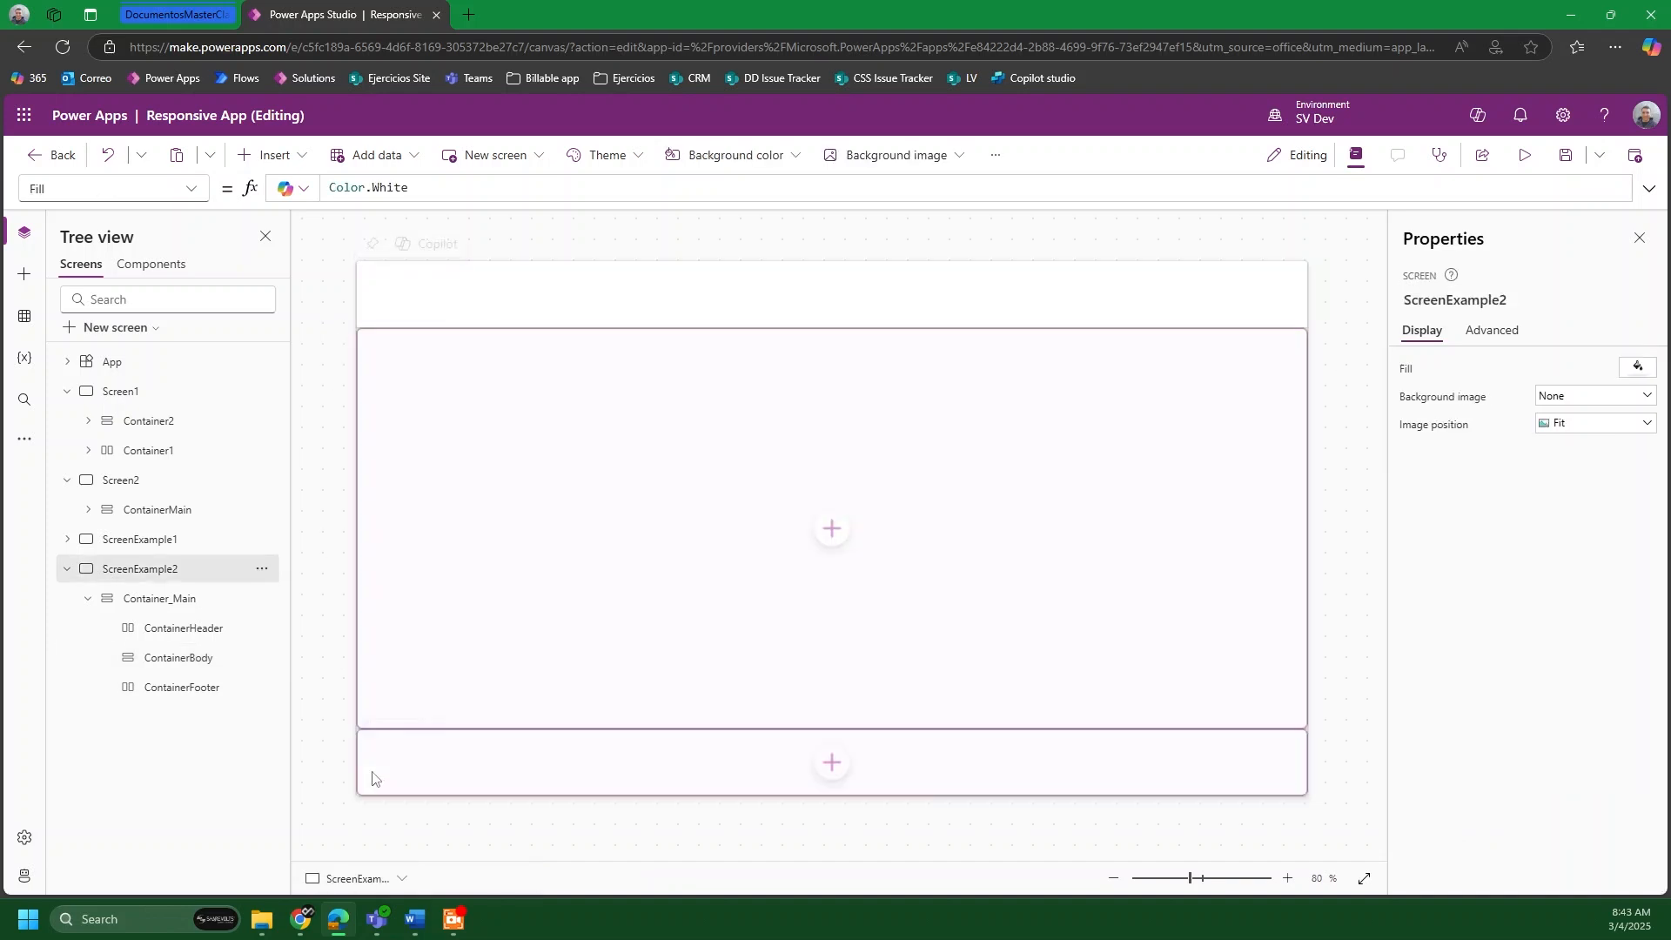
Step: Insert an image control into ContainerHeader on ScreenExample2
left_click(451, 315)
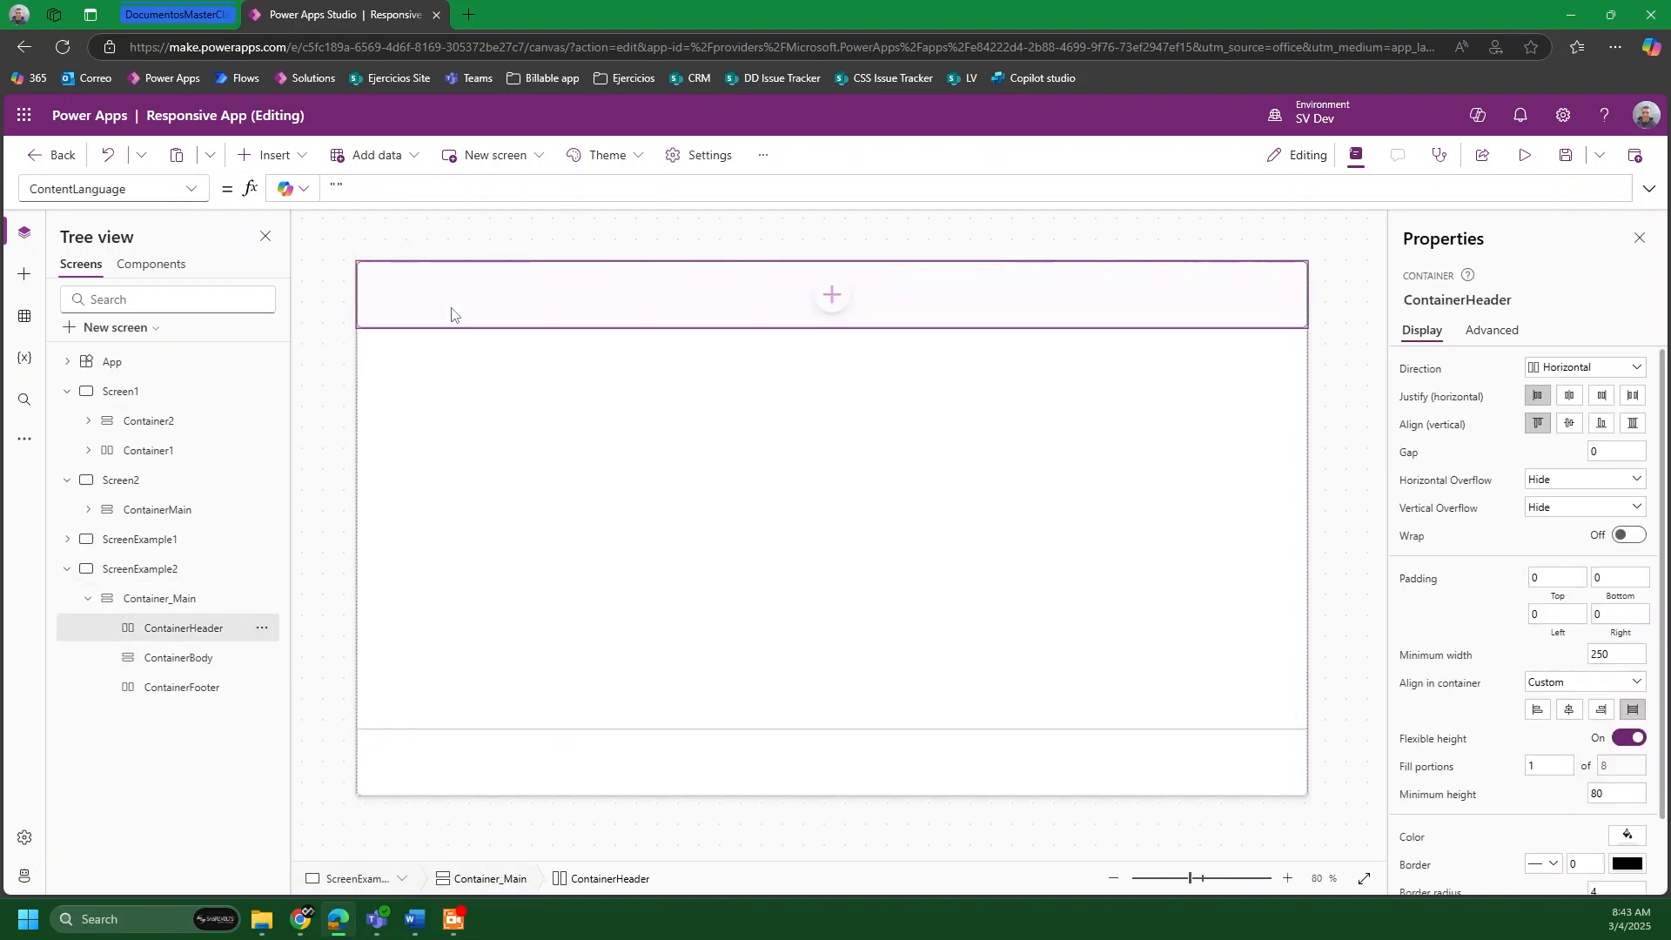
left_click(277, 157)
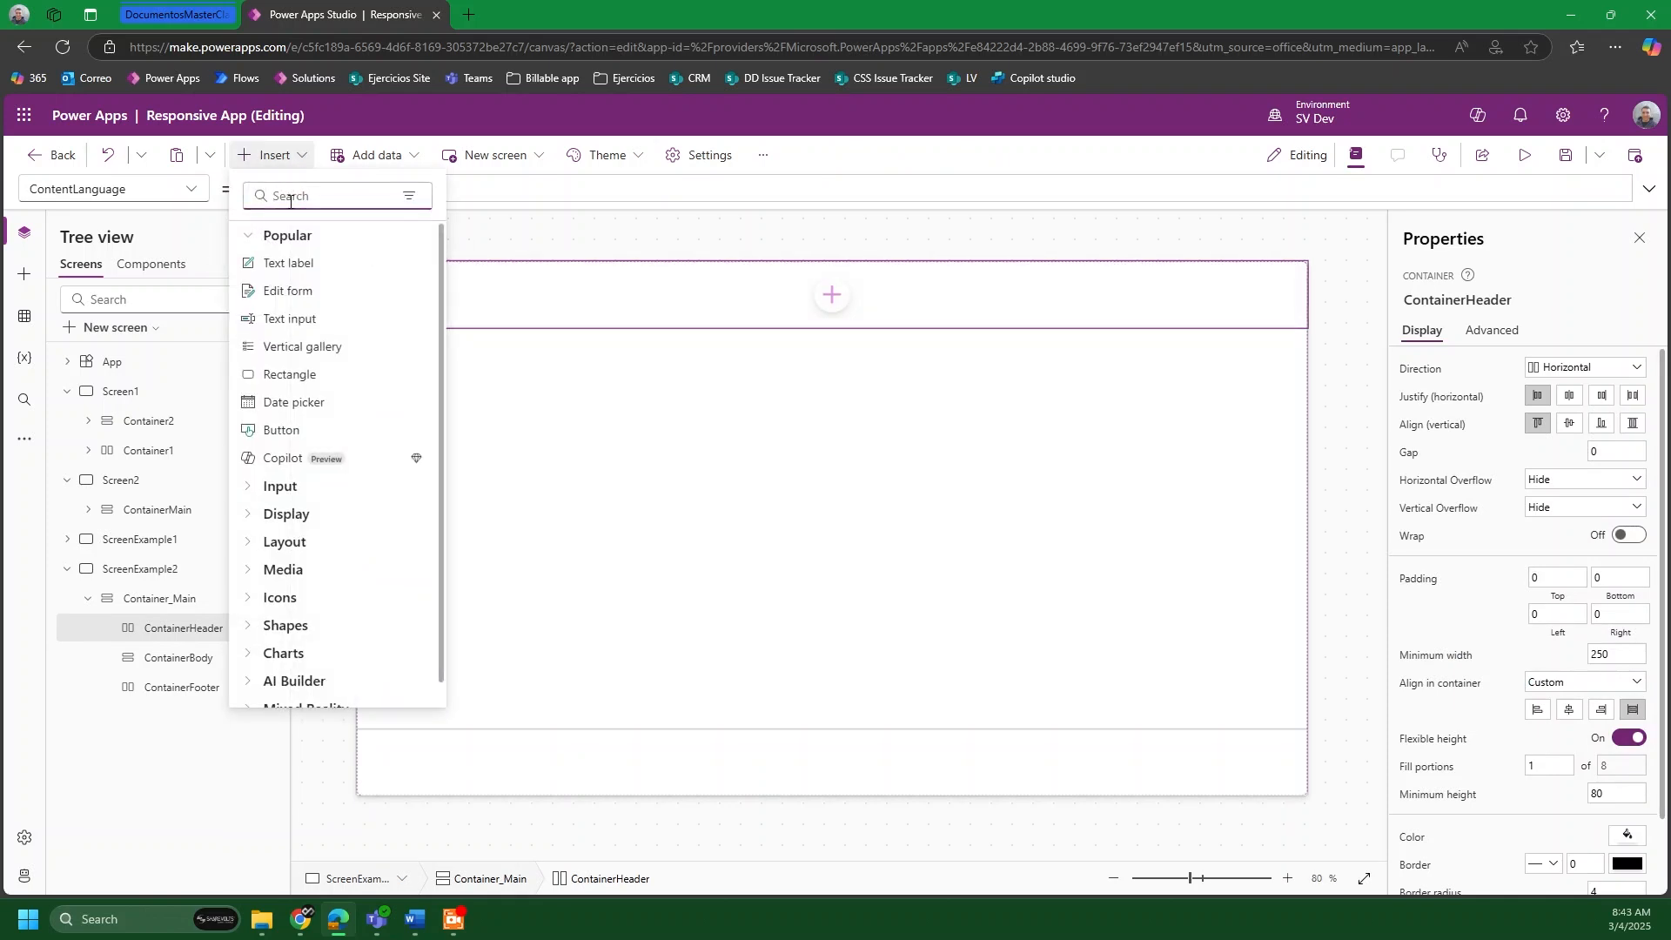
type("image")
left_click(296, 263)
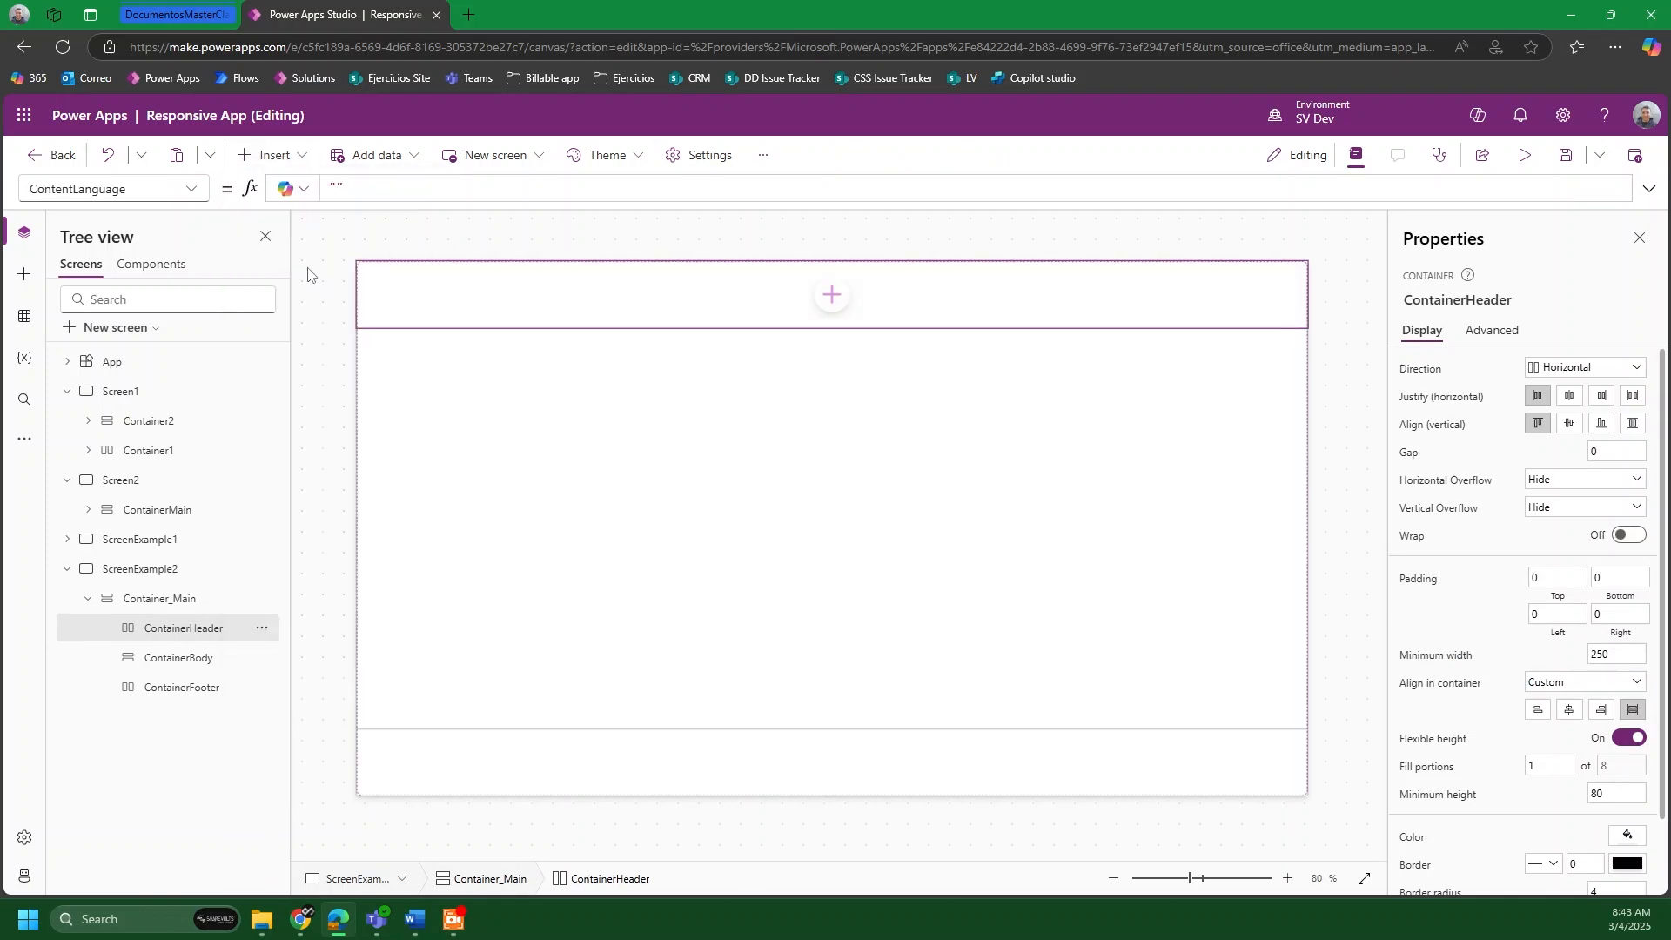
left_click(635, 302)
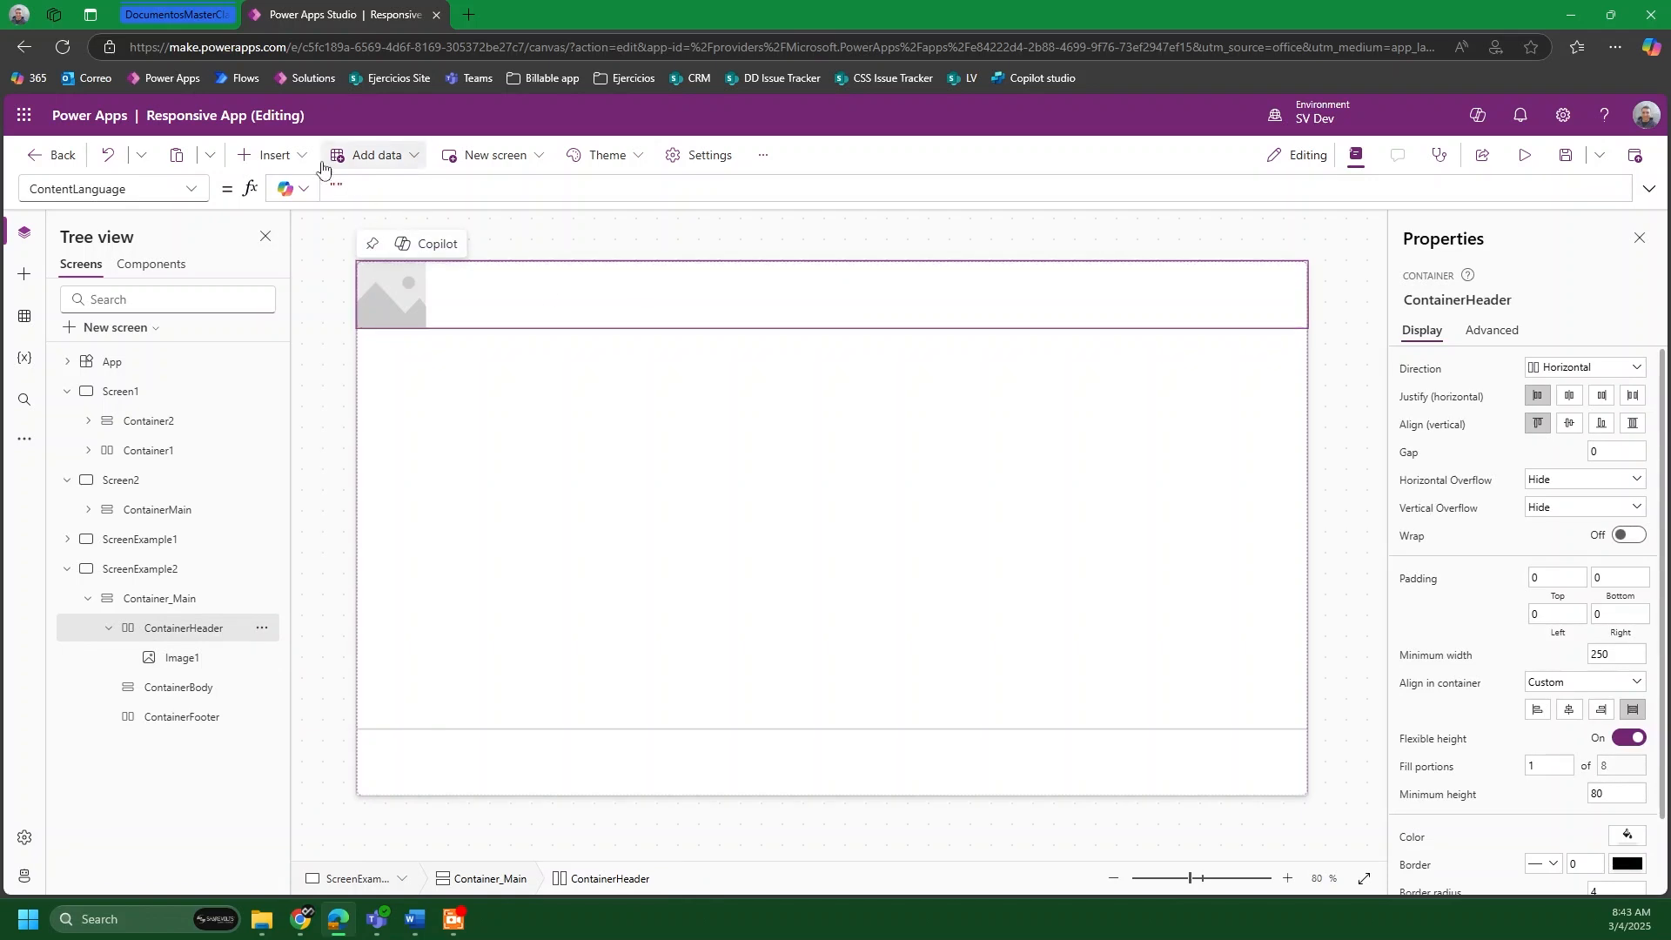
Step: Add a text label and a Left arrow icon to ContainerHeader after the image
left_click(294, 158)
left_click(296, 262)
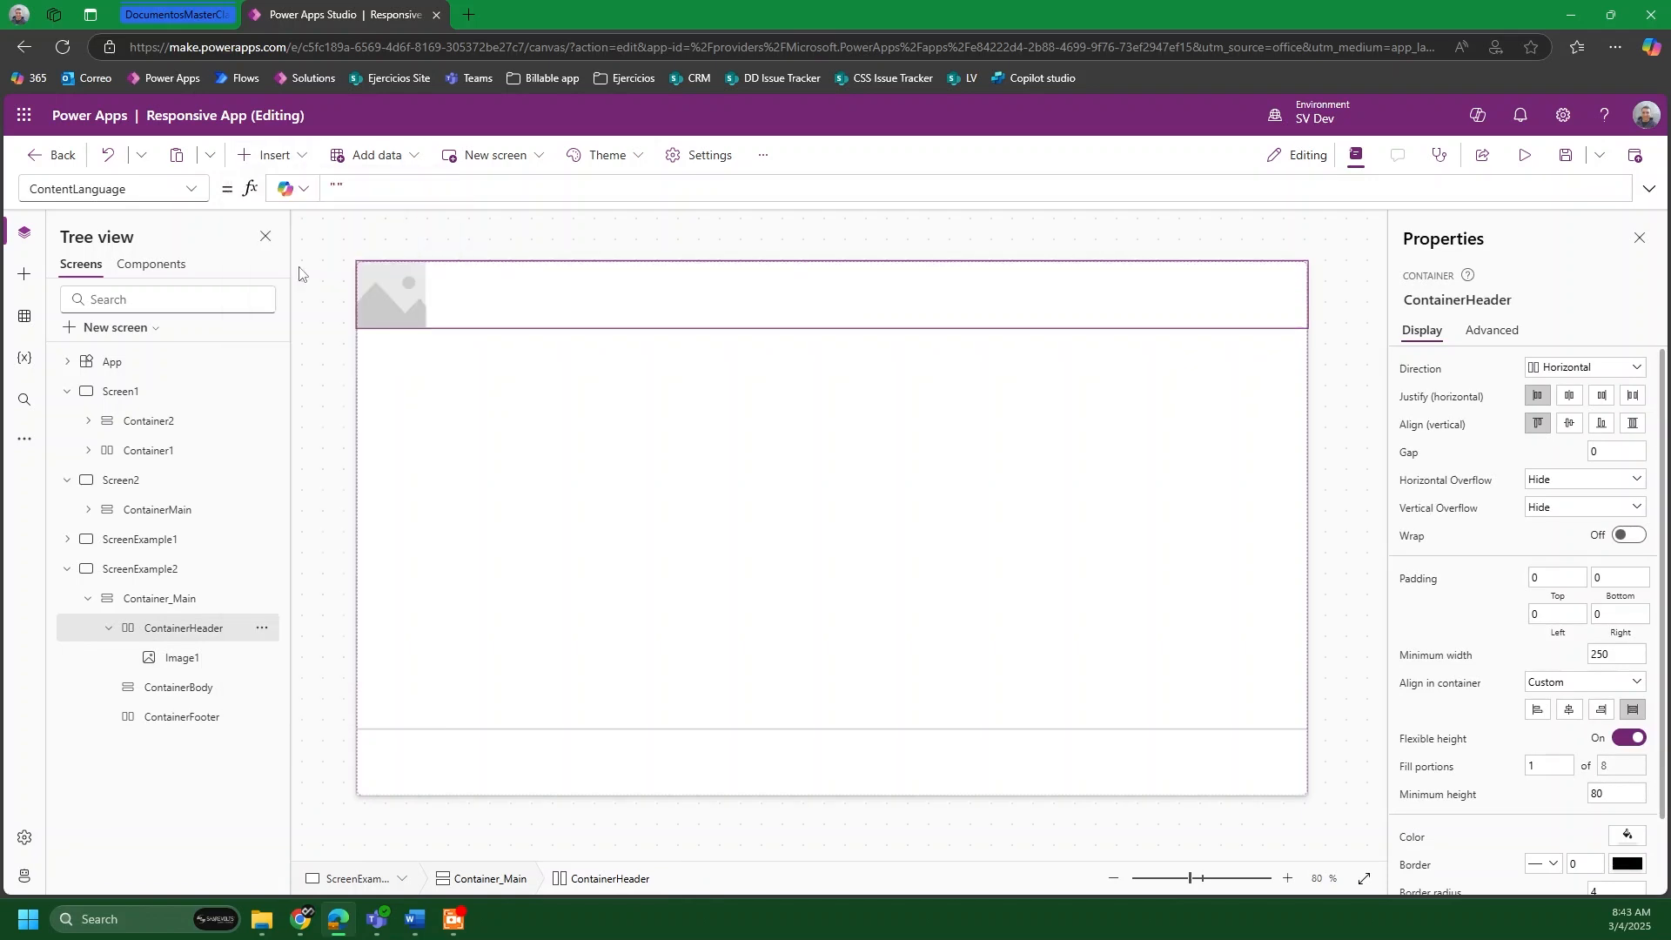
left_click(286, 157)
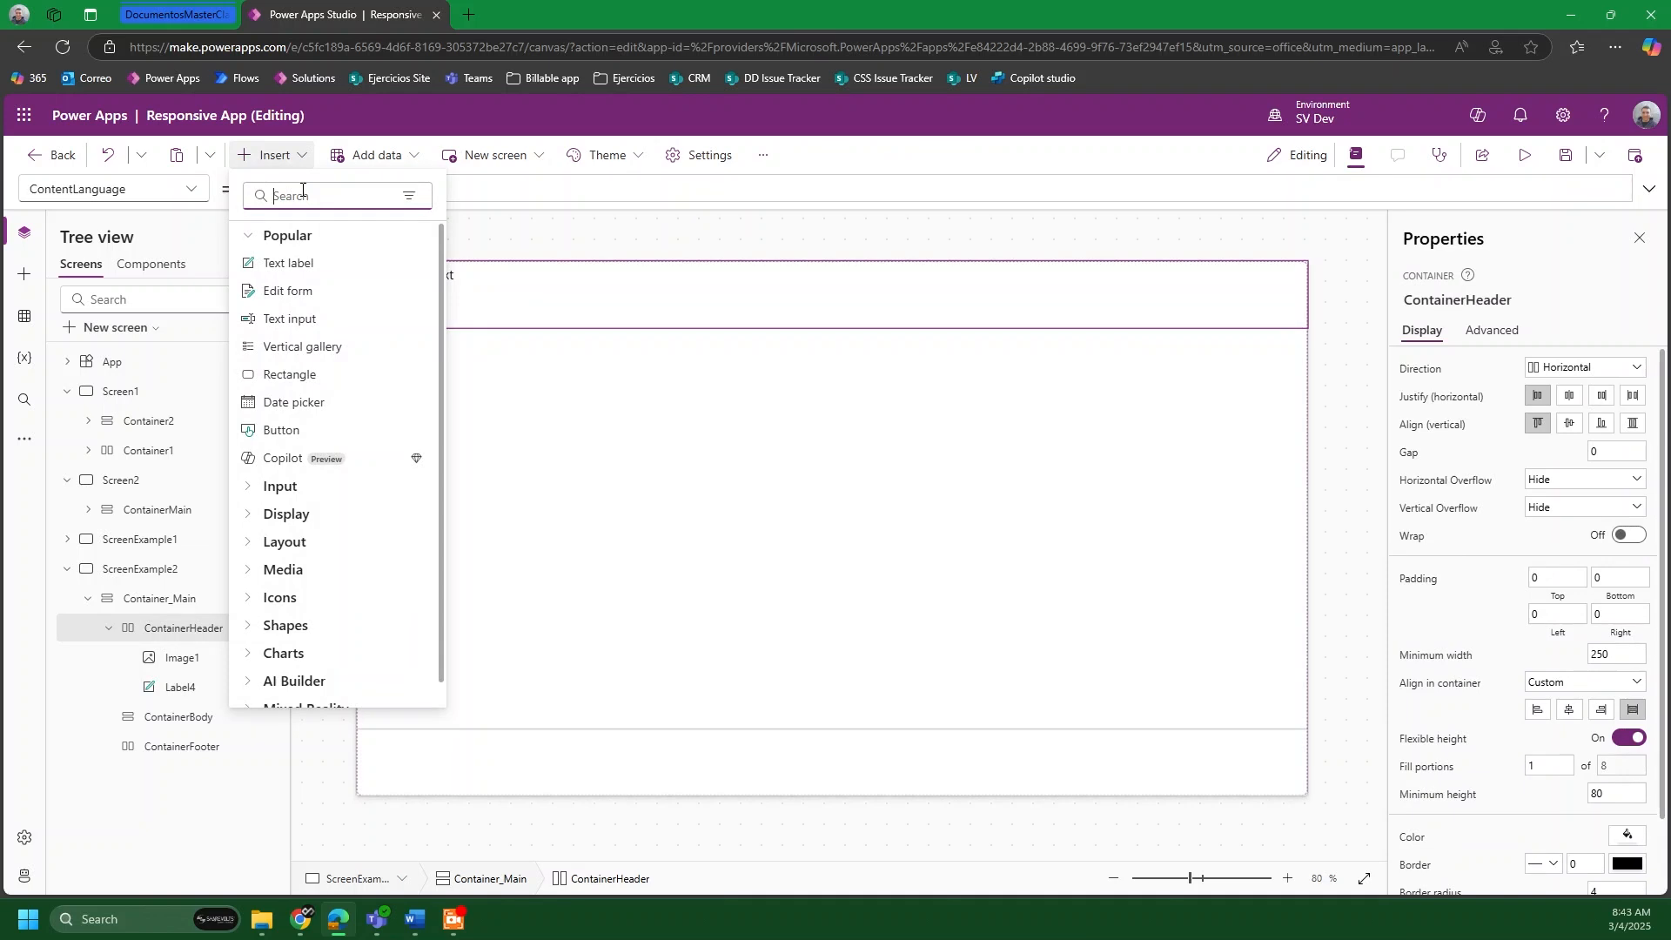
type("left")
left_click(287, 319)
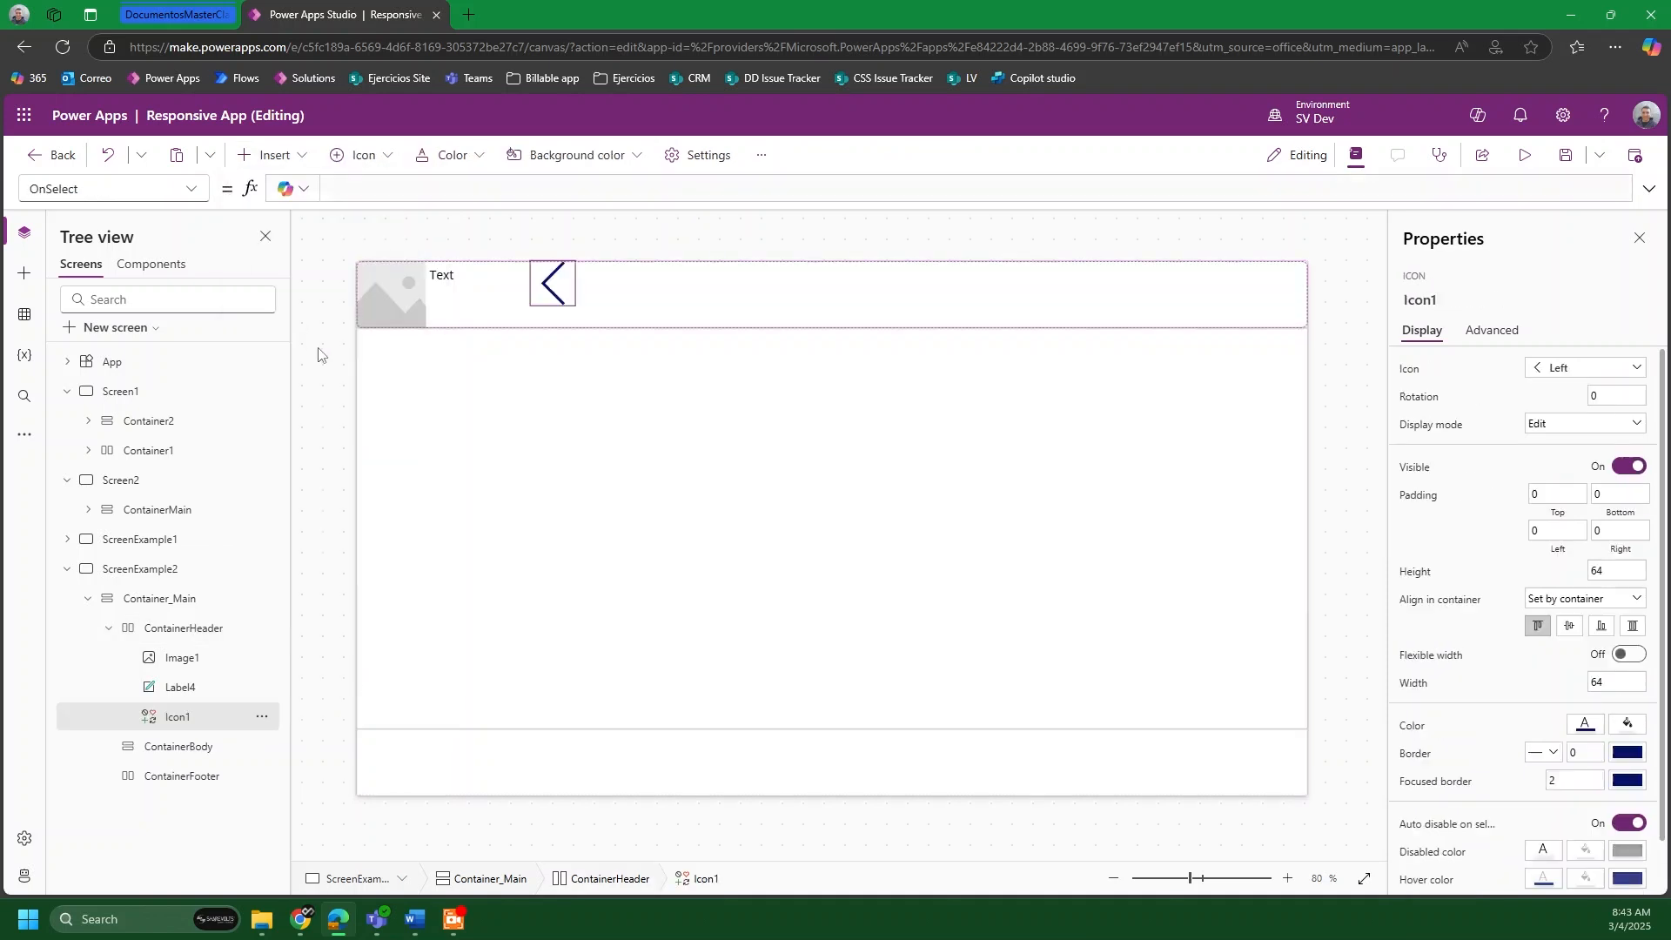
left_click(321, 363)
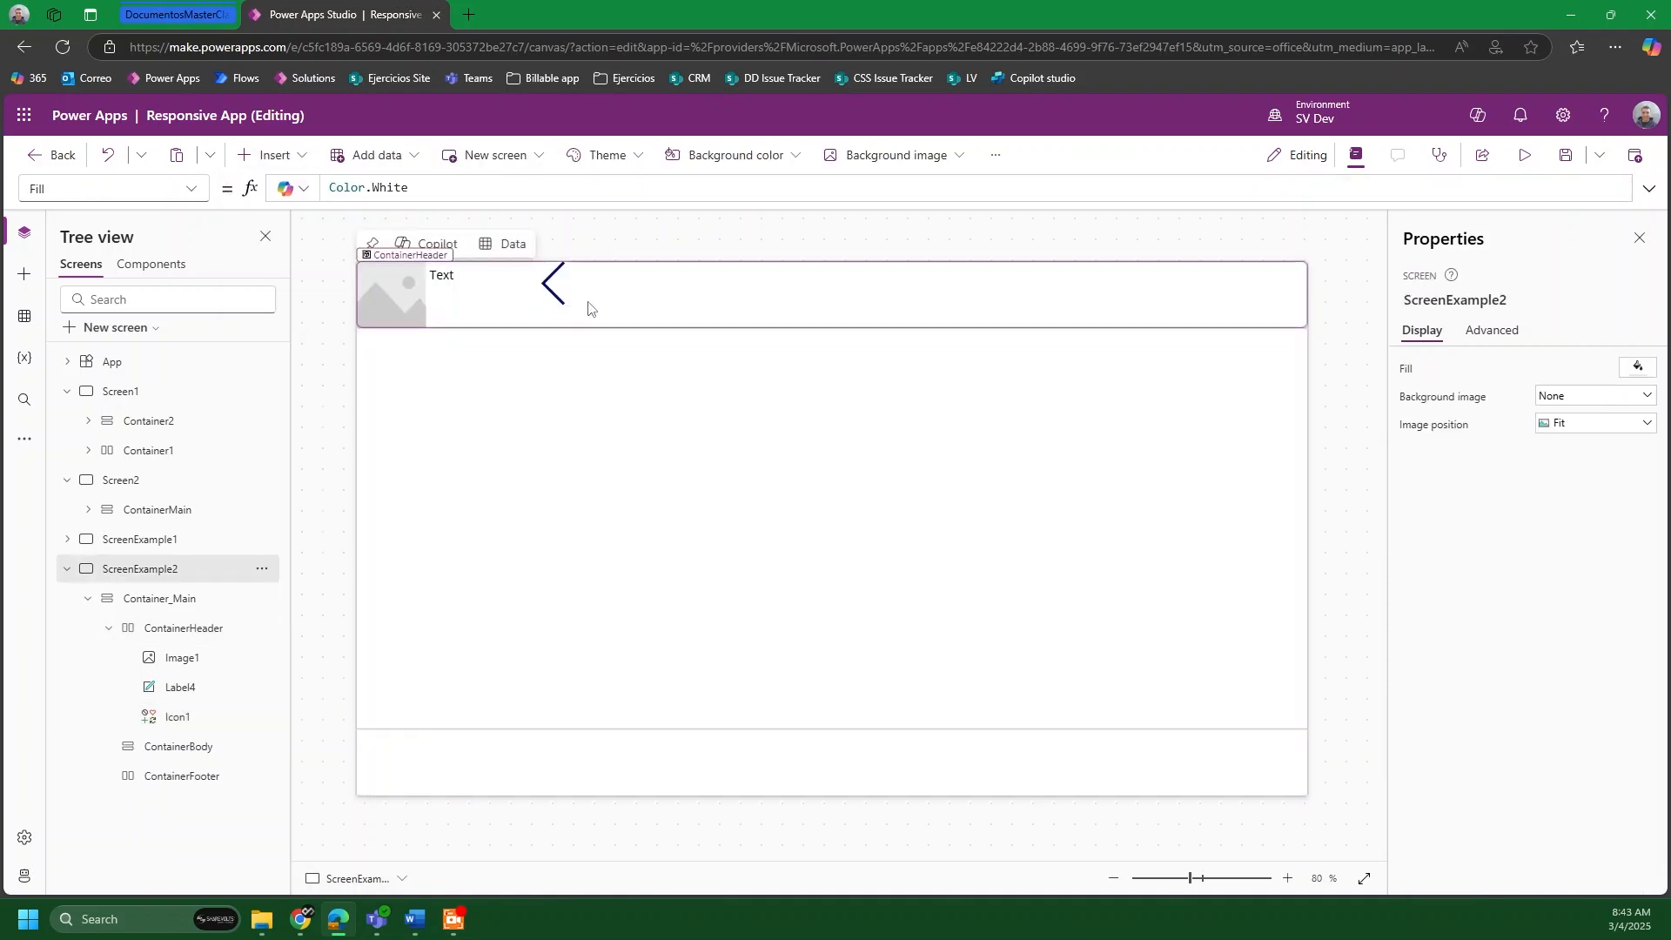
Step: Reorder the image in ContainerHeader so it sits at the end of the row
left_click(730, 307)
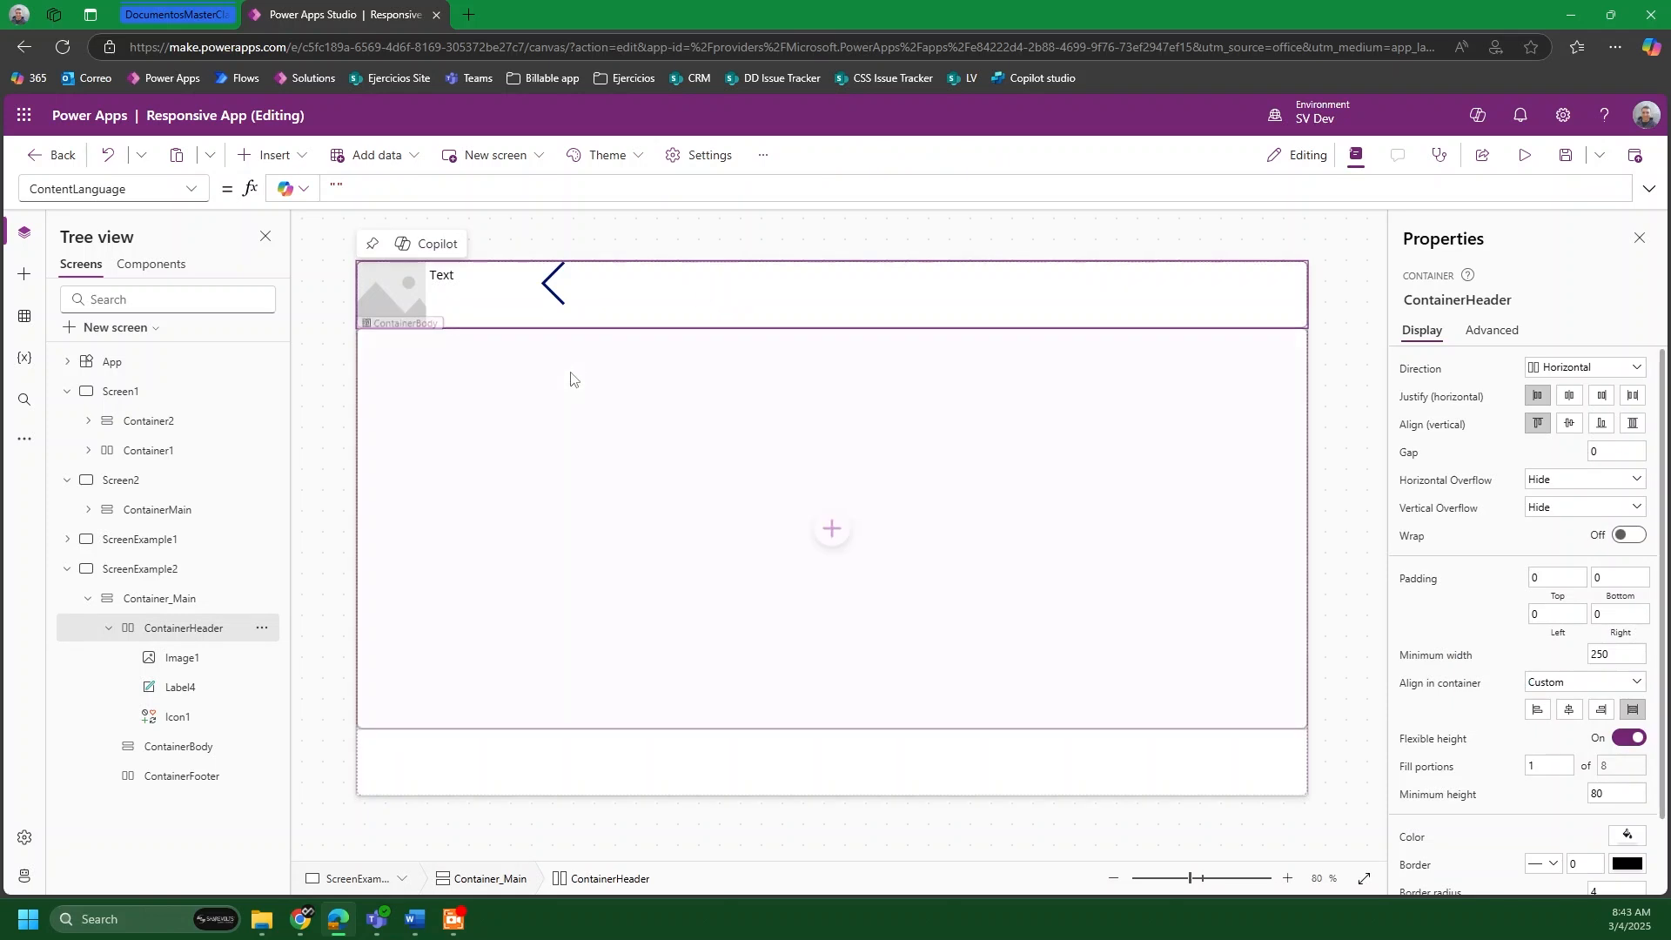
left_click(554, 279)
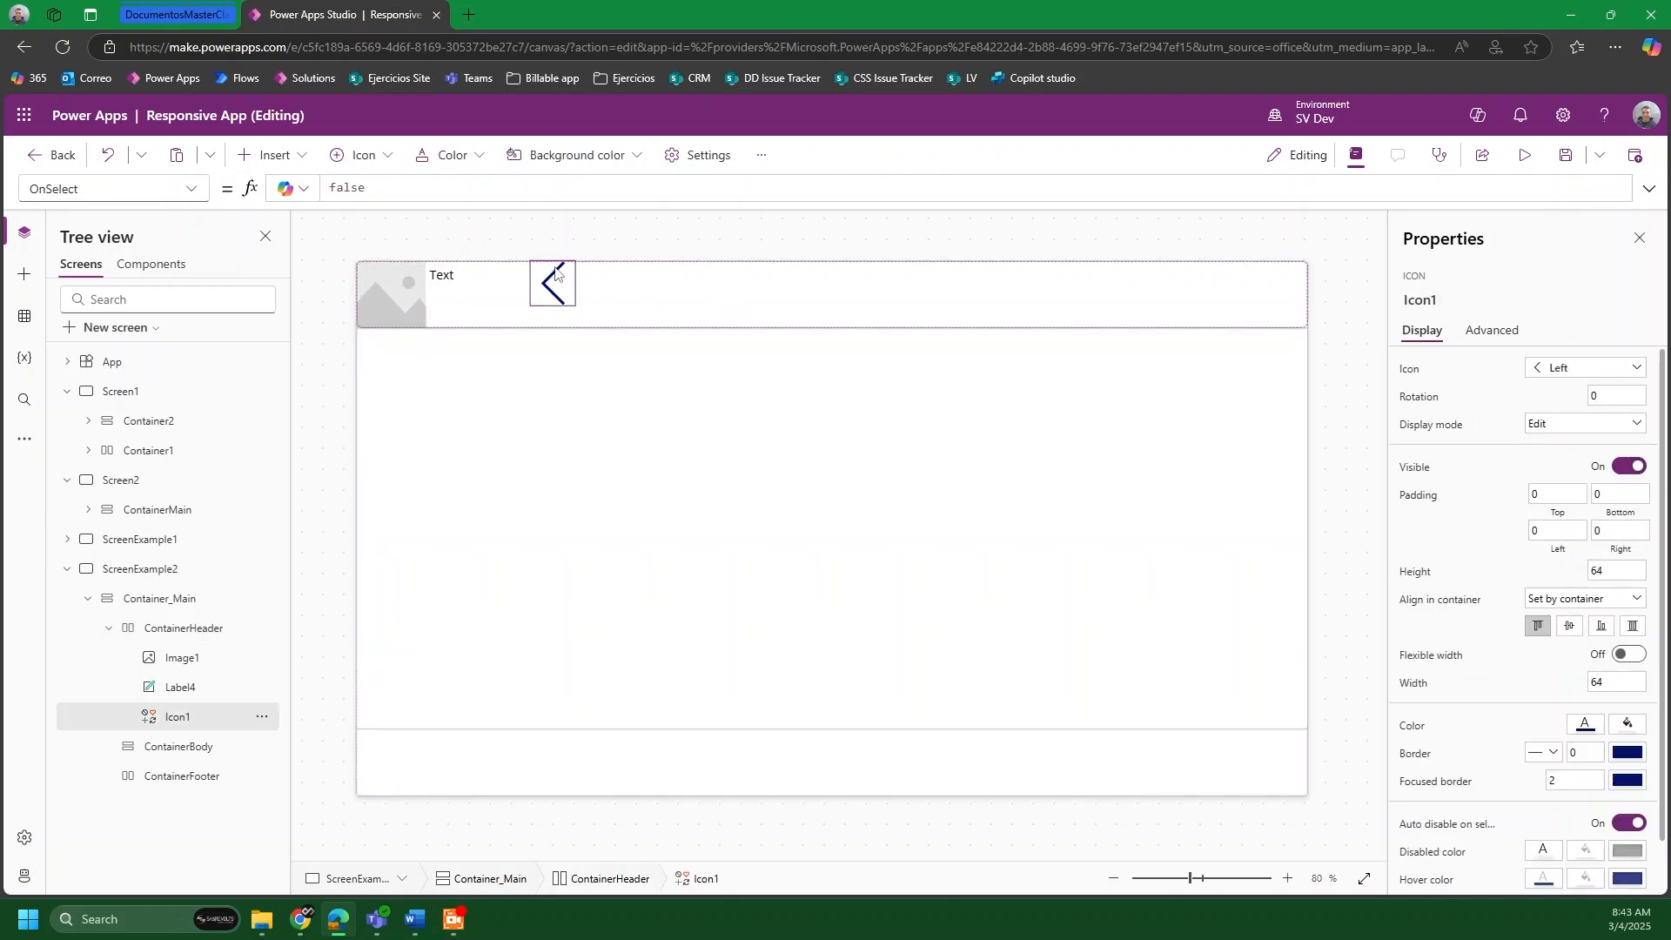
left_click(390, 290)
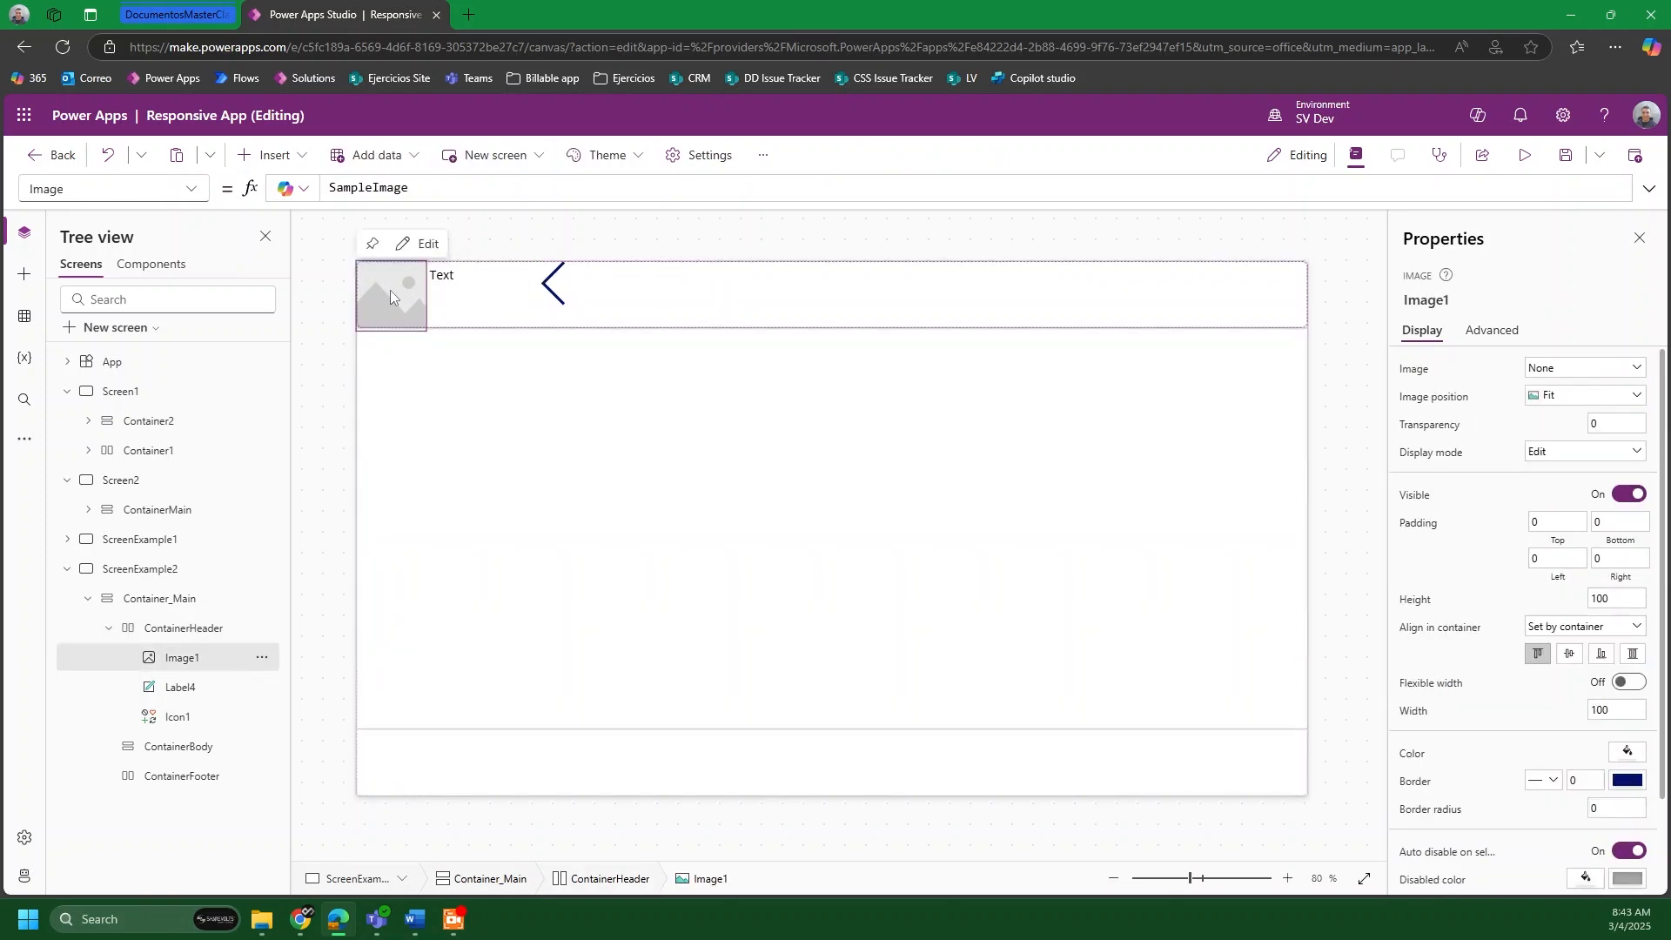
left_click(261, 659)
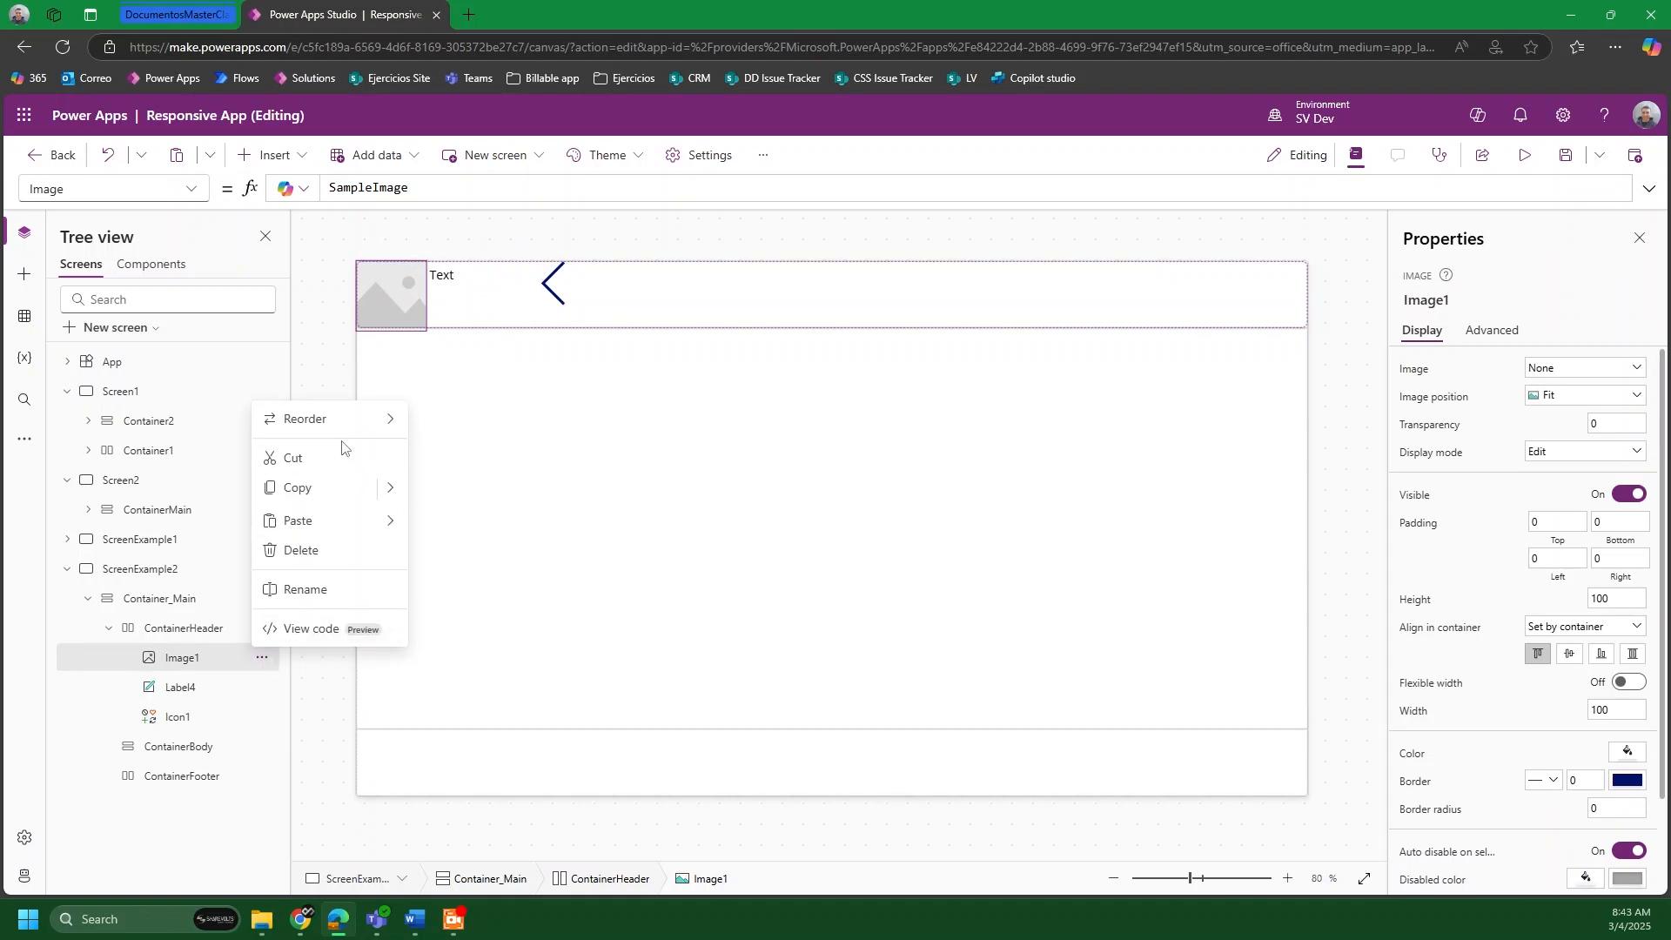
mouse_move(388, 420)
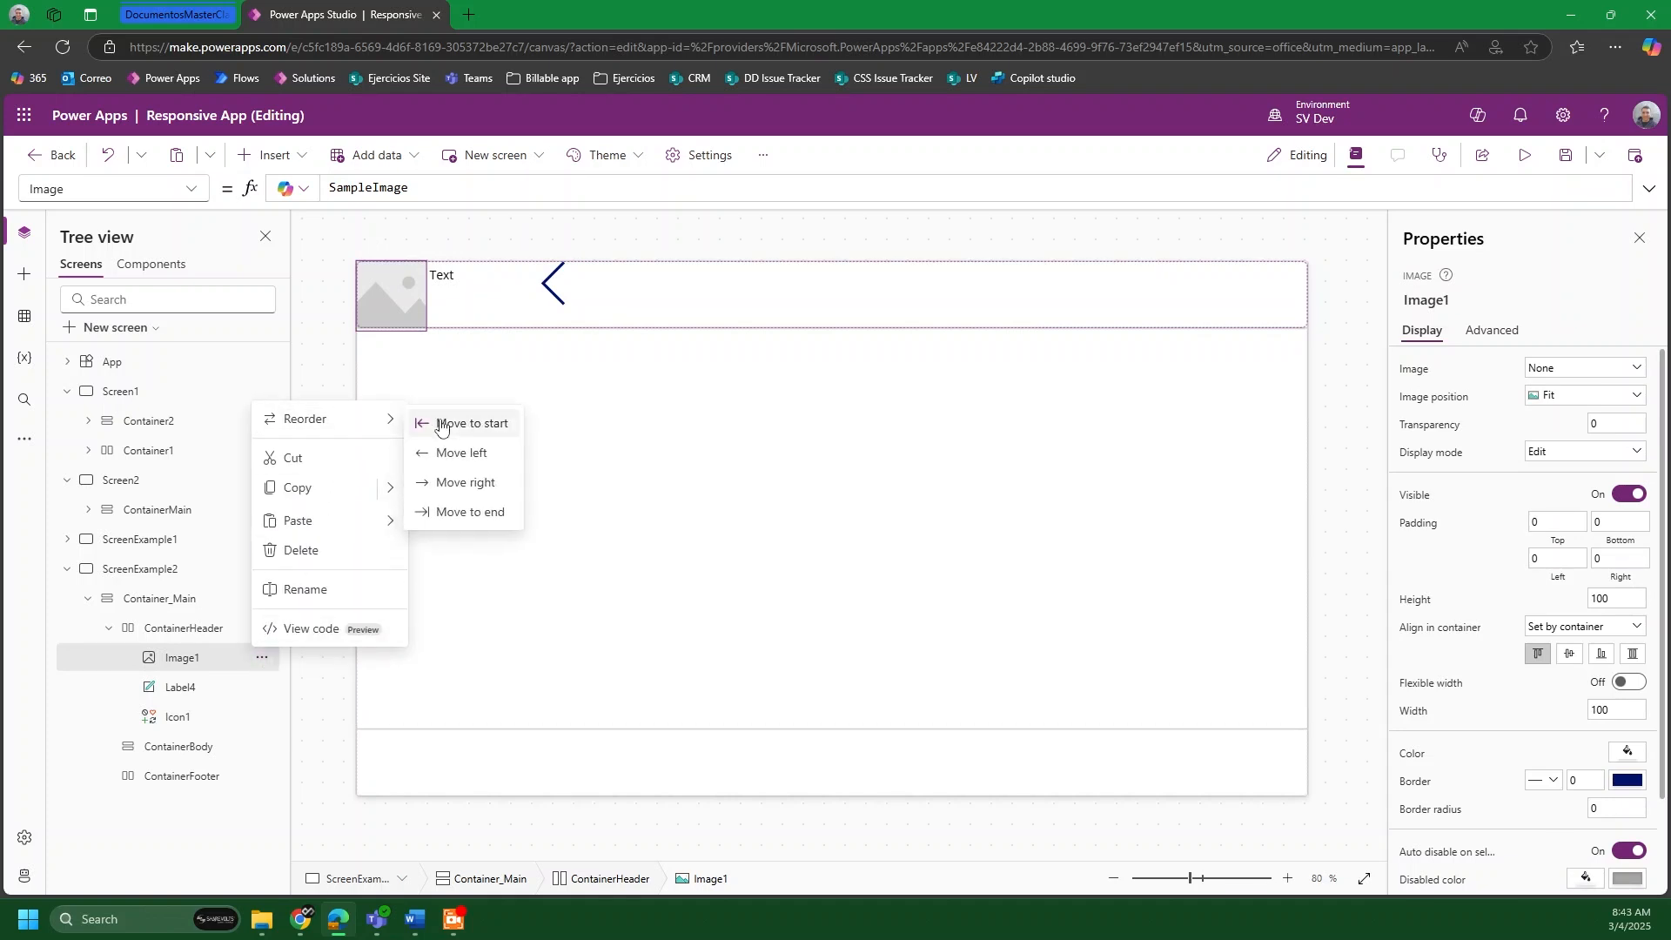
left_click(471, 514)
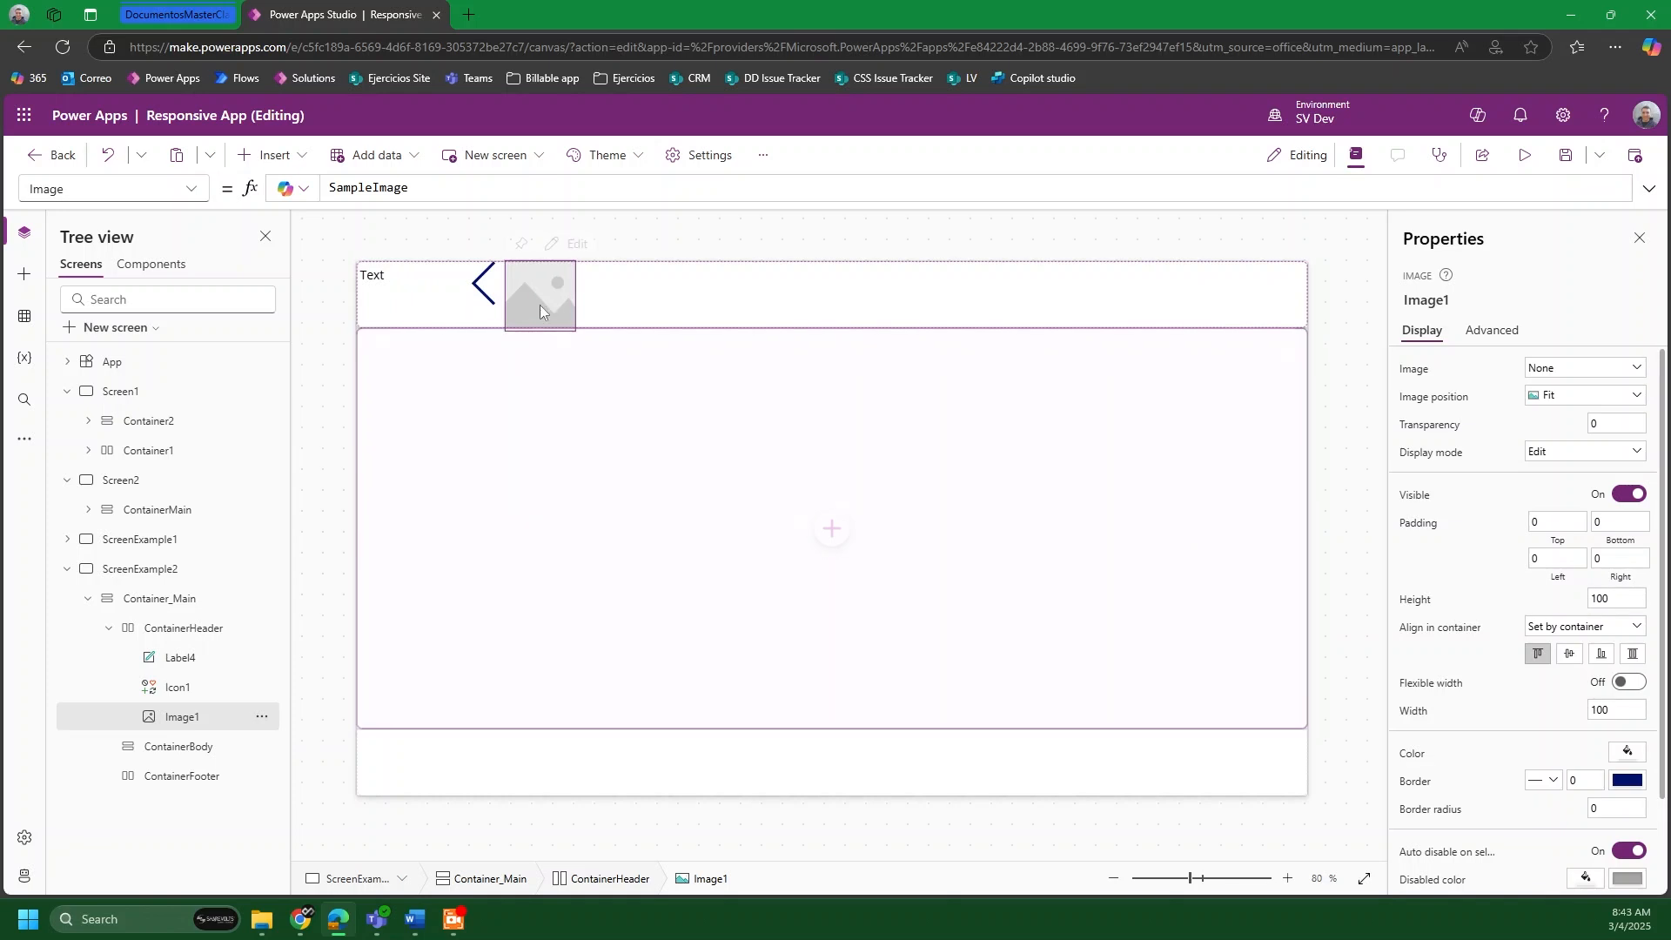
Step: Reorder the Left arrow icon to the start of ContainerHeader, ahead of the text label
left_click(484, 285)
left_click(262, 688)
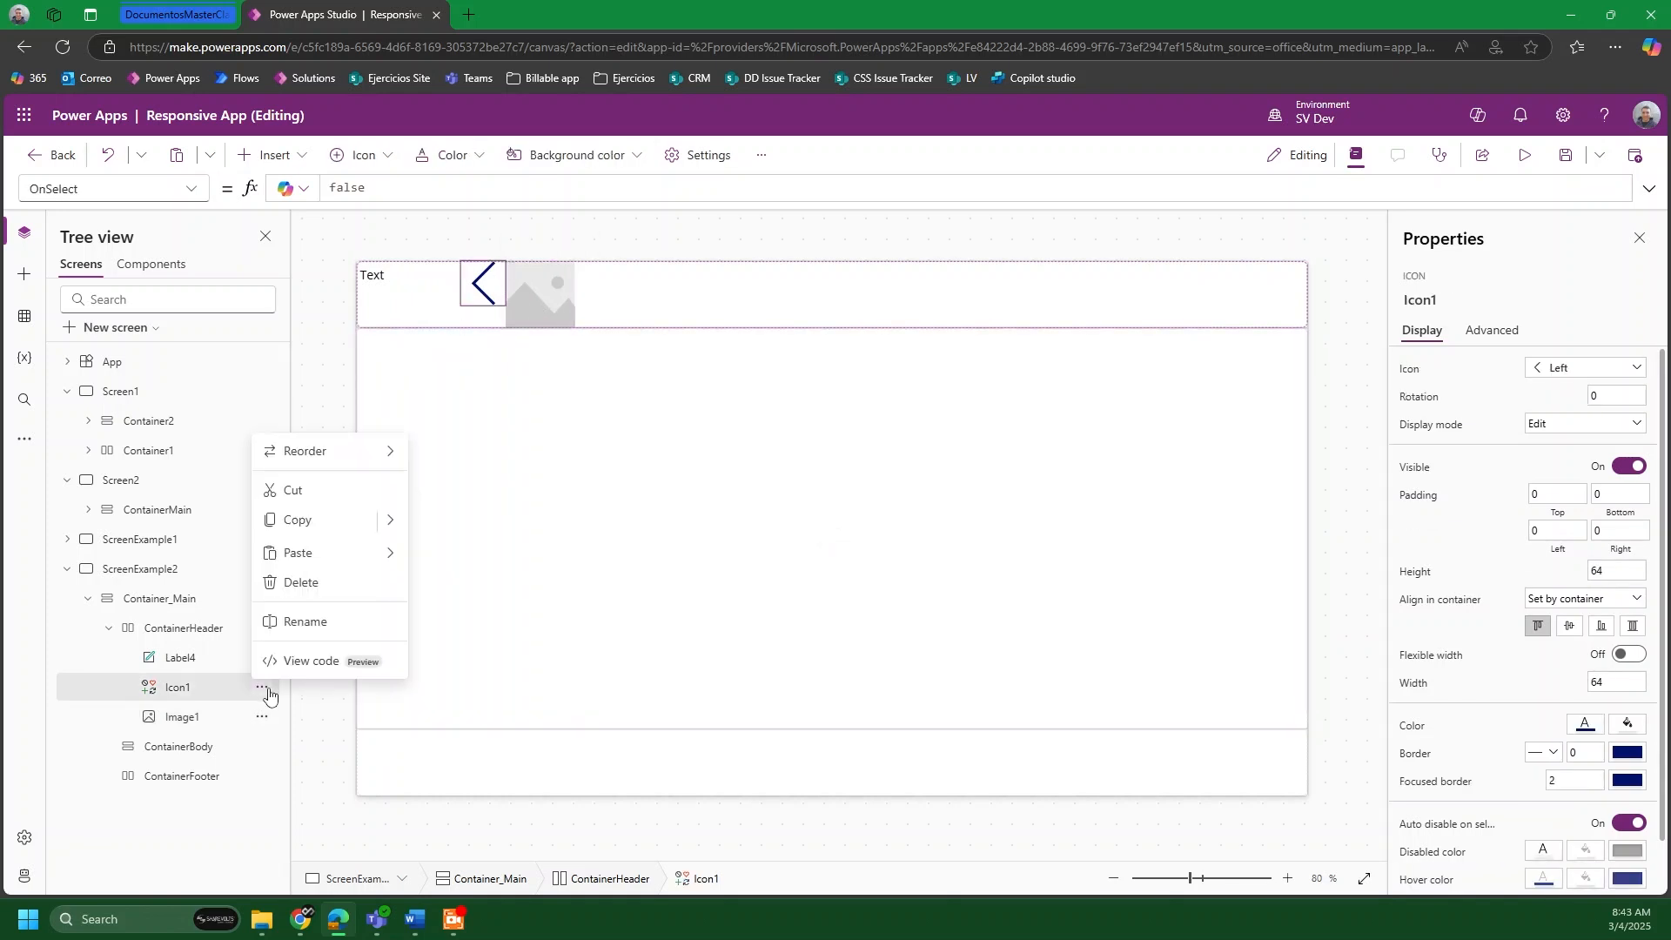
mouse_move(313, 449)
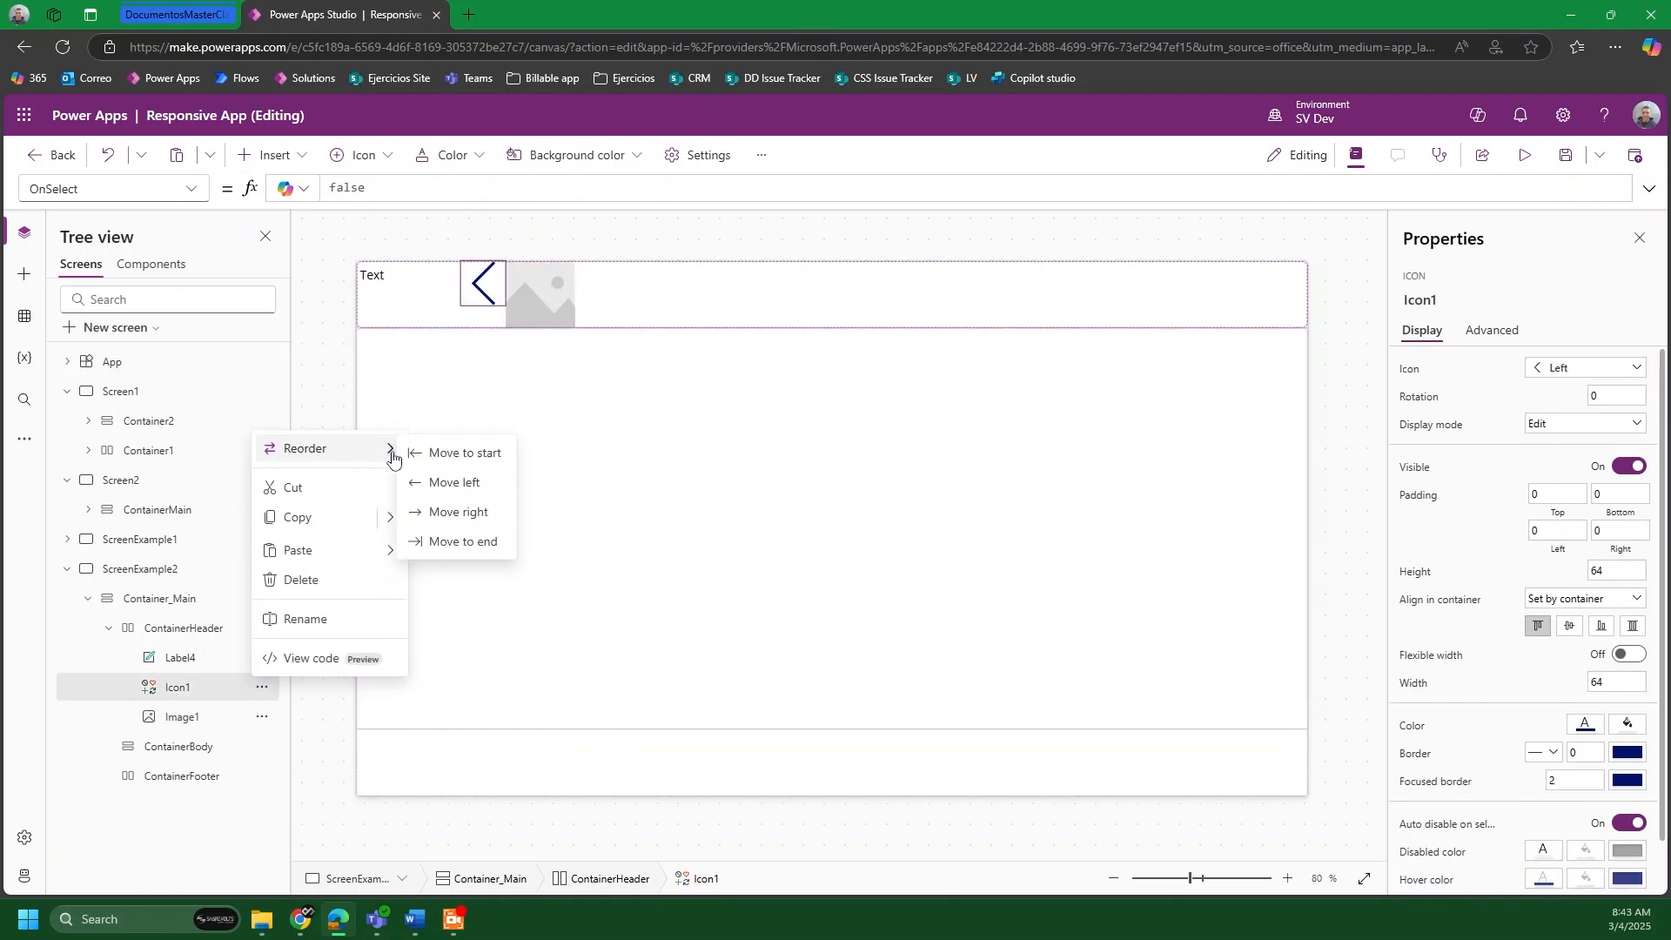
left_click(478, 456)
left_click(428, 285)
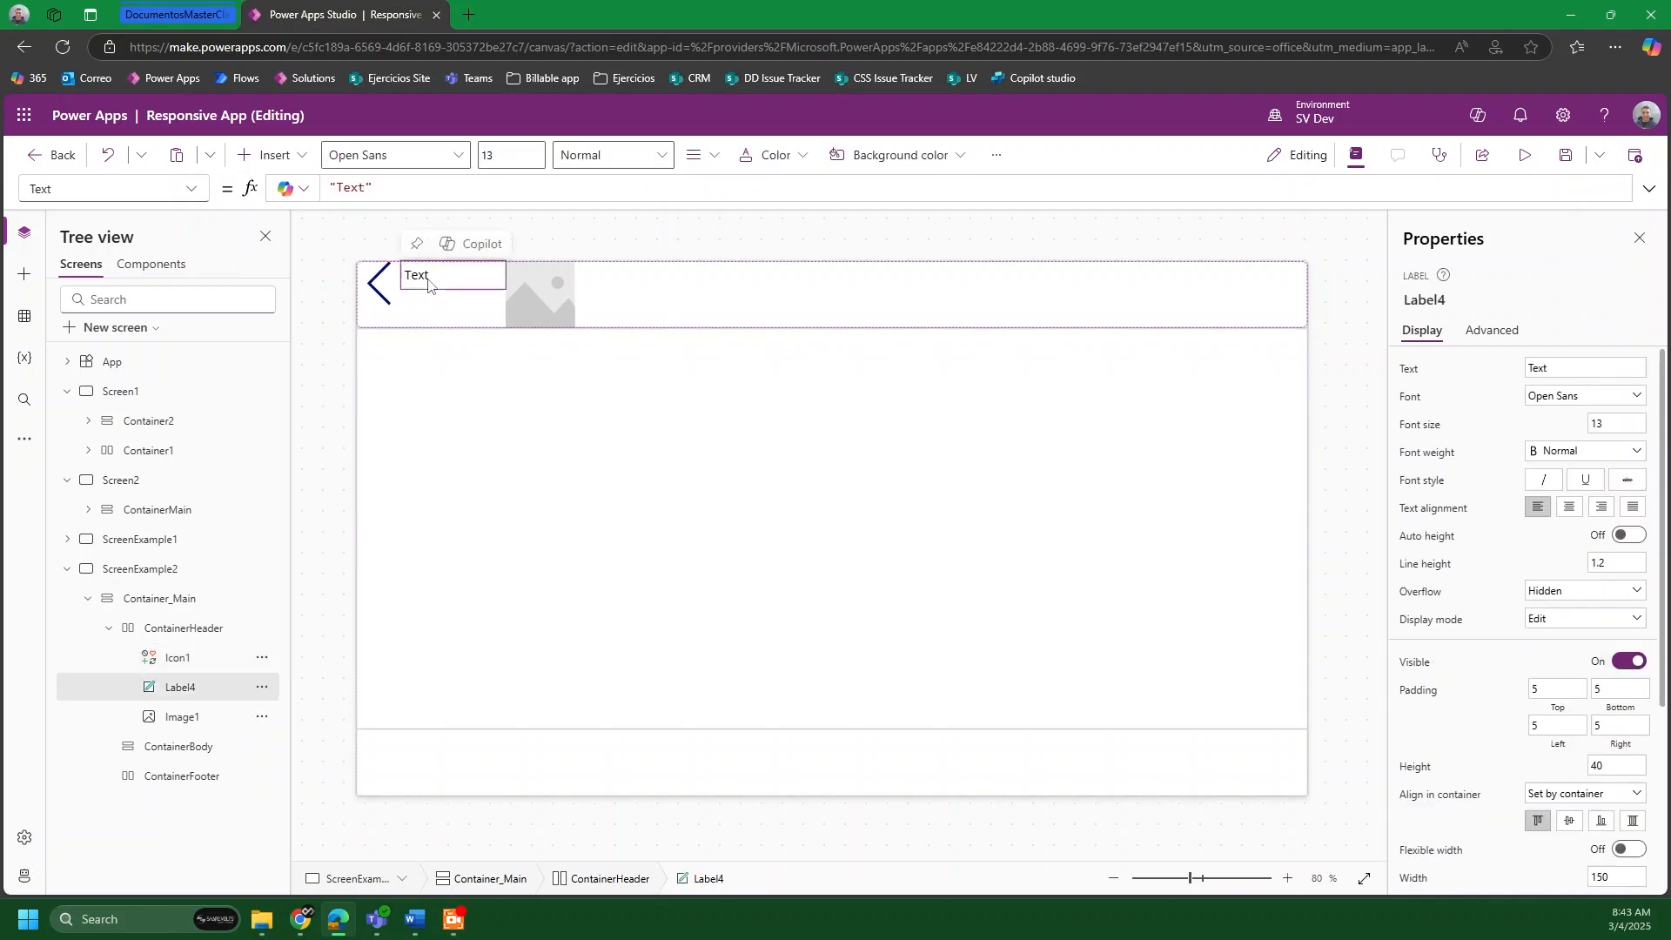
left_click(618, 249)
Step: Justify ContainerHeader's contents horizontally with space between them and align them vertically to the middle
left_click(622, 303)
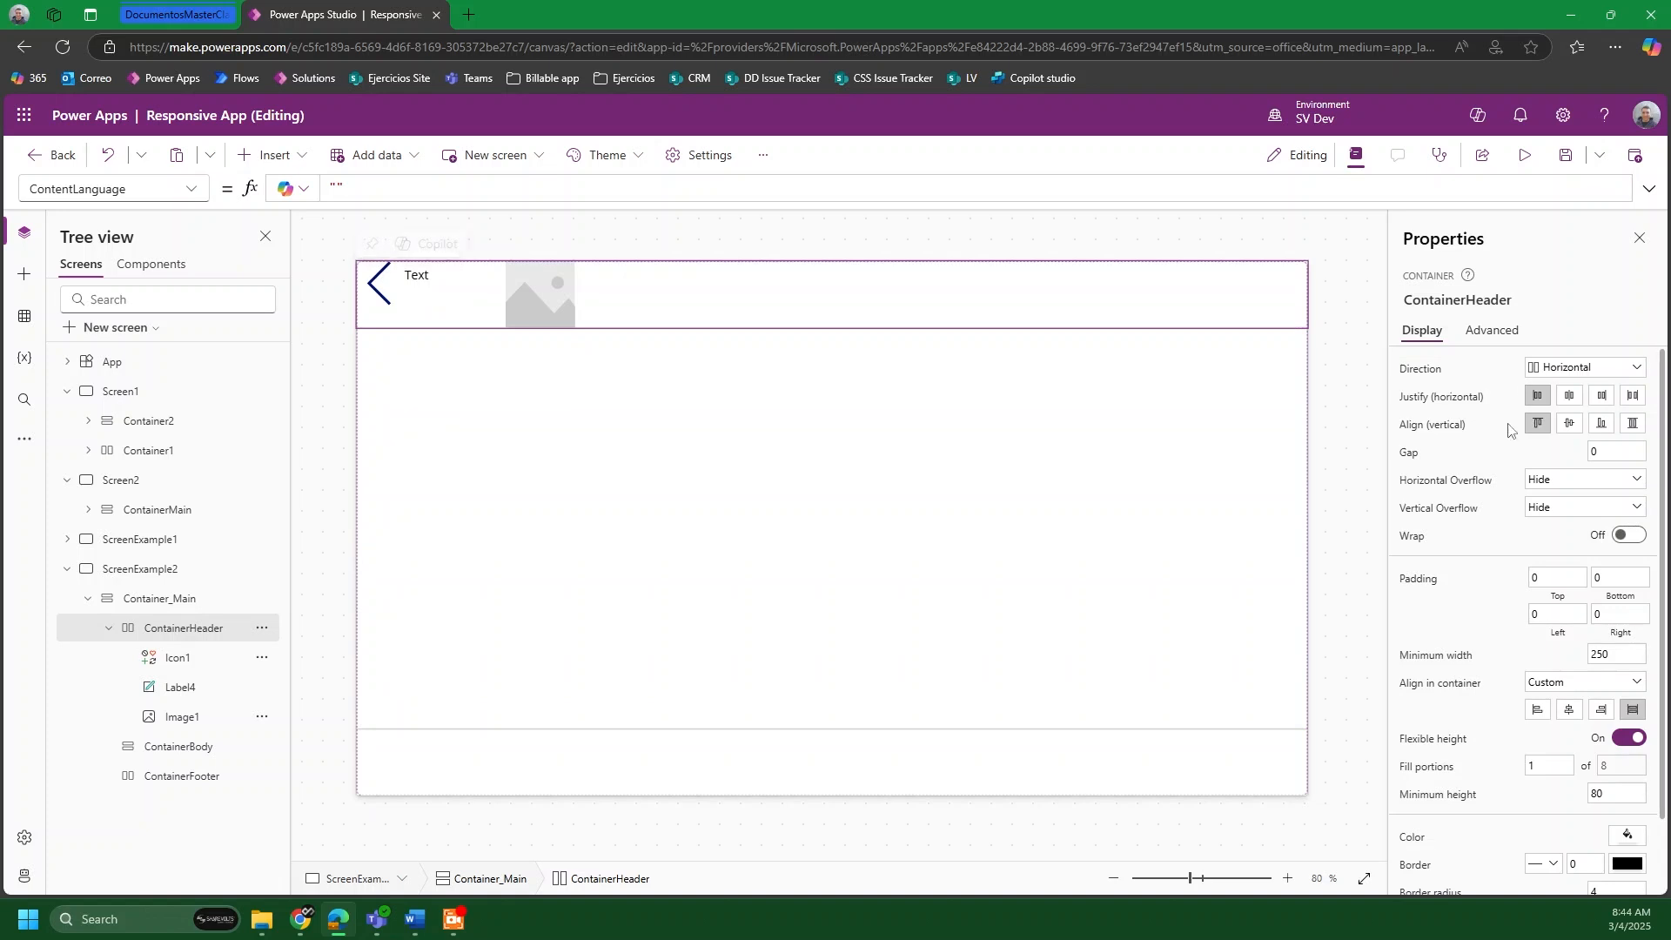
left_click(1572, 397)
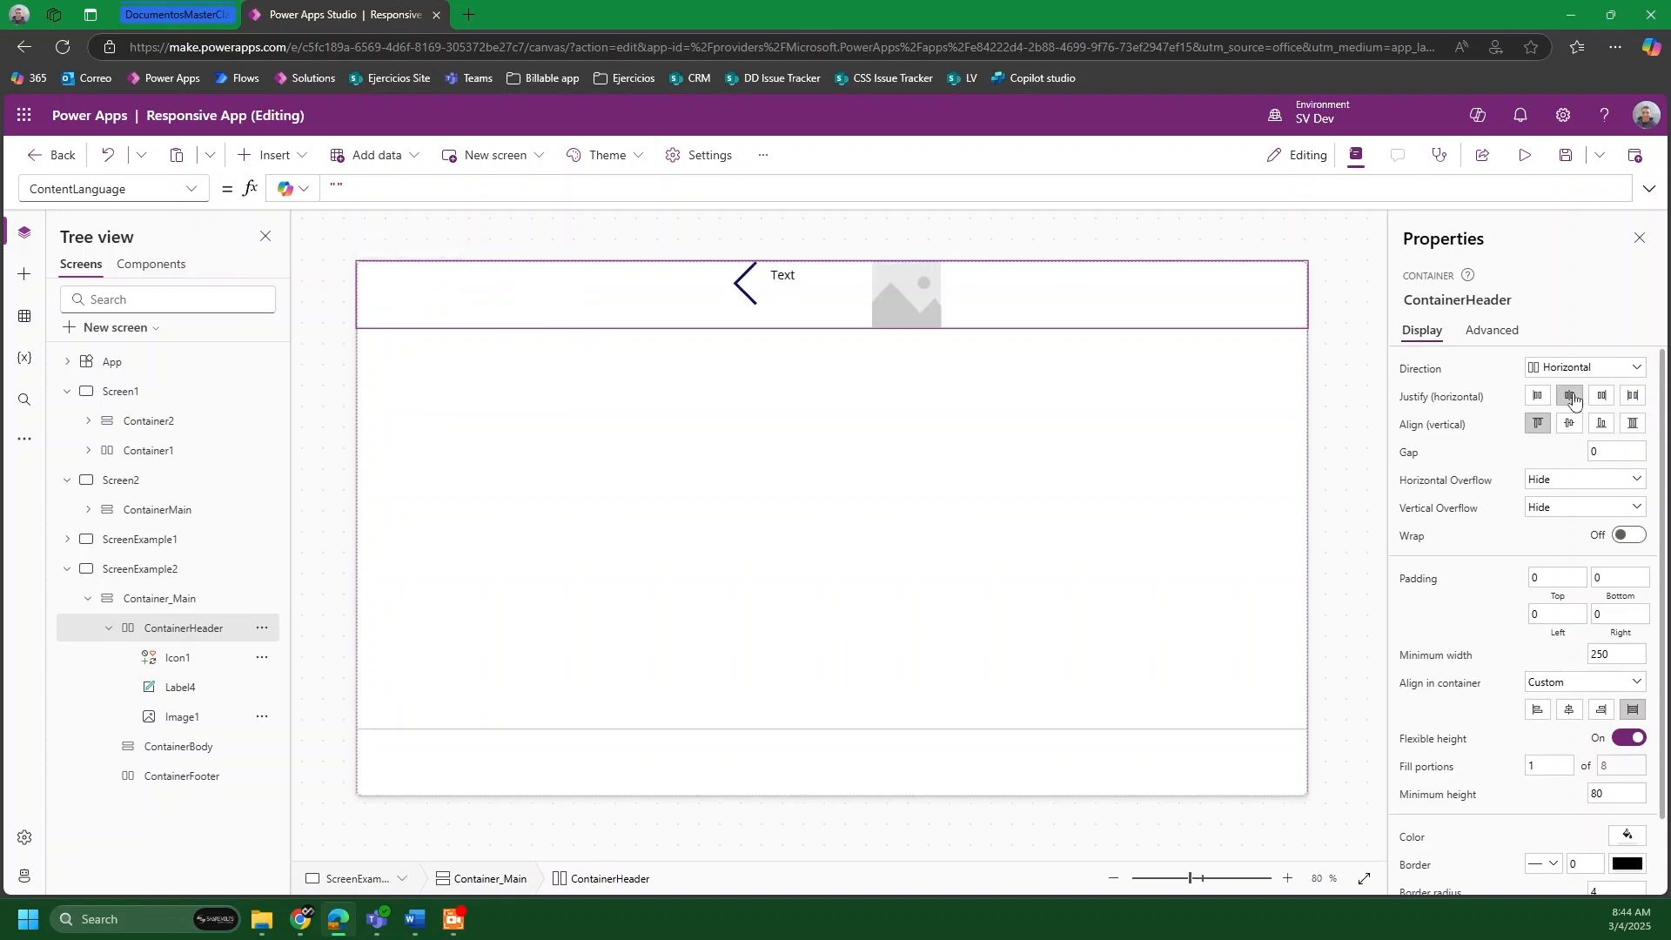
left_click(1635, 397)
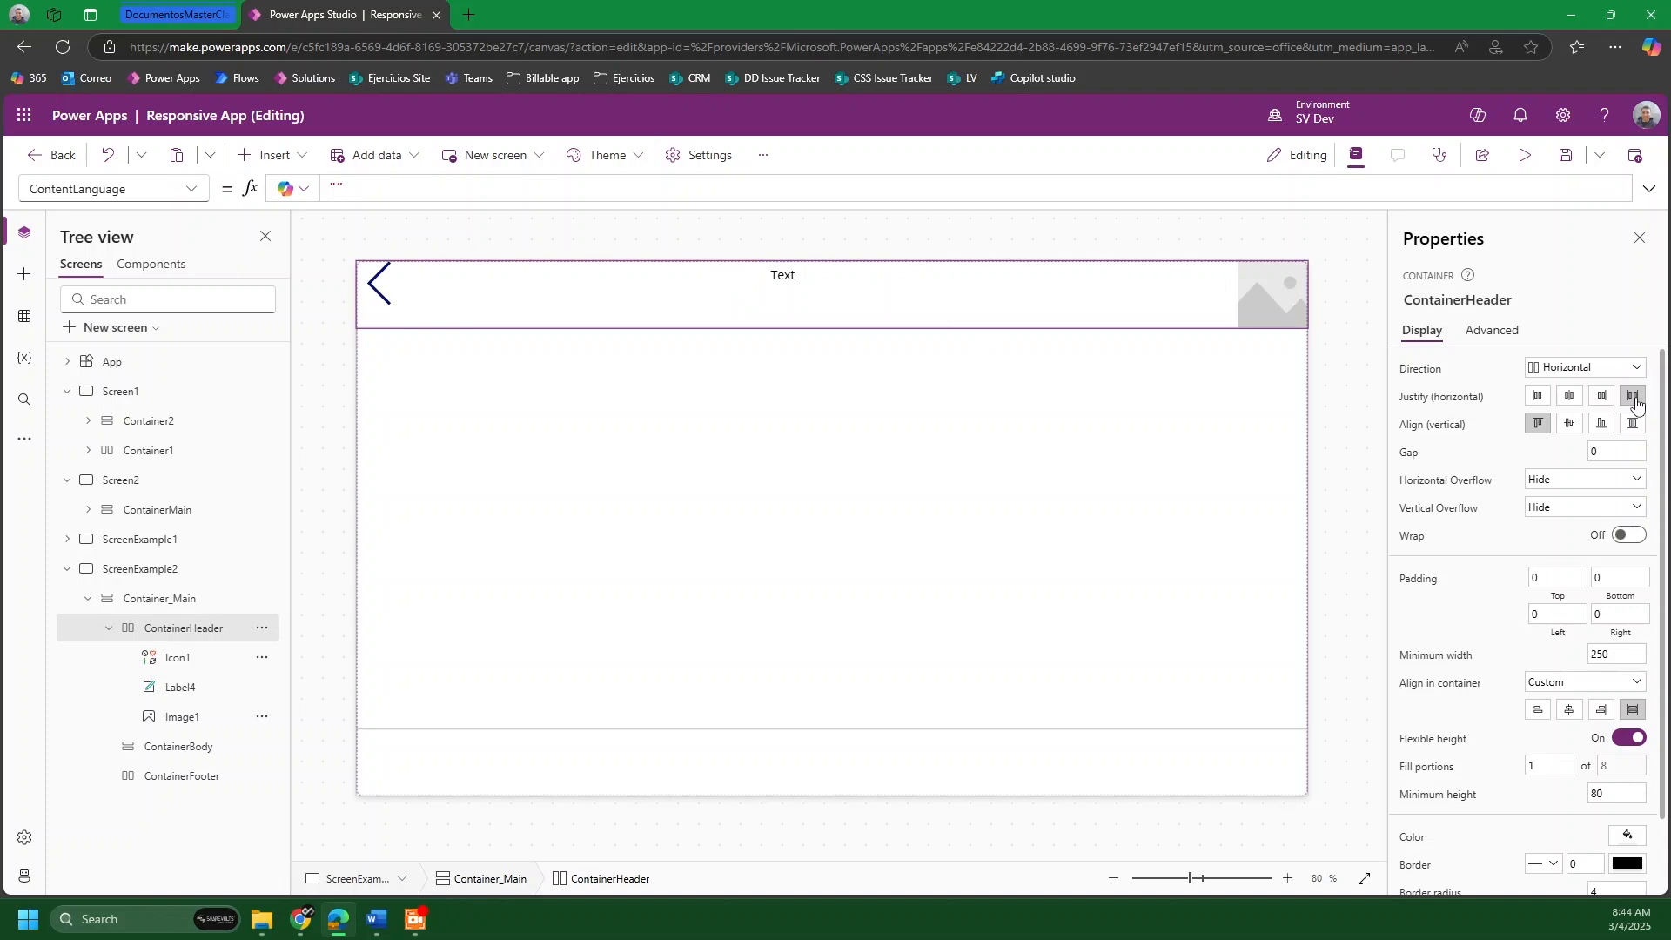
left_click(797, 280)
left_click(955, 296)
left_click(801, 285)
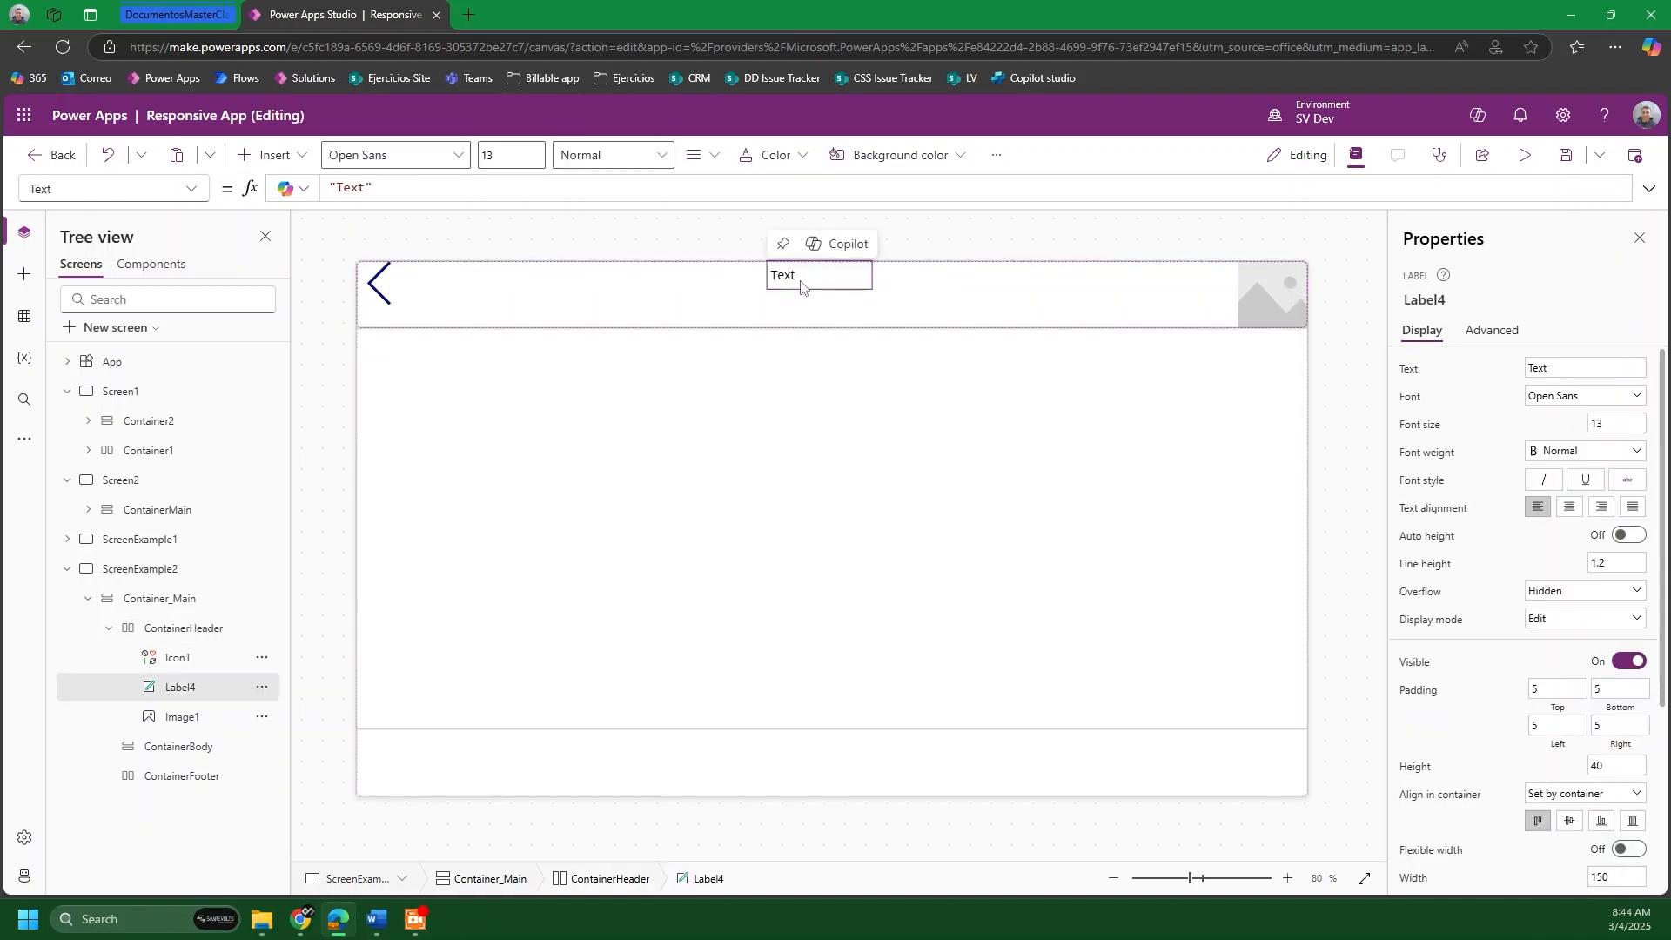
left_click(381, 287)
left_click(909, 308)
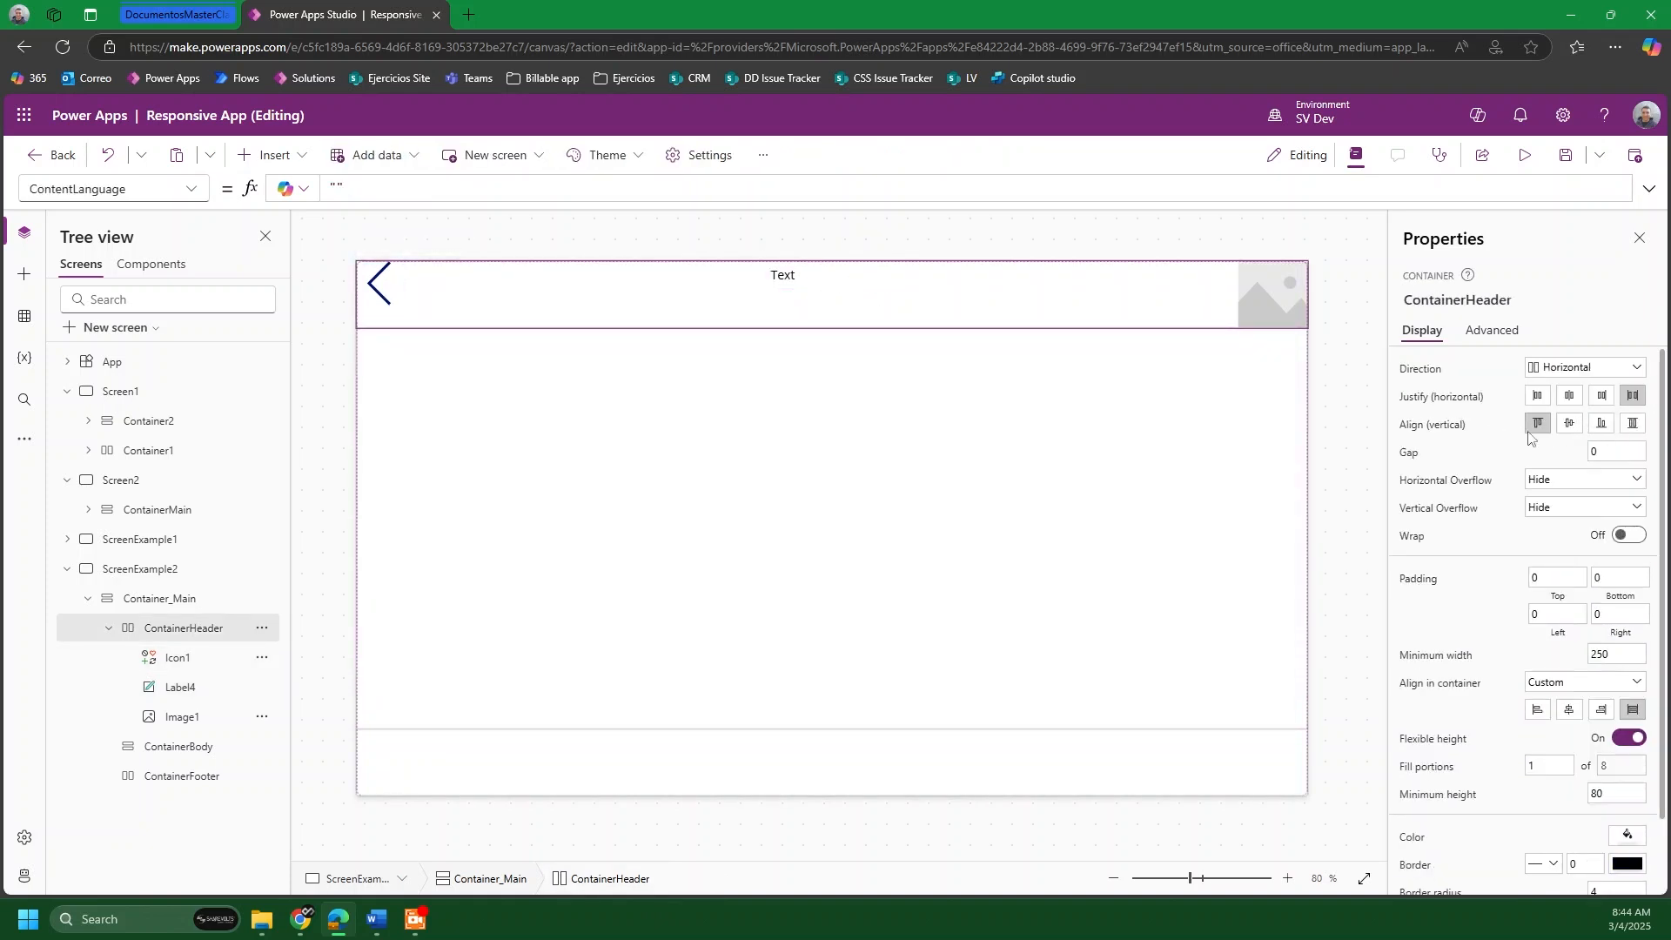
left_click(1570, 425)
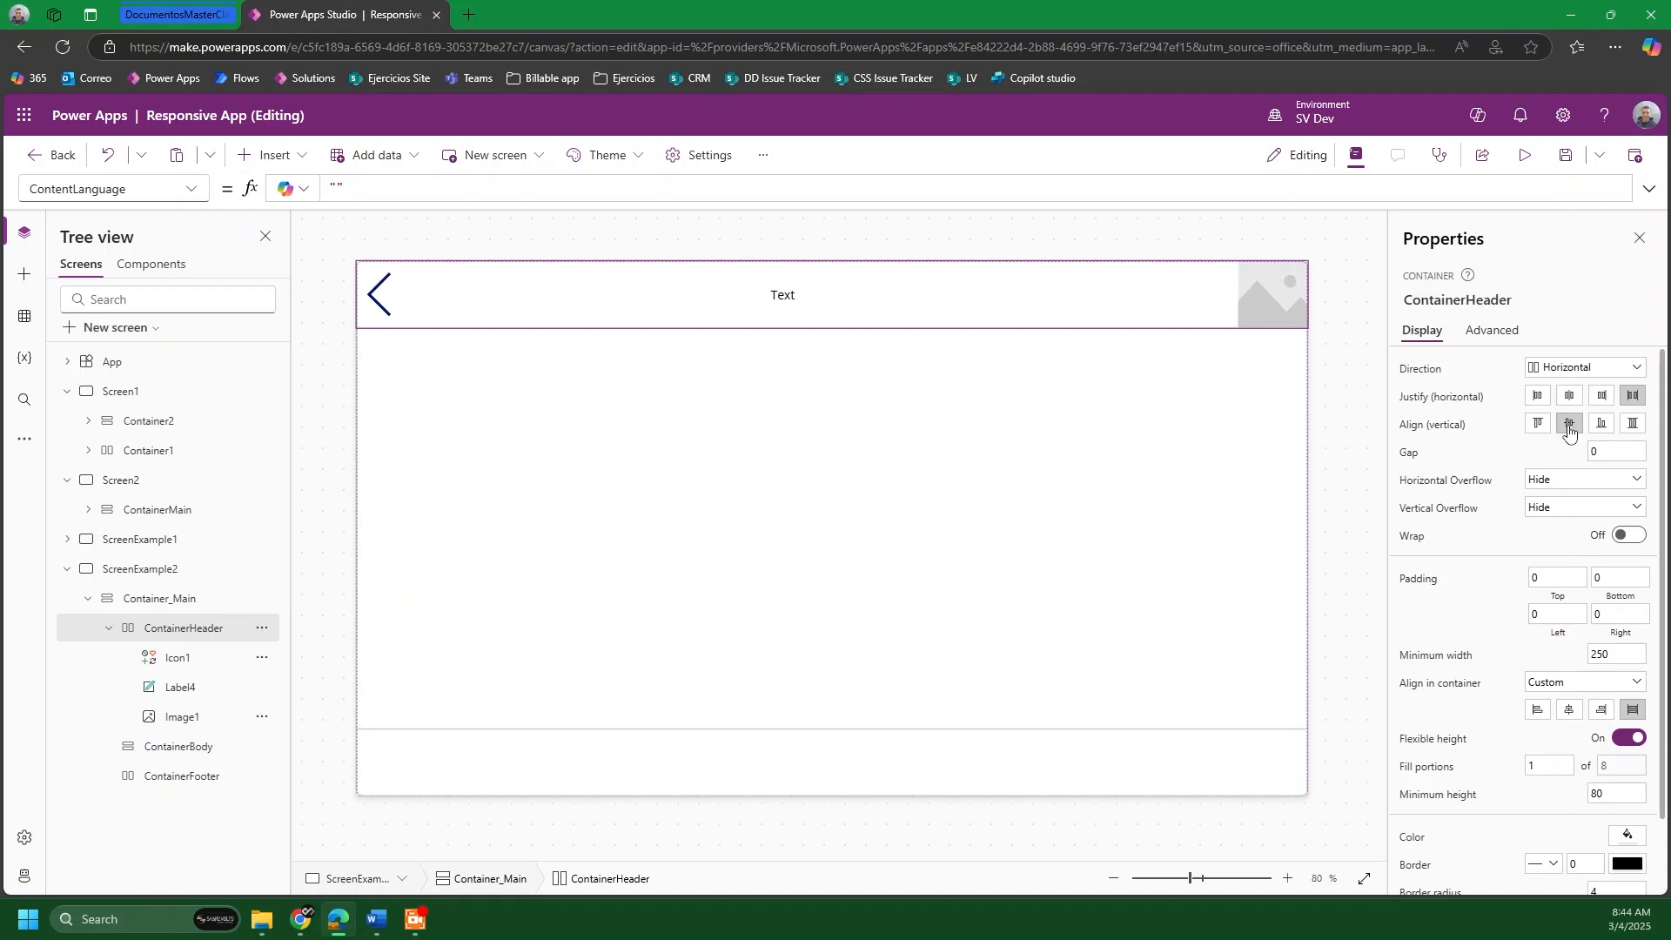
Step: Change the header label's text to "Screen Tests"
left_click(789, 297)
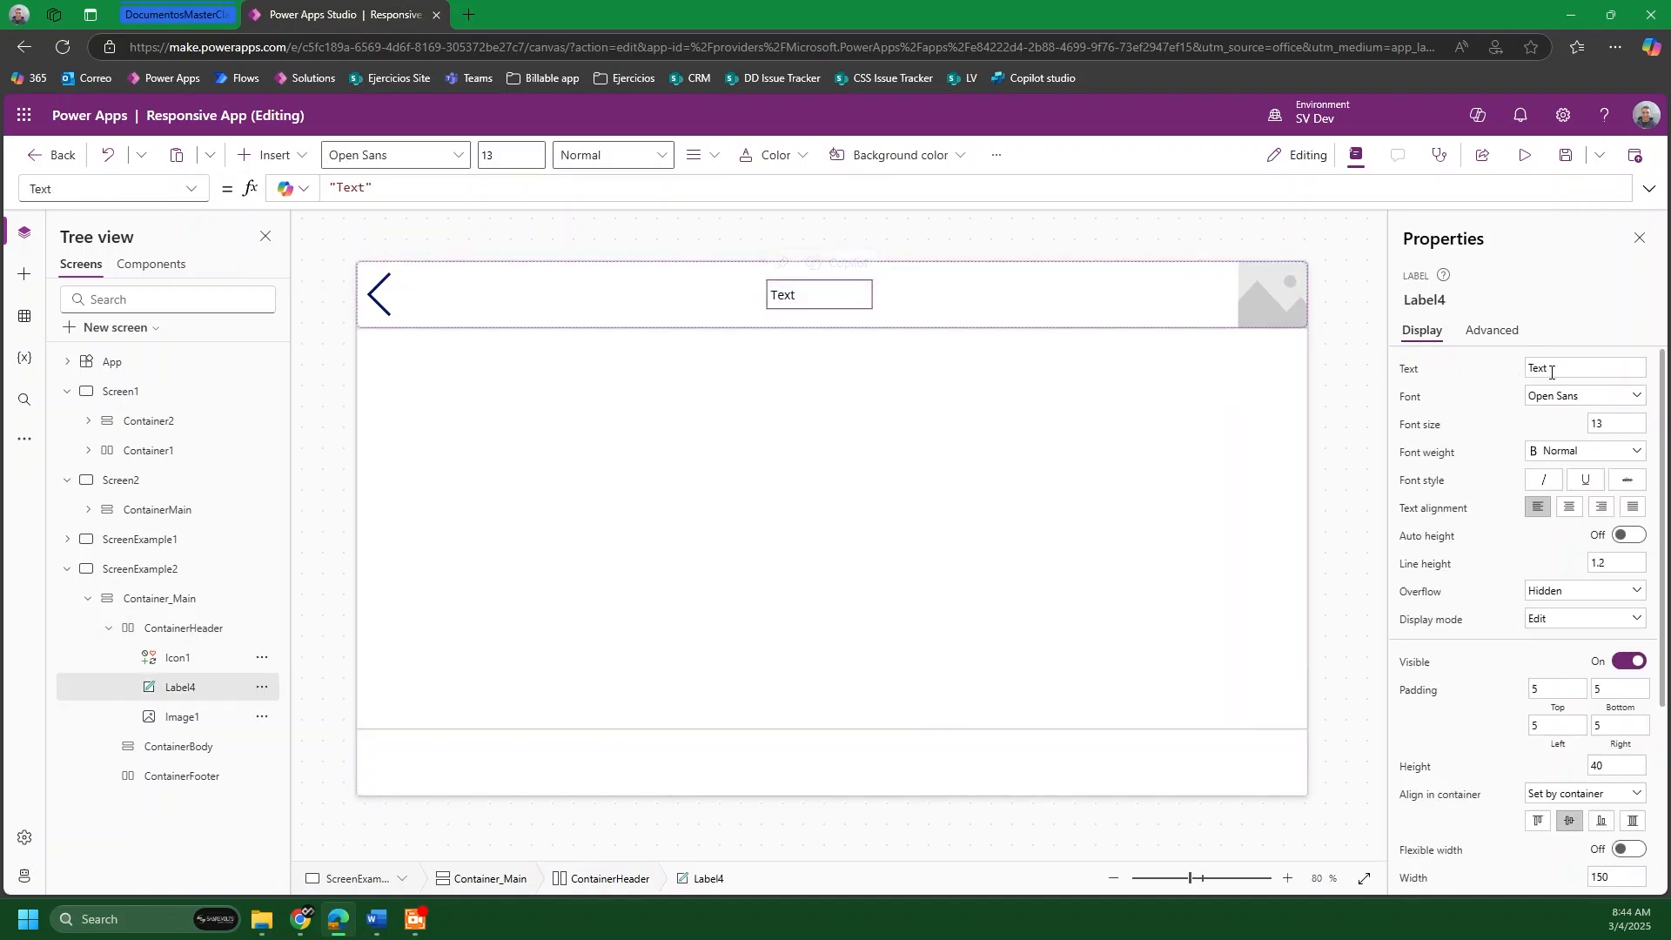
left_click_drag(1553, 369, 1423, 369)
left_click(1078, 218)
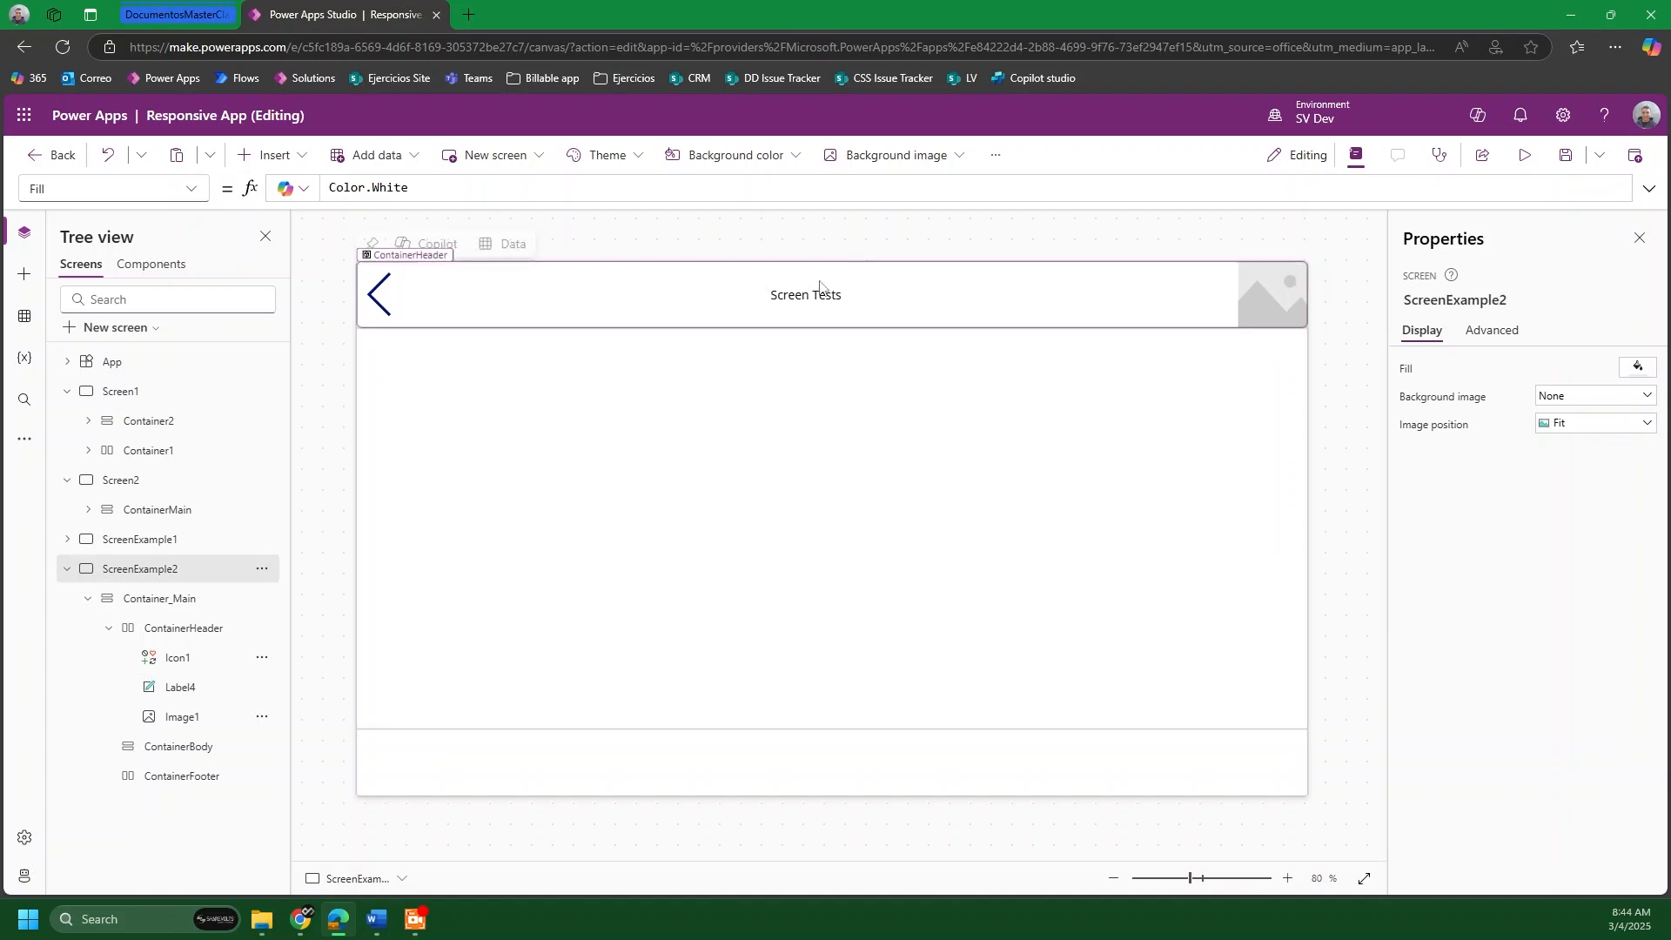
Step: Set the "Screen Tests" label's font size to 14 and its font weight to Semibold
left_click(818, 296)
left_click(1604, 424)
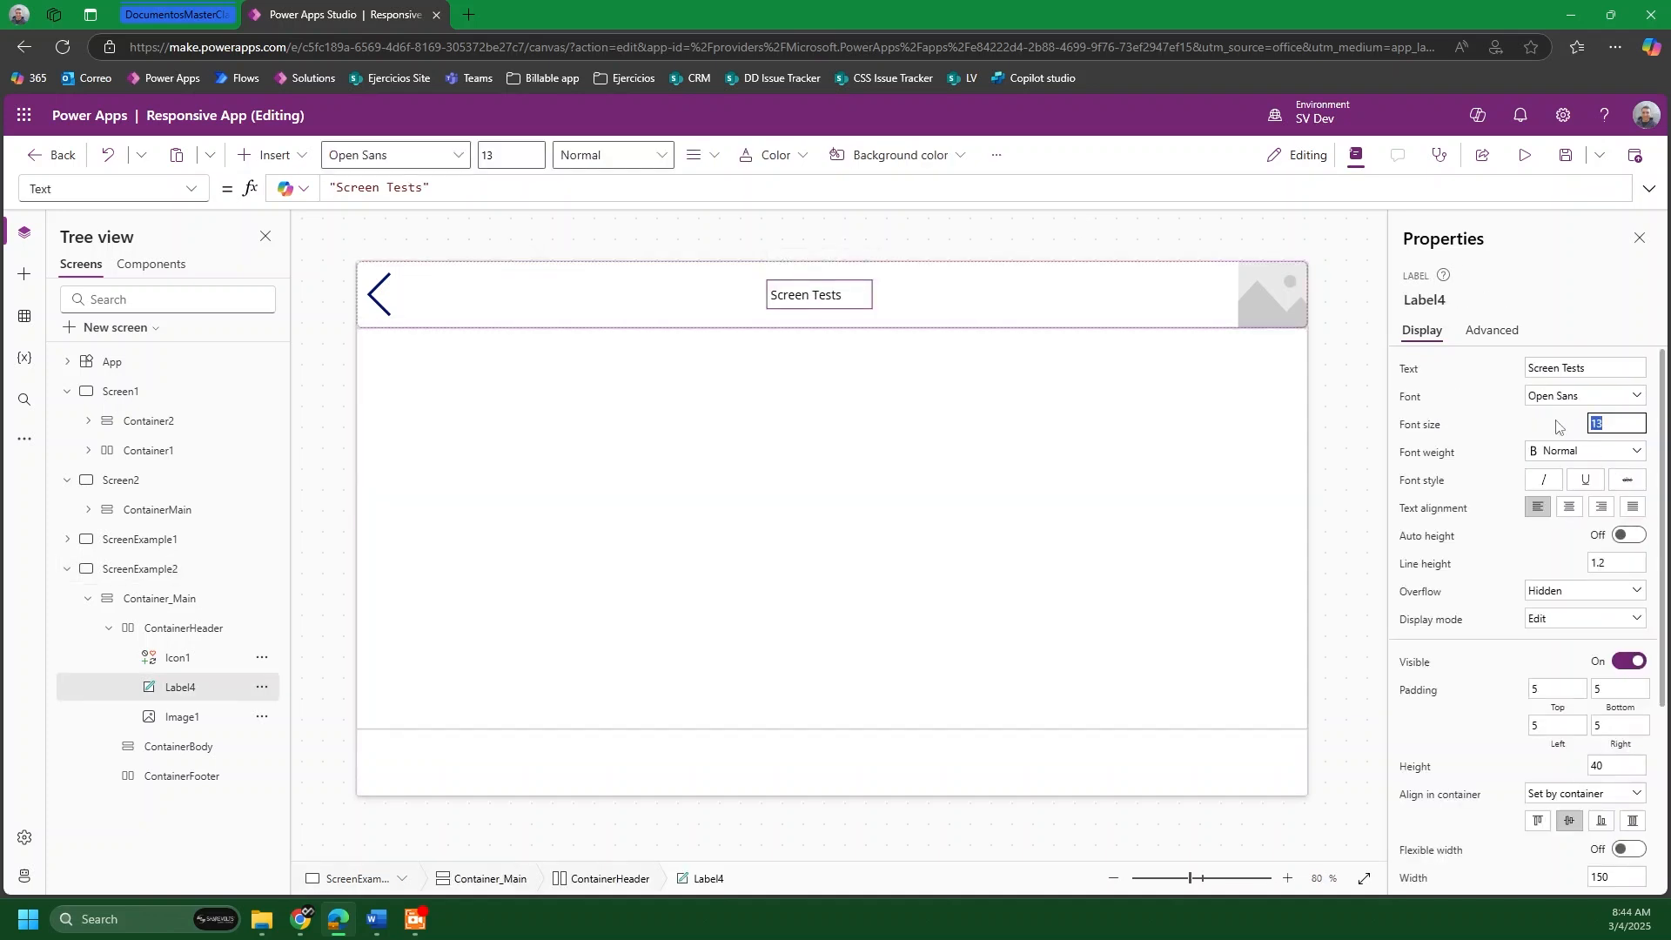
type("14")
left_click(1565, 452)
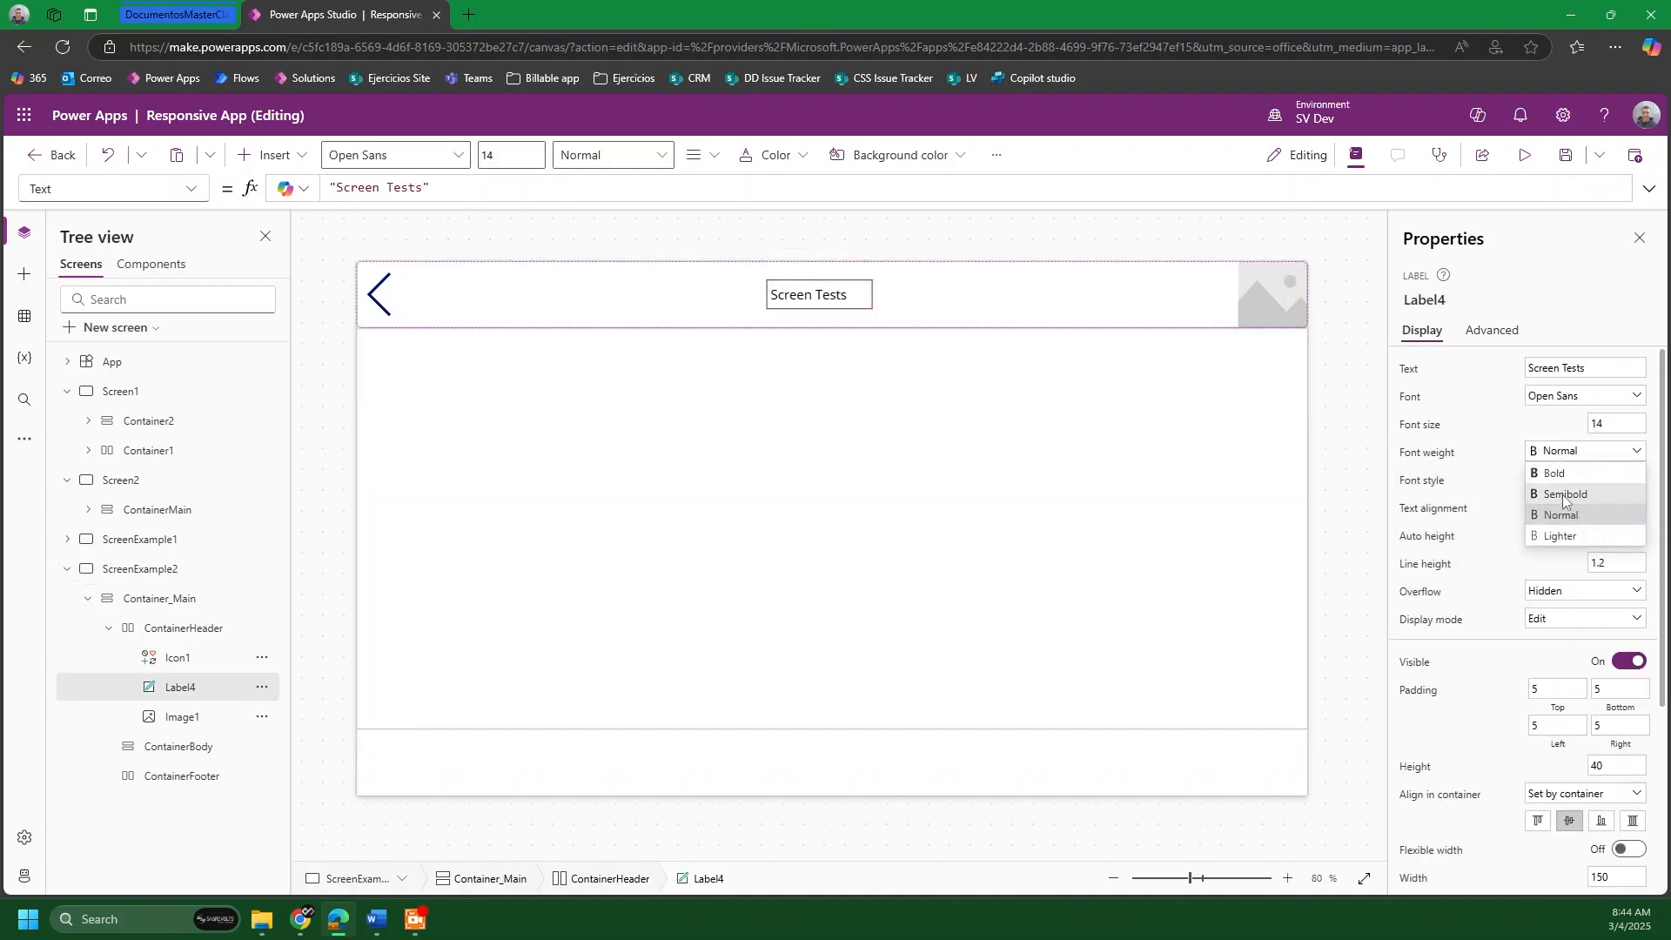
left_click(1564, 494)
left_click(918, 244)
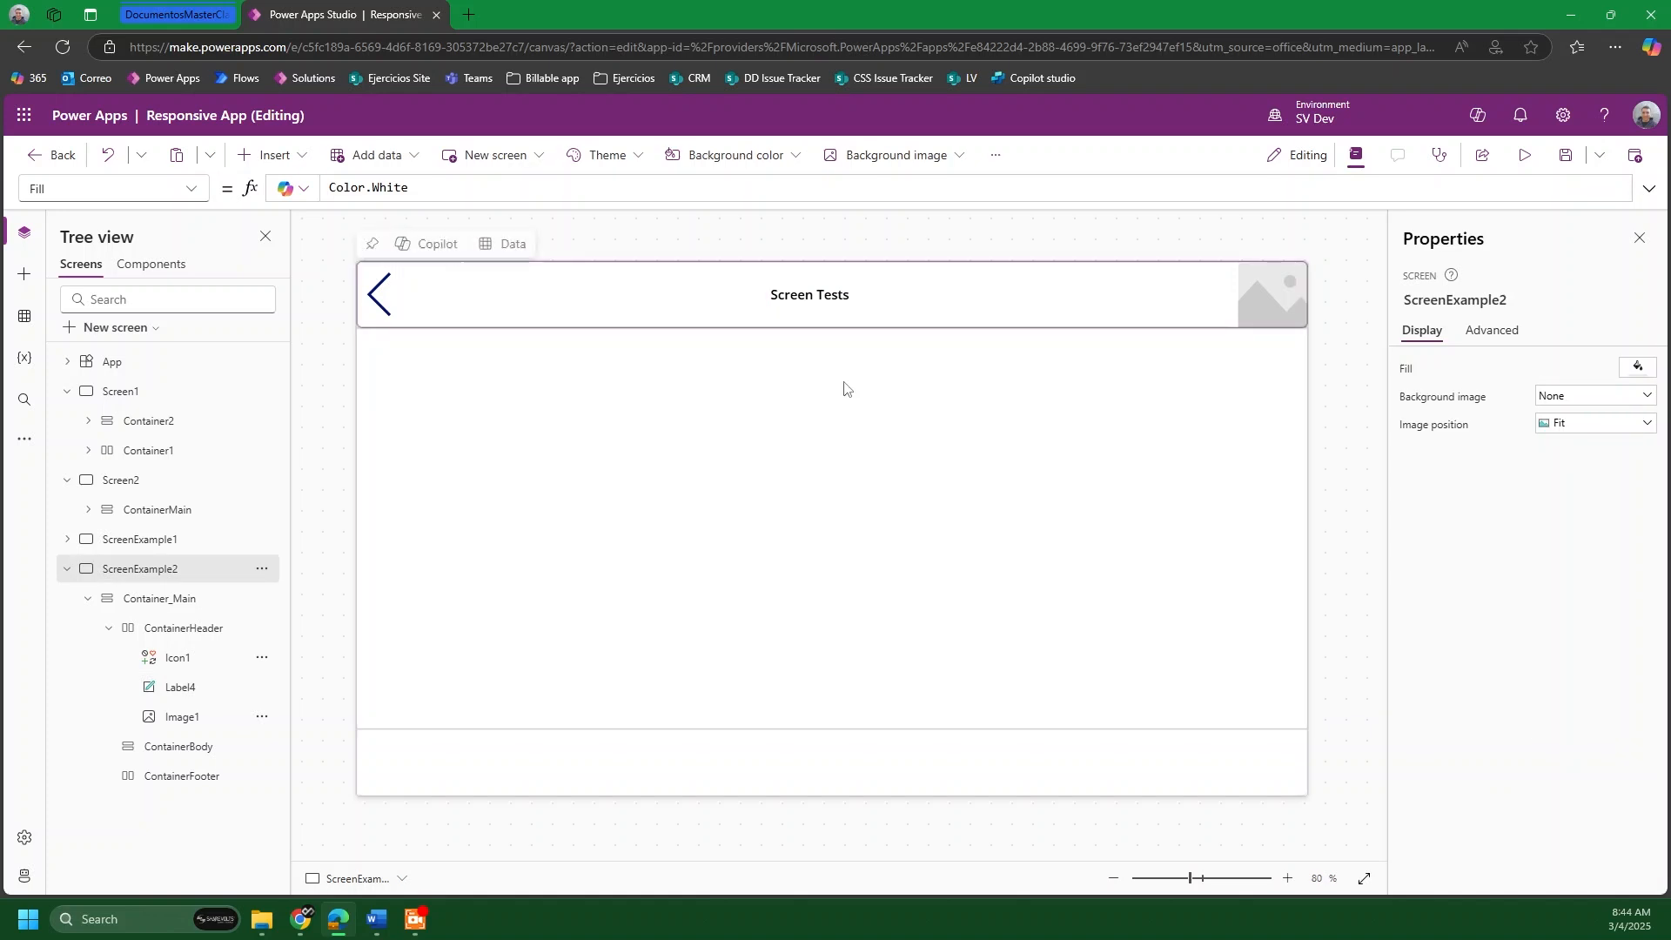
Step: Center the text within the "Screen Tests" label
left_click(774, 297)
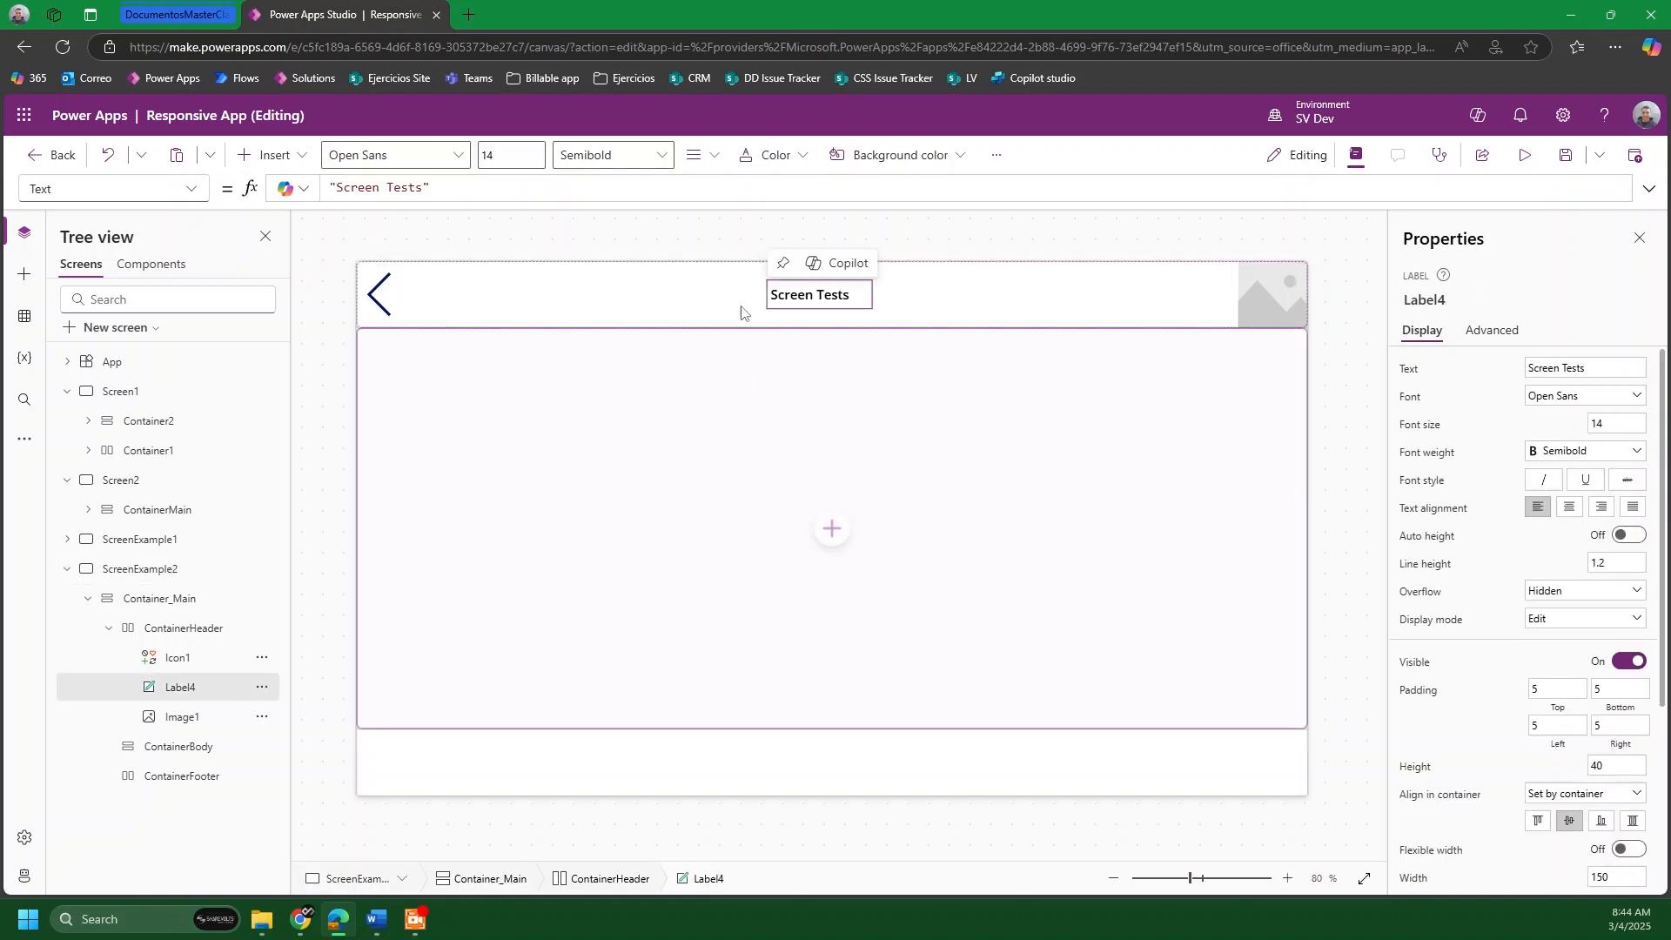
left_click(1572, 512)
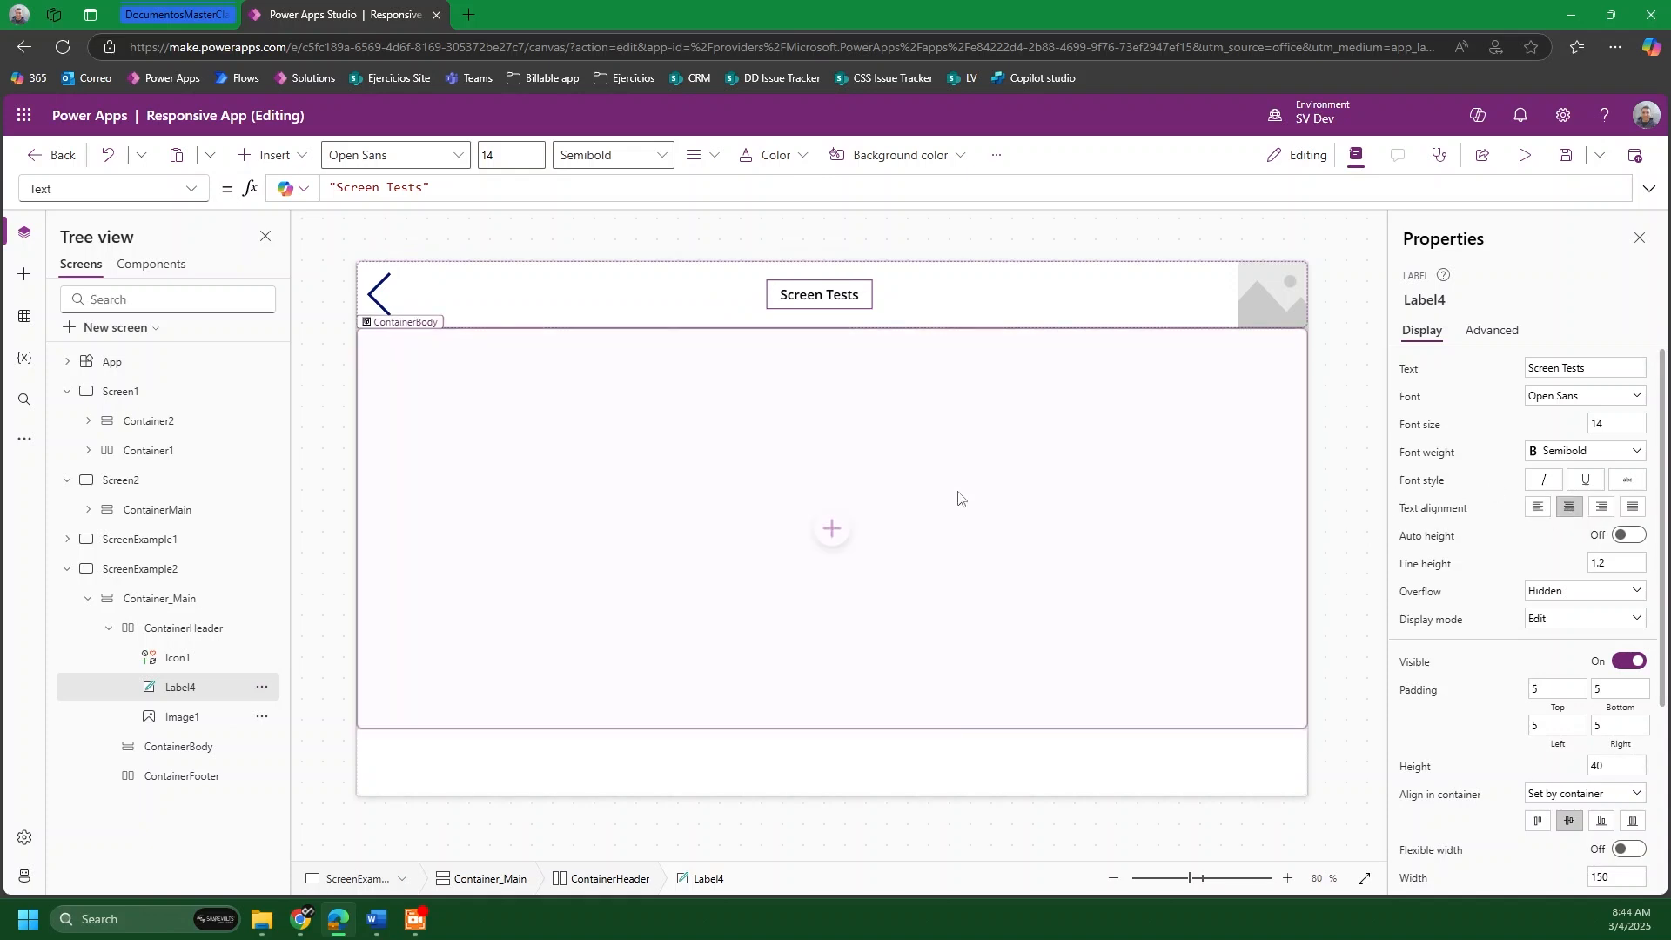
left_click(383, 296)
left_click(489, 215)
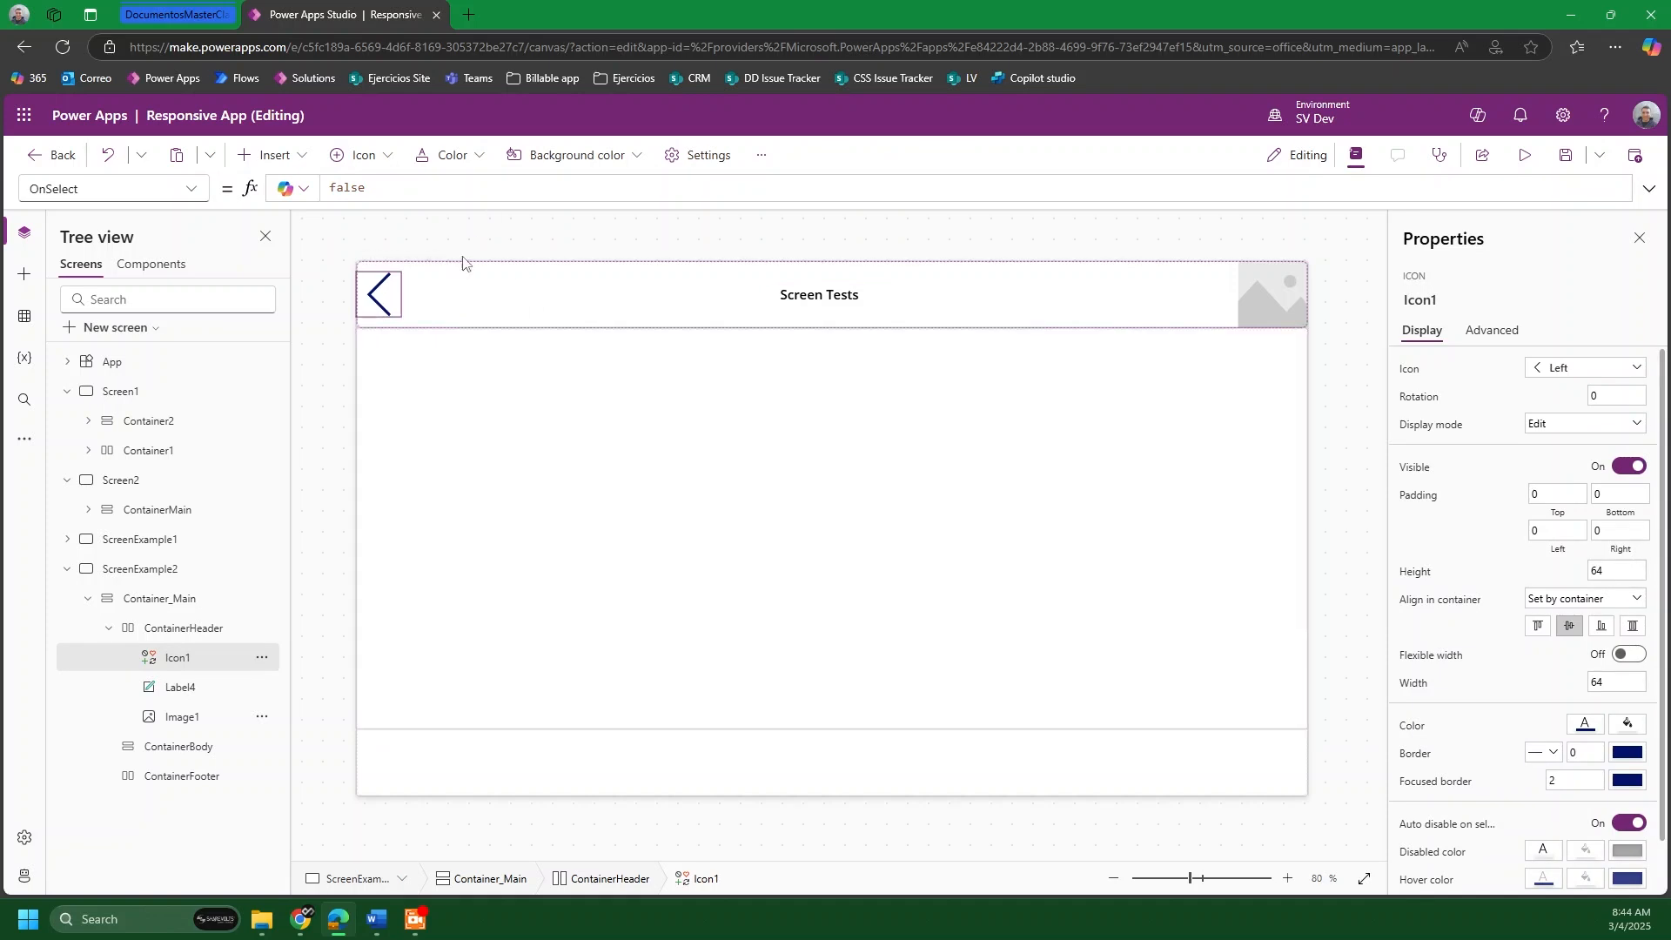
Step: Set the width of the back icon in ContainerHeader to 80
left_click(379, 297)
scroll(1551, 523, "down", 1)
scroll(1503, 599, "up", 1)
scroll(1549, 534, "down", 1)
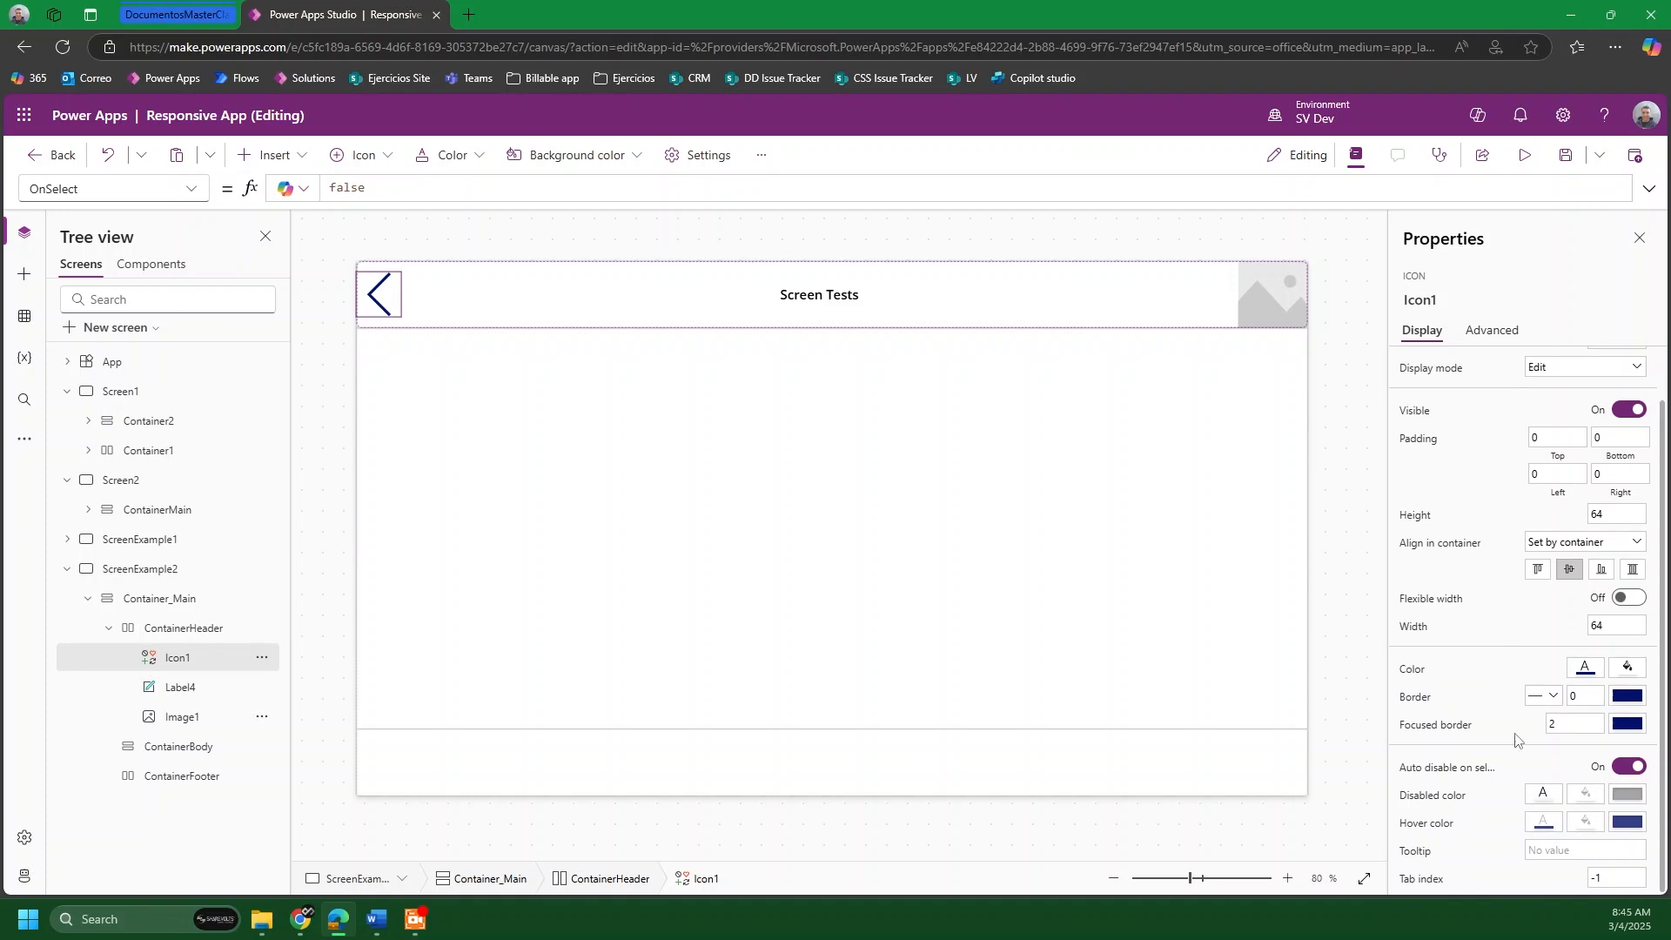
scroll(1515, 740, "up", 1)
left_click(1489, 332)
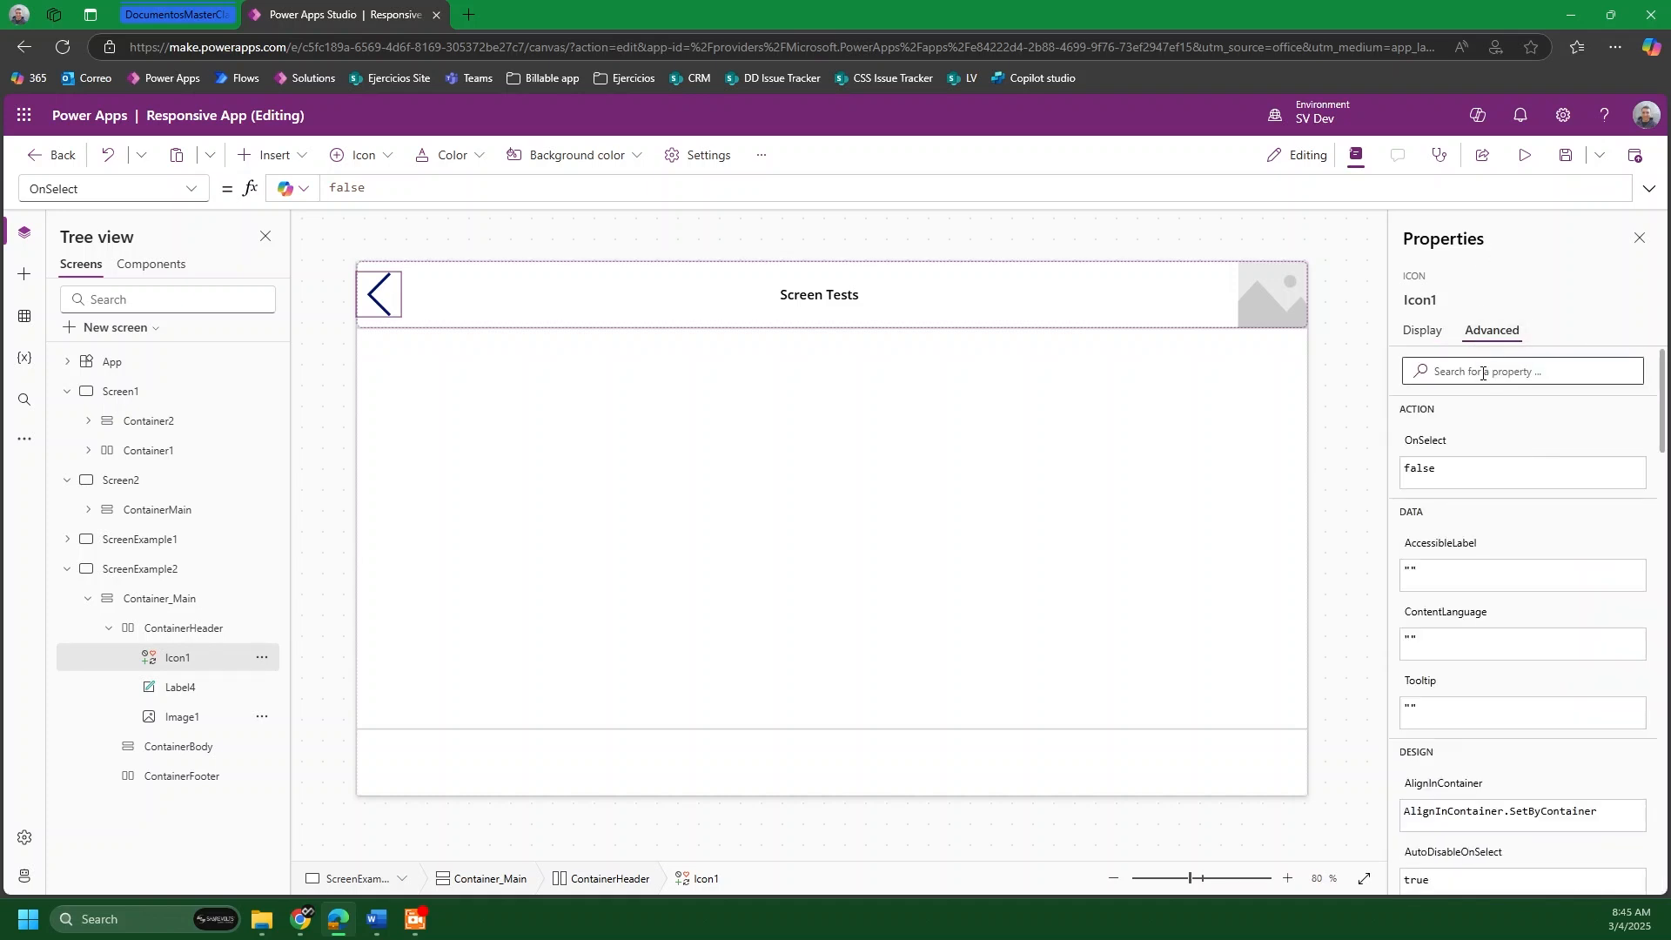
type("w")
left_click_drag(1428, 519, 1388, 515)
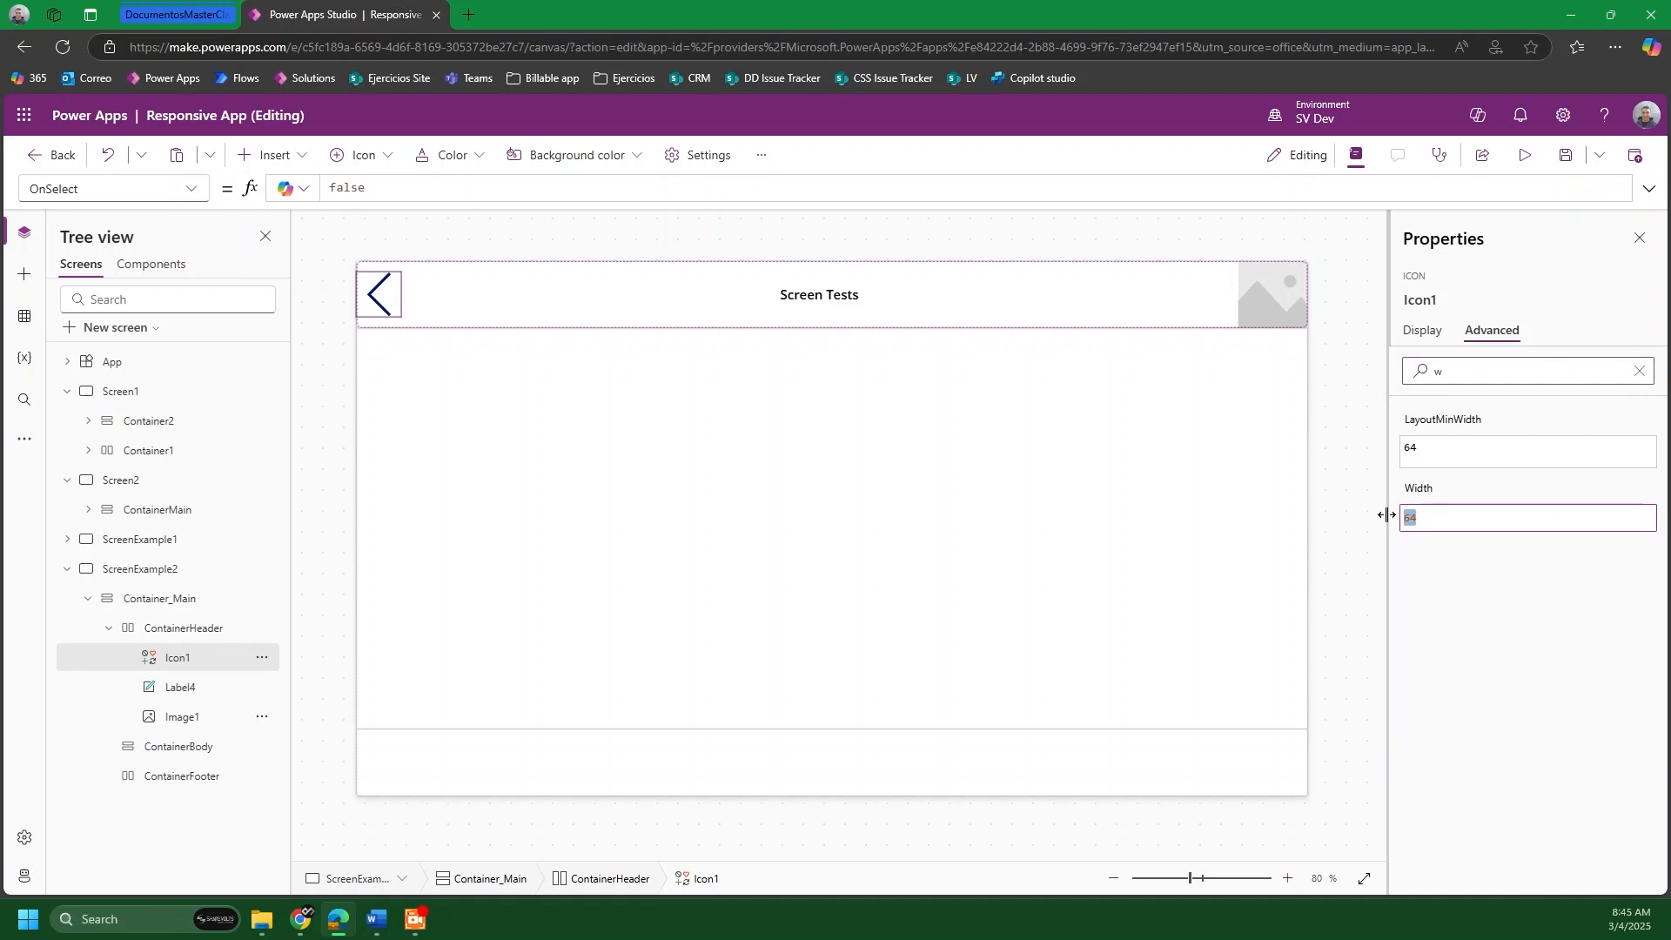
left_click(1487, 585)
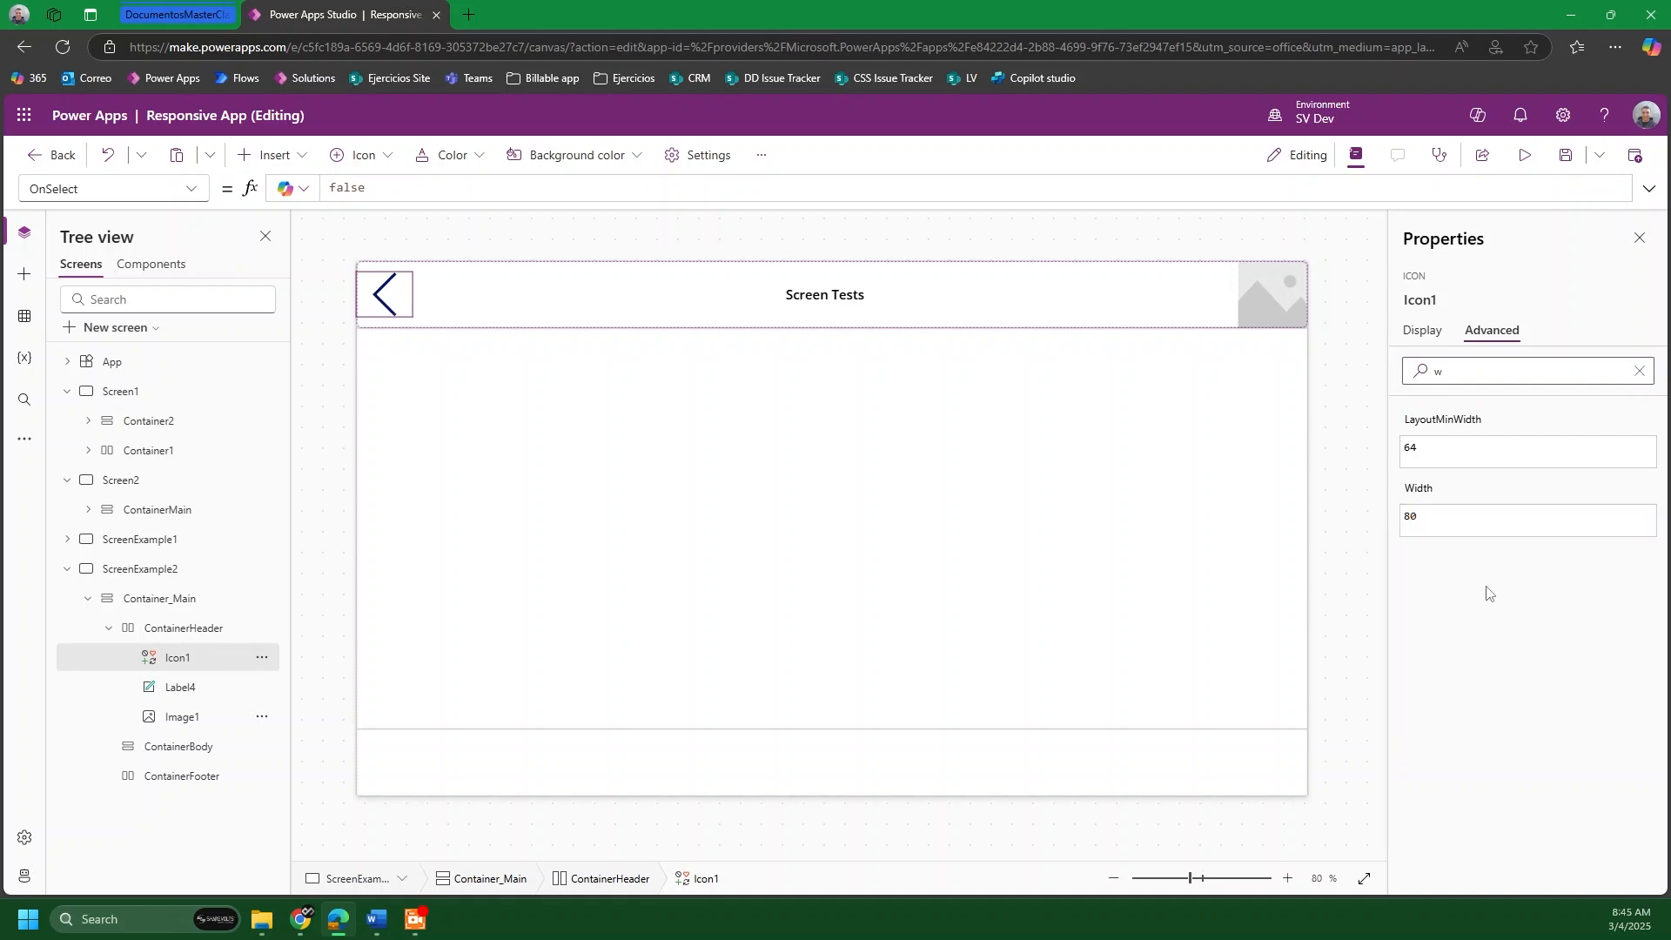
left_click(610, 244)
left_click(353, 307)
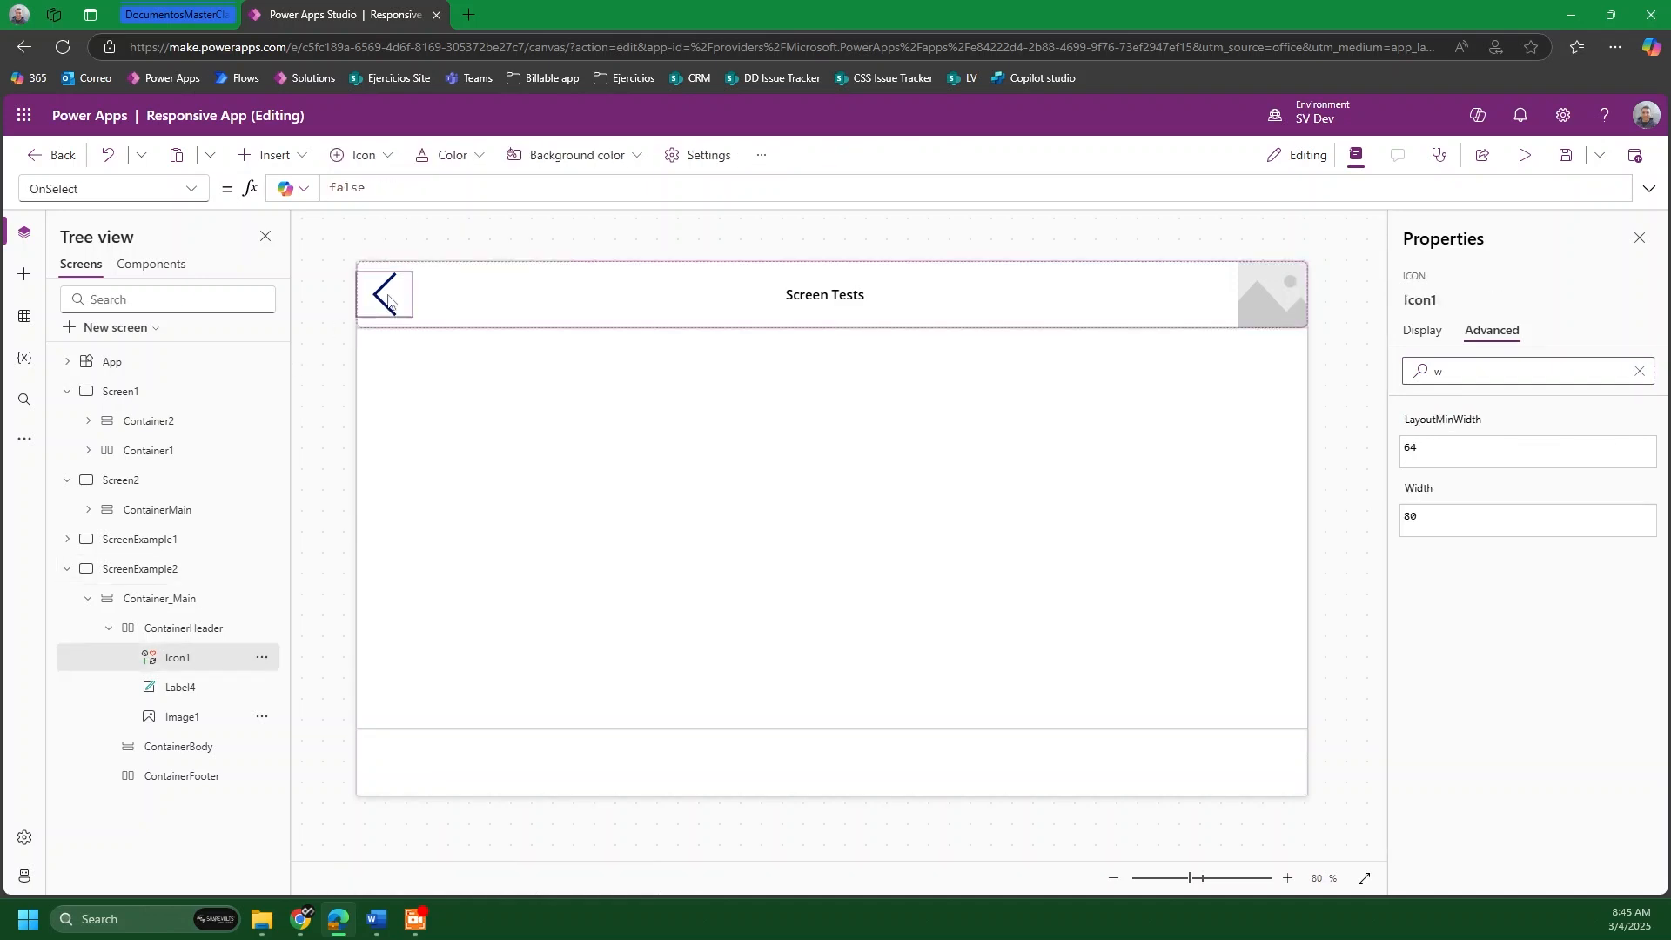
left_click(850, 219)
Step: Insert Power Apps Logo.png from the app's media into the header and delete the placeholder image
left_click(1283, 303)
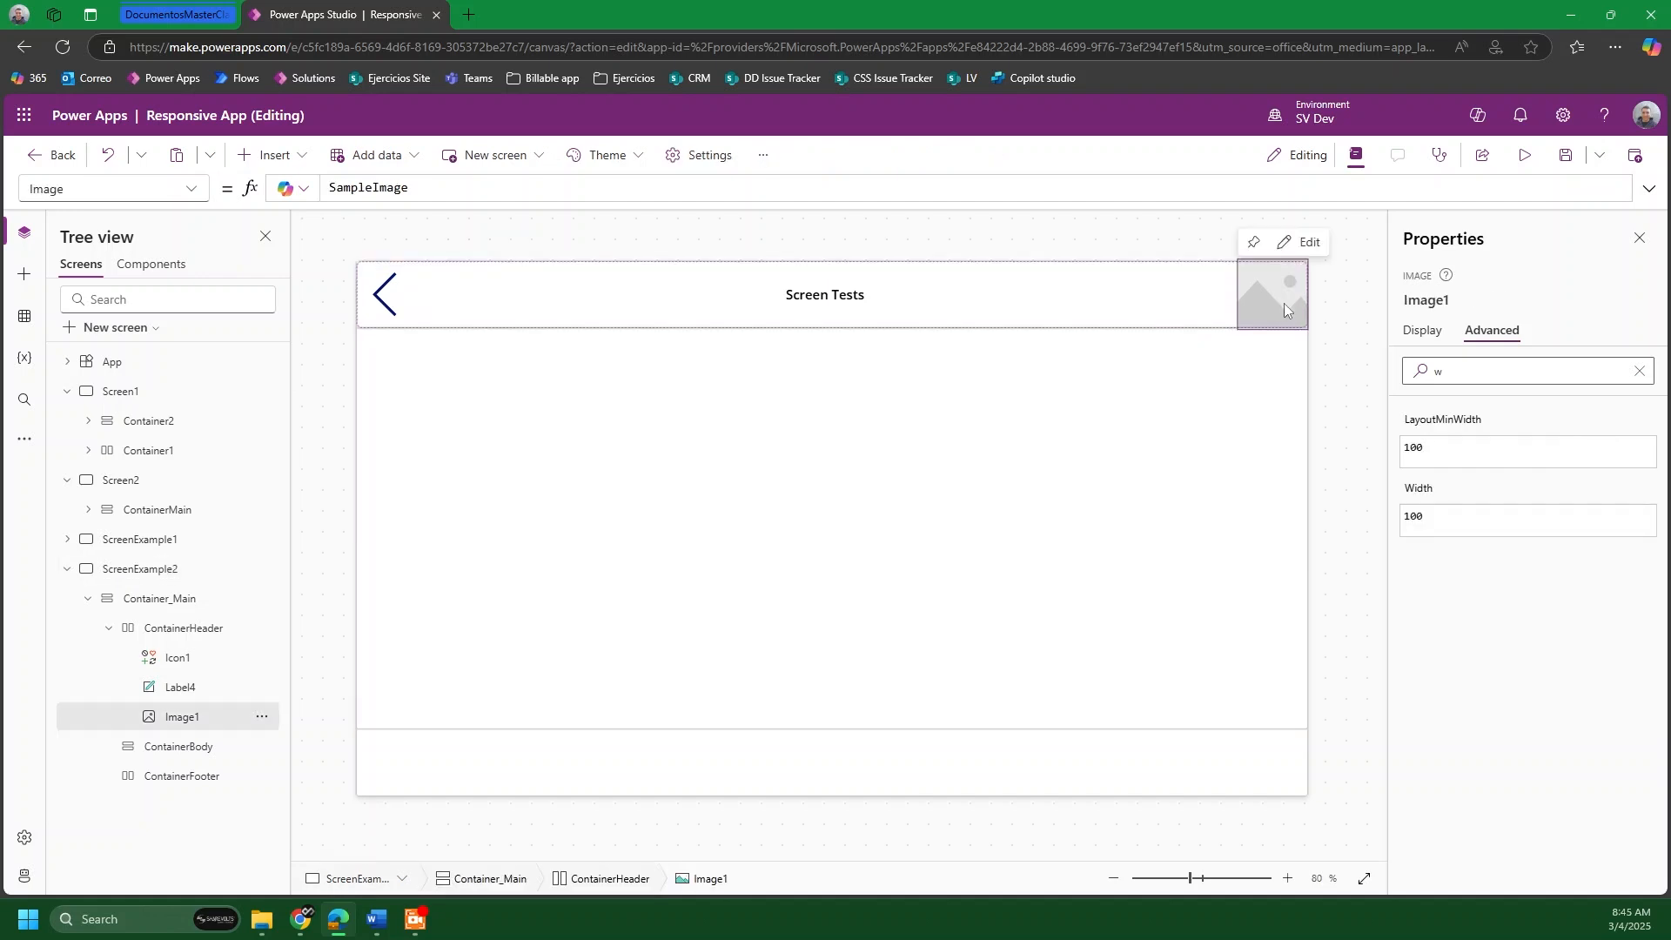
left_click(862, 240)
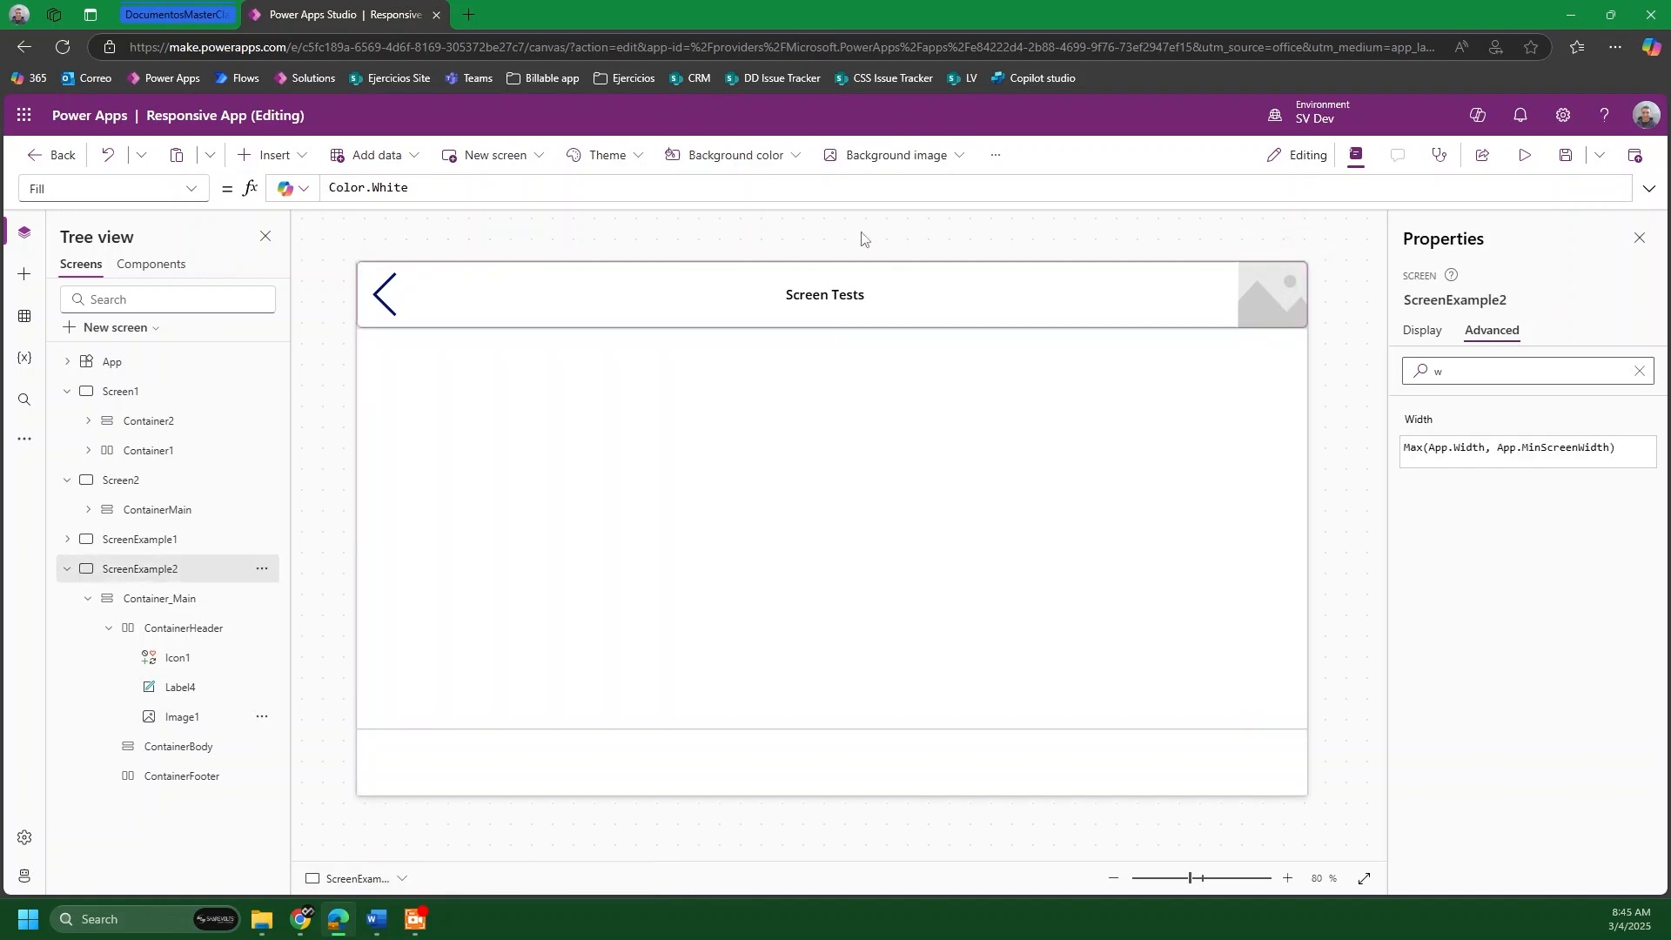
left_click(1287, 275)
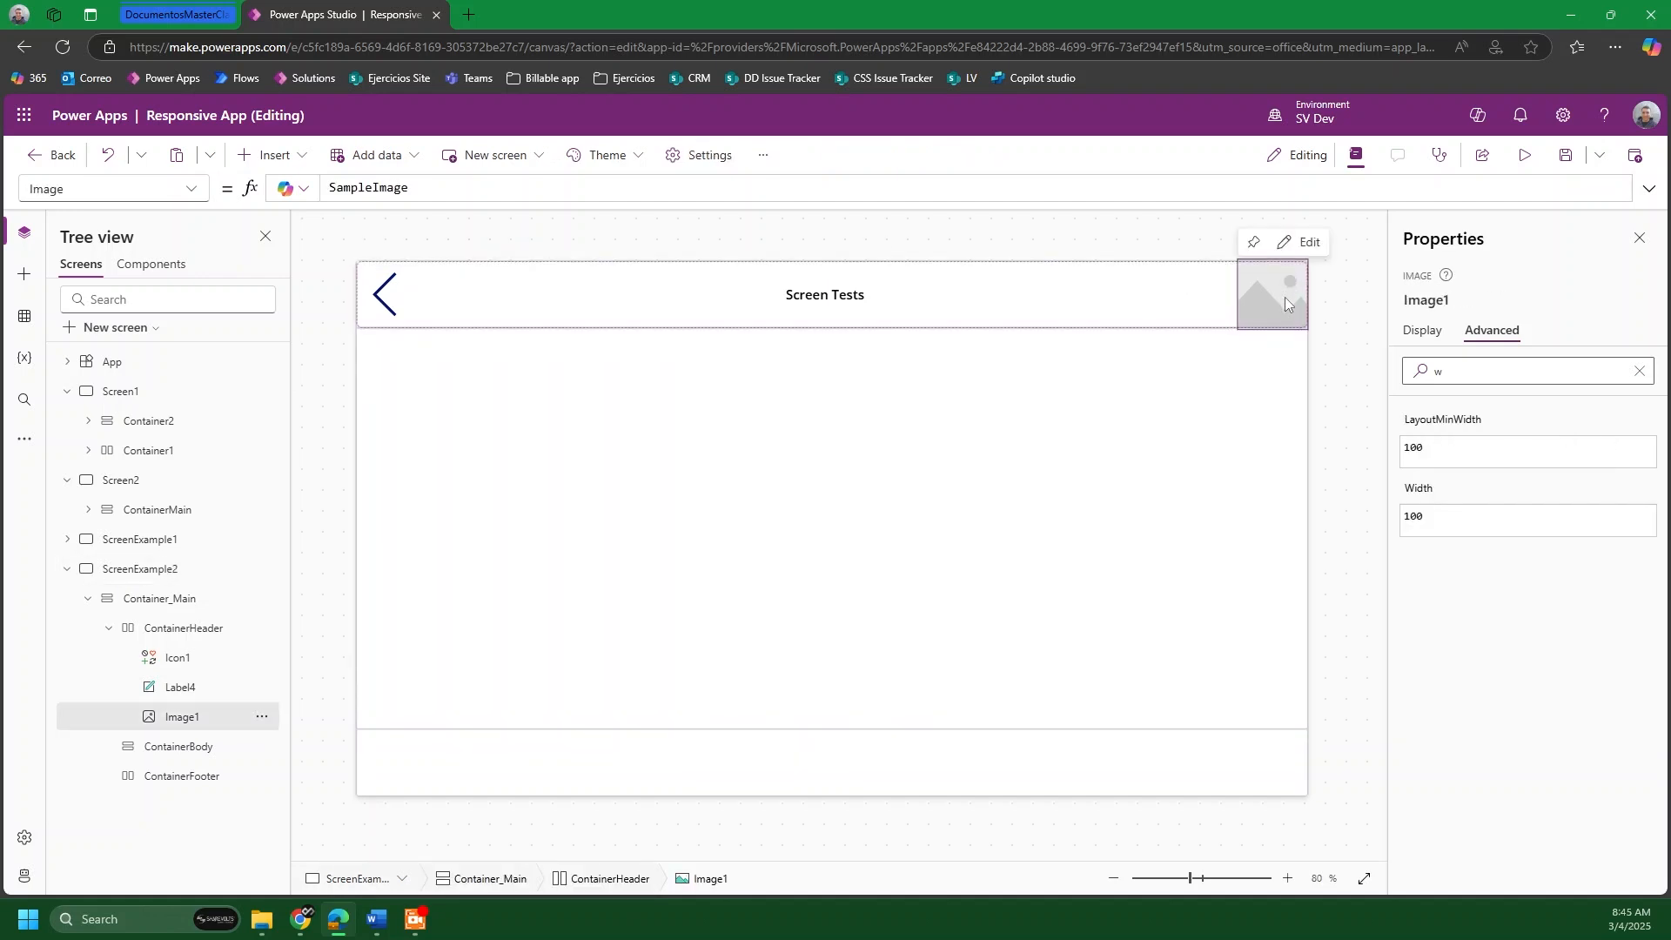
left_click(25, 358)
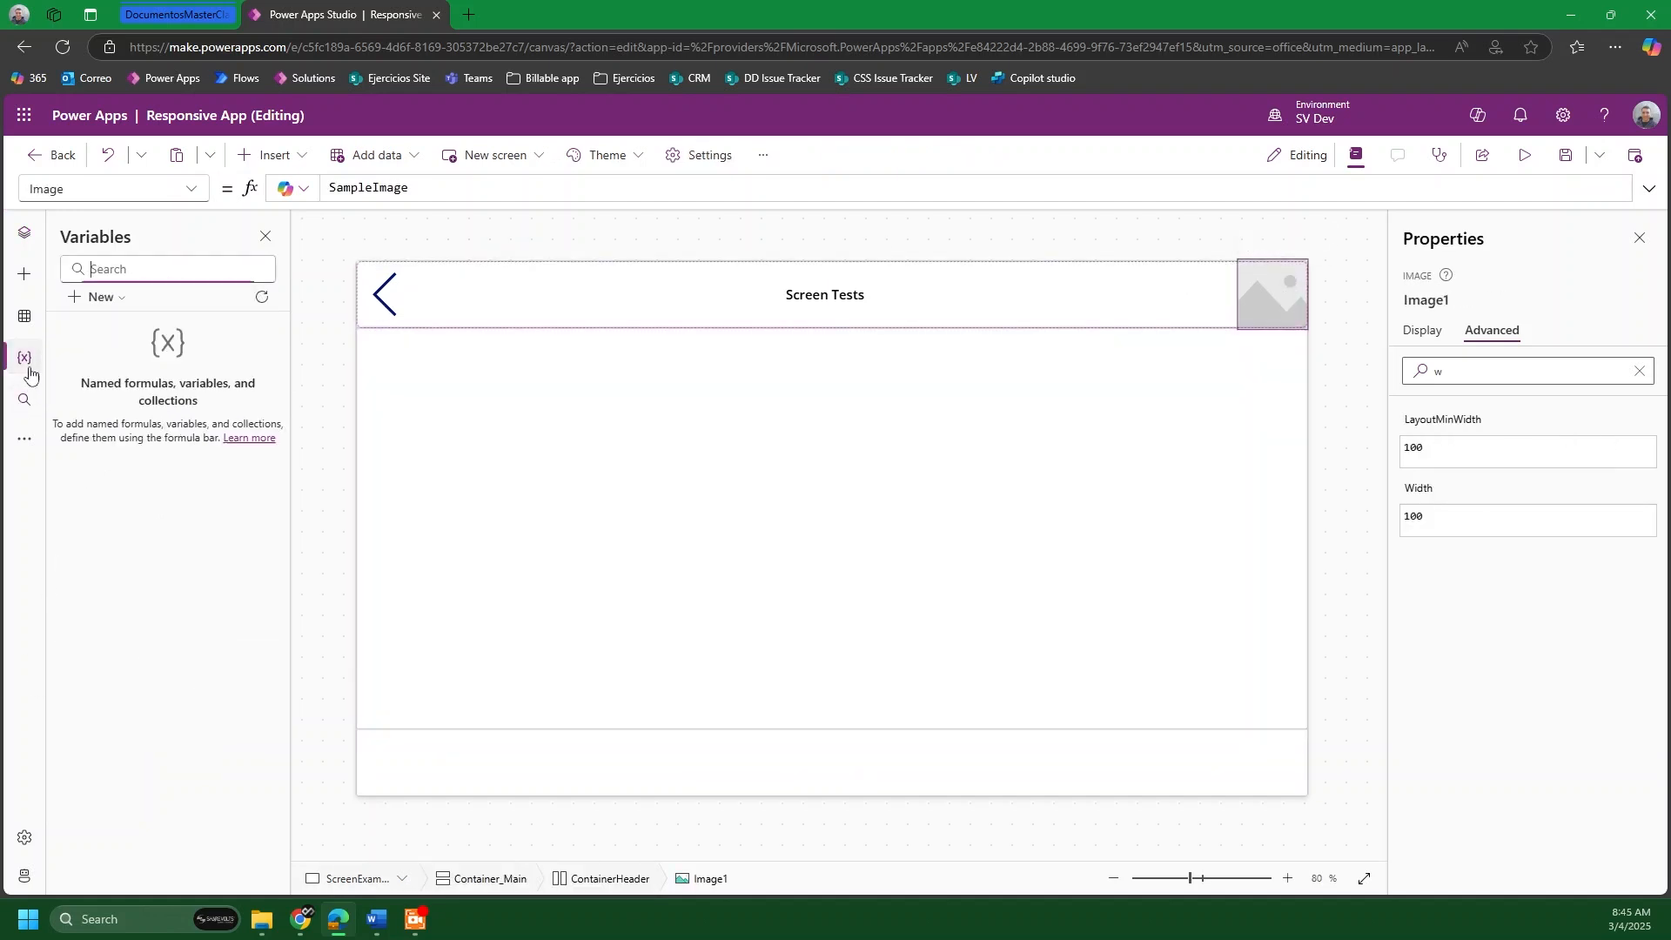
left_click(188, 536)
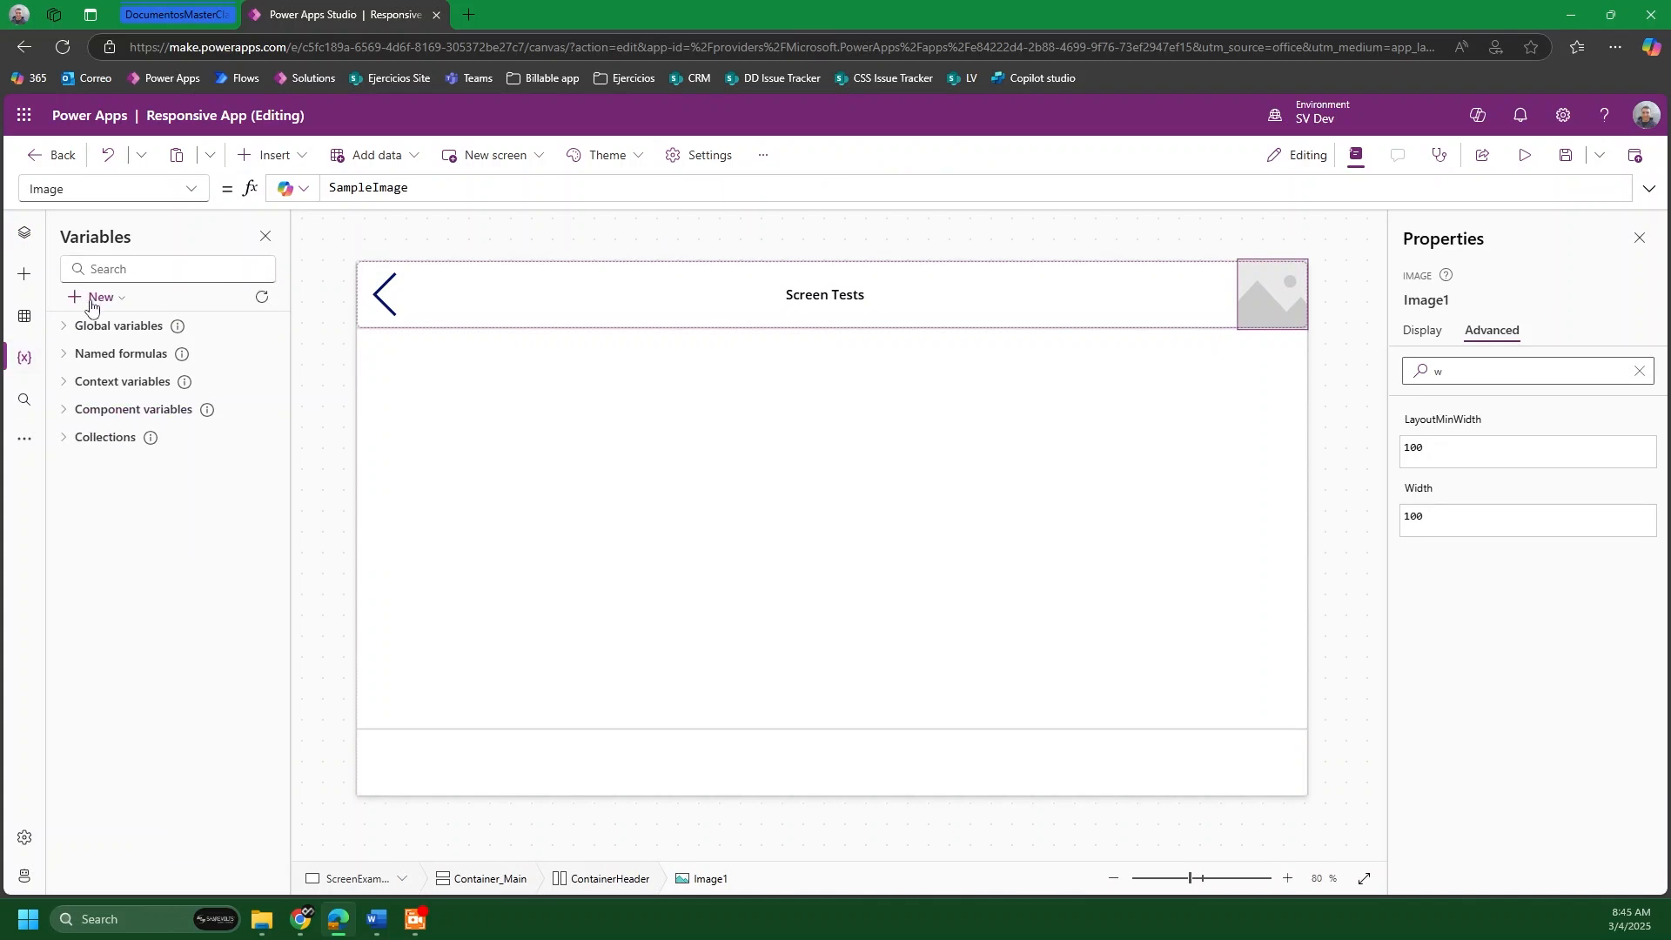
left_click(31, 448)
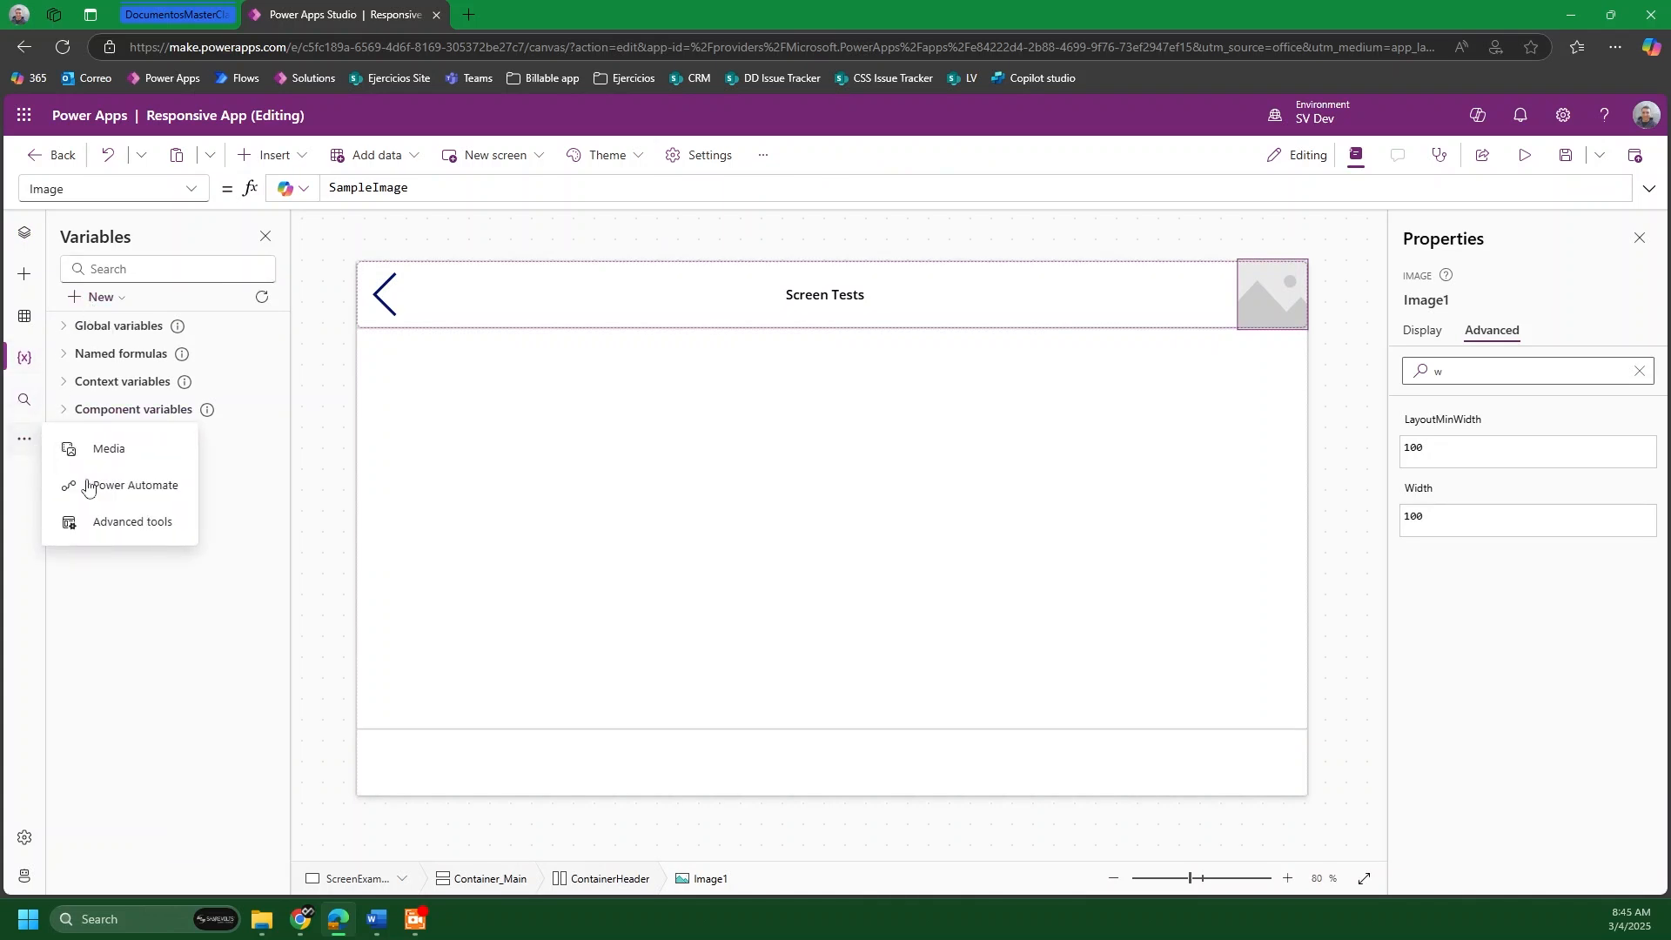
left_click(113, 449)
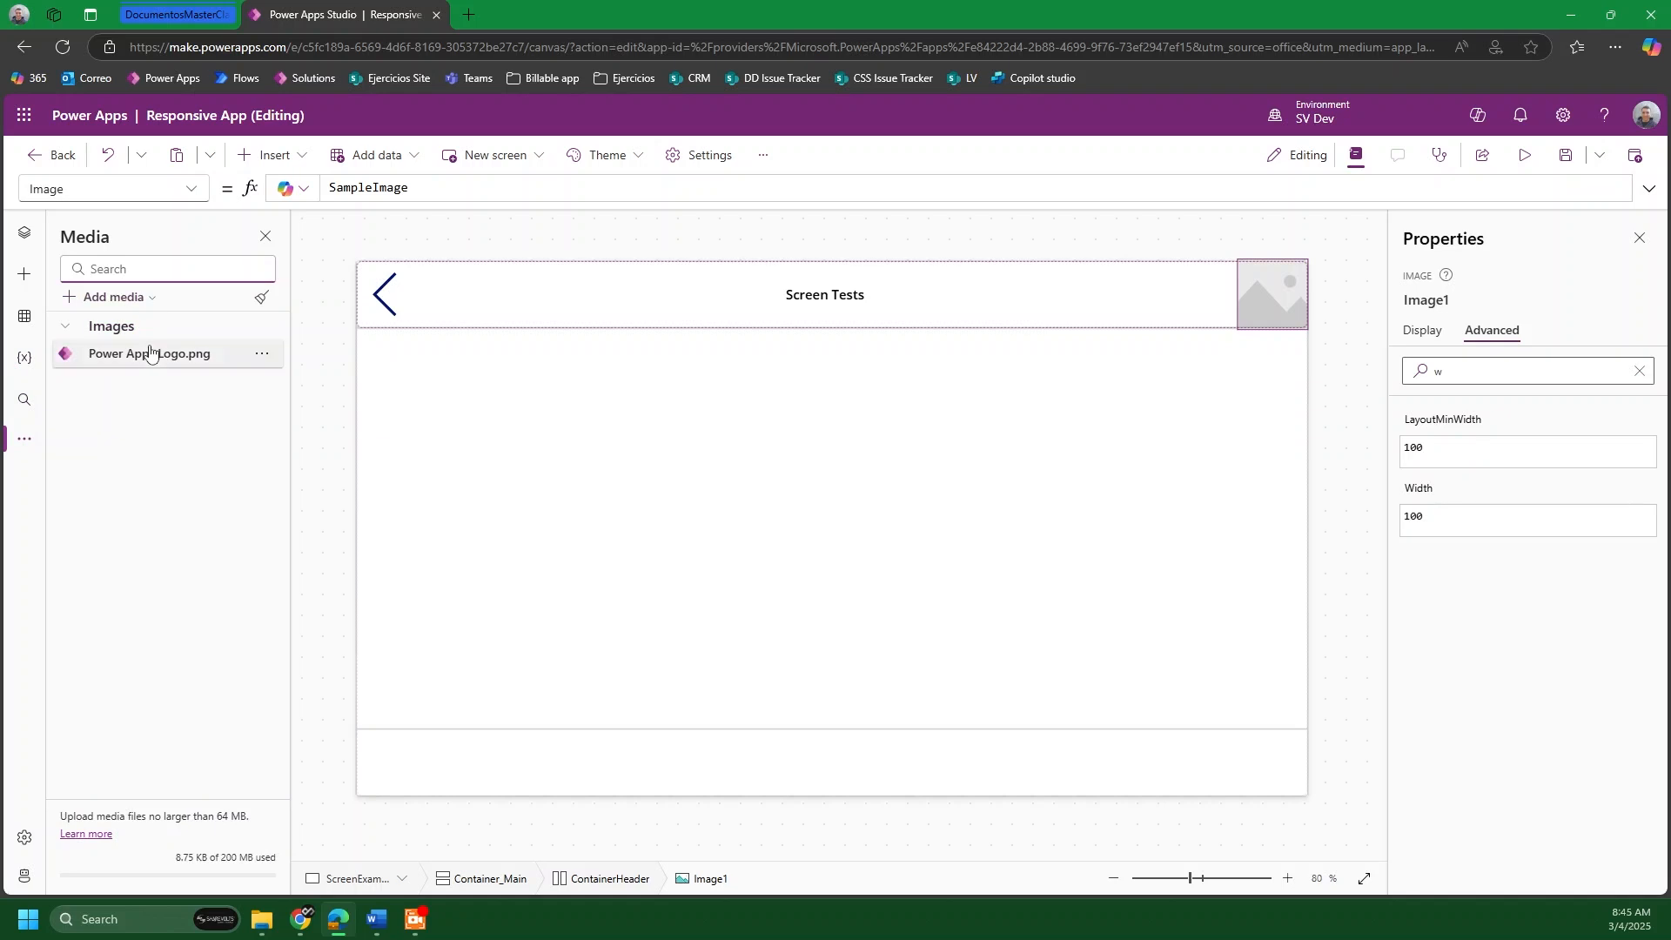
left_click_drag(149, 359, 977, 296)
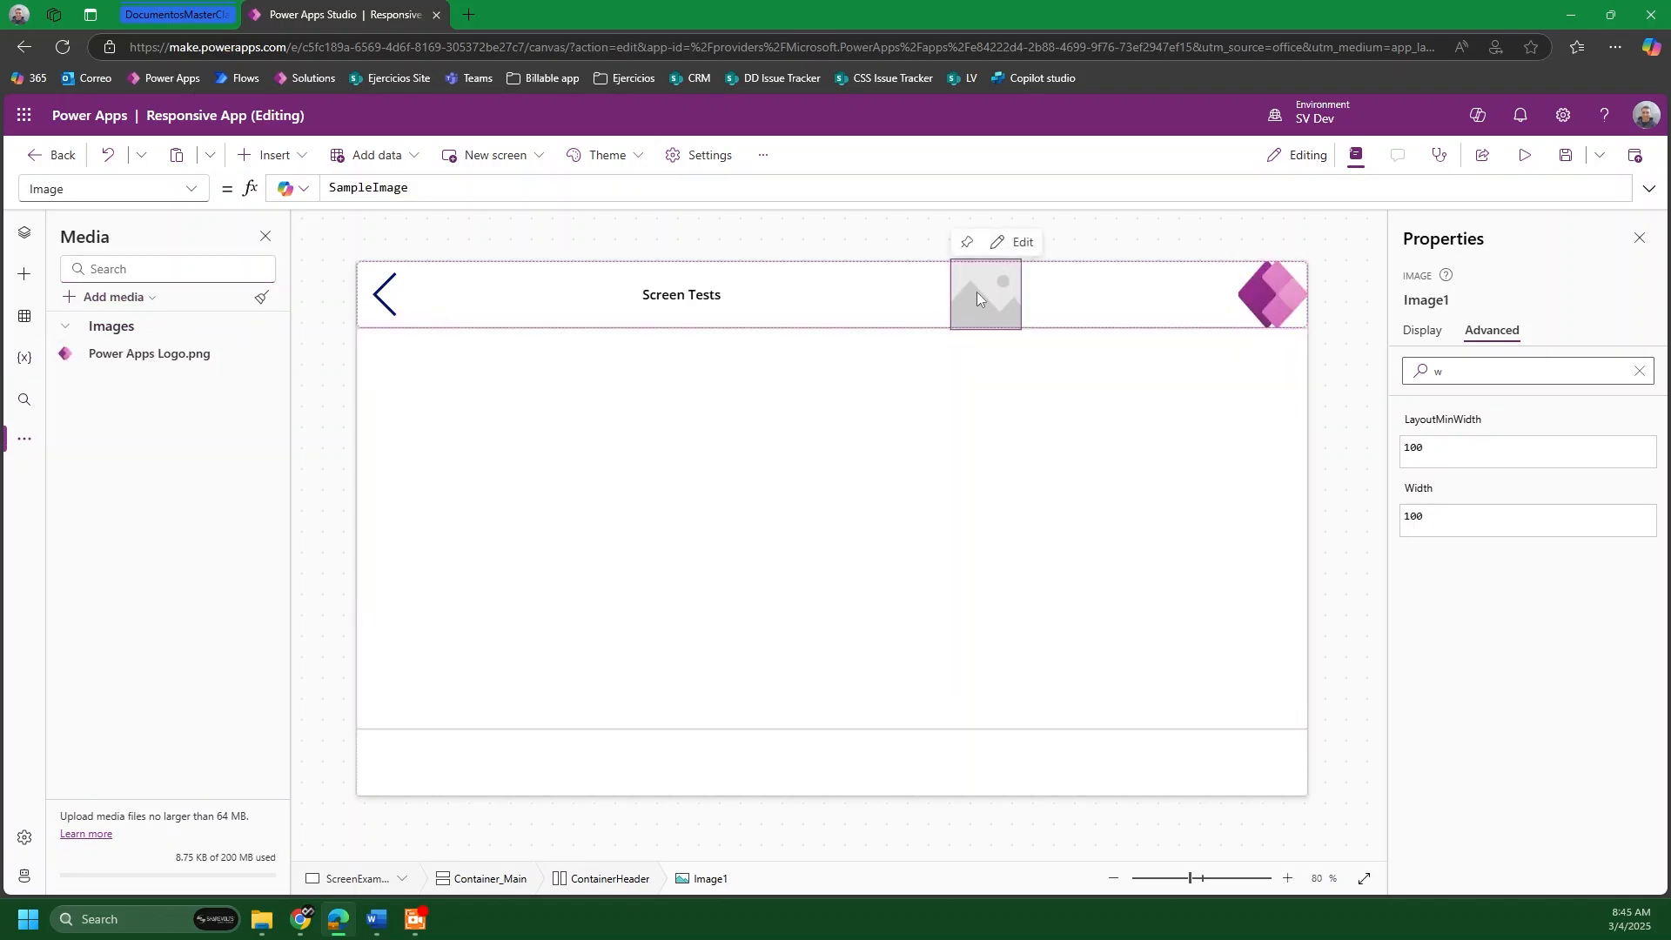
key("Delete")
left_click(1316, 477)
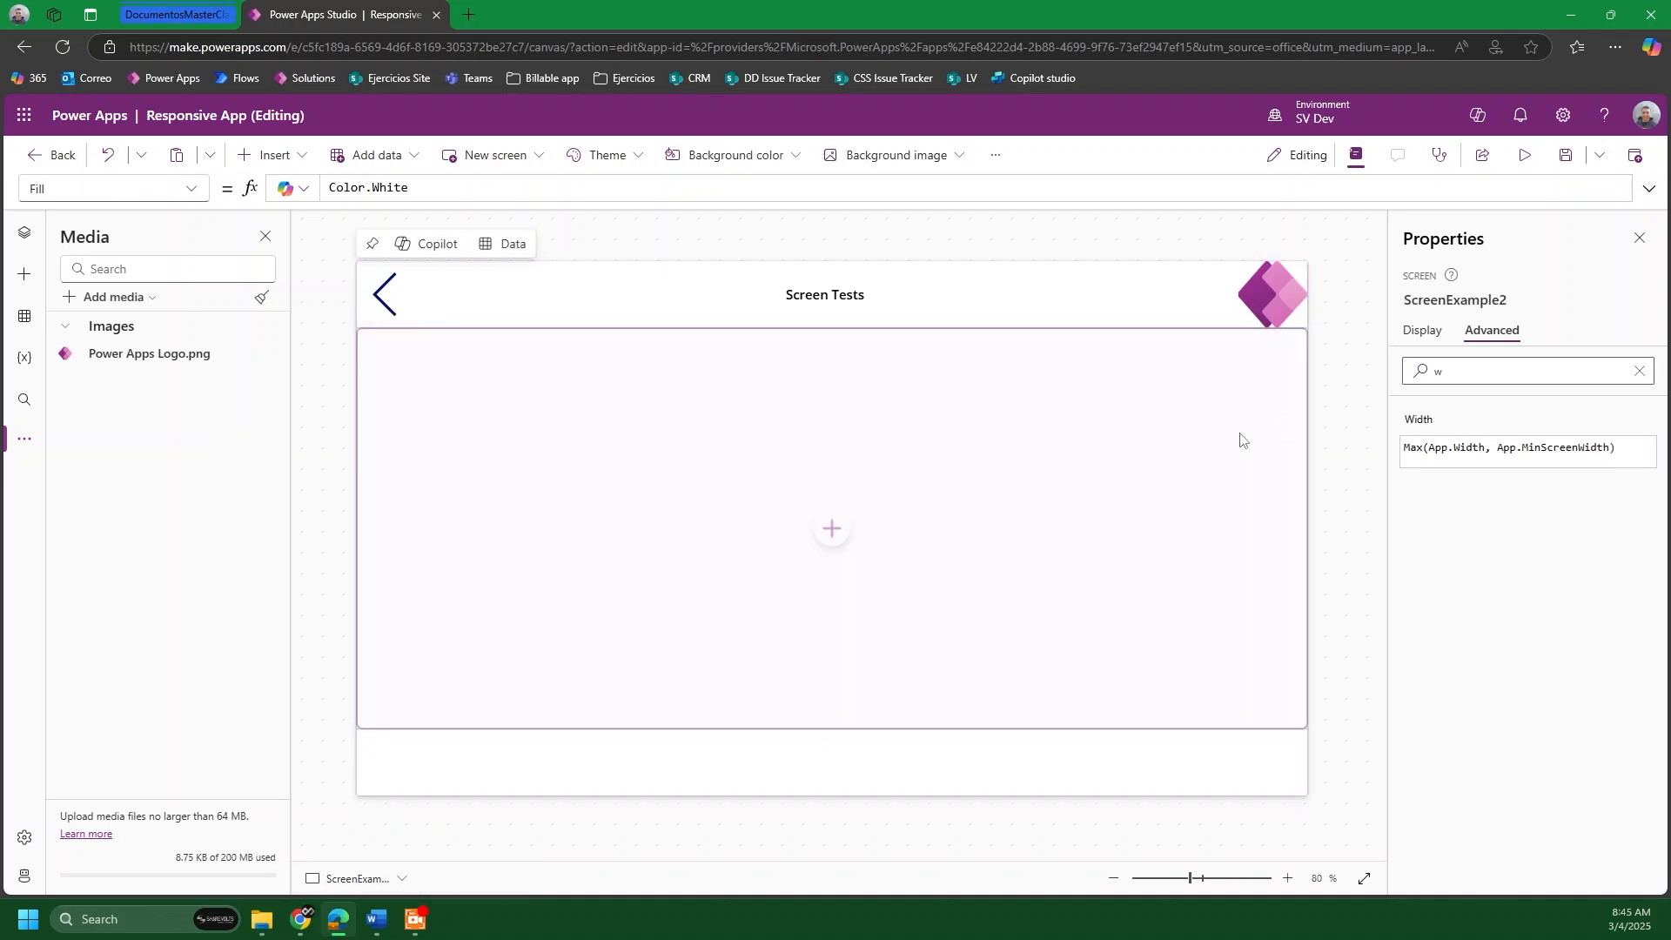
Step: Fill ContainerHeader with a very light blue-gray theme color
left_click(24, 232)
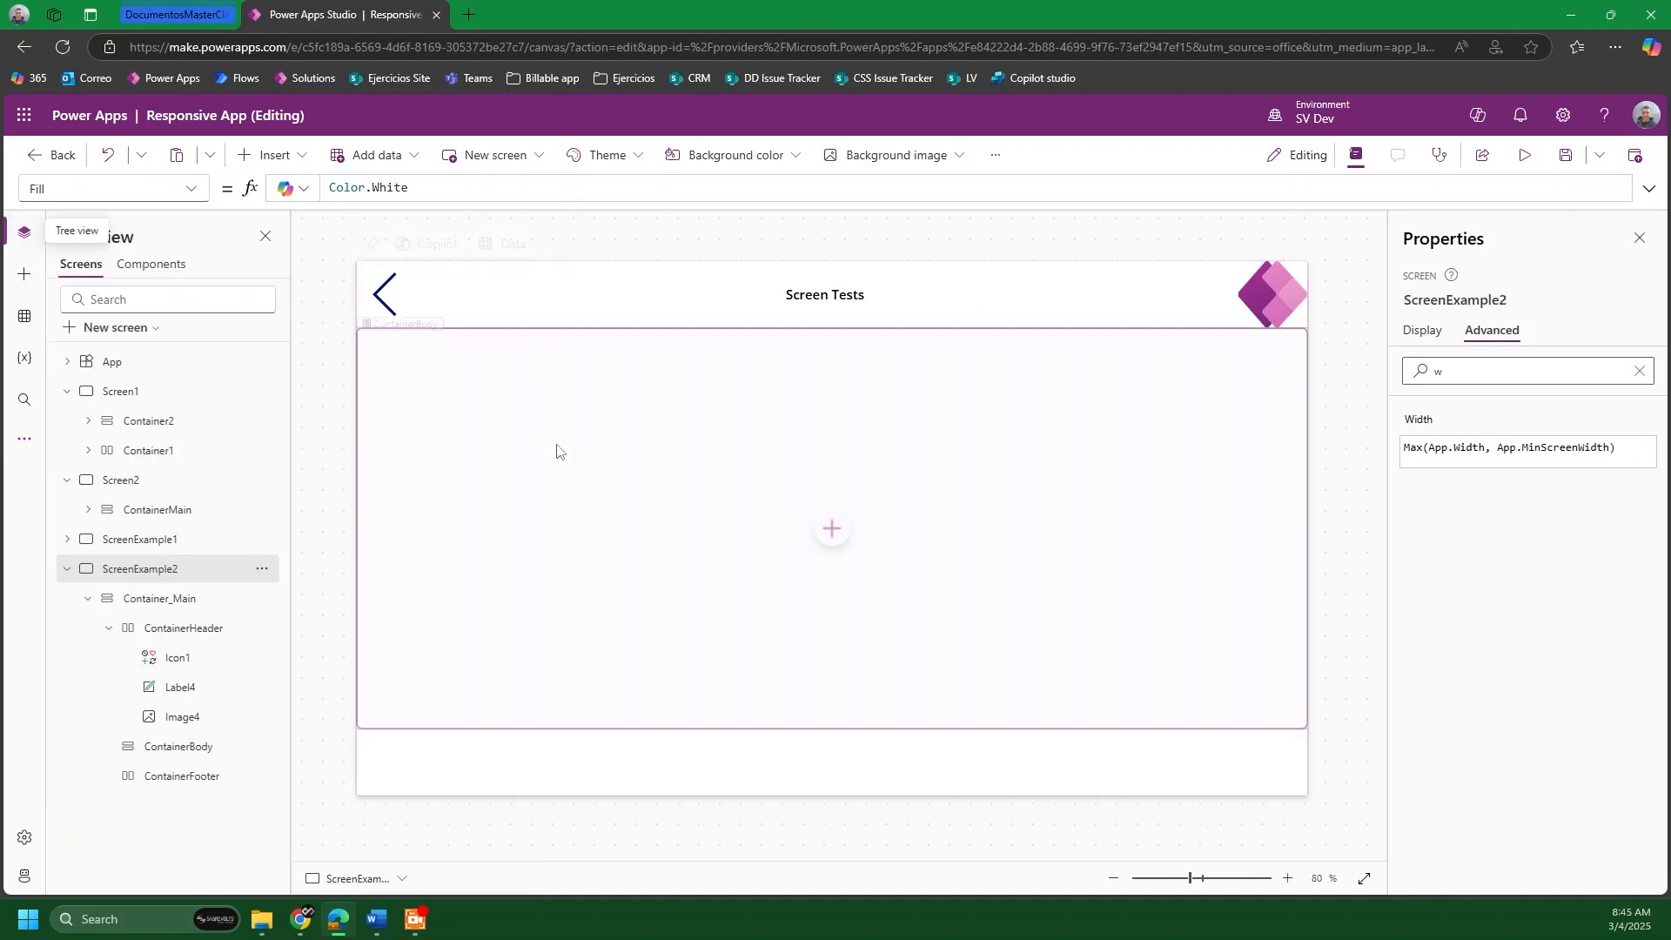
left_click(675, 292)
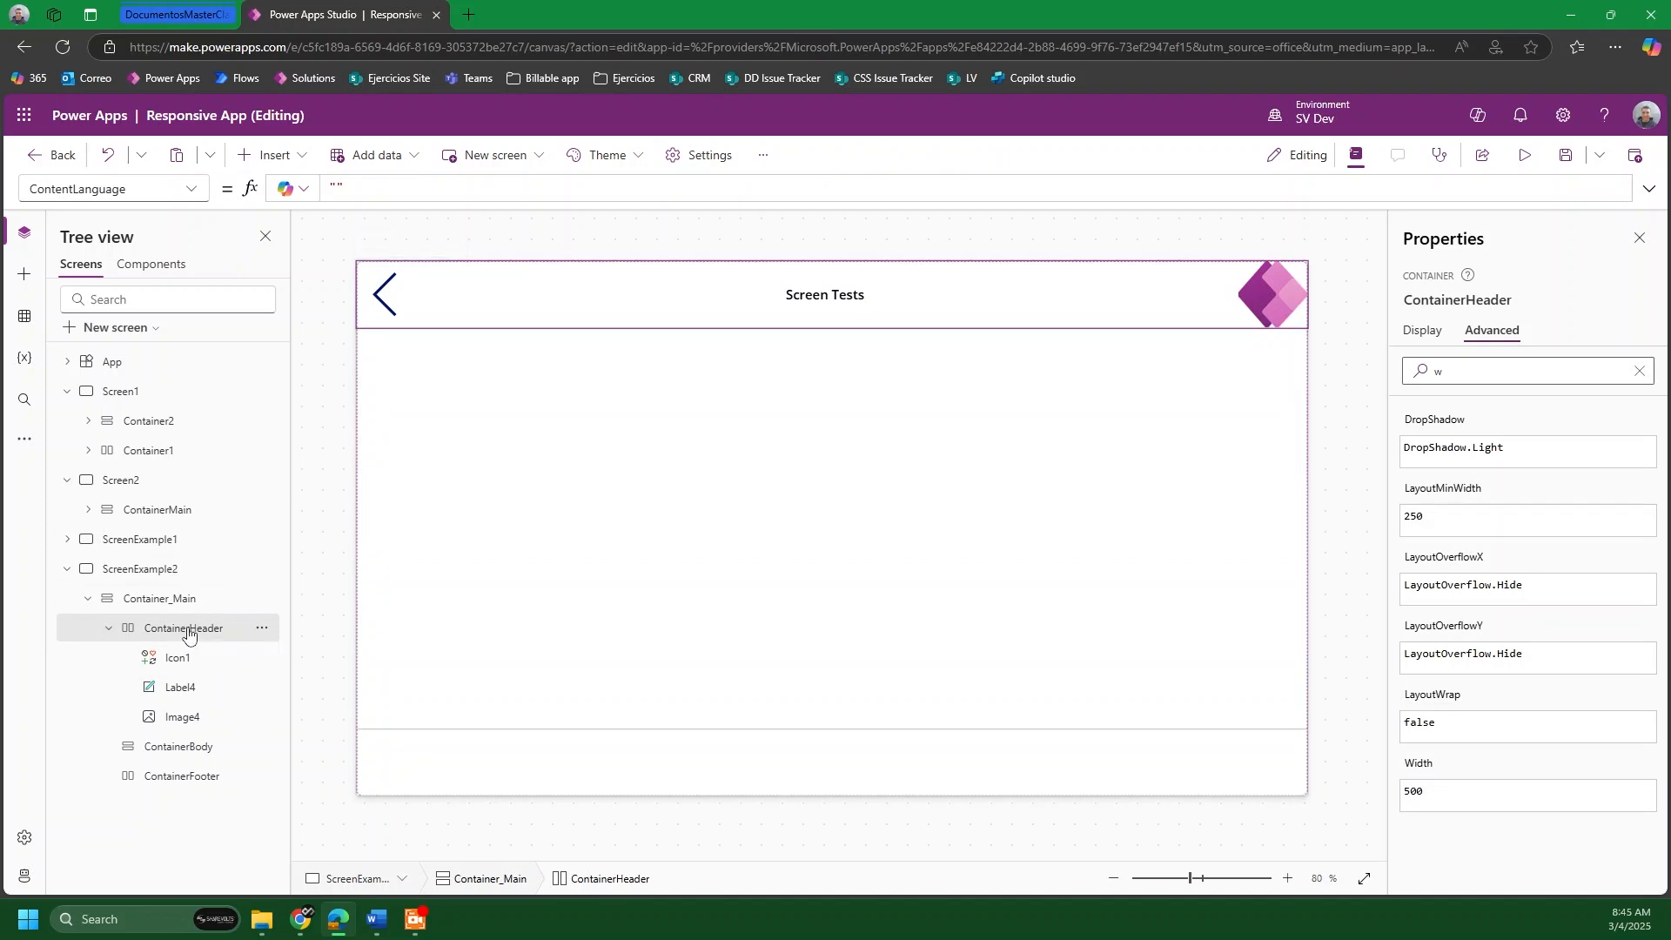
left_click(1422, 330)
scroll(1515, 612, "down", 3)
scroll(1516, 612, "down", 1)
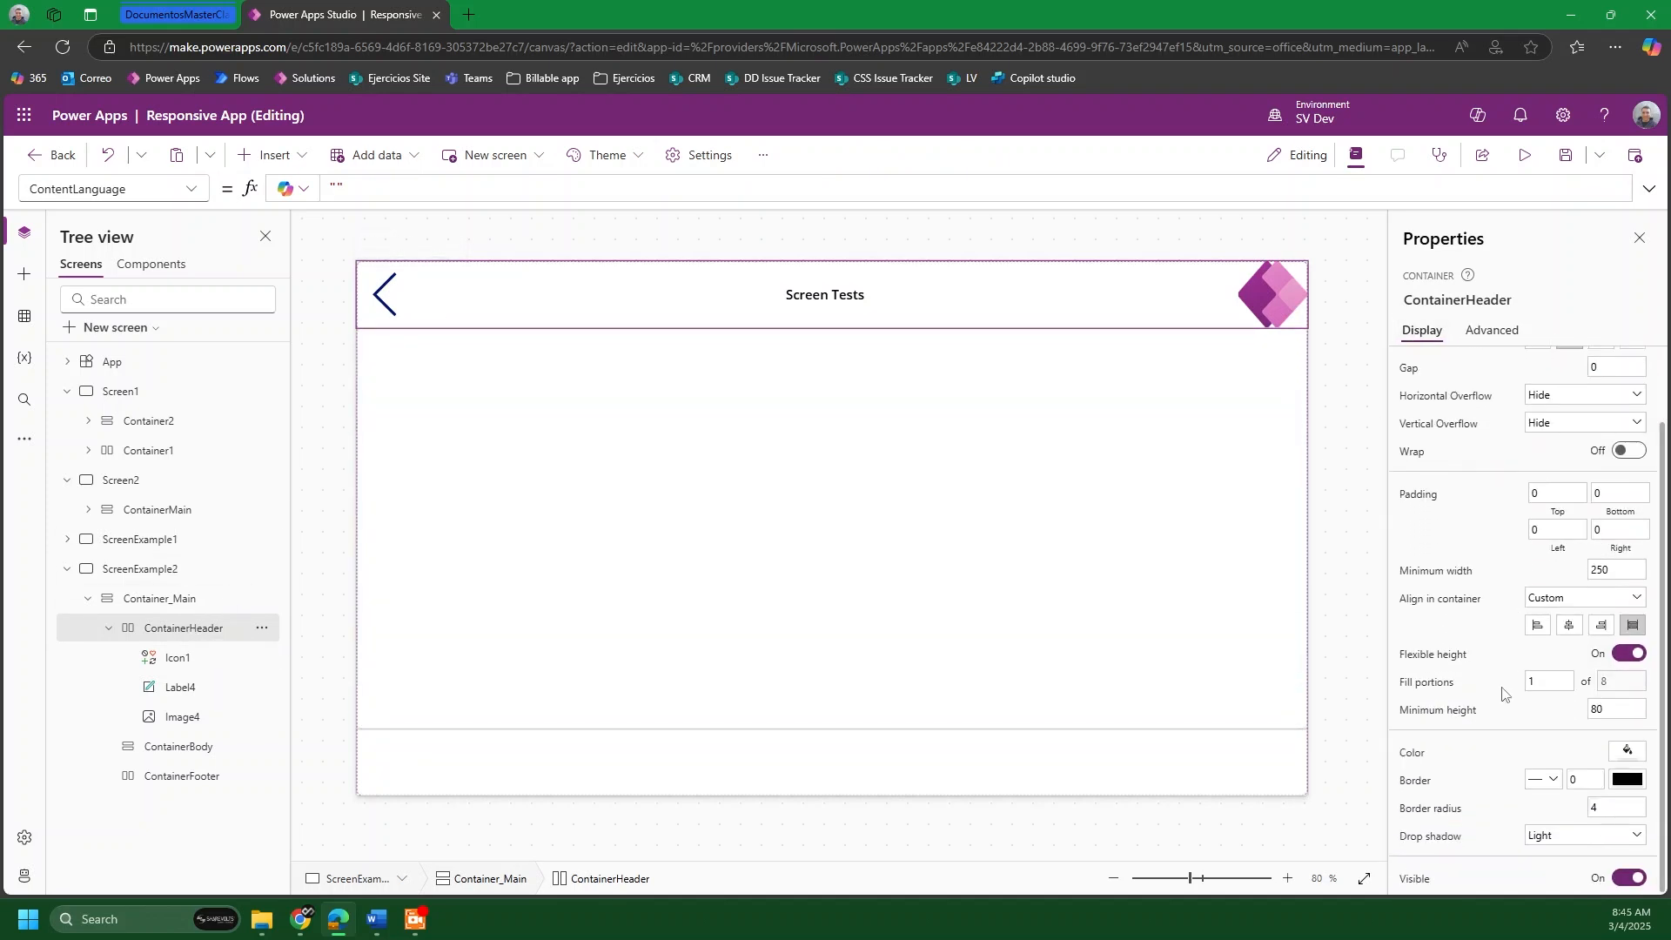
left_click(1629, 752)
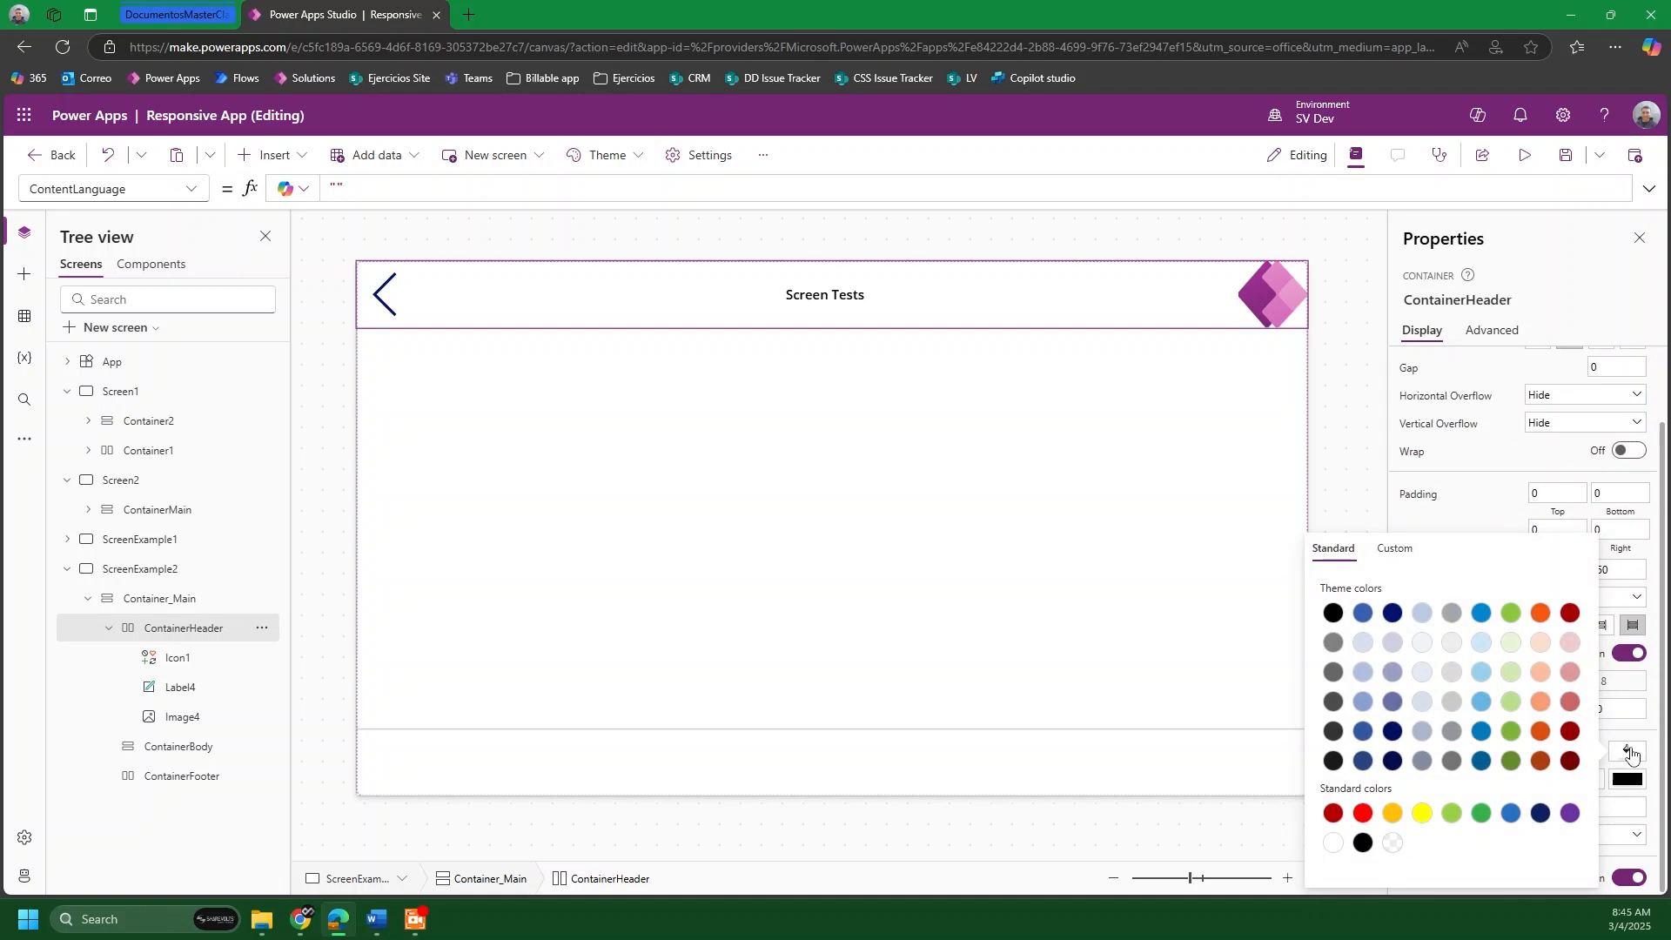
left_click(1631, 754)
left_click(1632, 754)
left_click(1423, 643)
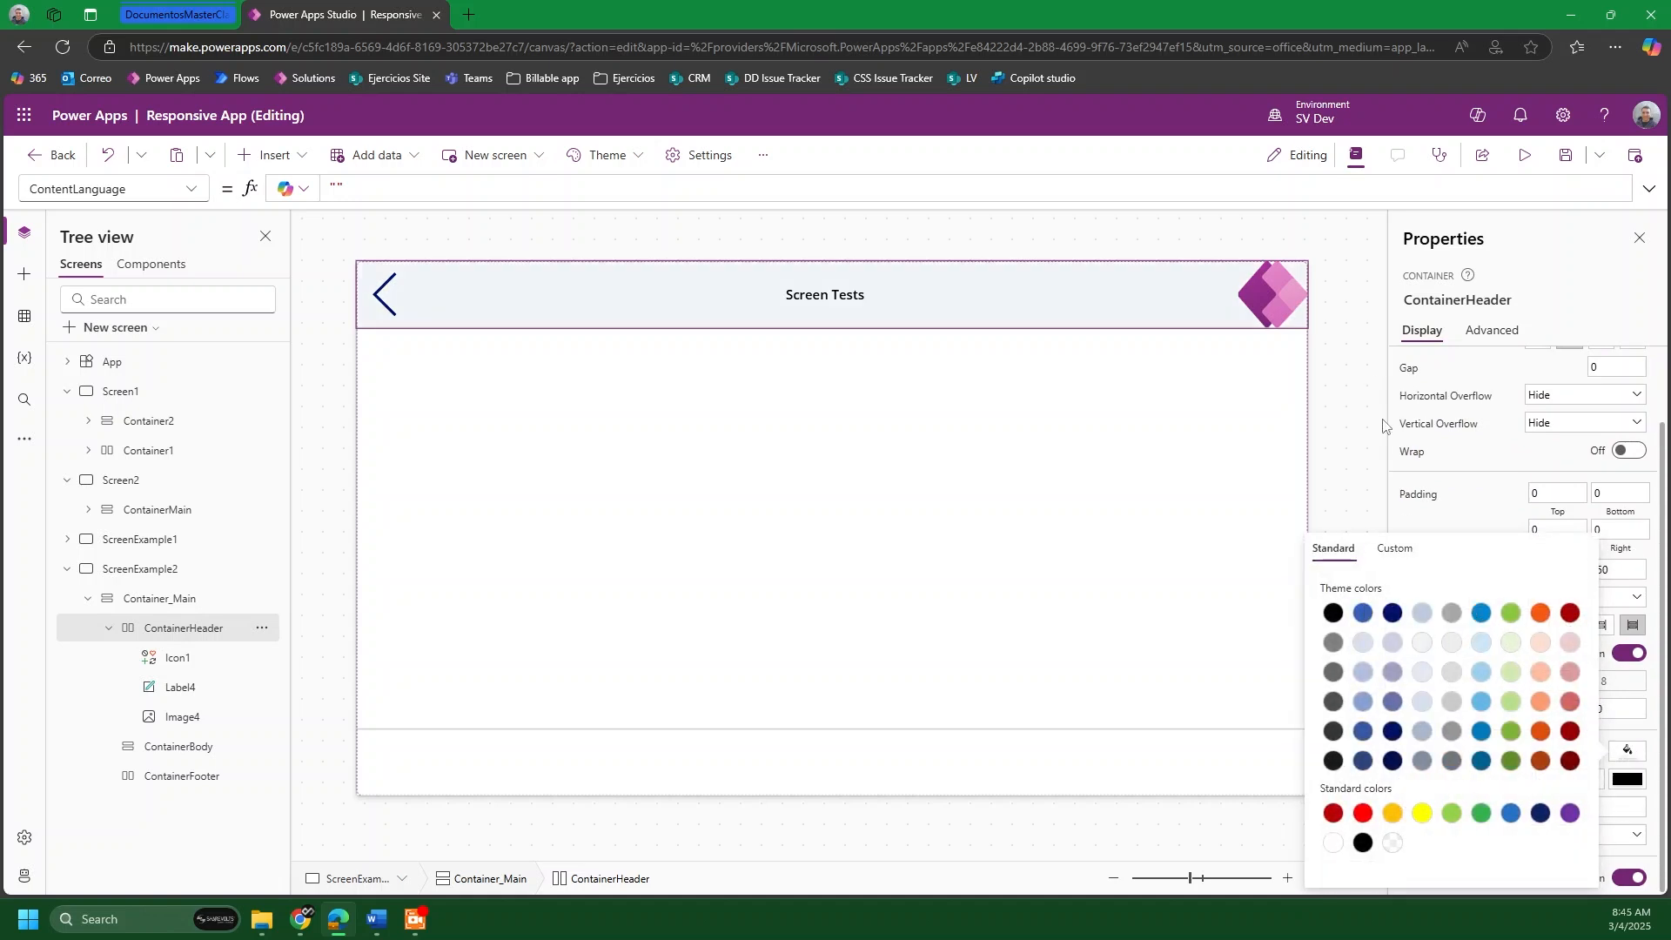
left_click(1345, 391)
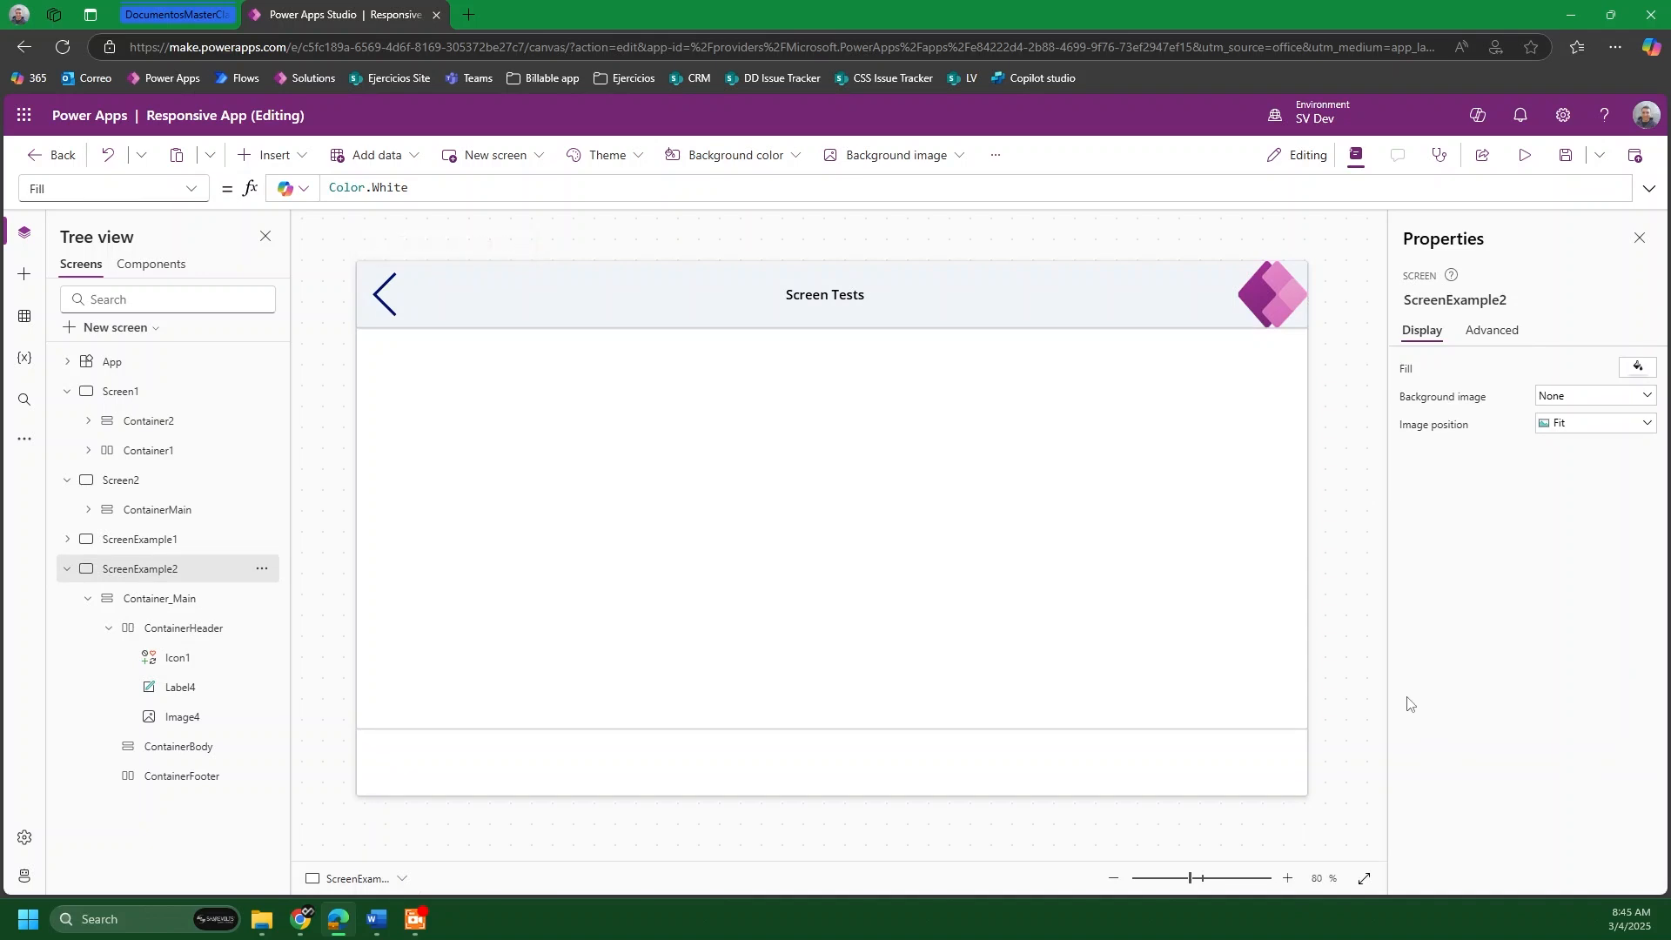
Step: Set the width of the Power Apps logo image in the header to 80
left_click(1290, 279)
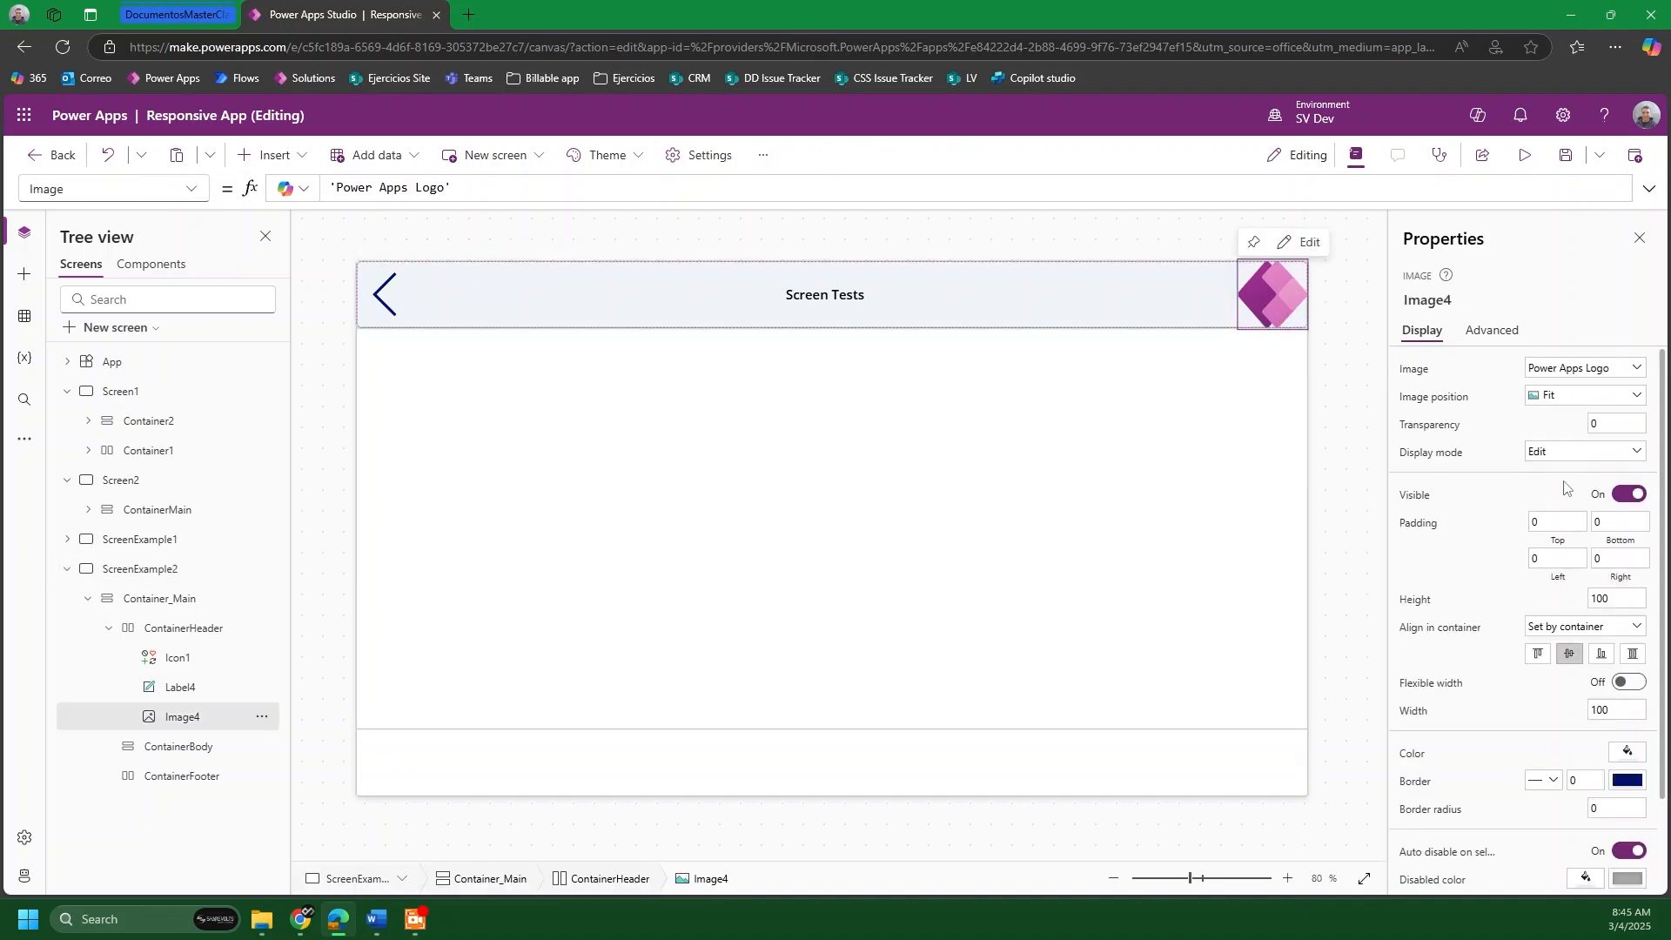
scroll(1558, 502, "down", 2)
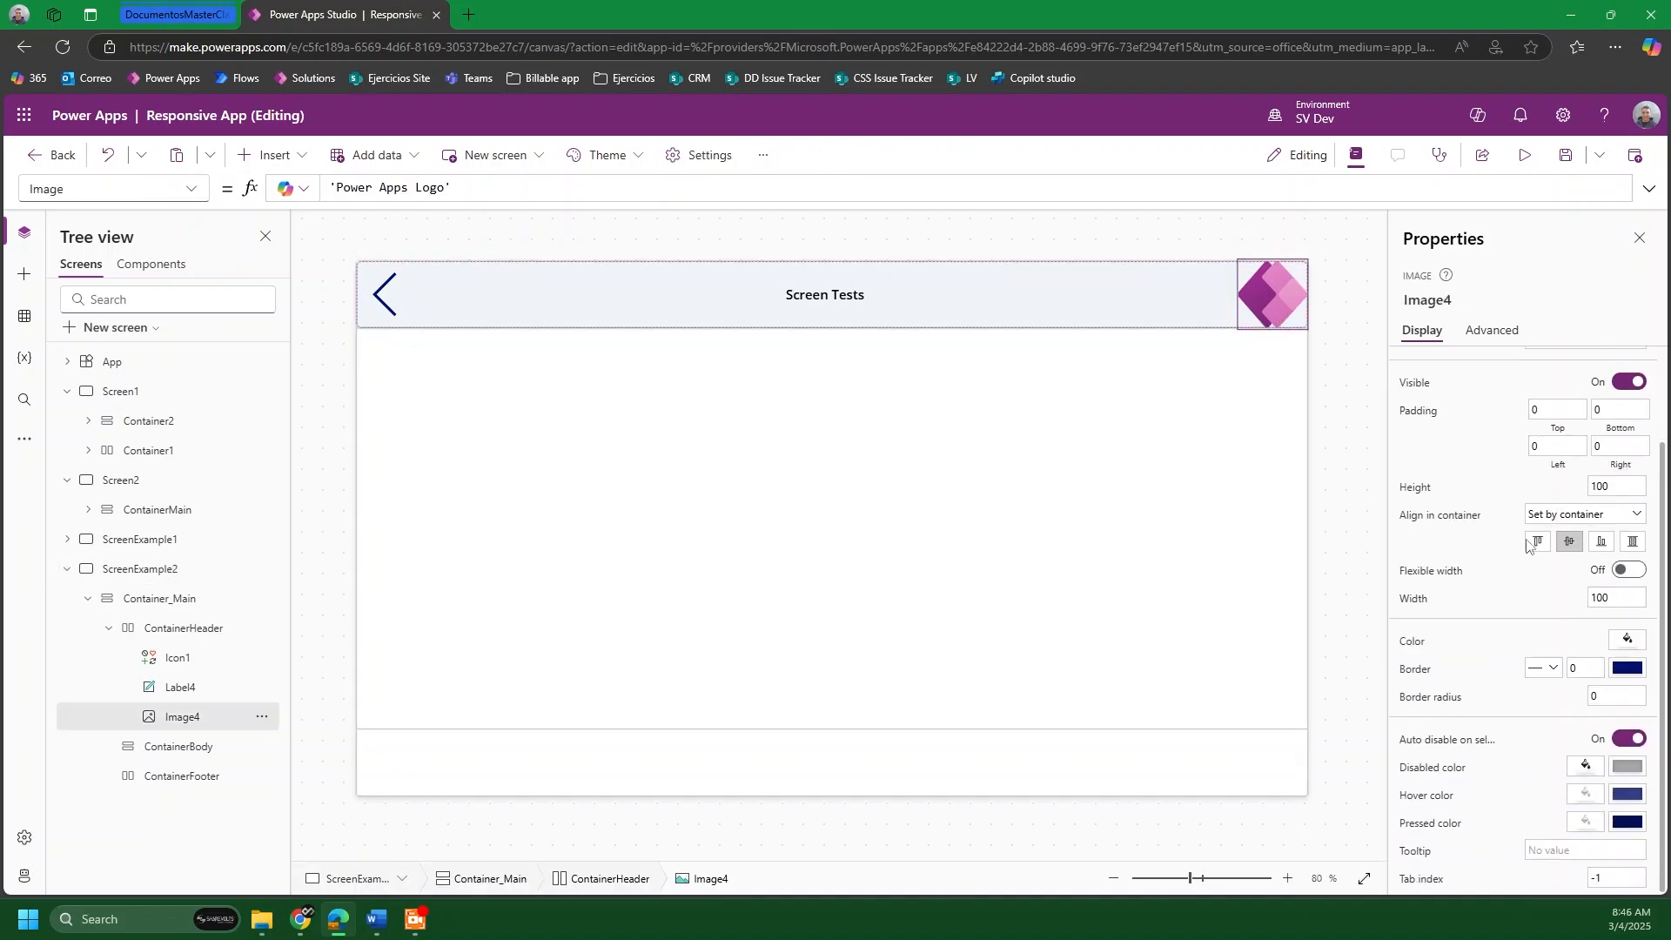
scroll(1532, 544, "up", 1)
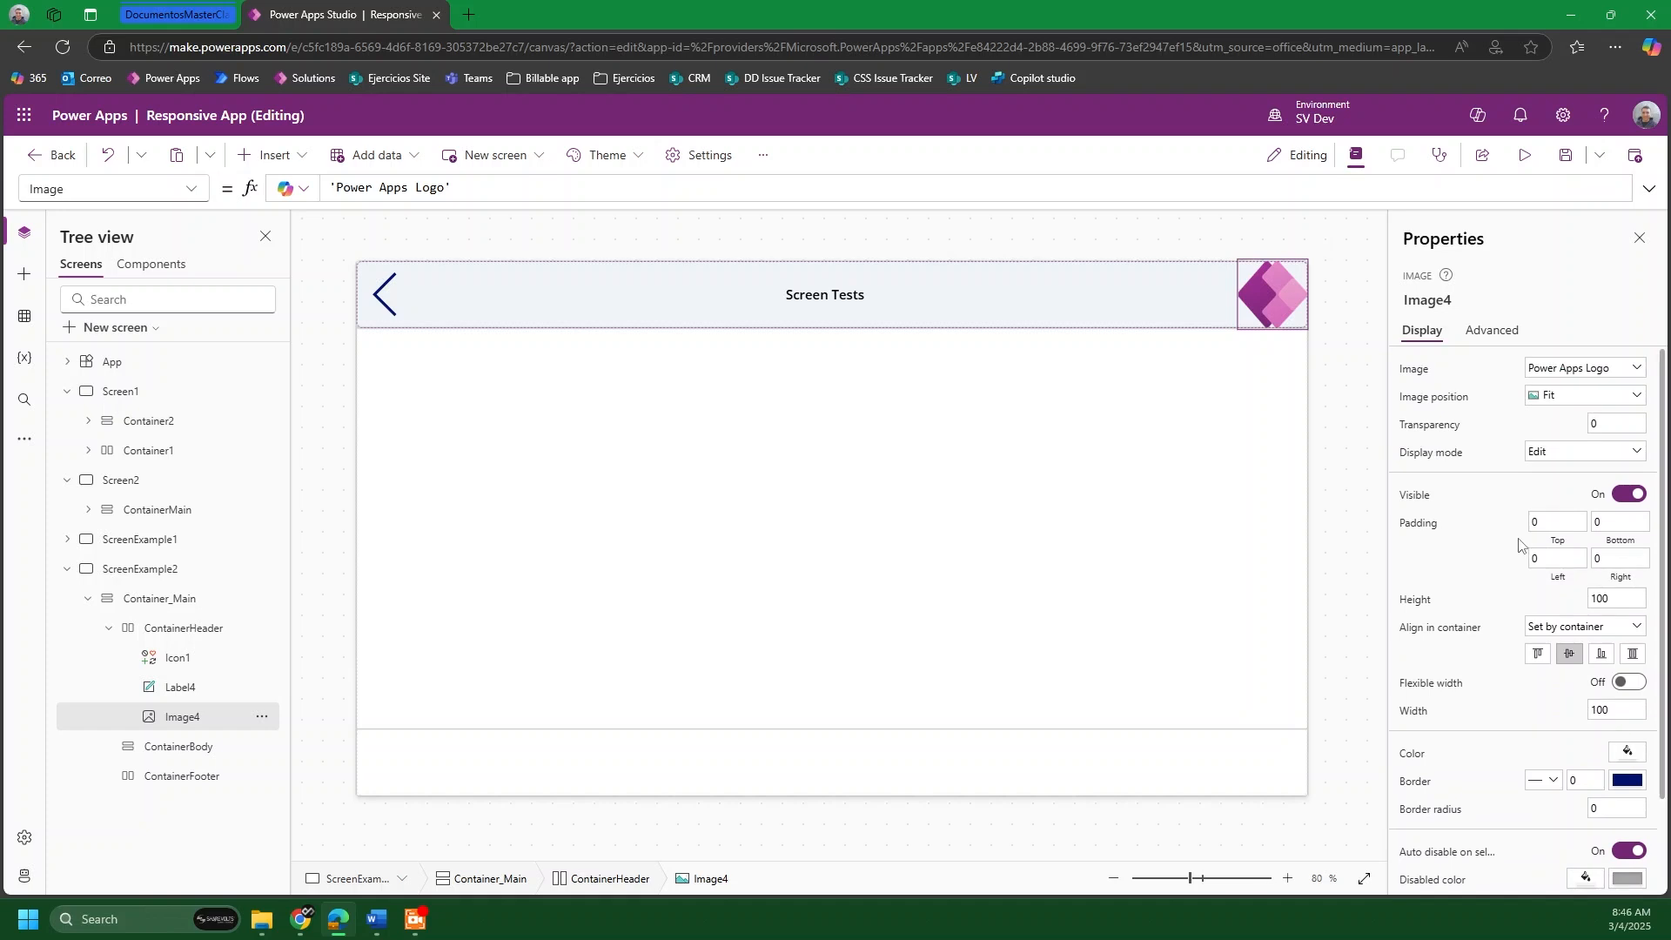
left_click(1493, 332)
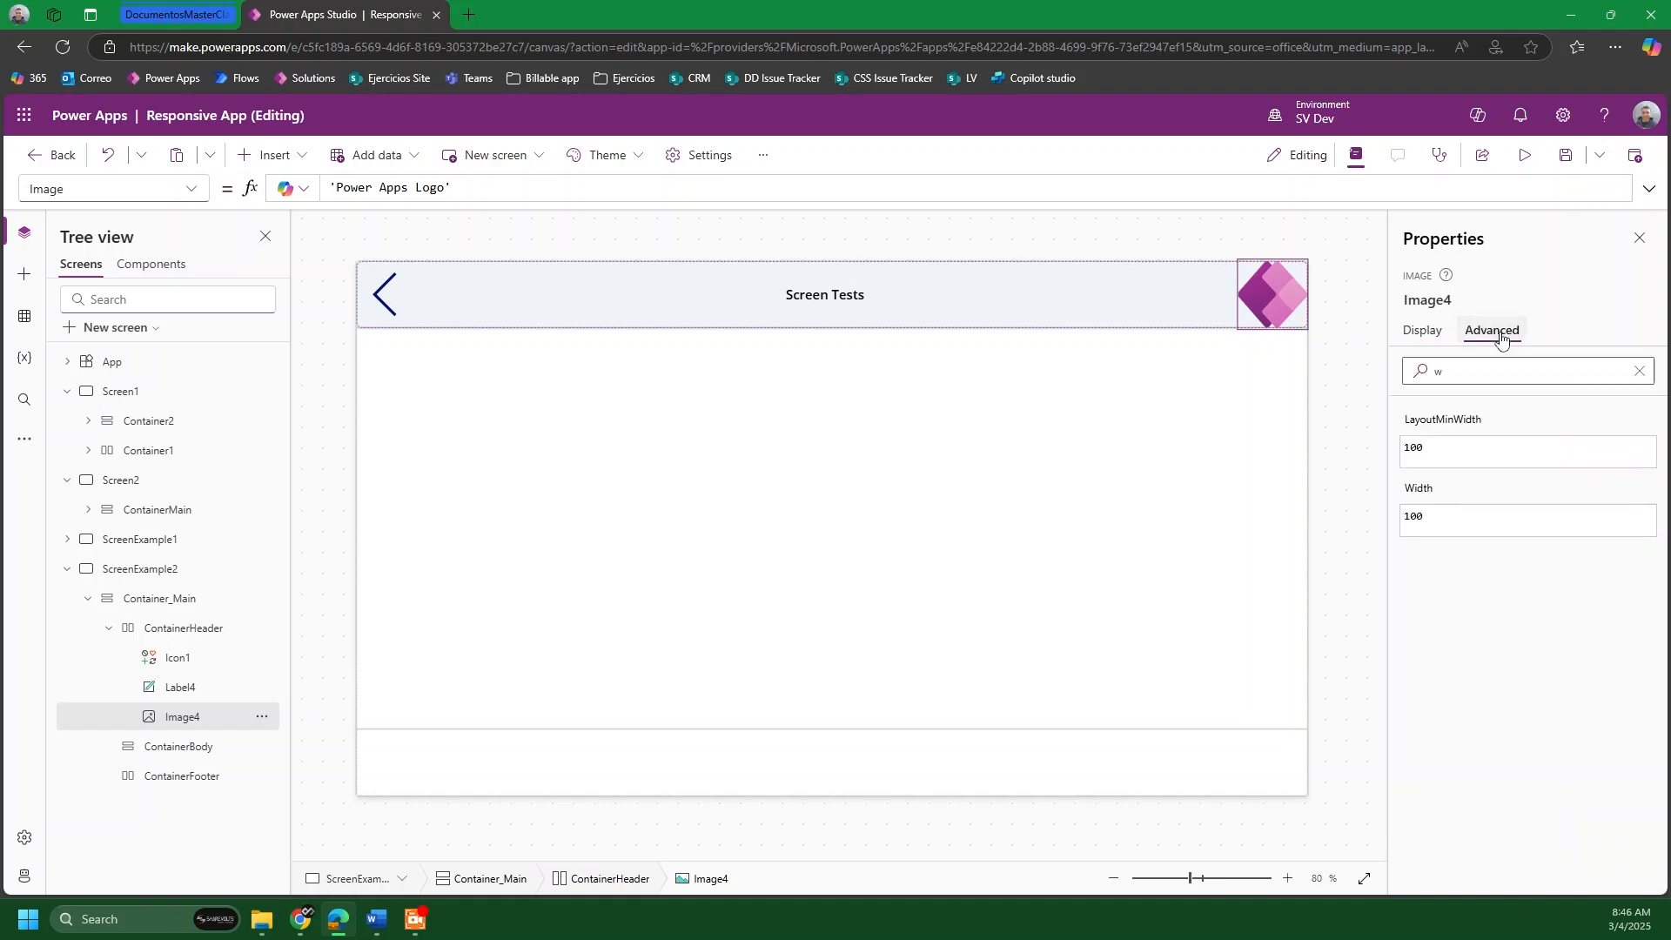
left_click(1438, 519)
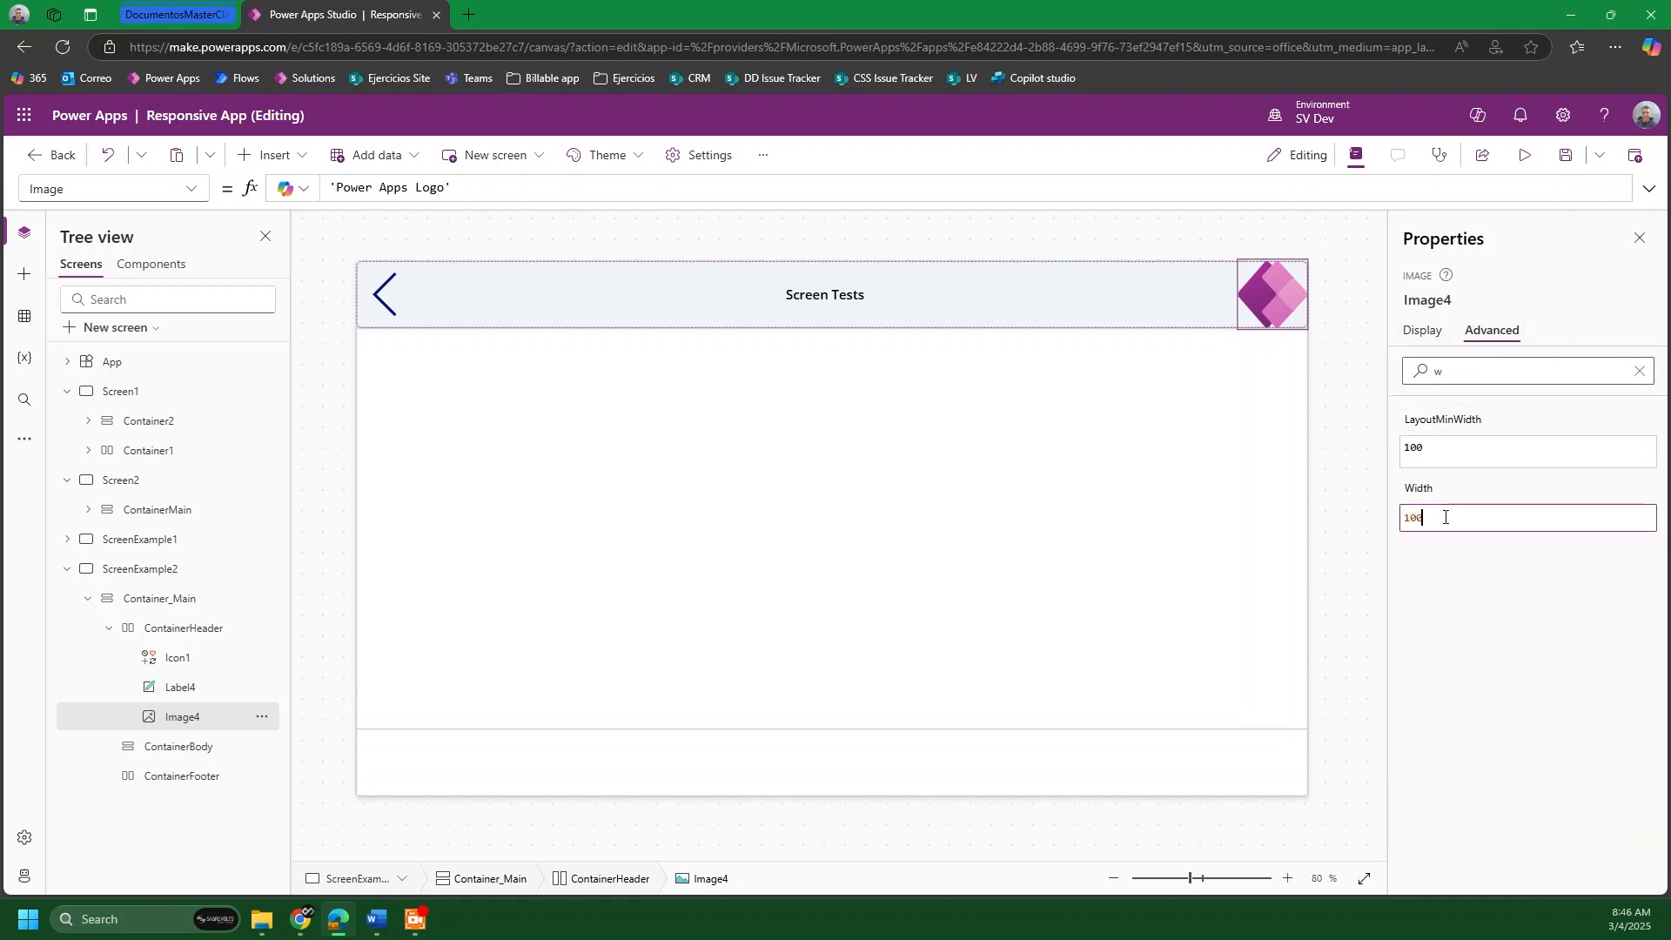
double_click(1438, 519)
type("80")
left_click(1448, 571)
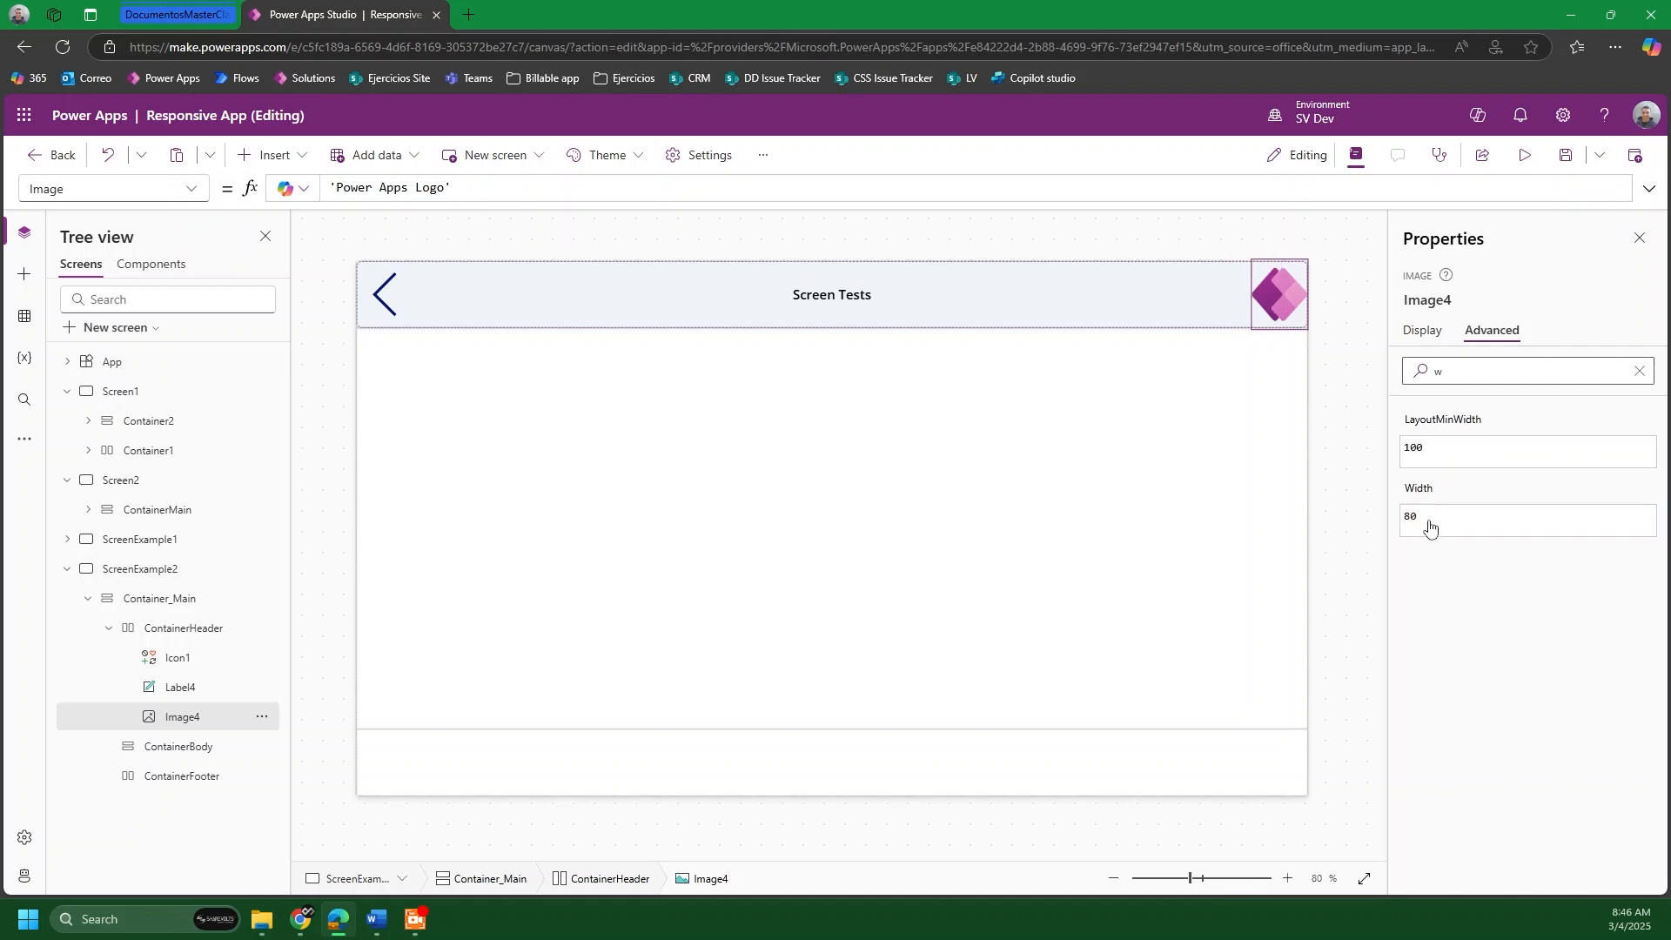
Step: Set the header logo image's width to 120
left_click(1430, 528)
left_click_drag(1411, 518, 1391, 516)
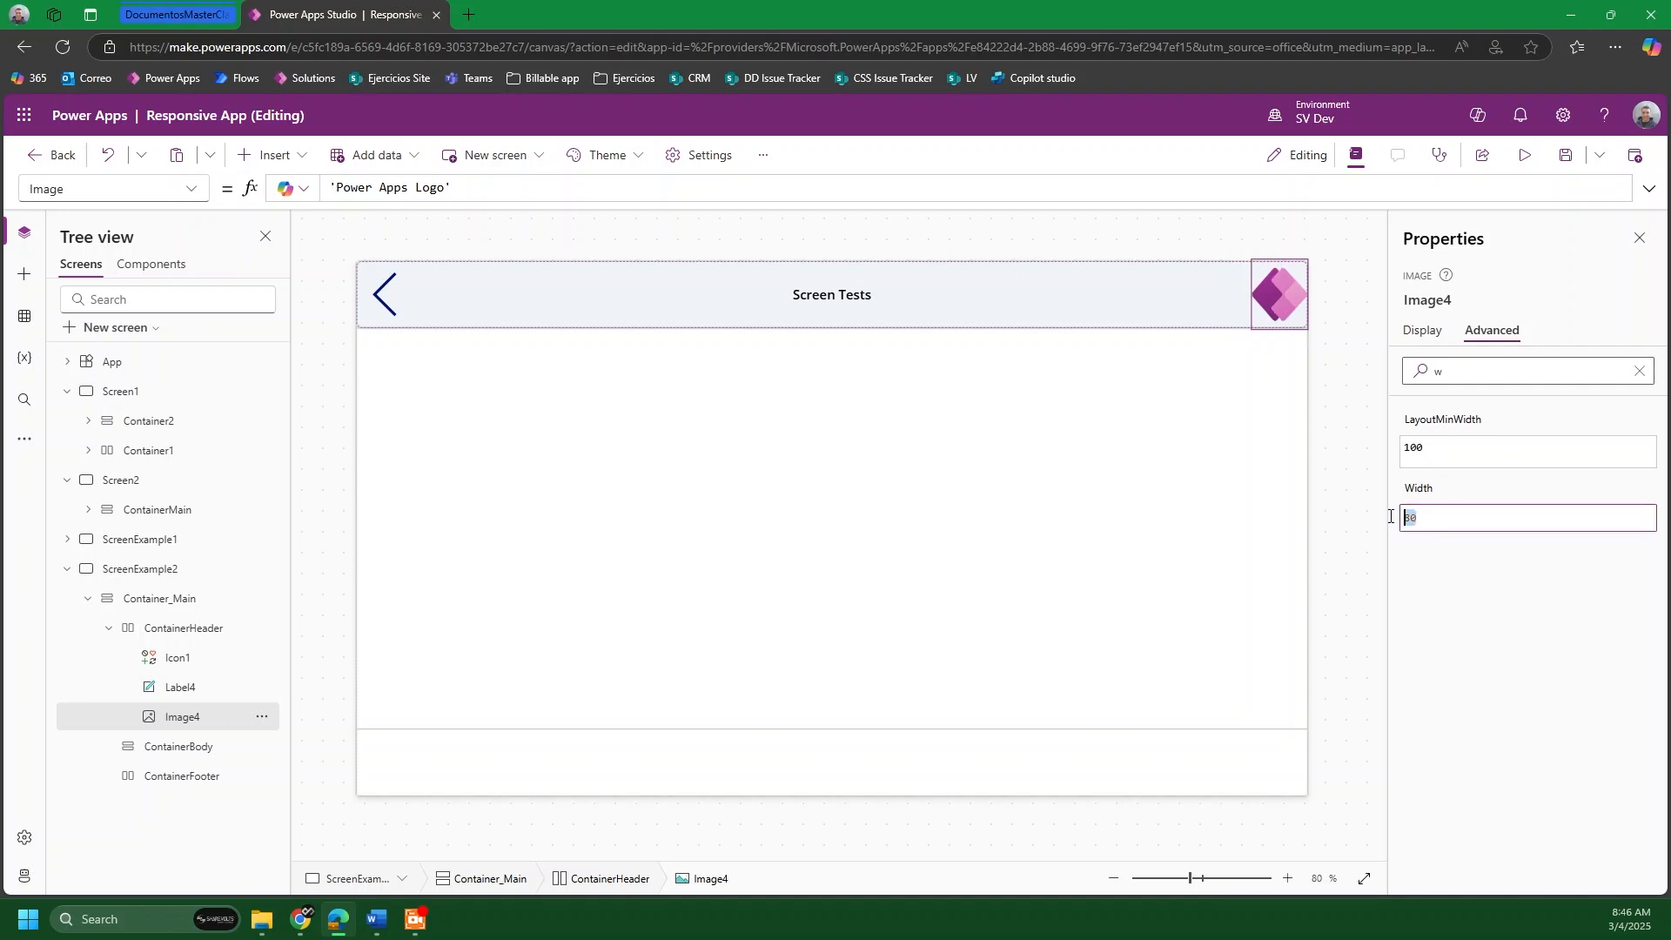
left_click(1456, 600)
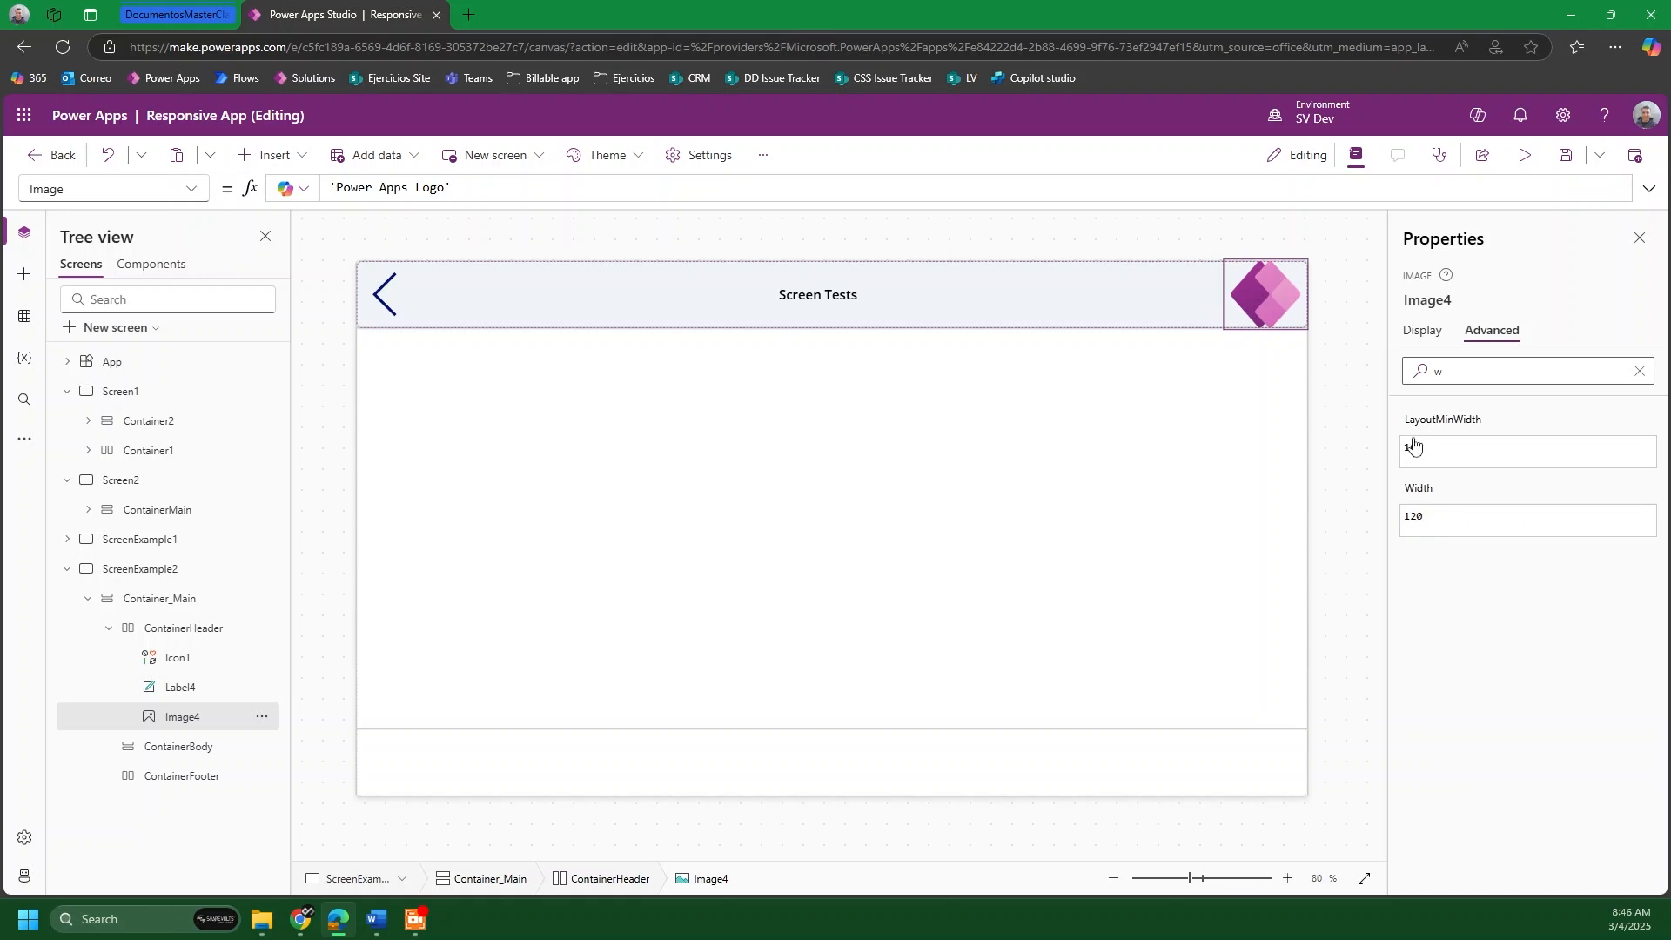
Step: Find the height property of the header logo image and set it to 50
left_click(1449, 367)
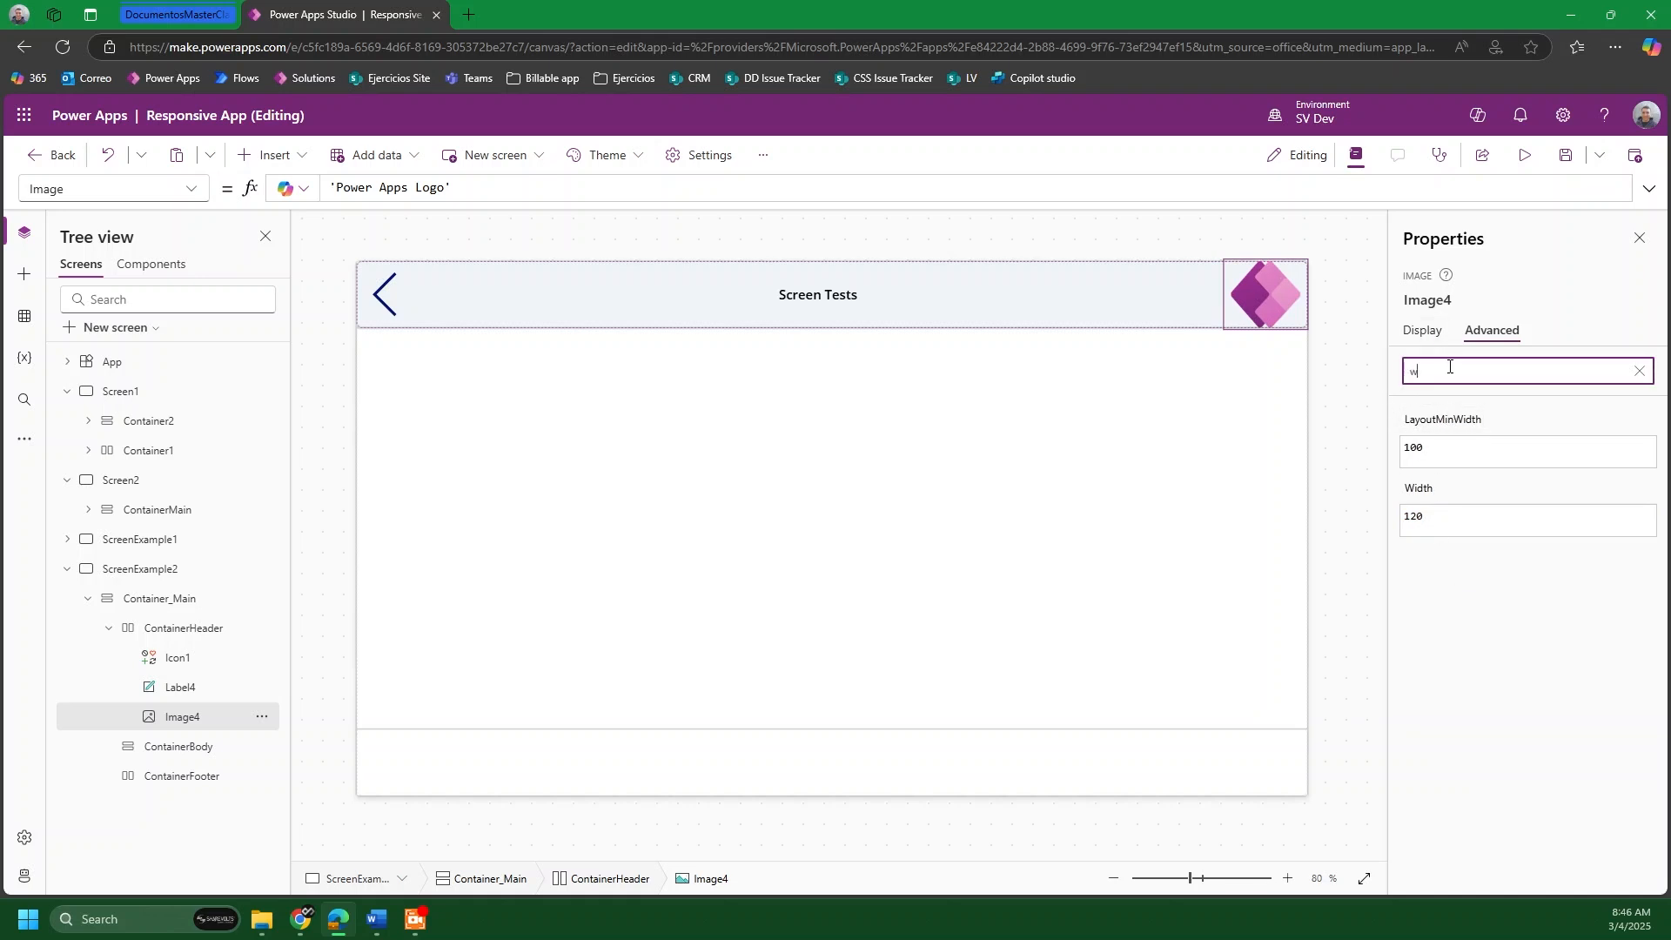
key("BackSpace")
type("hei")
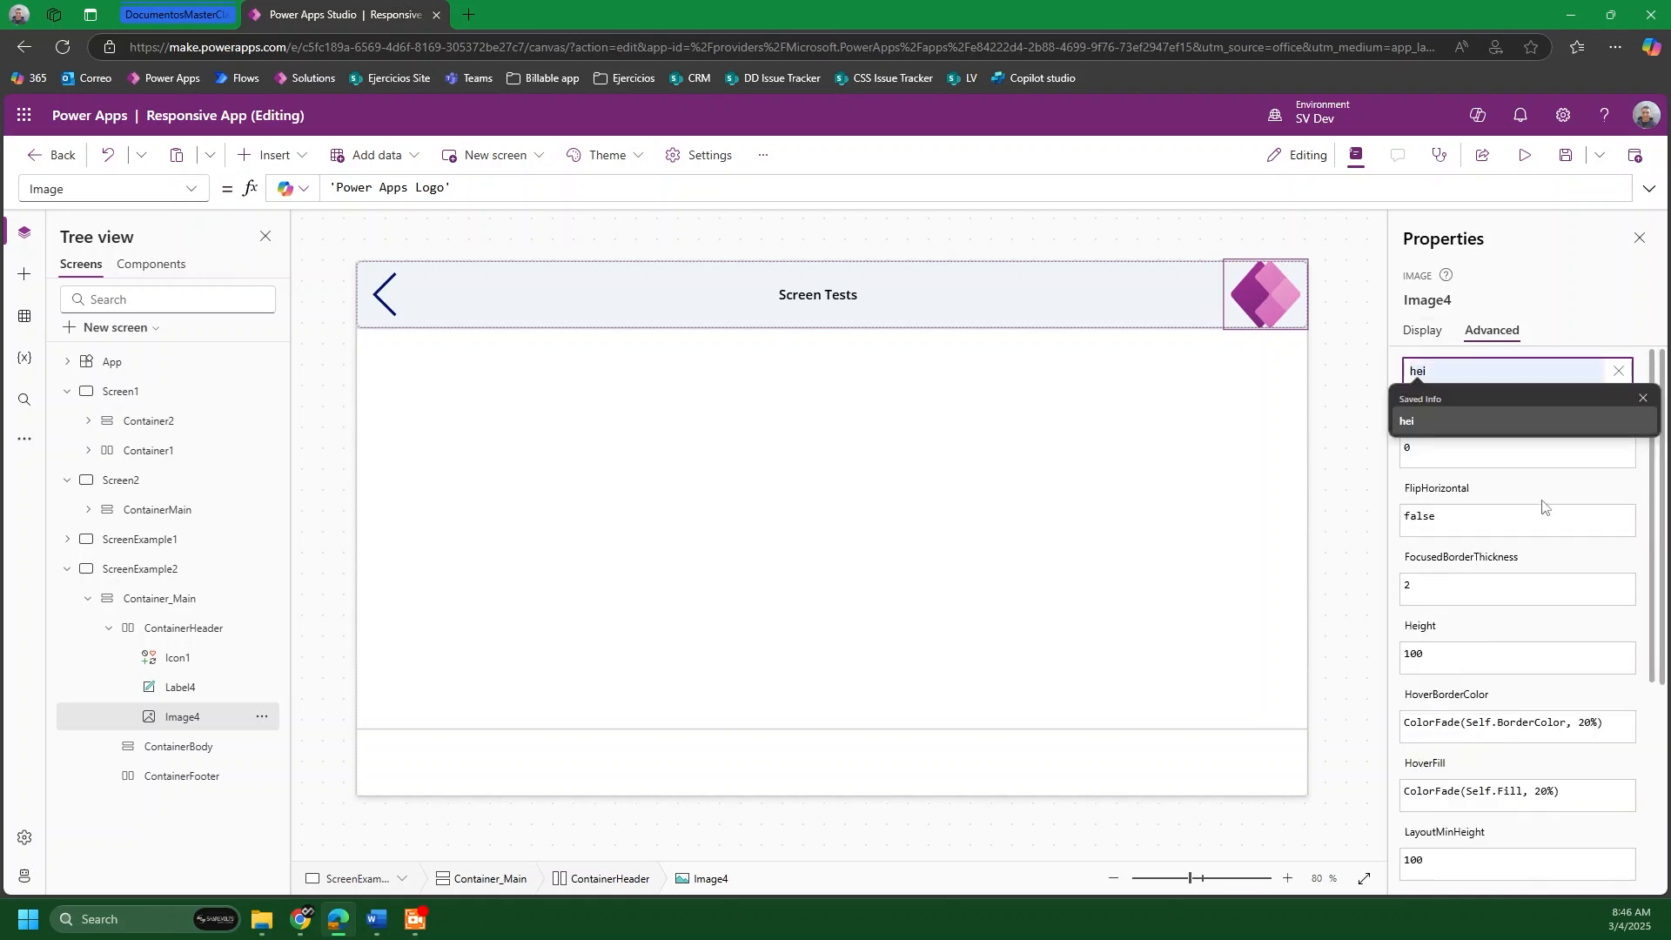
left_click(1517, 484)
left_click(1458, 375)
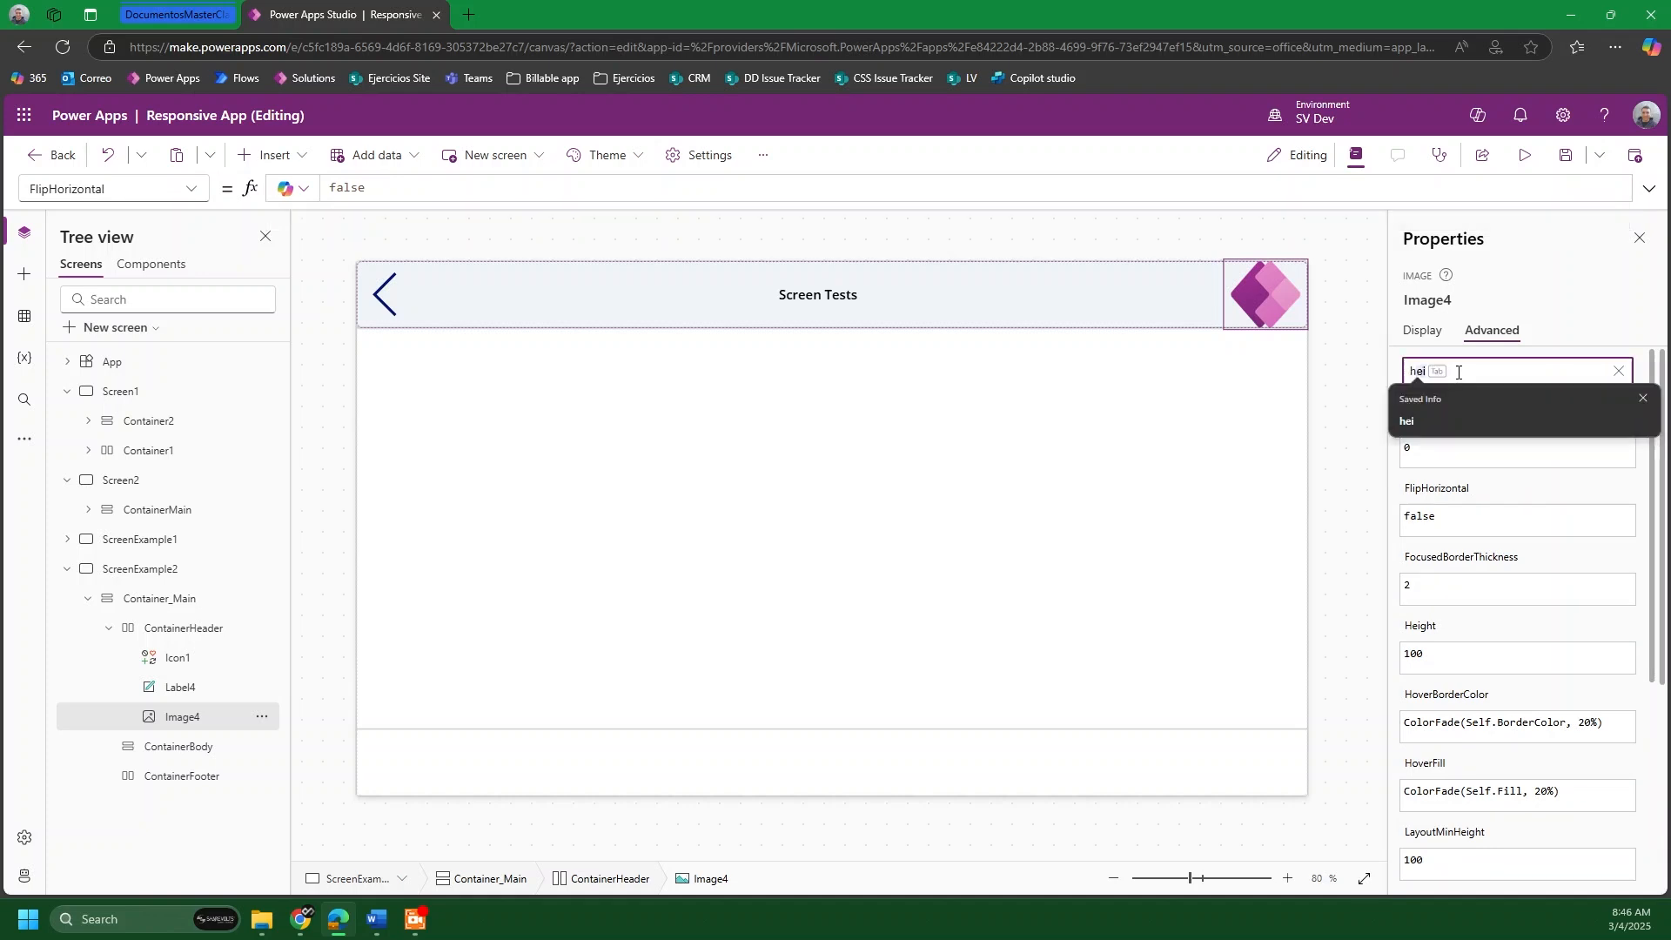
type("e")
left_click(1441, 449)
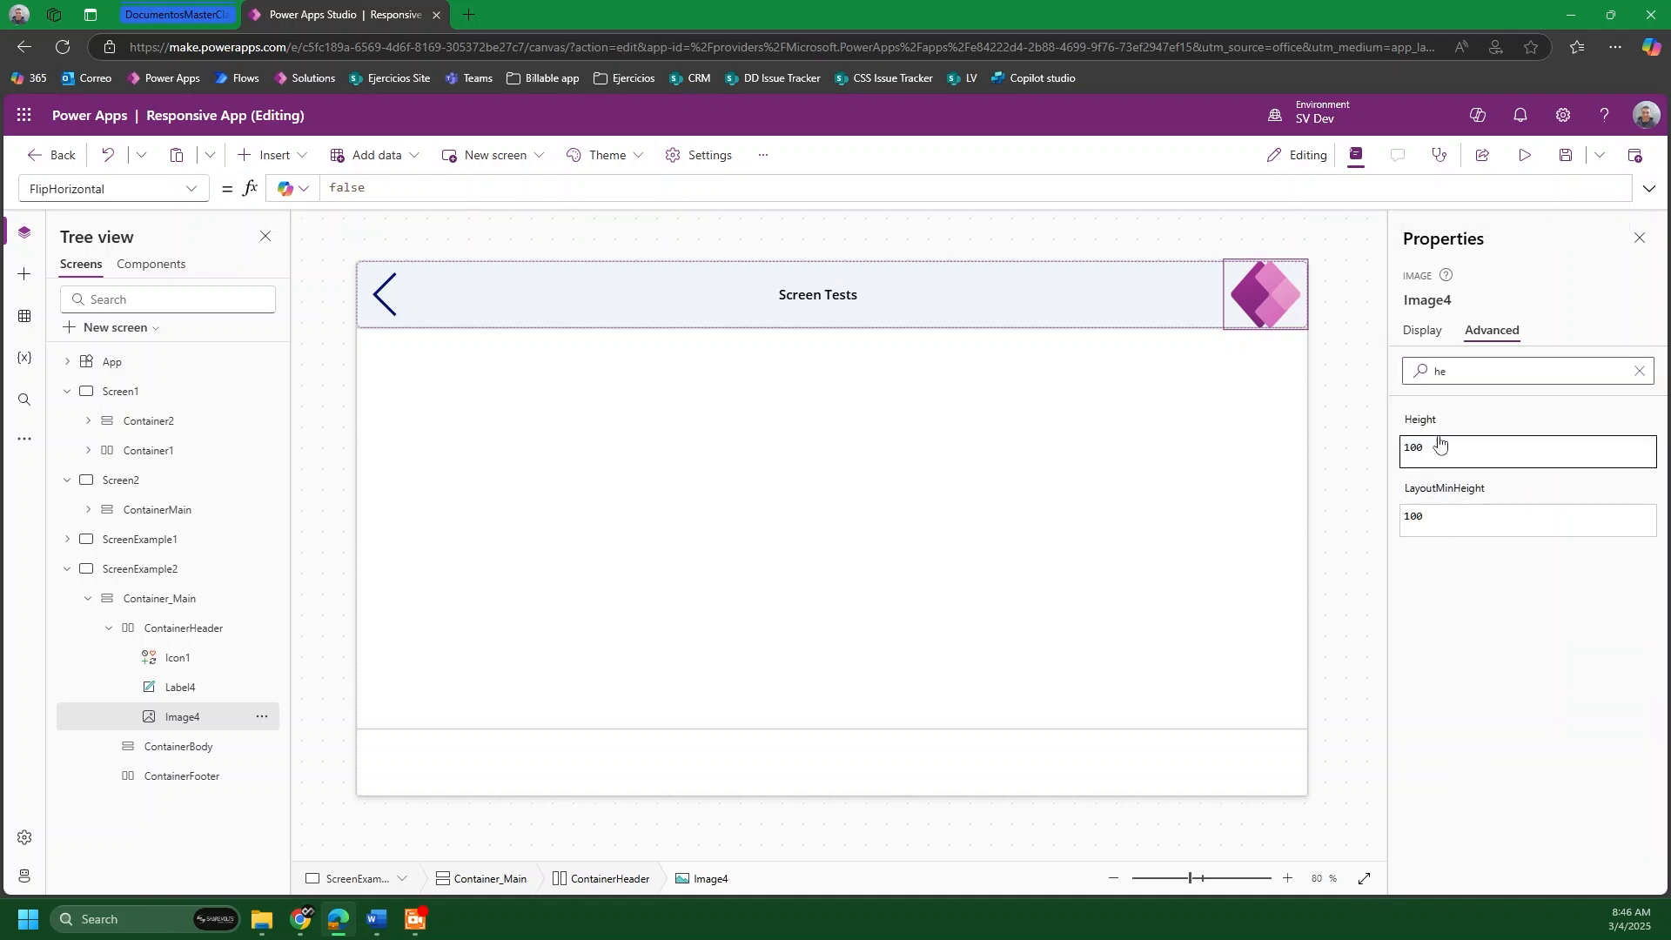
type("50")
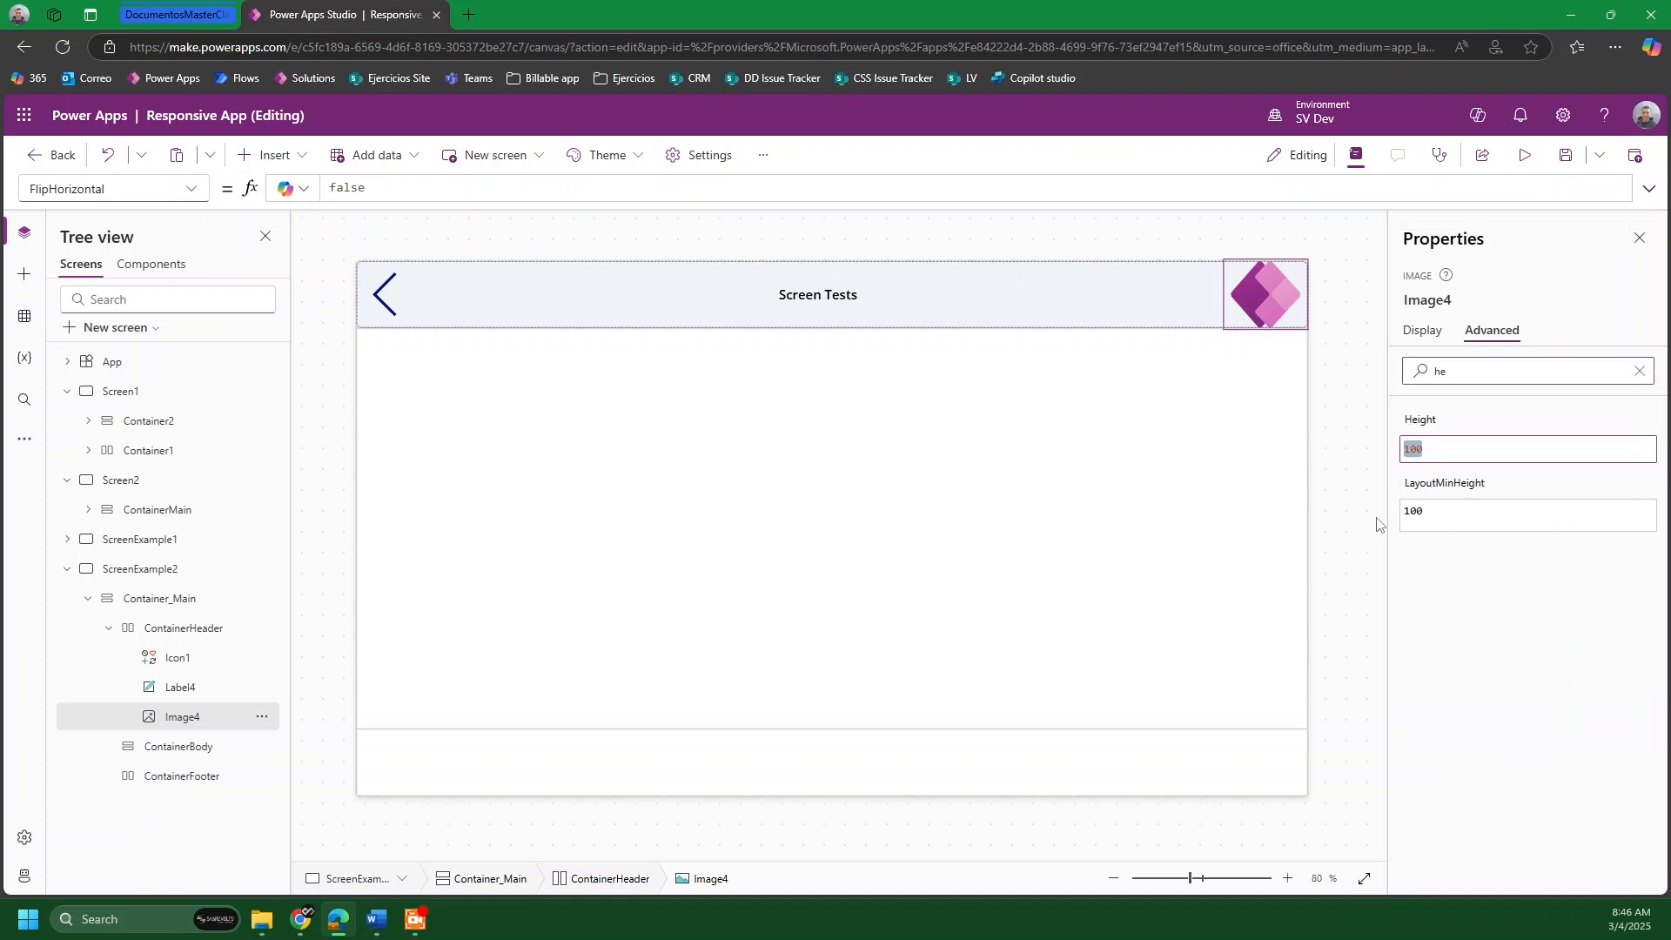
left_click(1482, 605)
Step: Set the header logo image's height to 70
left_click(1443, 448)
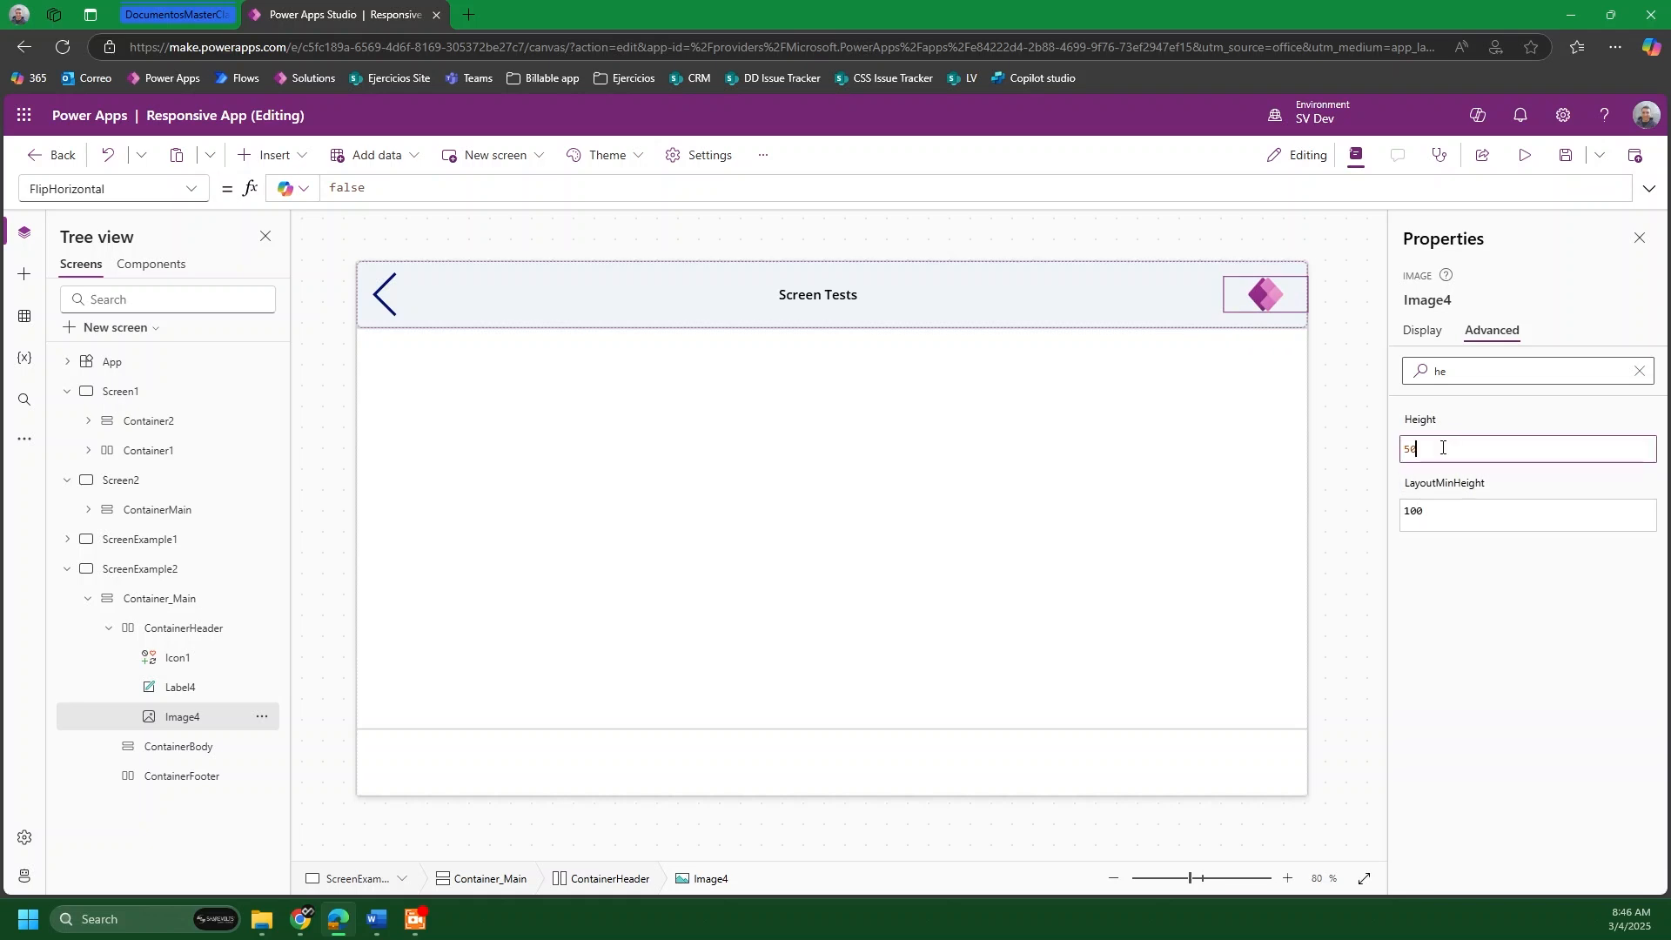
type("70")
left_click(1456, 585)
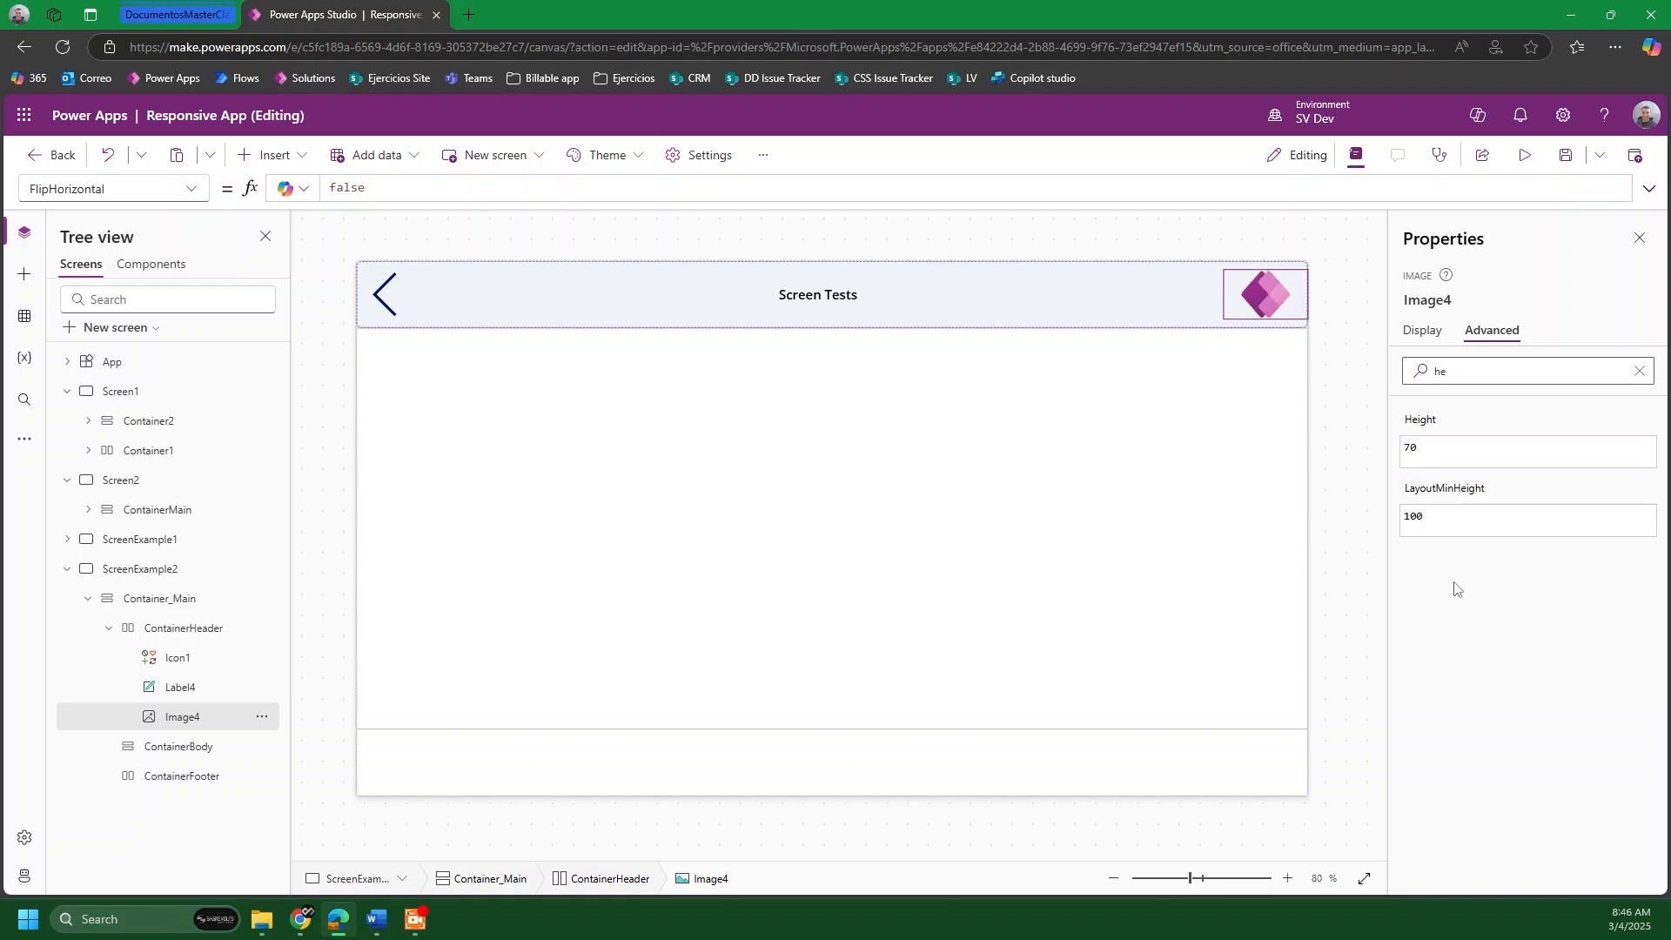
Step: Insert a vertical gallery into ContainerBody and dismiss its data source selection, keeping the sample items
left_click(1247, 240)
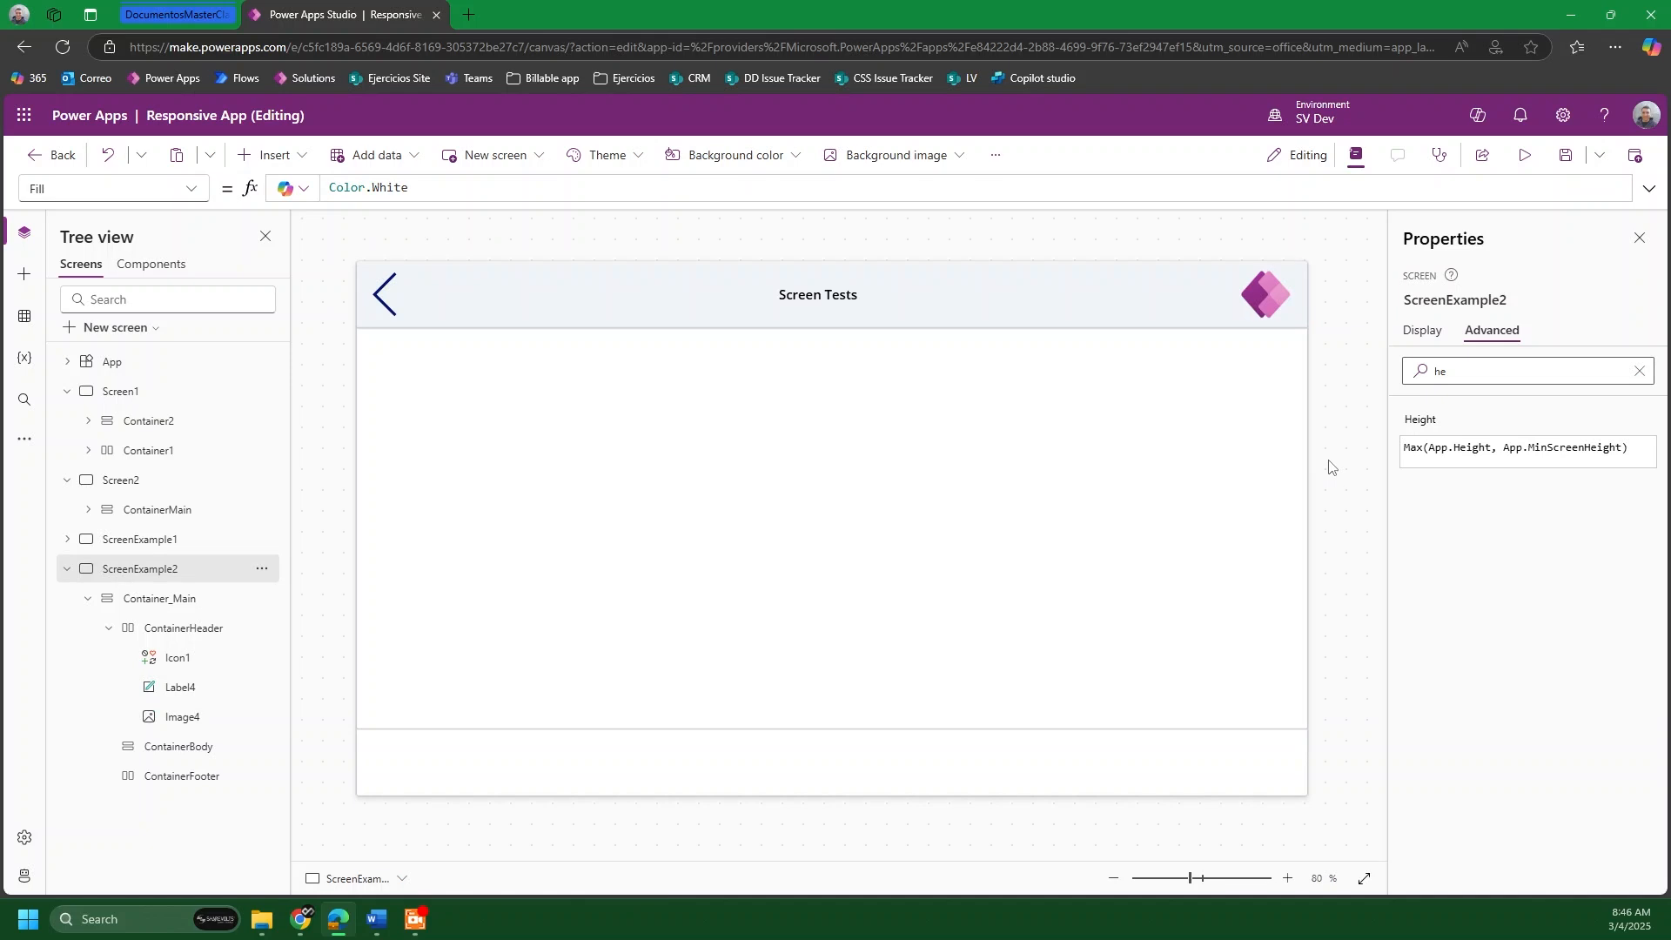
left_click(735, 441)
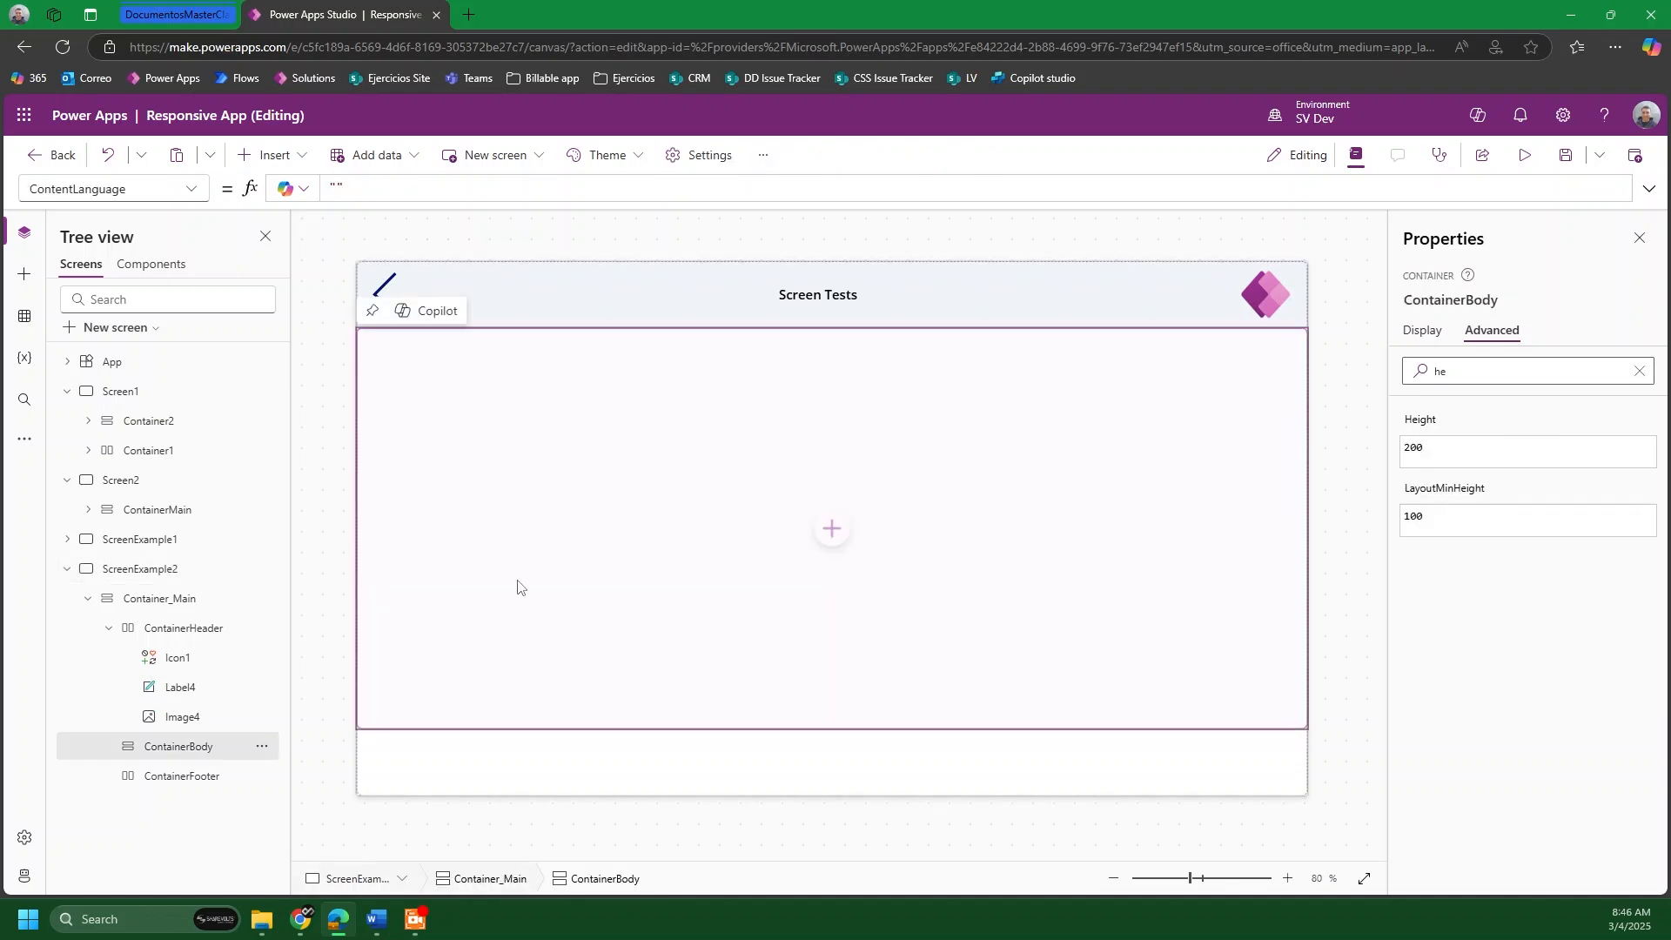
left_click(272, 154)
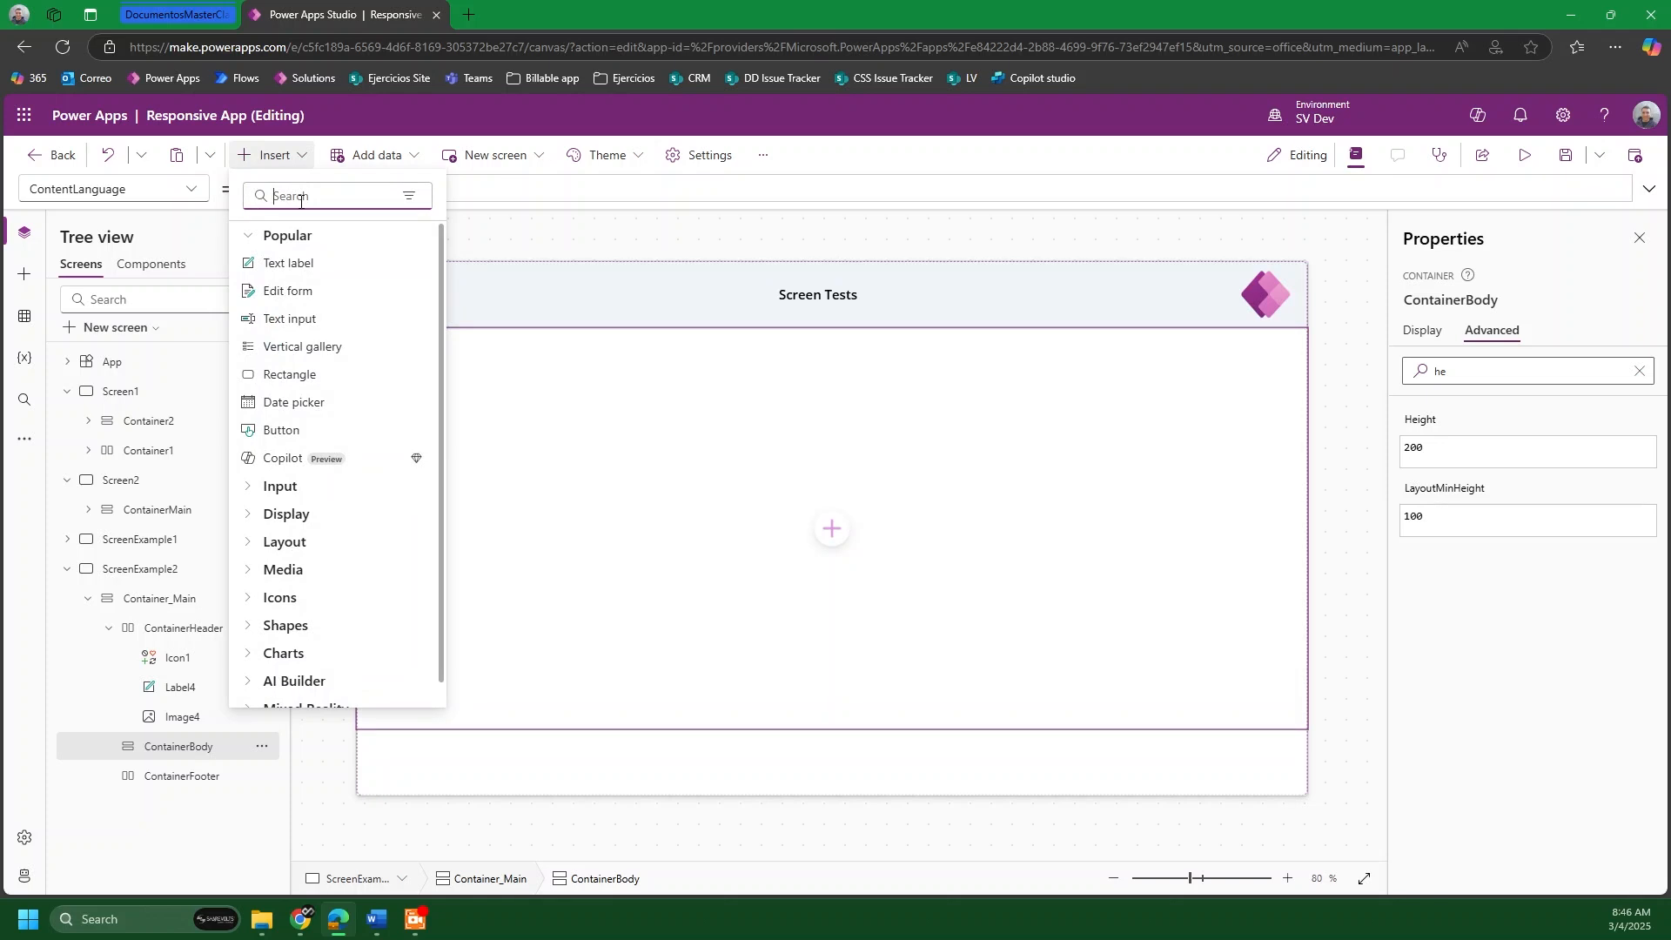
type("gal")
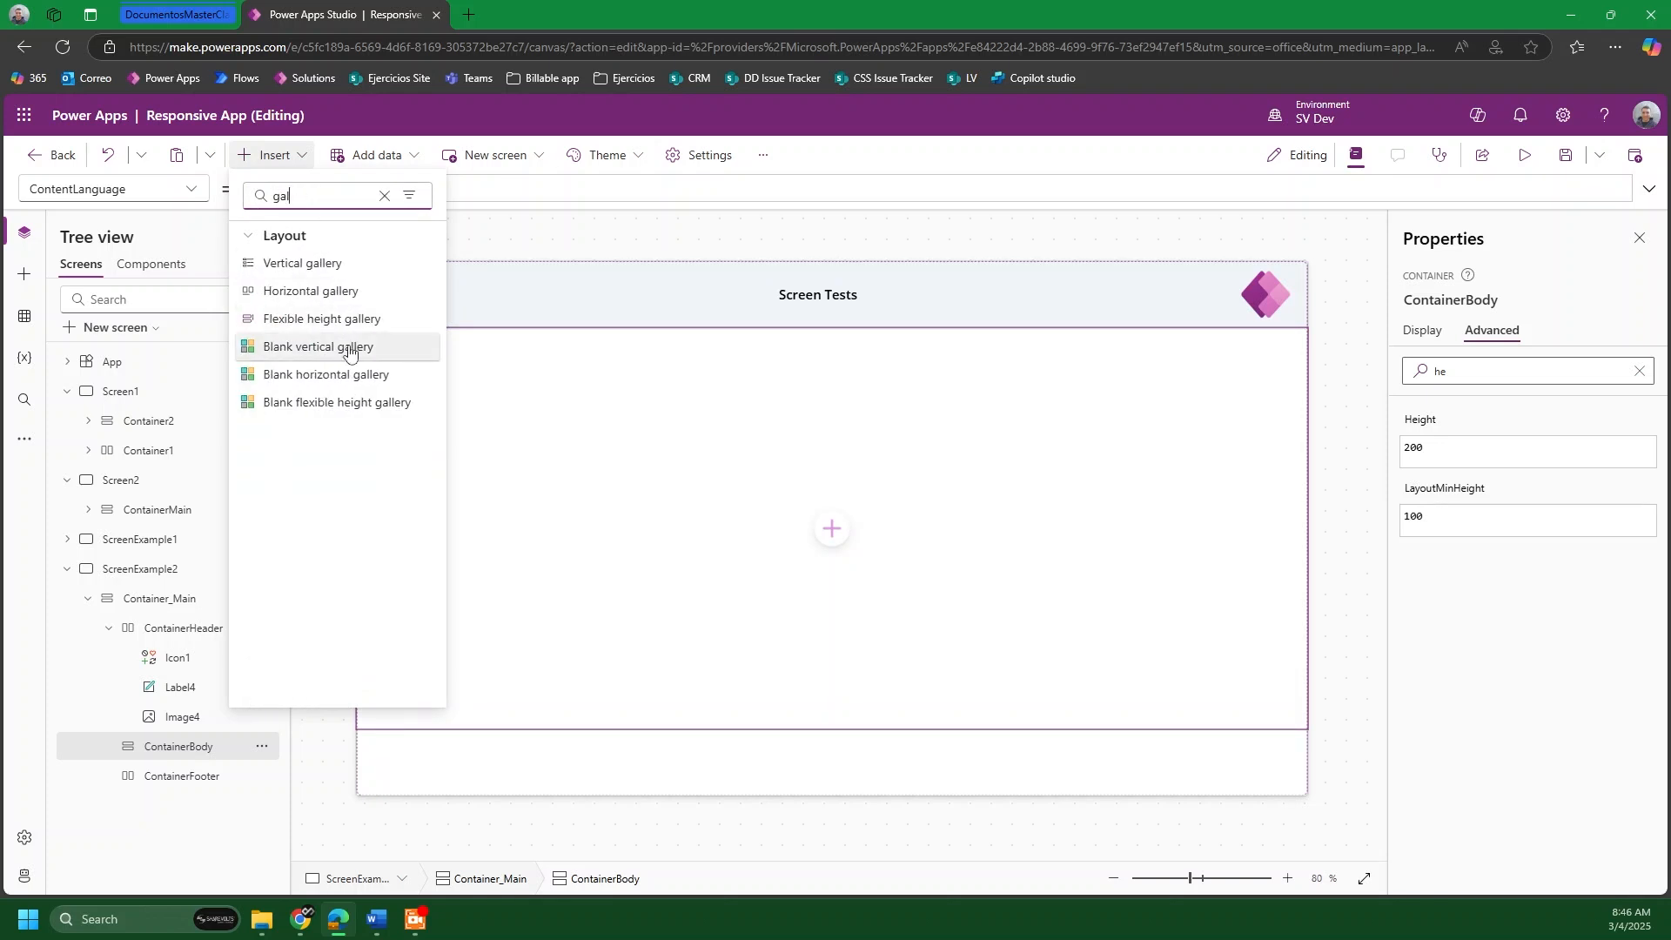
left_click(342, 277)
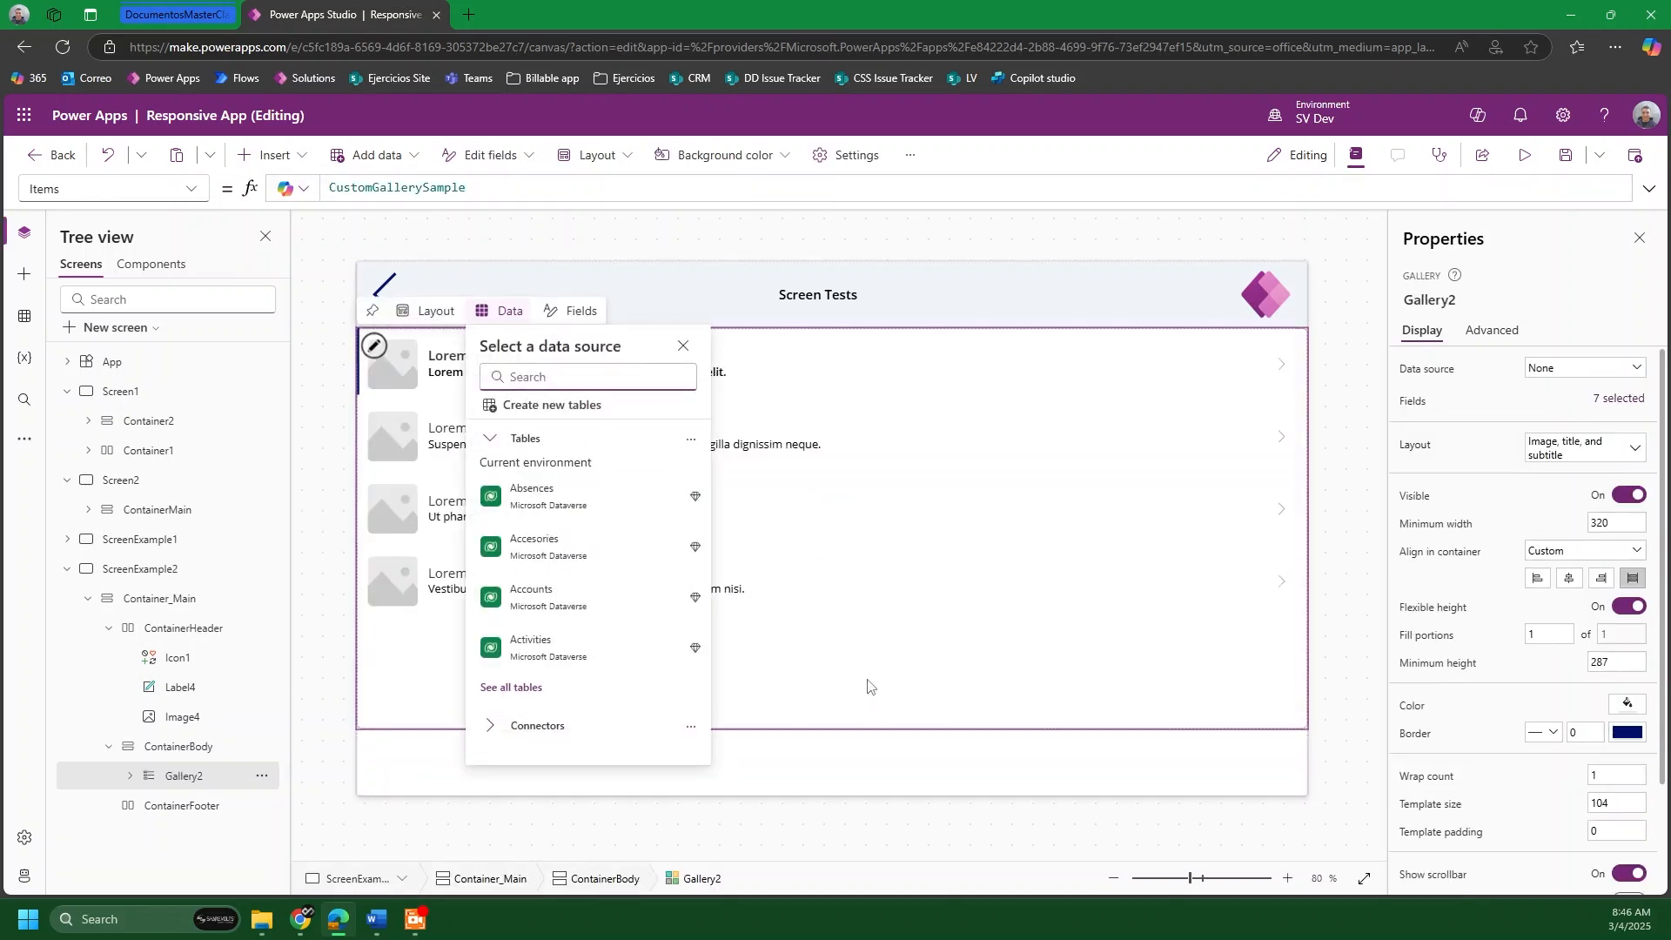
left_click(913, 600)
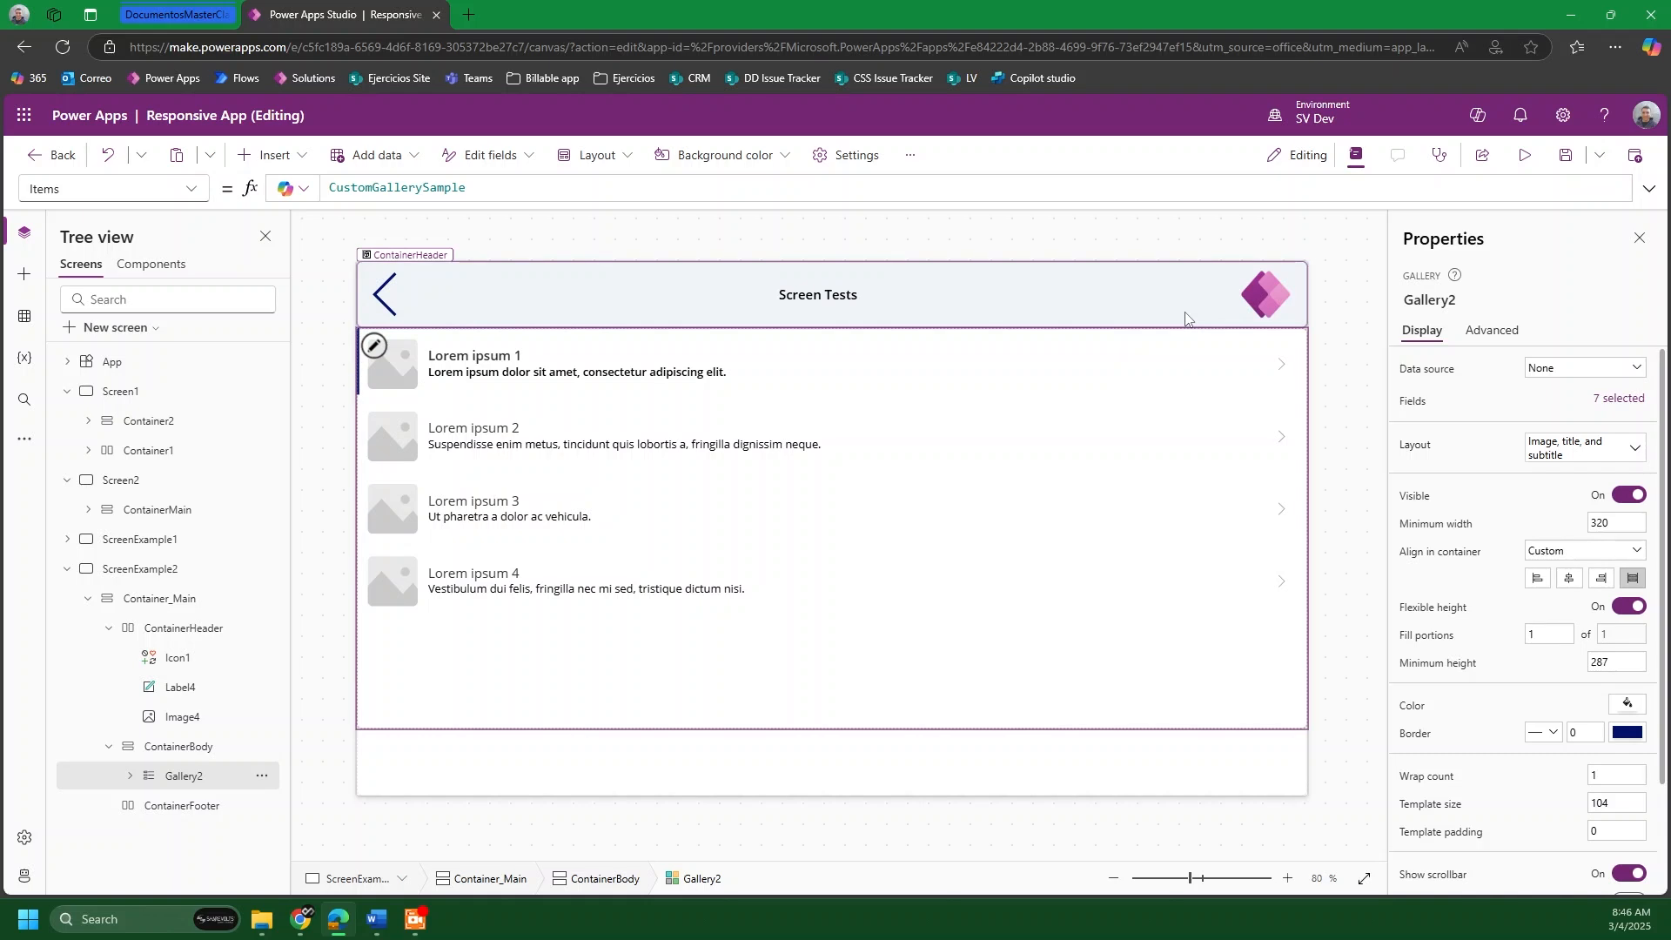
Step: Insert a vertical container into ContainerBody, below the gallery
left_click(184, 752)
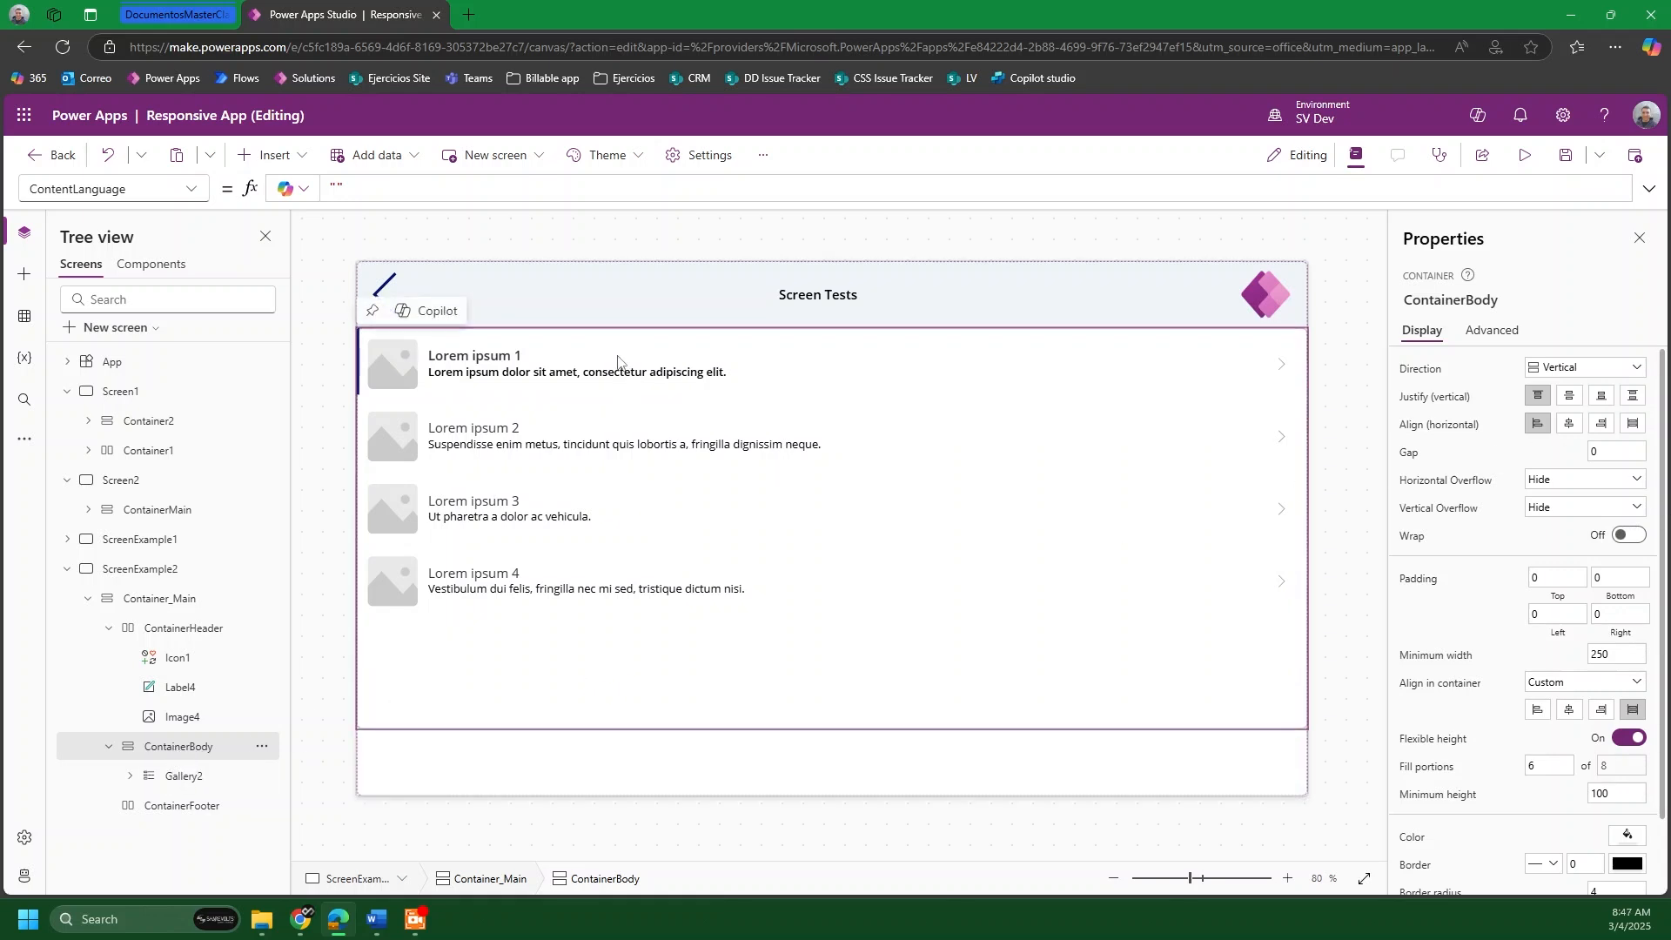
left_click(257, 163)
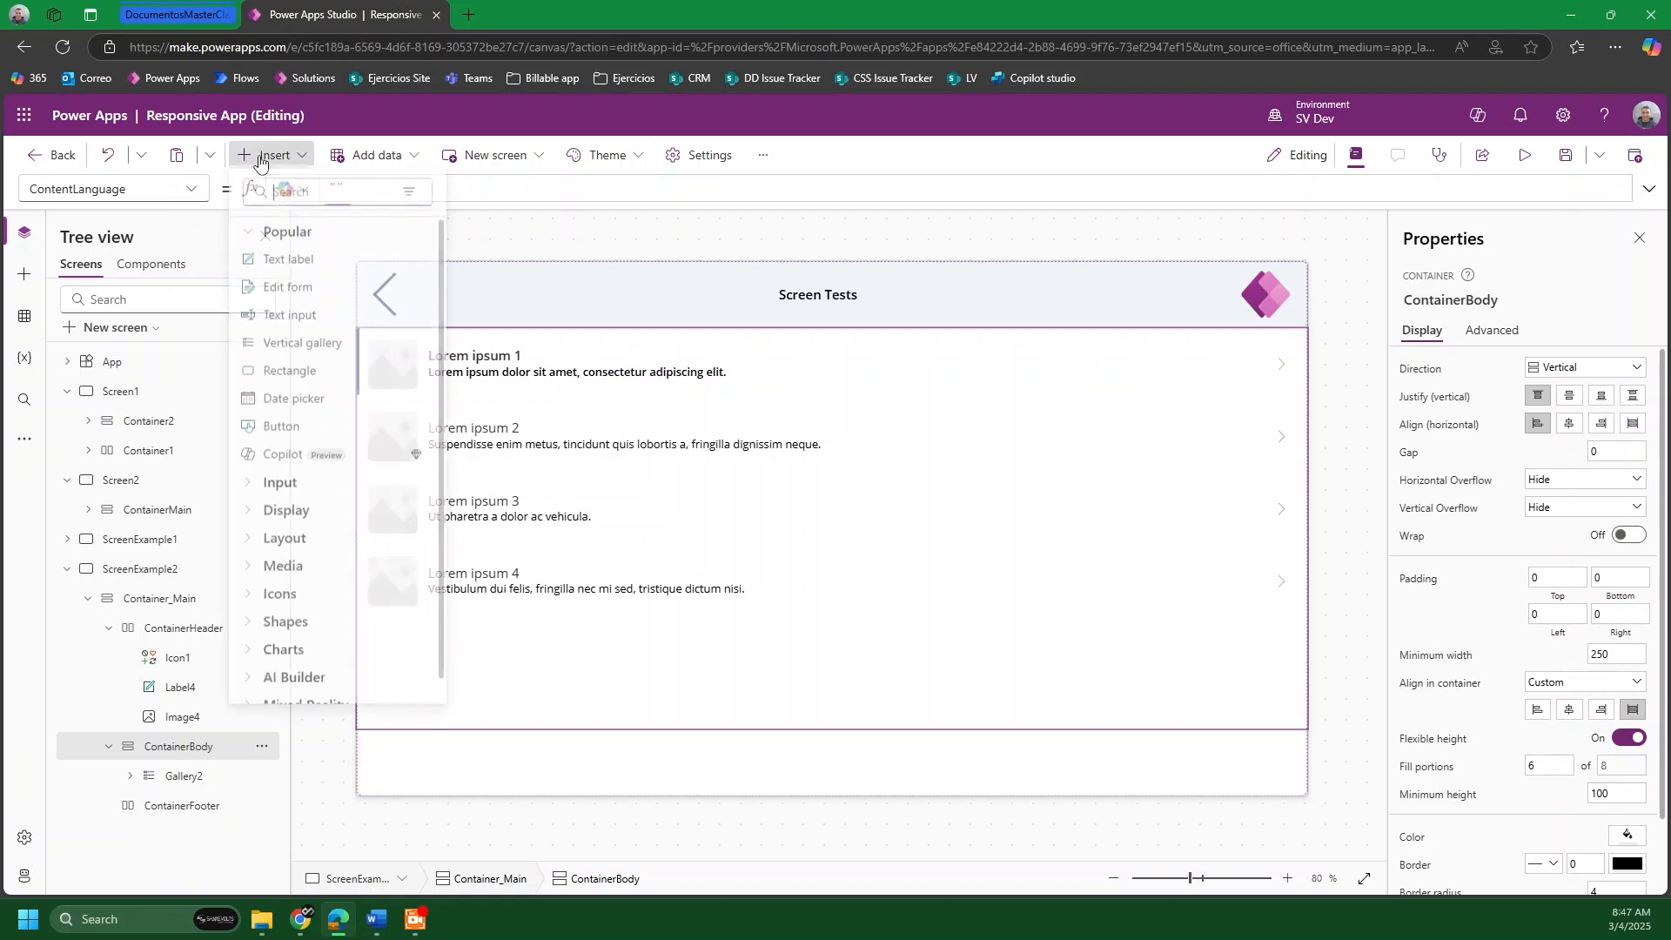
type("conta")
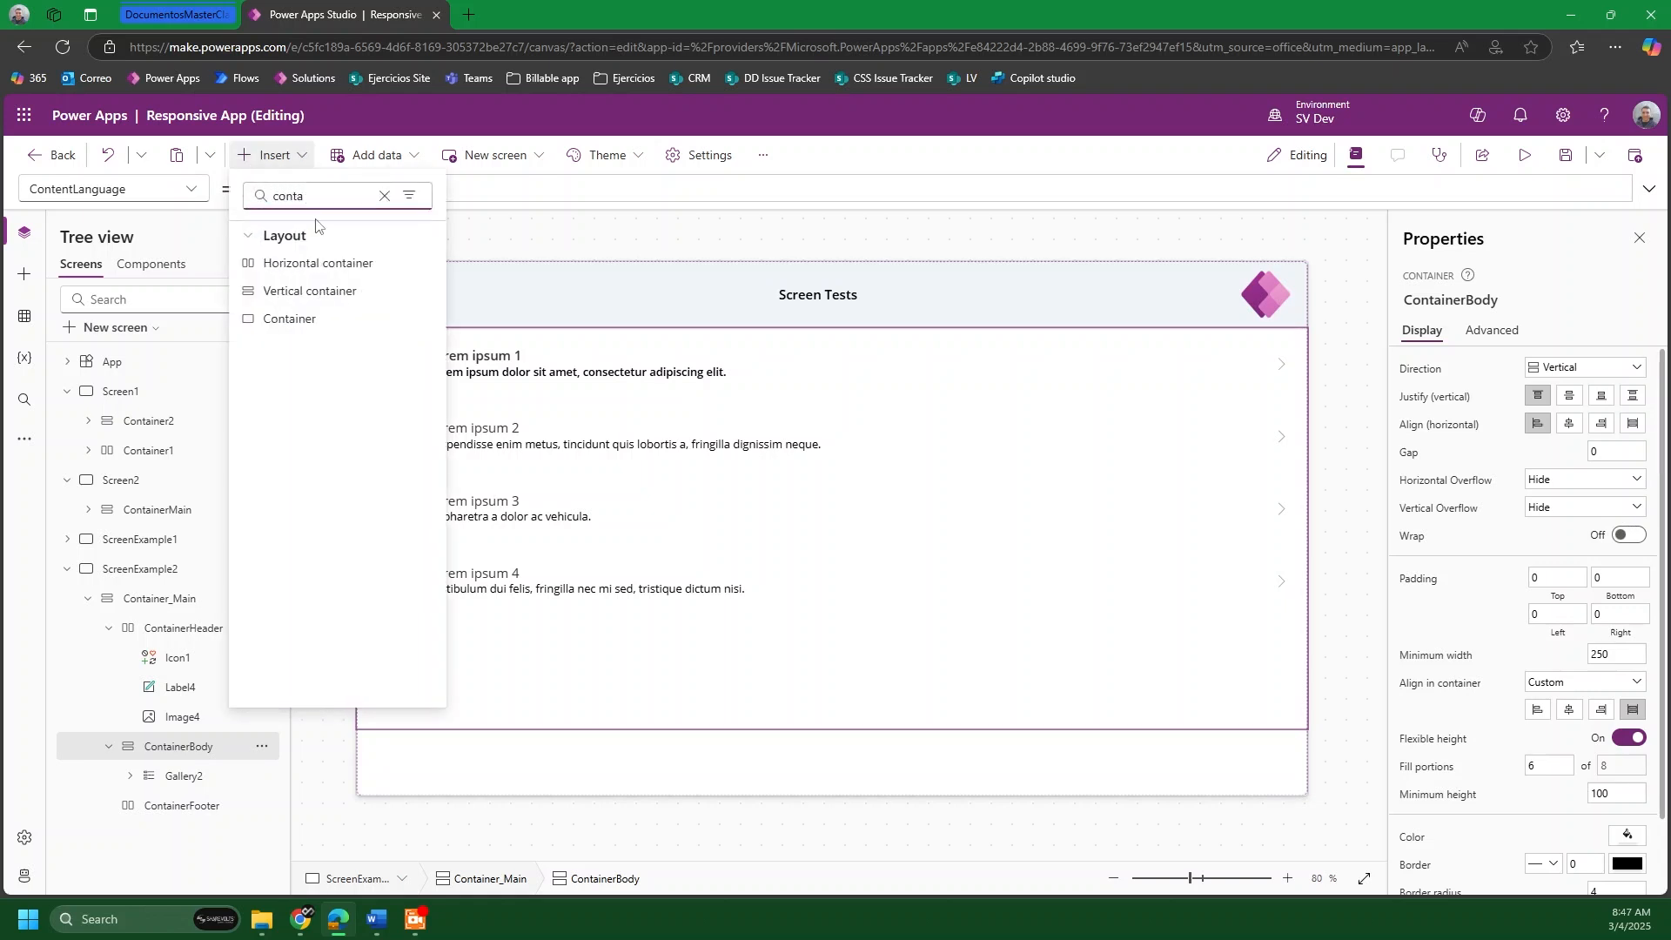
left_click(329, 294)
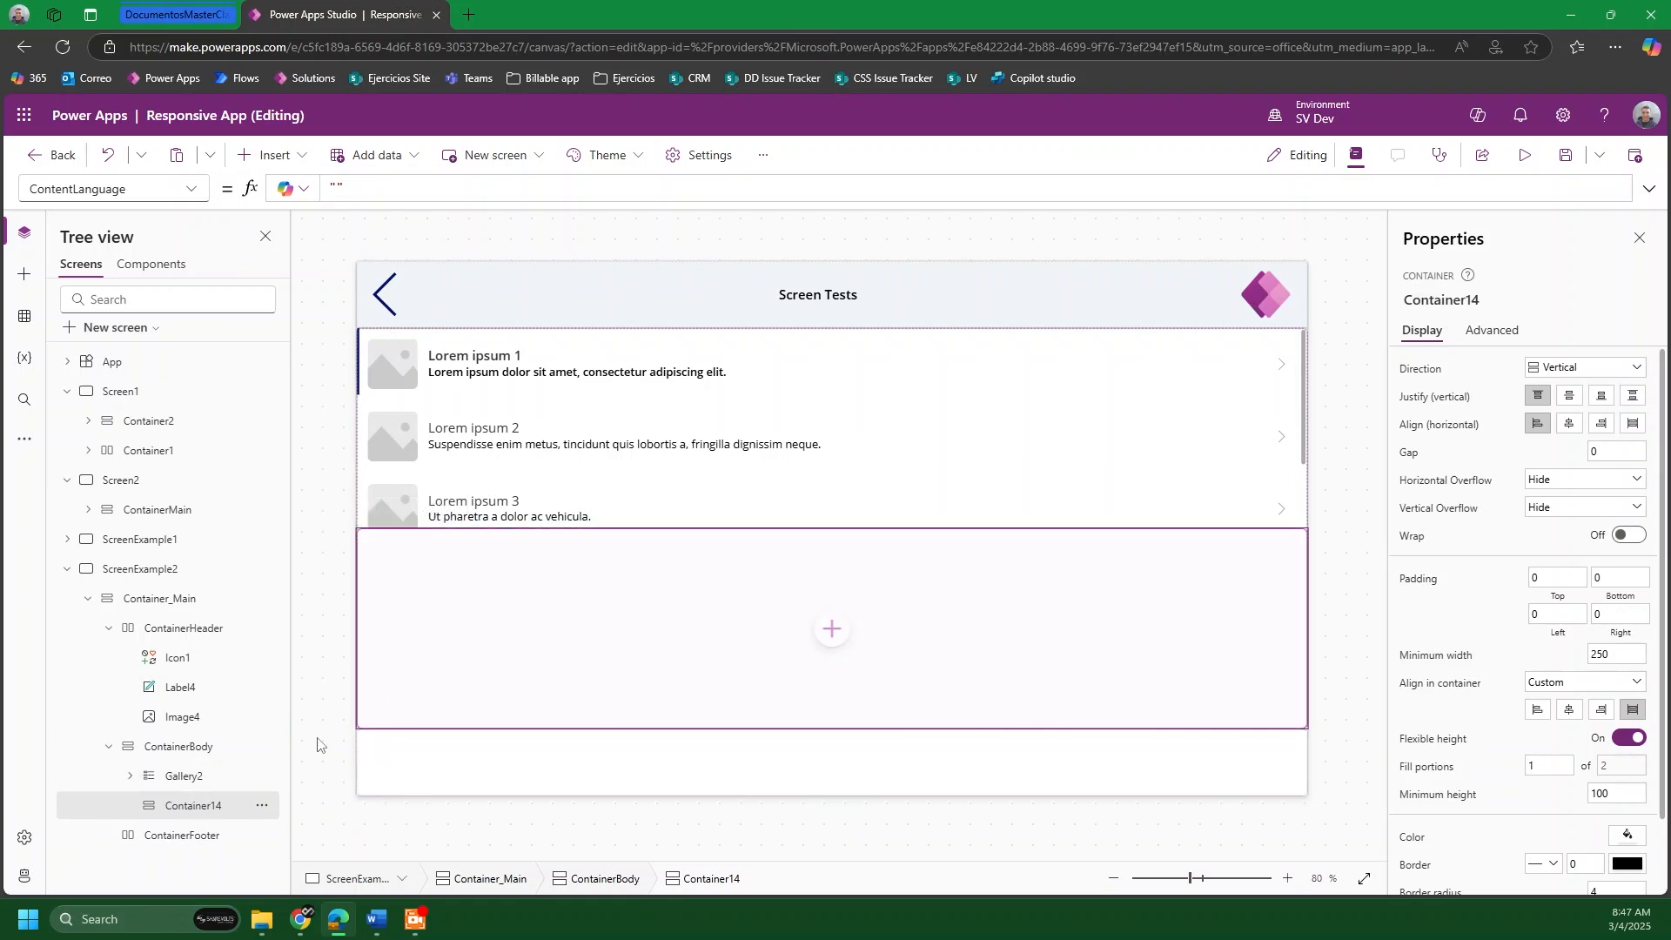
left_click(311, 545)
left_click(723, 660)
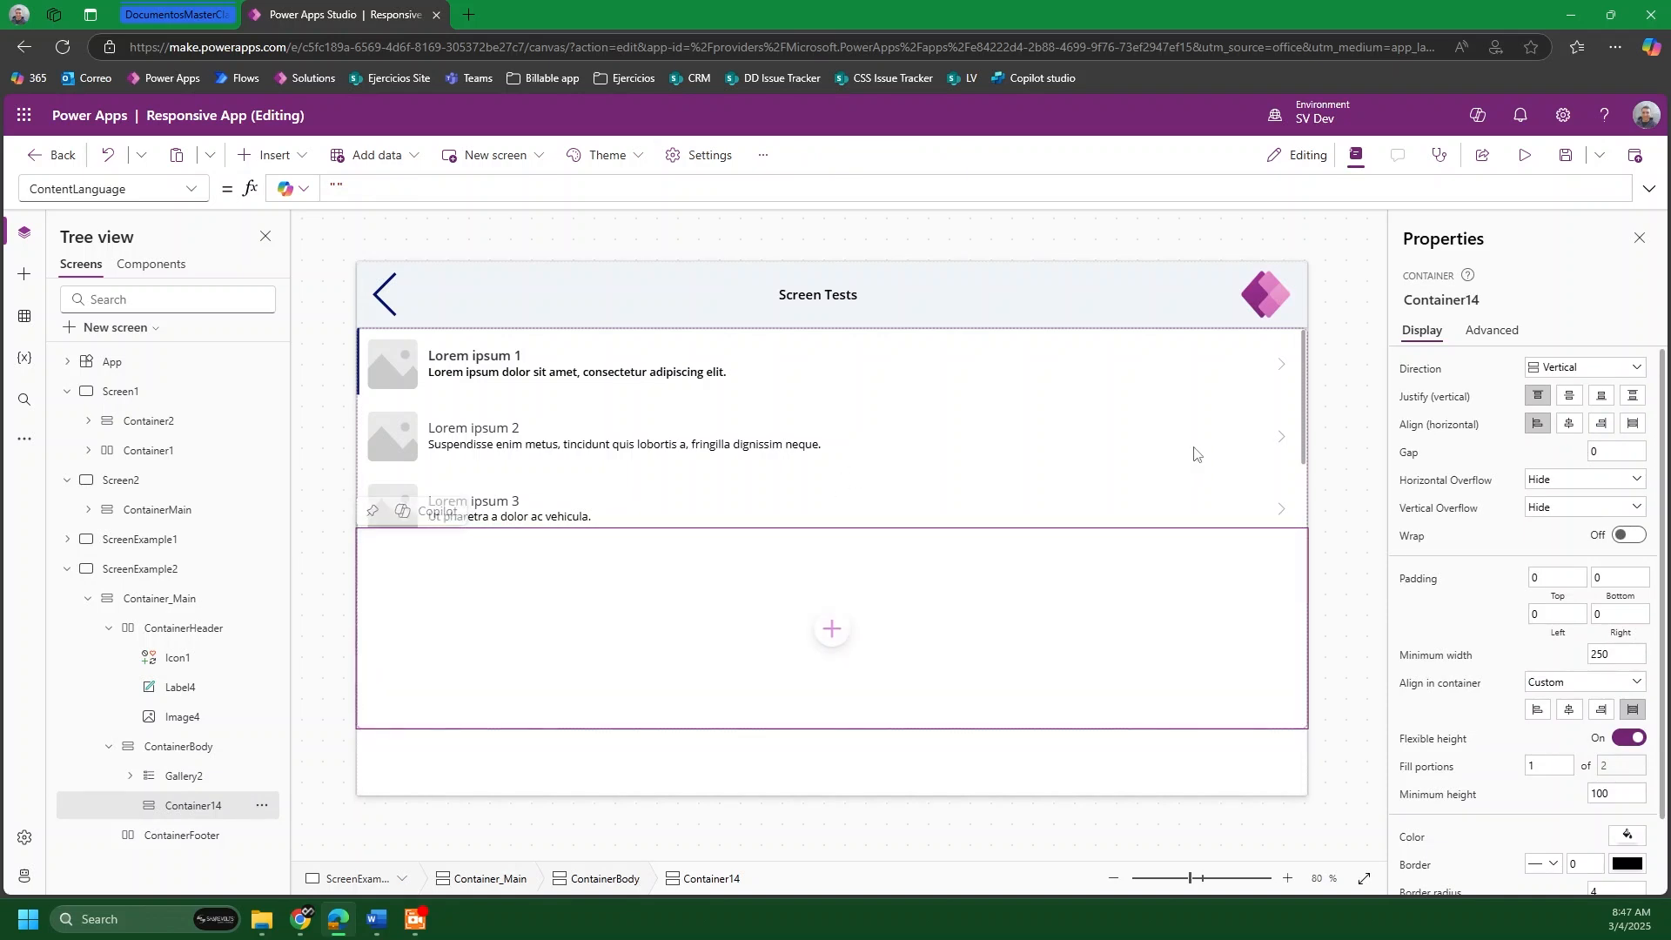
Step: Set the layout direction of ContainerBody to Horizontal so the gallery and the inner container sit side by side
scroll(1140, 452, "down", 1)
scroll(1140, 452, "up", 1)
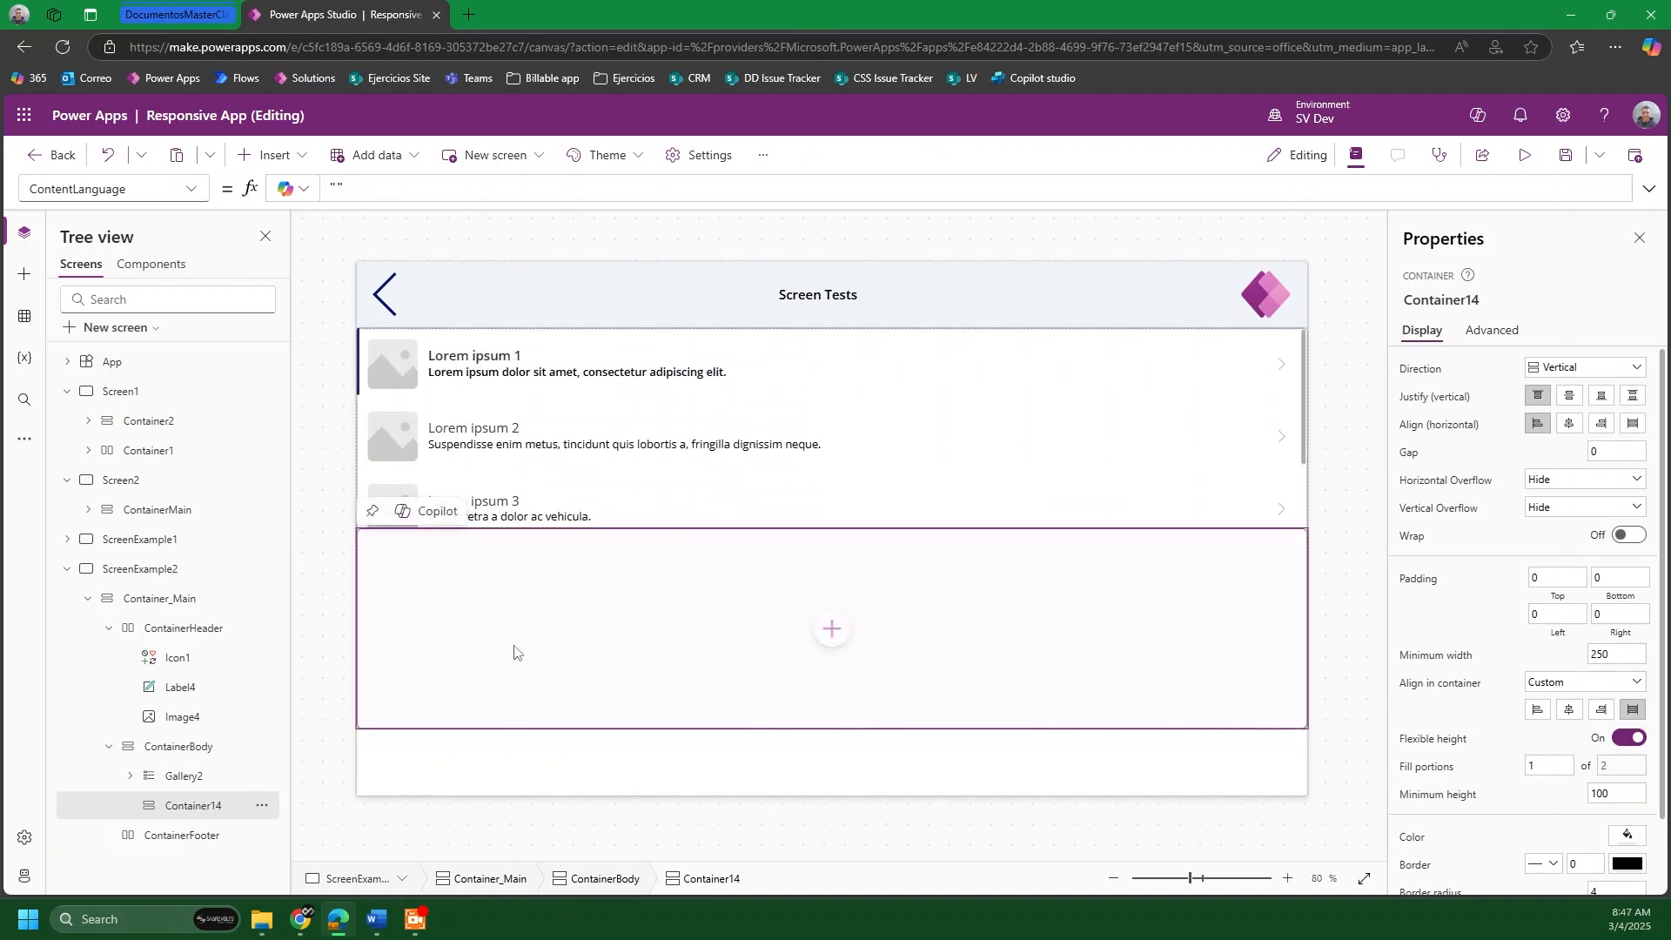
left_click(177, 754)
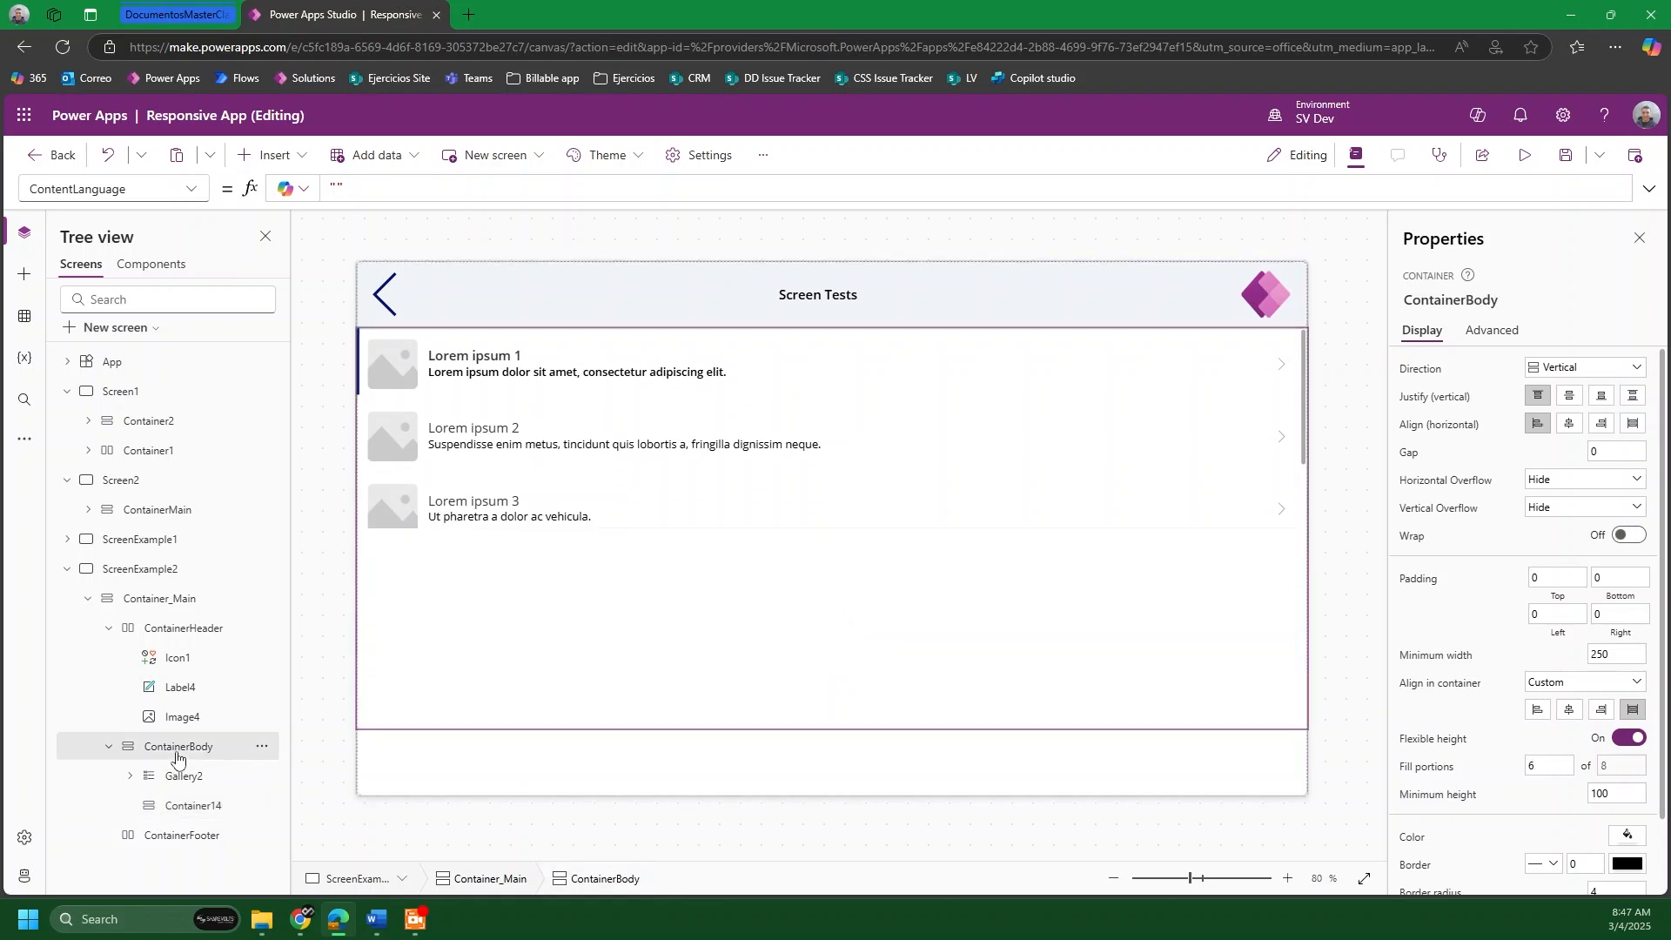
left_click(1558, 369)
left_click(1568, 388)
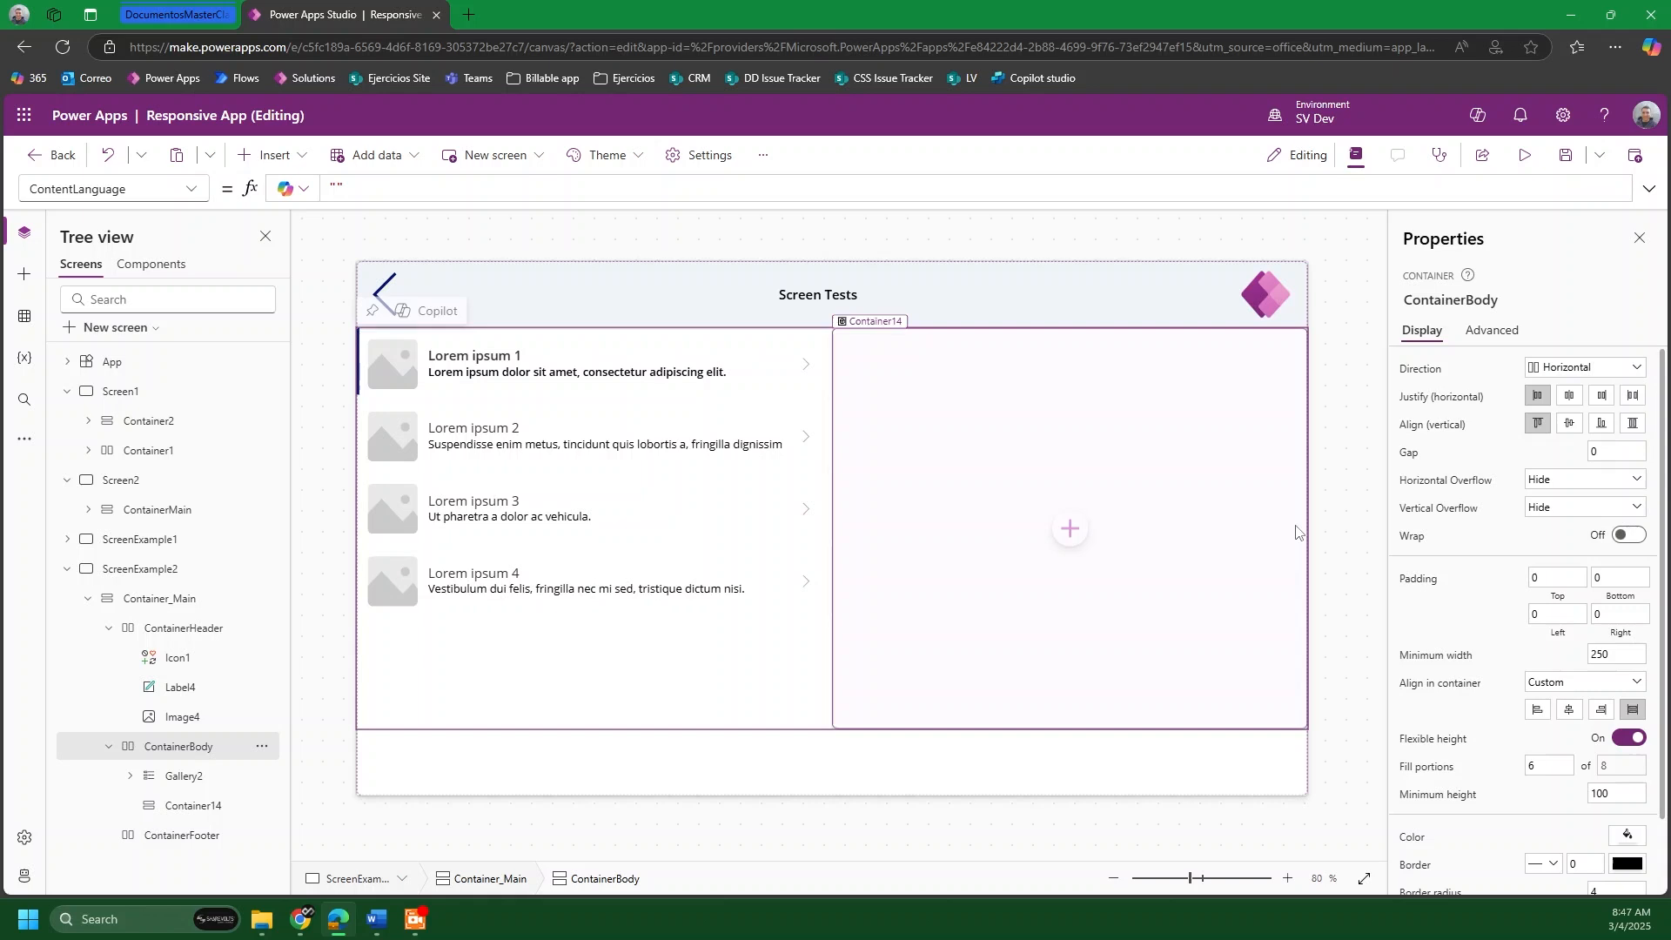
Step: Turn off flexible width for Container14, the empty container beside the gallery in ContainerBody
left_click(1134, 573)
scroll(1436, 582, "down", 1)
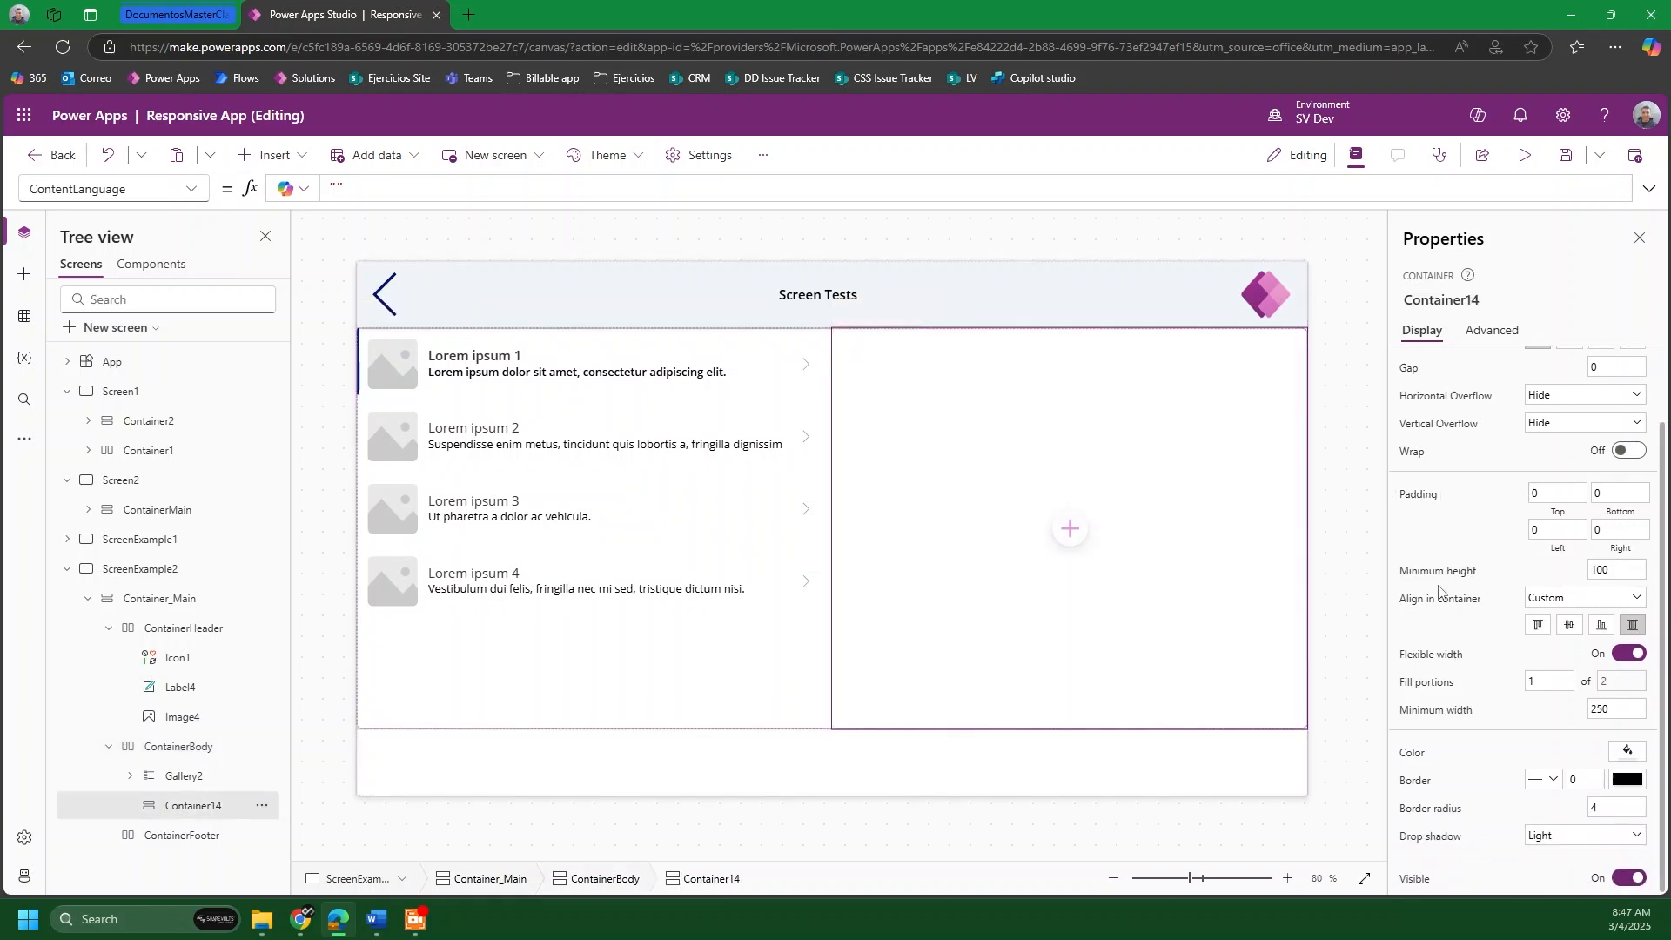
left_click(1626, 660)
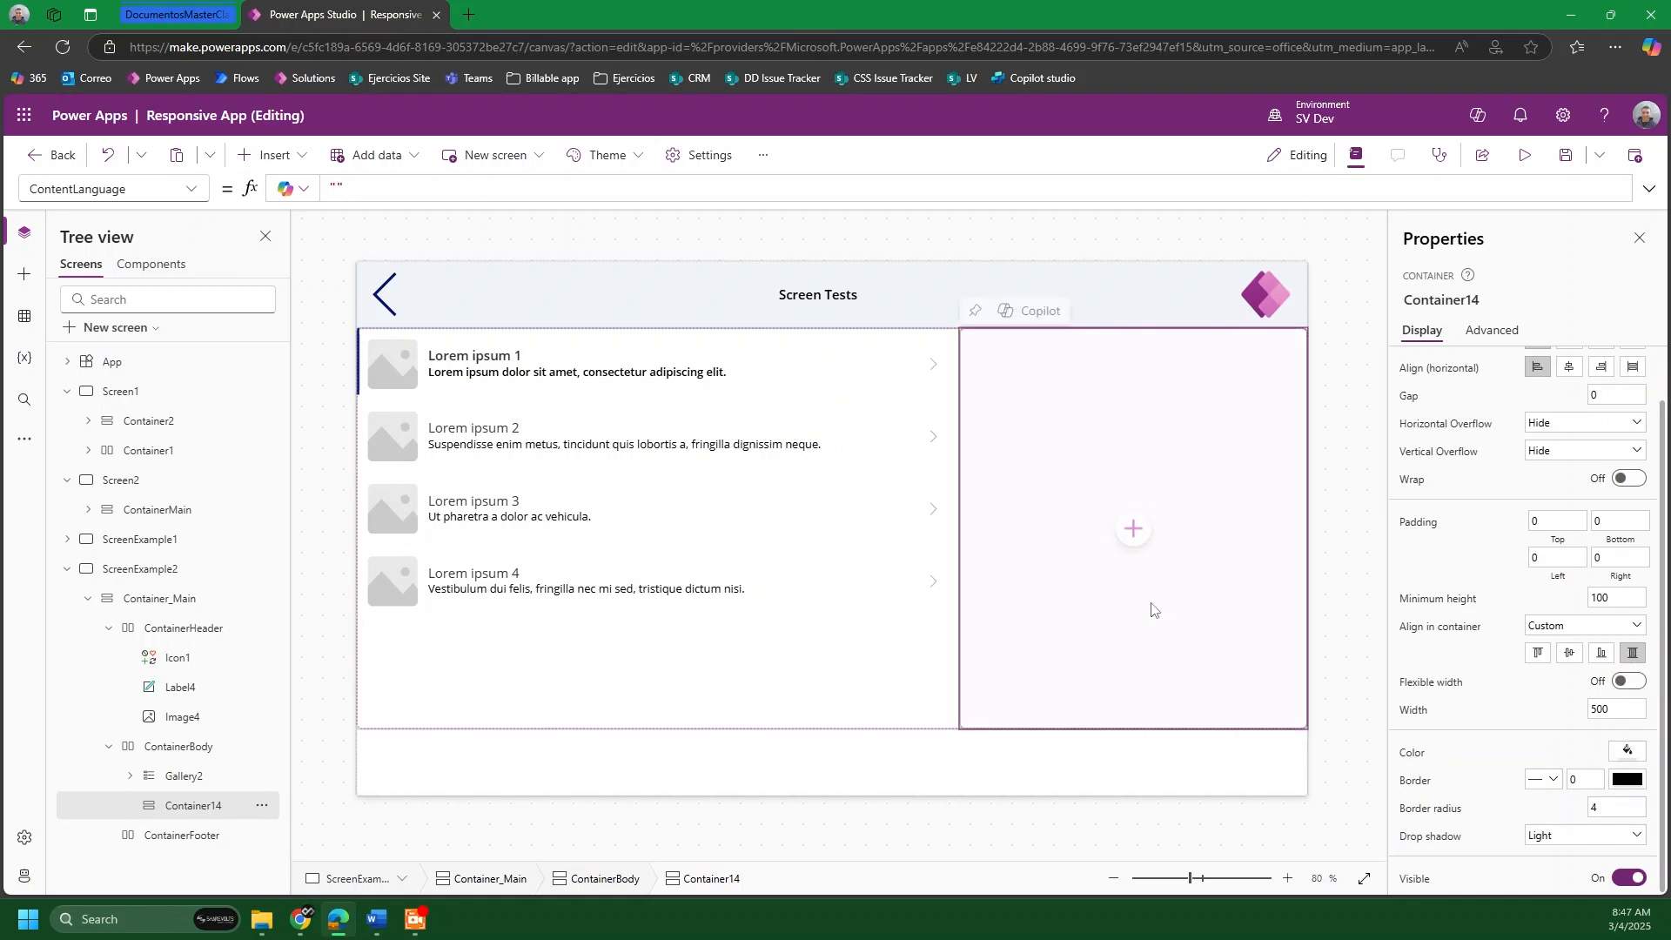
left_click(181, 777)
left_click(183, 805)
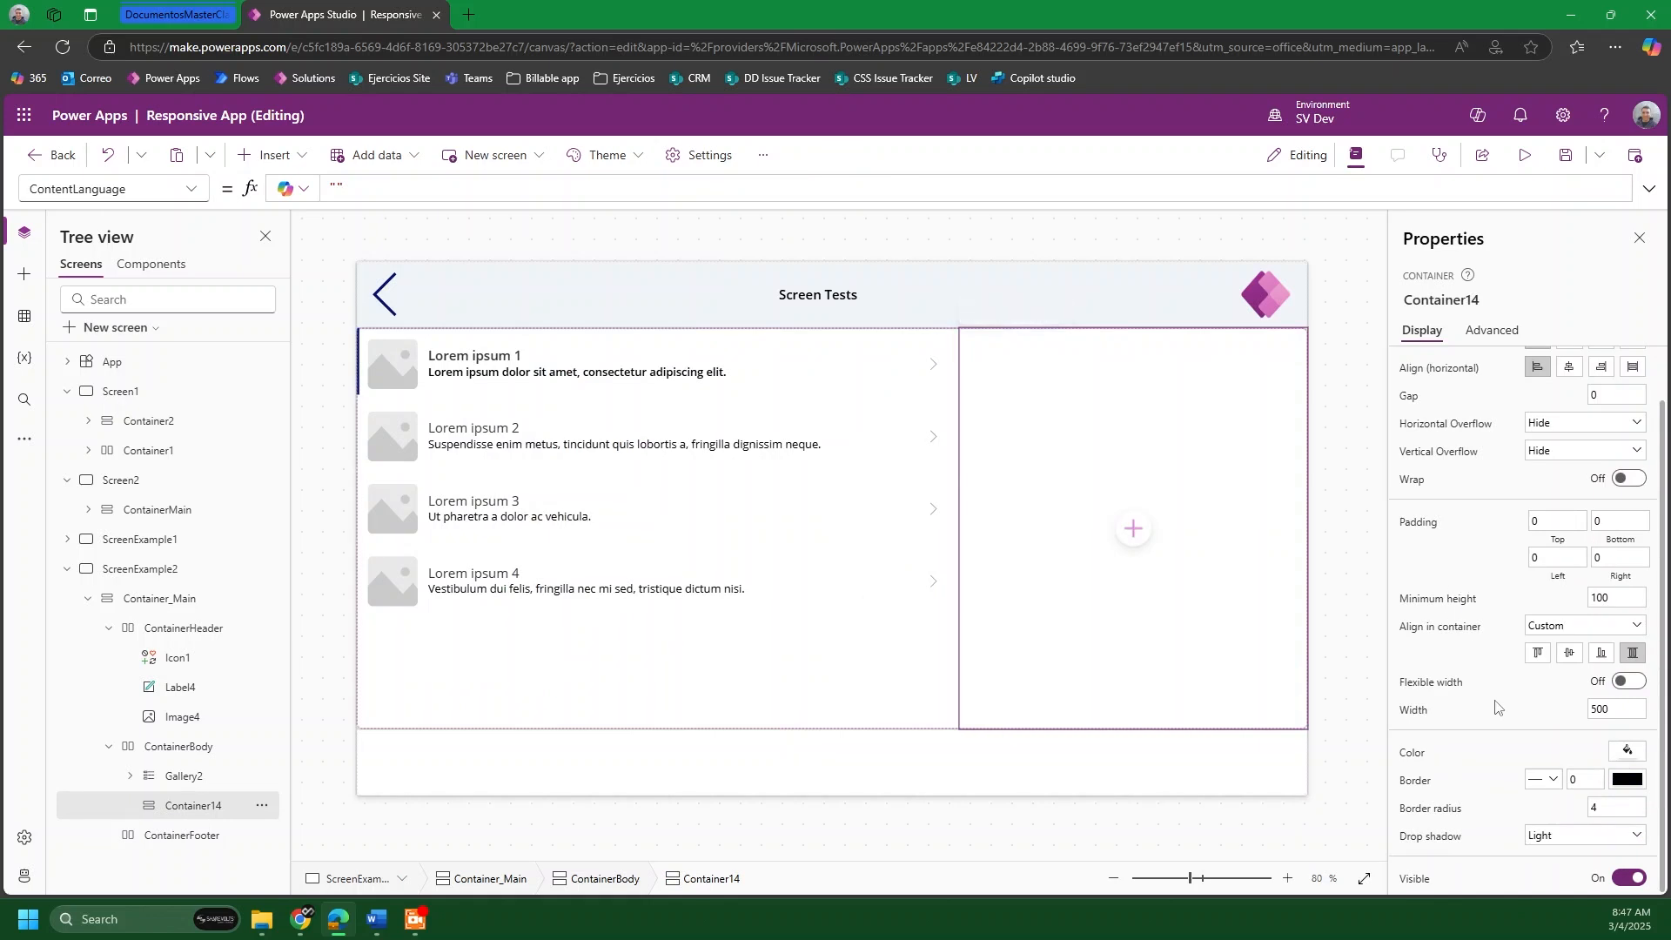
Step: Try a fixed width of 400 for Container14
left_click(1601, 715)
type("400")
key("Return")
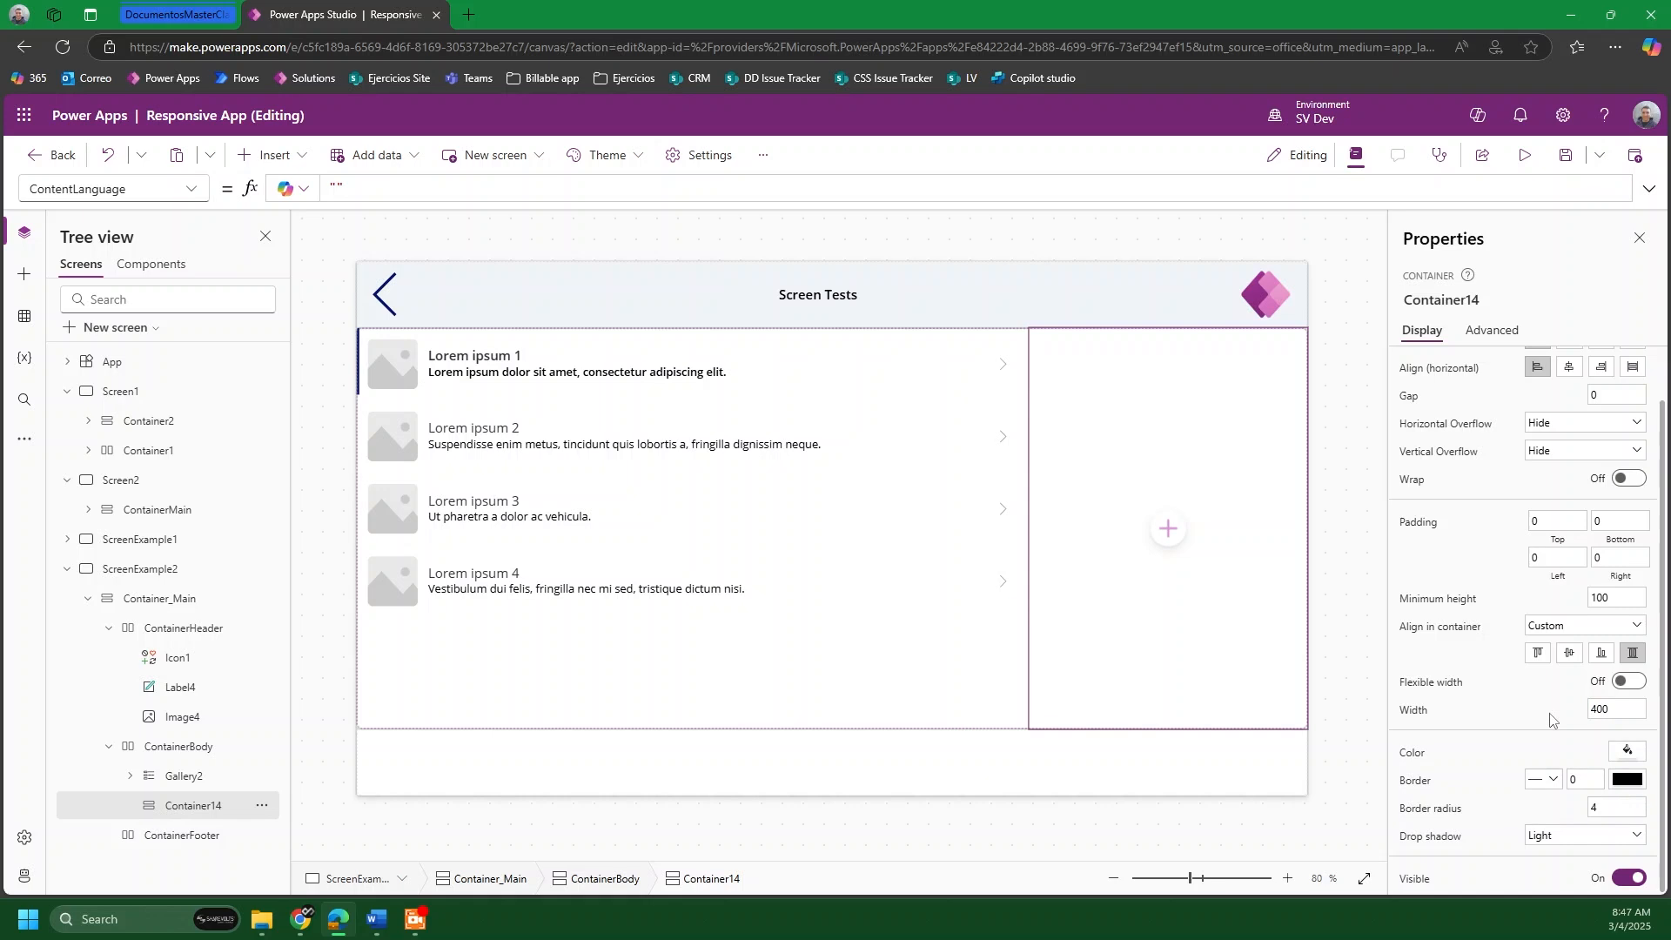
Step: Set Container14's fixed width to 350
left_click(1594, 712)
type("350")
key("Return")
left_click(1354, 494)
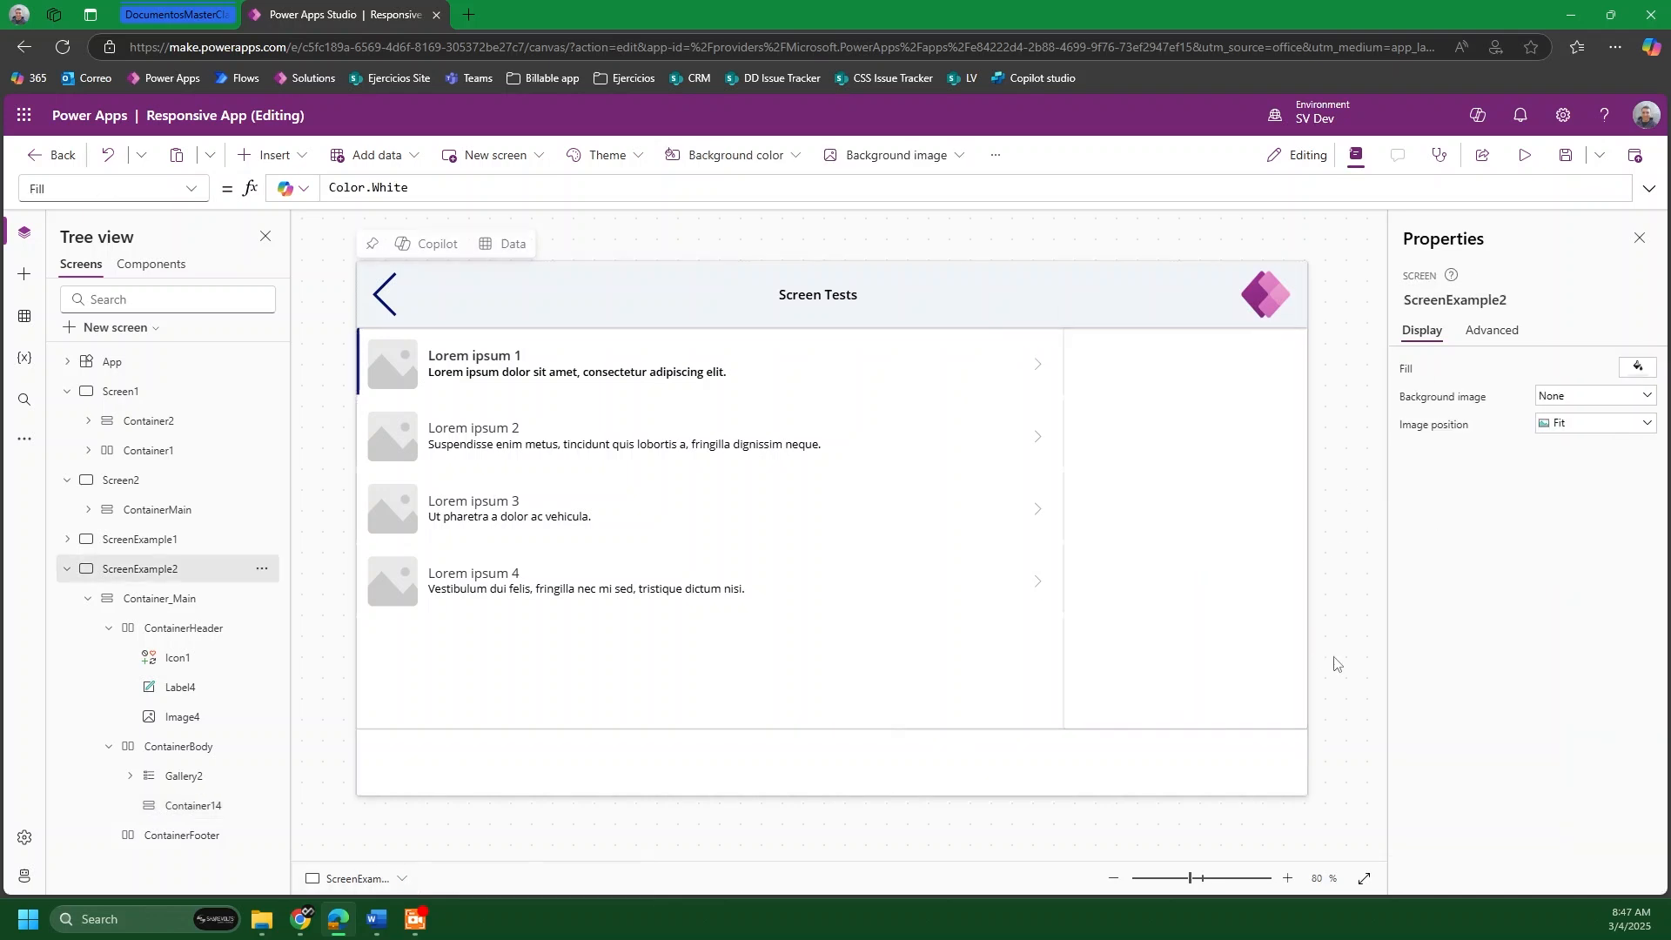
Step: Insert a text label into Container14 and set its text to "Title"
left_click(1253, 618)
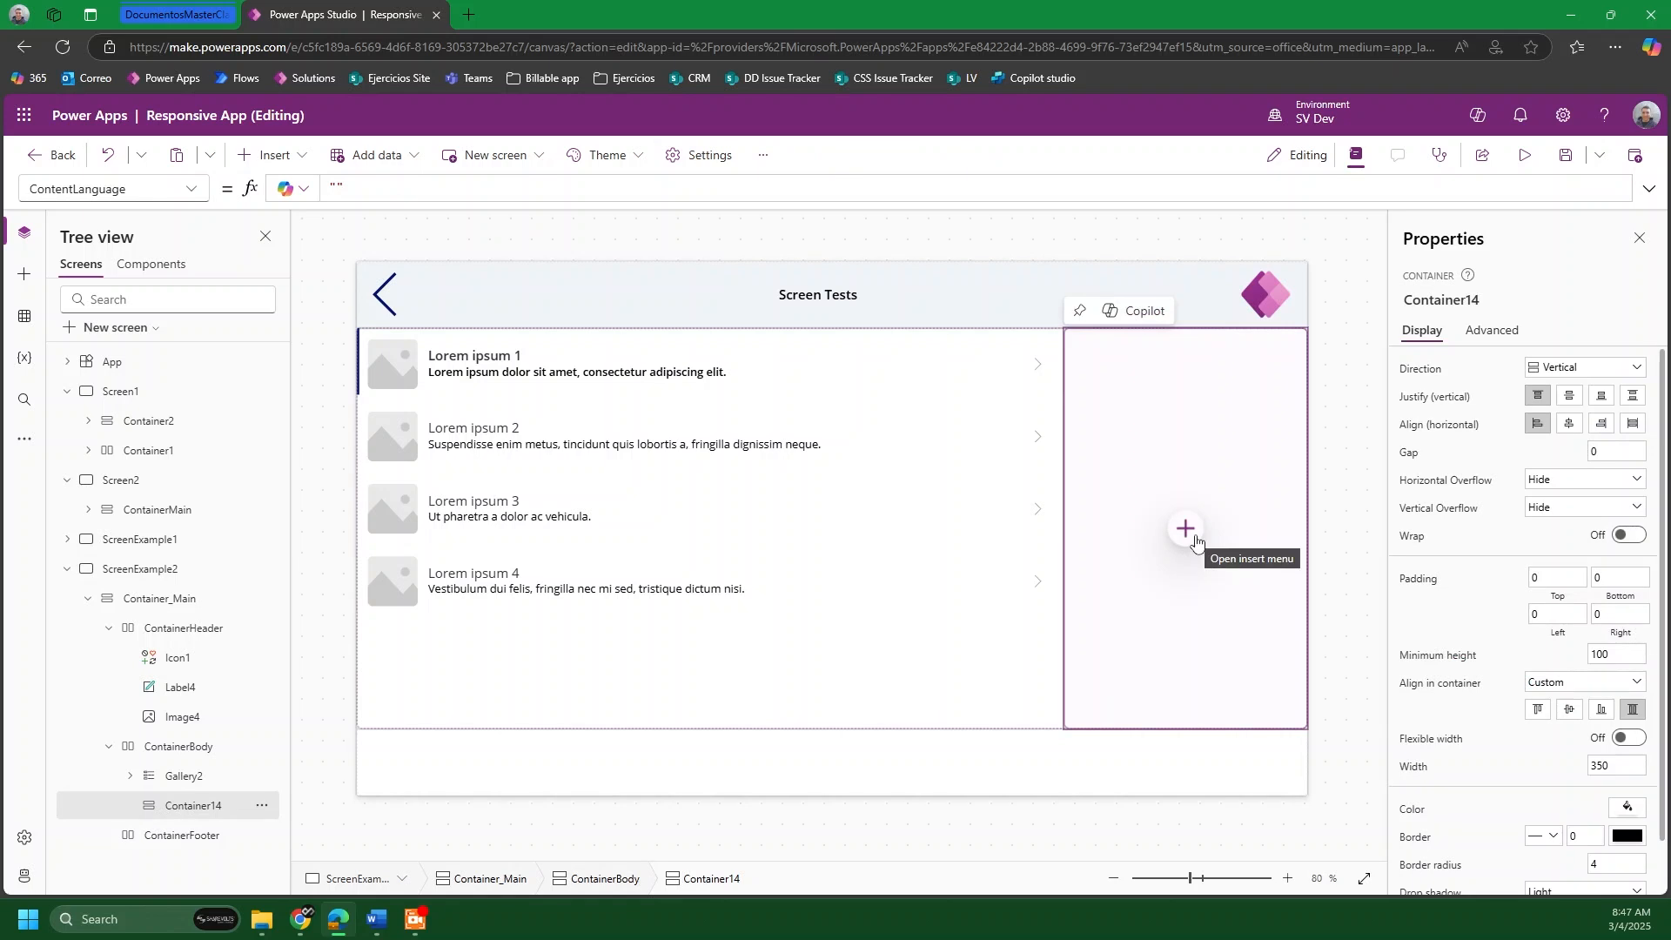
left_click(272, 157)
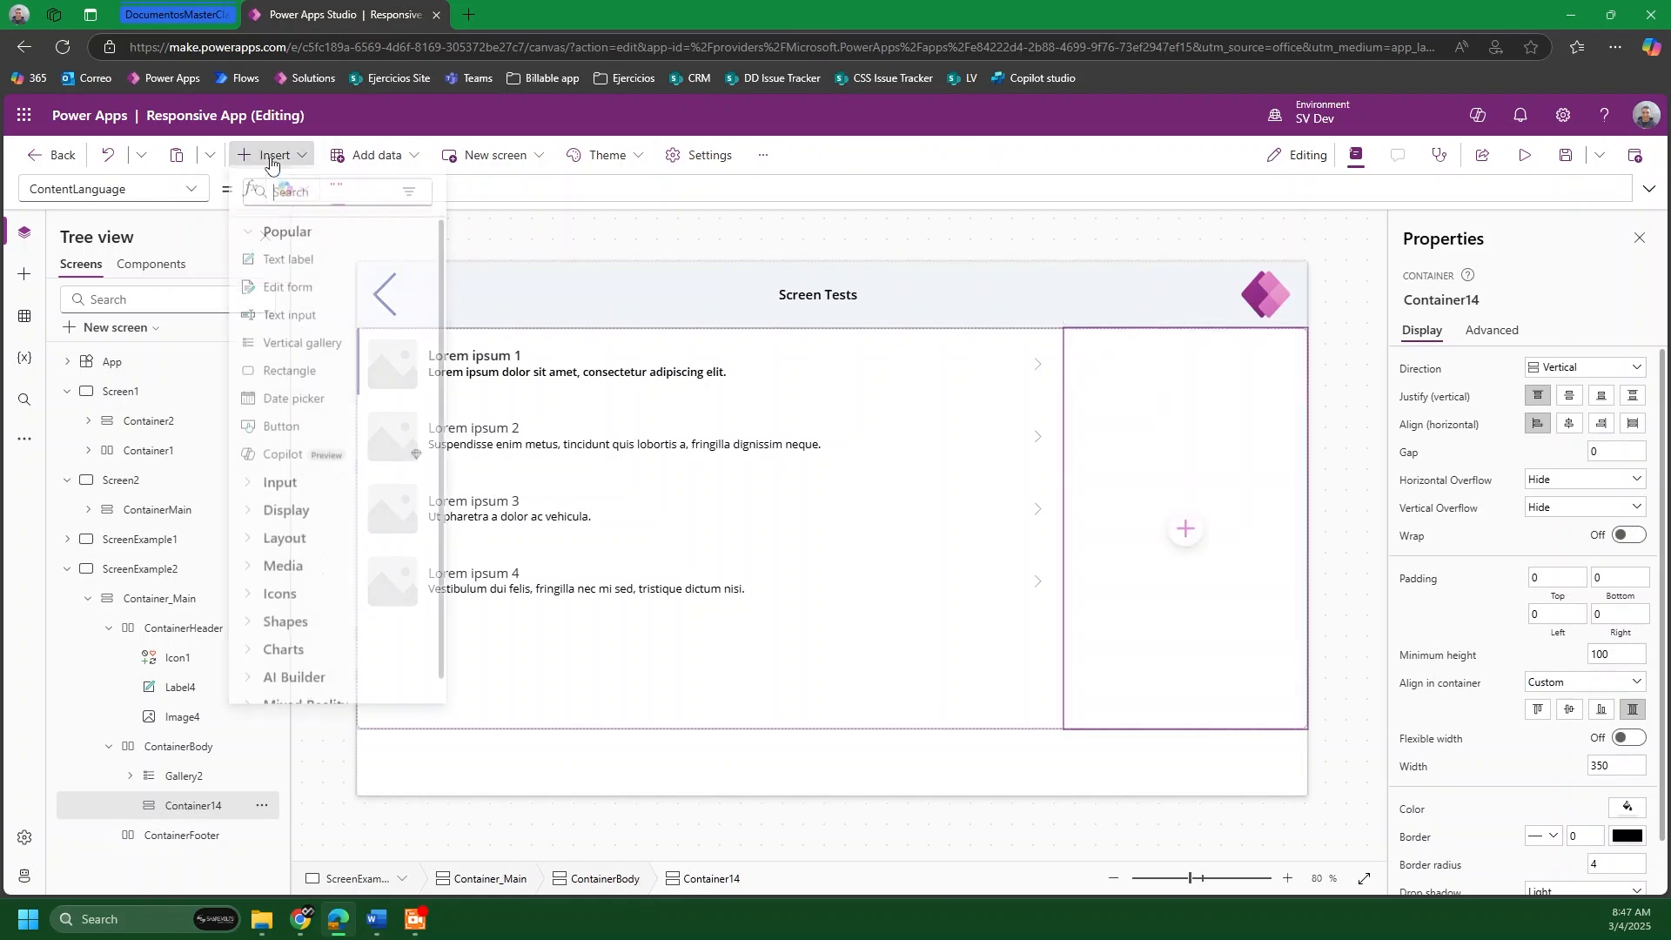
left_click(283, 264)
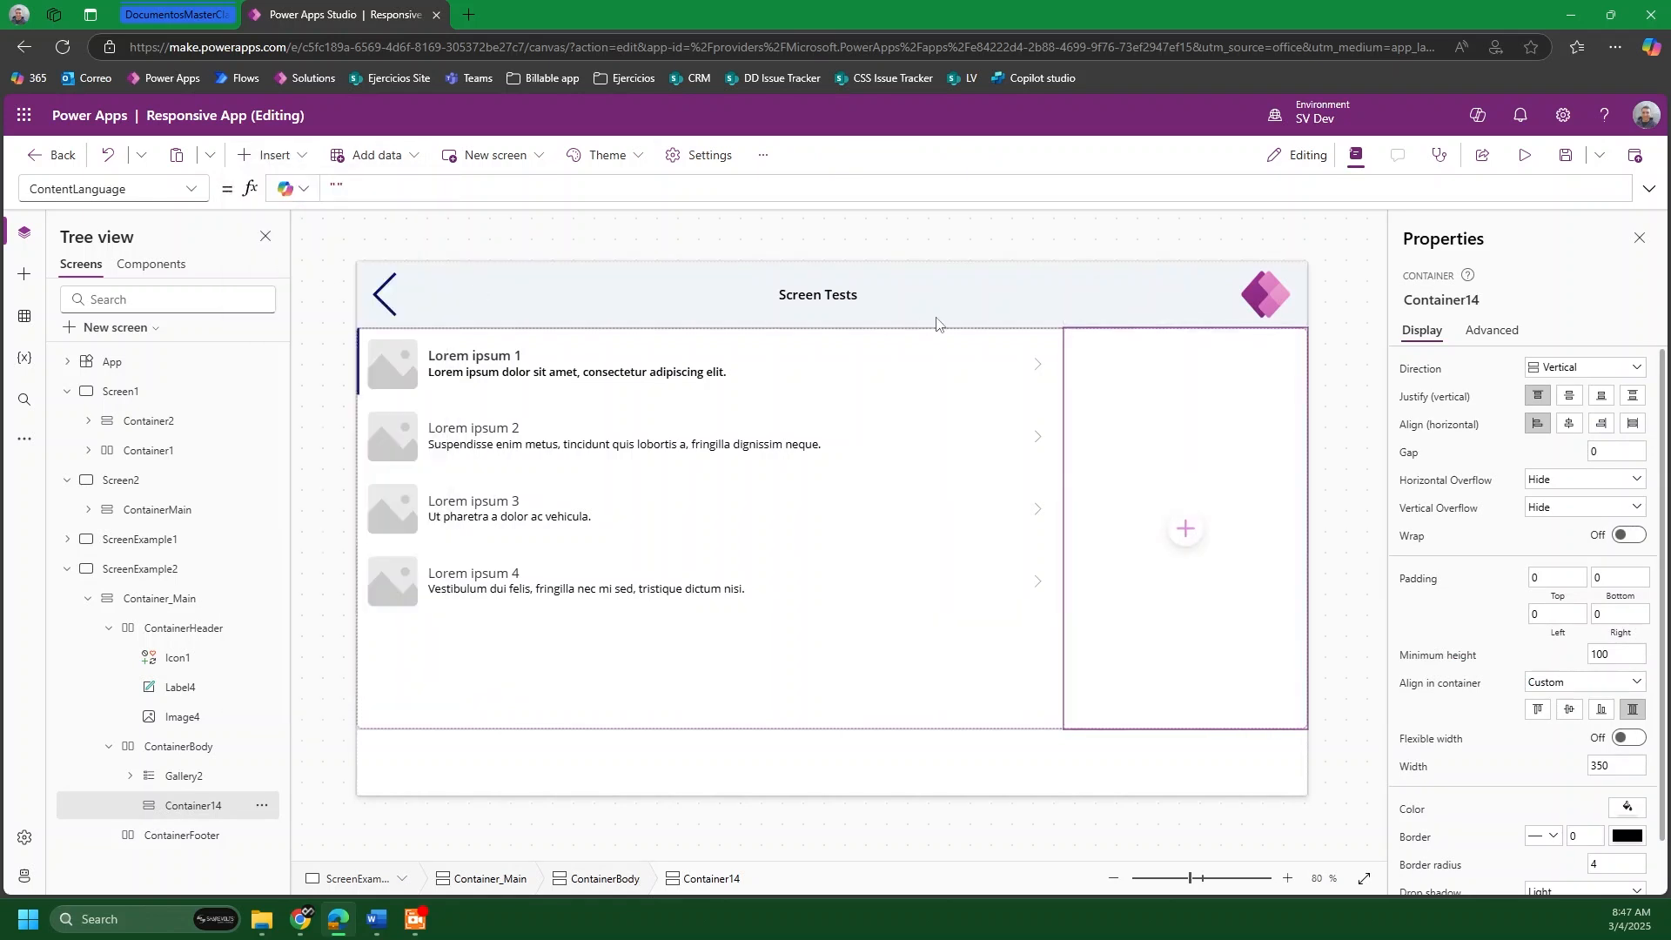
left_click(1454, 385)
type("T")
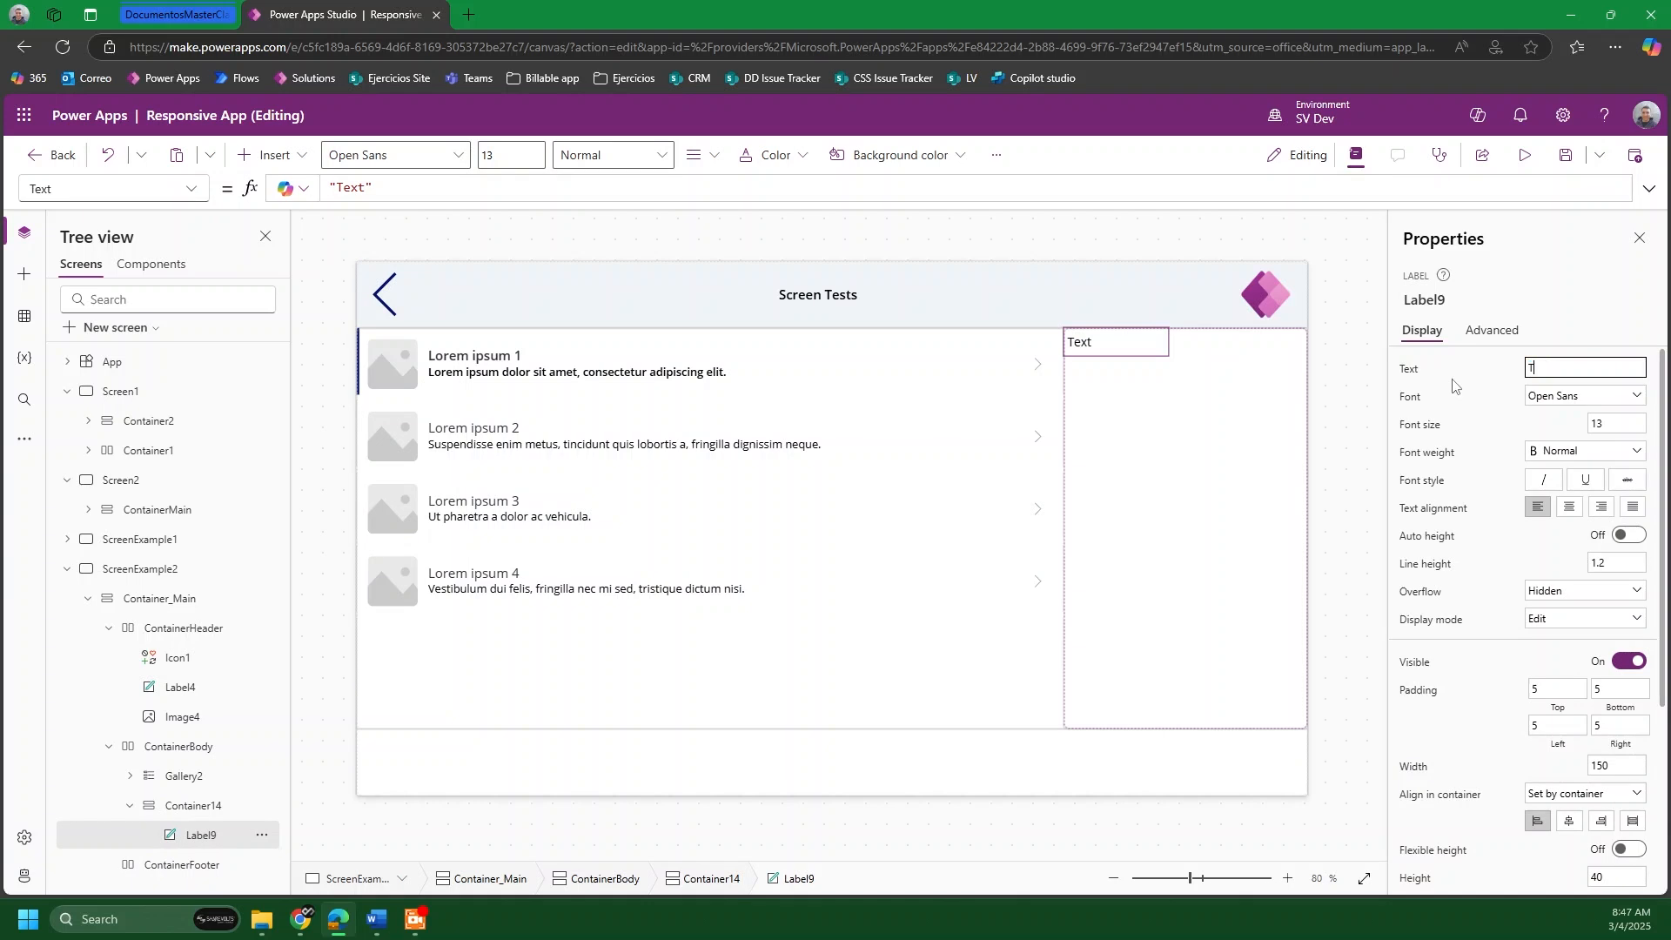
type("itle")
key("Return")
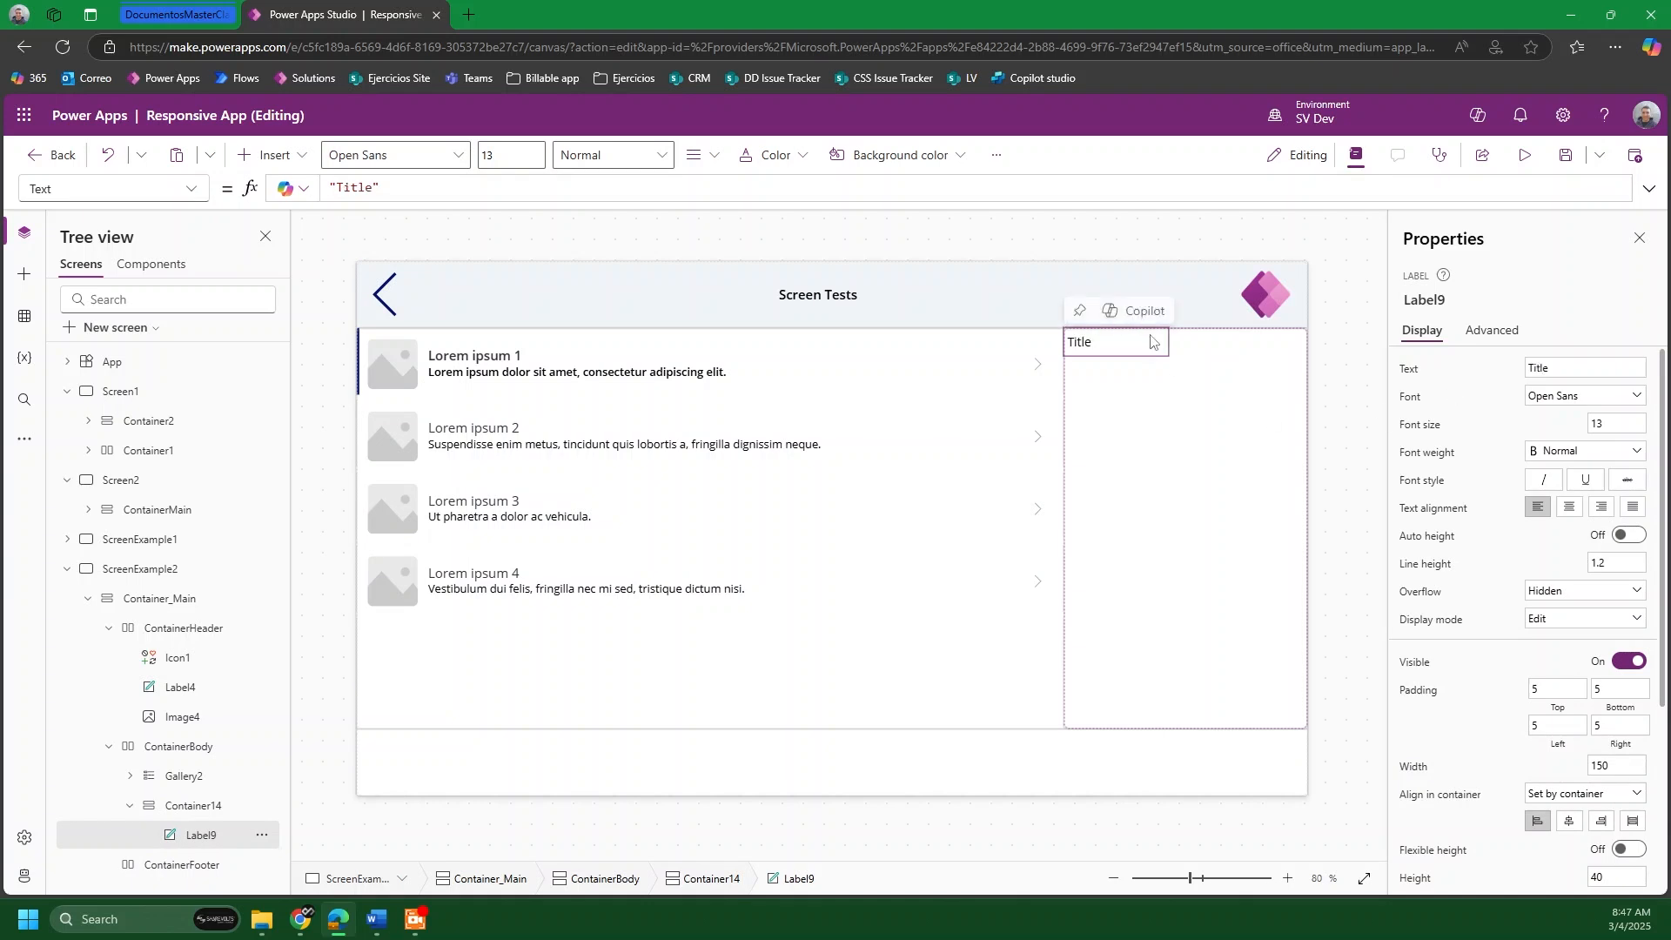
Step: Center the Title label's text and align Container14's contents to the horizontal center, with vertical justification at the start
left_click(1569, 507)
left_click(1276, 421)
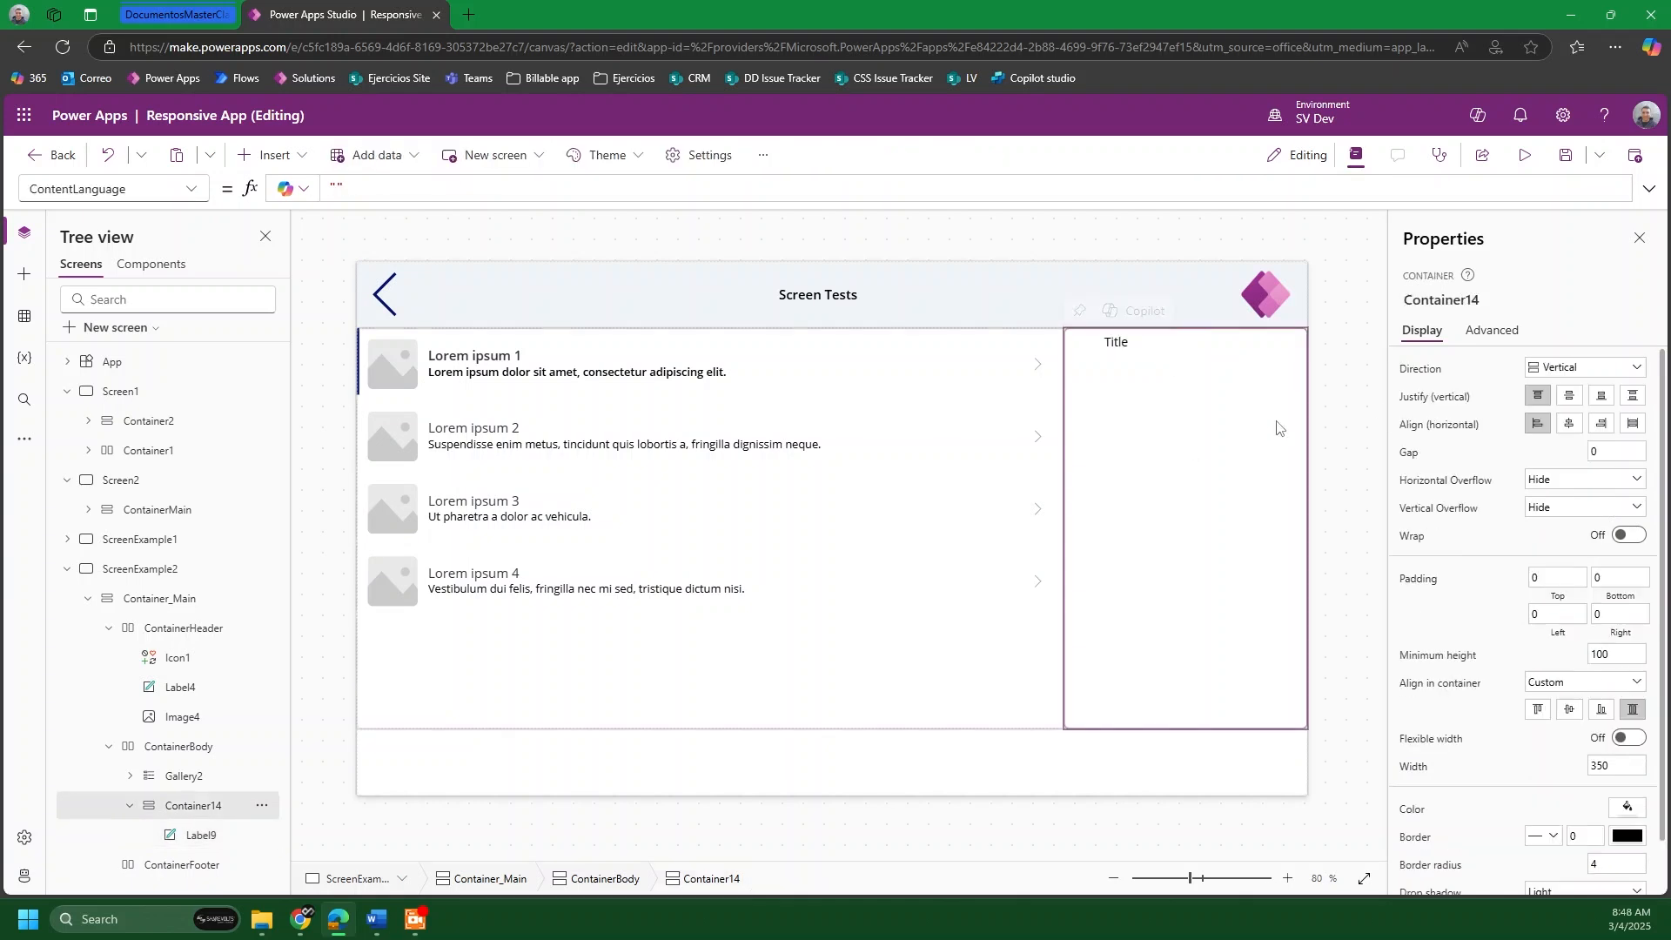
left_click(1571, 397)
left_click(1567, 427)
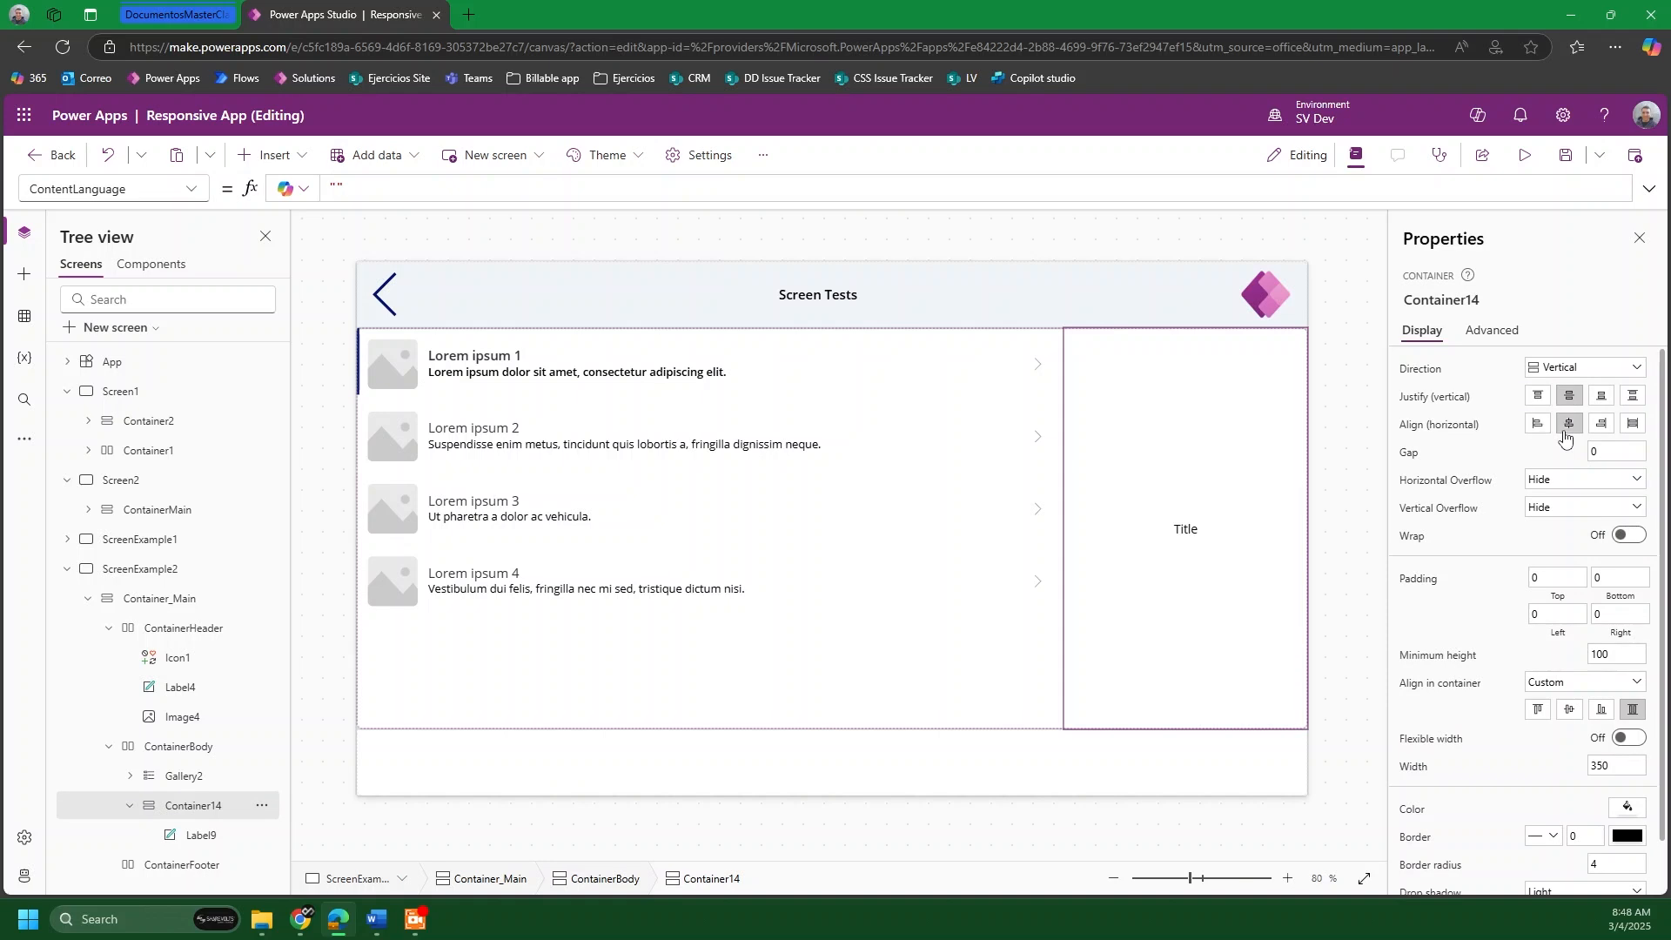
left_click(1541, 399)
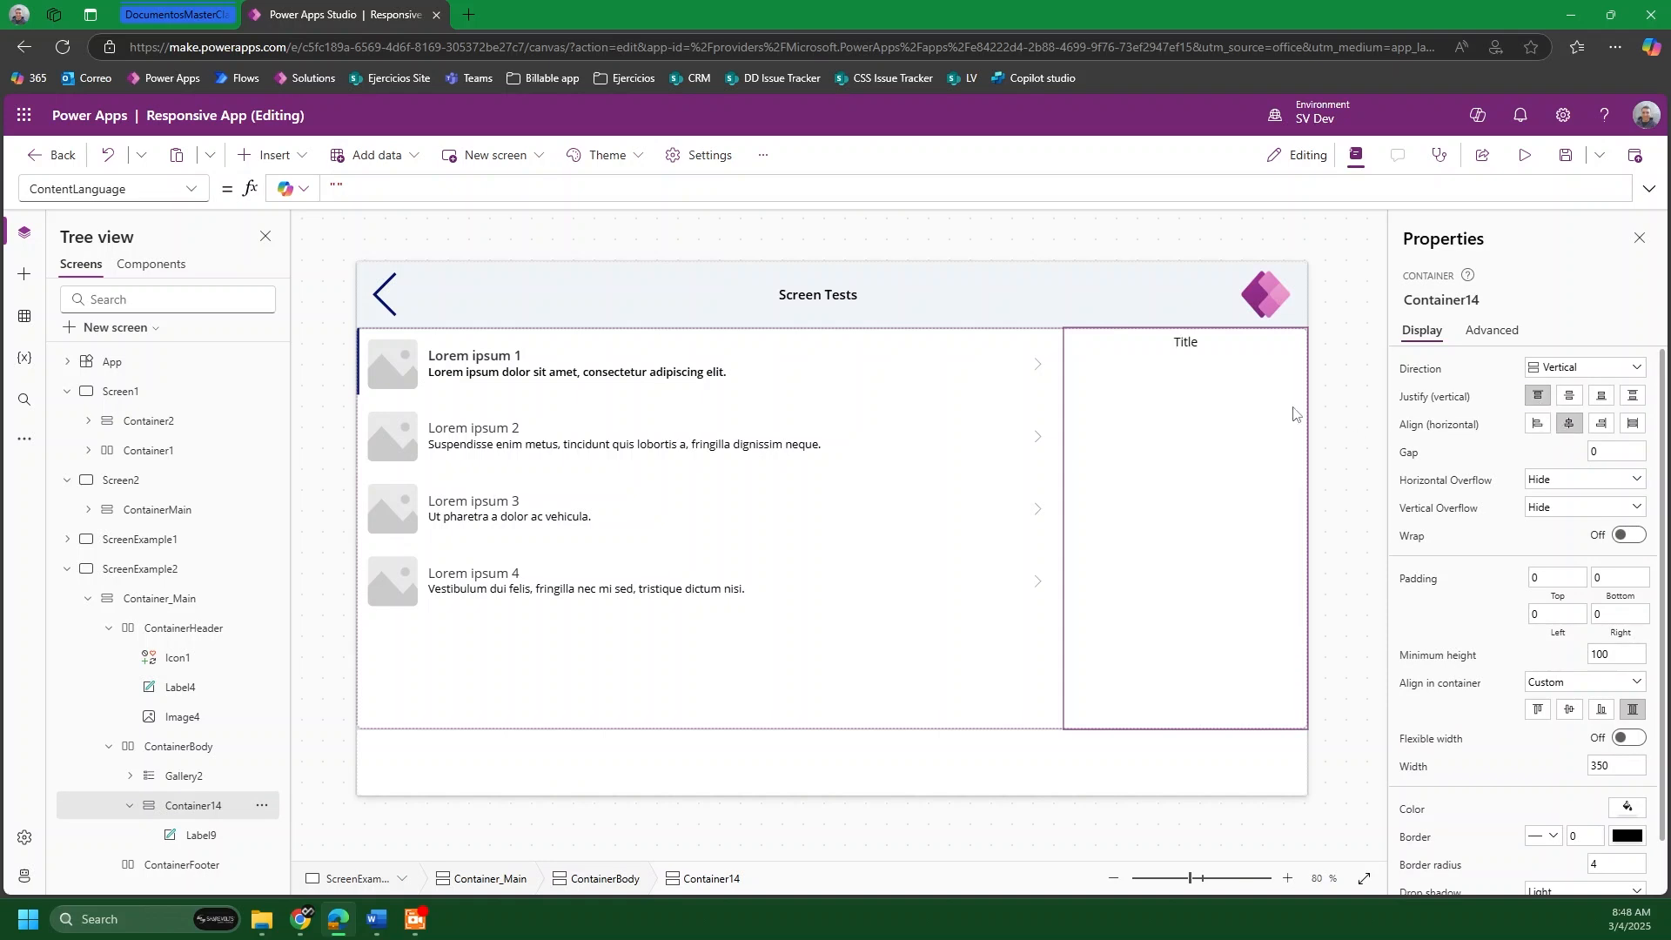
left_click(1186, 352)
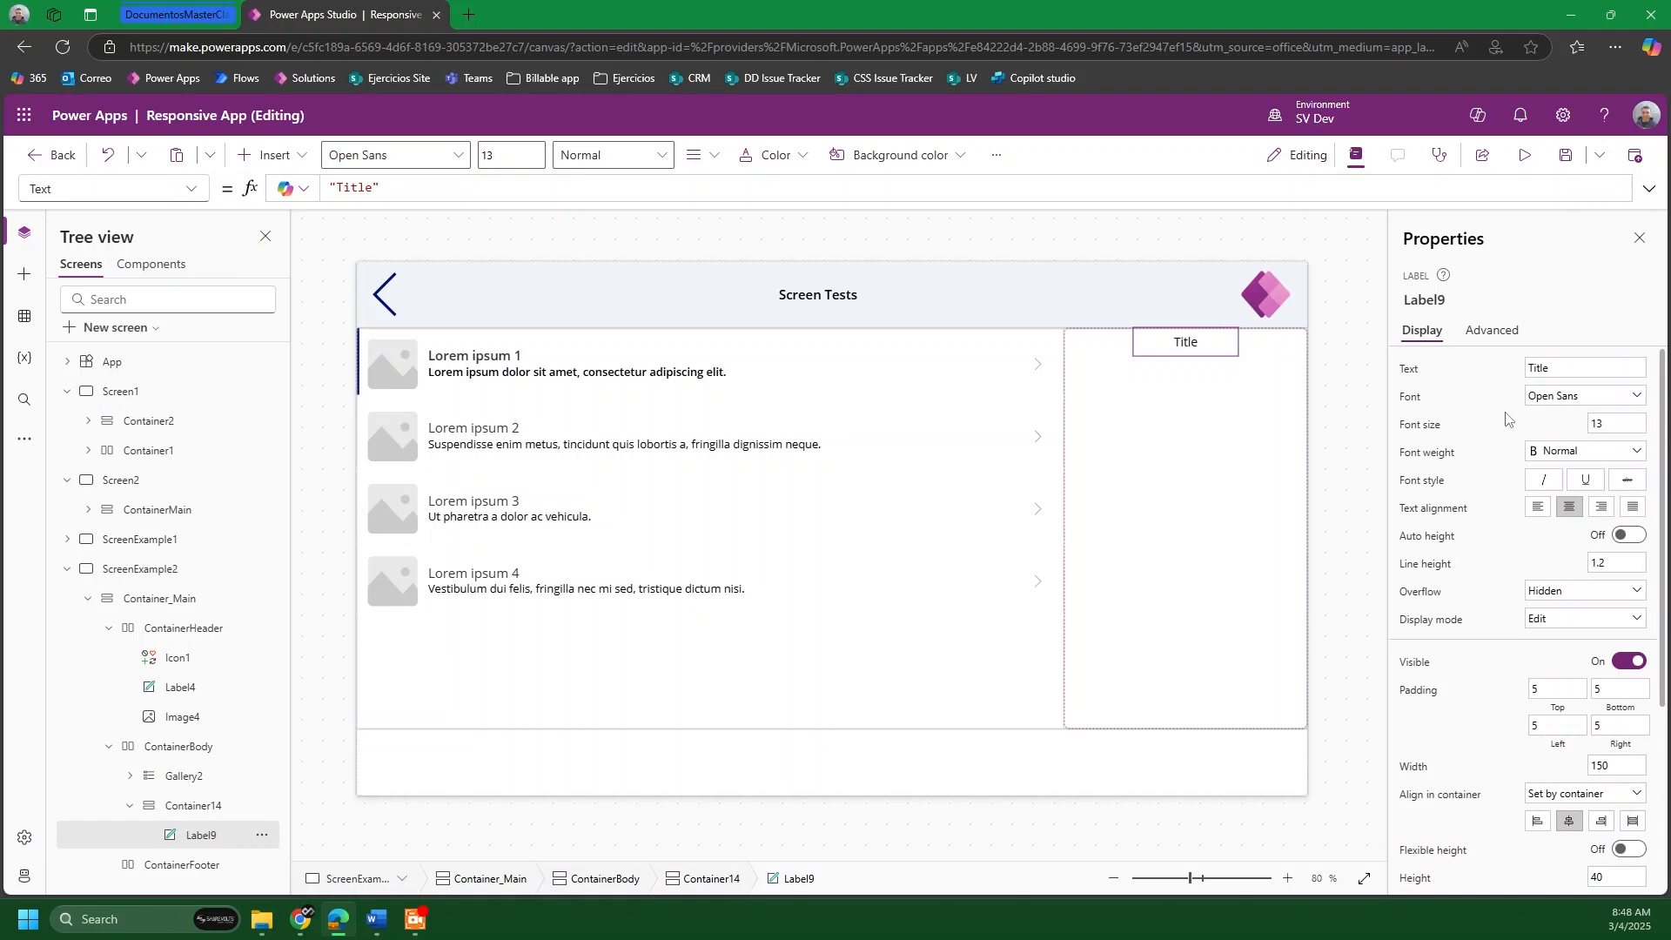
left_click(1136, 544)
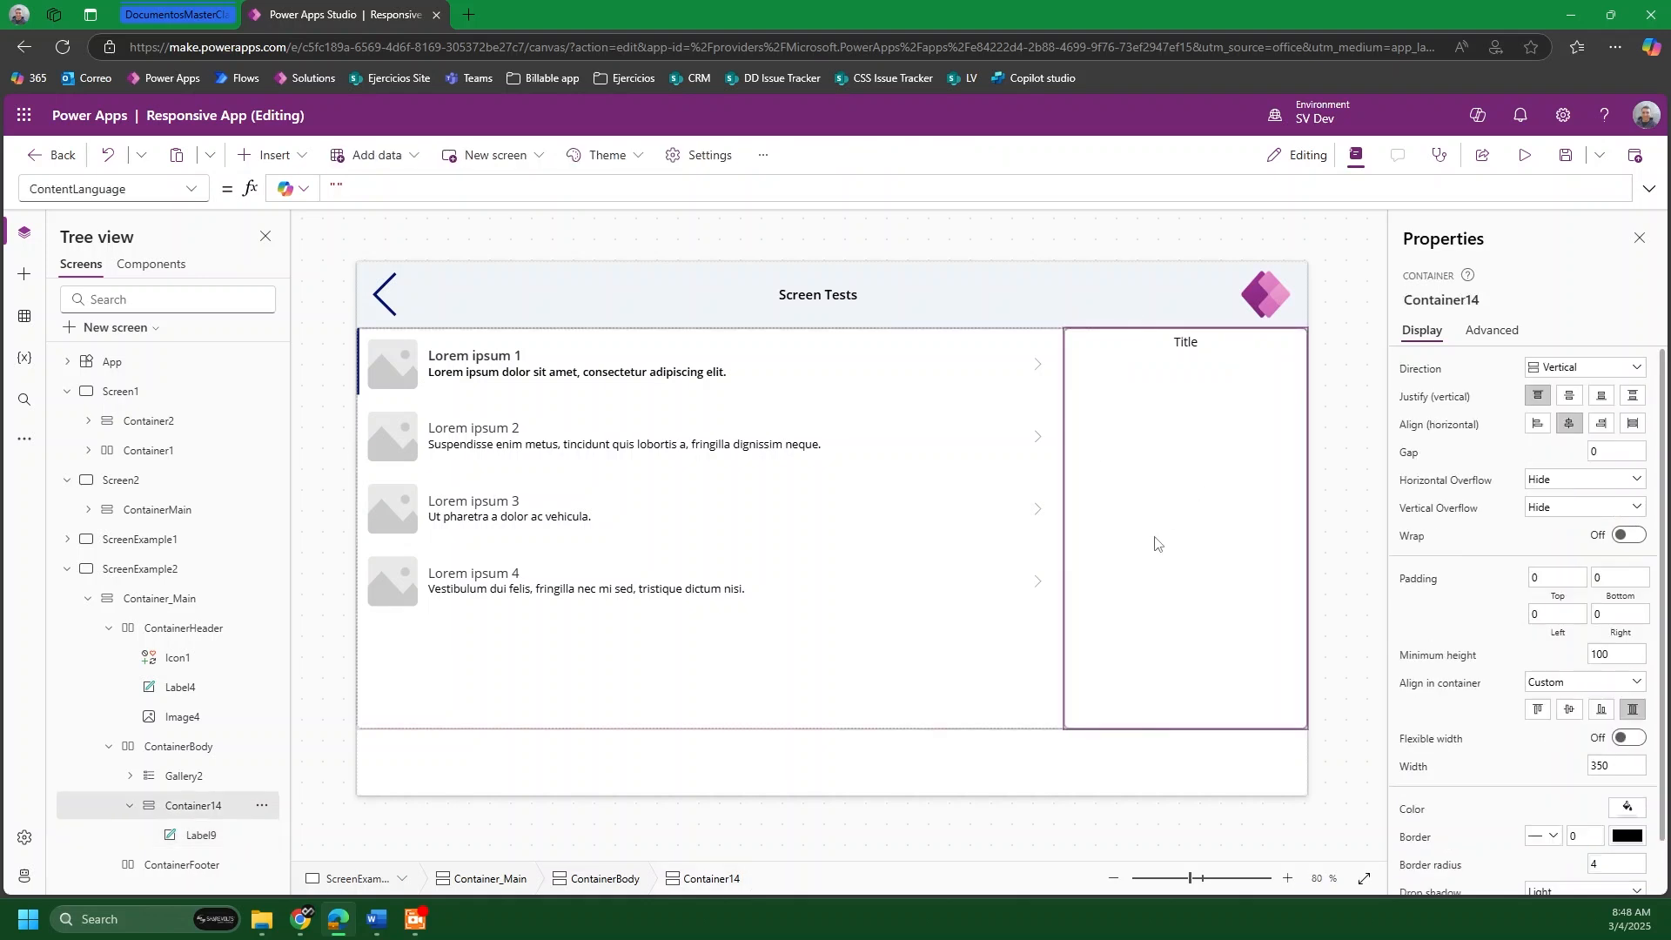
left_click(538, 689)
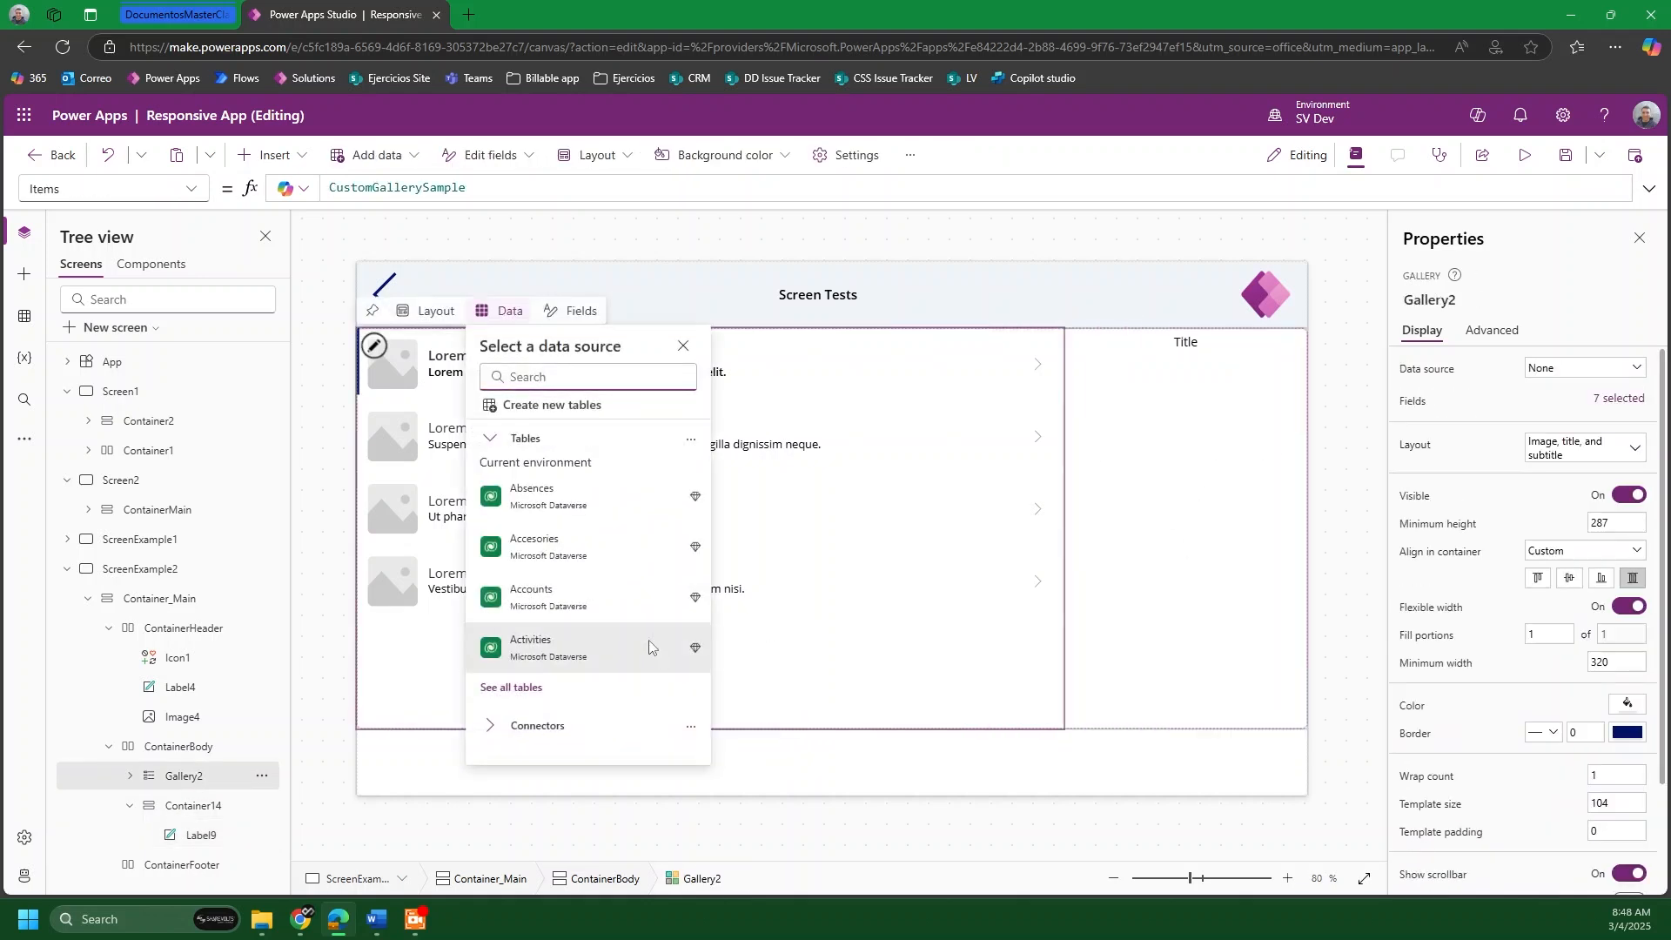
Step: Insert a second text label into Container14 below Title and set its text to "name"
left_click(1171, 593)
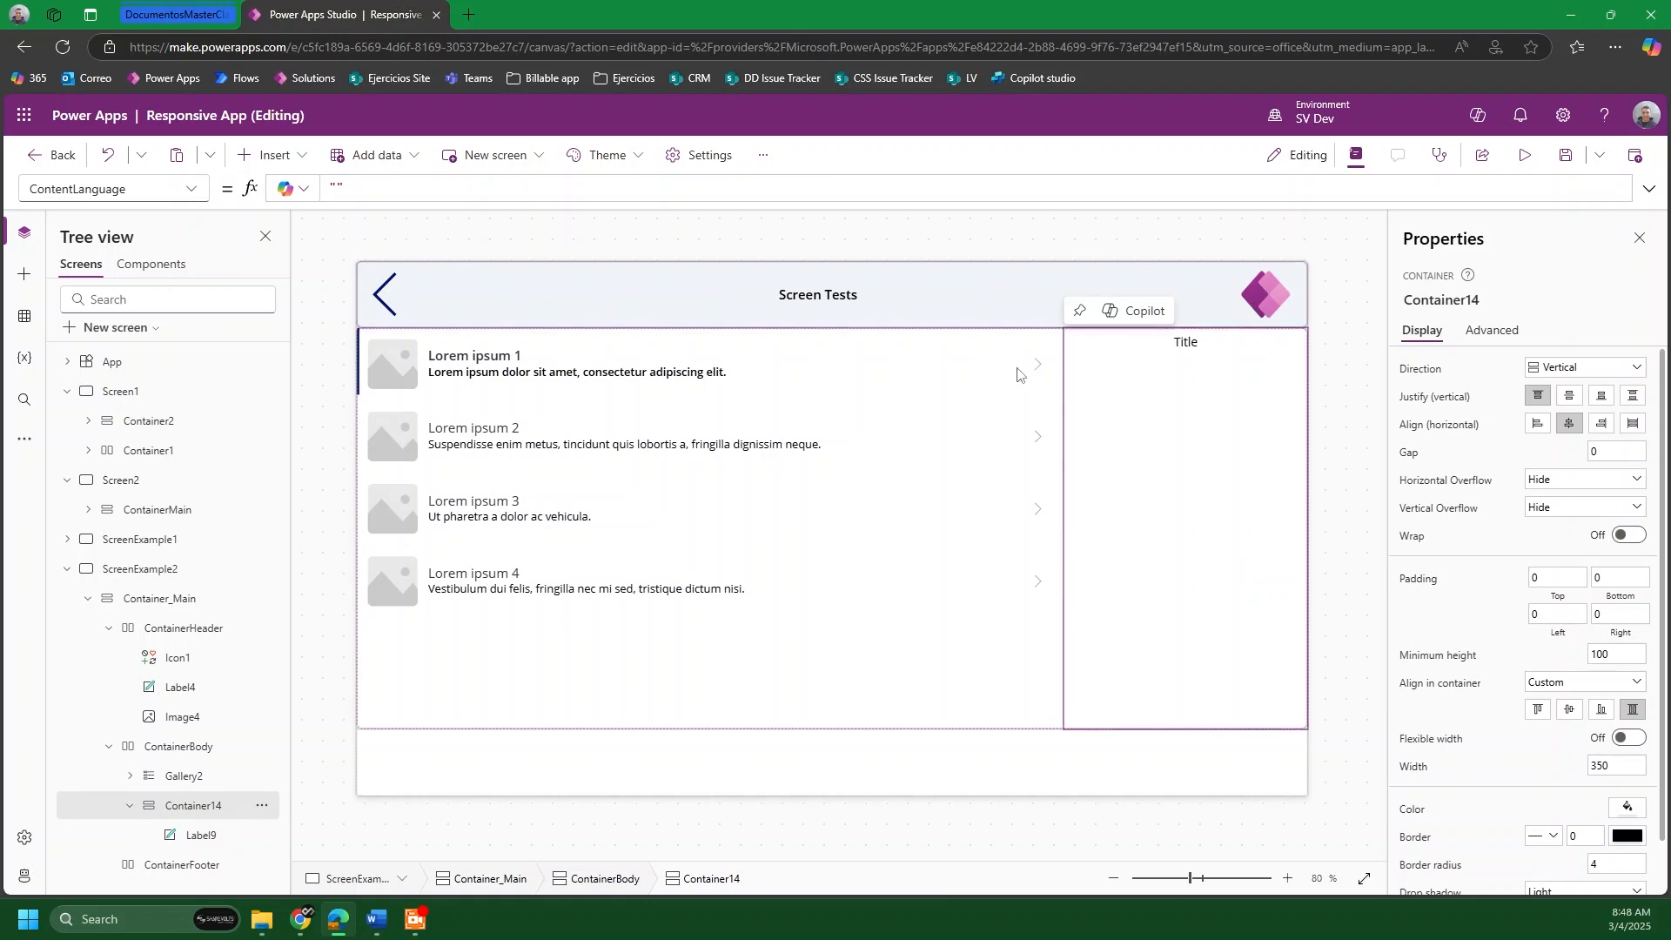
left_click(258, 157)
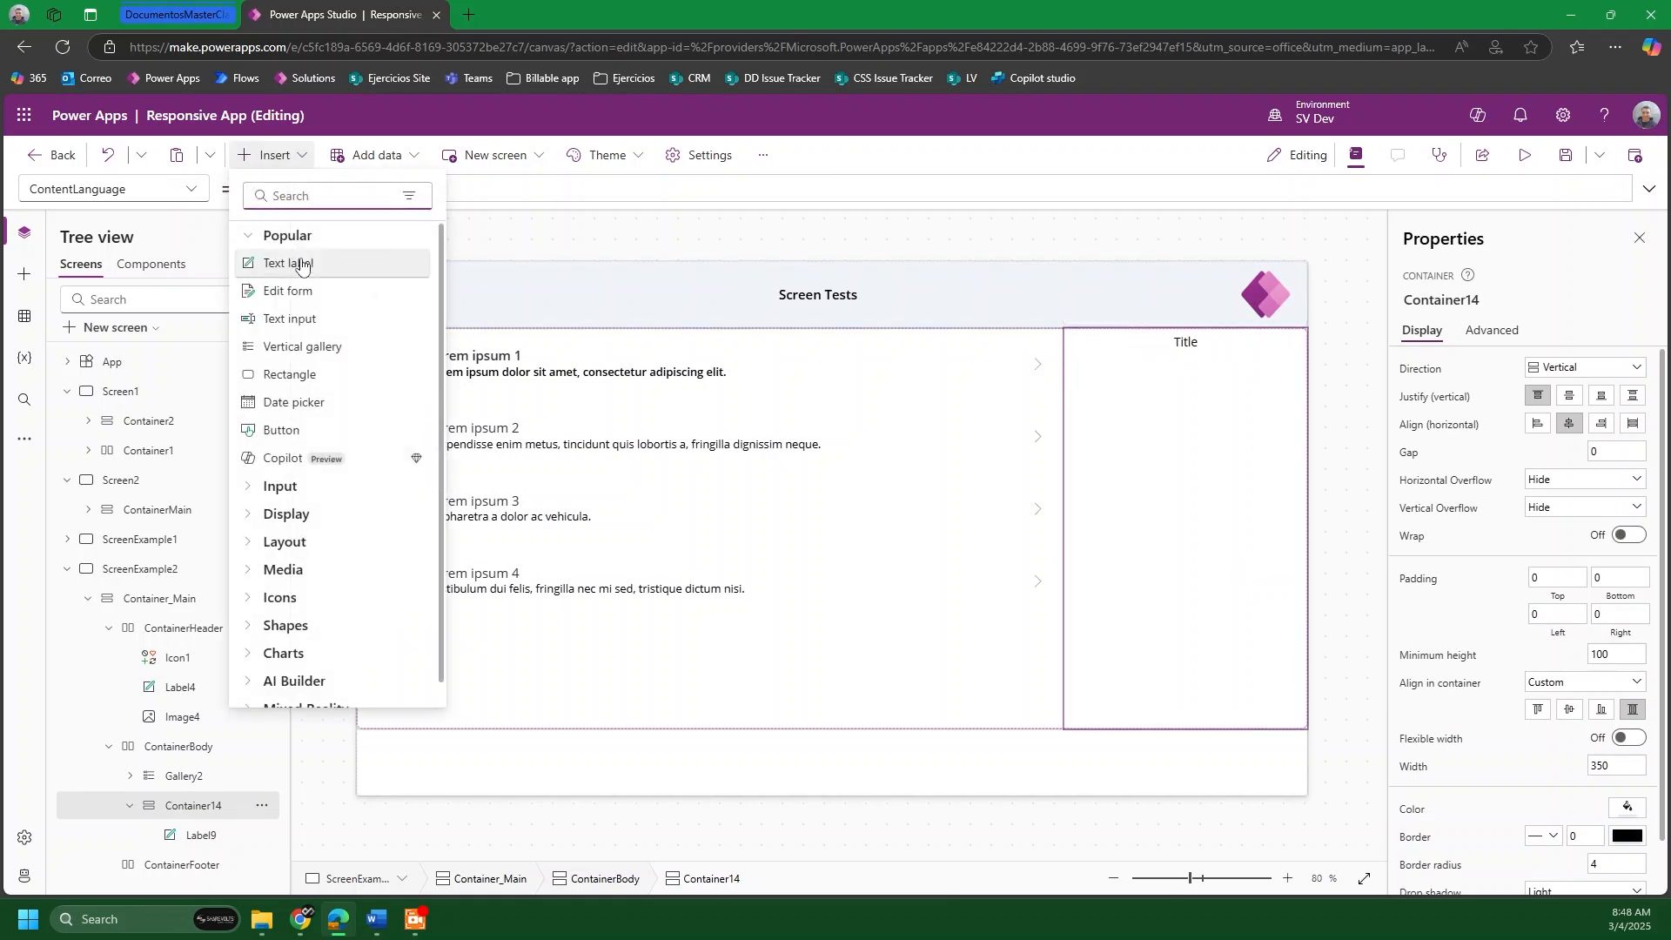
left_click(332, 277)
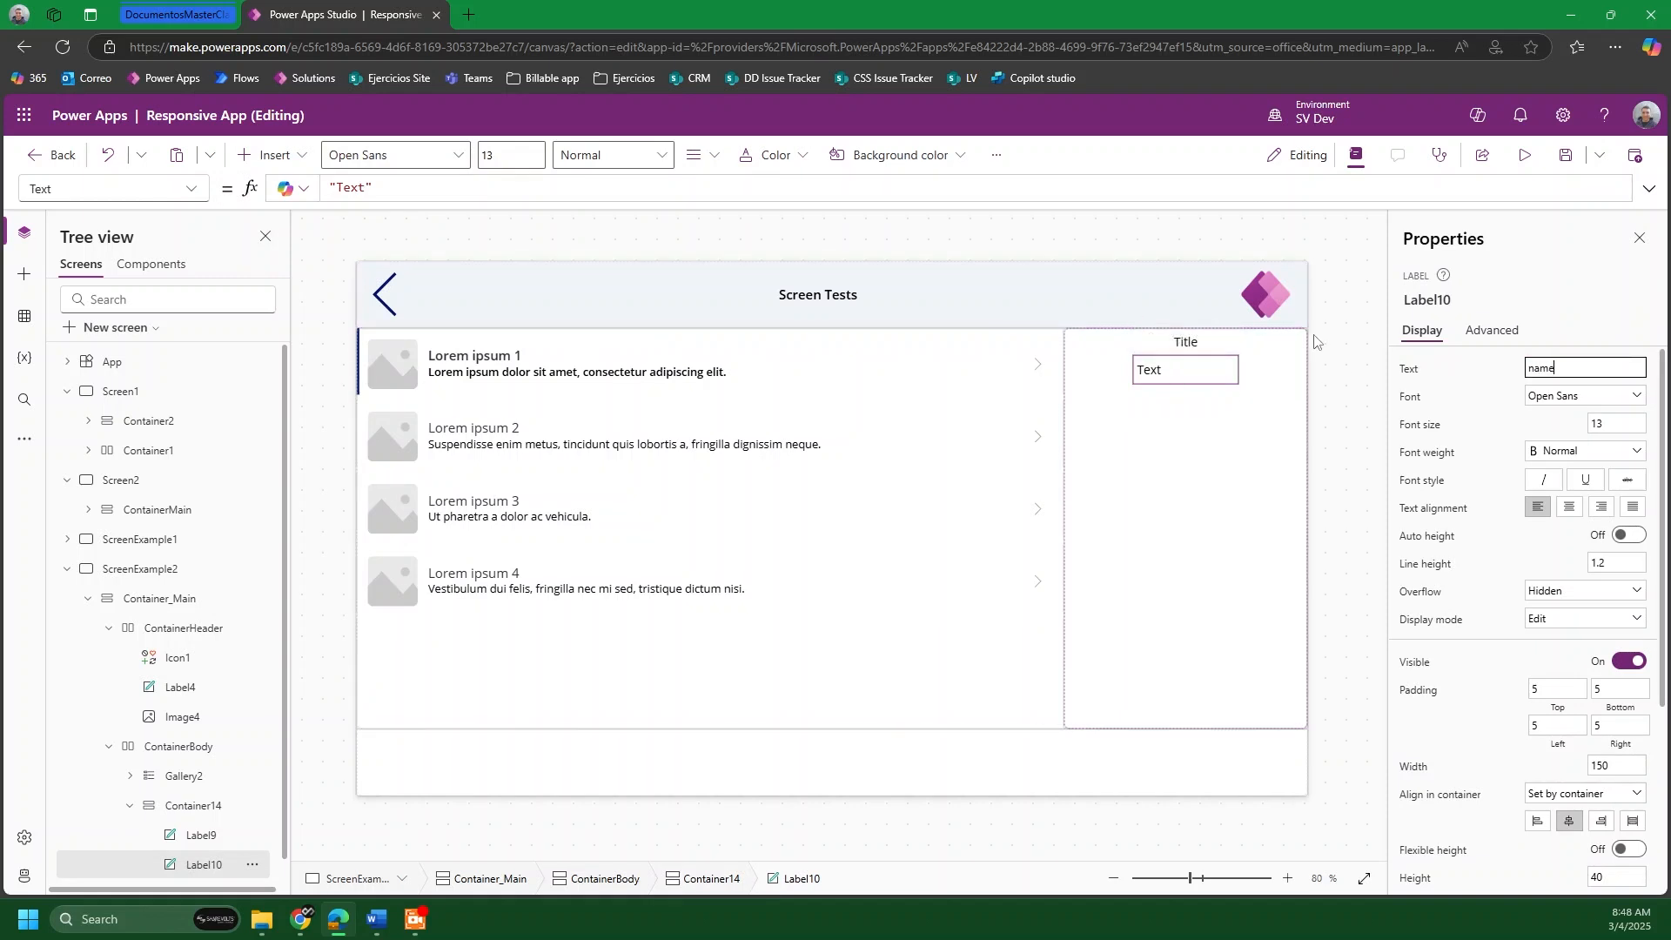
left_click(1499, 399)
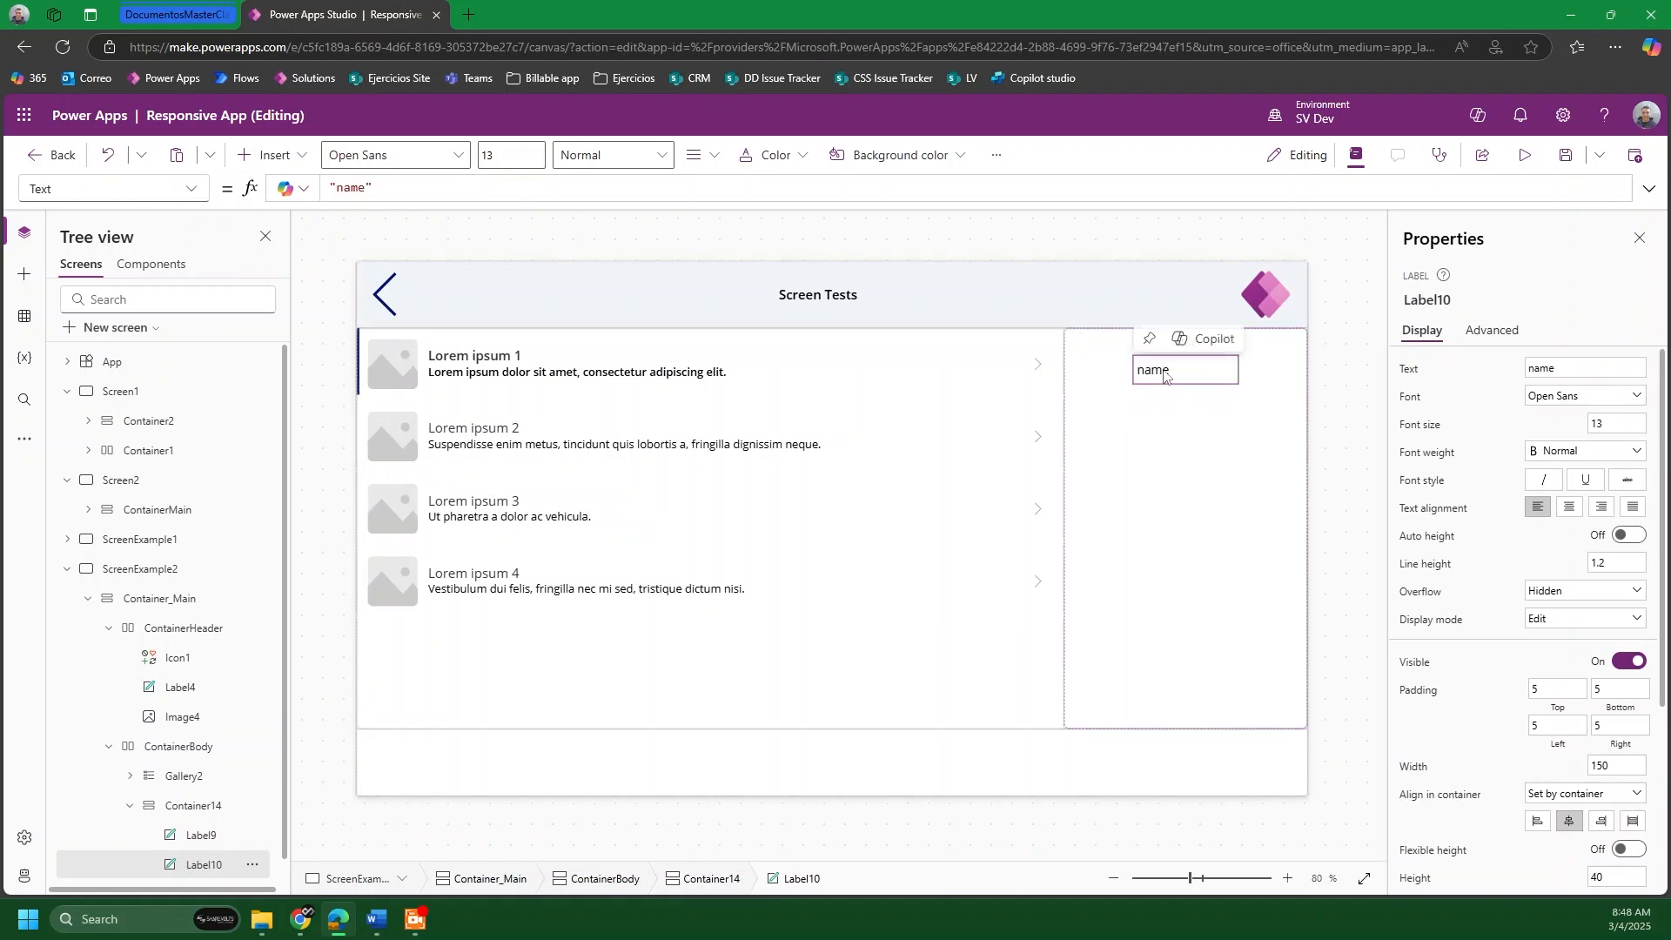
left_click(1341, 444)
Step: Try centered vertical justification and stretched horizontal alignment for Container14's labels
left_click(1229, 348)
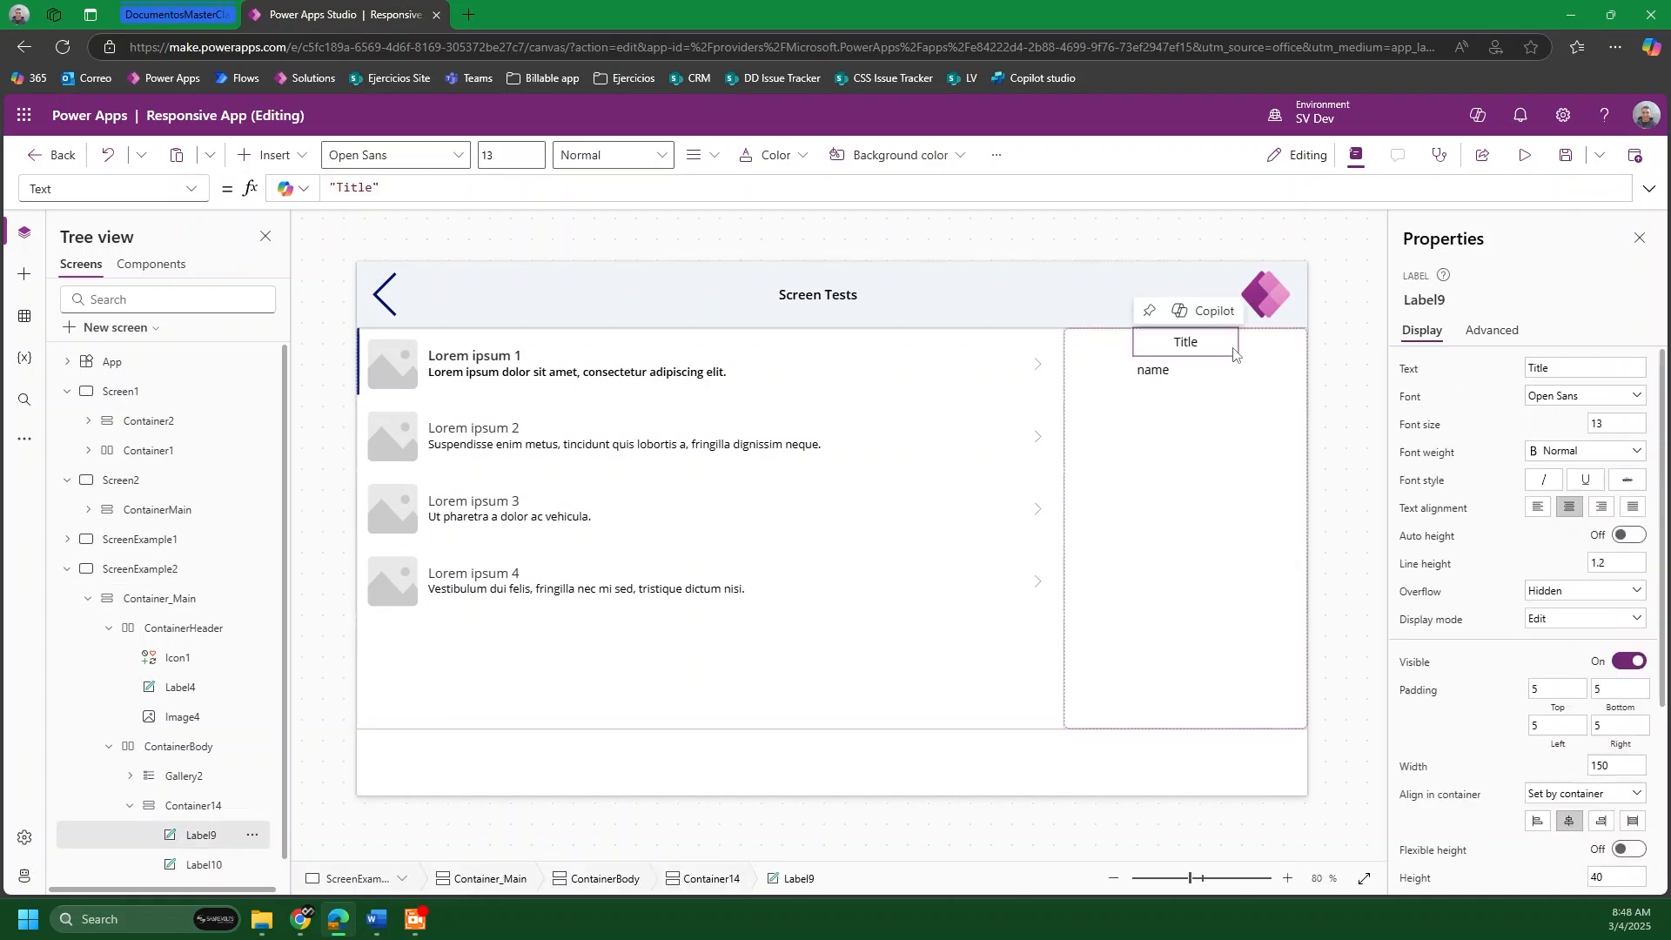
left_click(1288, 557)
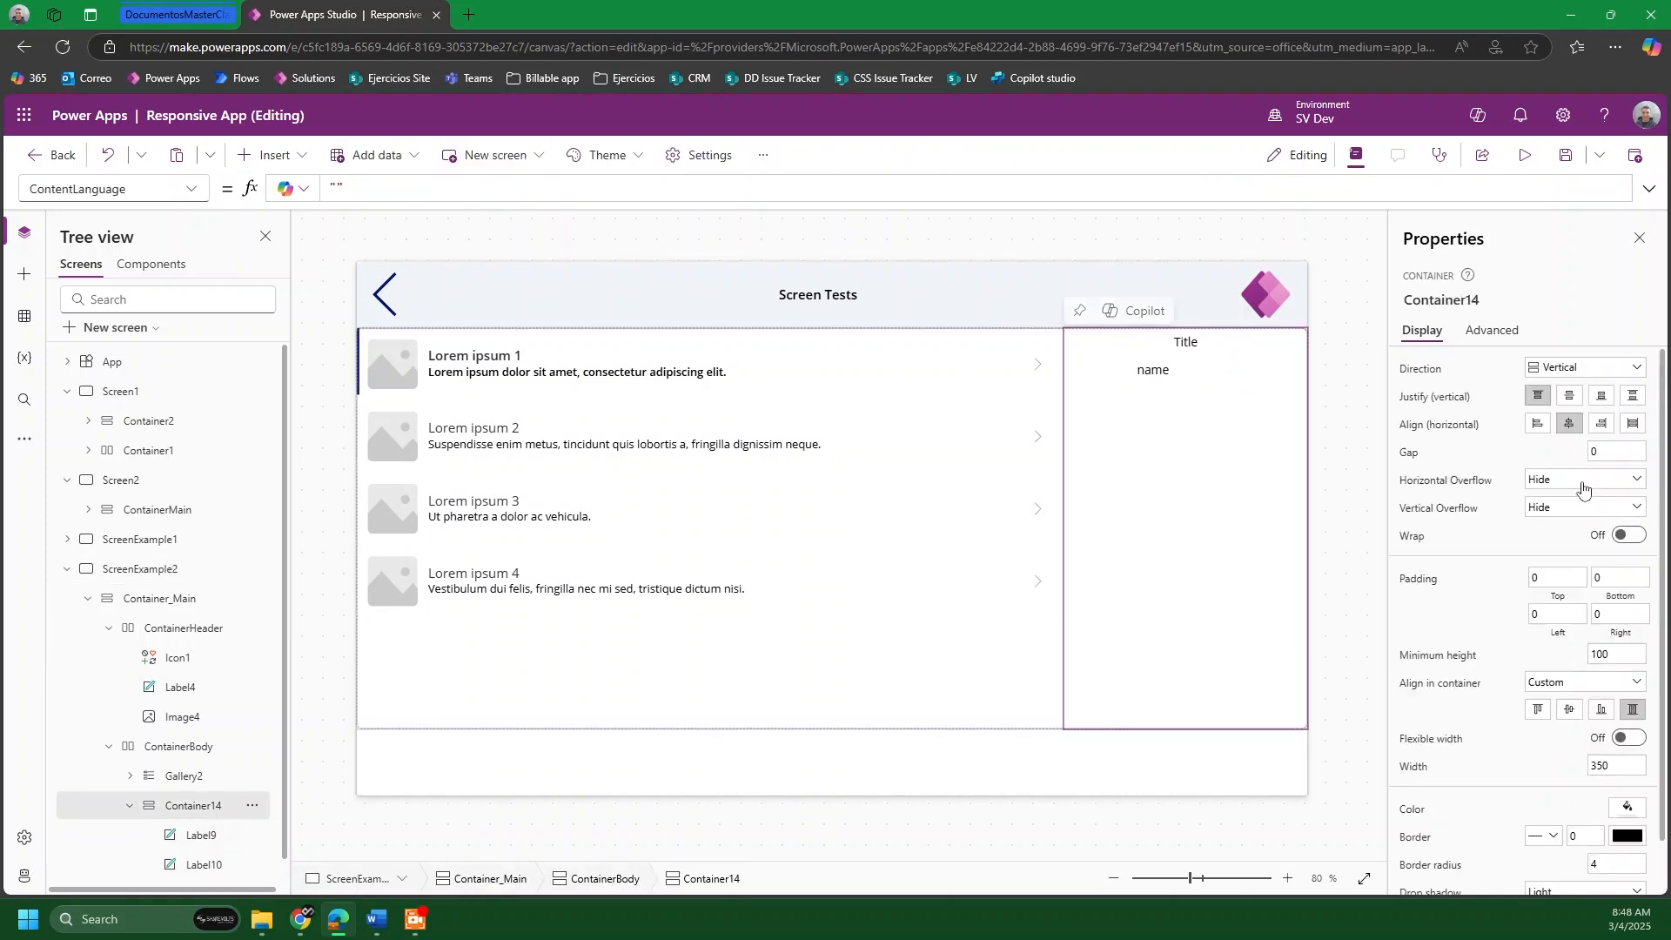
left_click(1572, 401)
left_click(1539, 399)
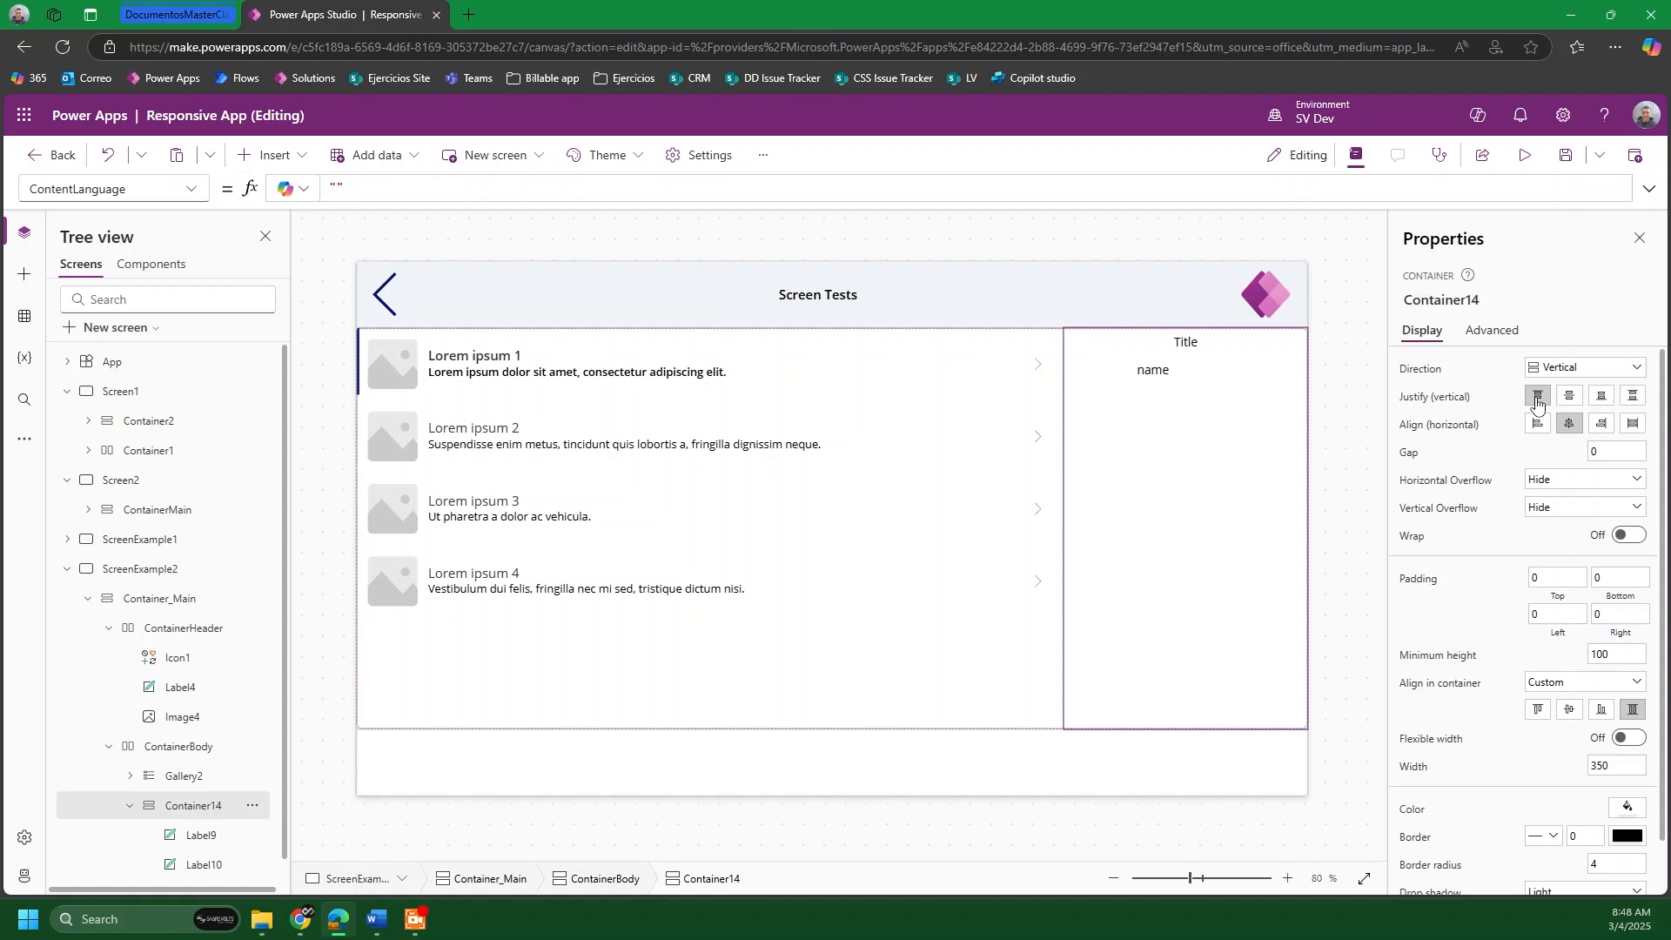
left_click(1630, 426)
left_click(1568, 427)
left_click(1173, 375)
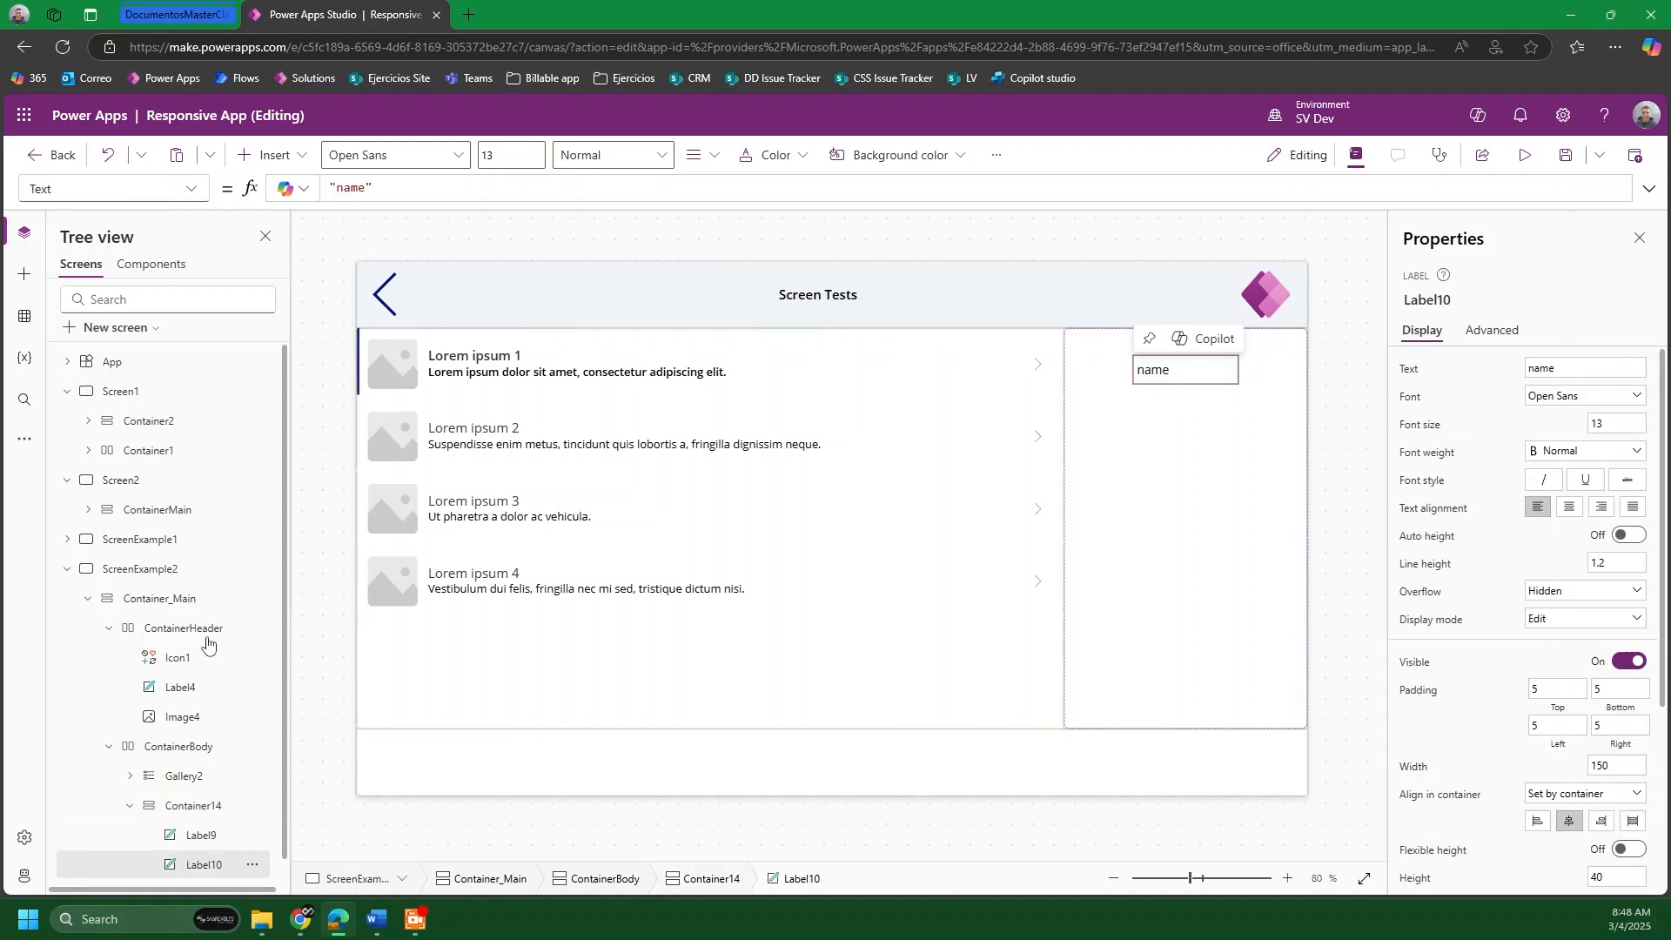
scroll(205, 641, "down", 1)
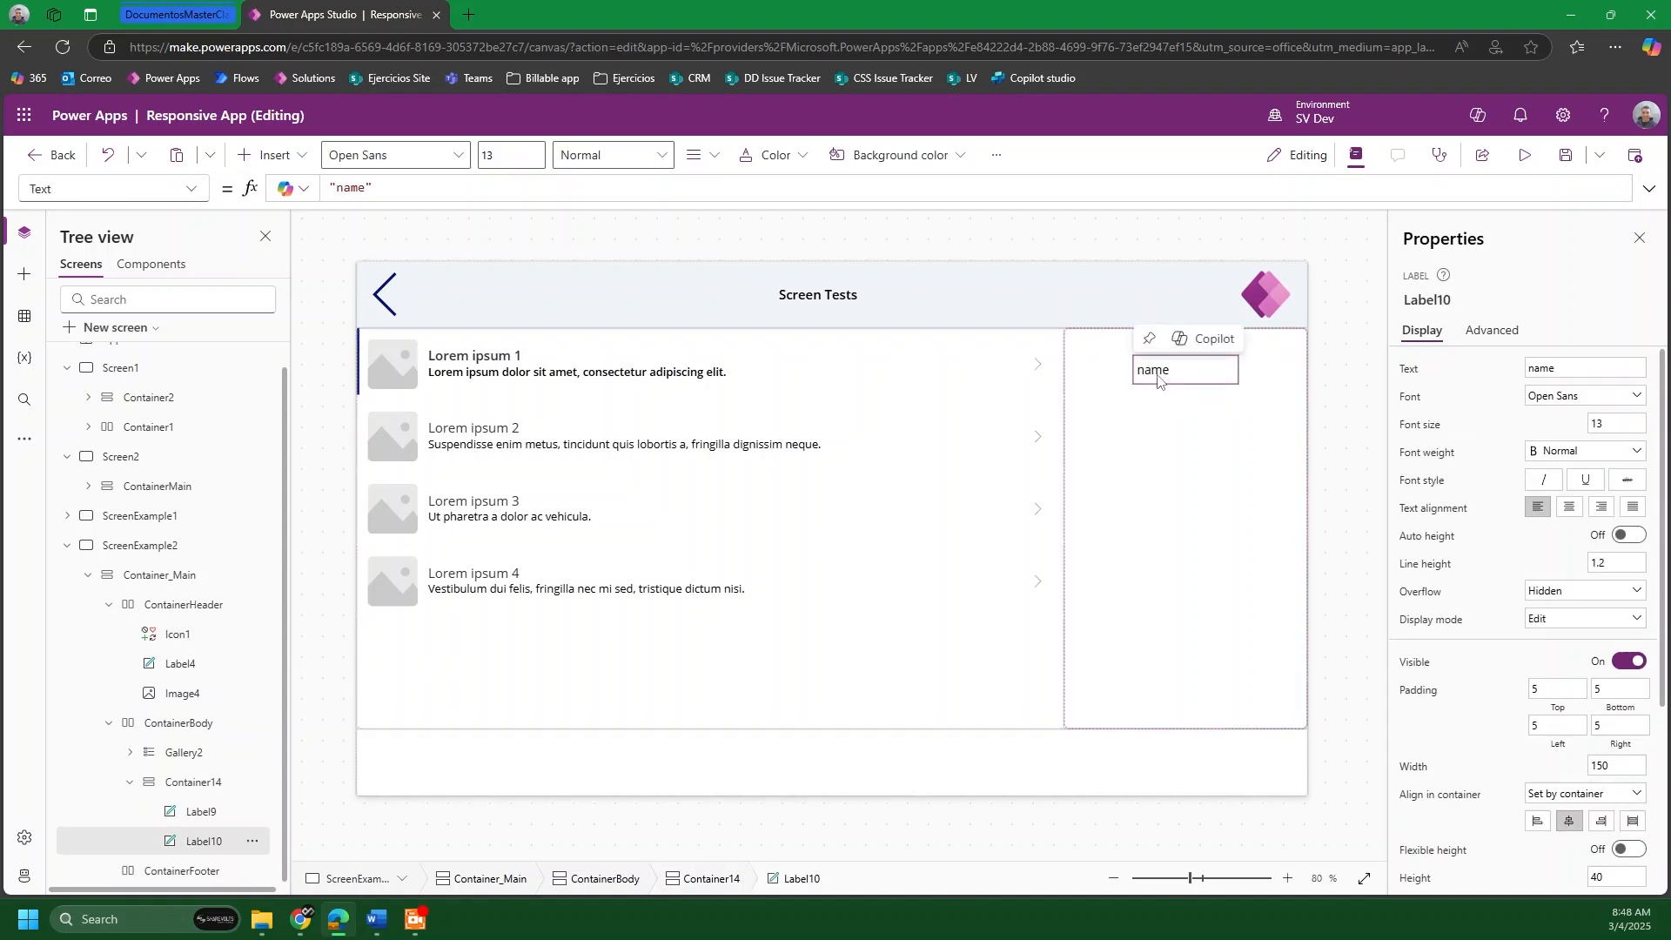
left_click(1215, 349)
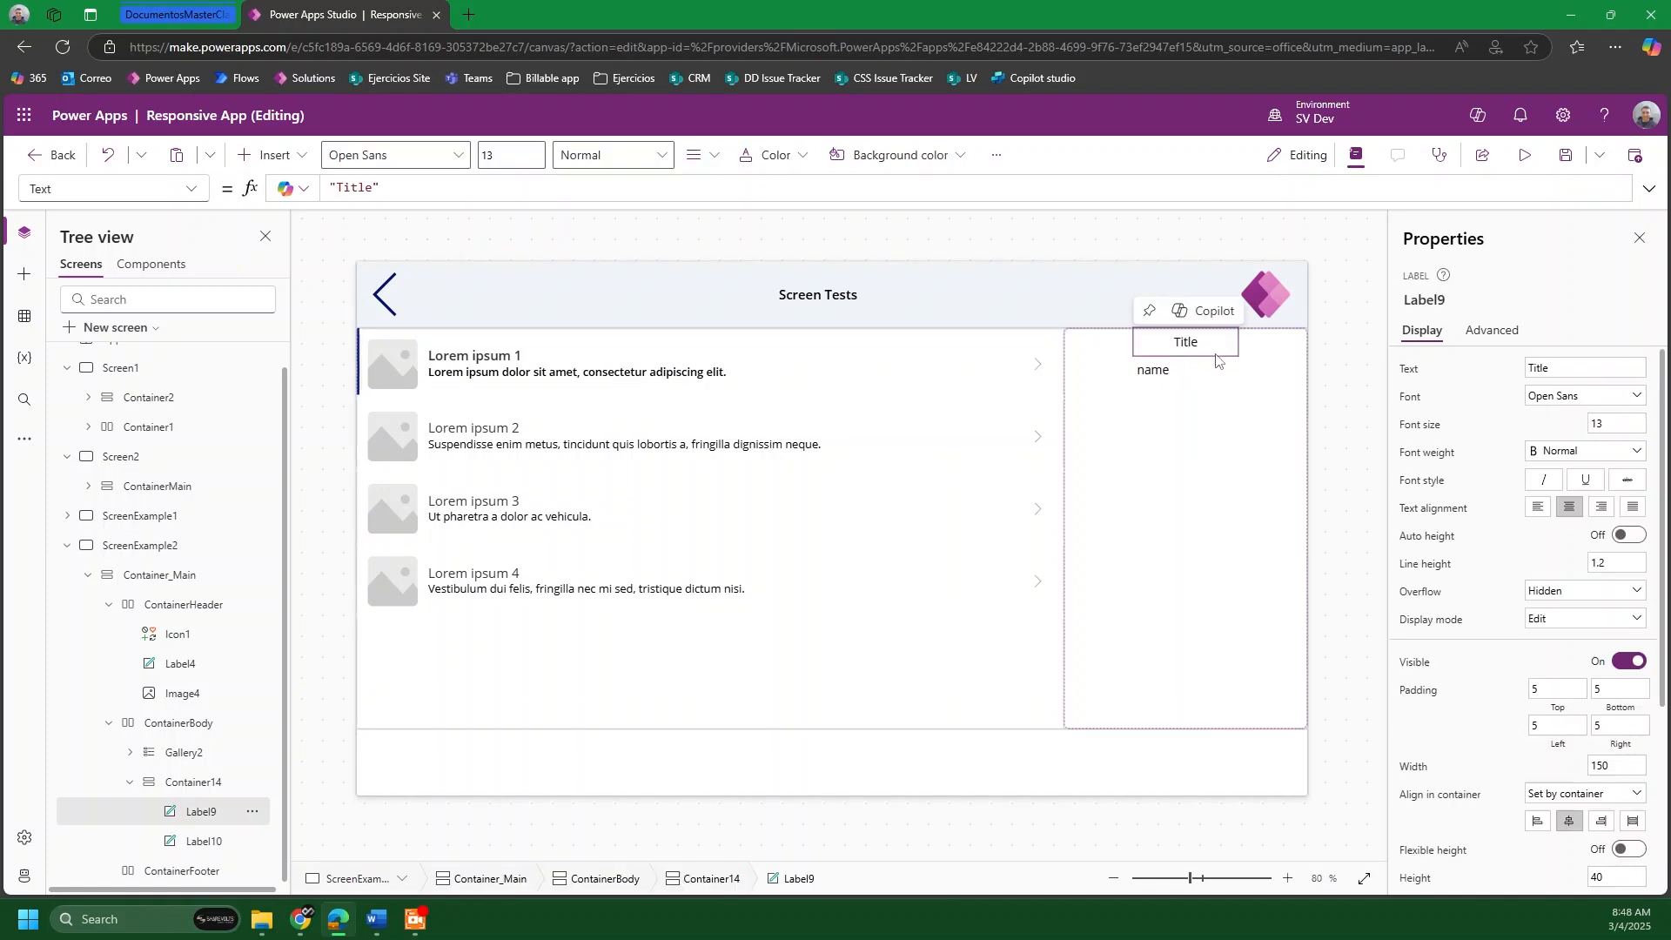
left_click(1164, 380)
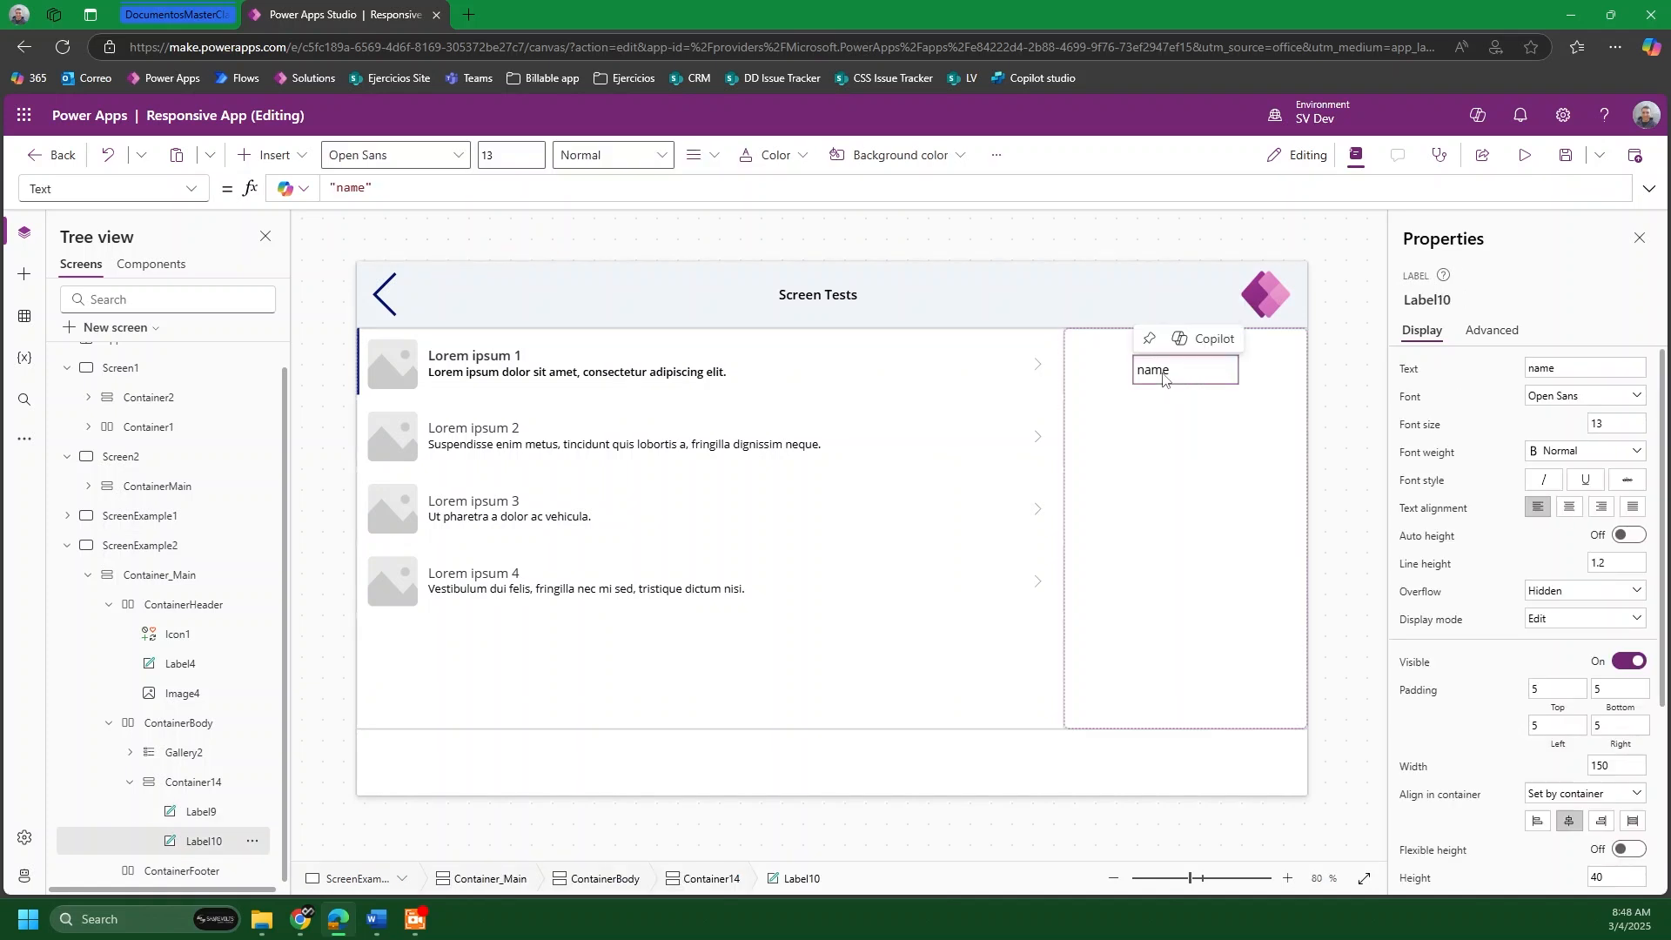
Step: Set Container14's horizontal alignment to stretch so both labels span its width, and check each label's extent
left_click(1149, 493)
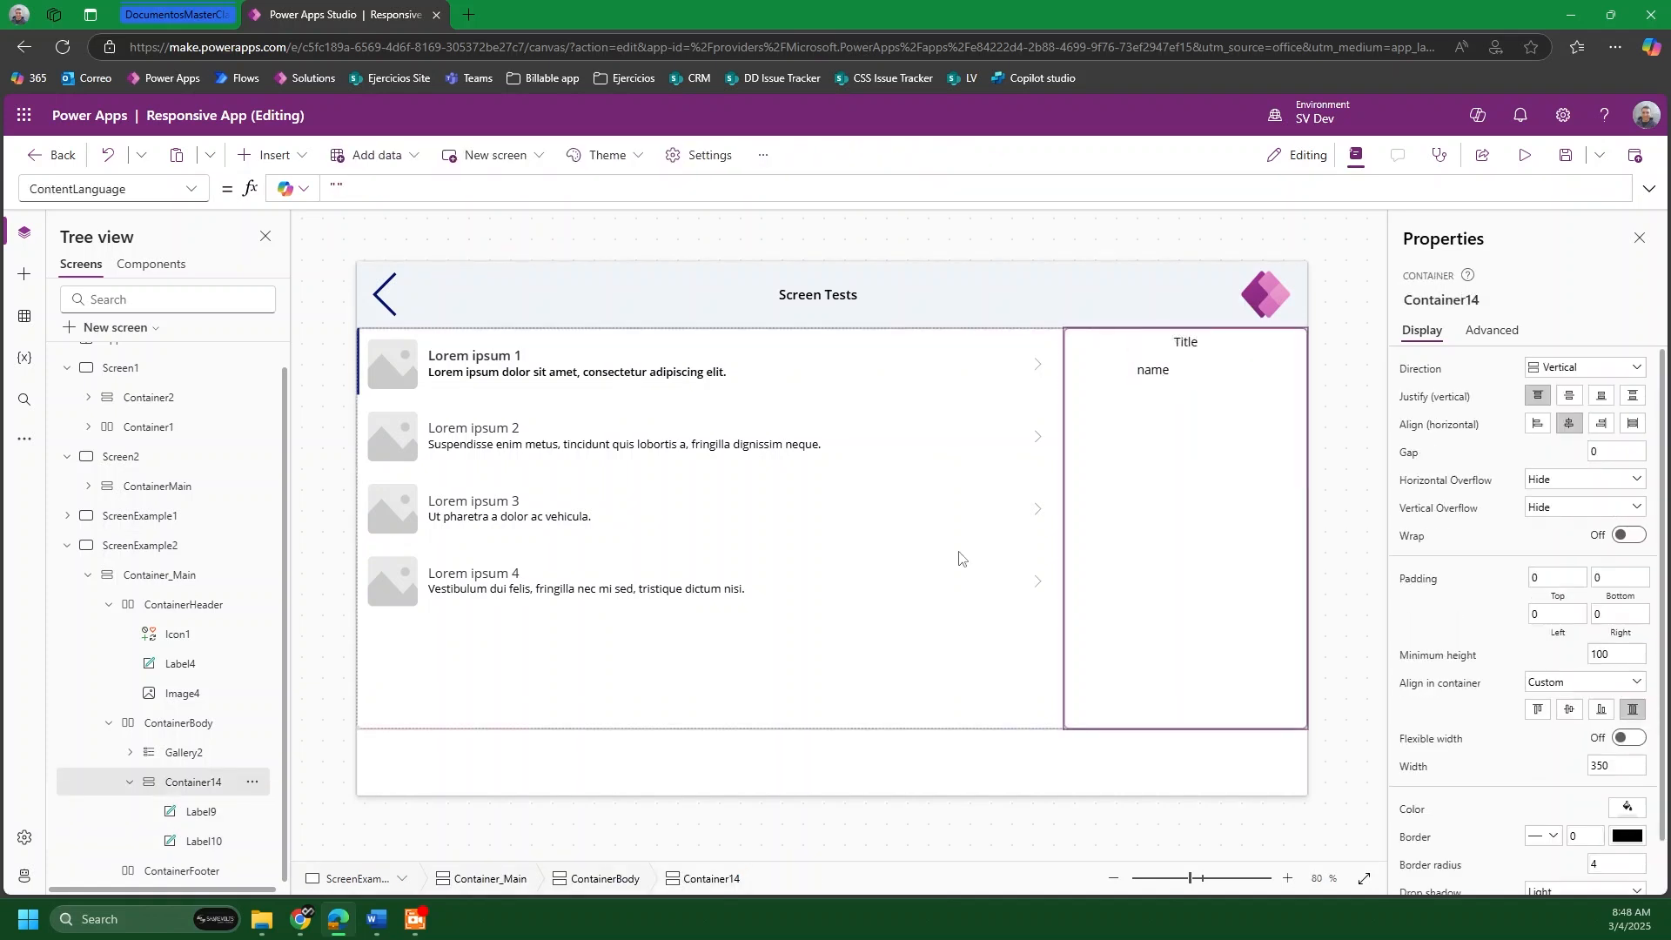
left_click(1633, 427)
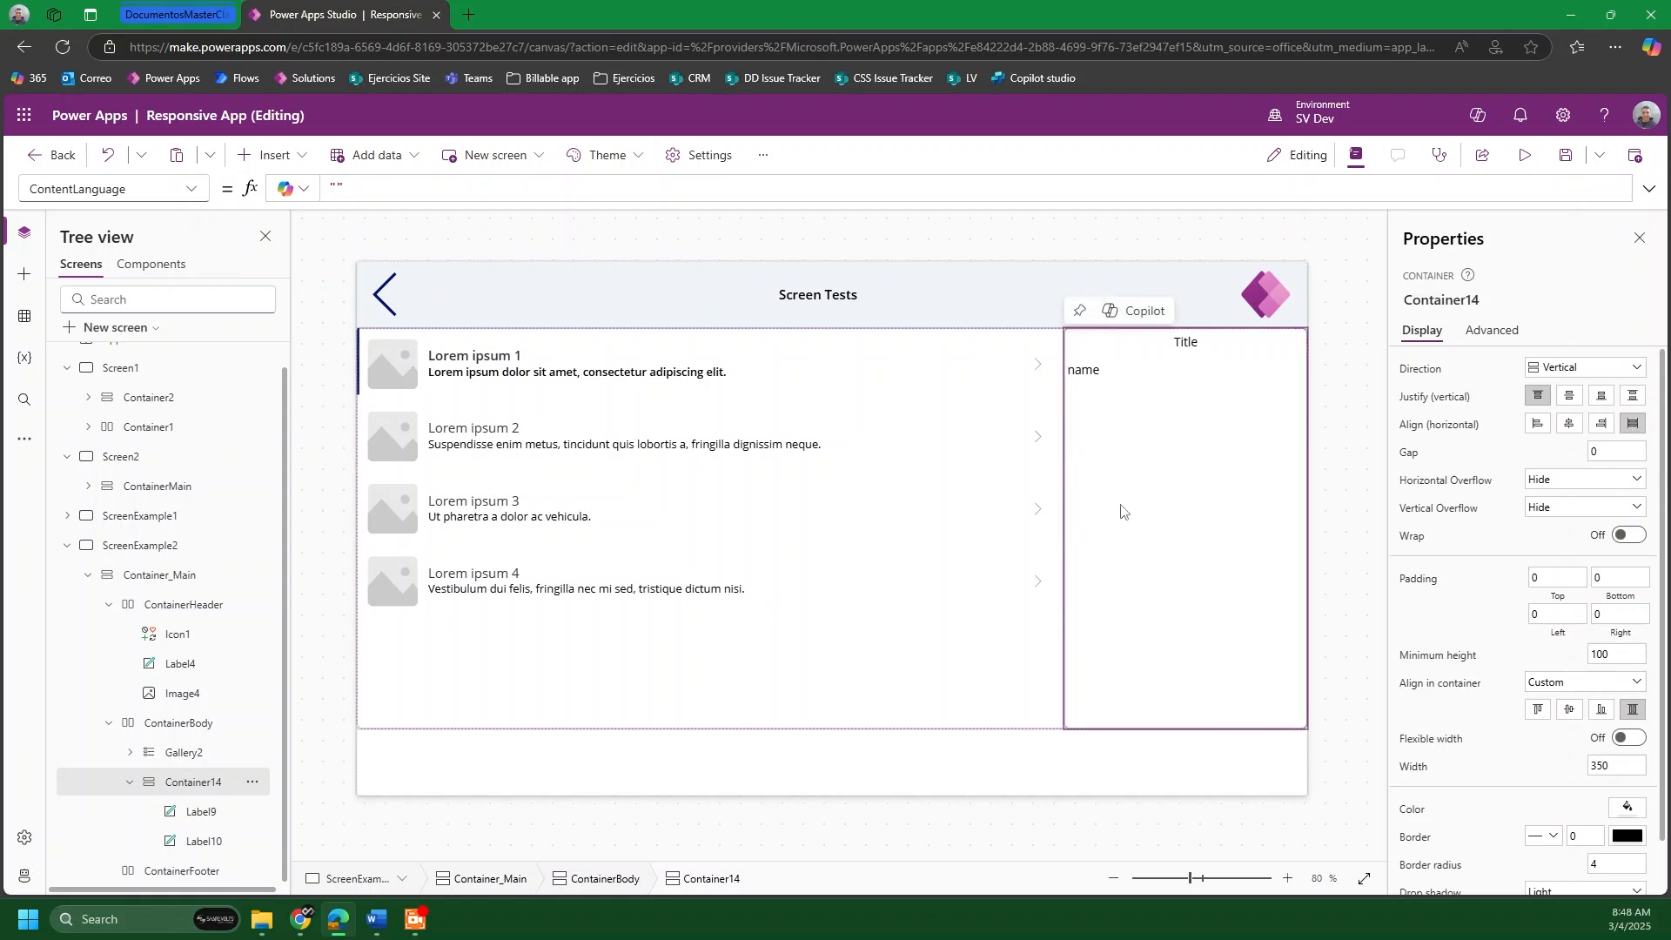
left_click(1114, 374)
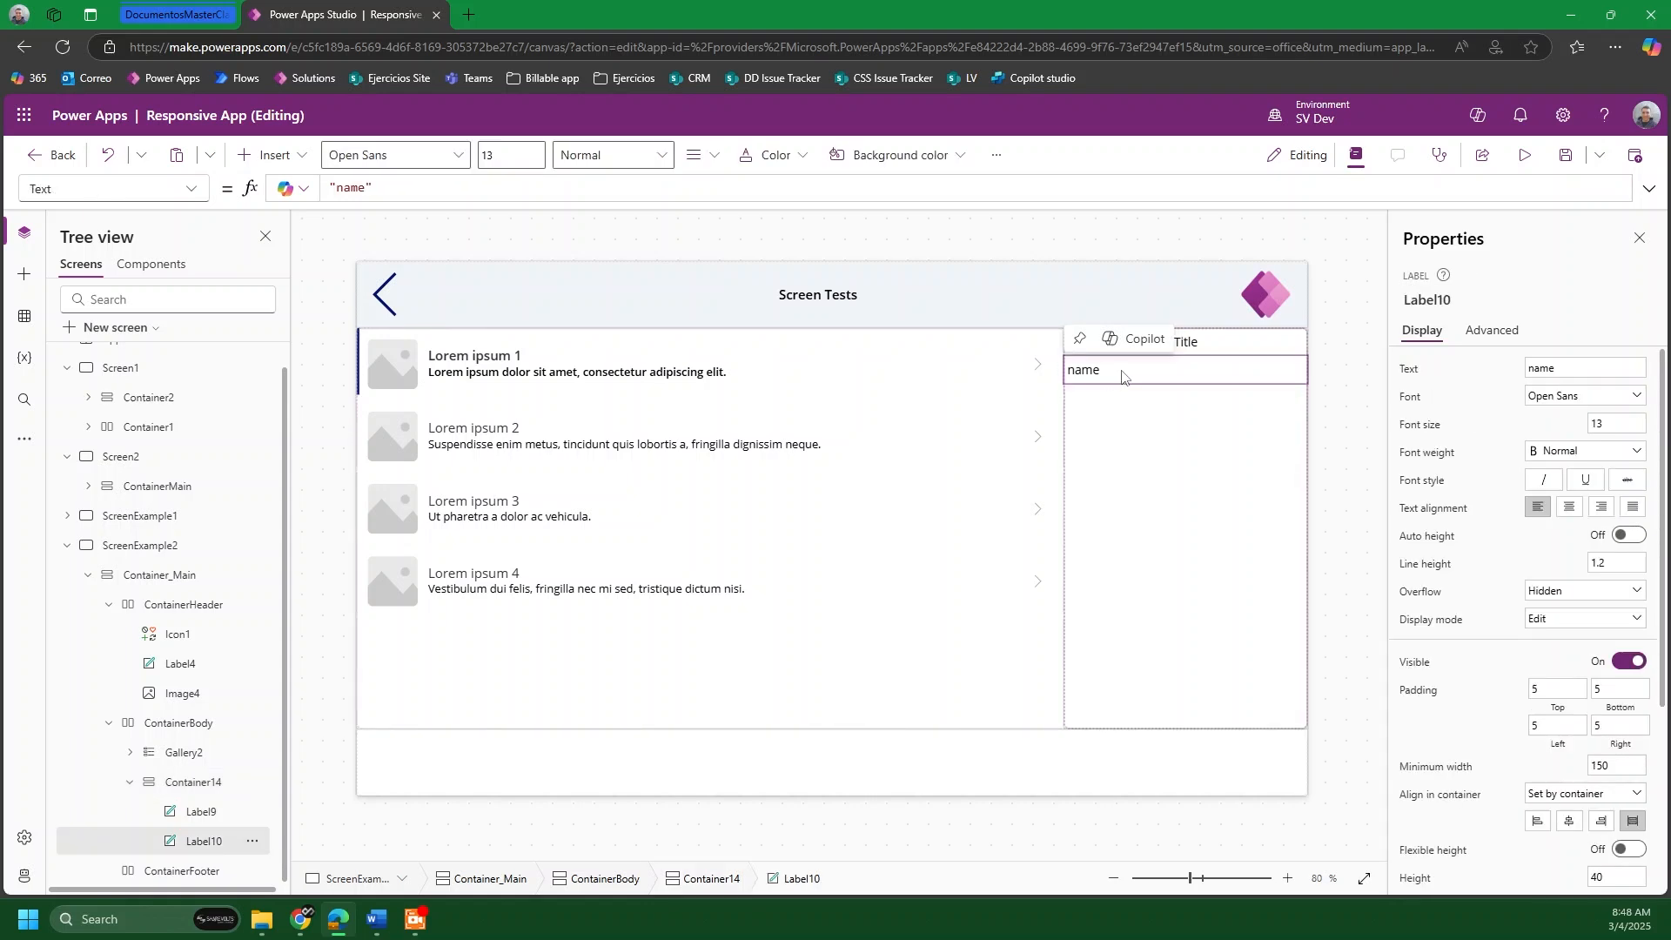
left_click(1195, 344)
left_click(1106, 374)
left_click(1191, 418)
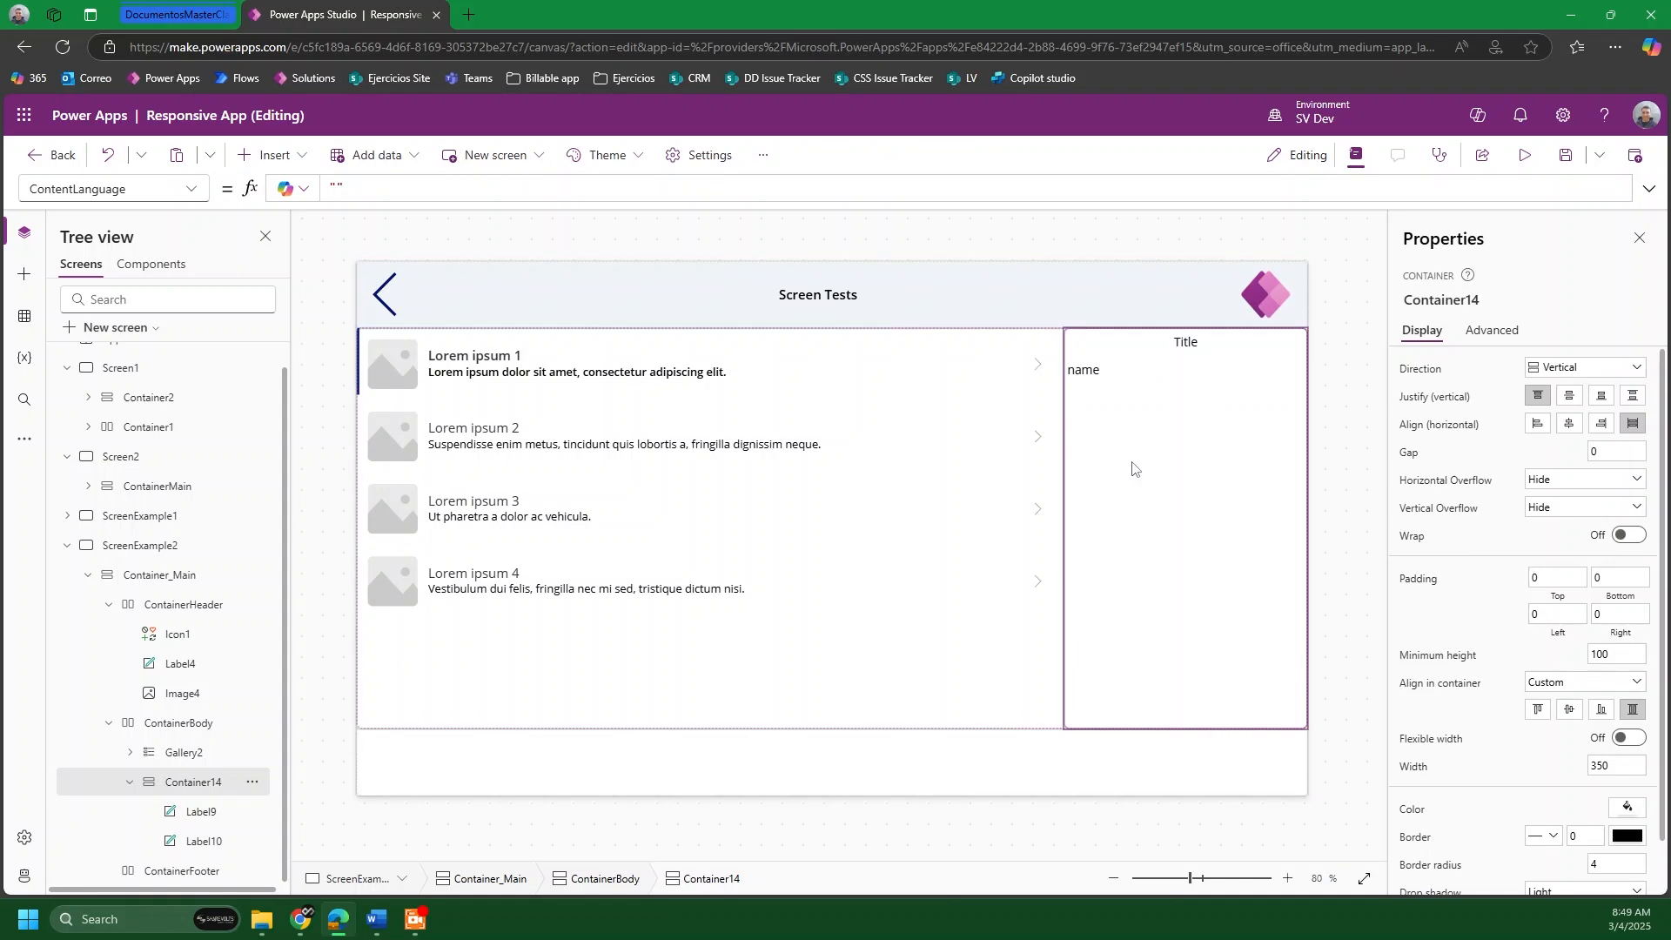
left_click(1194, 346)
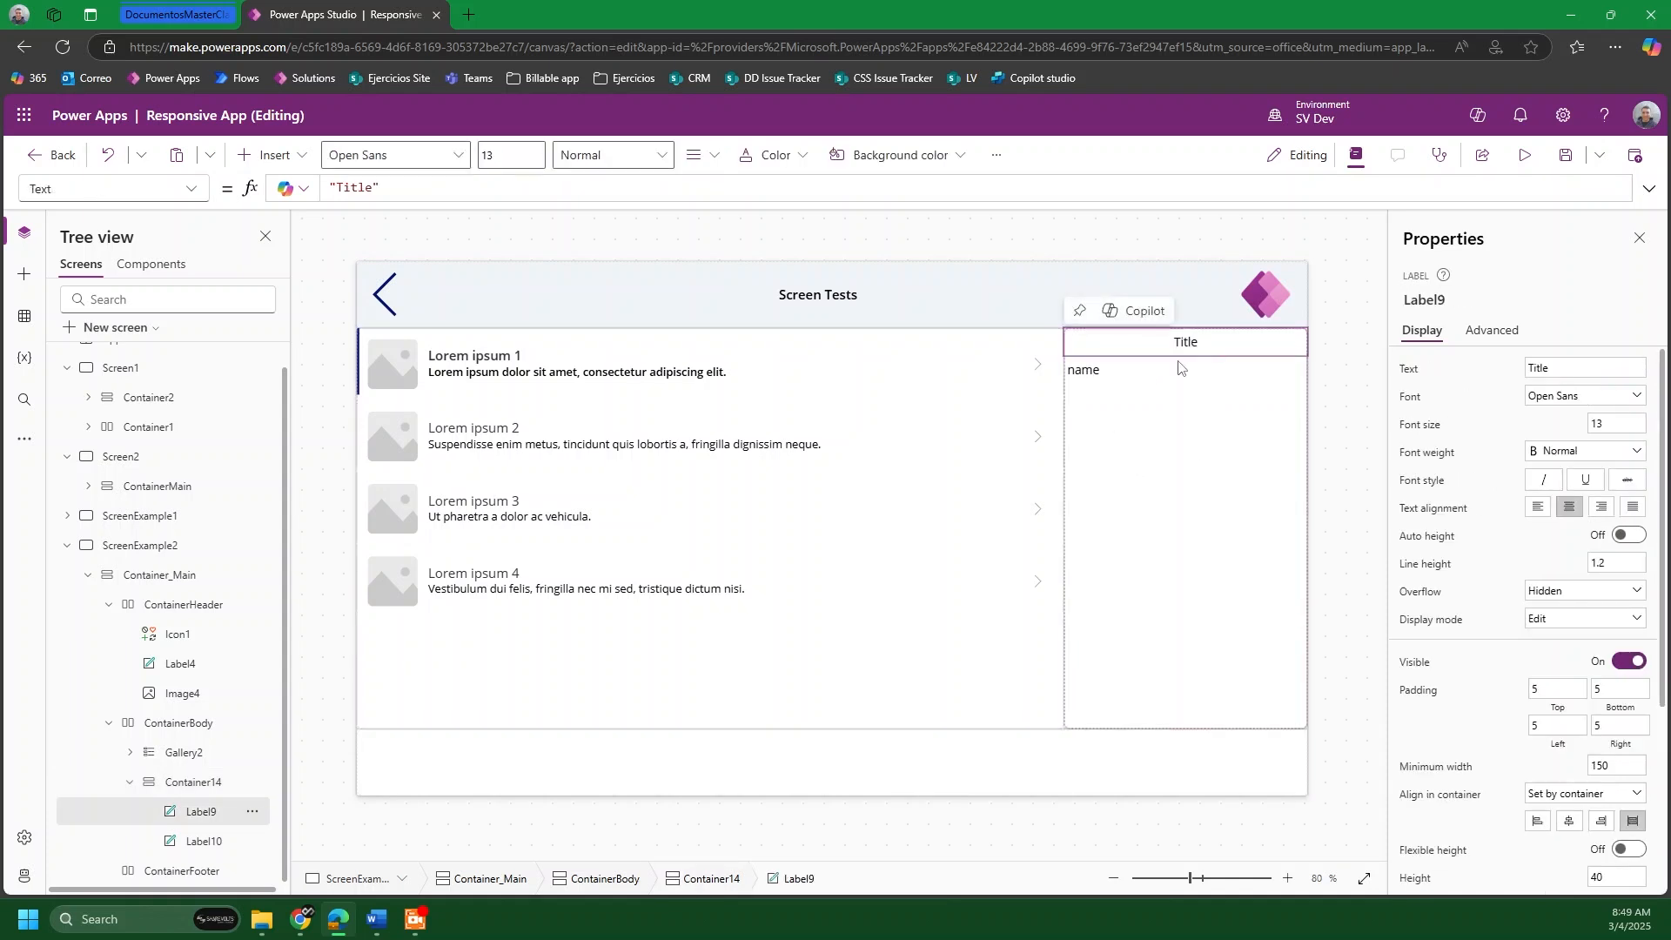
left_click(1166, 378)
Step: Set the Title label's font weight to Semibold
left_click(1198, 346)
left_click(1572, 451)
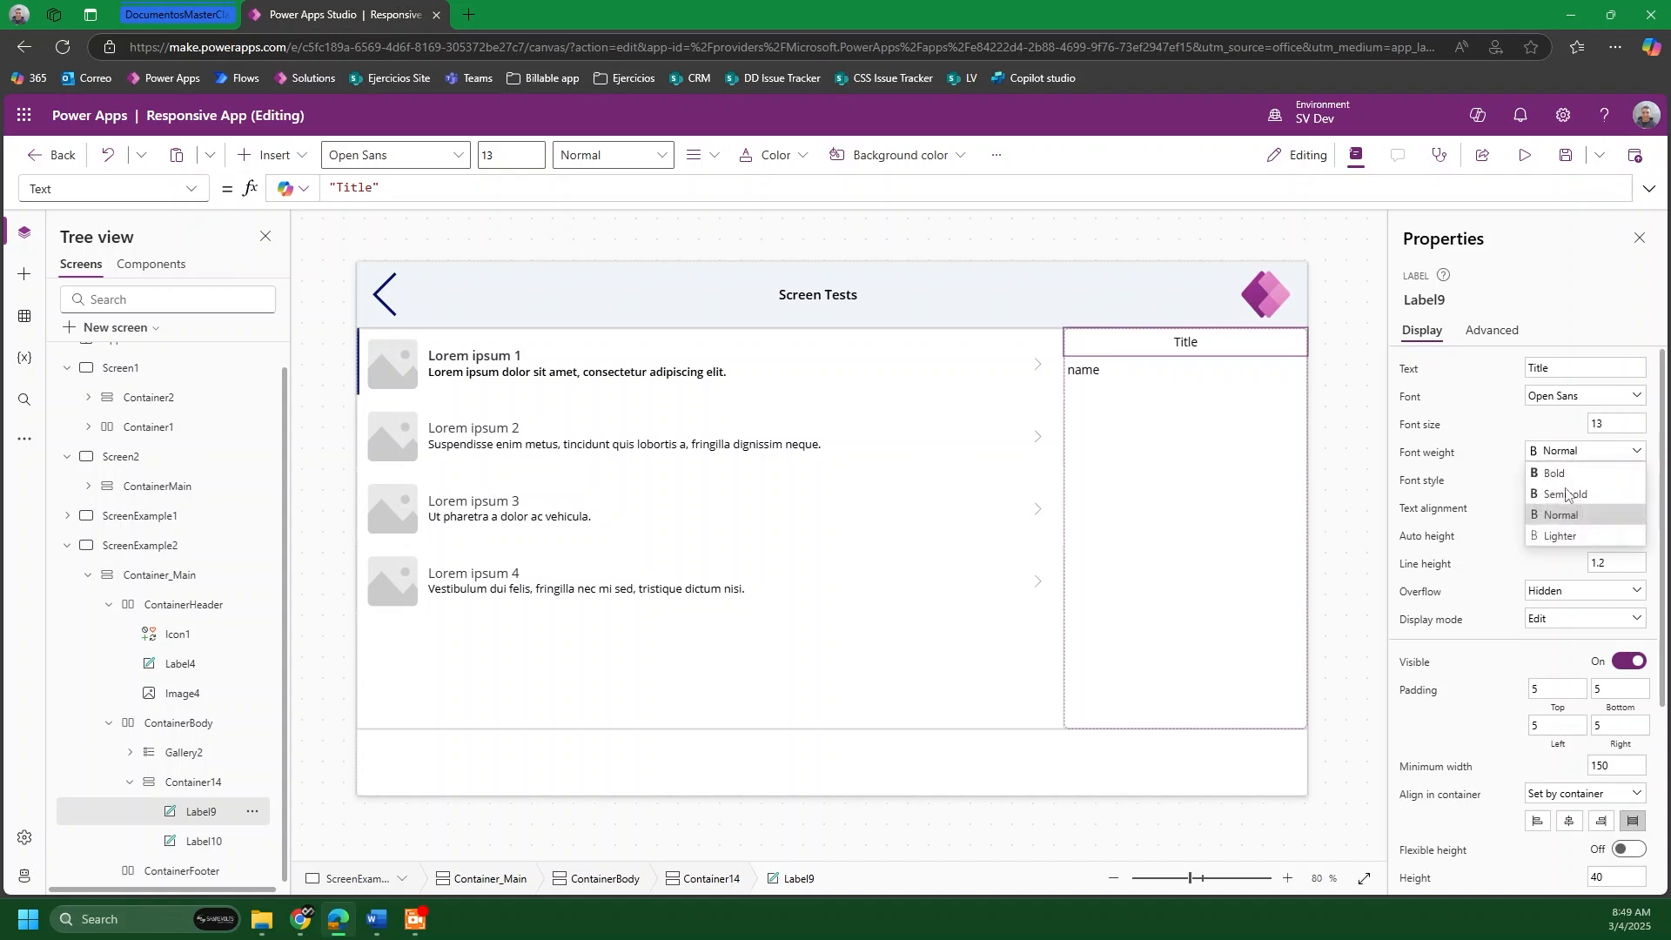
left_click(1567, 495)
left_click(1191, 370)
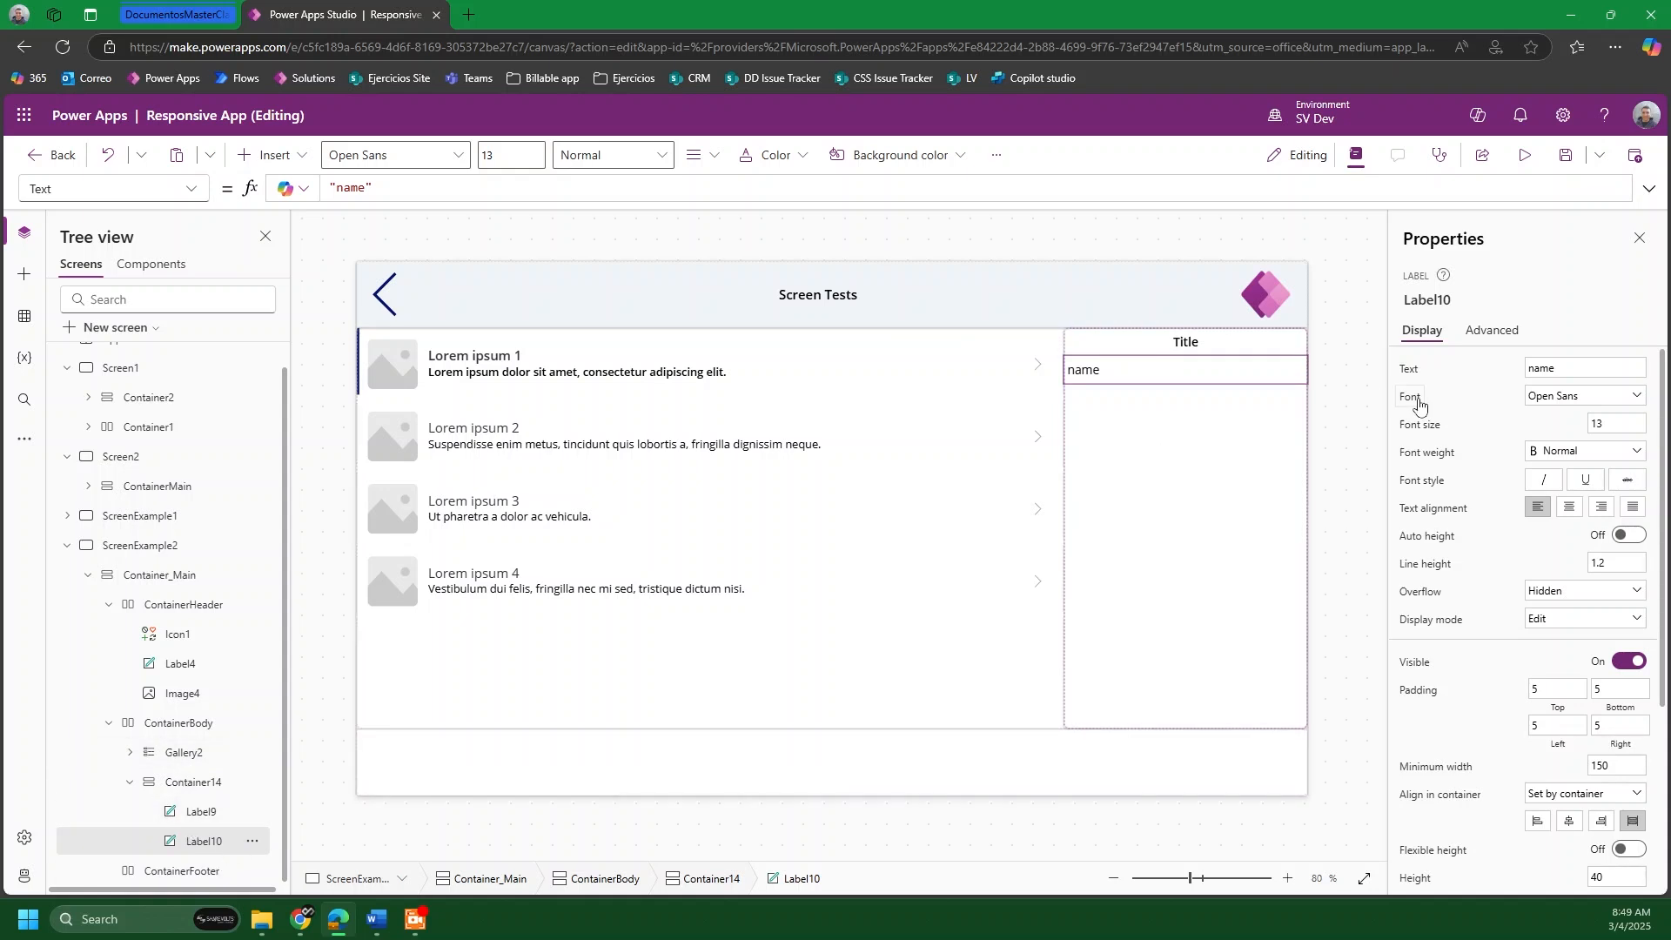
left_click(1348, 383)
left_click(1207, 473)
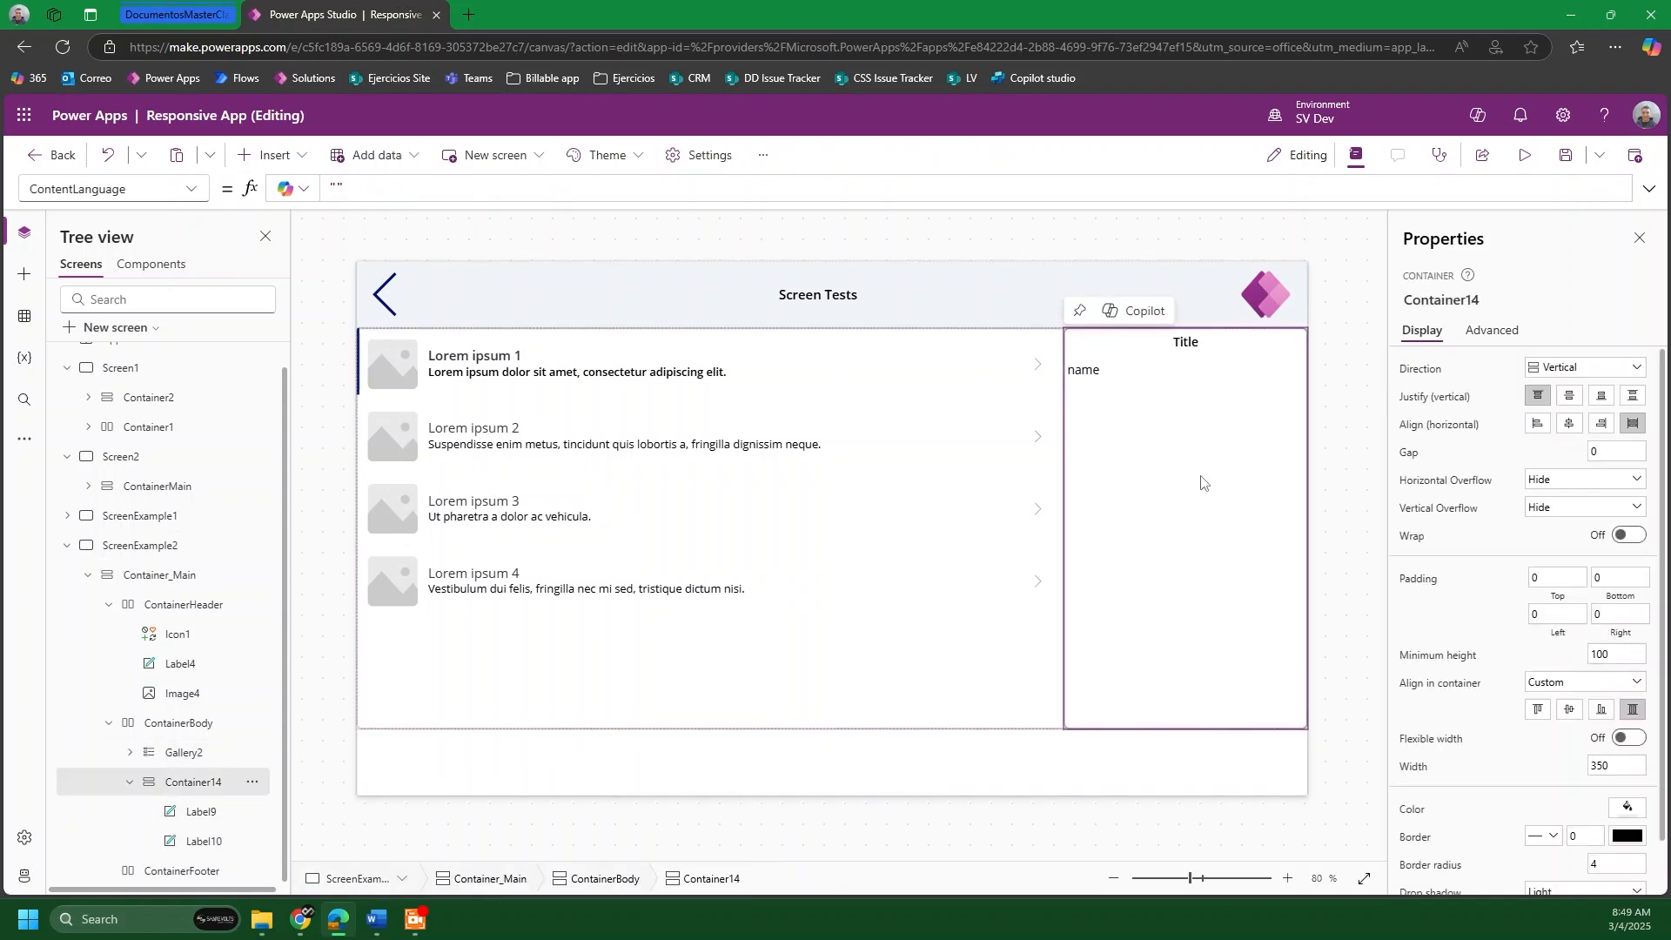
Step: Insert a text input below the name label in Container14 and clear its default text
left_click(281, 163)
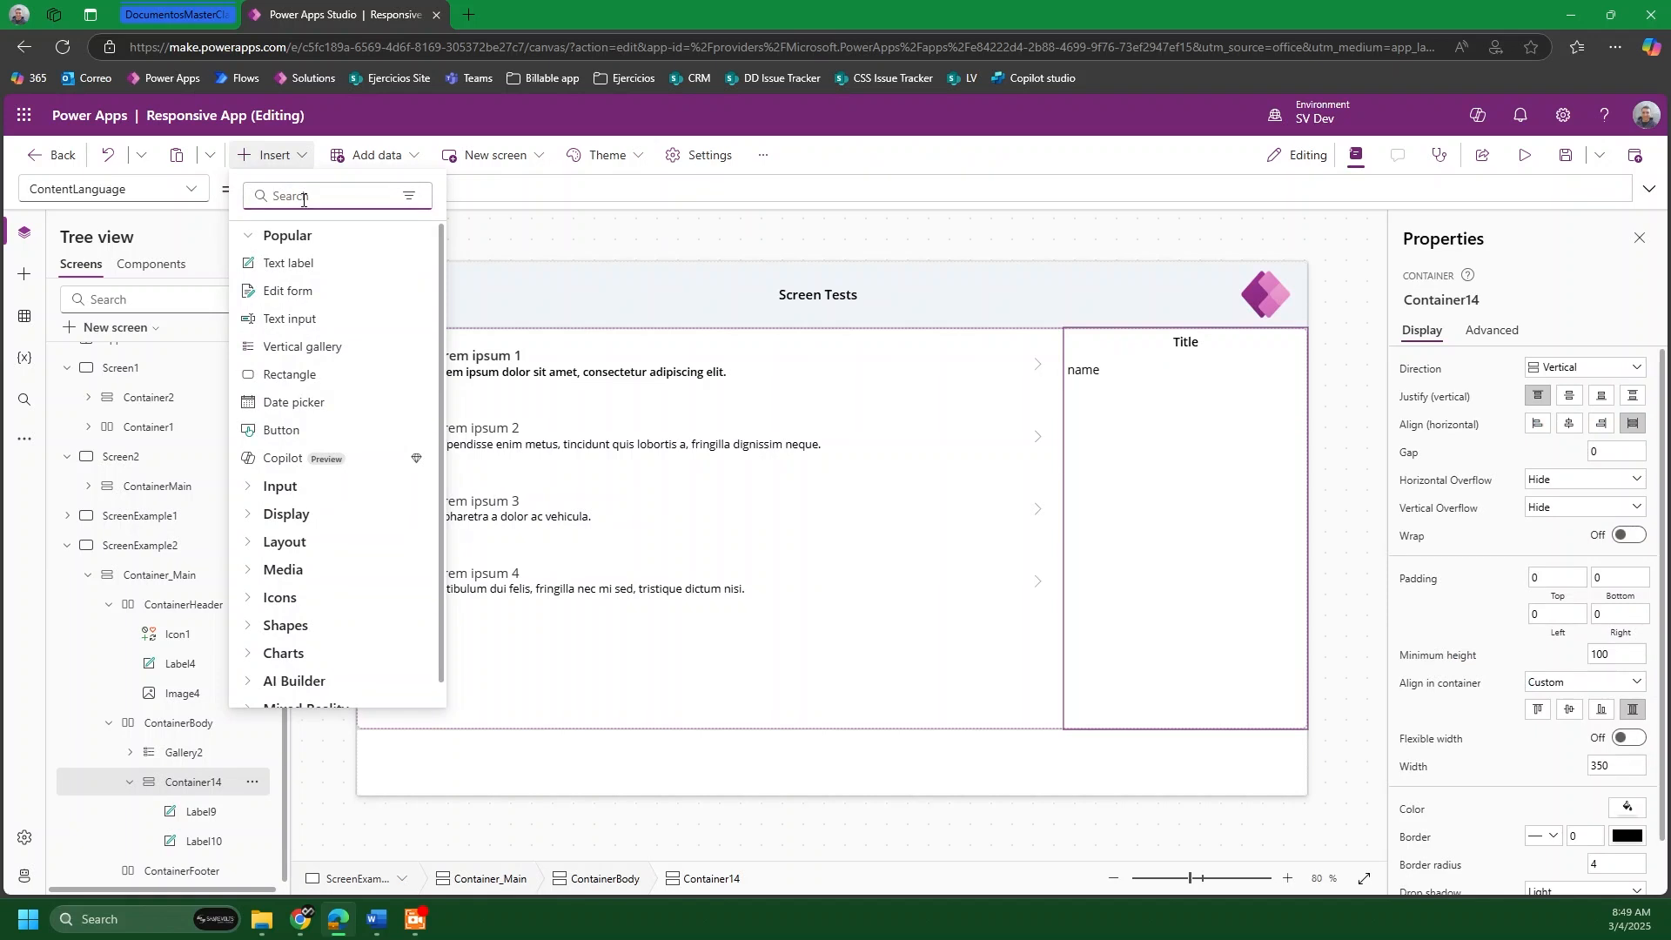
type("input")
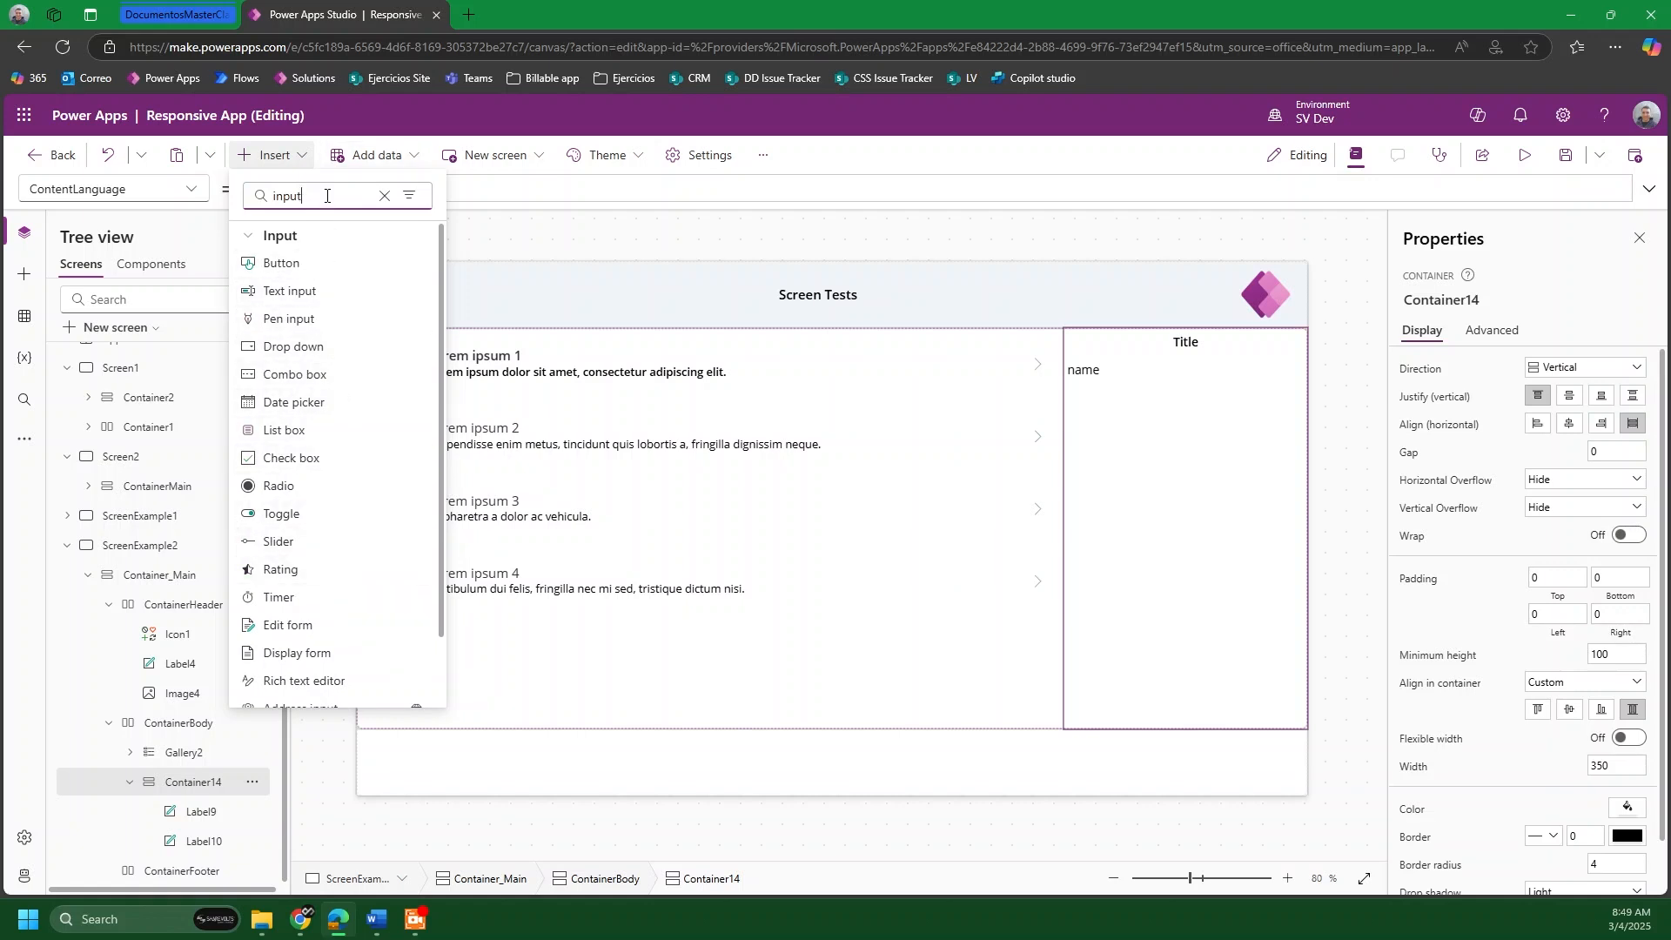
left_click(292, 291)
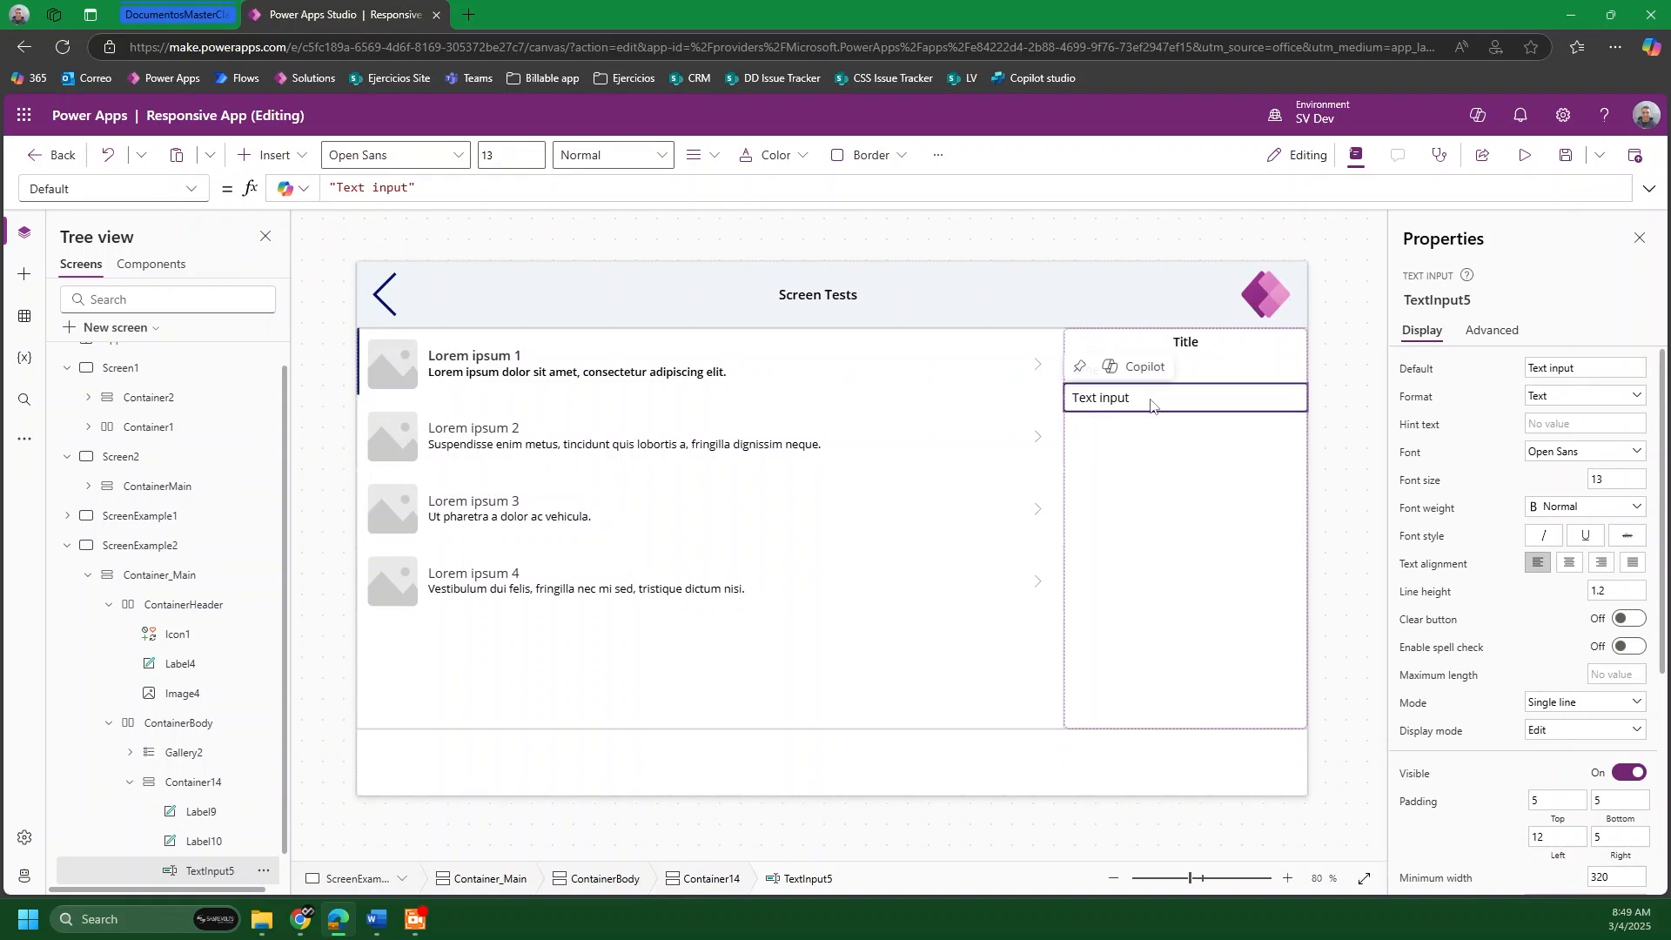
left_click(1342, 408)
left_click(1287, 405)
left_click_drag(1582, 369, 1474, 369)
key("BackSpace")
left_click(1358, 390)
left_click(1290, 516)
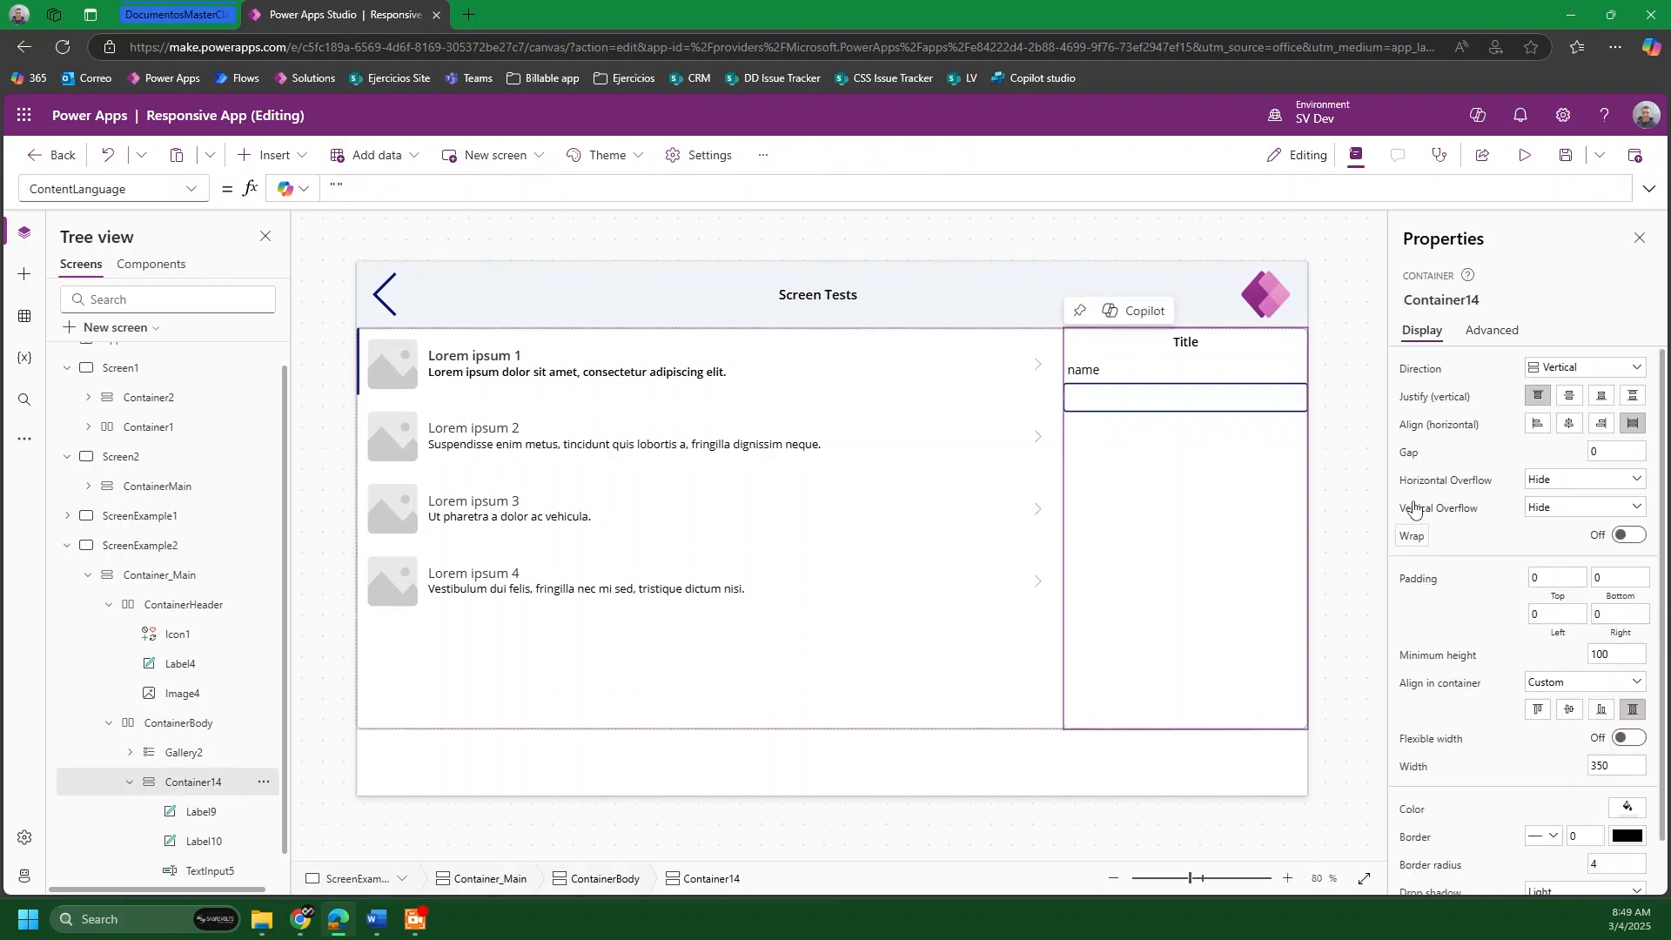
Step: Set the gap between Container14's controls to 10
scroll(1432, 478, "down", 2)
scroll(1442, 479, "up", 2)
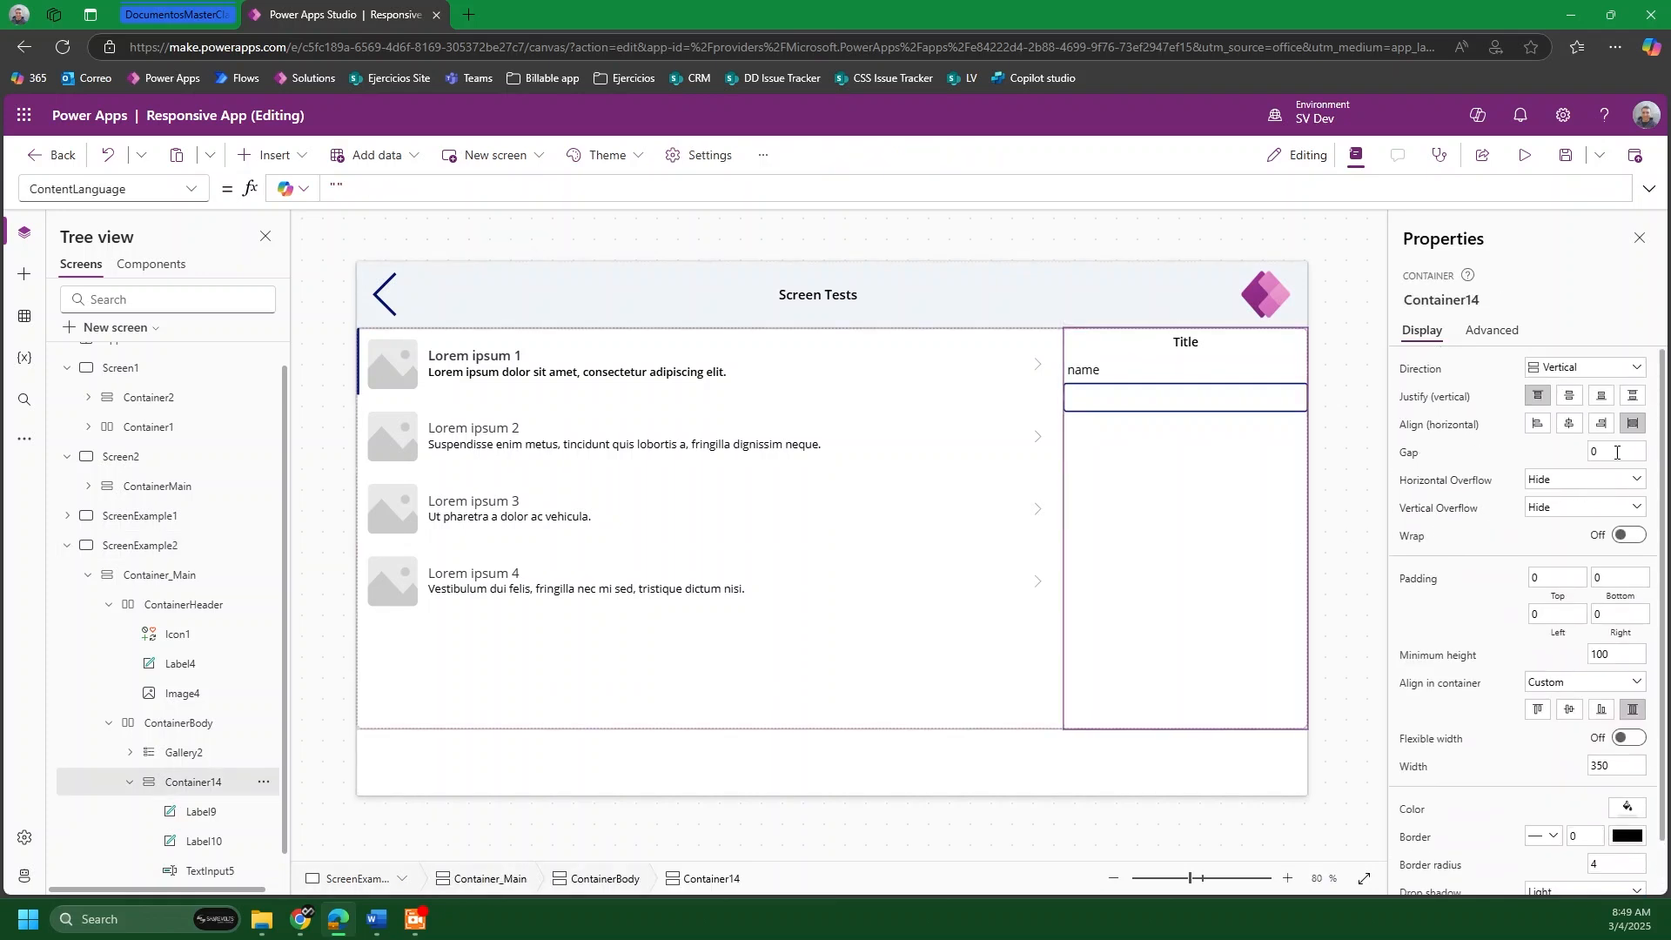
left_click(1616, 453)
type("10")
left_click(1116, 372)
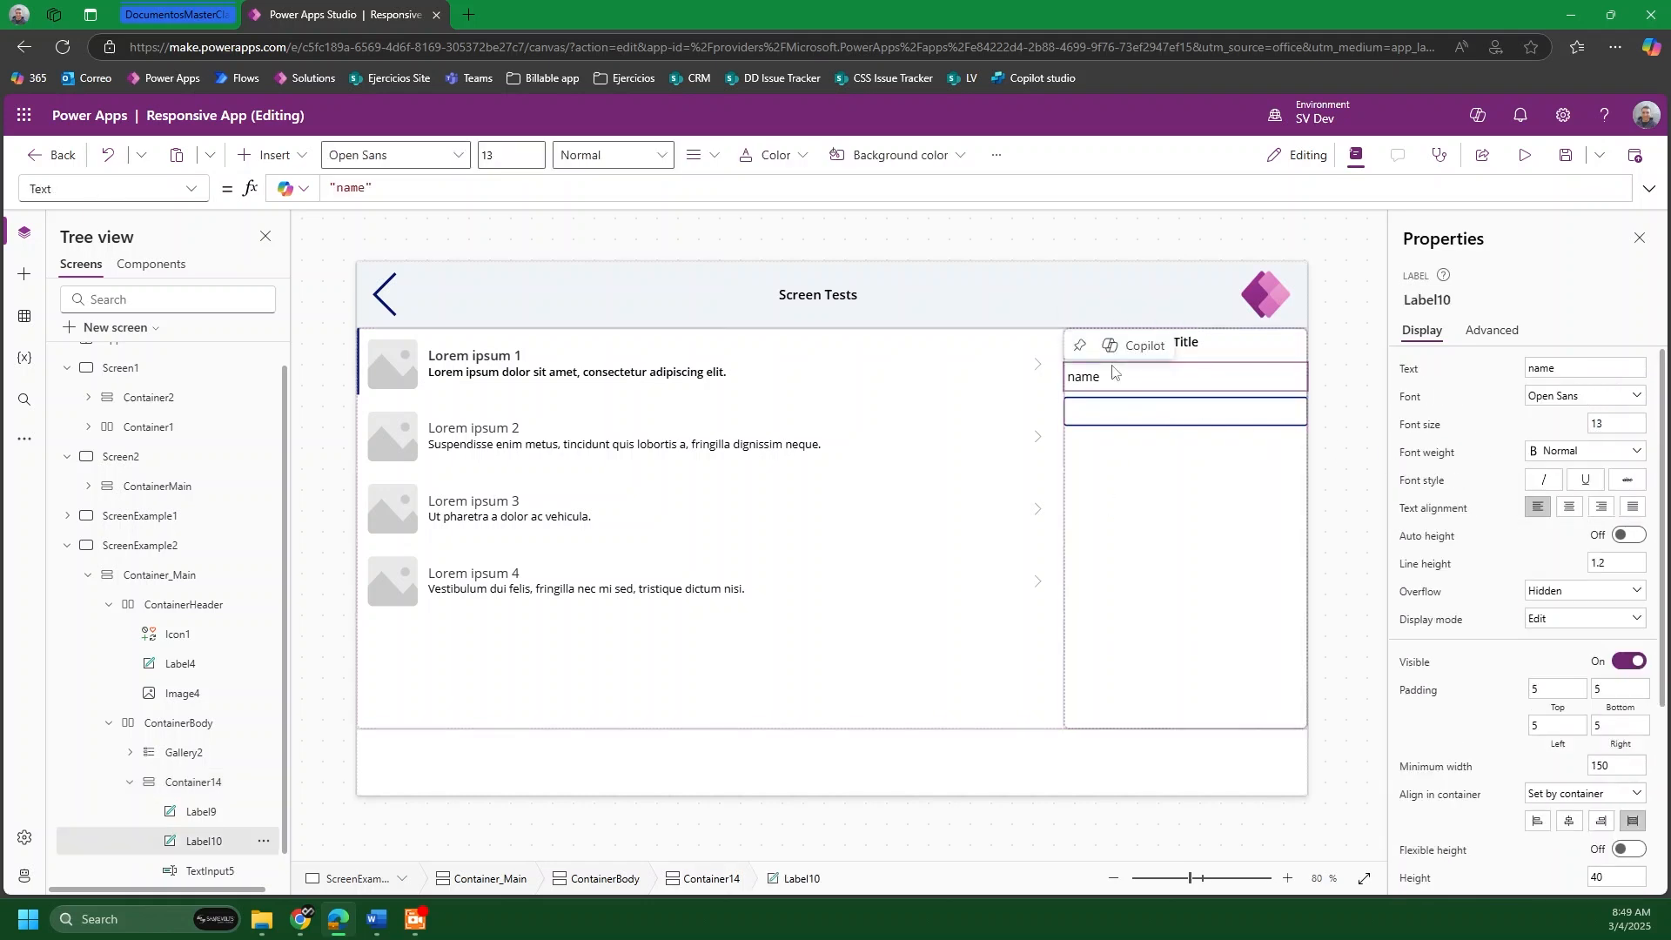
left_click(1209, 348, "shift")
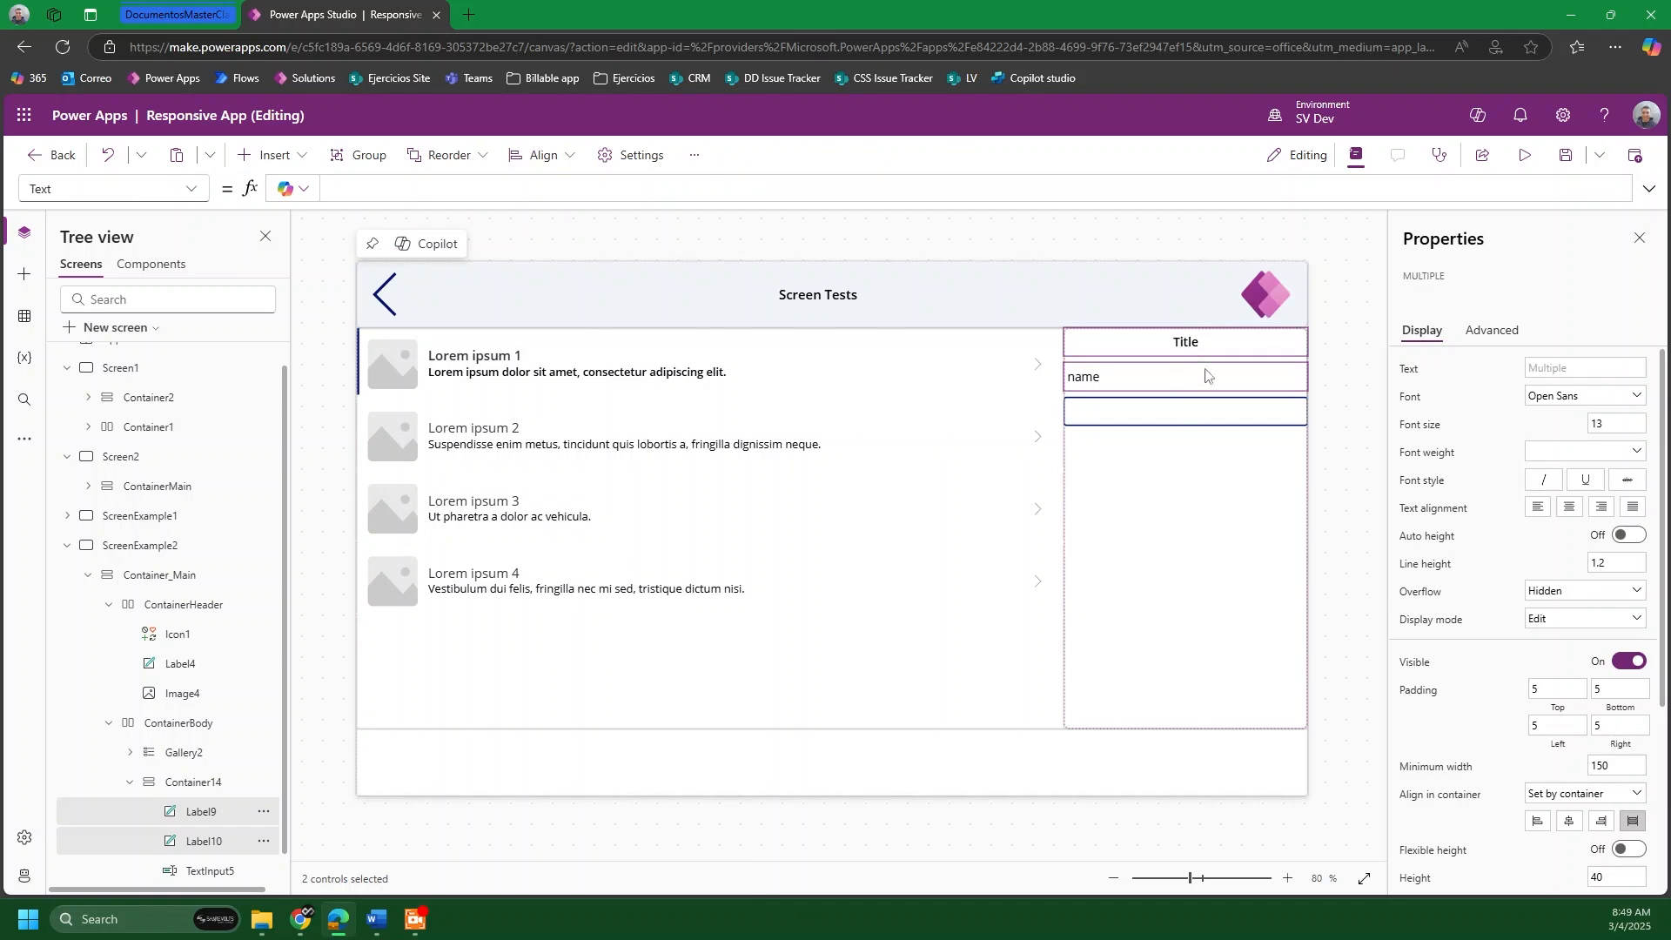
left_click(1325, 411)
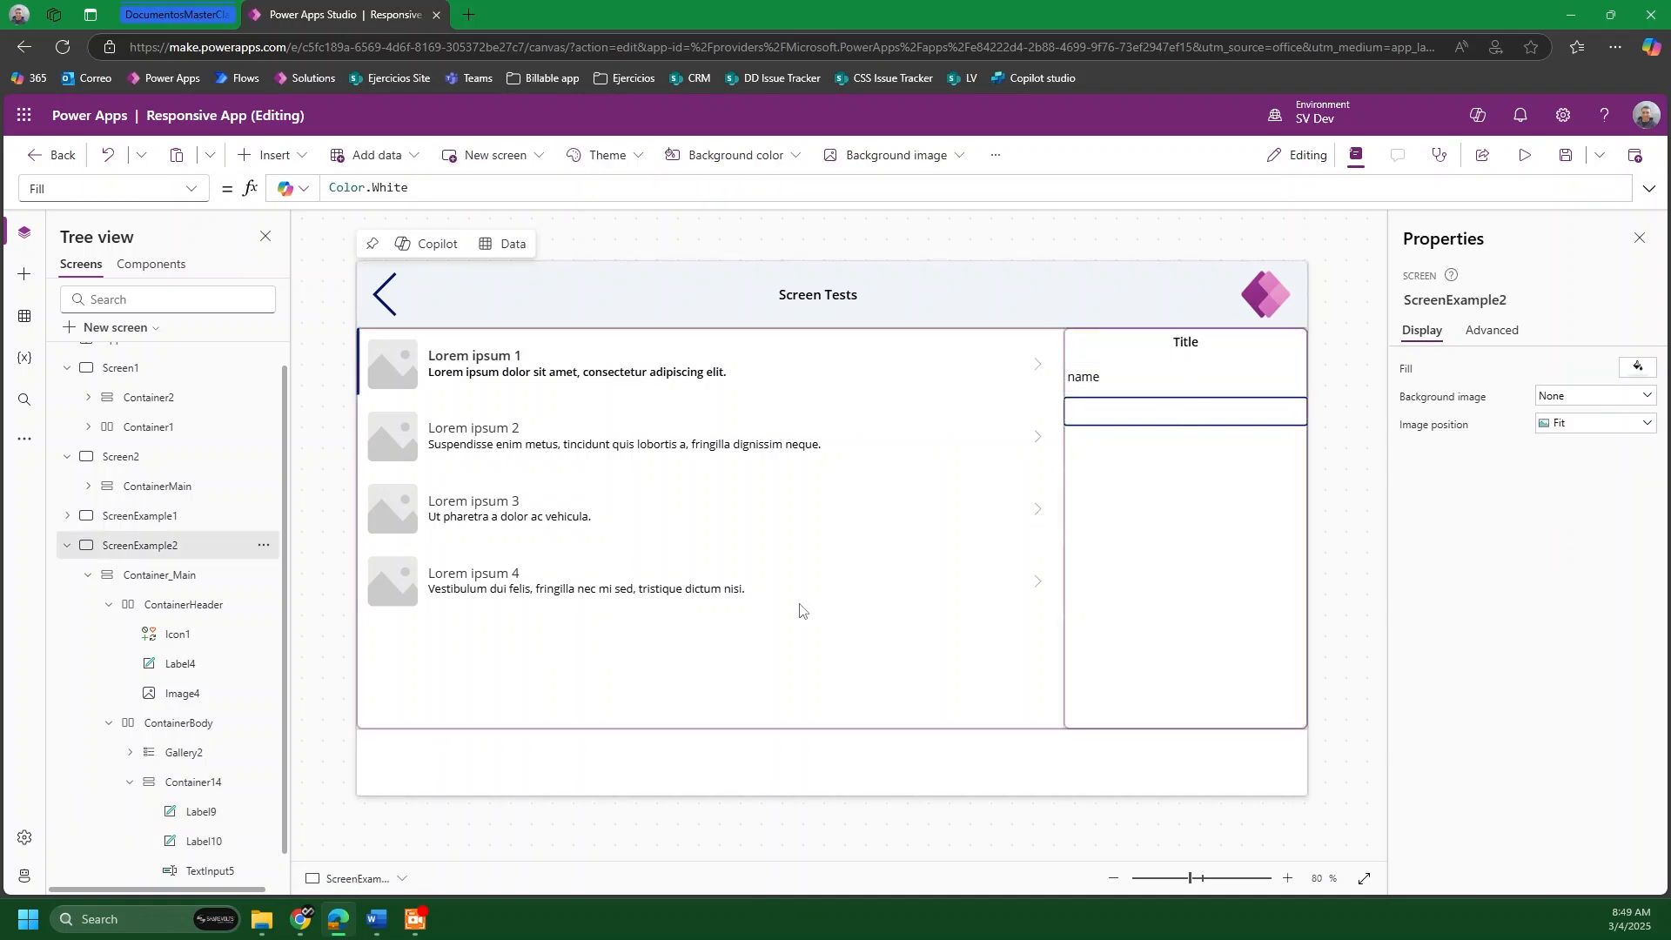
Step: Duplicate the name label and its text input within Container14
left_click(1120, 559)
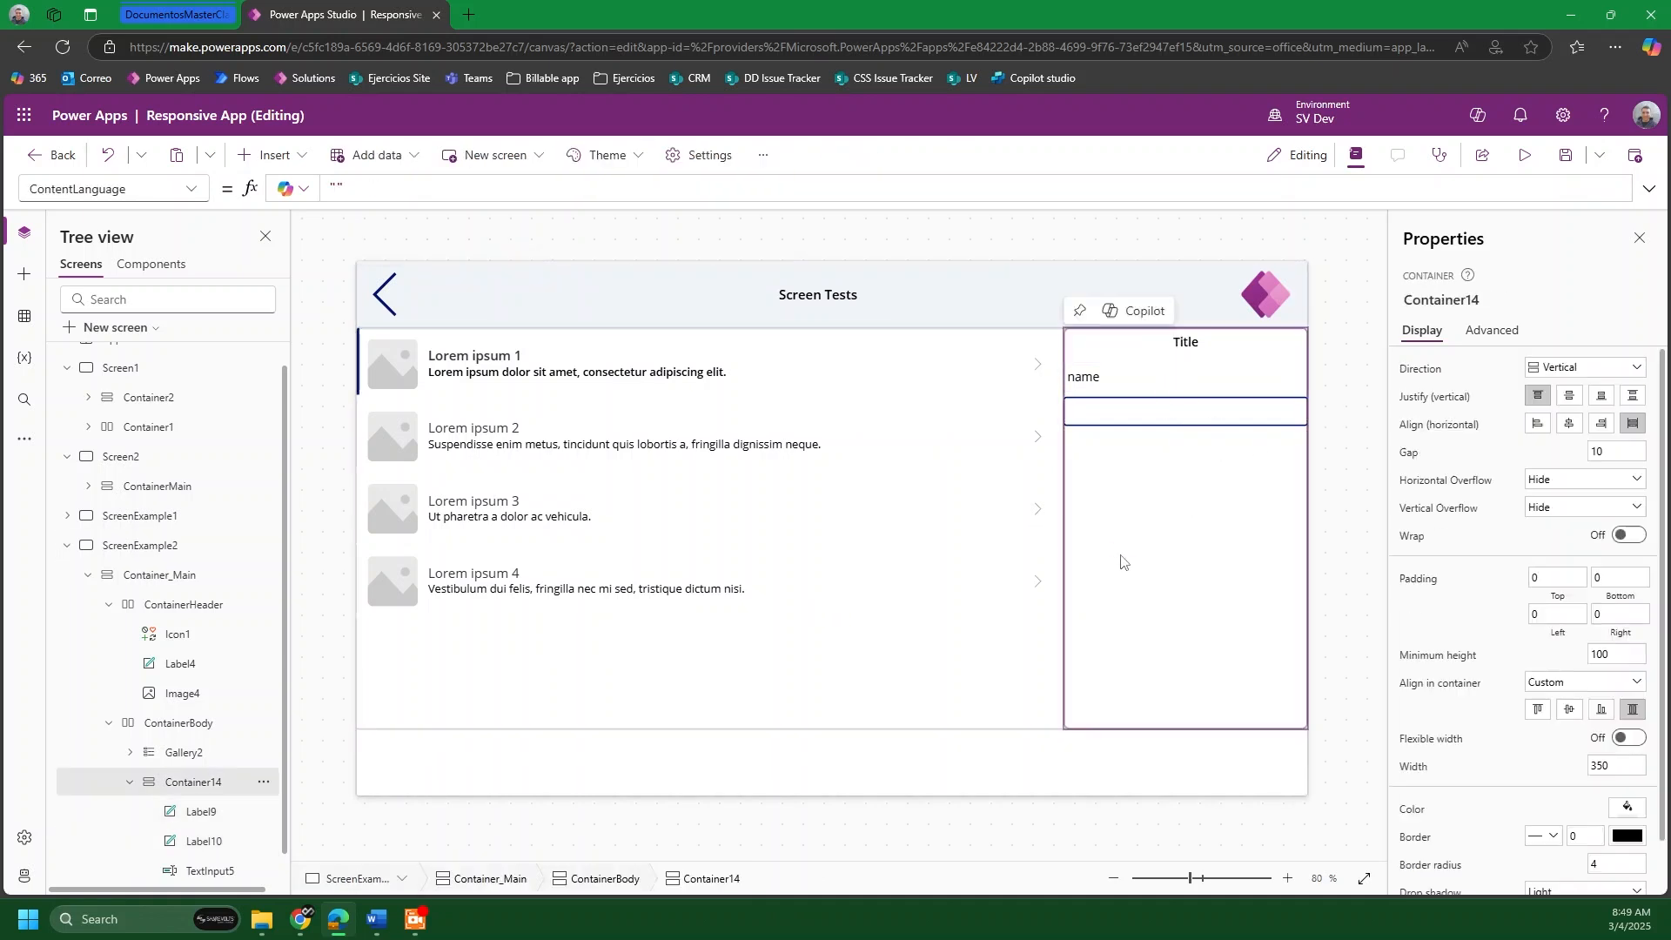
scroll(1463, 527, "down", 1)
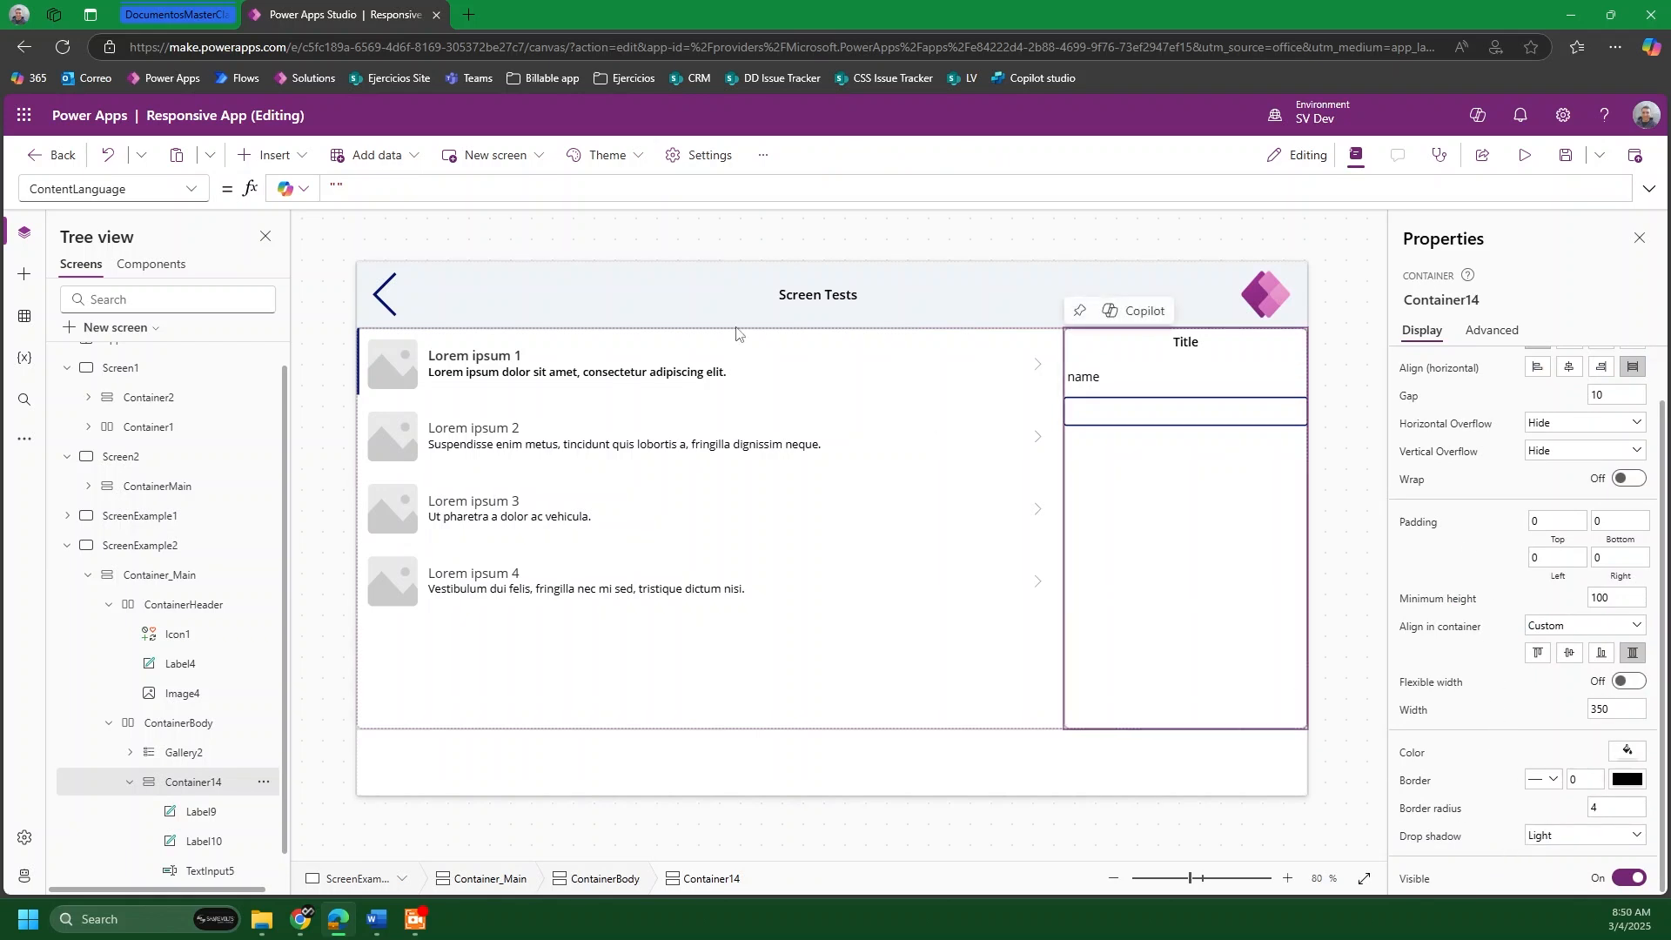
left_click(1085, 383)
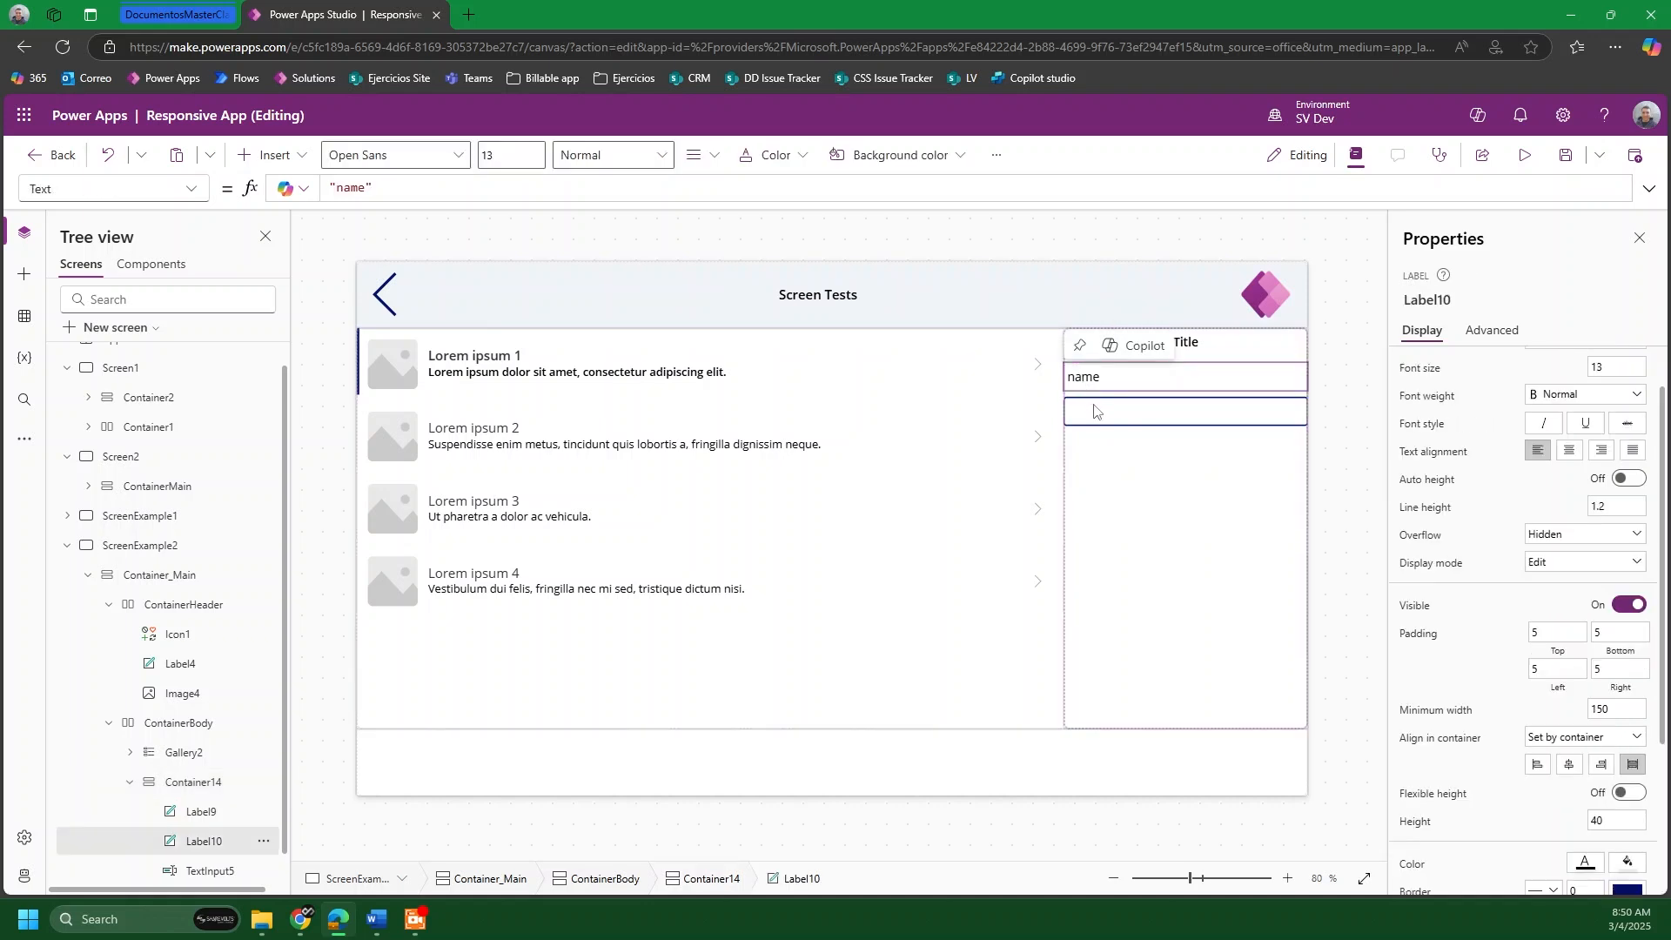
left_click(1122, 494)
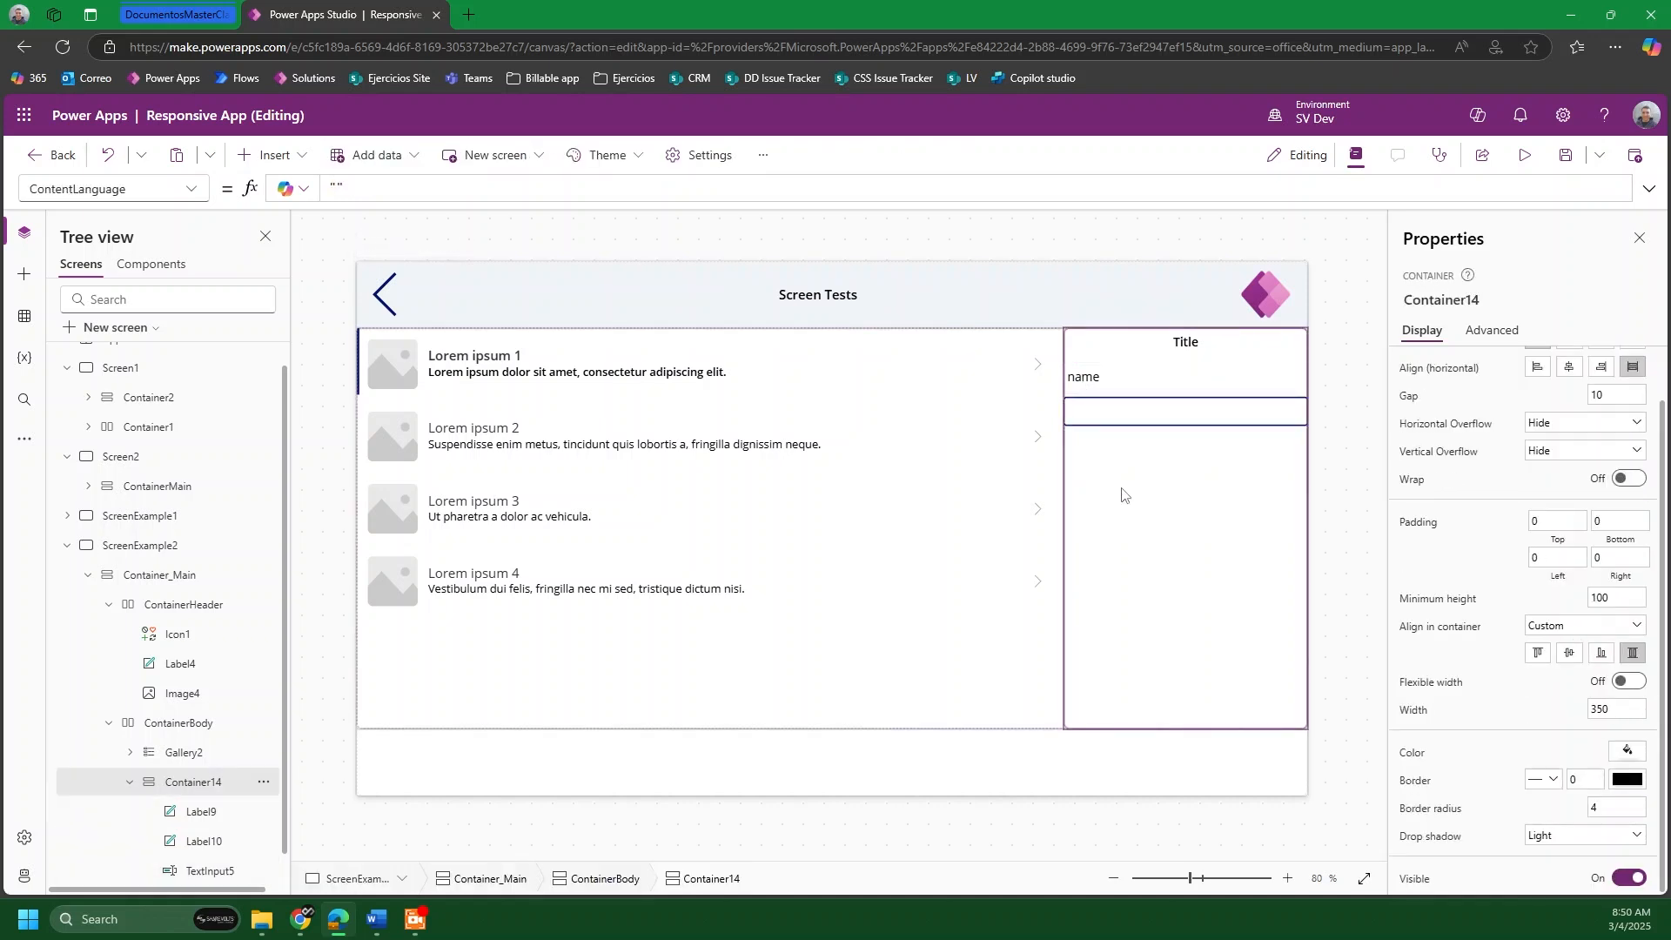
key("ctrl+v")
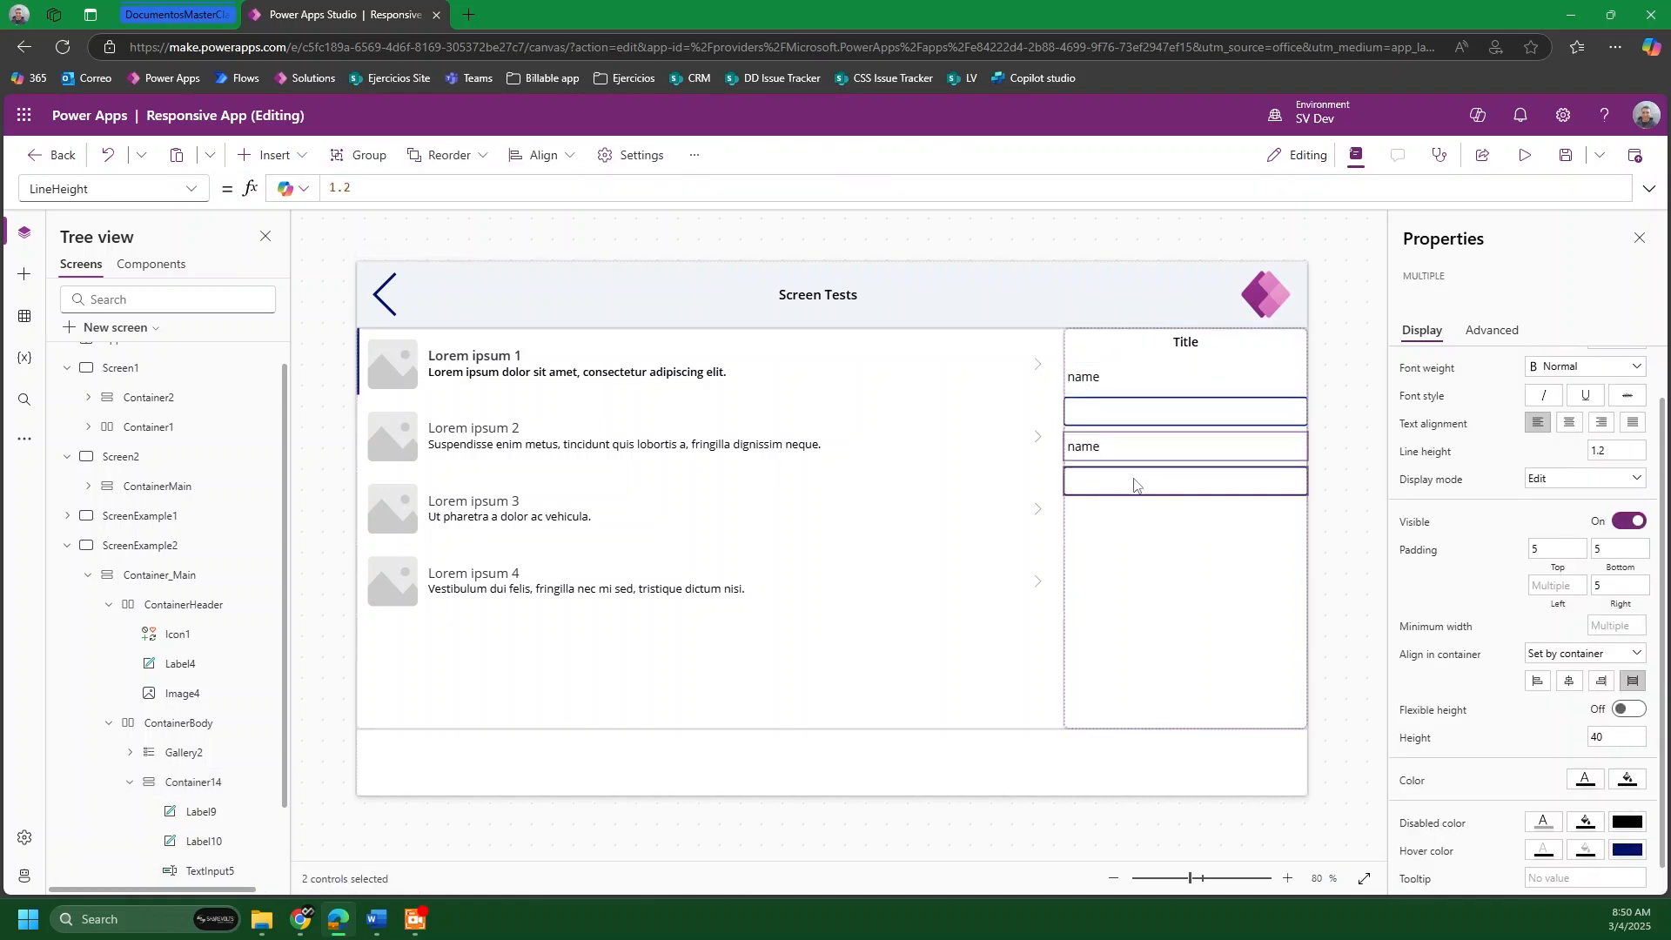
left_click(1331, 455)
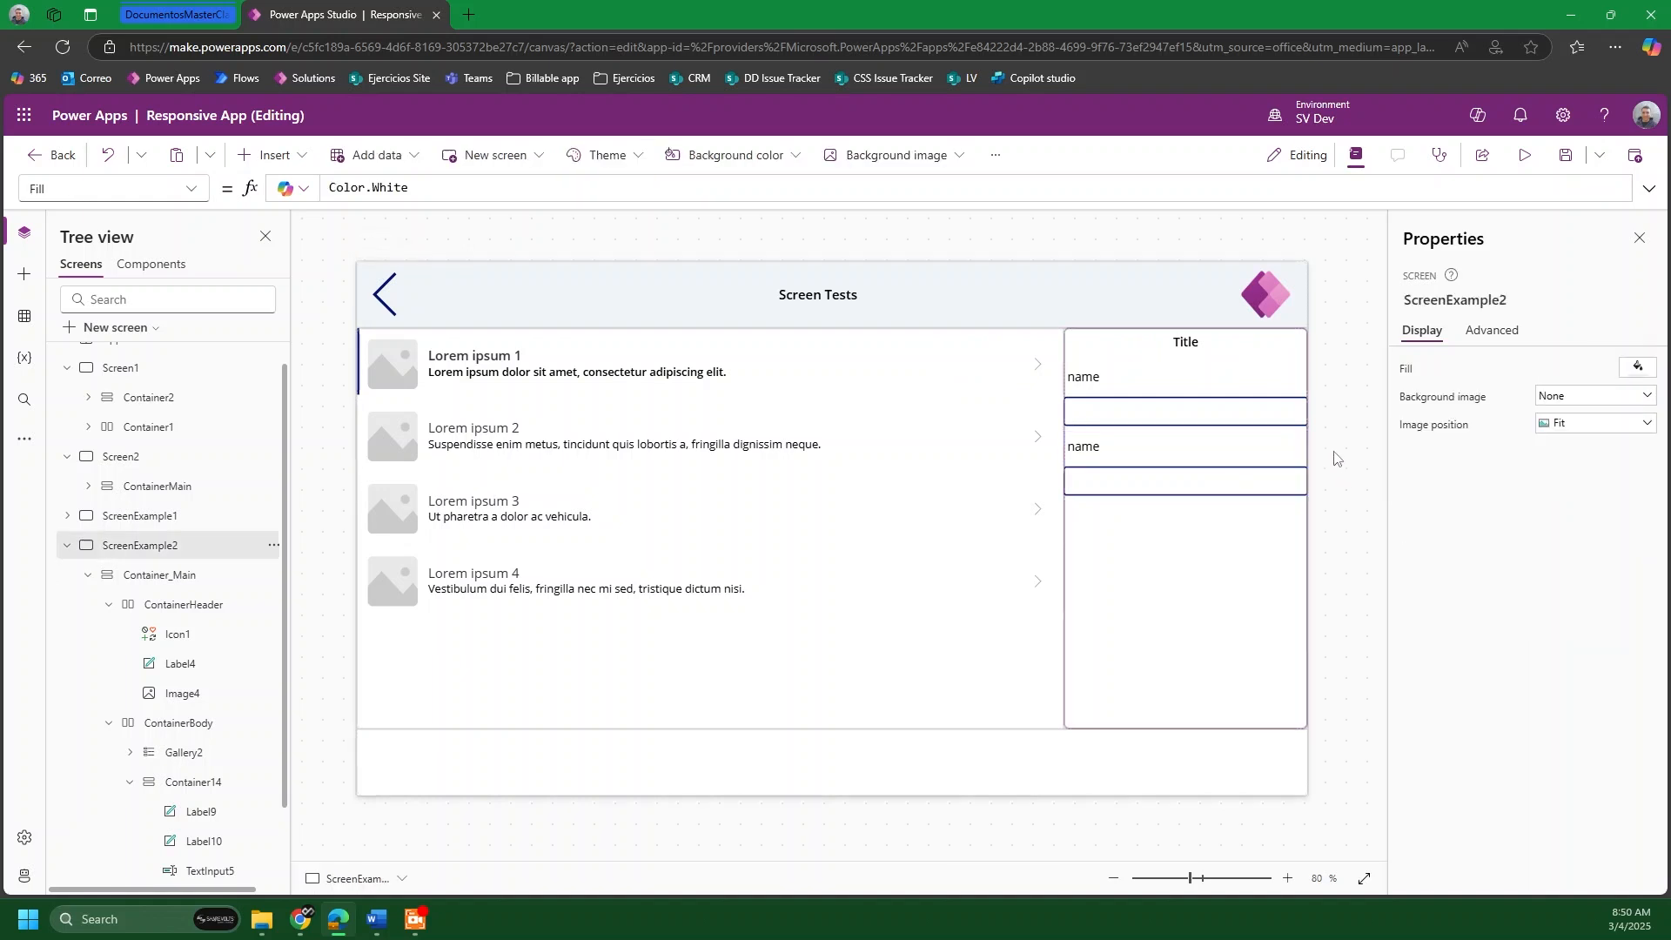
Step: Set the text of the duplicated name label to "email"
left_click(1241, 457)
left_click(1532, 372)
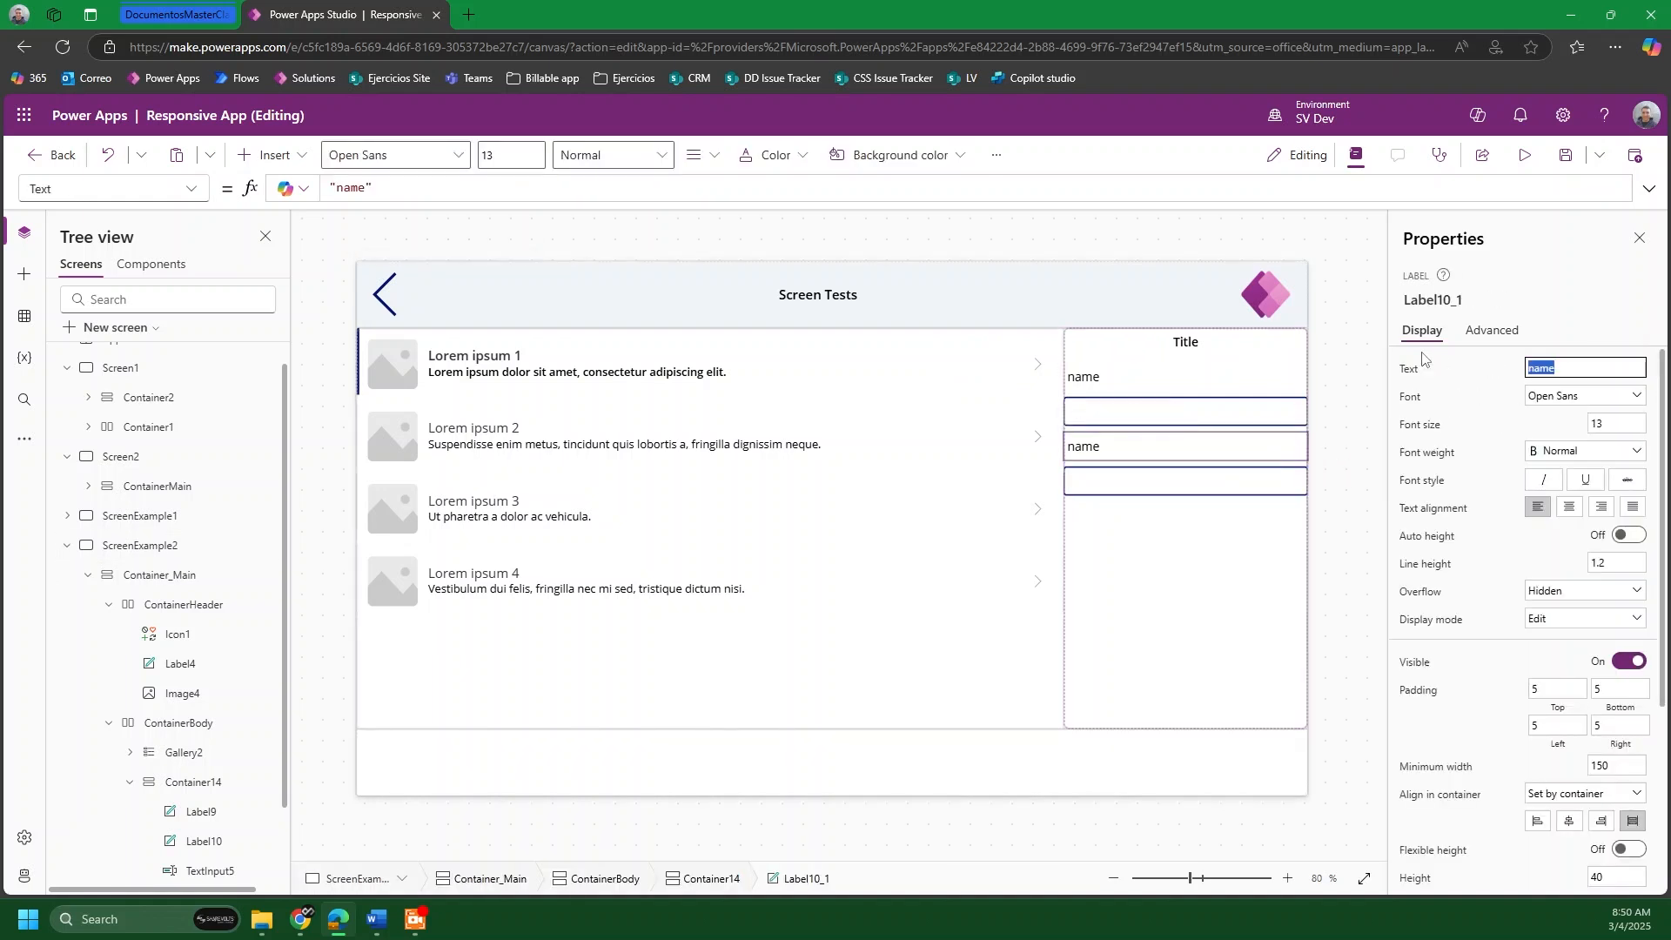
type("email")
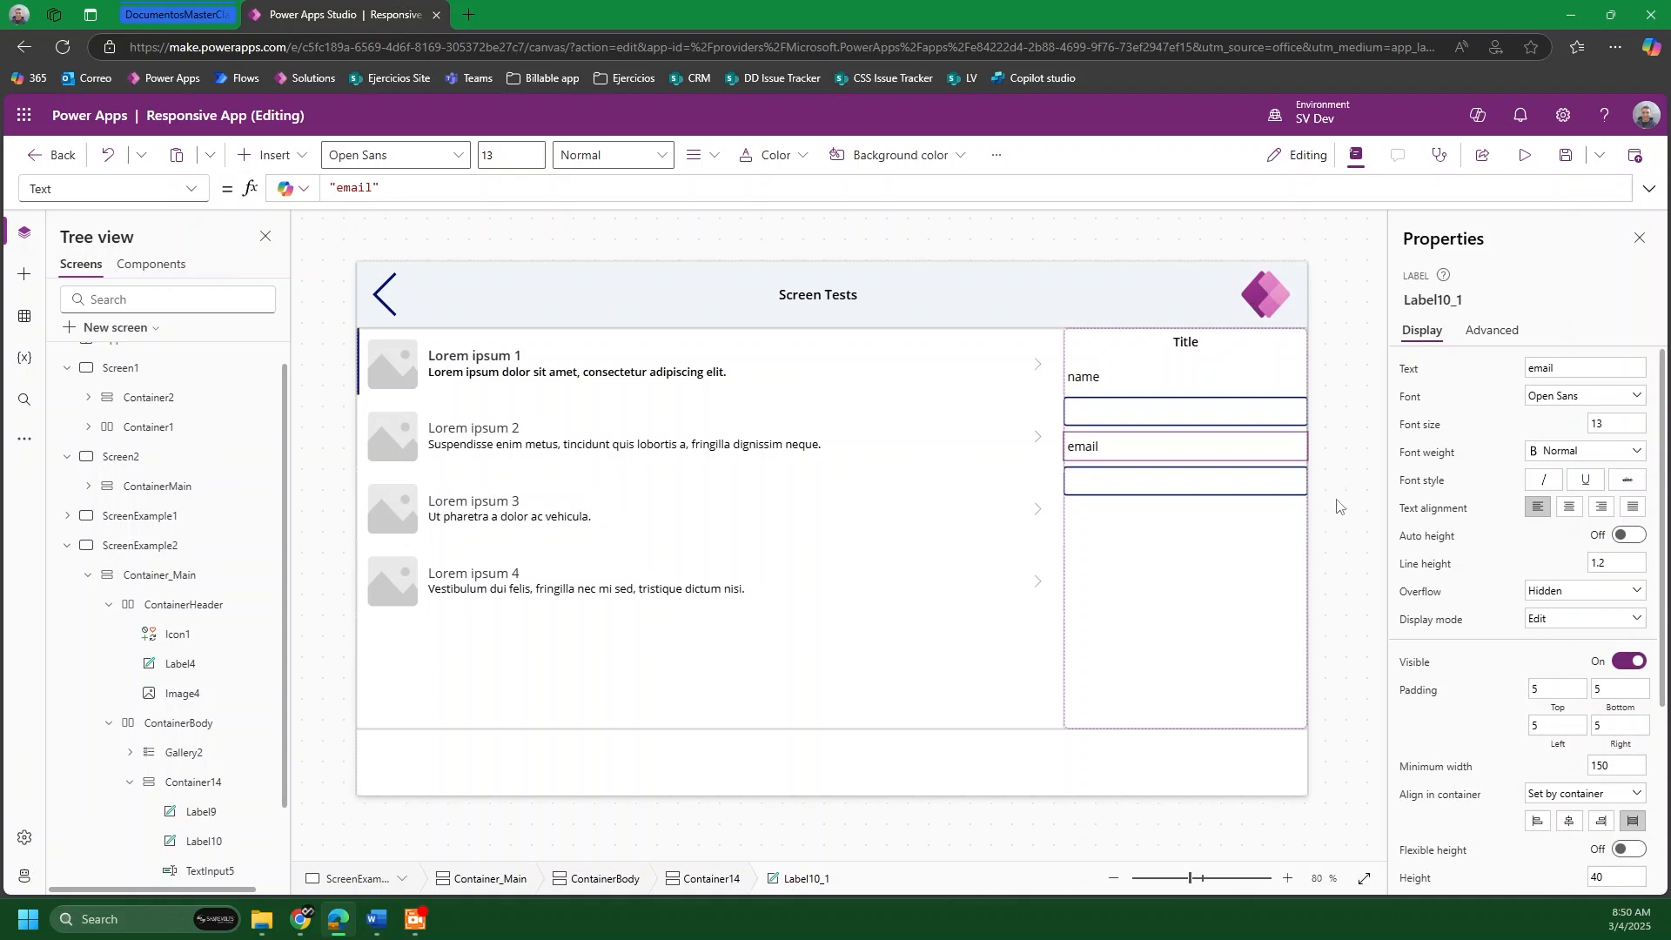
left_click(1334, 540)
left_click(1229, 611)
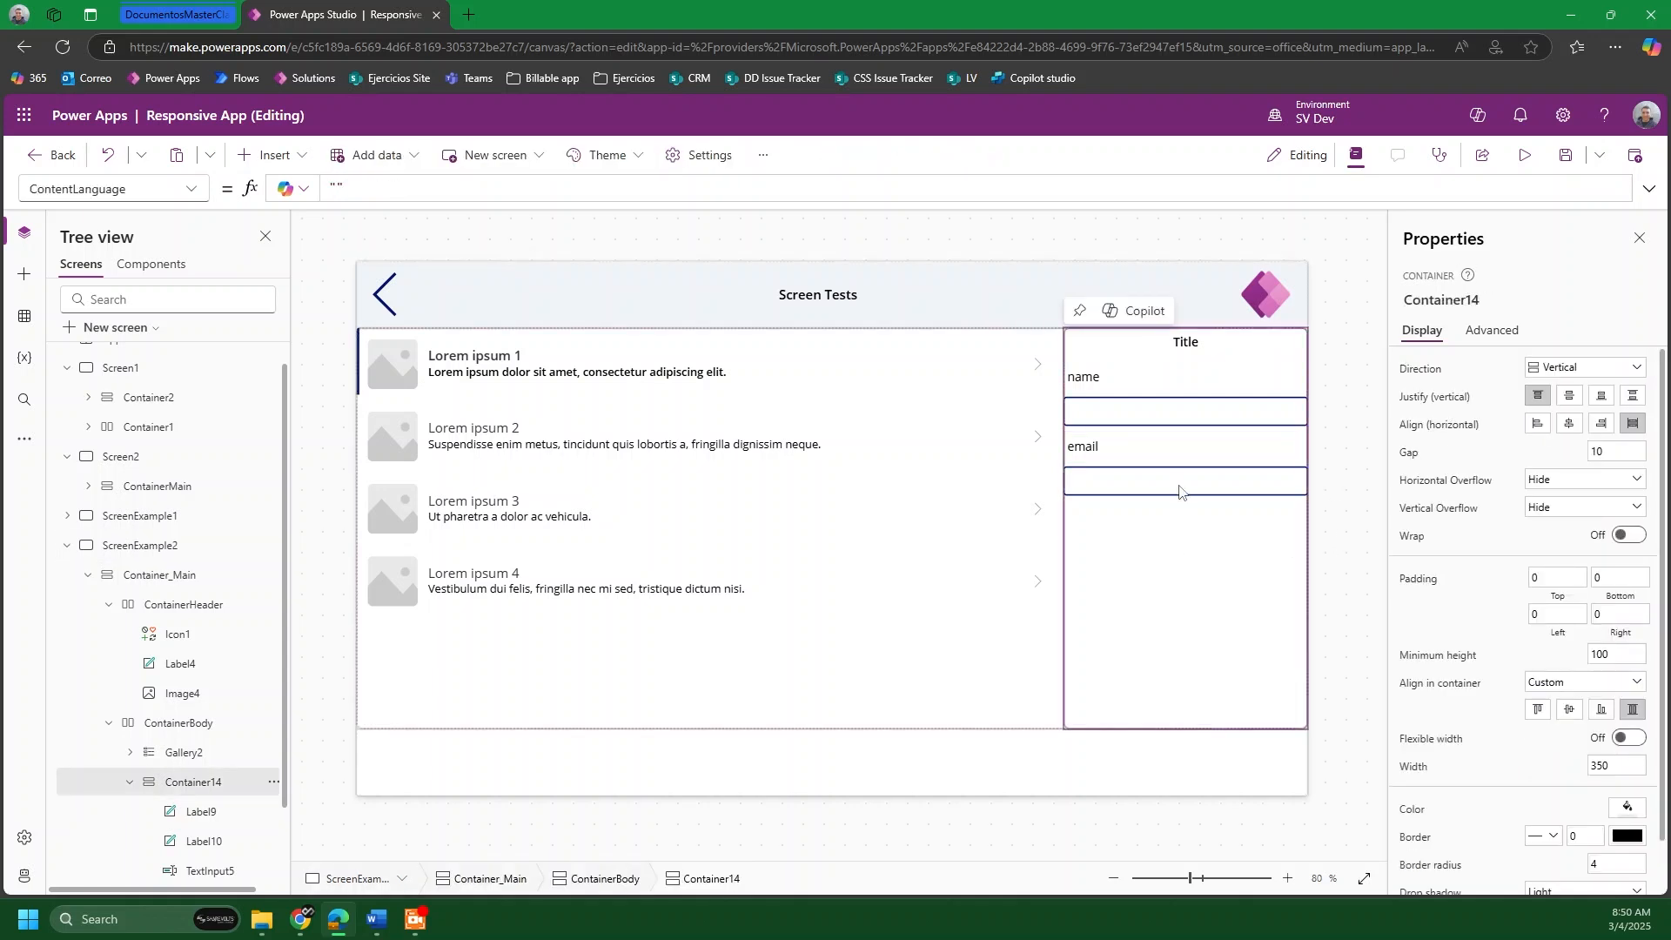
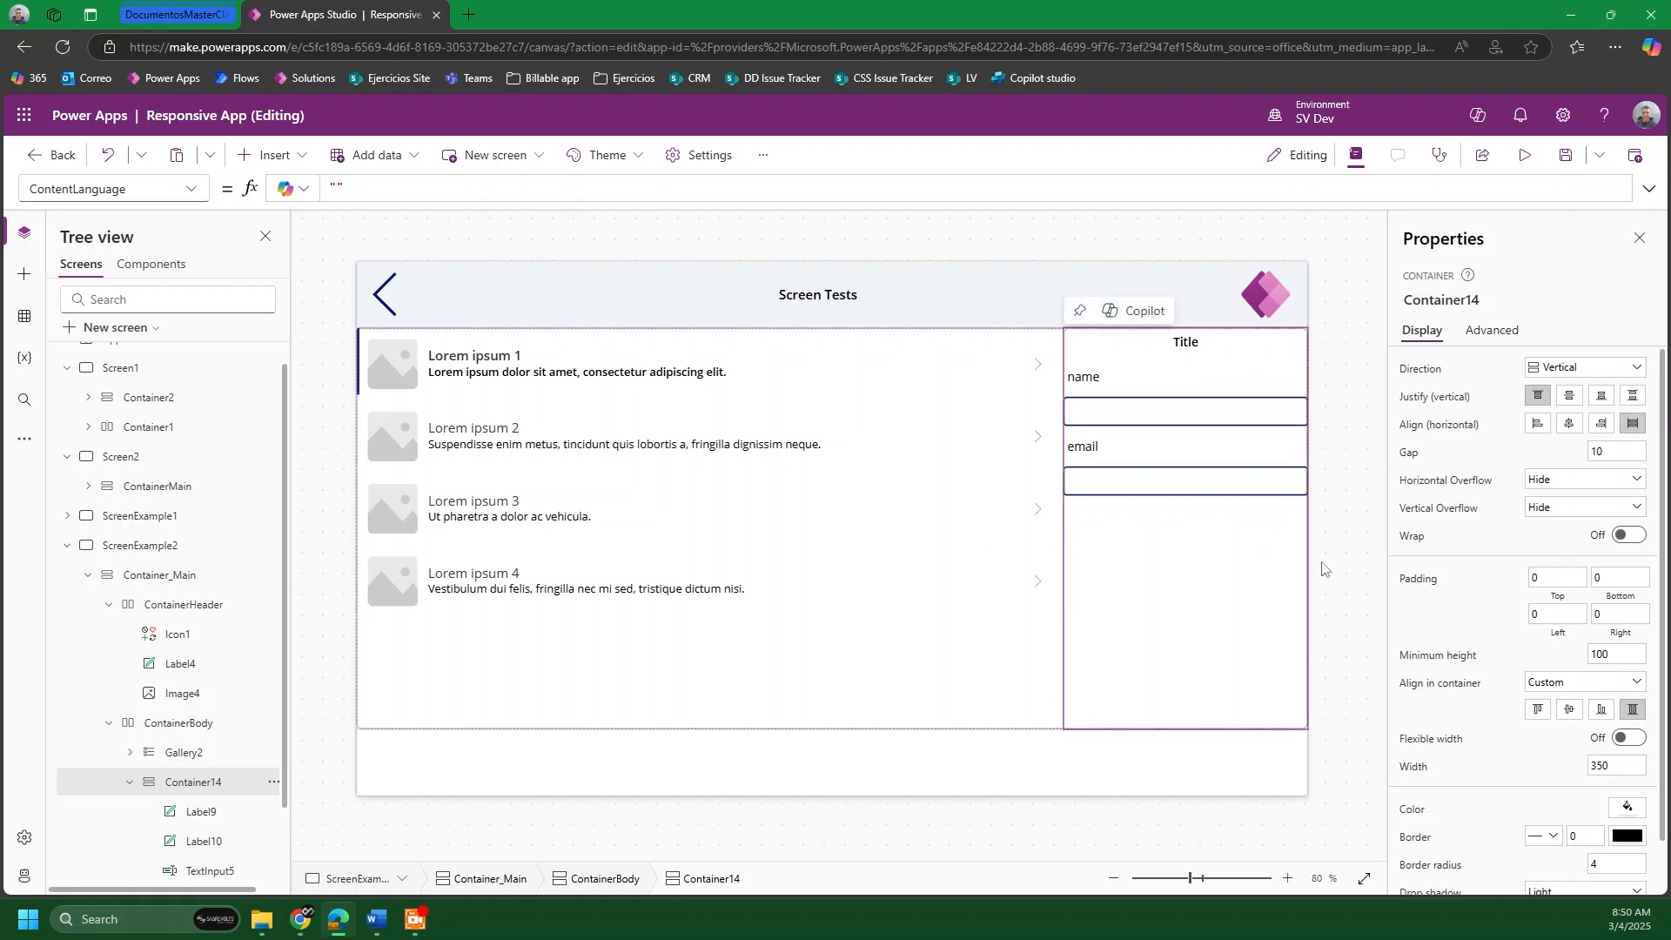
Step: Duplicate the email label together with its text input to add a third field pair in Container14
left_click(1125, 456)
left_click(1115, 488, "shift")
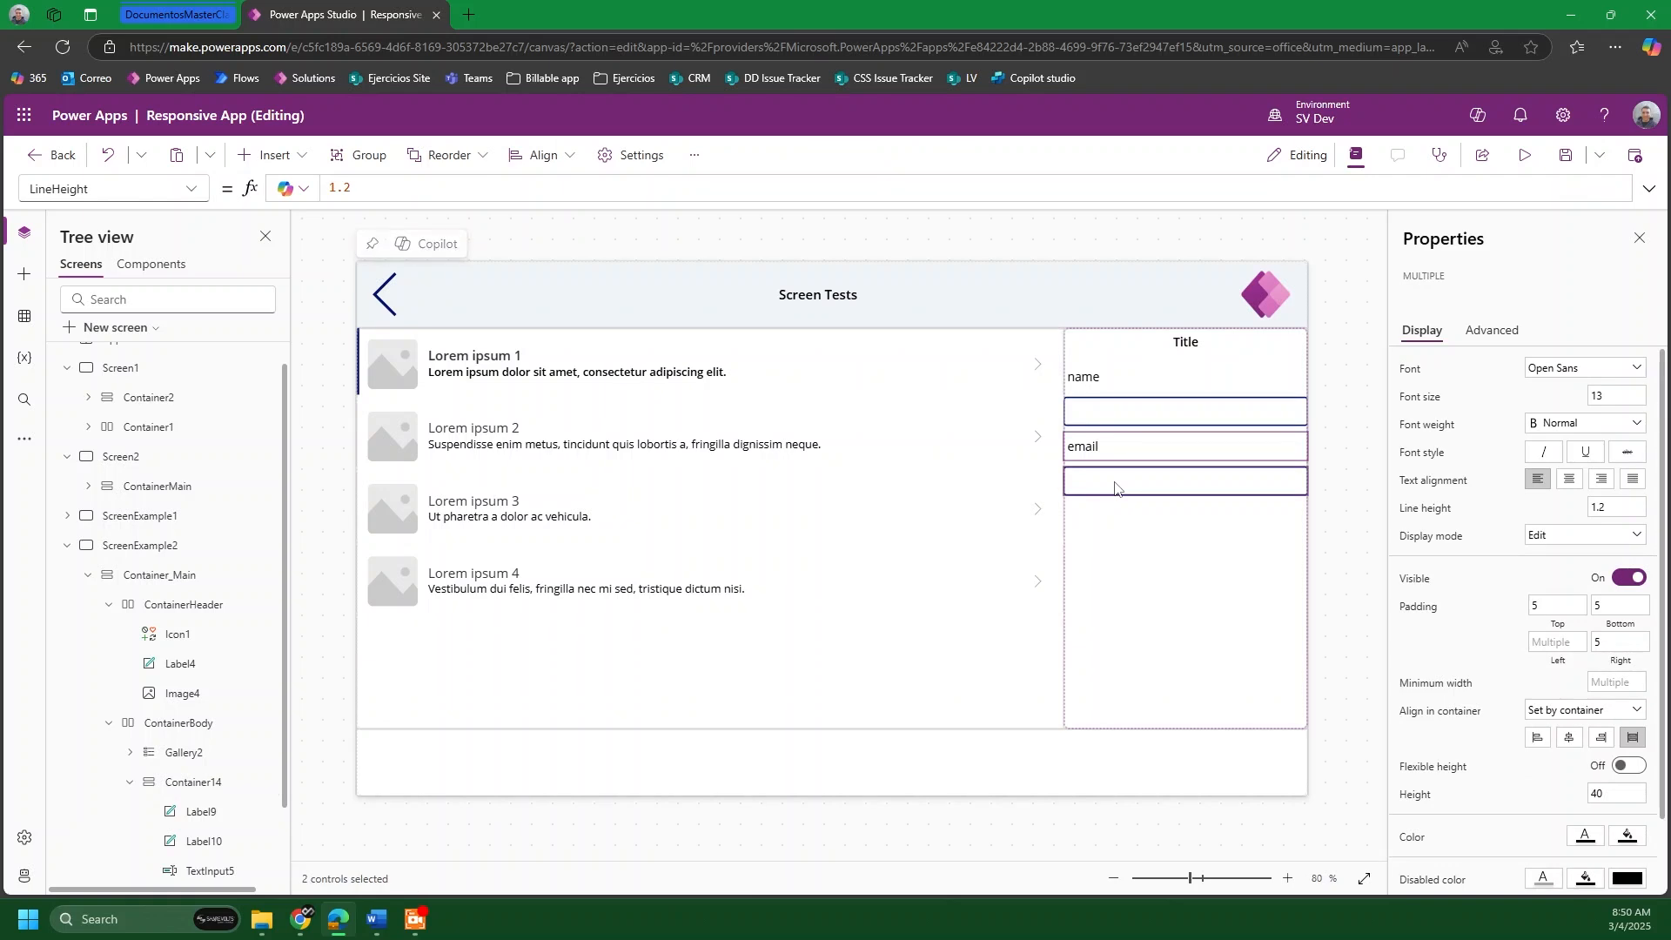
key("ctrl+c")
key("ctrl+v")
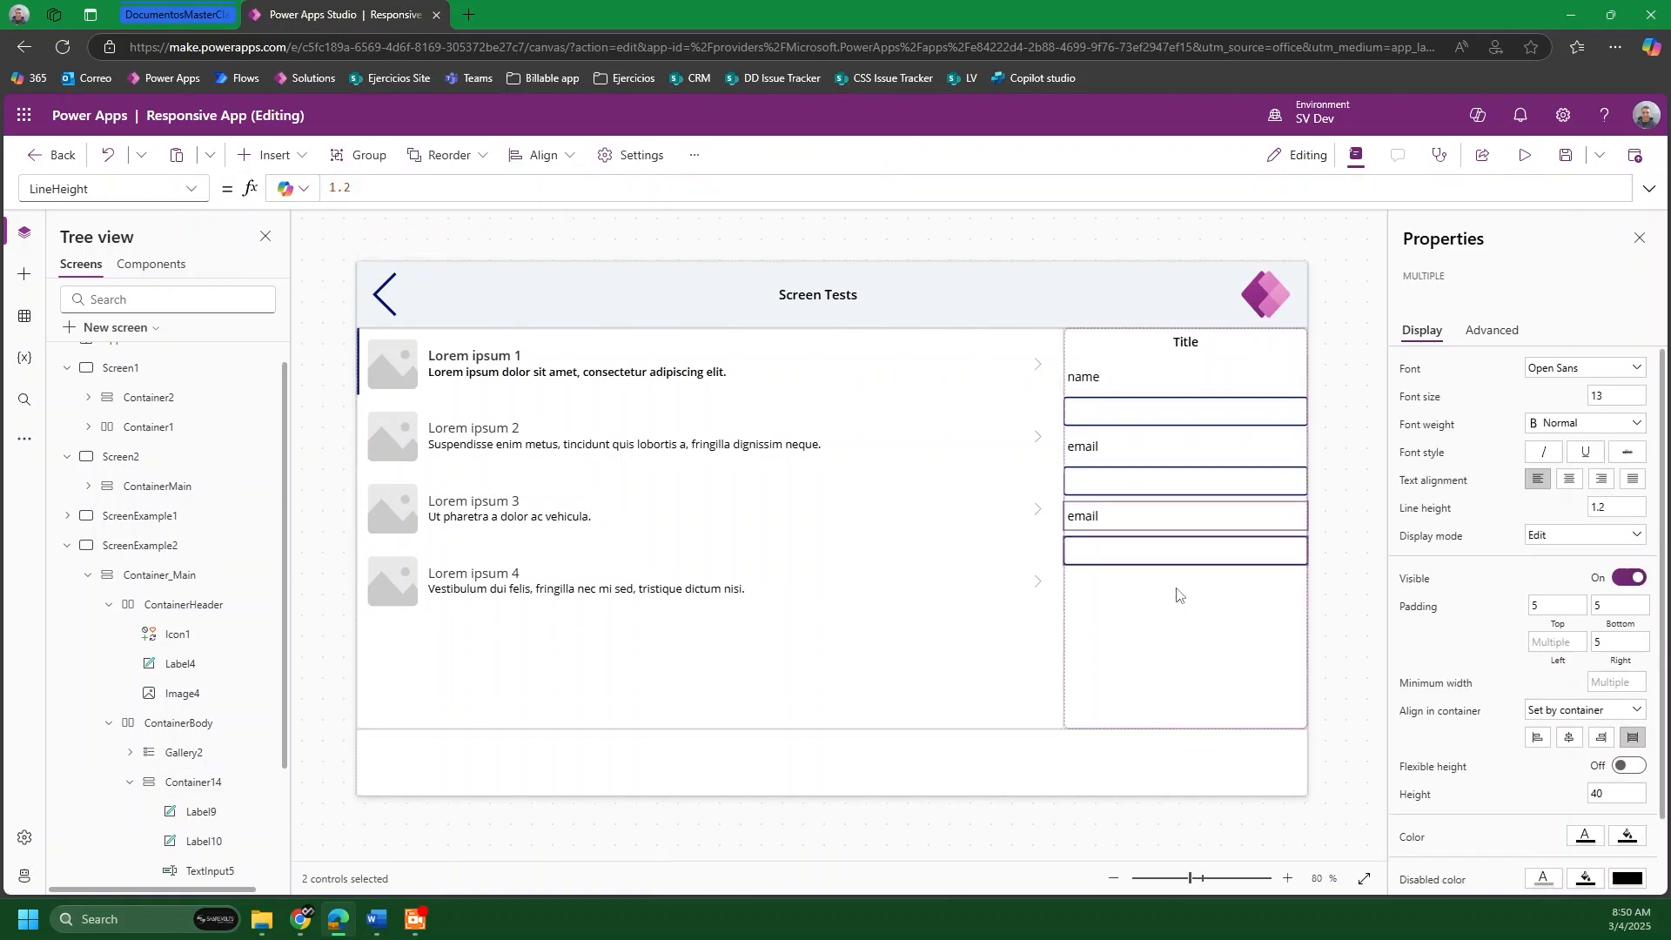
left_click(1098, 383)
left_click(1097, 412, "shift")
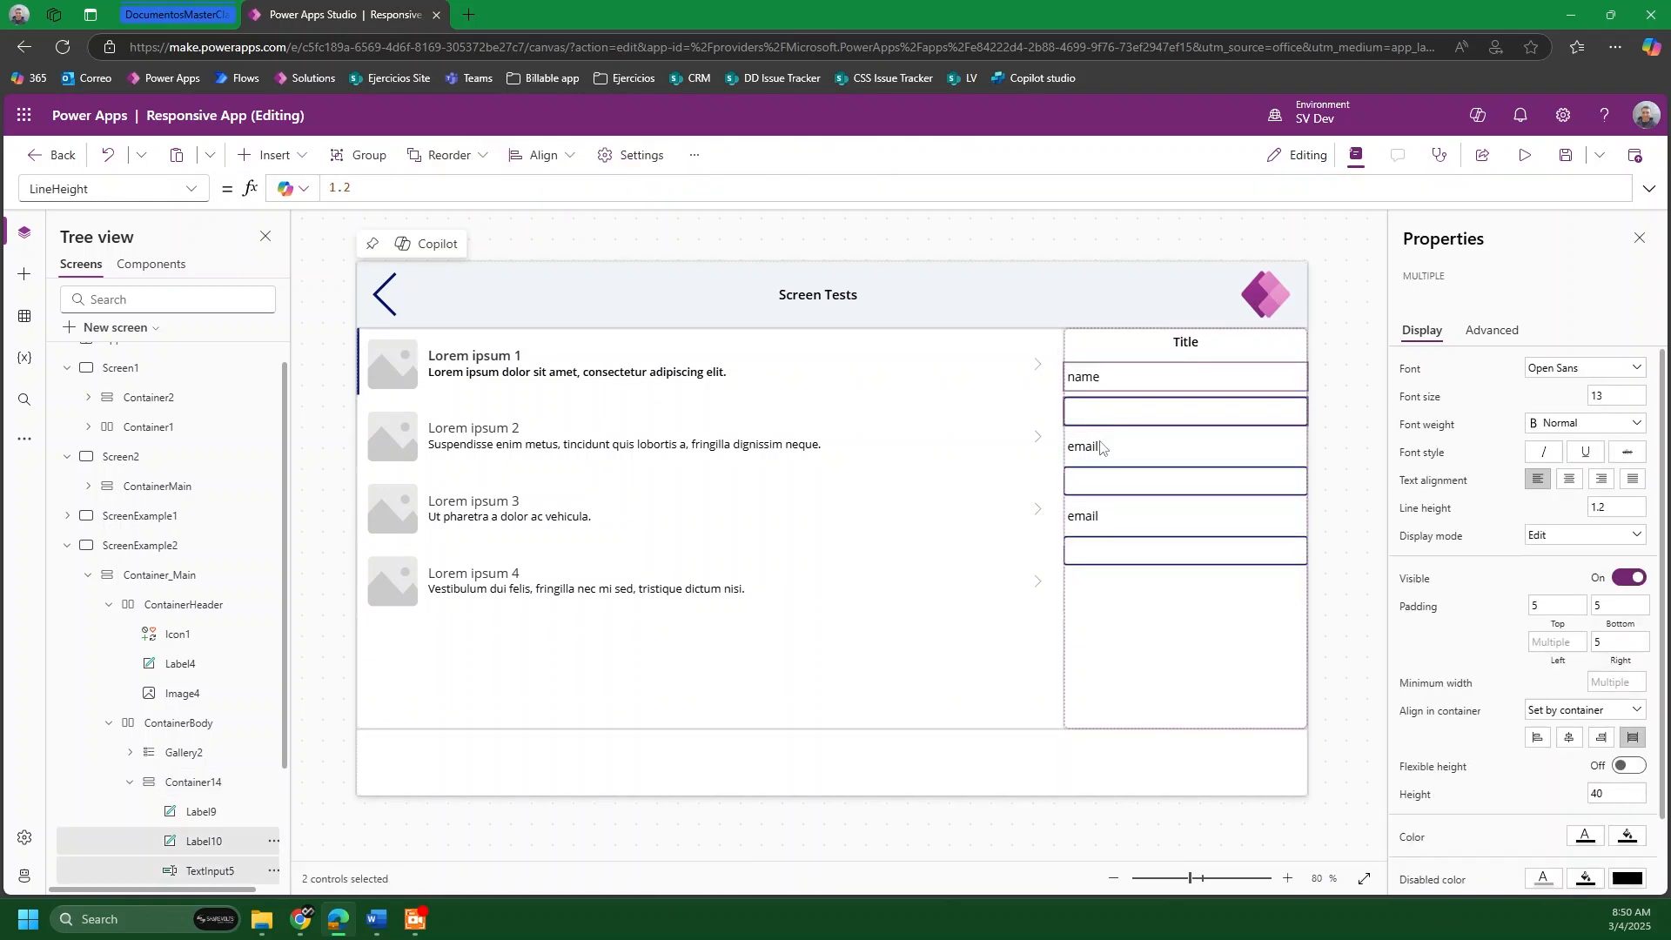
left_click(1103, 452, "shift")
left_click(1111, 483, "shift")
left_click(1113, 522, "shift")
left_click(1116, 560, "shift")
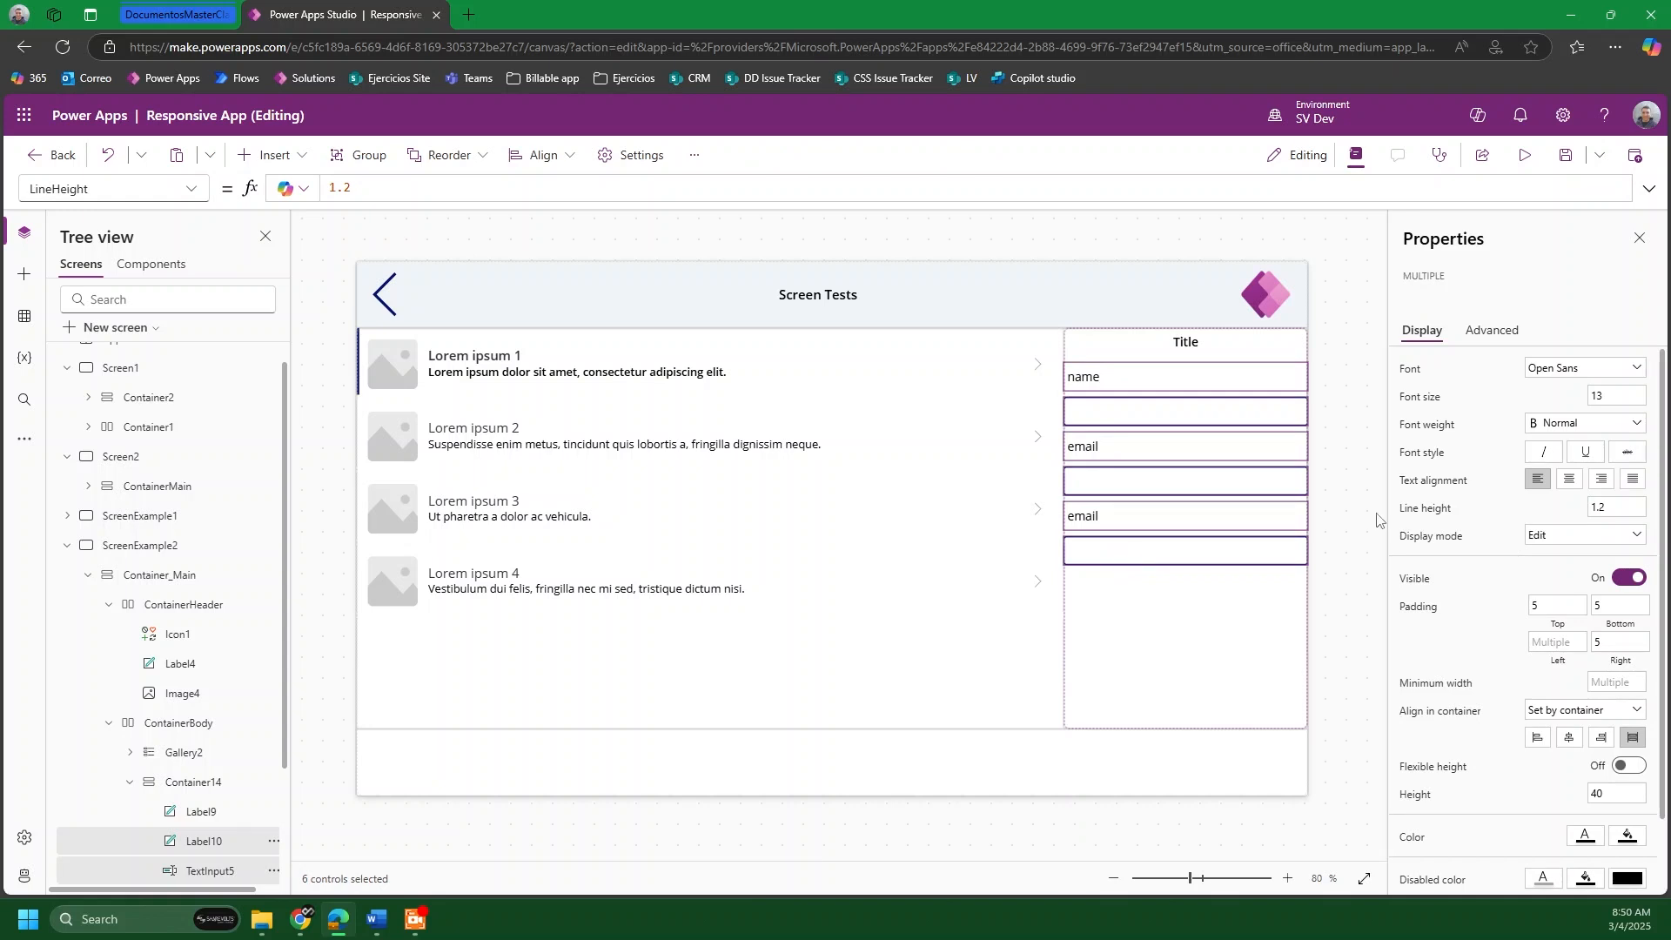
left_click(1347, 529)
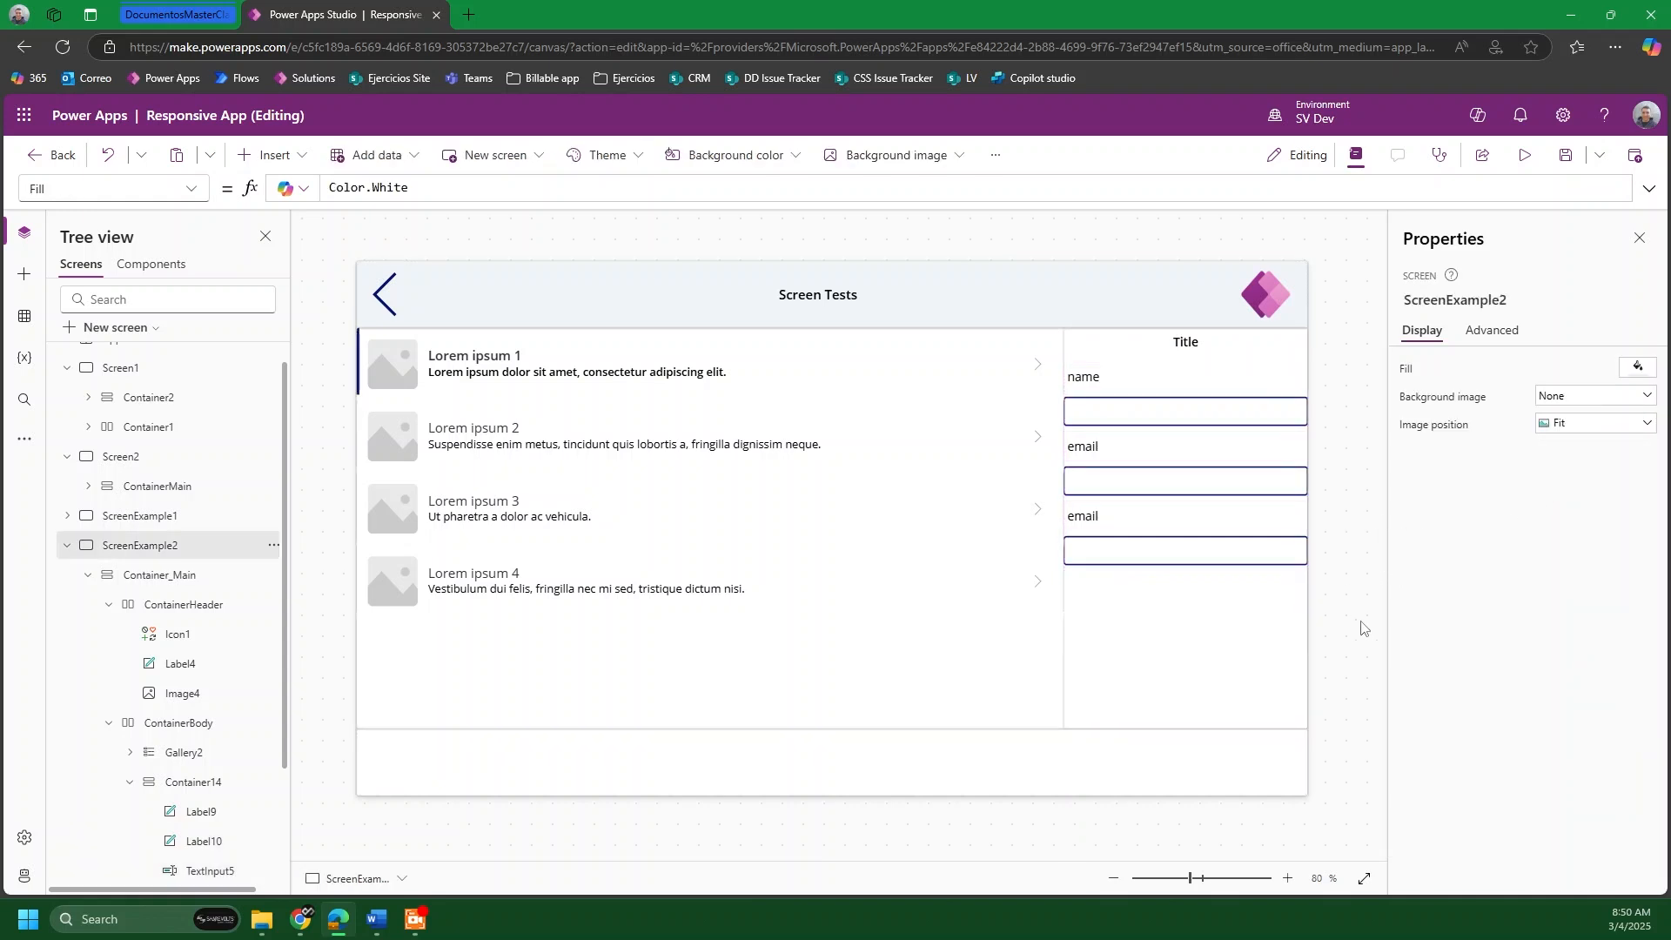
Step: Insert a button into Container14 below the last text input
left_click(1210, 666)
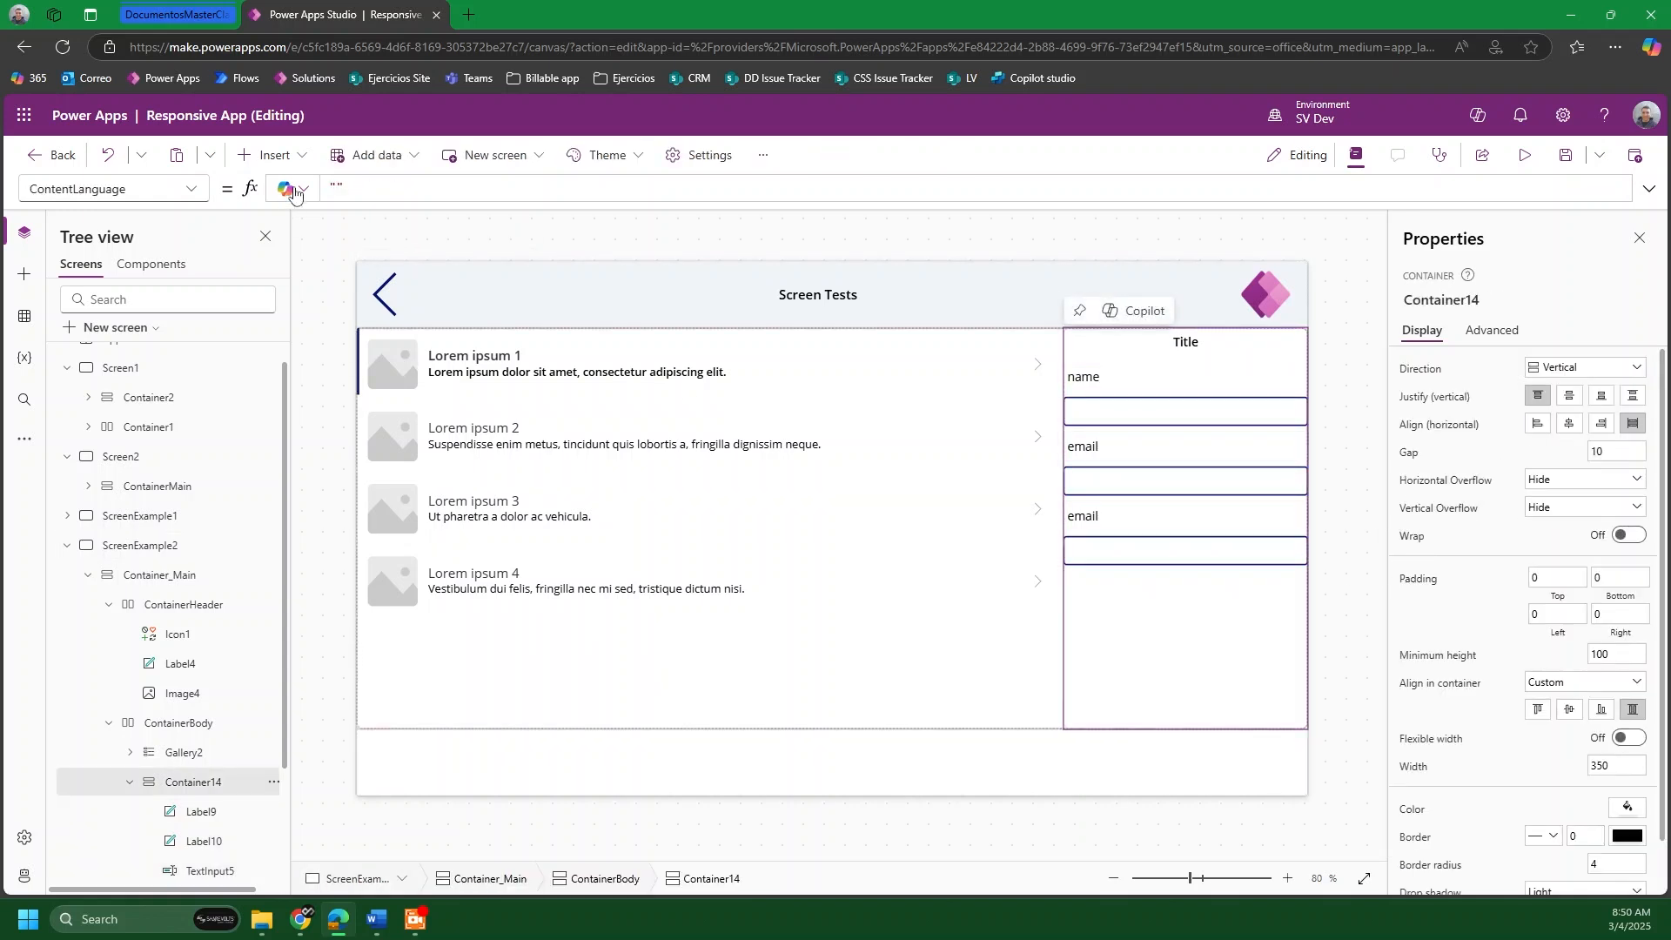
left_click(275, 155)
type("but")
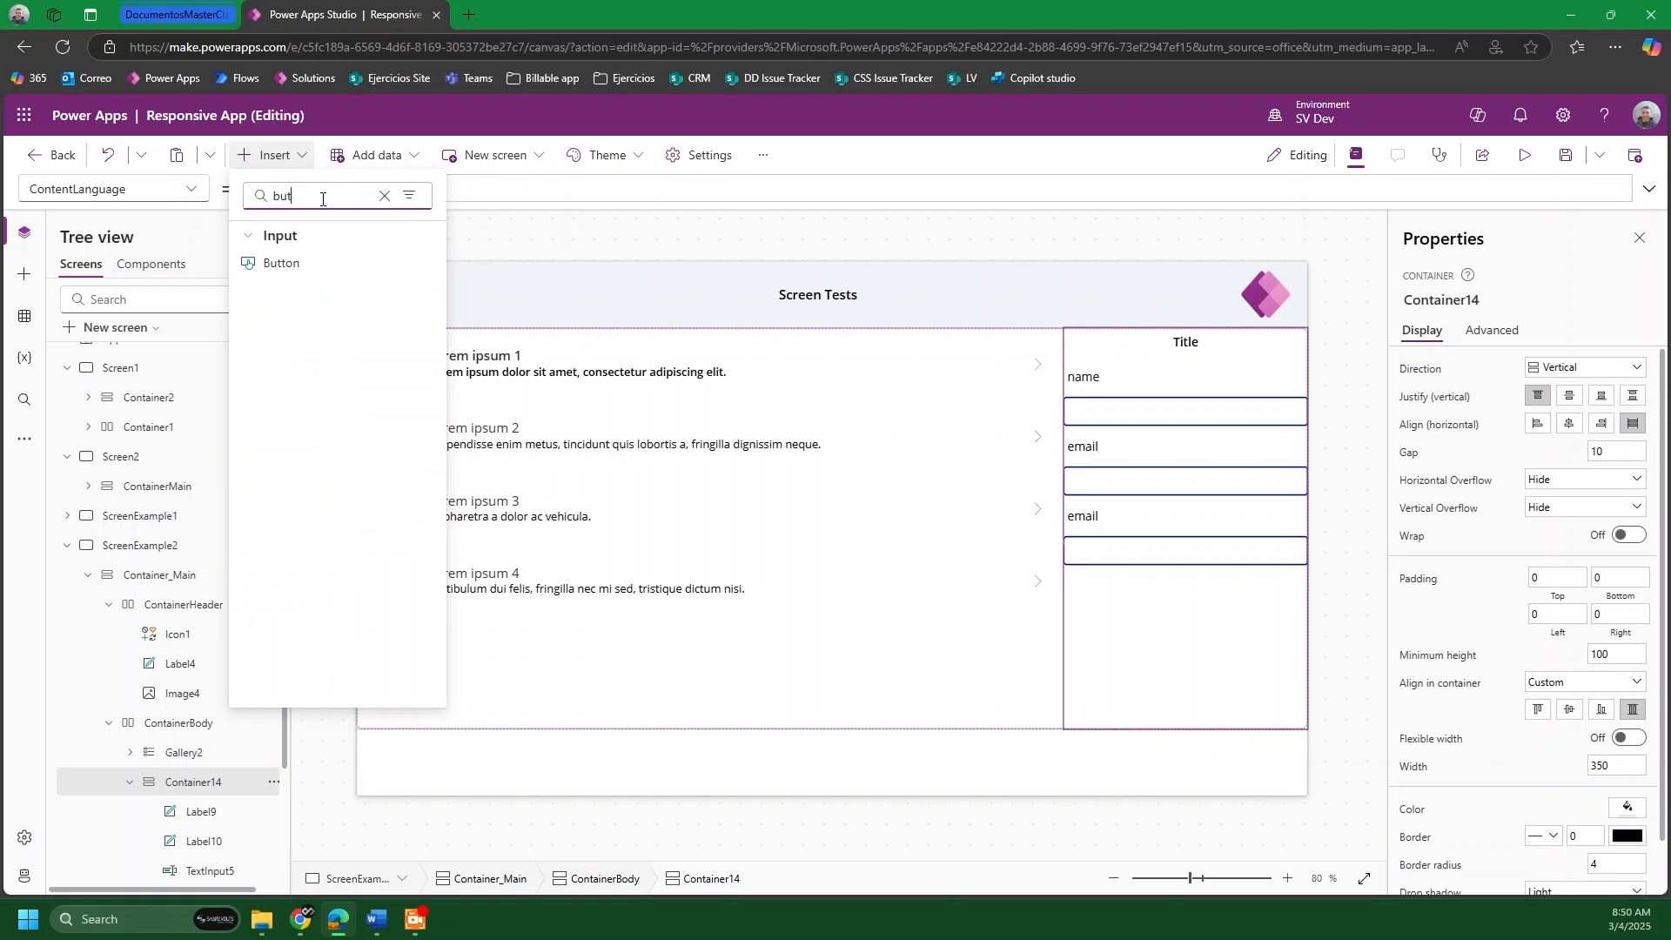
left_click(328, 267)
left_click(1304, 684)
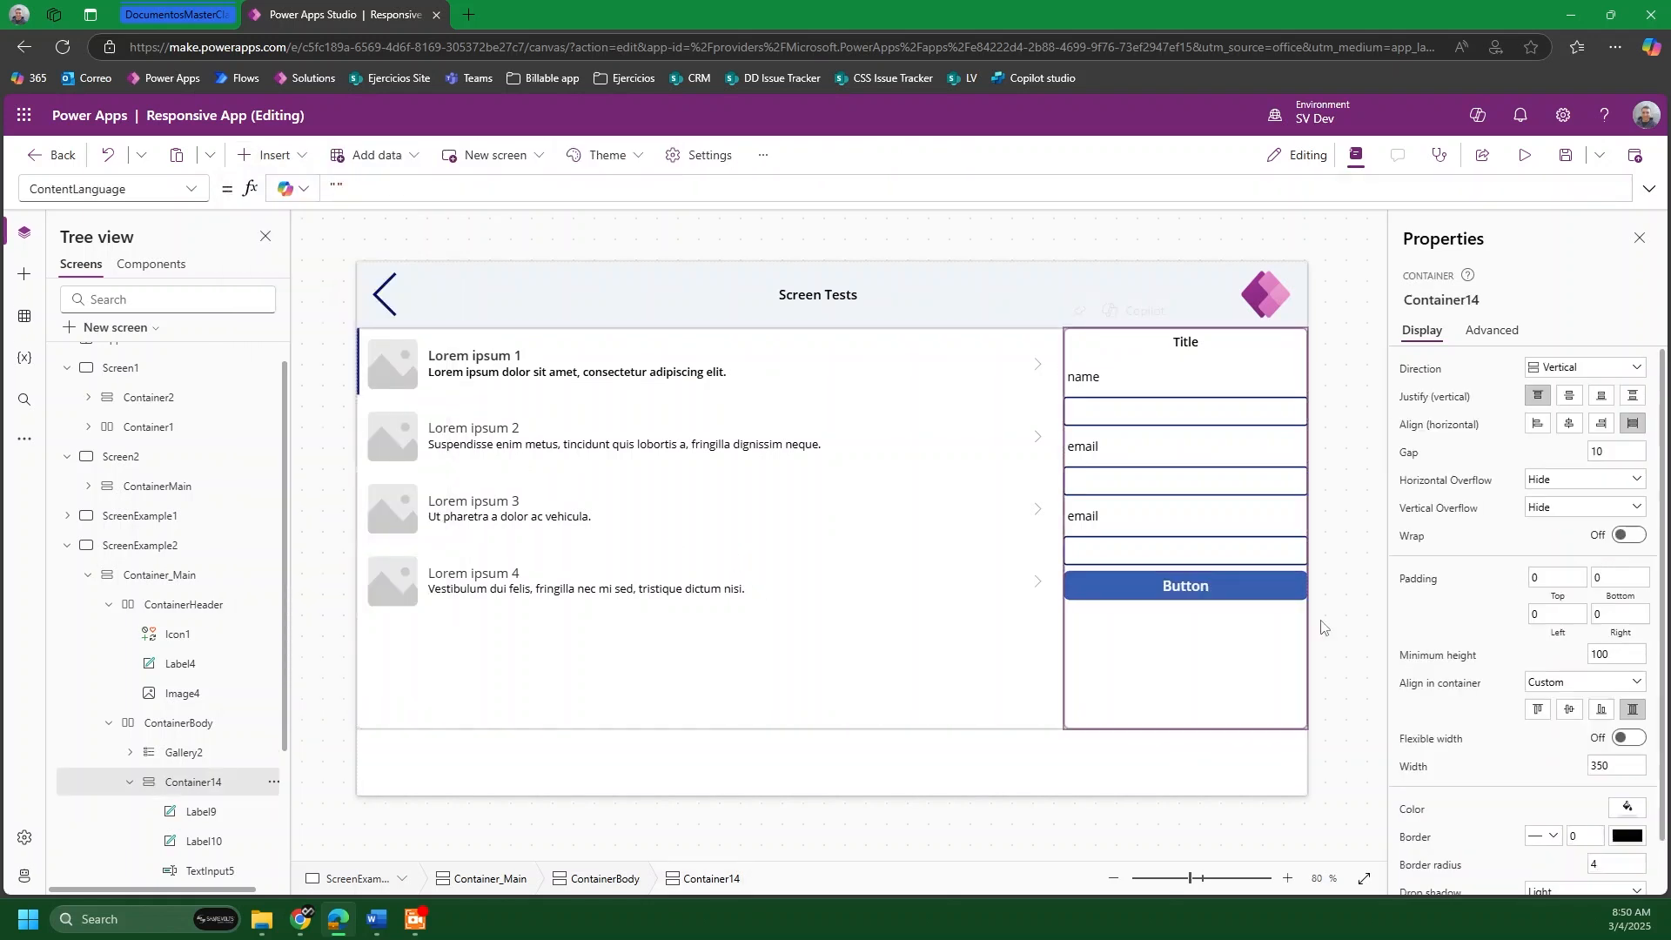
Step: Set the new button's text to "Submit"
left_click(1269, 586)
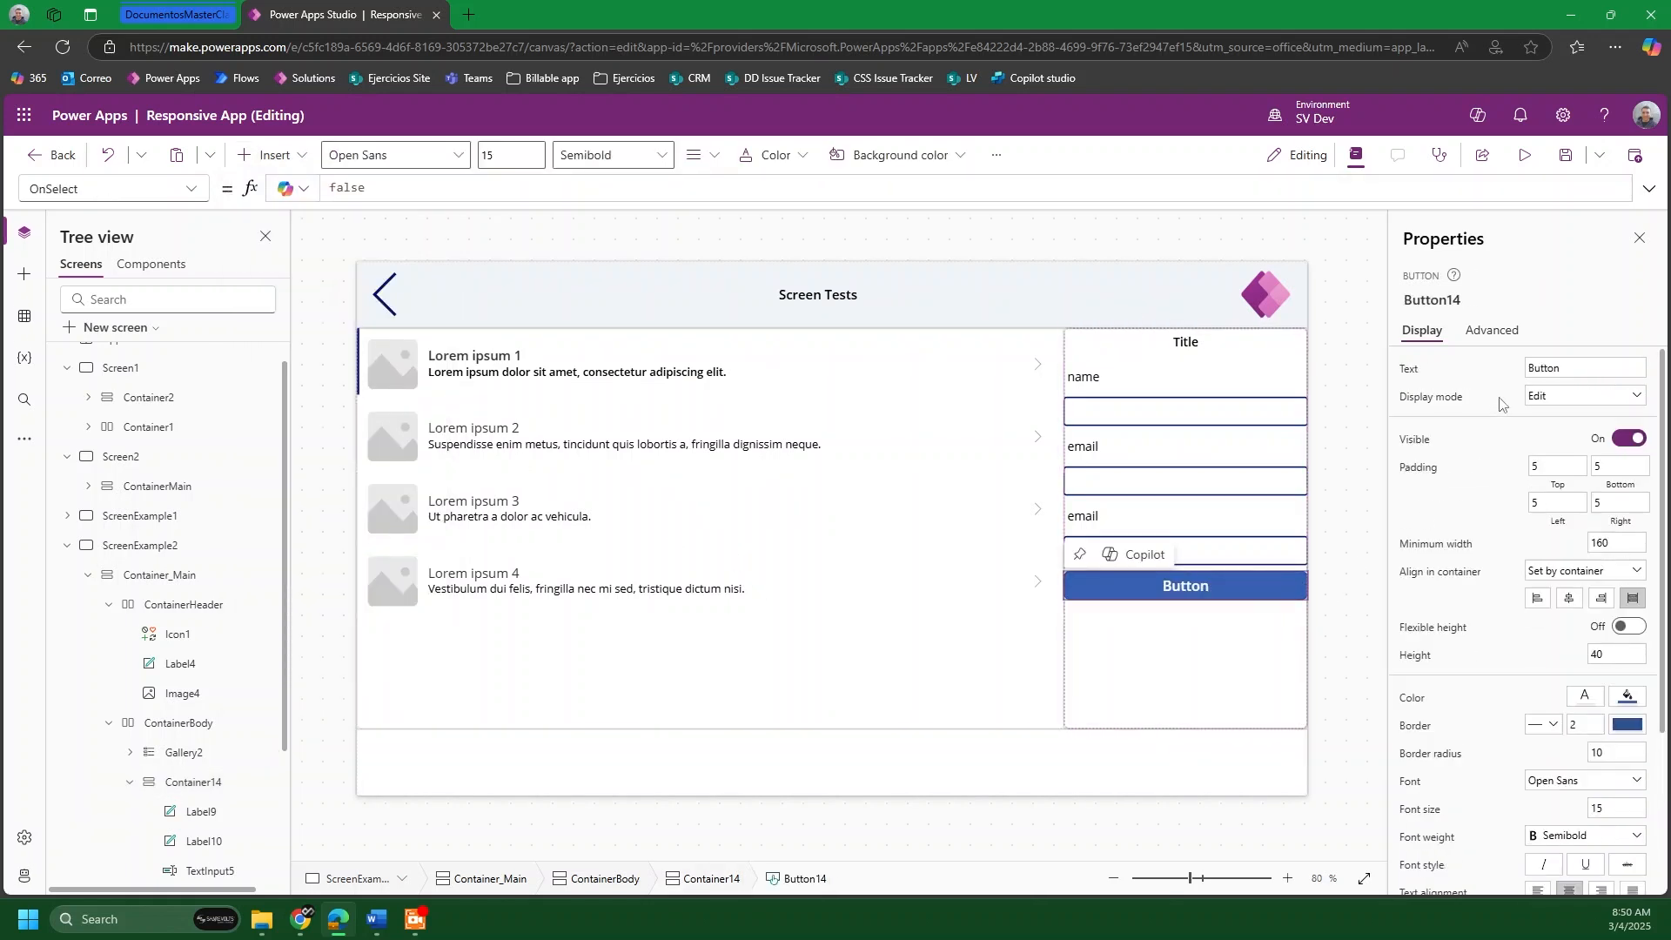
left_click(1534, 368)
key("ctrl+a")
type("S")
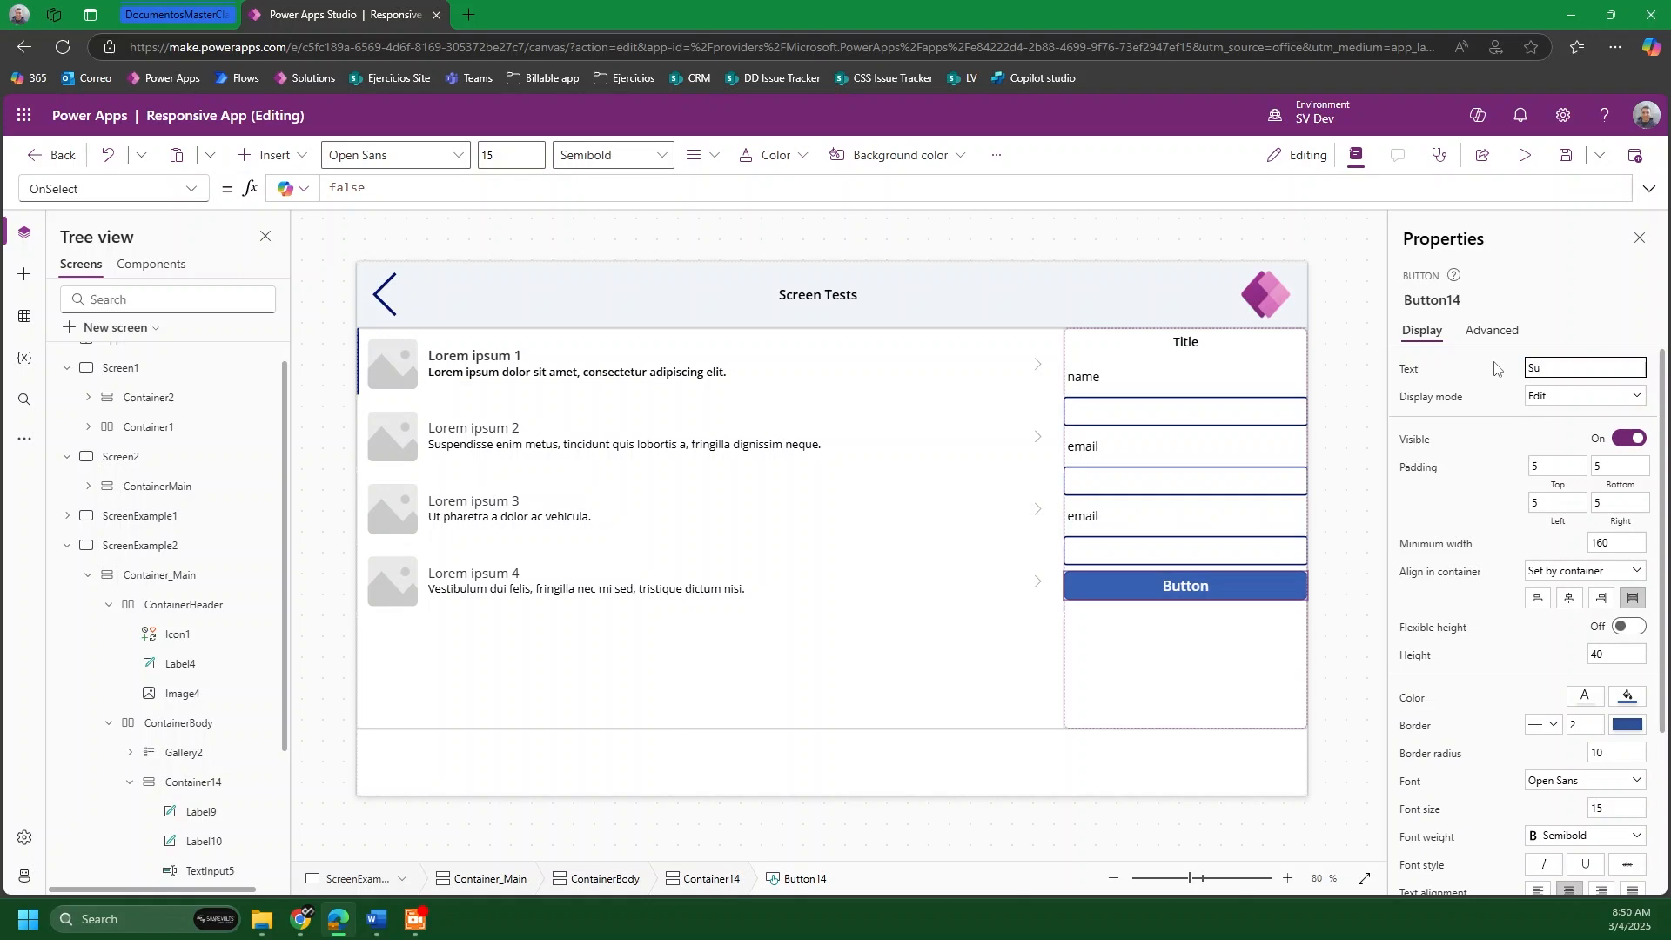
left_click(1363, 398)
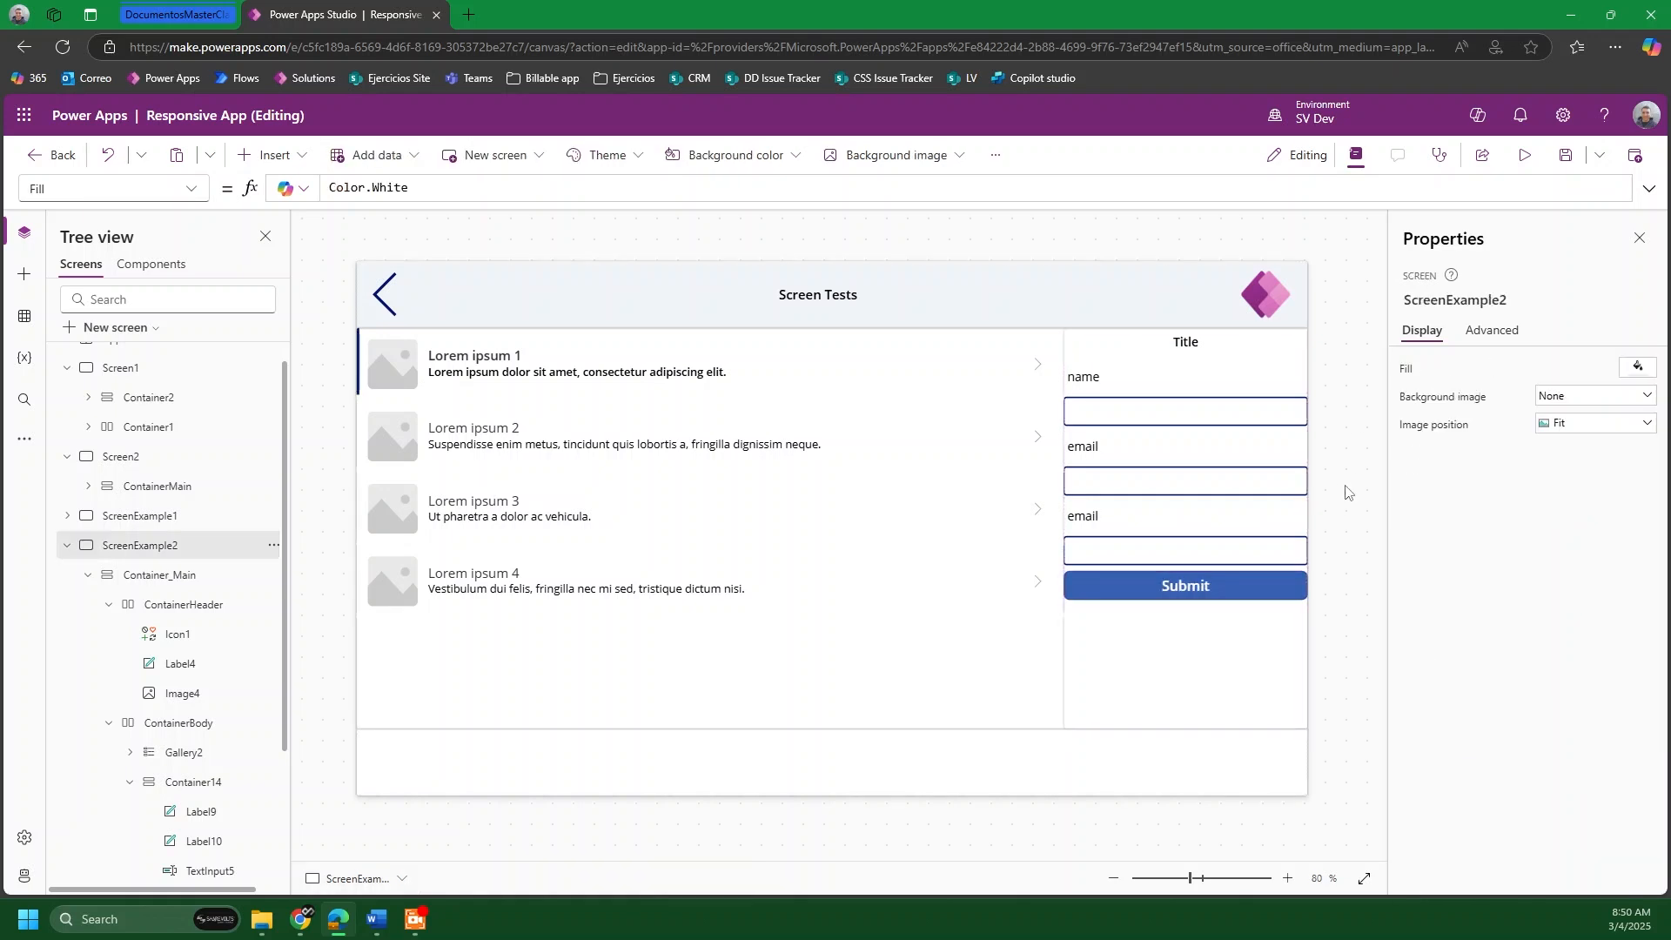
left_click(1250, 667)
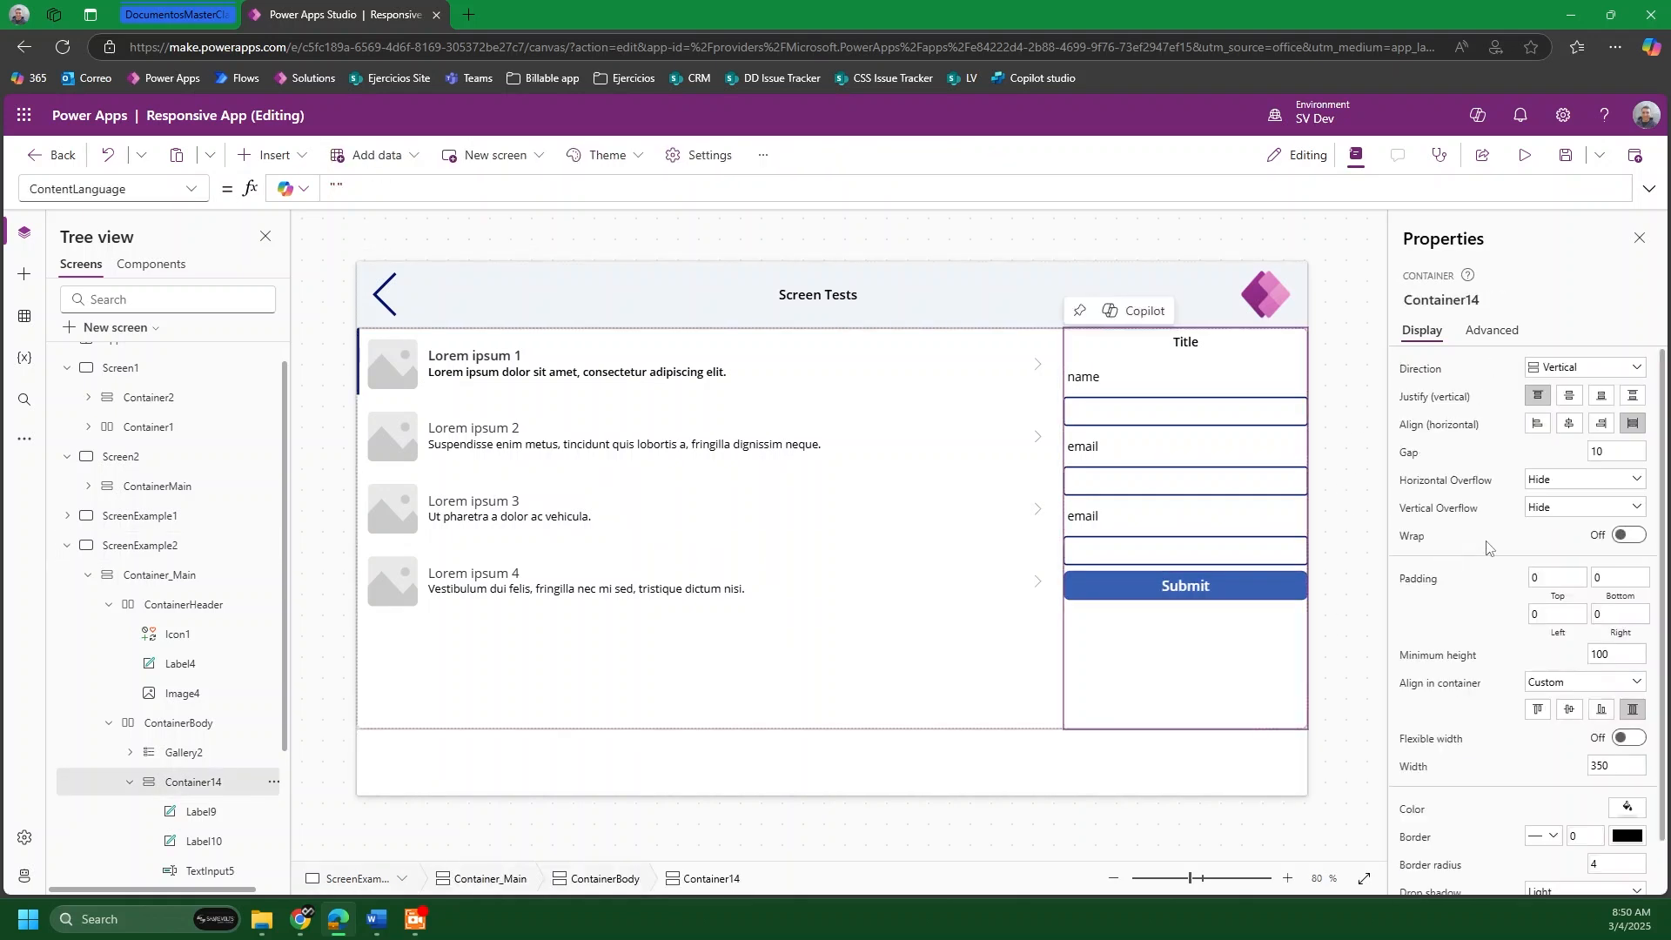
scroll(1487, 557, "down", 1)
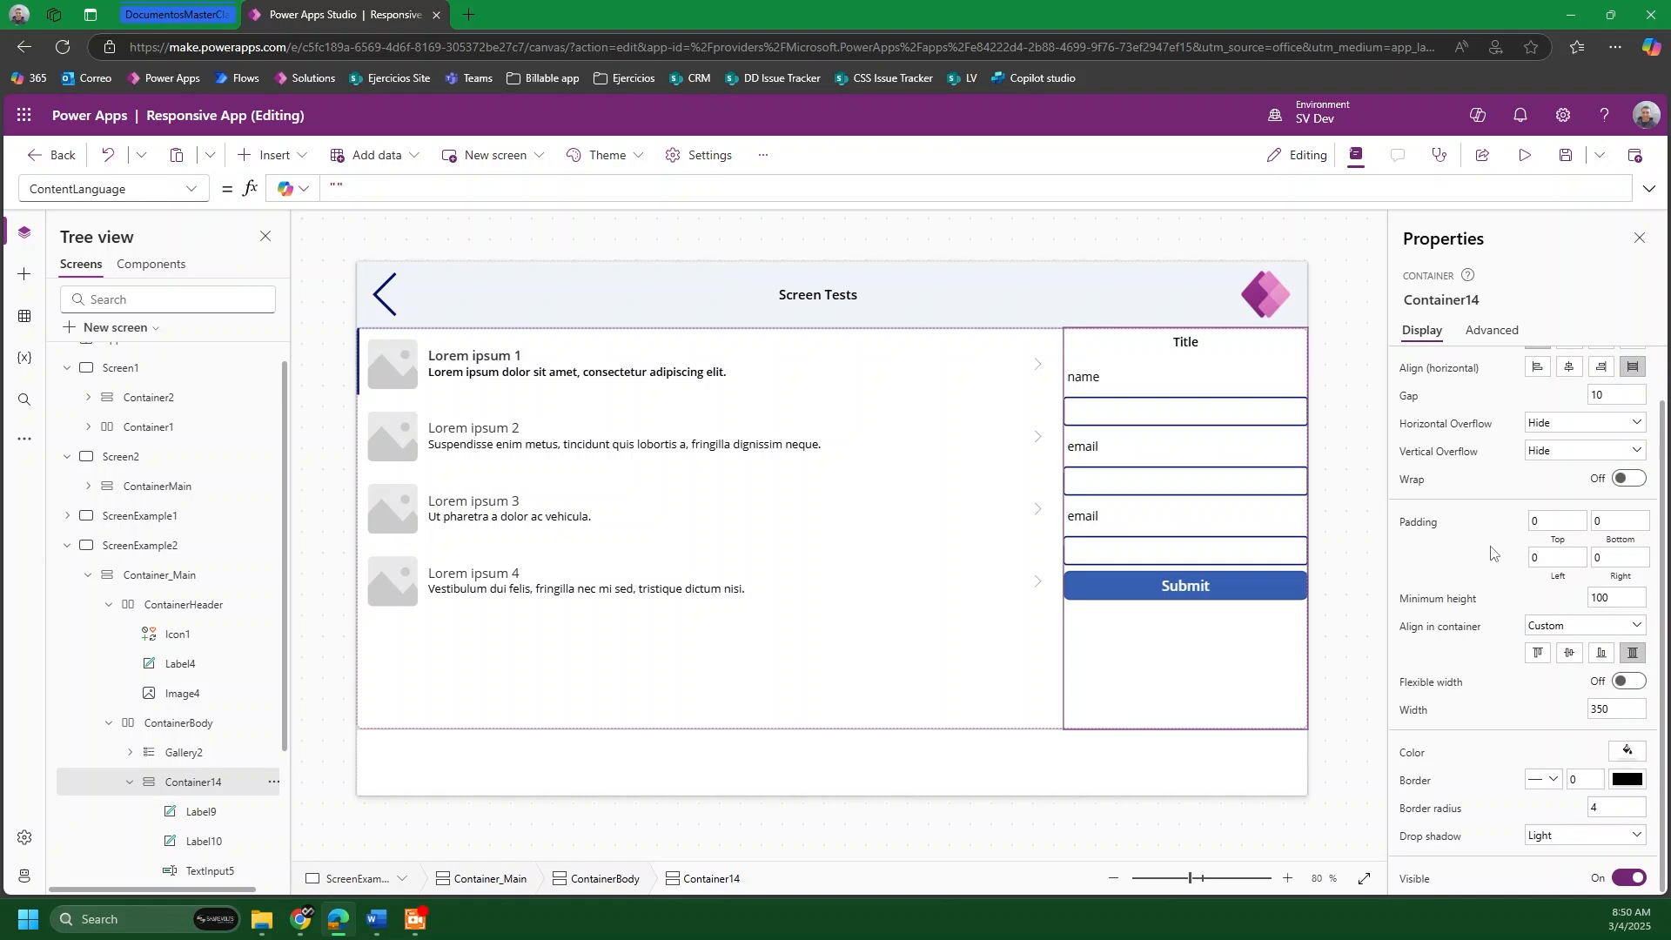
scroll(1491, 575, "up", 1)
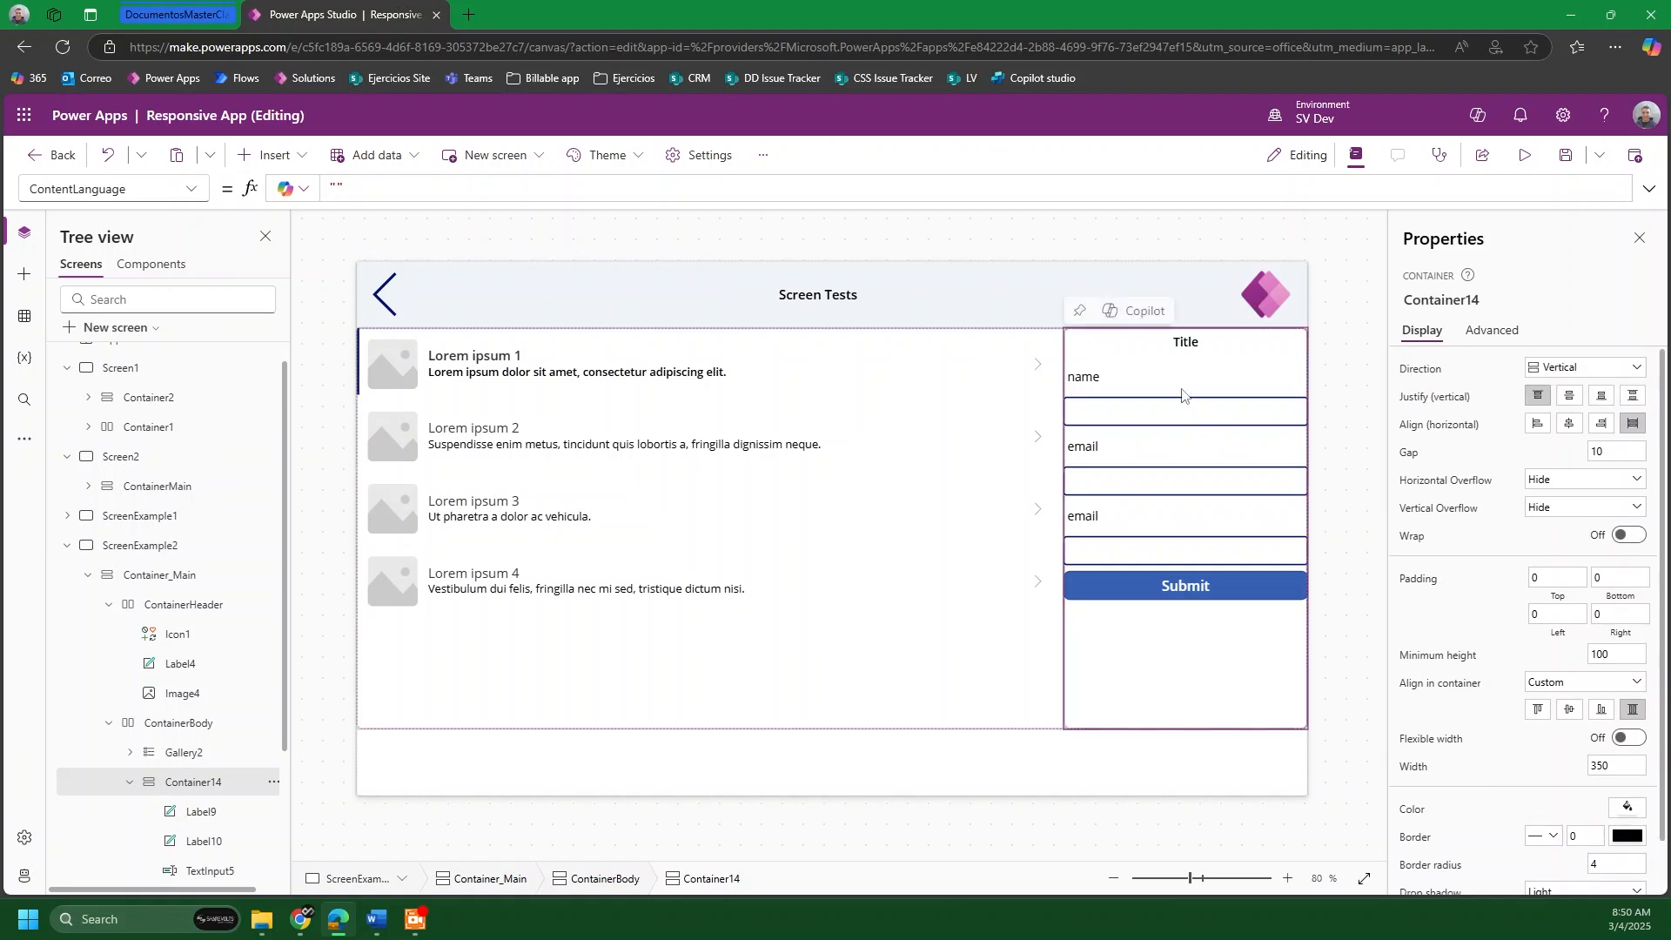
Step: Try a right padding of 50 on the form's three labels, three text inputs and Submit button together
left_click(1111, 374)
left_click(1118, 411, "shift")
left_click(1118, 448, "shift")
left_click(1115, 483, "shift")
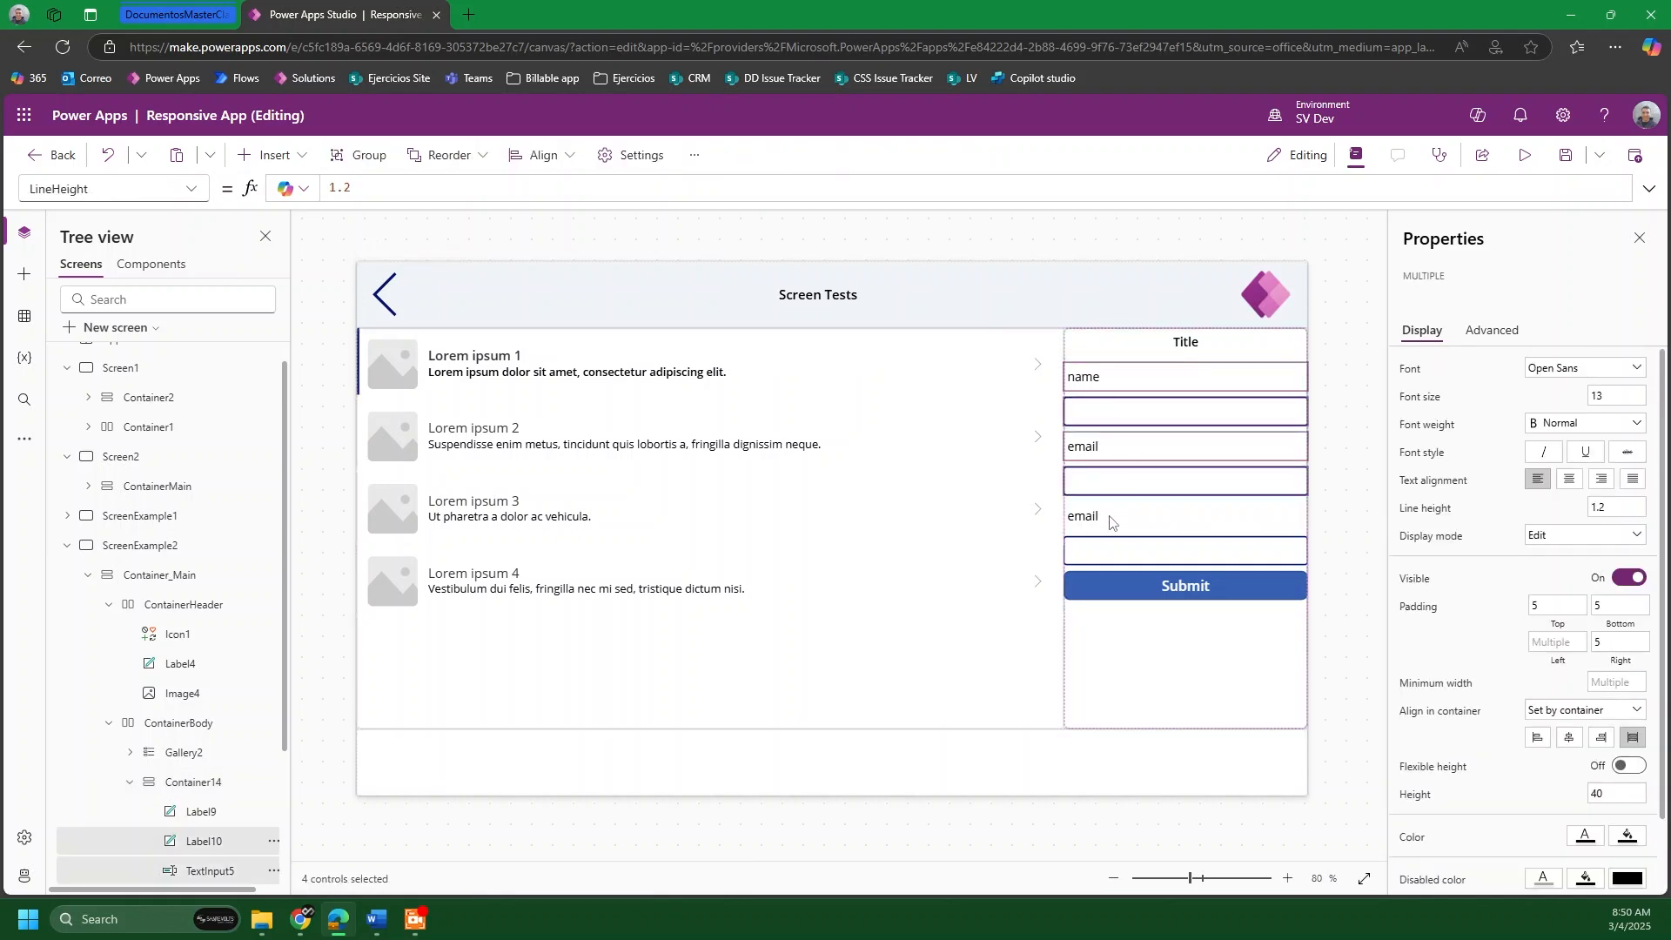
left_click(1110, 519, "shift")
left_click(1104, 550, "shift")
left_click(1106, 587, "shift")
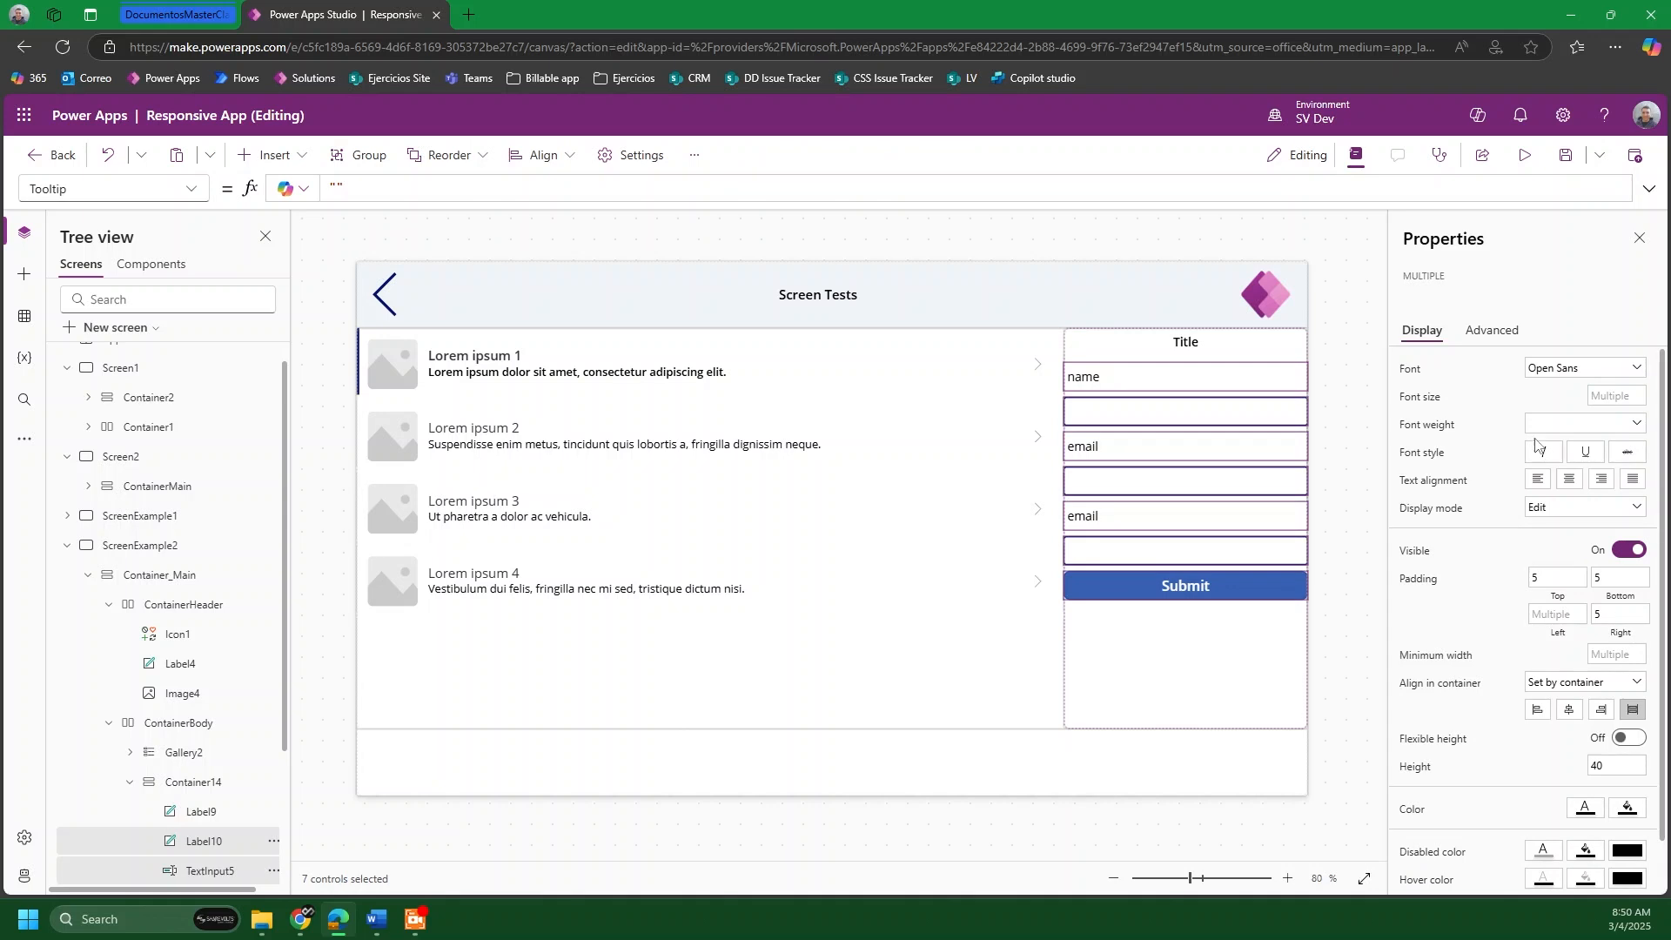
scroll(1479, 449, "down", 1)
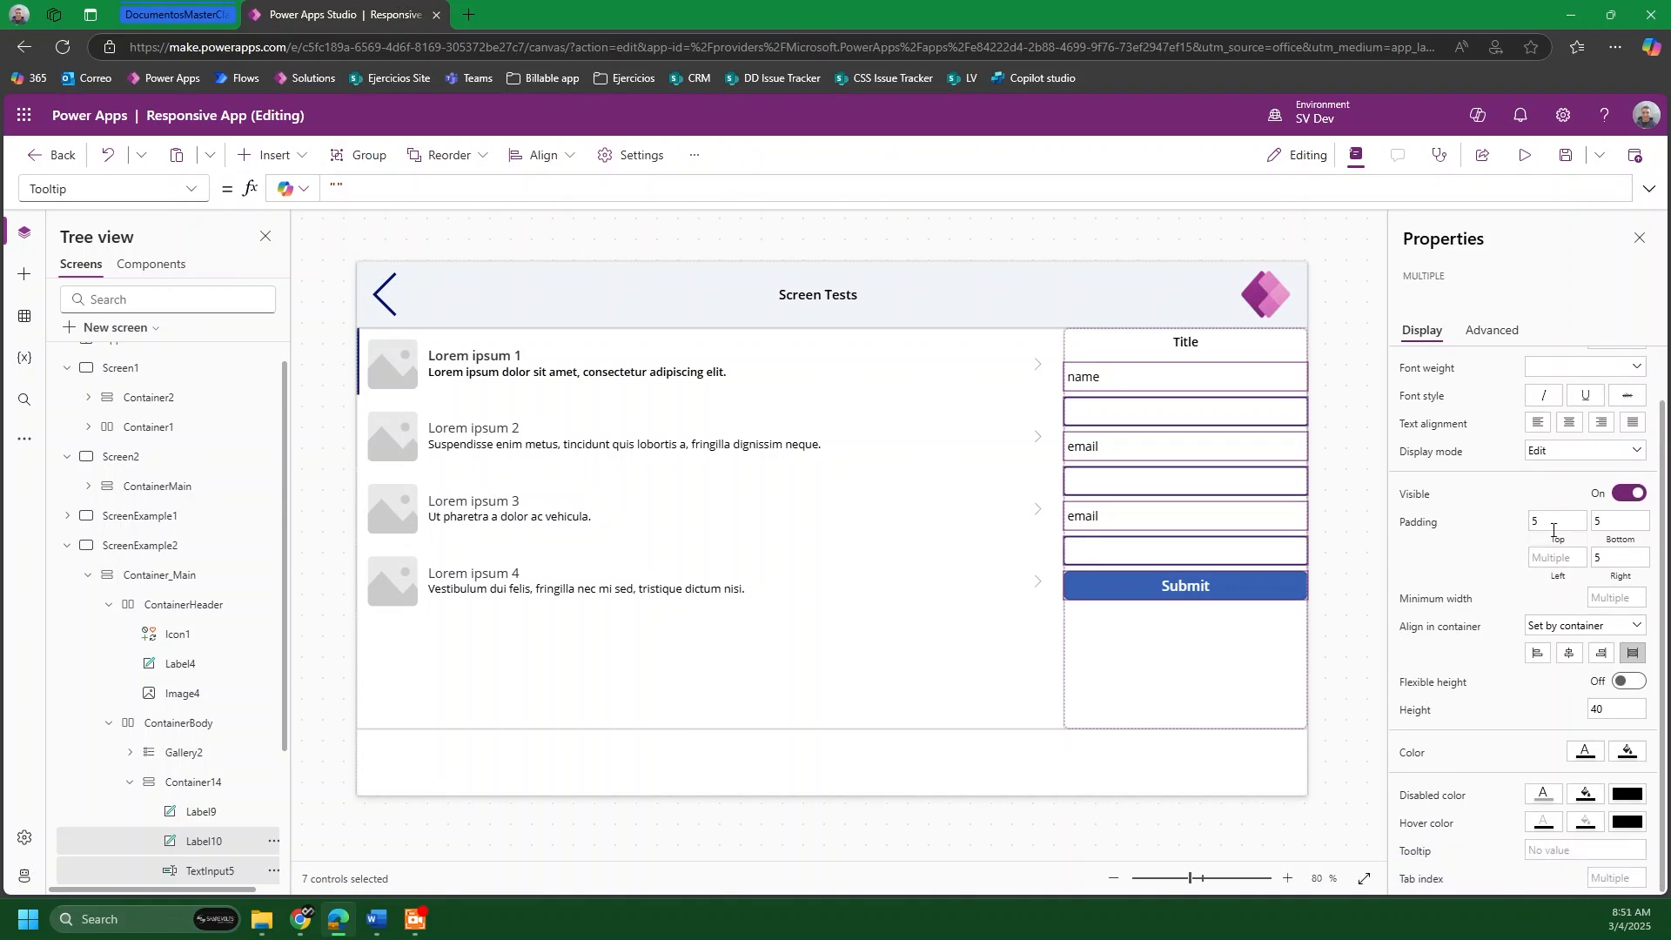
left_click_drag(1632, 523, 1562, 525)
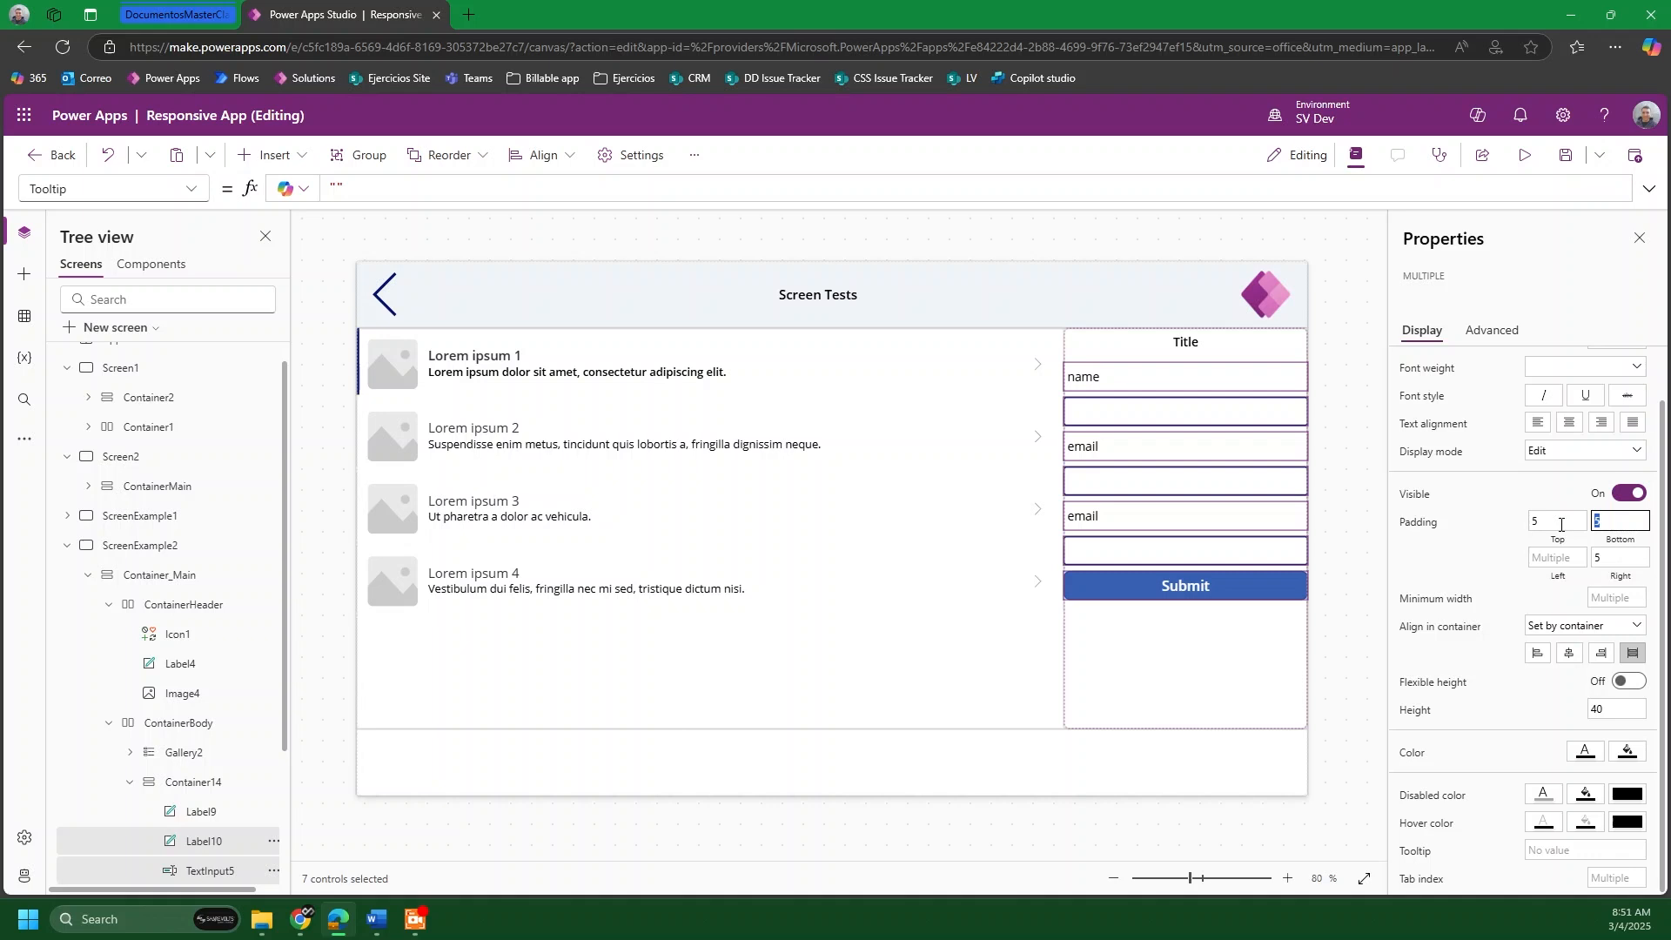
left_click(1610, 555)
type("50")
left_click(1477, 557)
Step: Return the right padding of the selected form controls to 5
left_click(1638, 556)
key("BackSpace")
left_click(1486, 574)
left_click(1343, 607)
Step: Align the Submit button to the horizontal center of Container14, after trying end alignment
left_click(1278, 585)
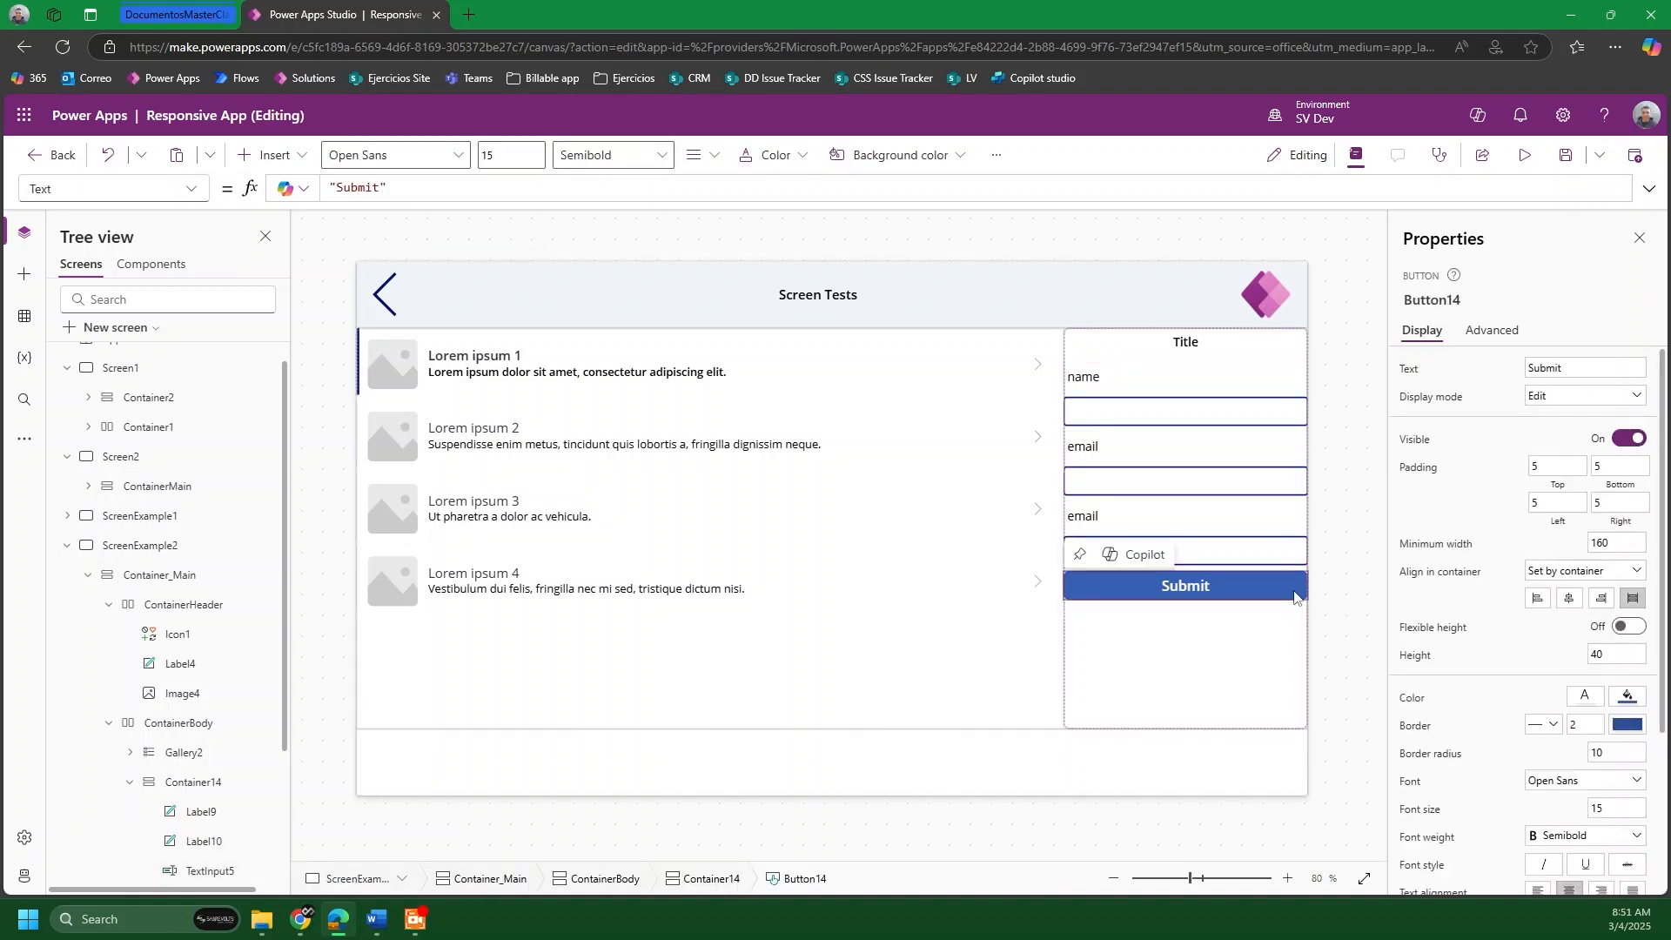
scroll(1534, 596, "down", 3)
scroll(1534, 596, "up", 3)
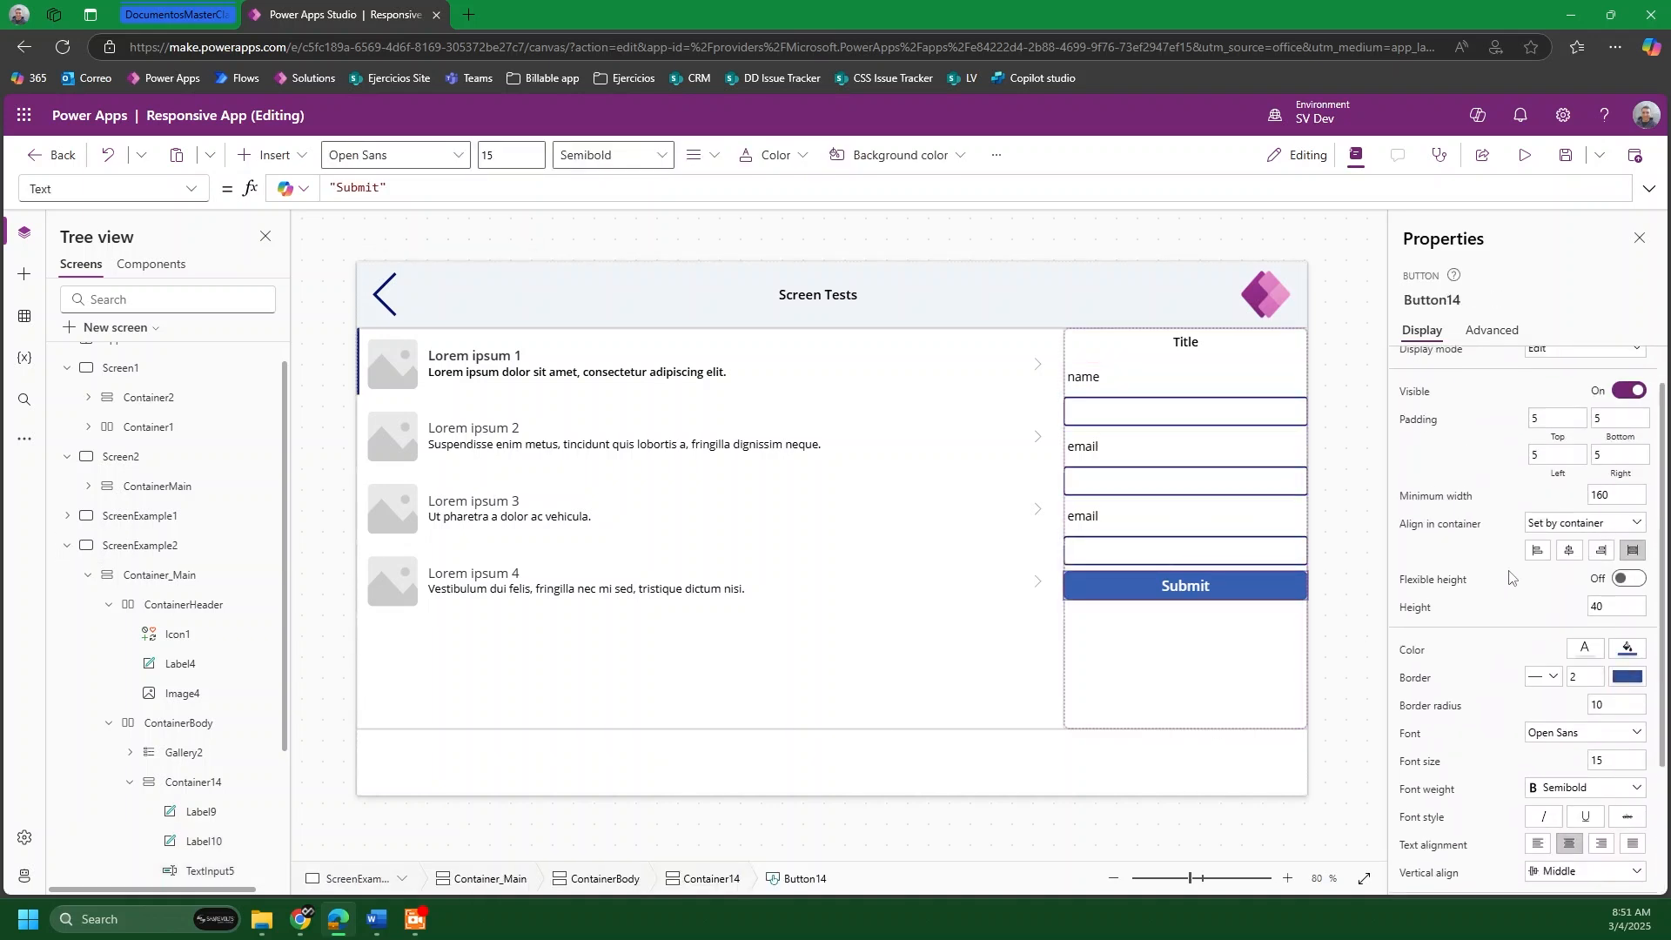
left_click(1604, 601)
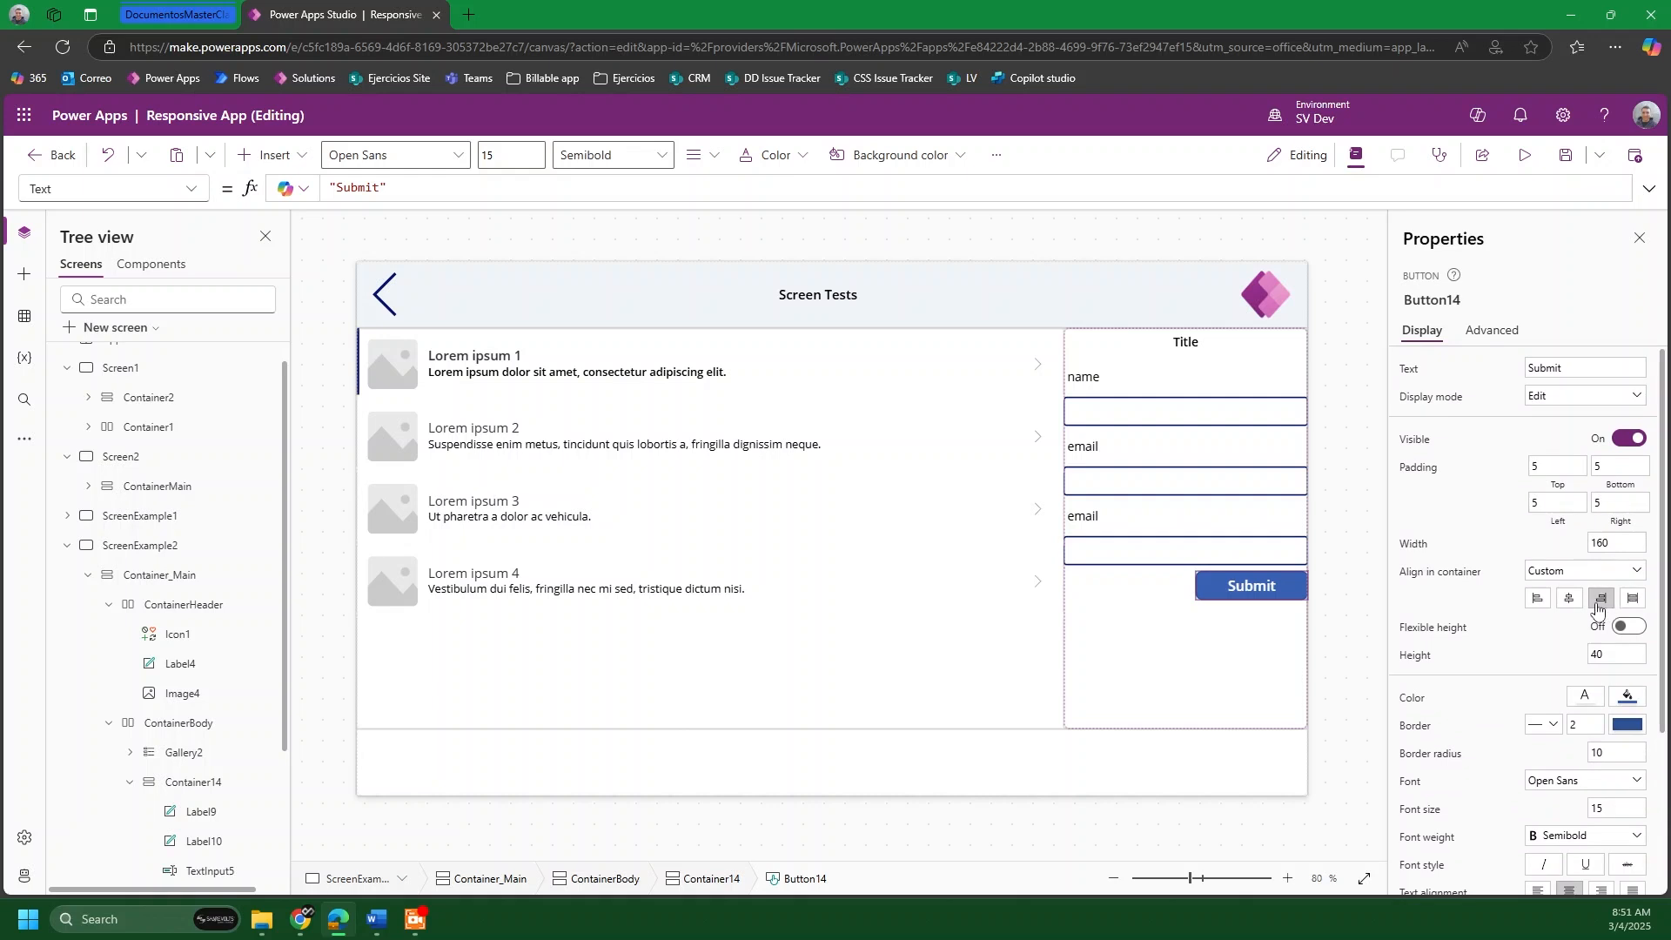
left_click(1571, 602)
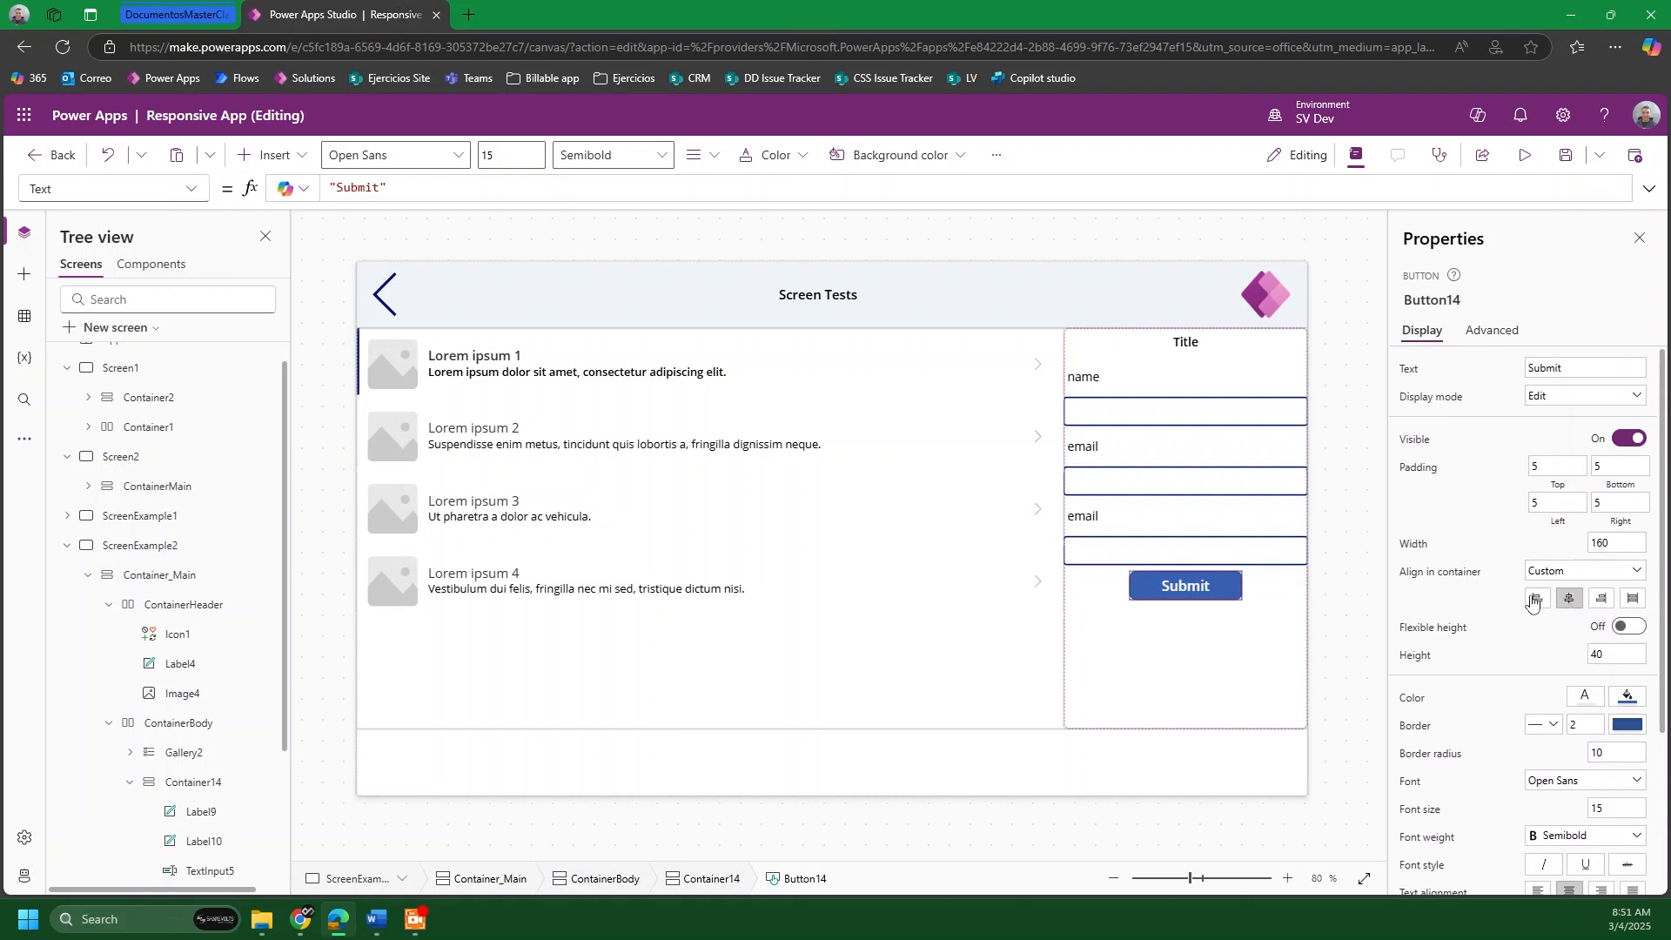
left_click(1351, 601)
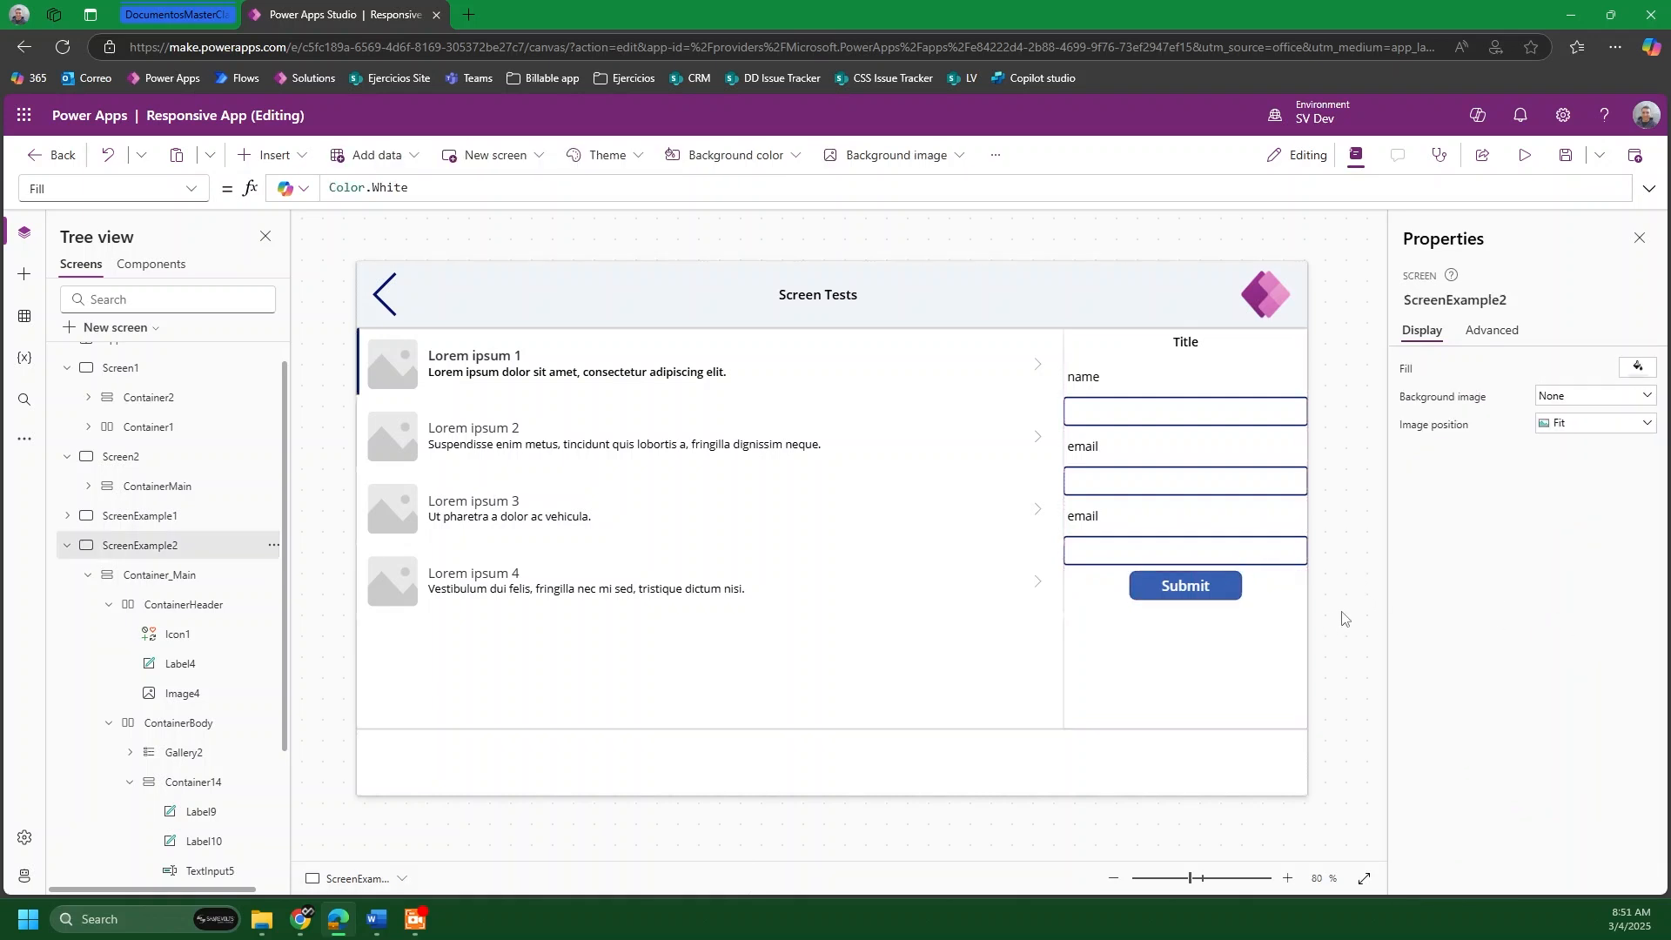
Step: Turn on flexible height for the three field labels and three text inputs in Container14
left_click(1088, 381)
left_click(1102, 411, "shift")
left_click(1105, 451, "shift")
left_click(1104, 482, "shift")
left_click(1104, 522, "shift")
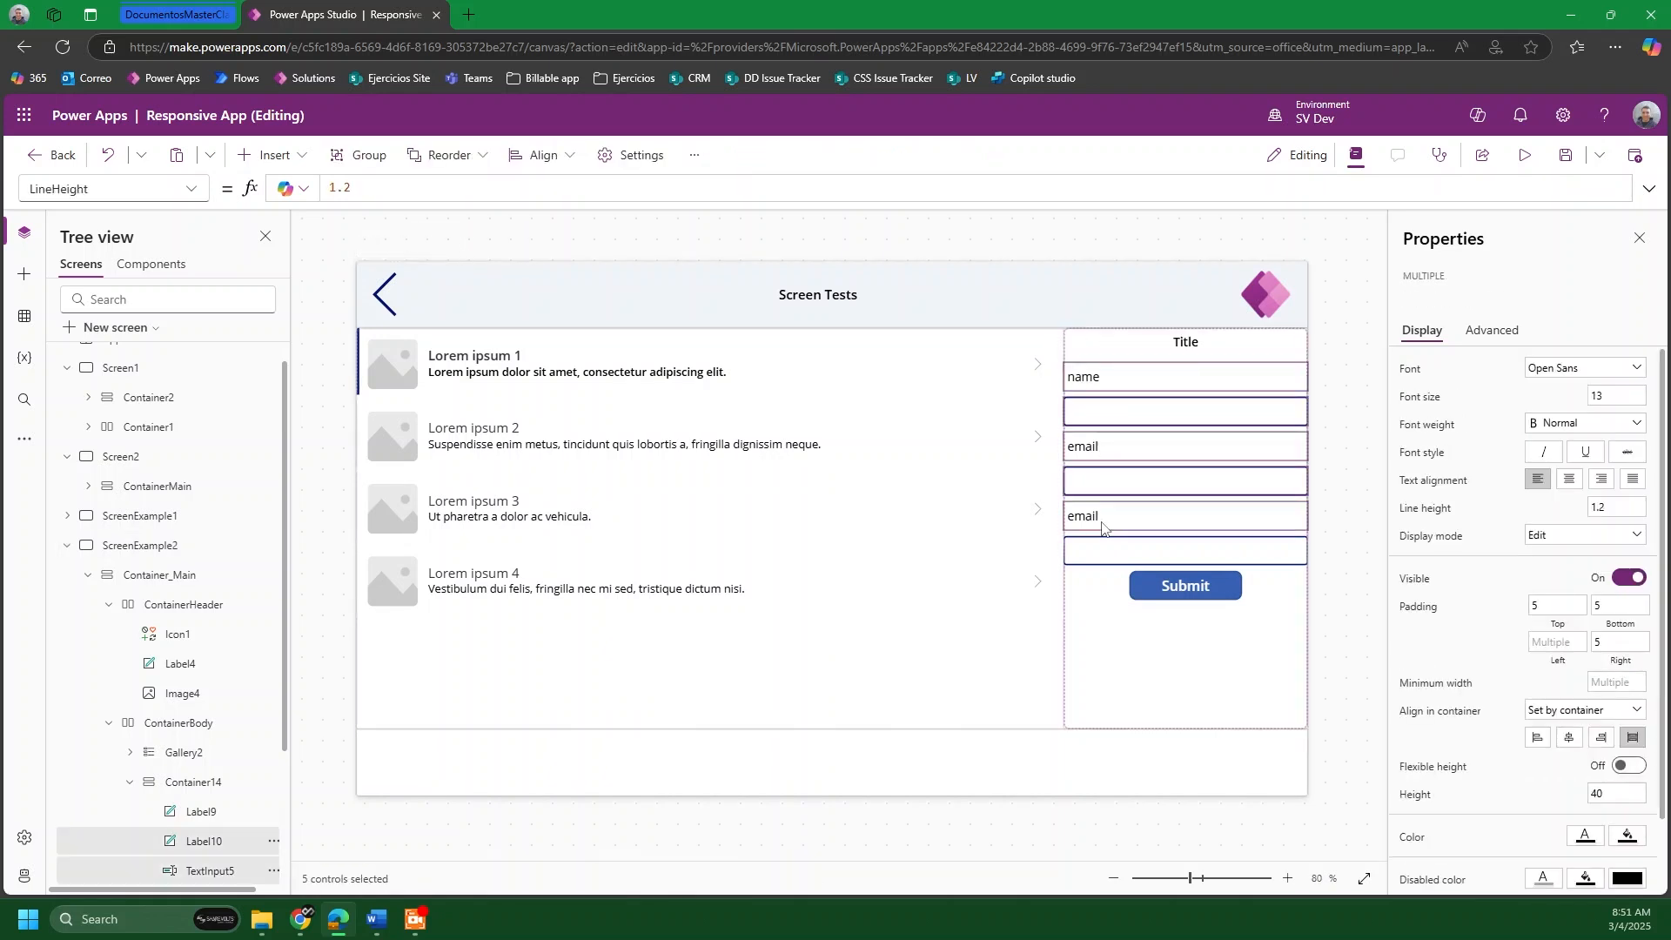
left_click(1103, 557, "shift")
scroll(1497, 637, "down", 1)
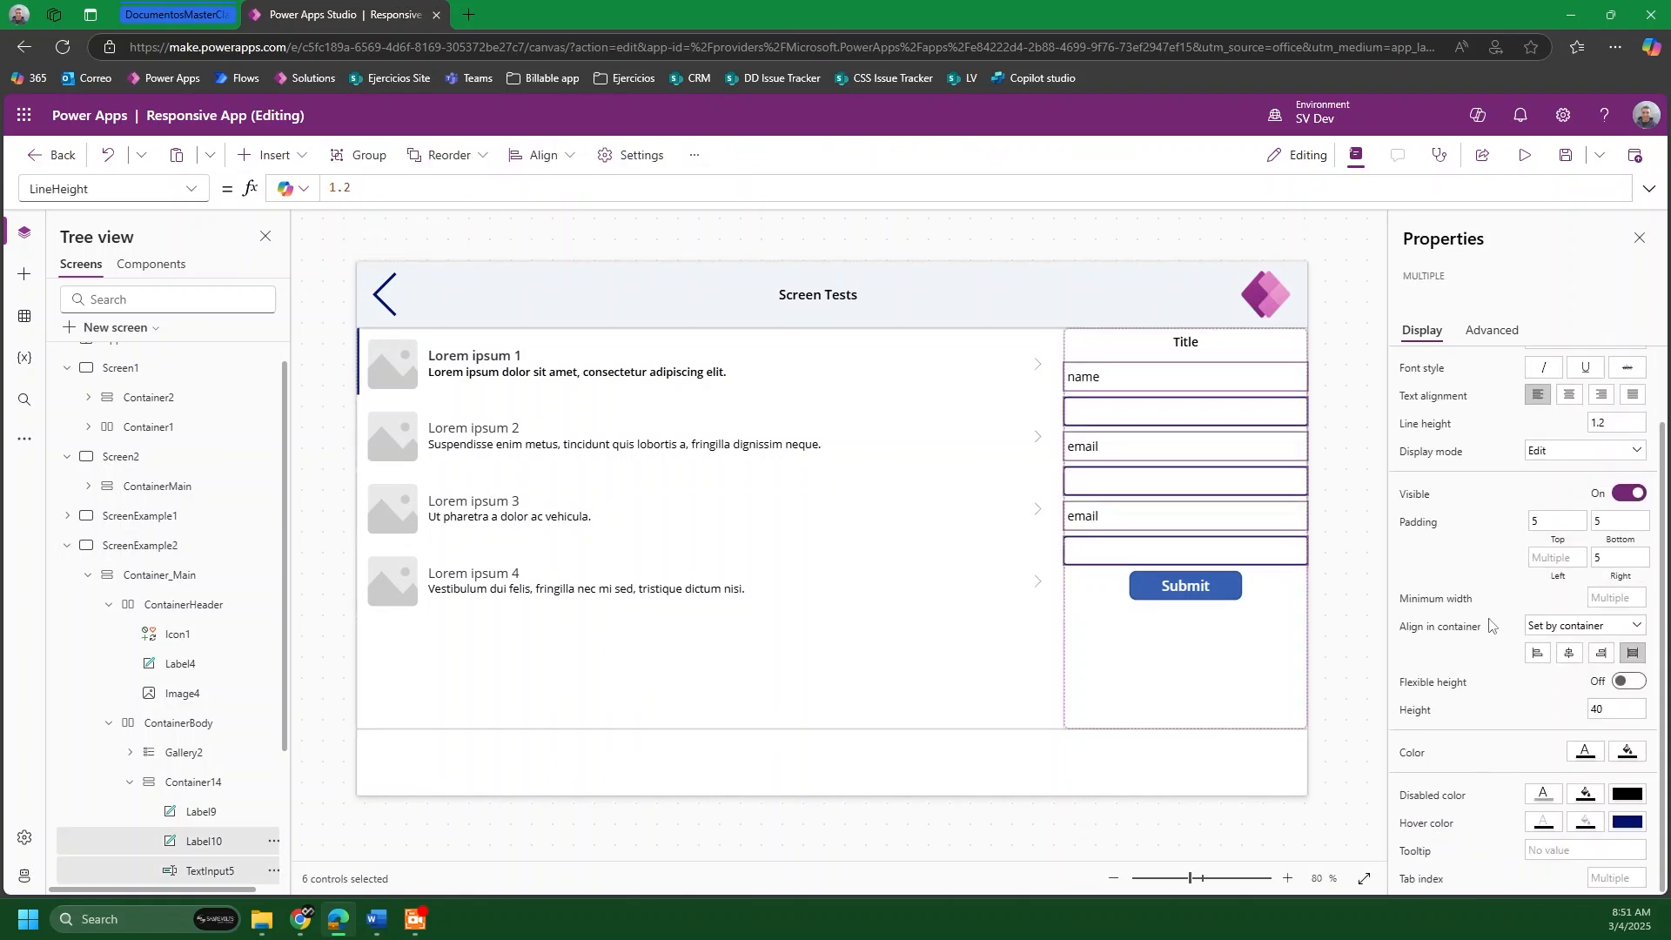
left_click(1630, 683)
left_click(1337, 631)
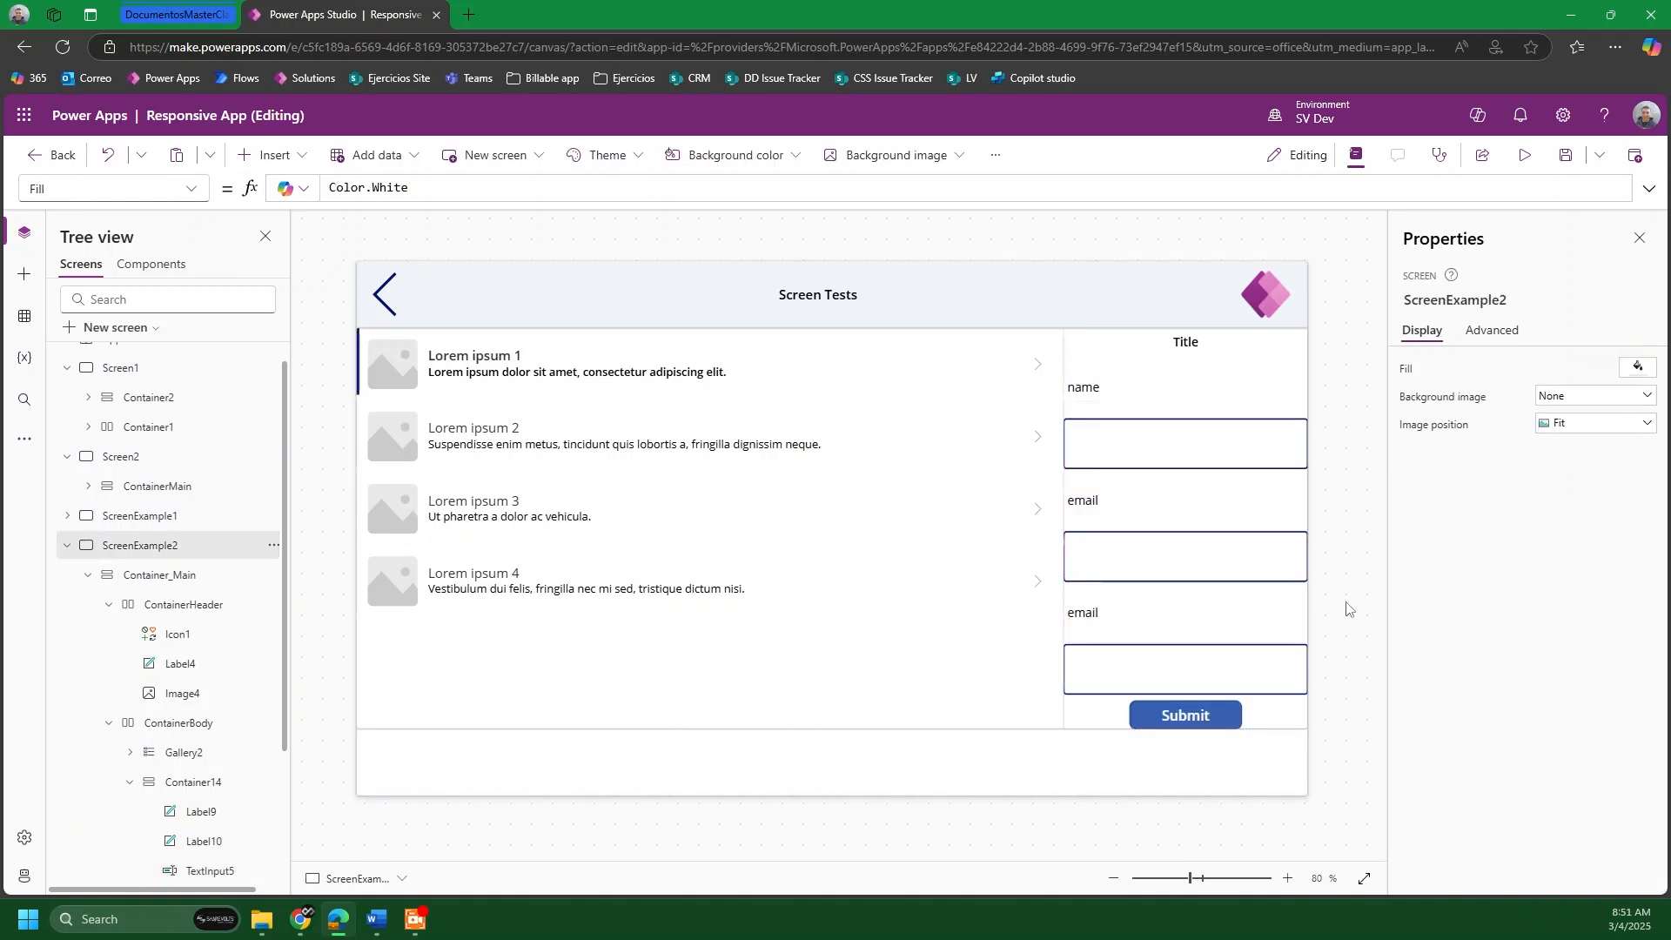
left_click(1106, 416)
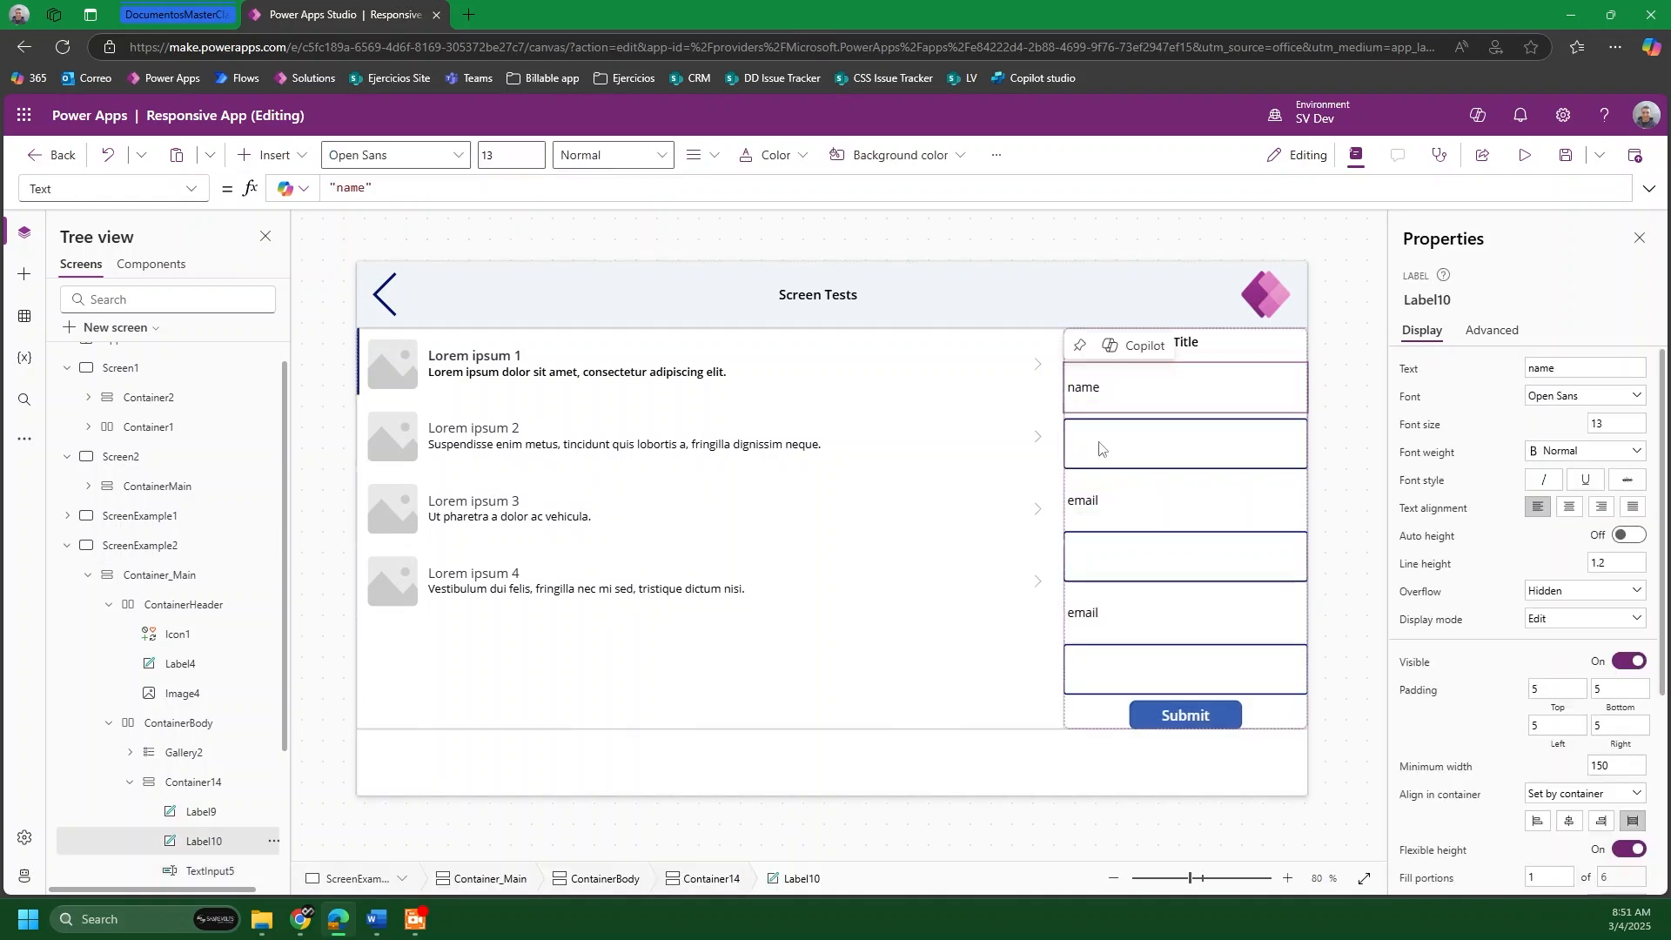
left_click(1104, 448, "ctrl")
left_click(1107, 502, "ctrl")
left_click(1113, 558, "ctrl")
left_click(1120, 611, "ctrl")
left_click(1108, 672, "ctrl")
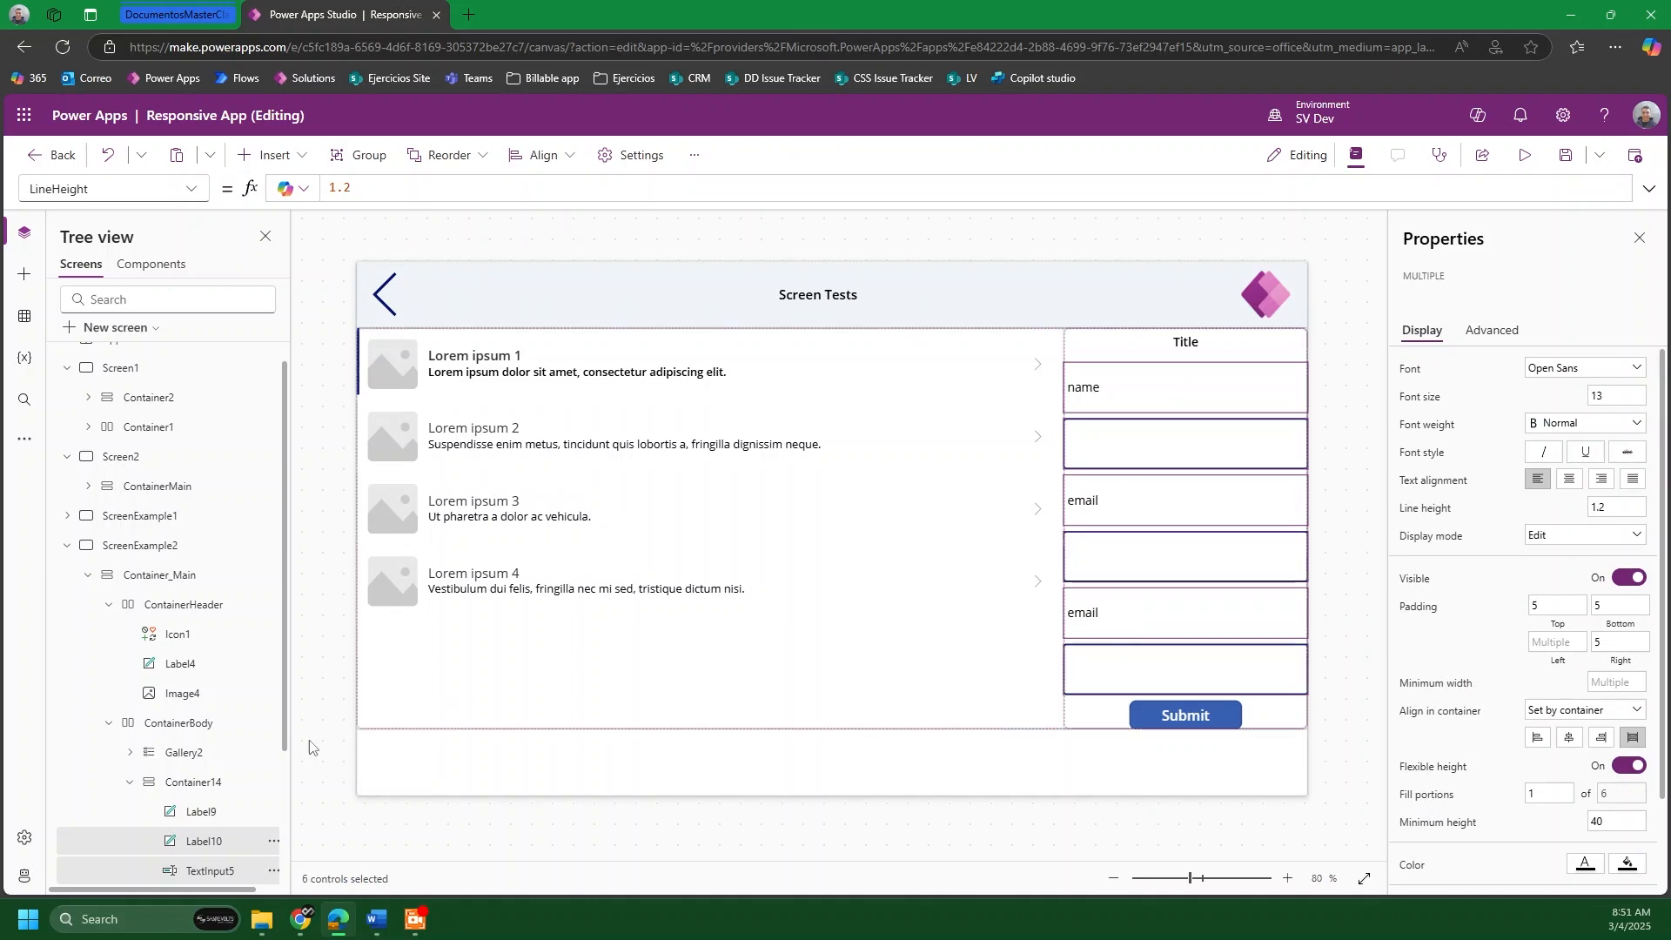
left_click(198, 811)
Step: Switch flexible height off and back on for the form's three labels and three text inputs to compare the layouts
left_click(1126, 401)
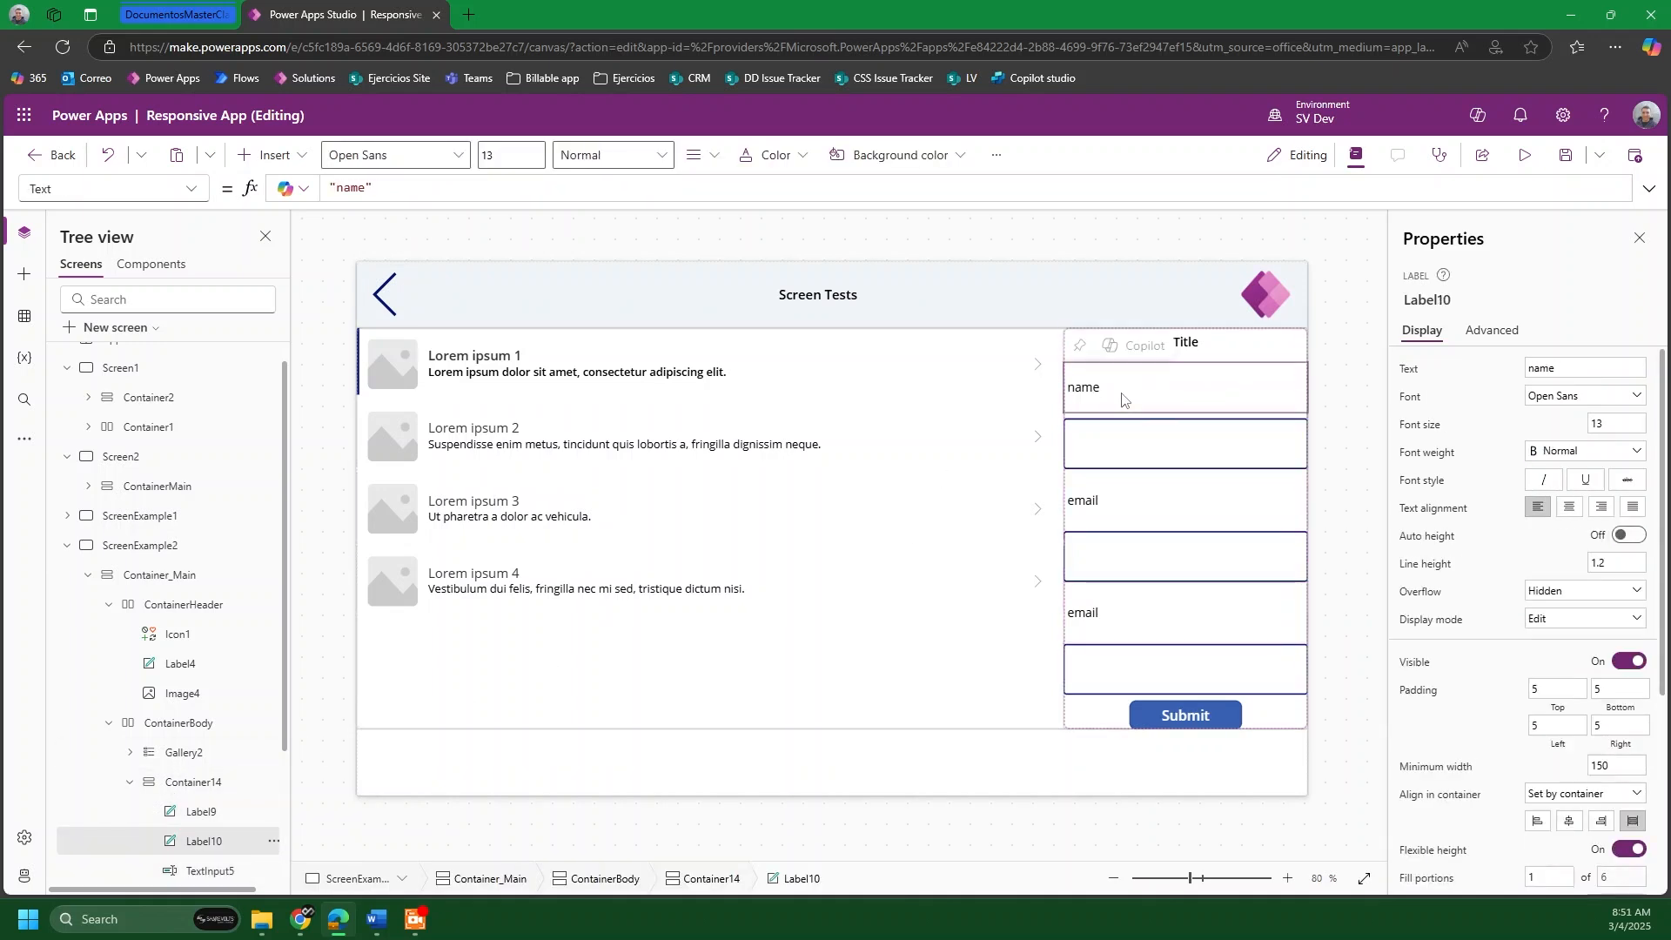
left_click(1123, 454, "ctrl")
left_click(1095, 504, "ctrl")
left_click(1113, 551, "ctrl")
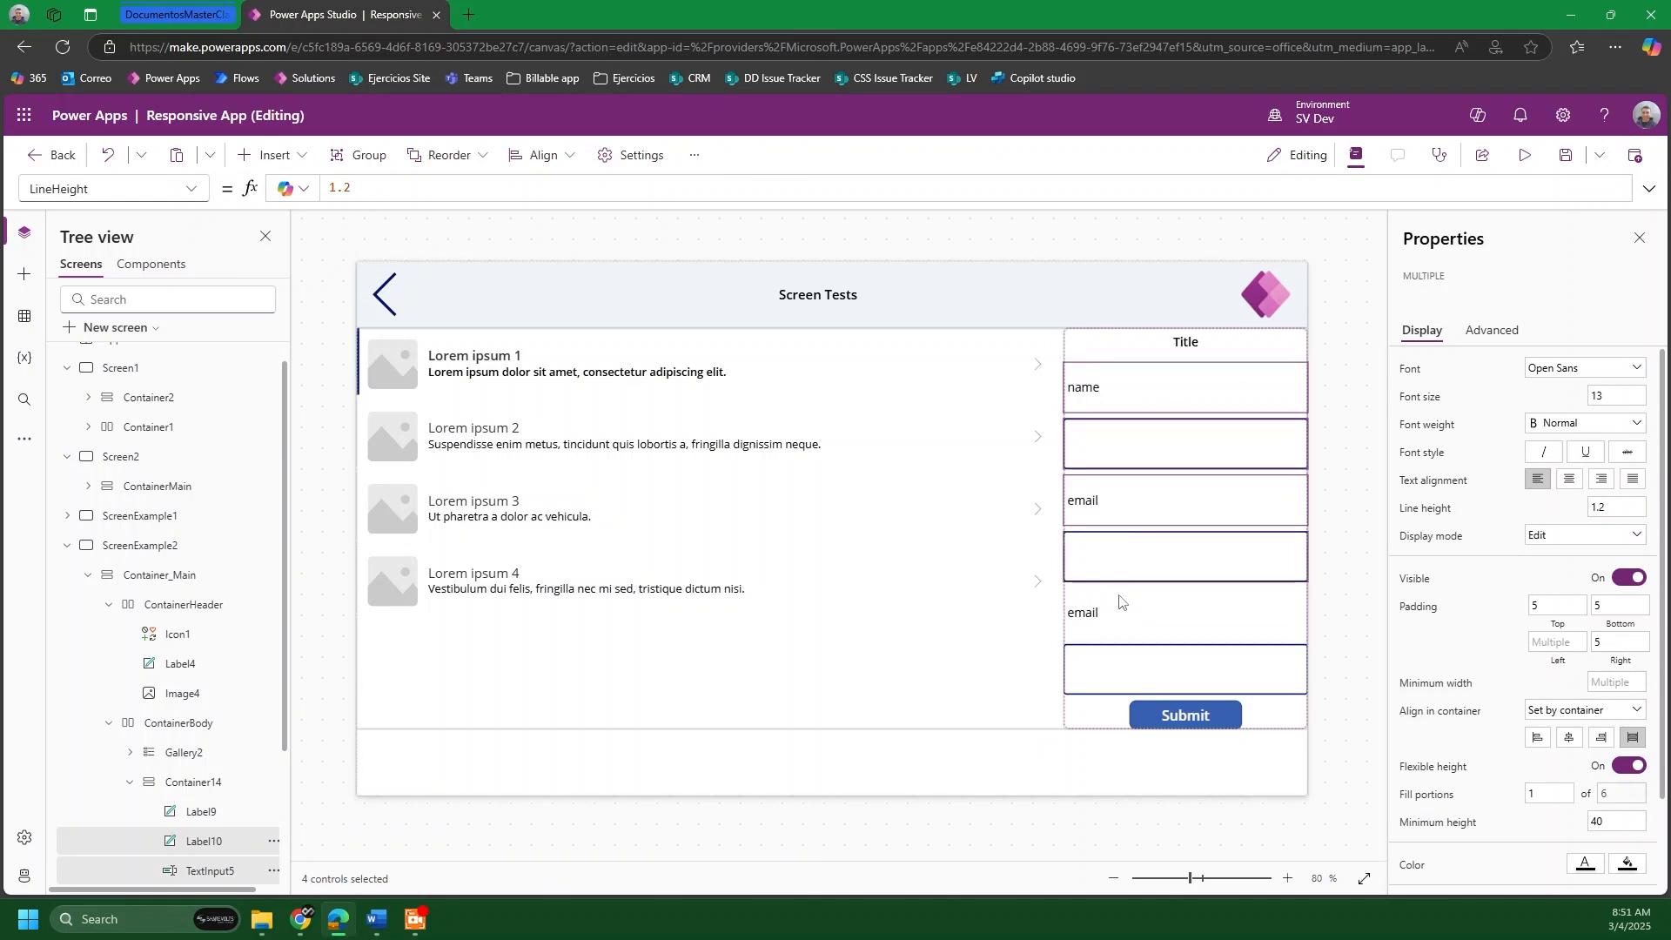
left_click(1122, 609, "ctrl")
left_click(1128, 664, "ctrl")
scroll(1567, 666, "down", 2)
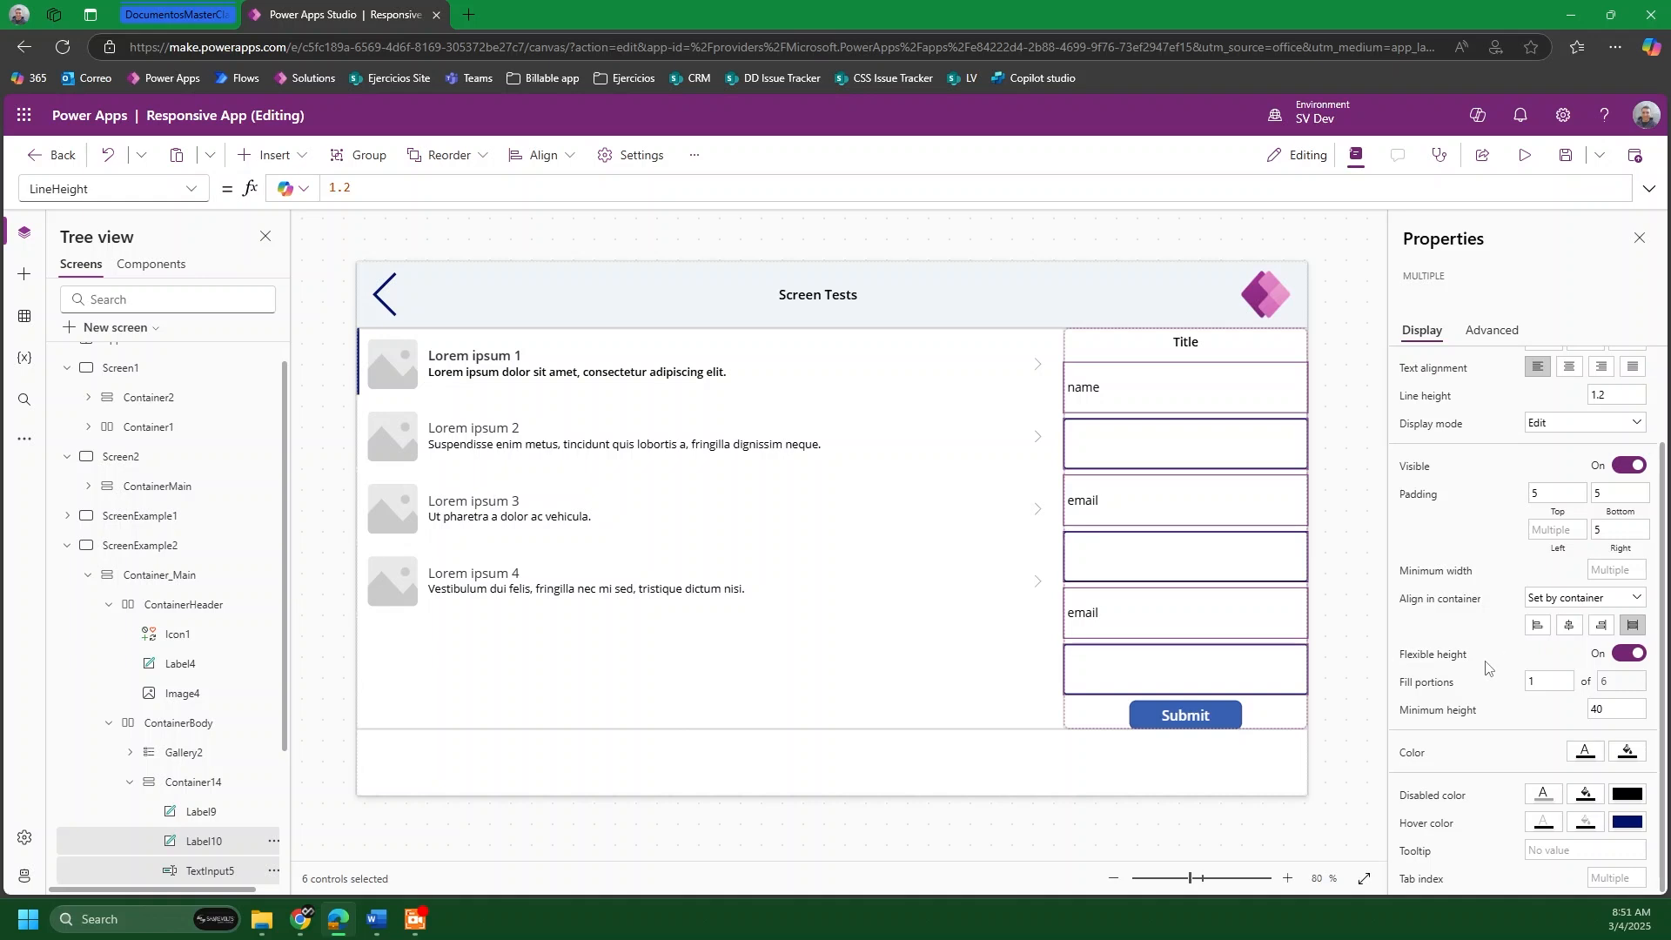
left_click(1625, 655)
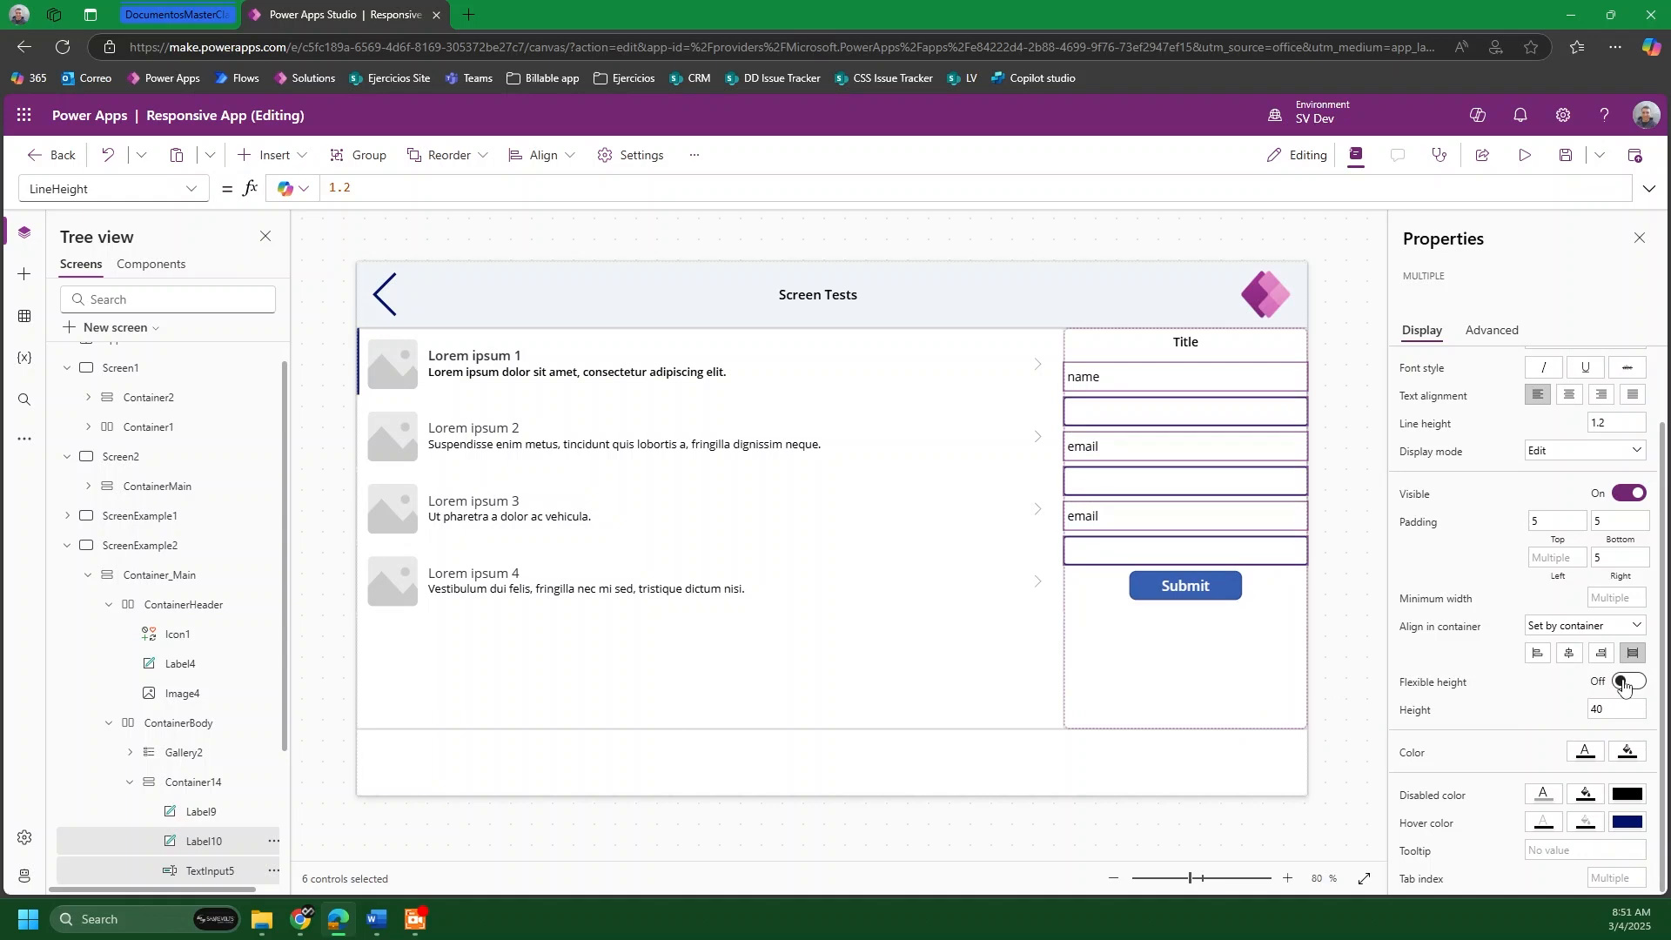
left_click(1624, 682)
left_click(983, 245)
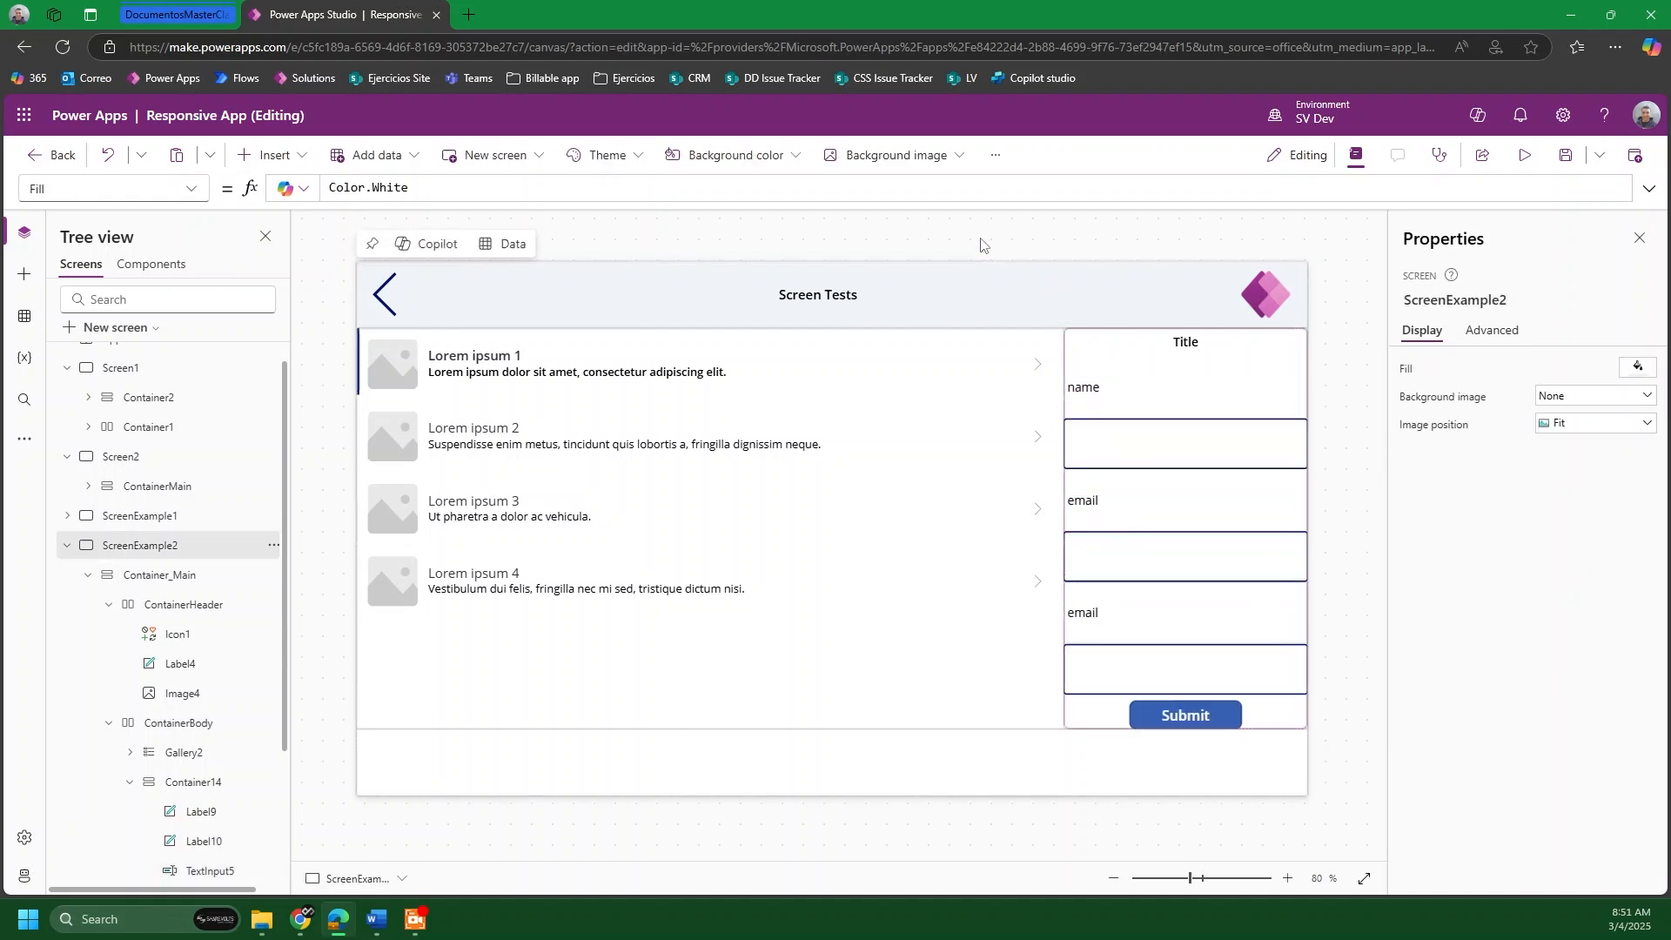
Step: Insert three text labels side by side into ContainerFooter
scroll(195, 722, "down", 2)
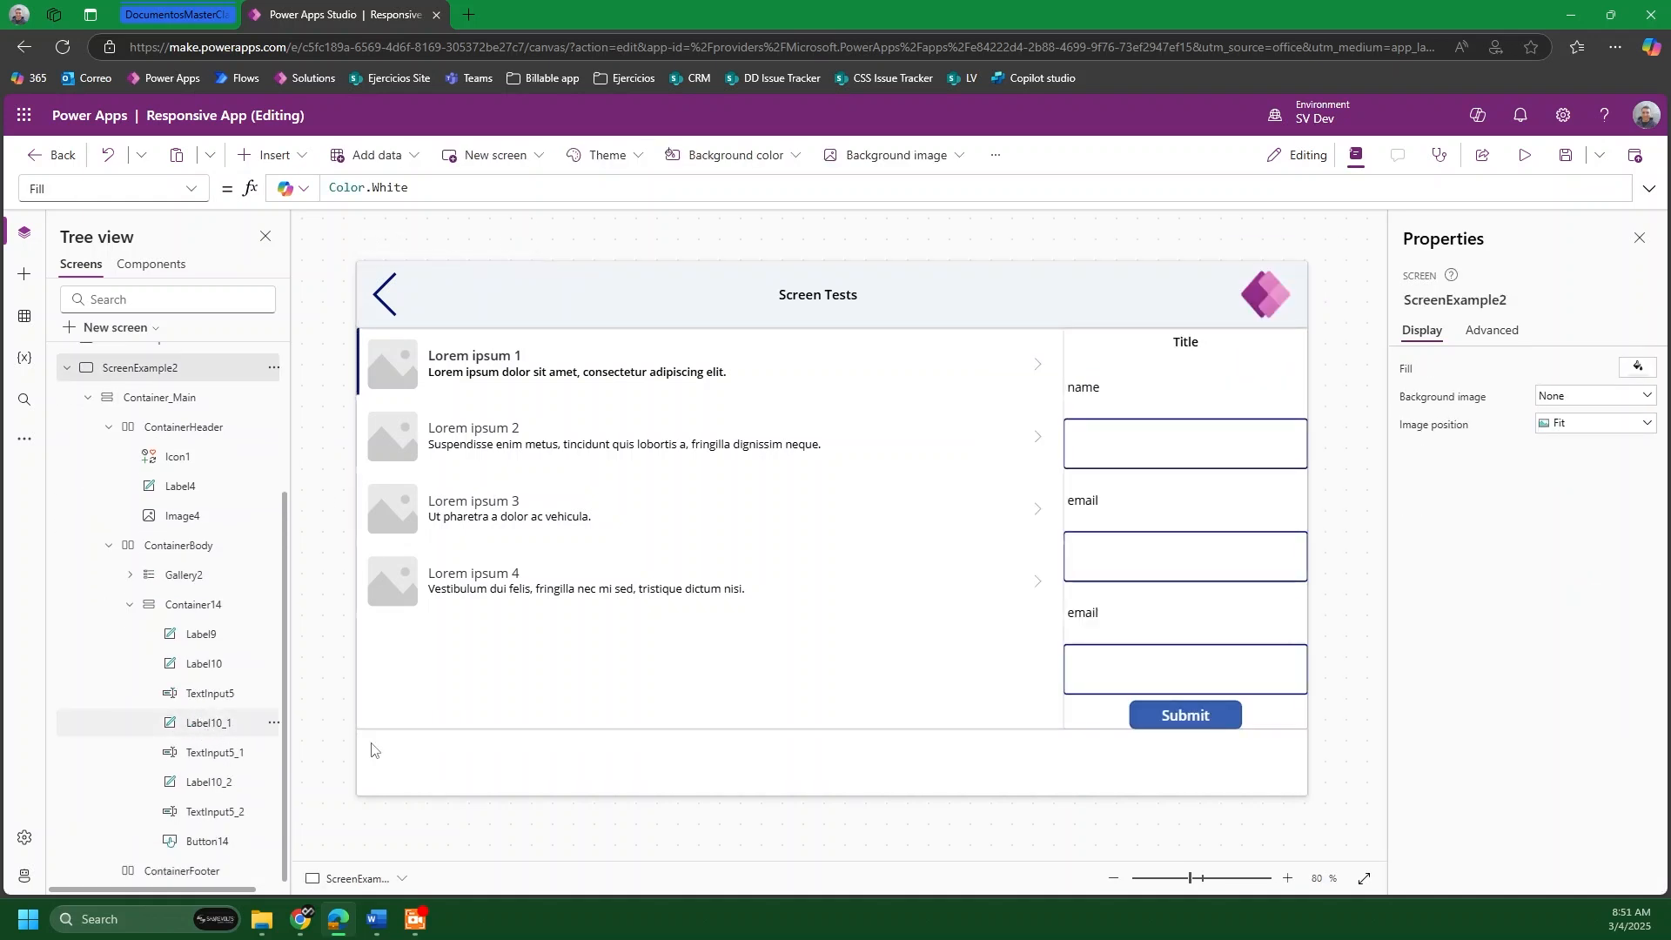
left_click(626, 770)
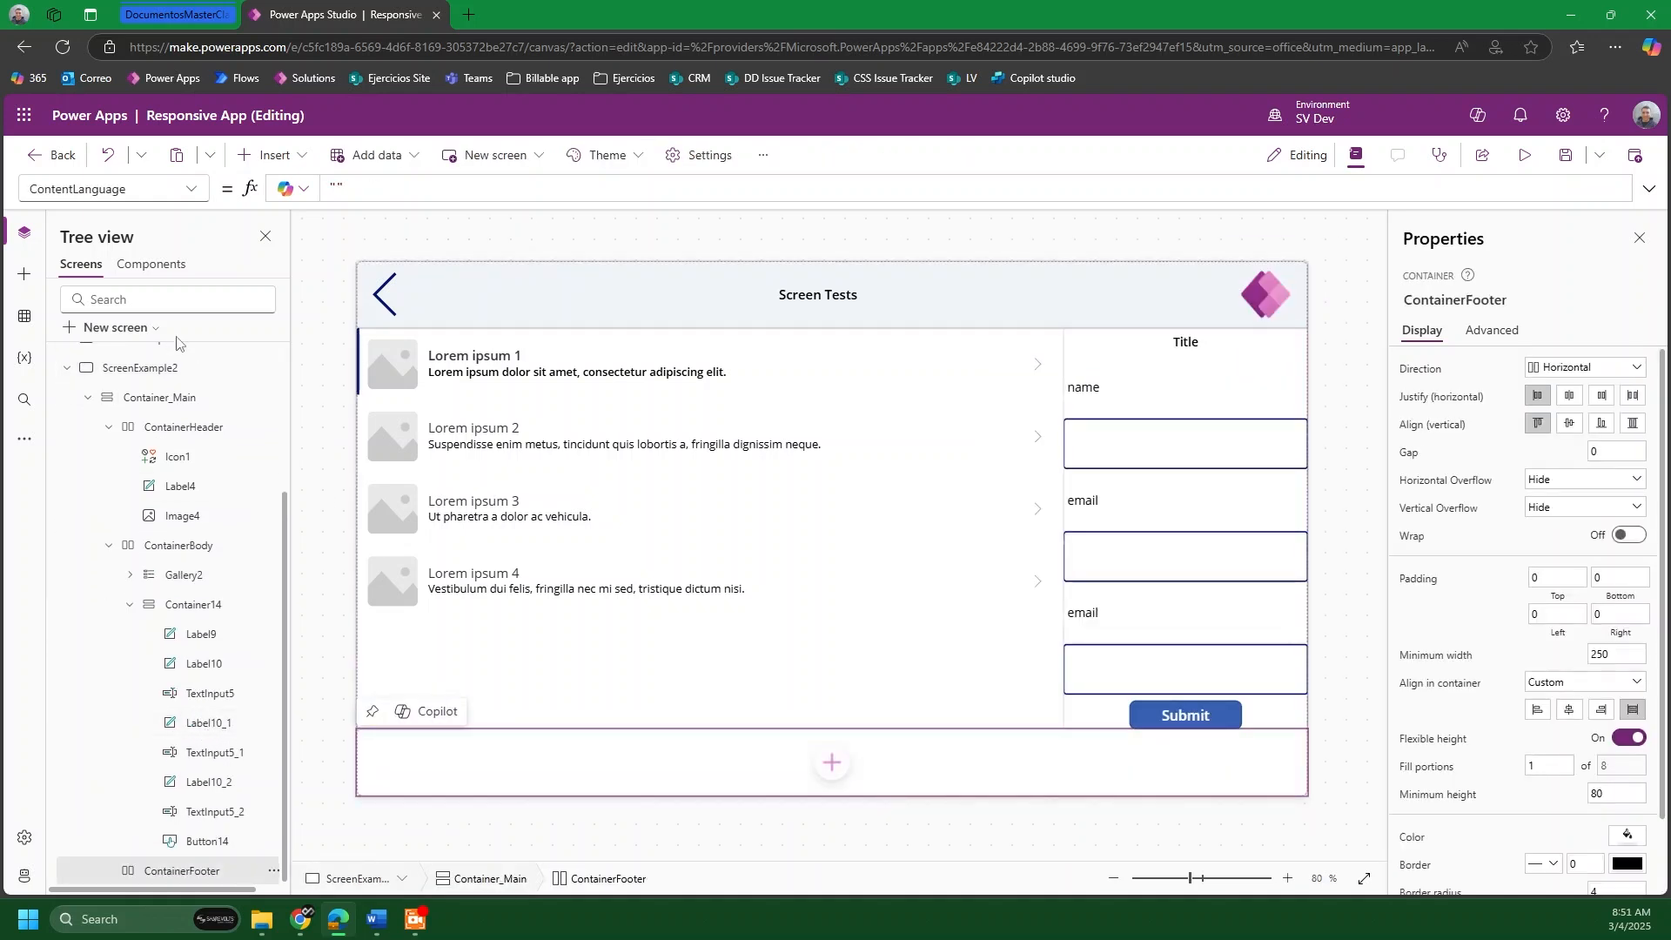
left_click(288, 157)
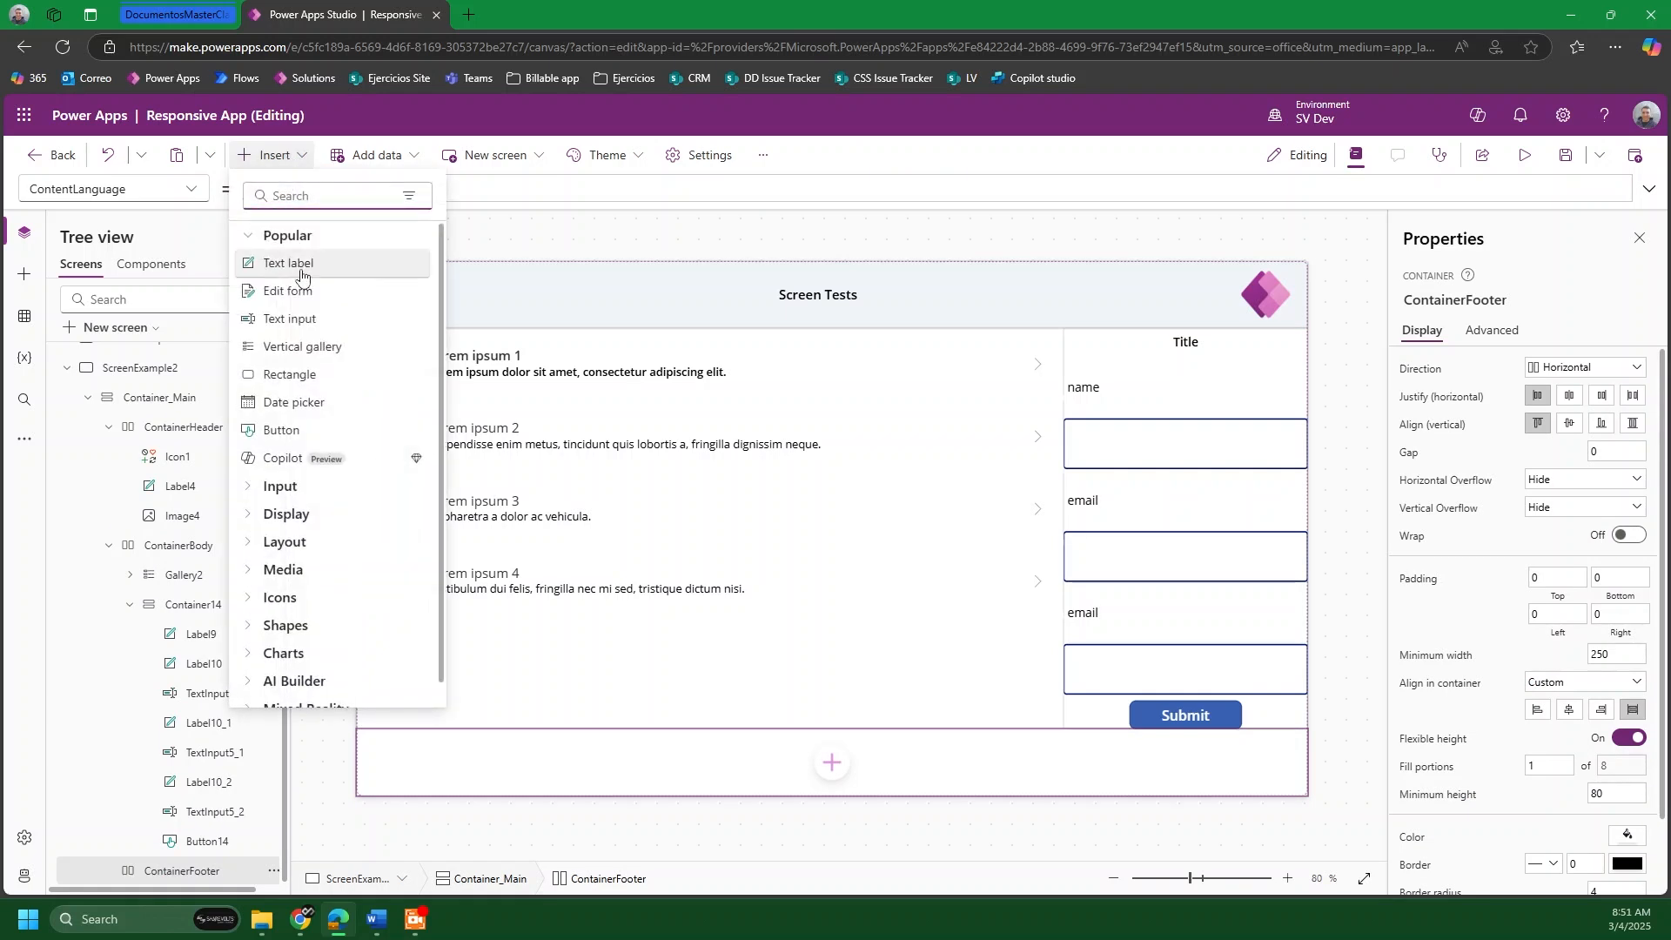
left_click(301, 263)
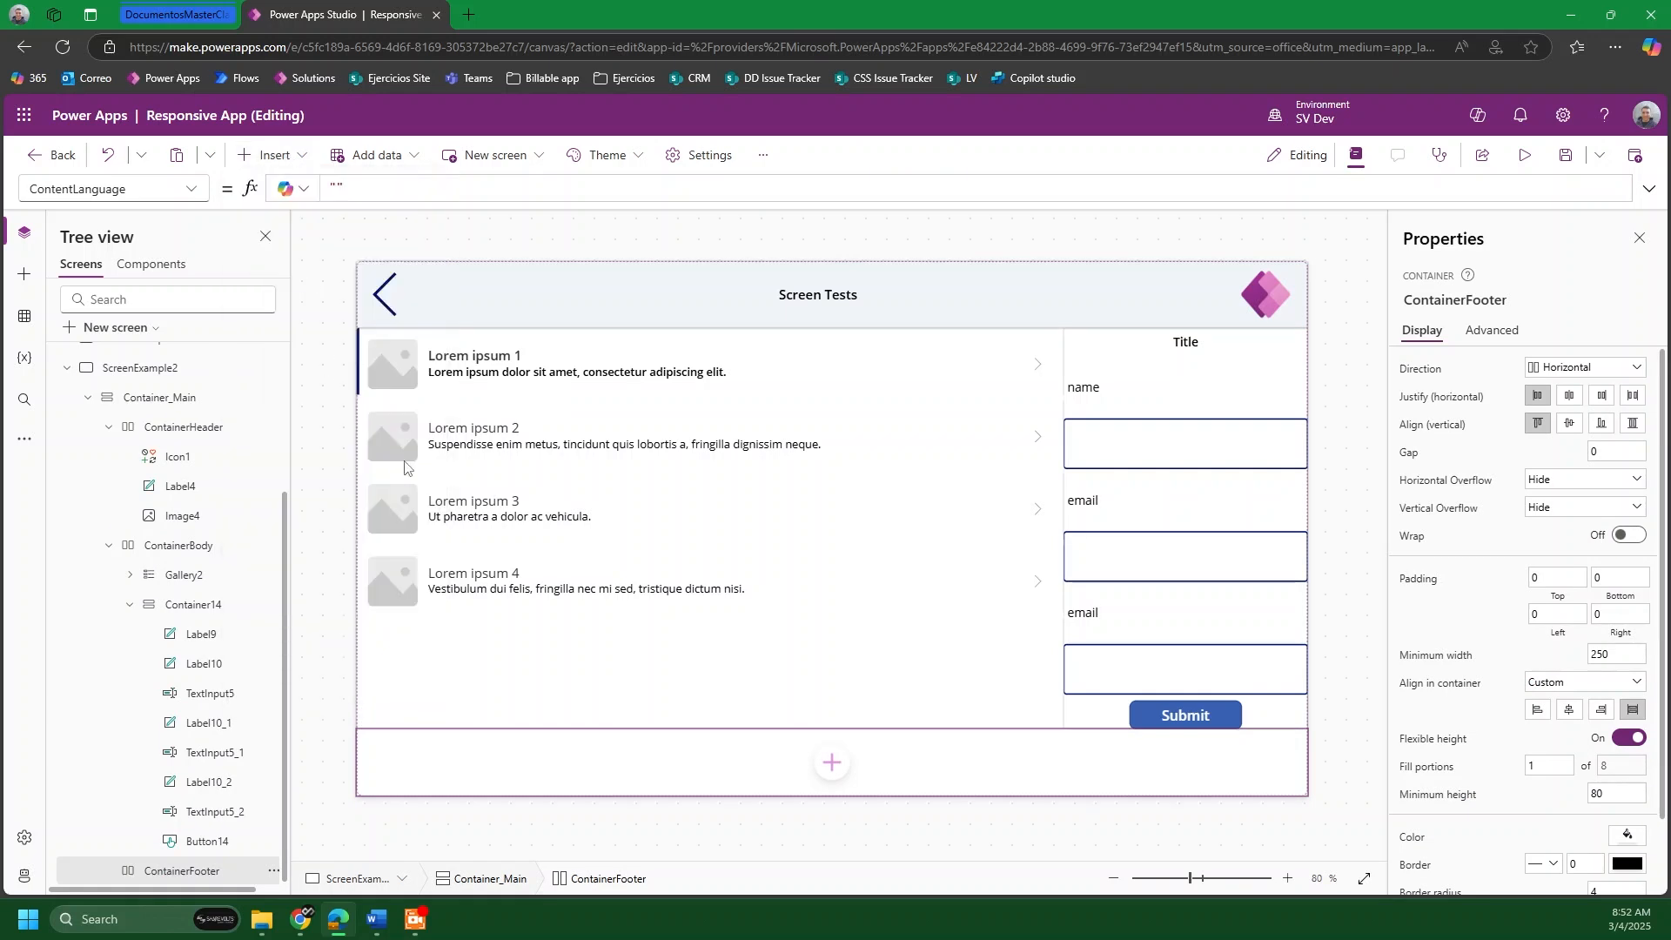
left_click(272, 155)
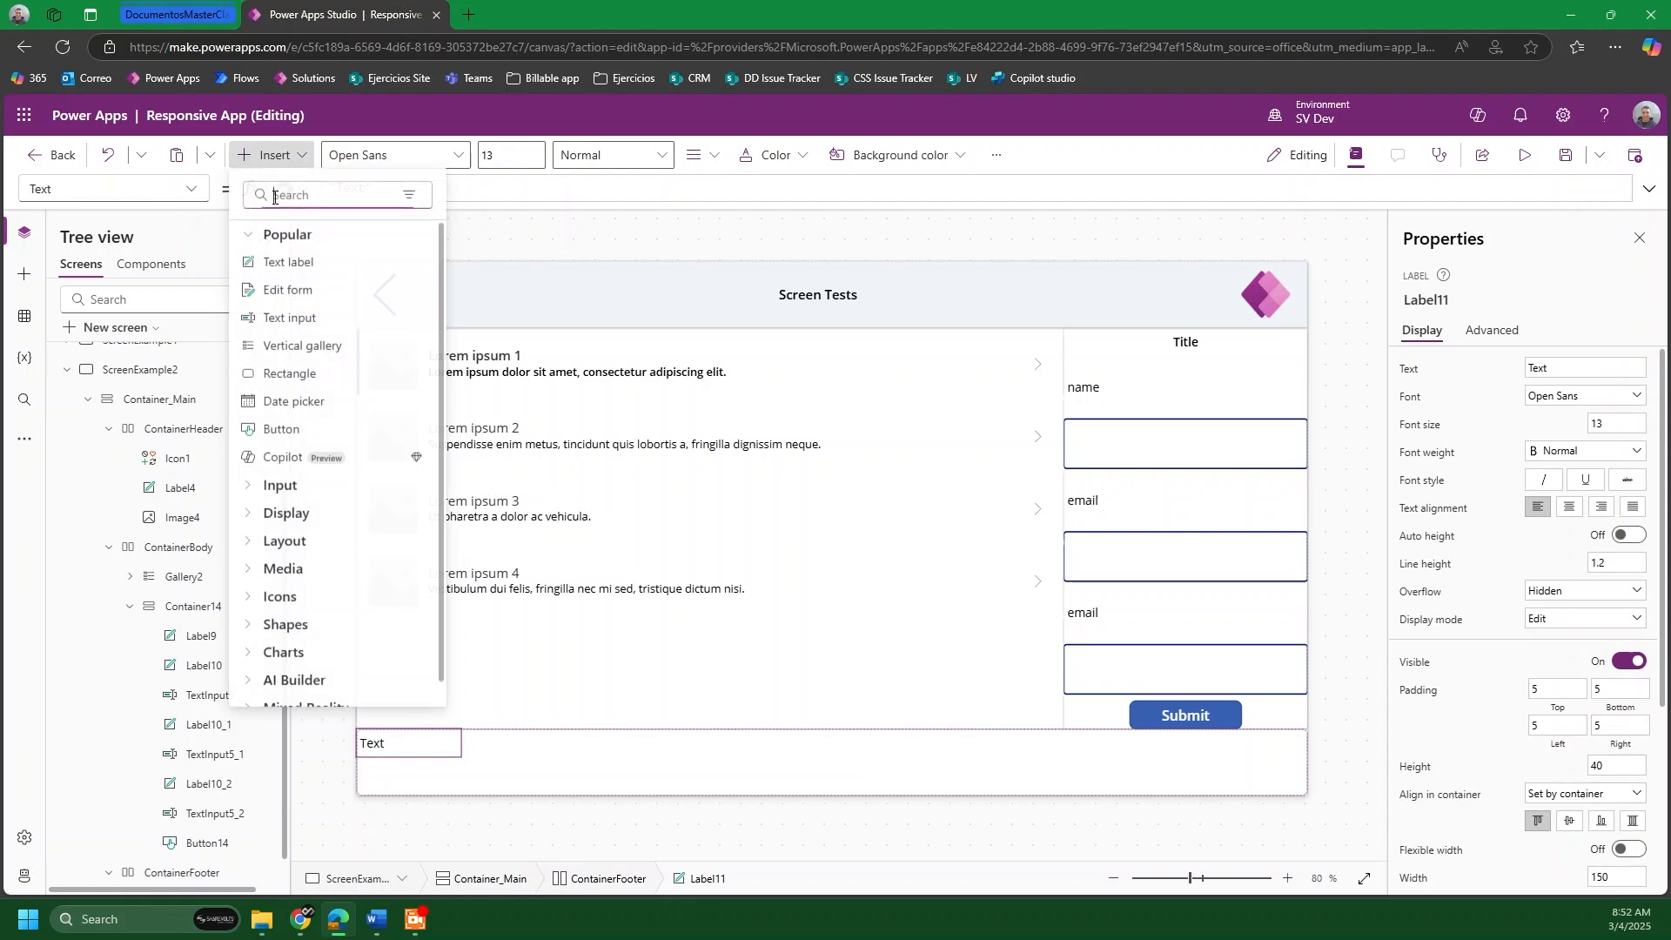
left_click(287, 262)
left_click(652, 778)
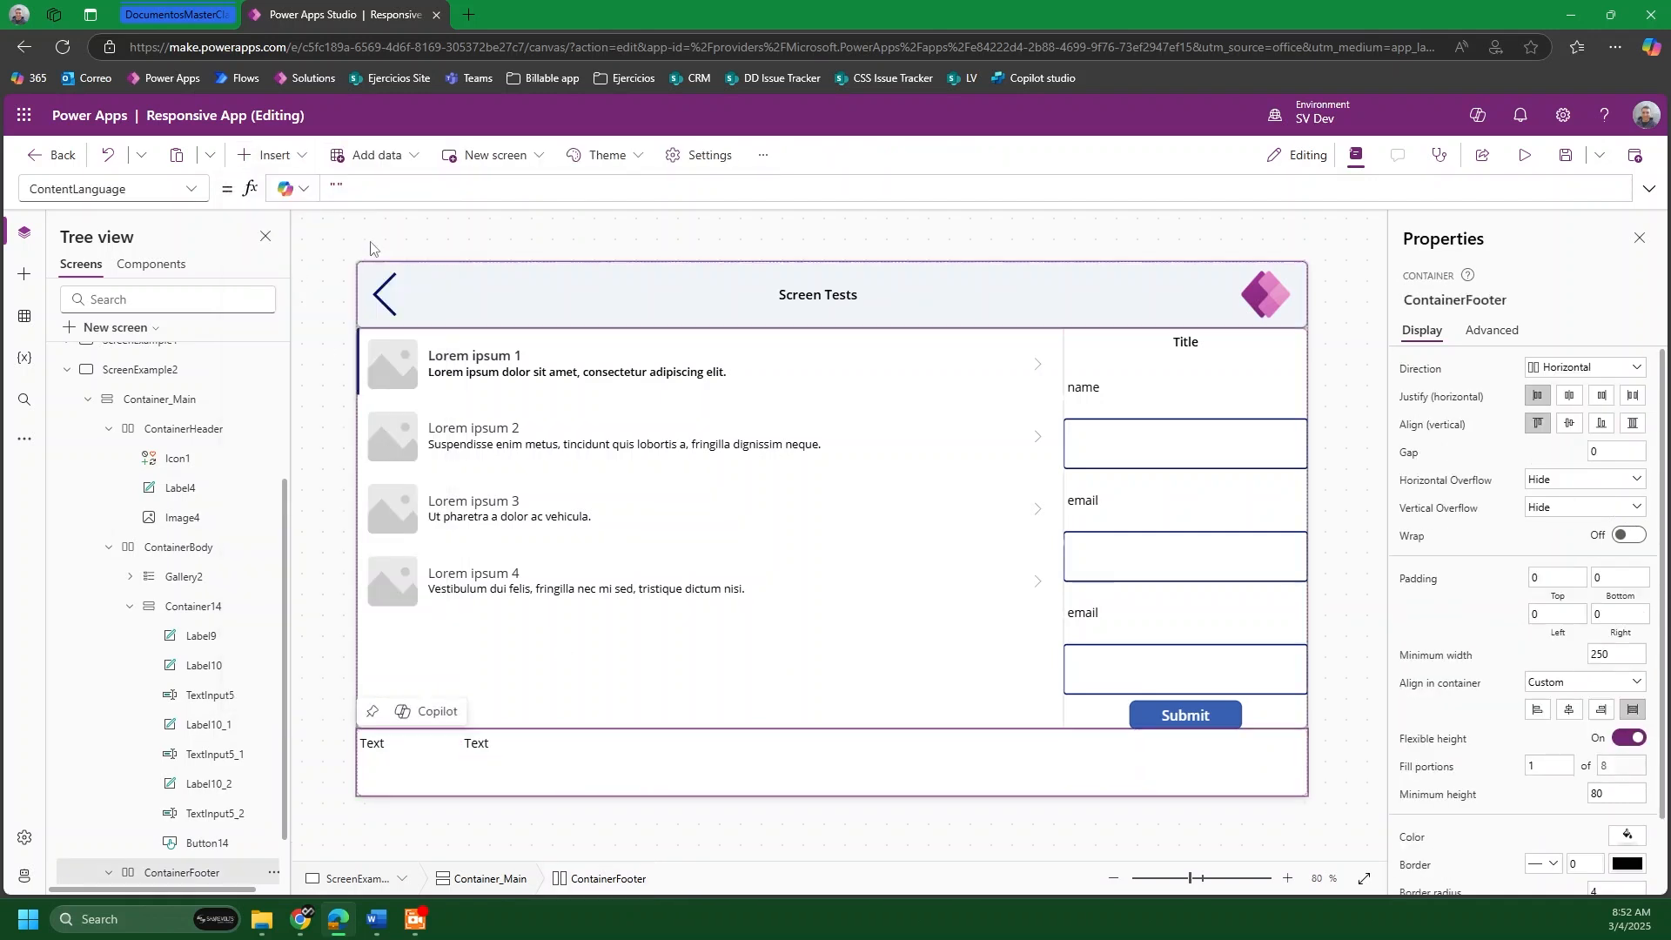
left_click(288, 156)
left_click(306, 264)
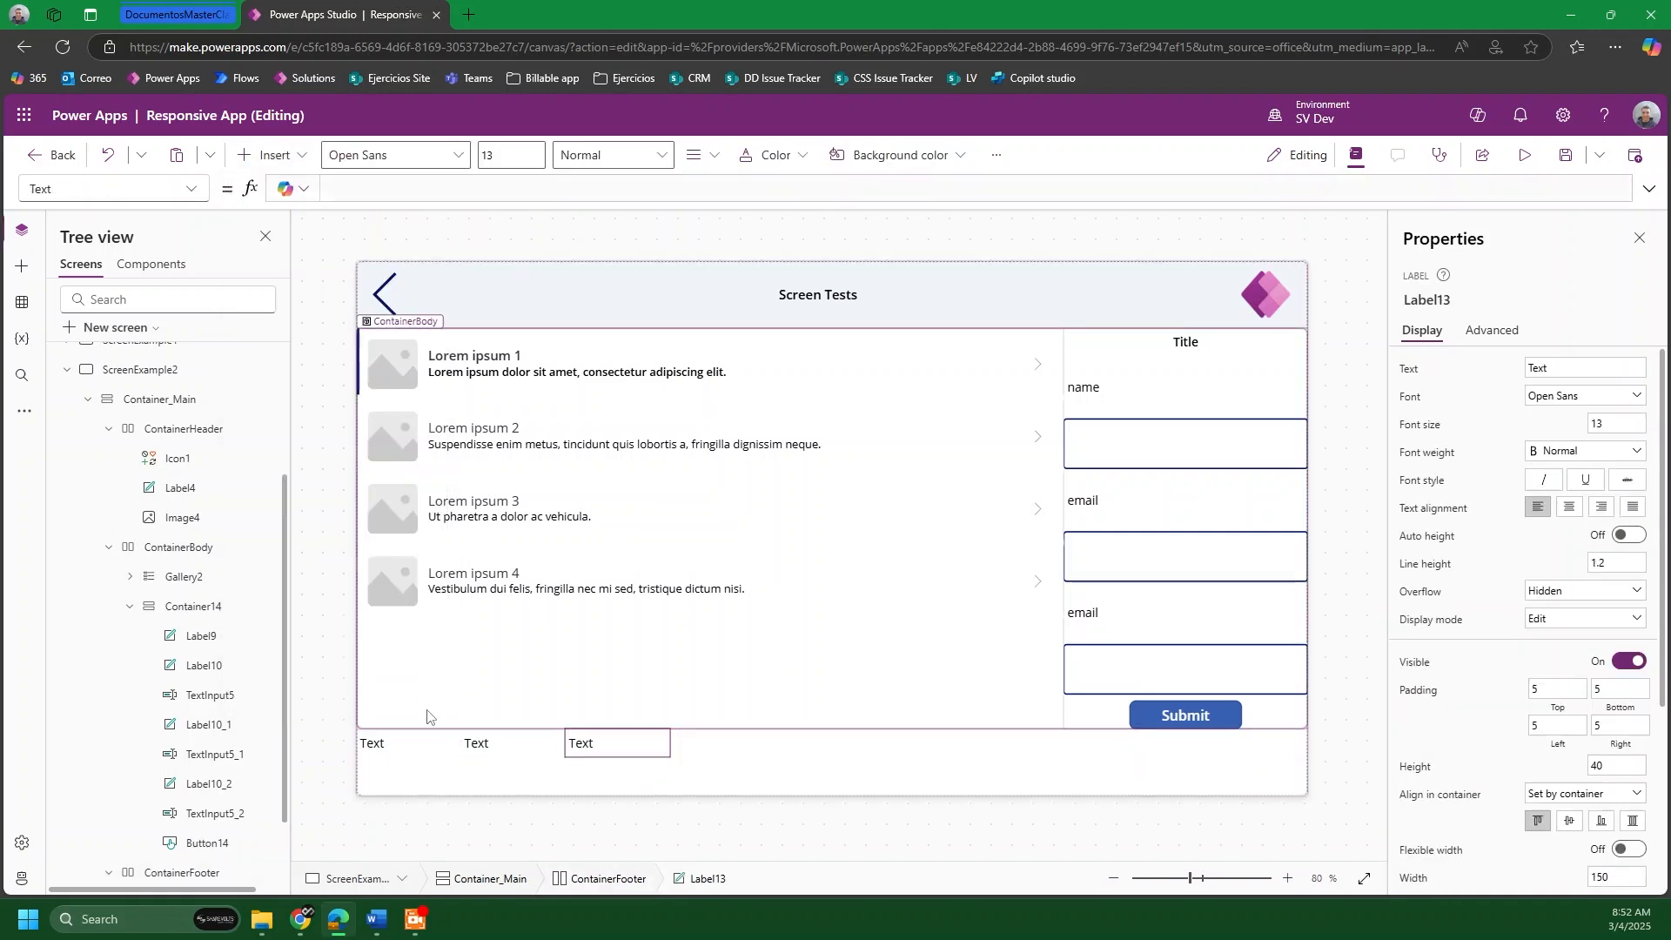
Step: Justify ContainerFooter's contents horizontally with space between and align them vertically to the center
left_click(798, 756)
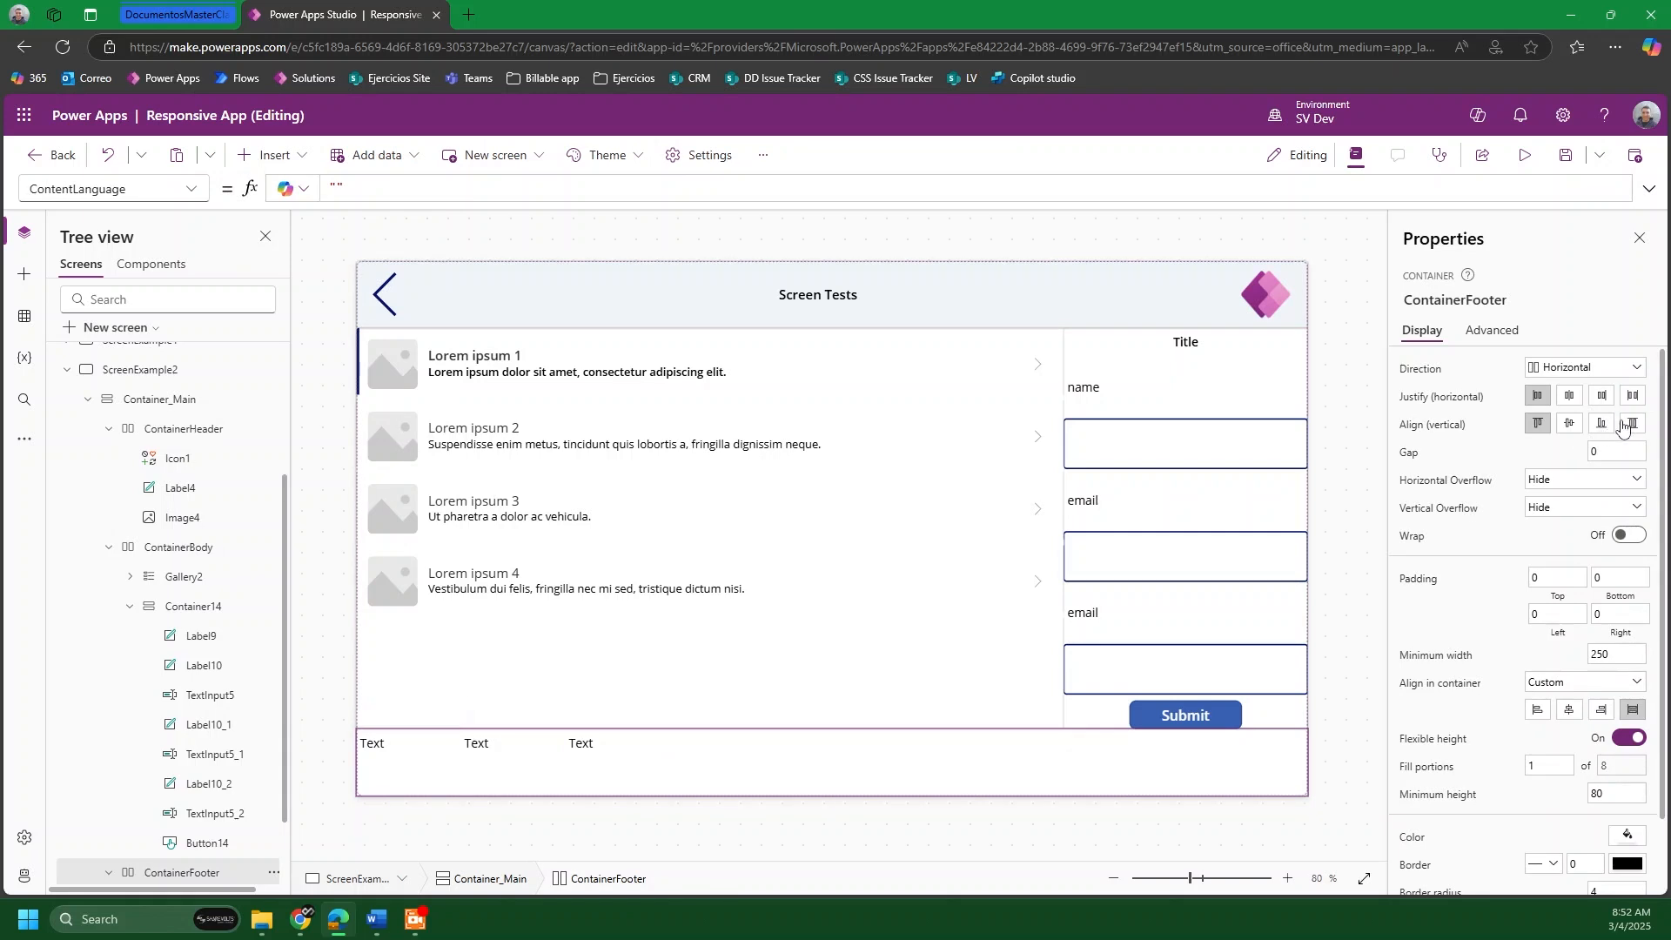
left_click(1572, 397)
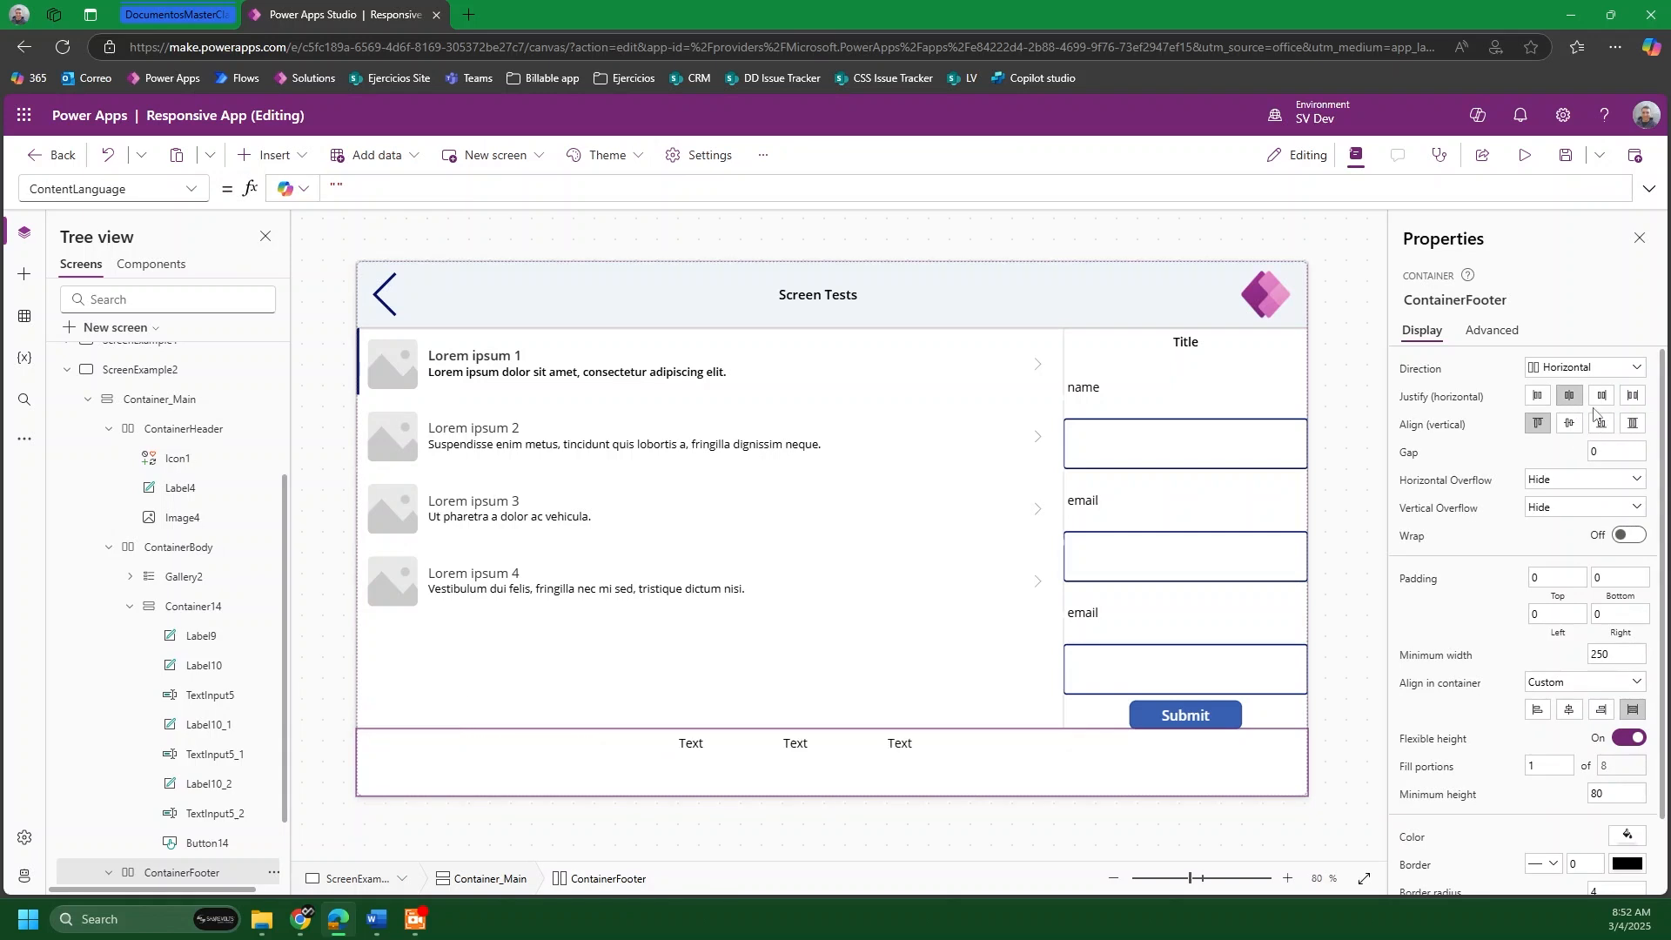
left_click(1633, 397)
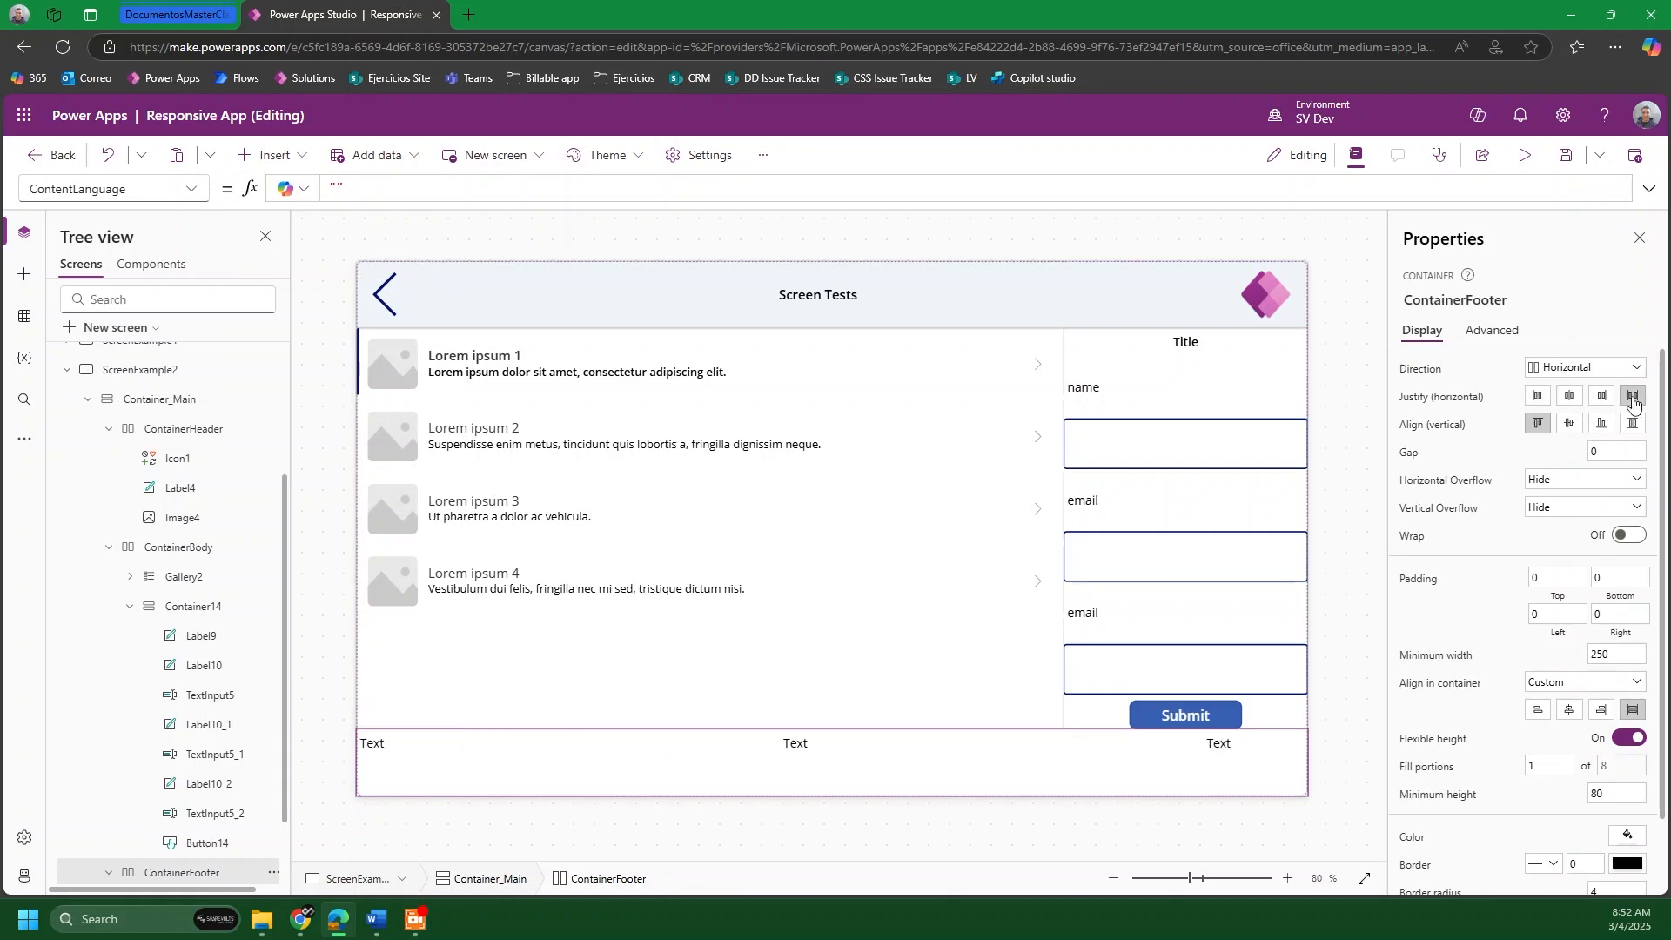
left_click(1570, 424)
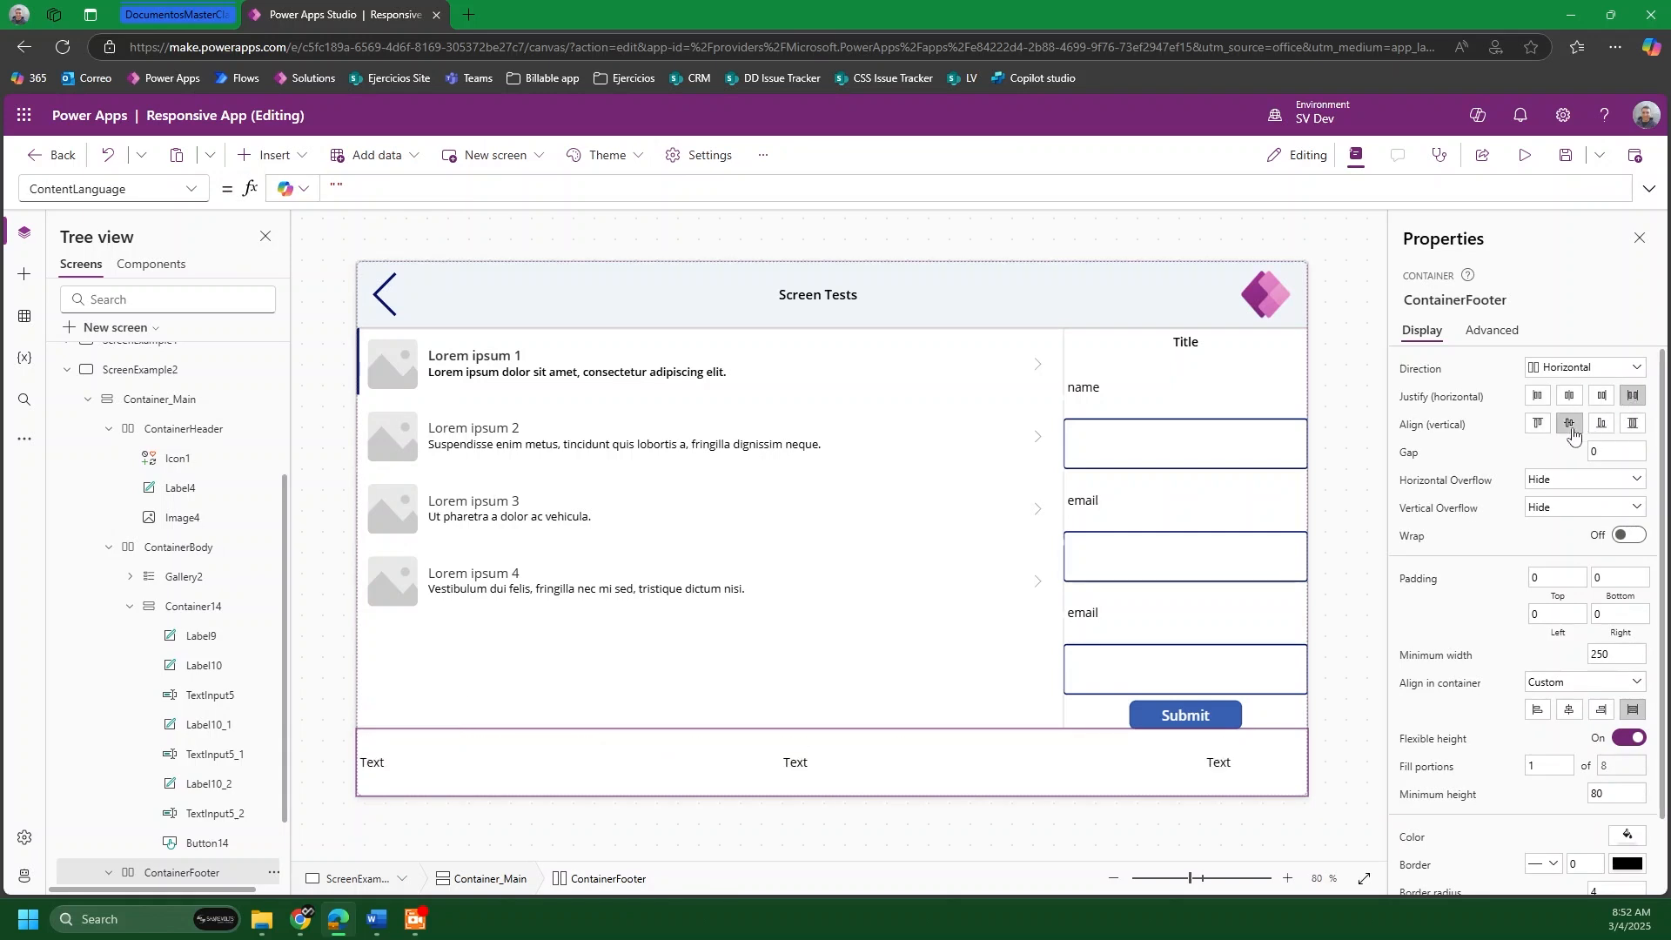
Step: Center the text alignment of all three footer labels
left_click(388, 763)
left_click(802, 766, "shift")
left_click(1223, 760, "shift")
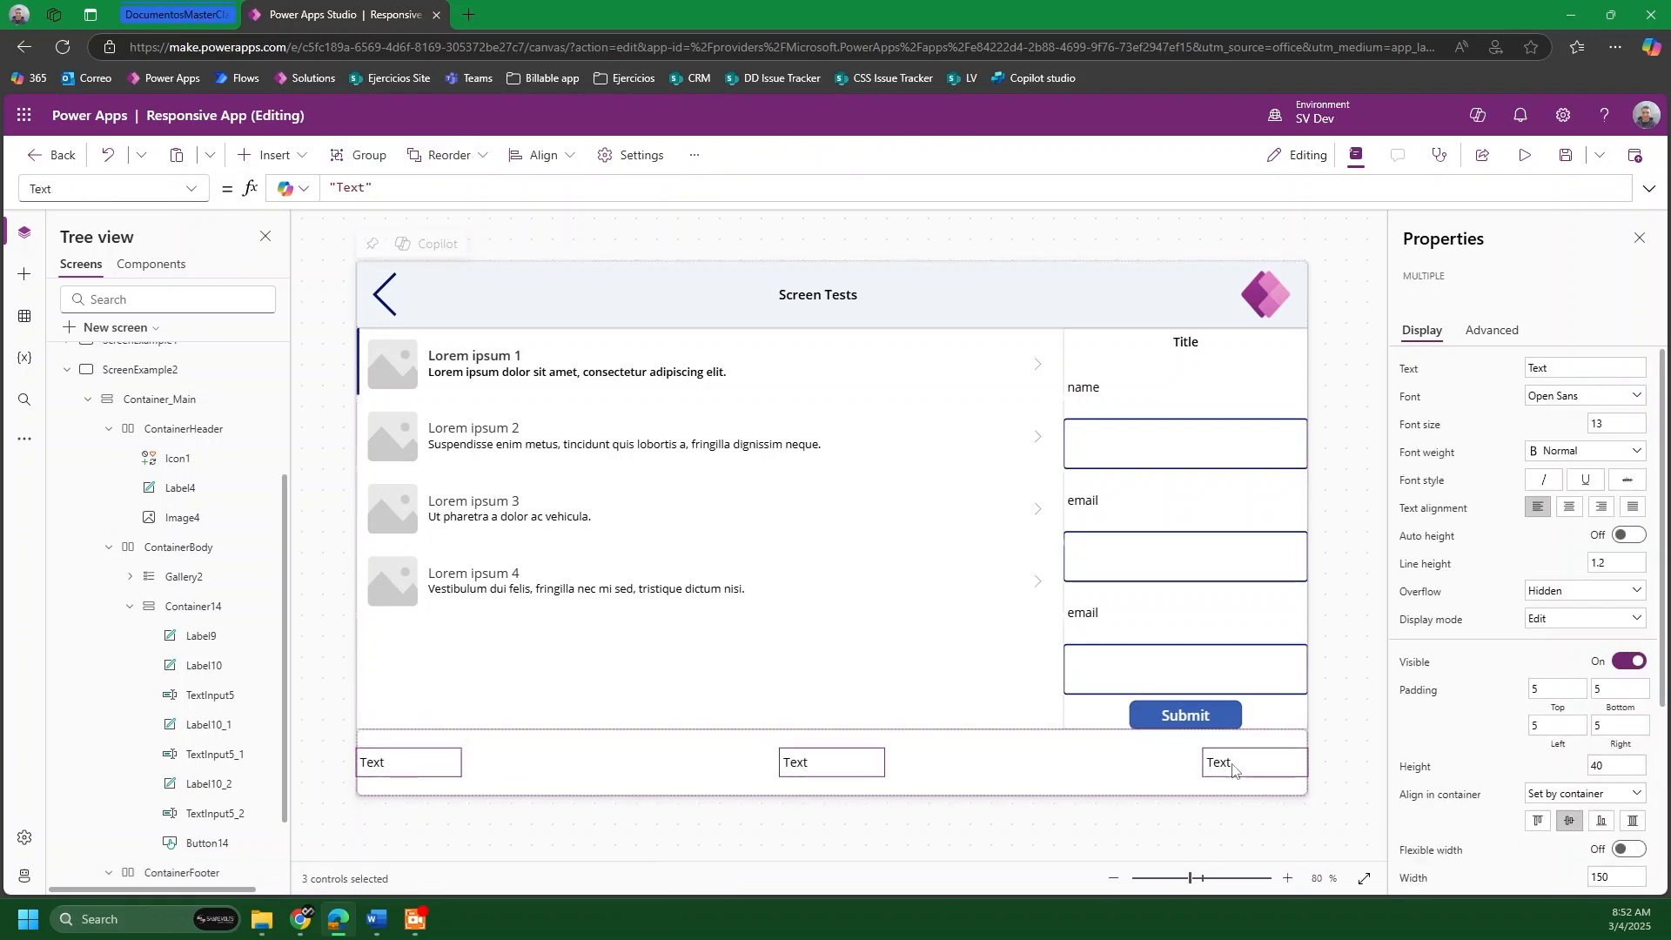
left_click(1568, 510)
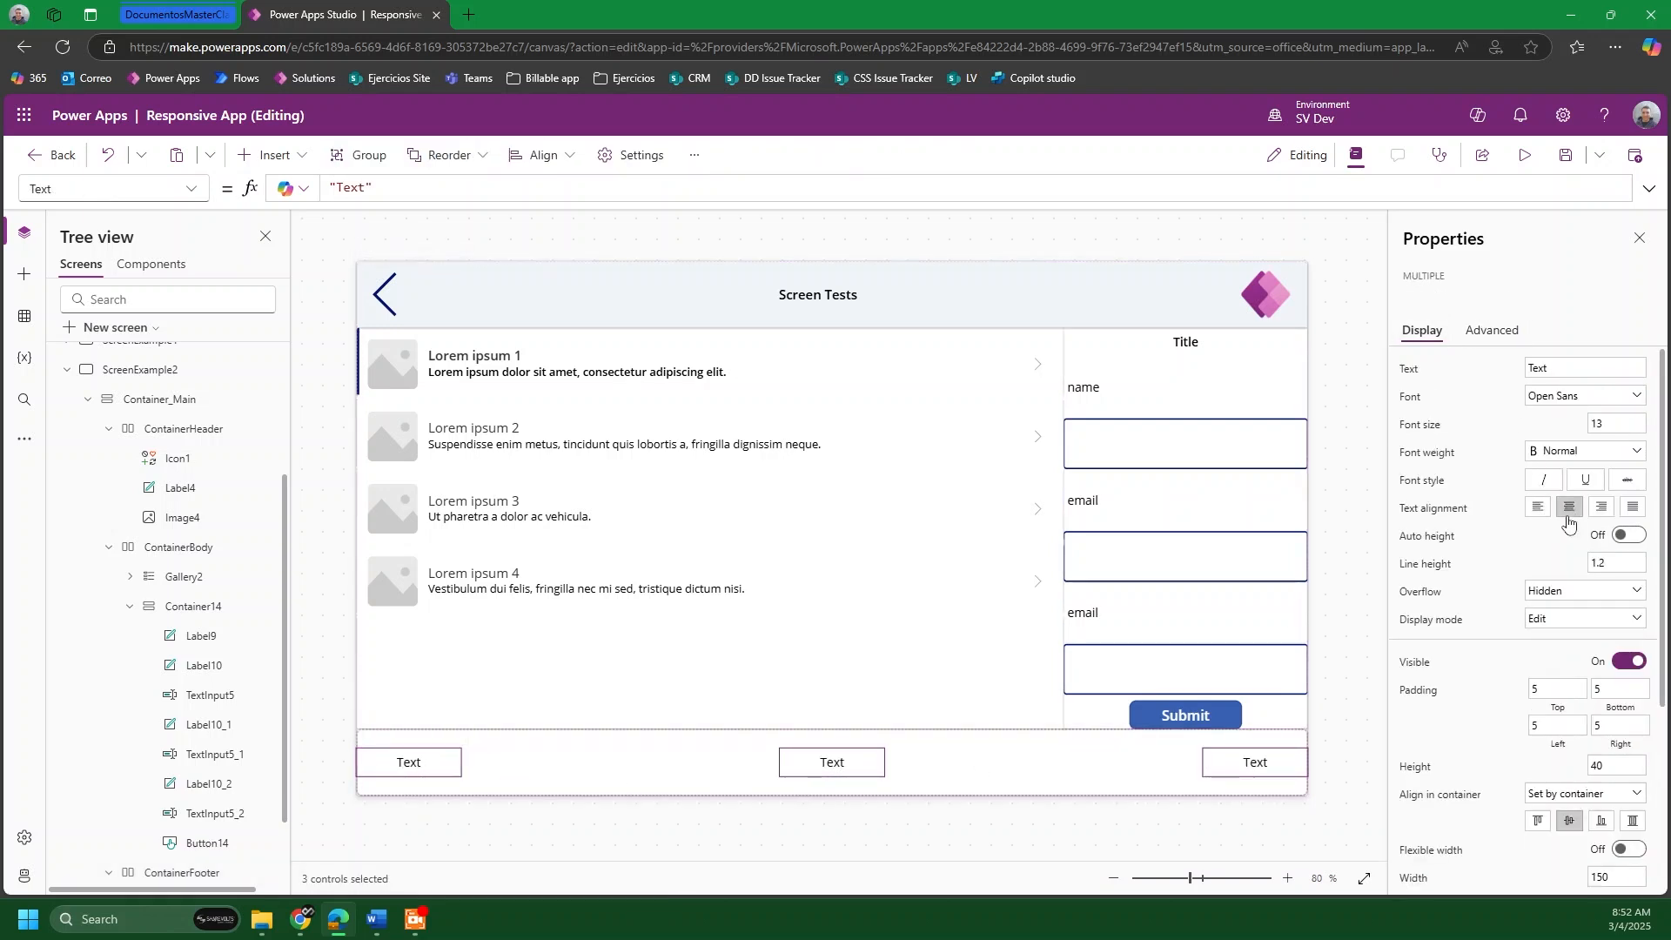
Step: Set the Text formula of the first label in ContainerFooter to Parent.Width
left_click(563, 832)
left_click(424, 761)
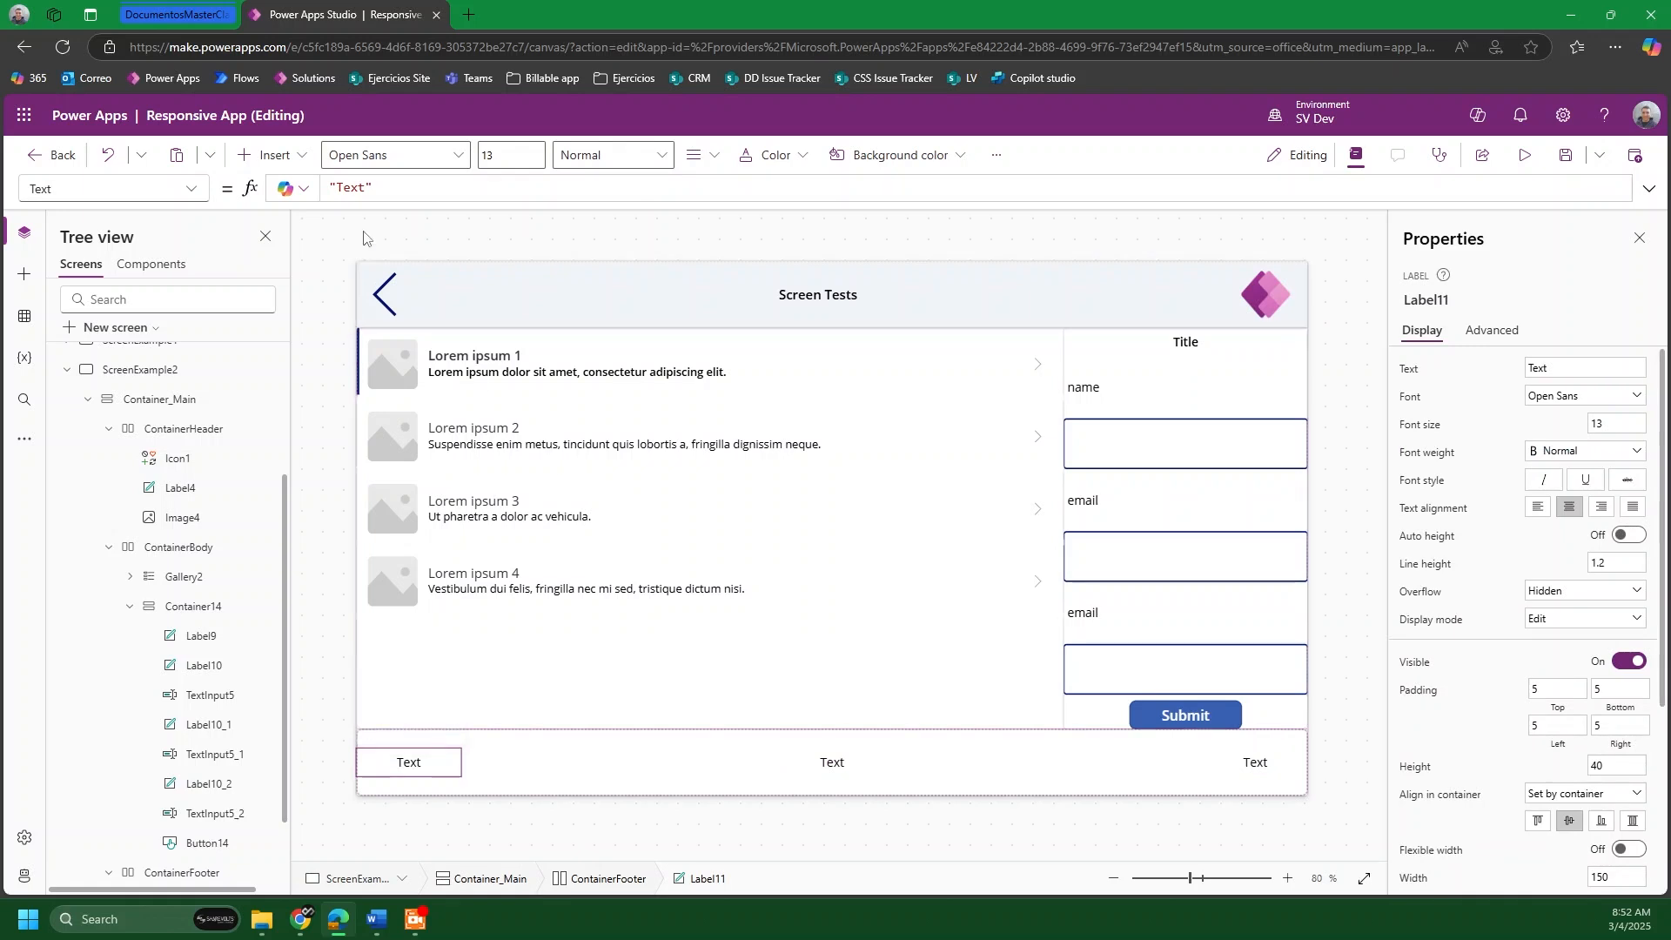
left_click_drag(383, 188, 274, 183)
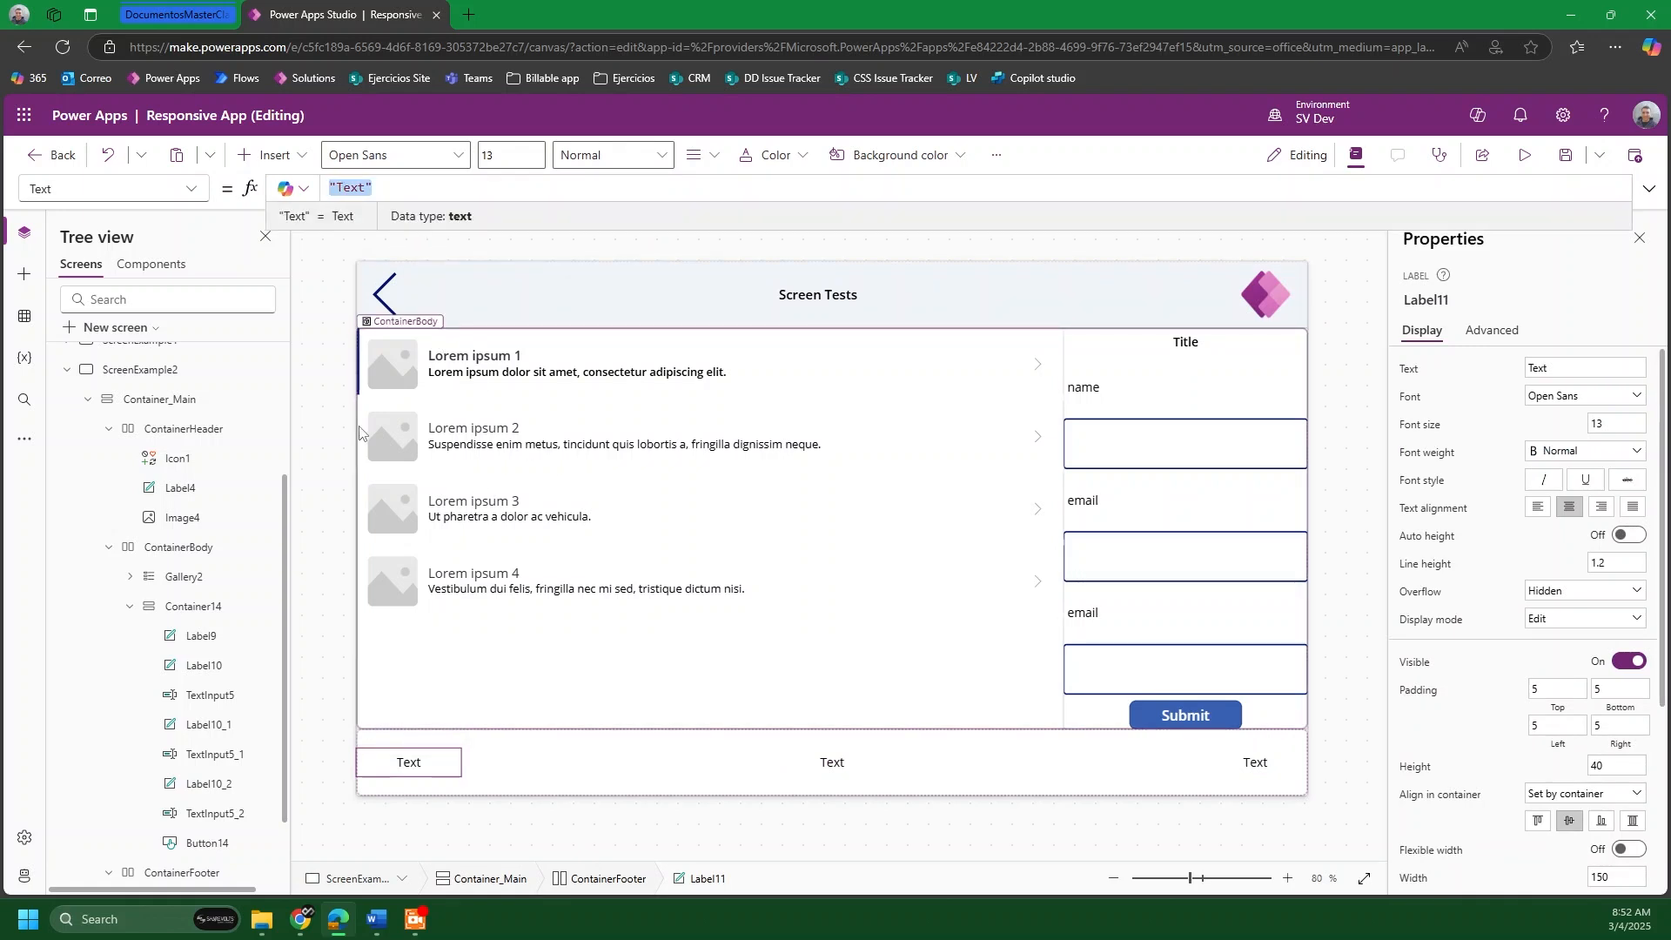
scroll(273, 548, "up", 3)
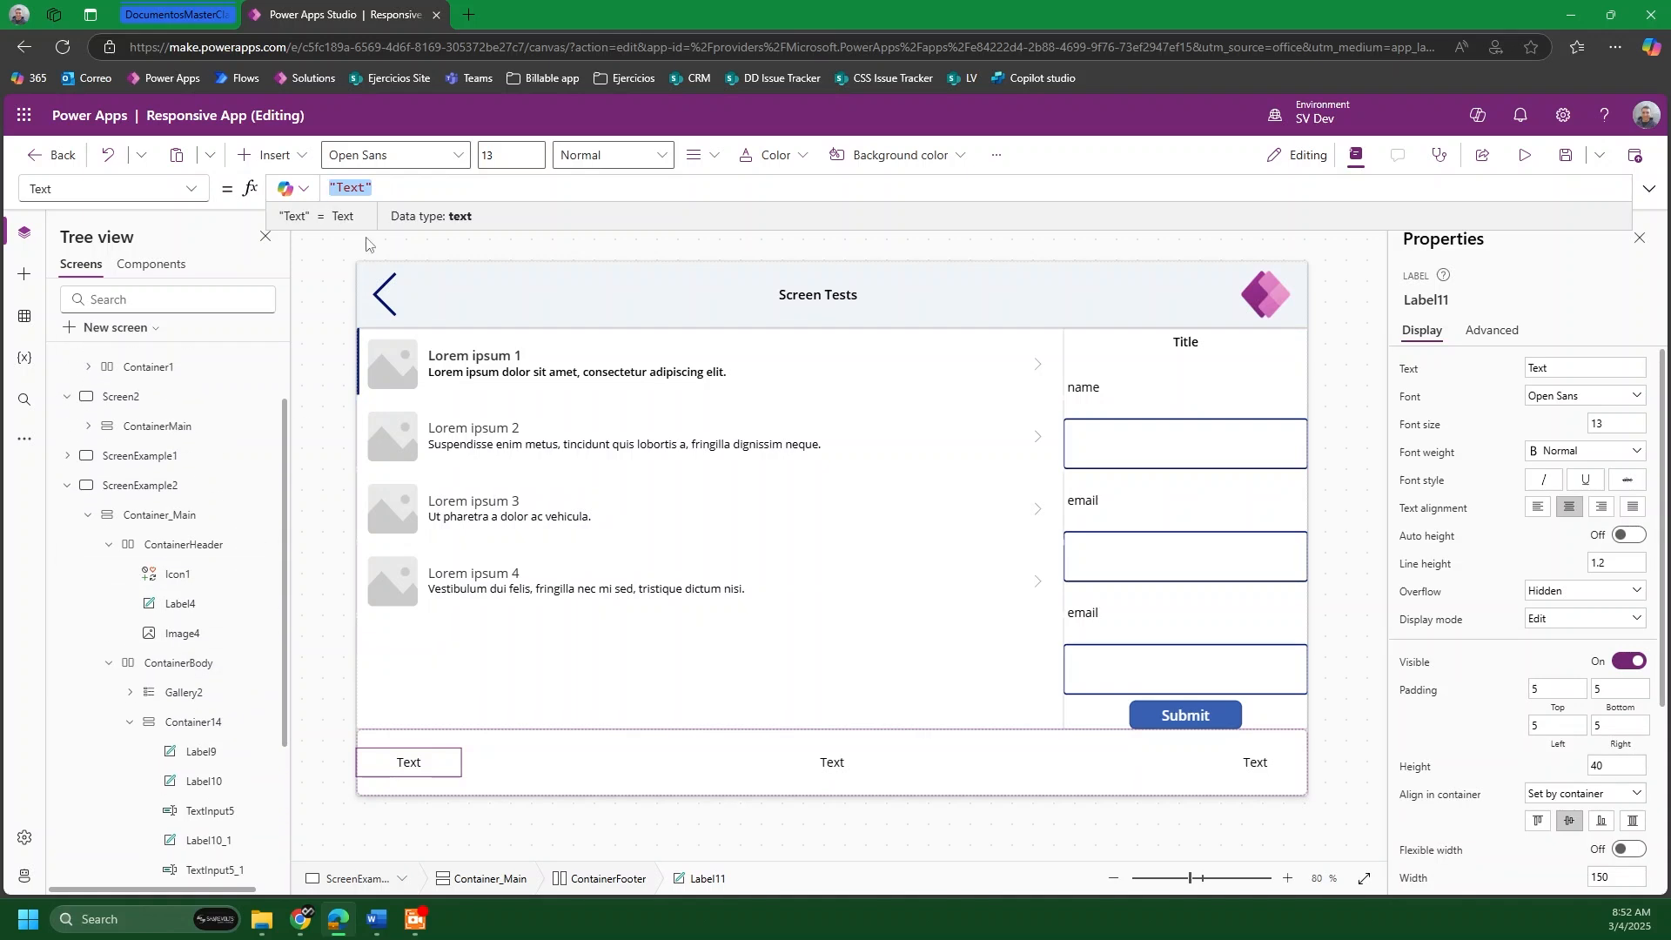
type("Parent.")
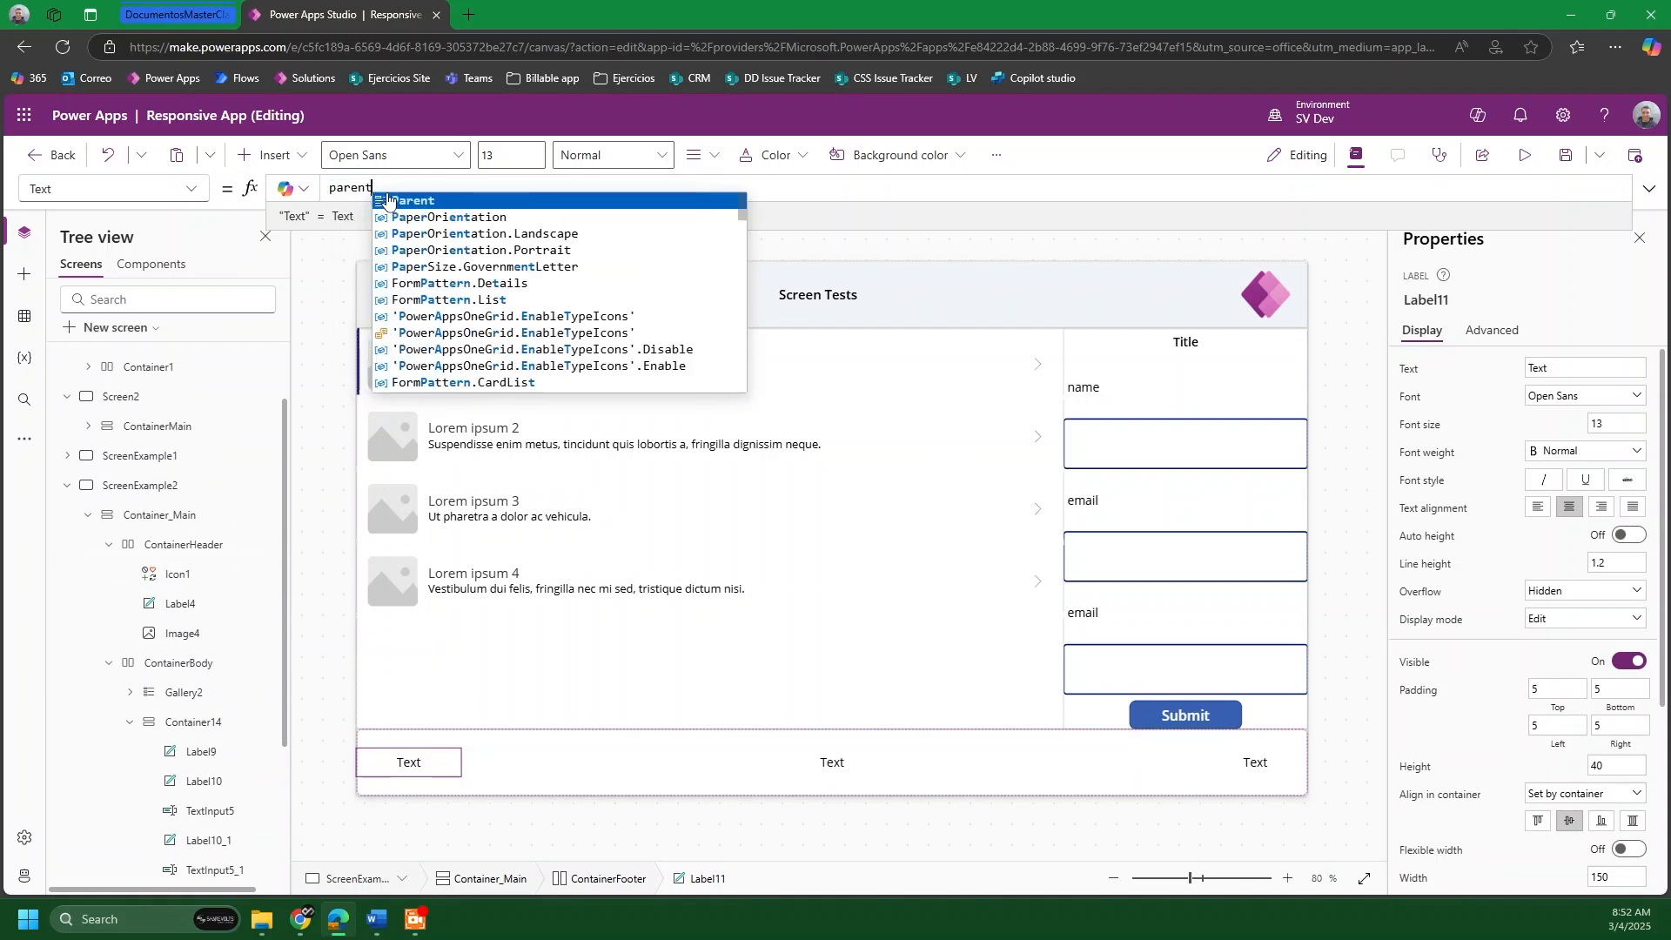
type("W")
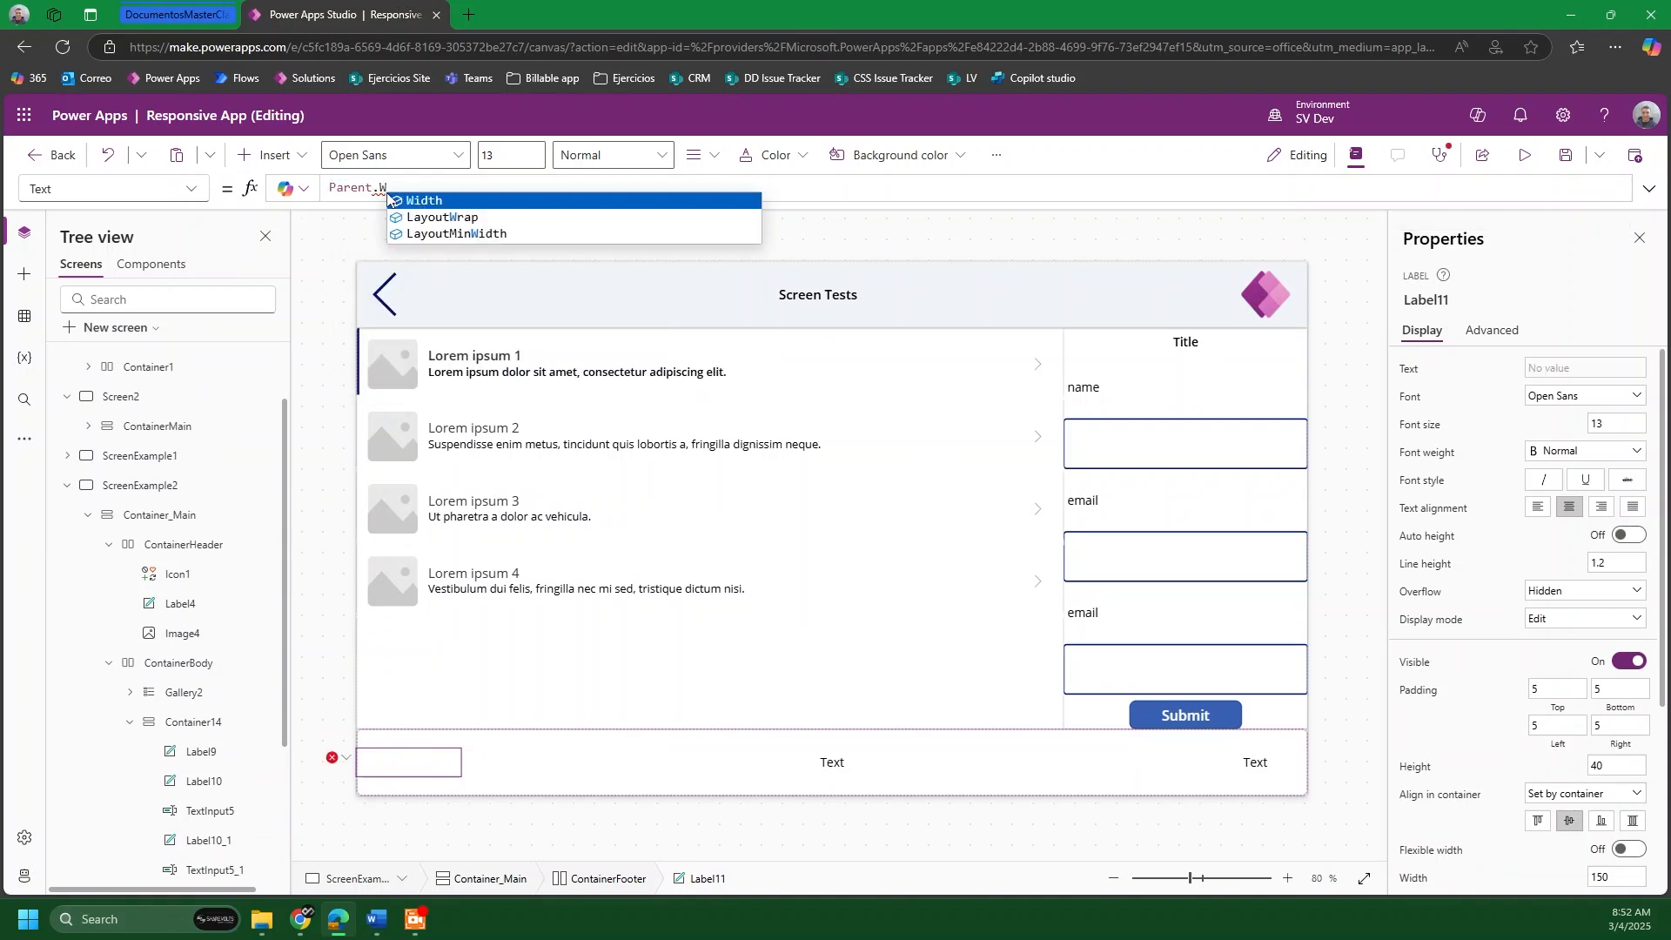
left_click(389, 200)
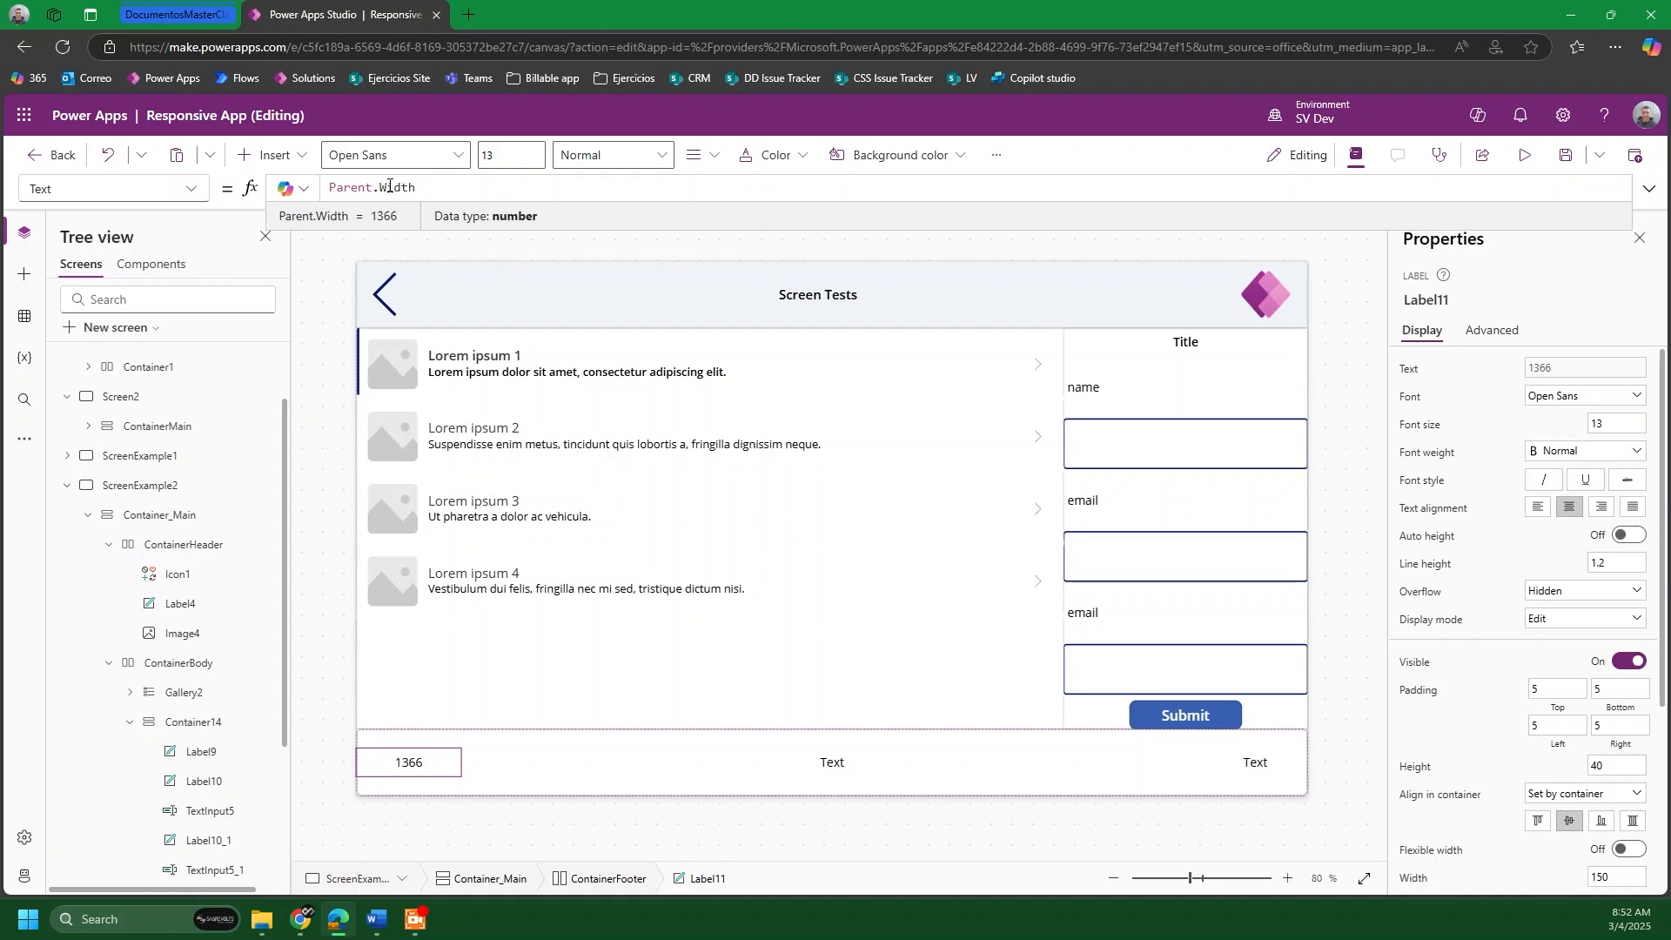
left_click(435, 777)
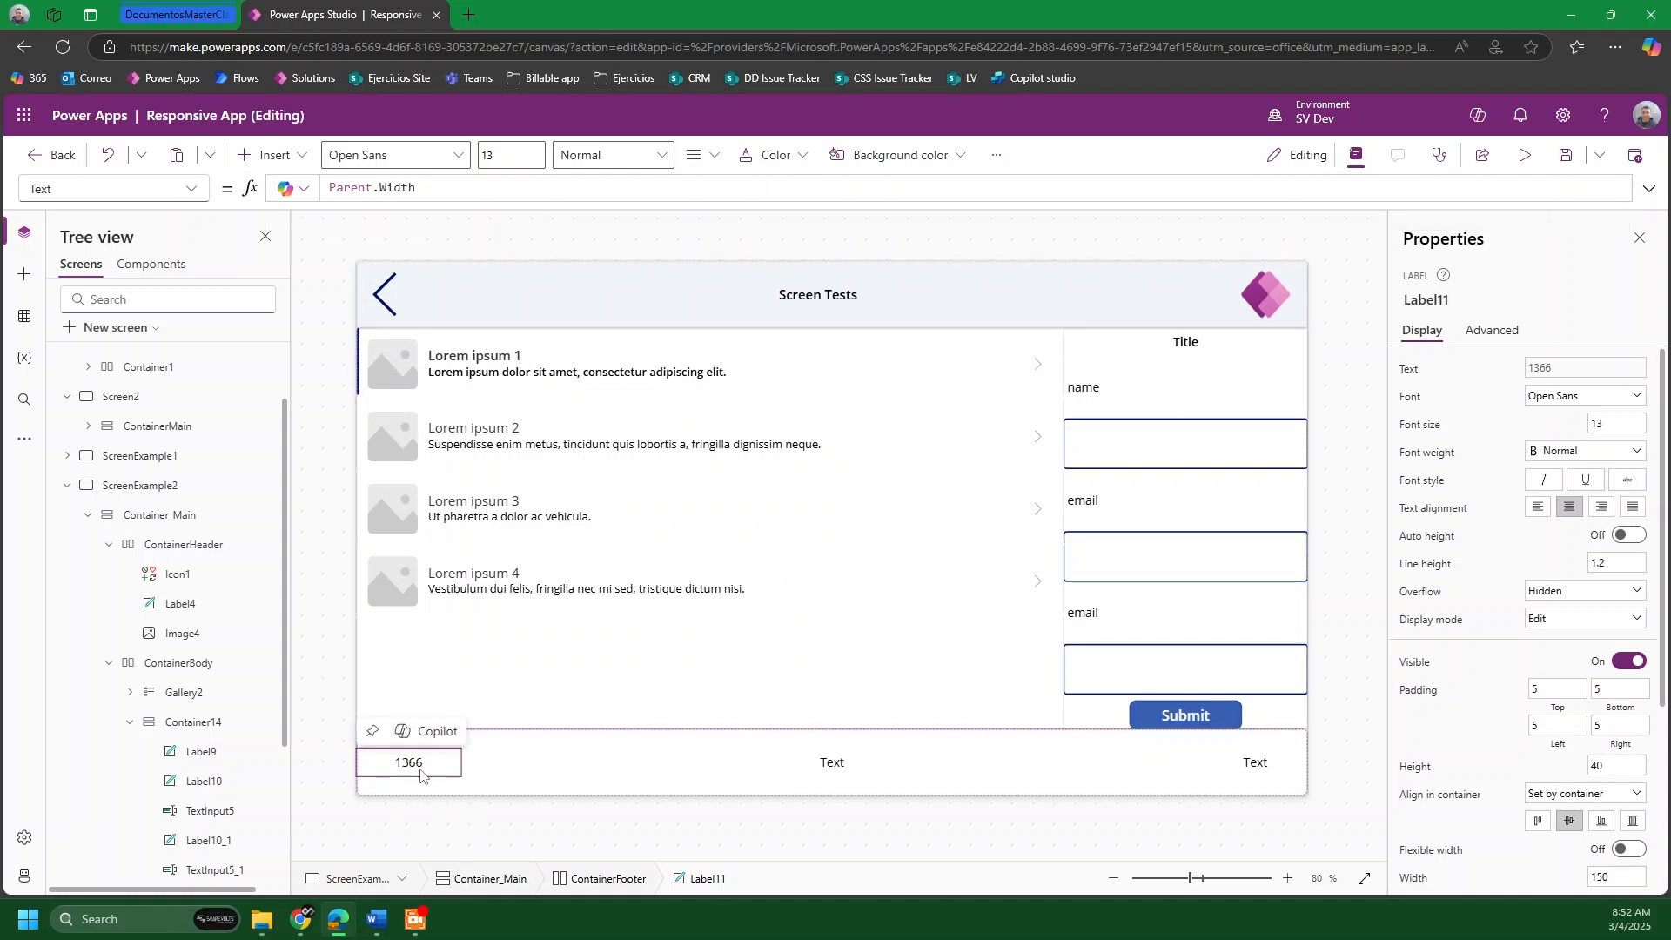
left_click(546, 247)
Step: Preview the screen while narrowing and widening the browser window to check its responsiveness, and return to editing with the window maximized
key("alt+Tab")
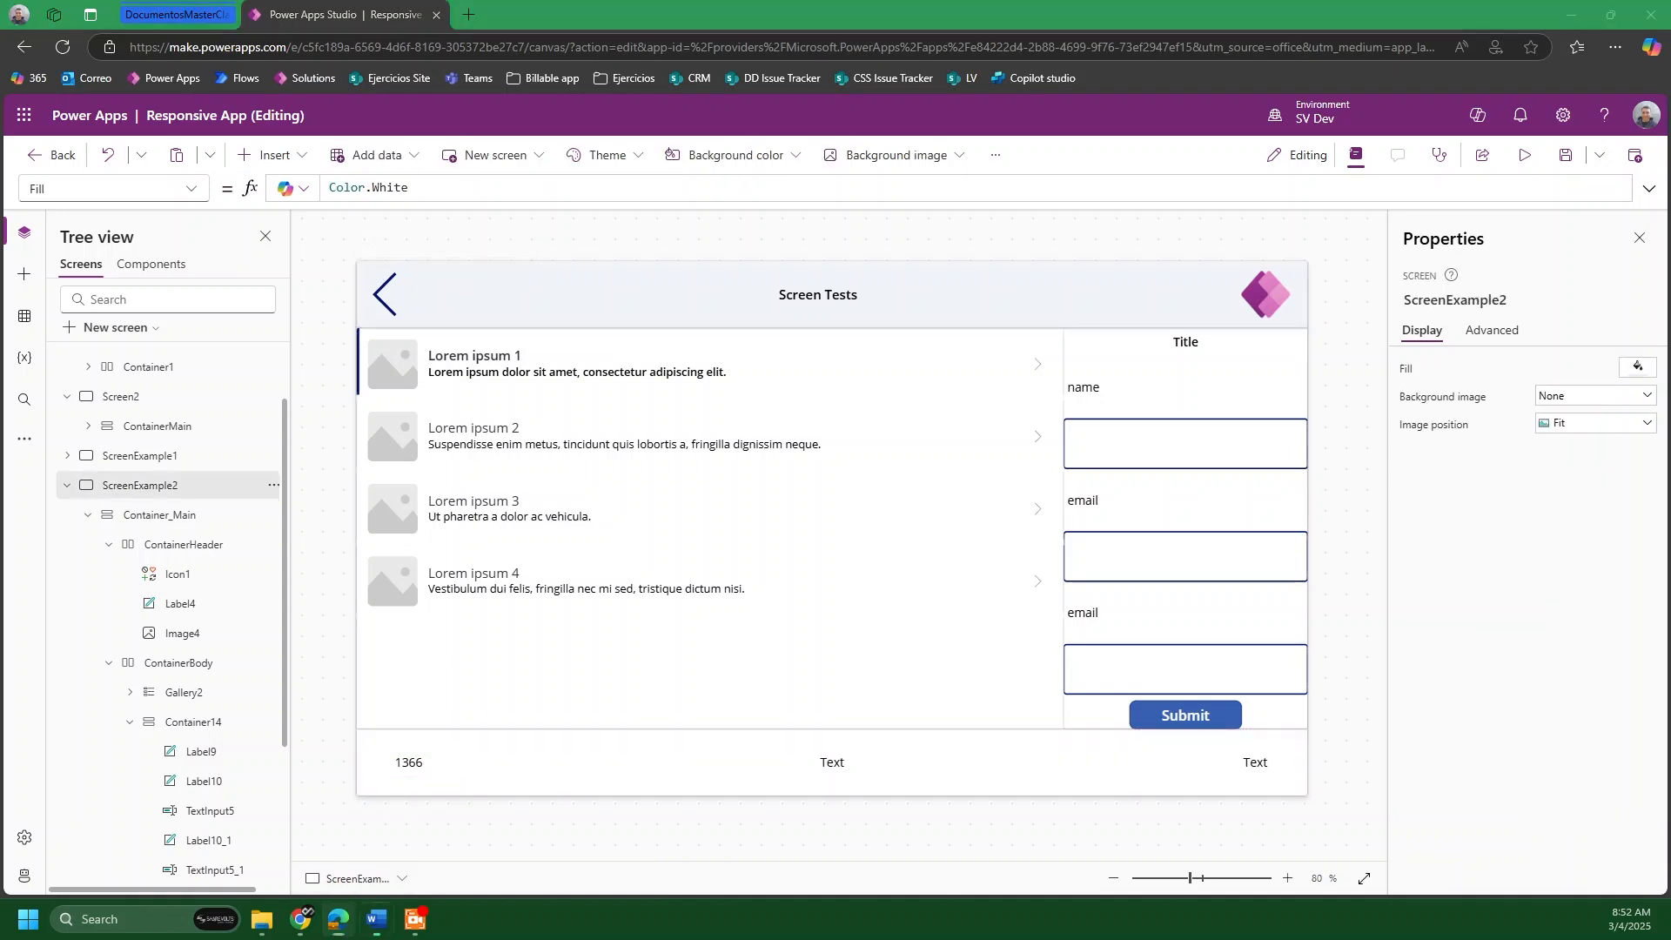
double_click(784, 9)
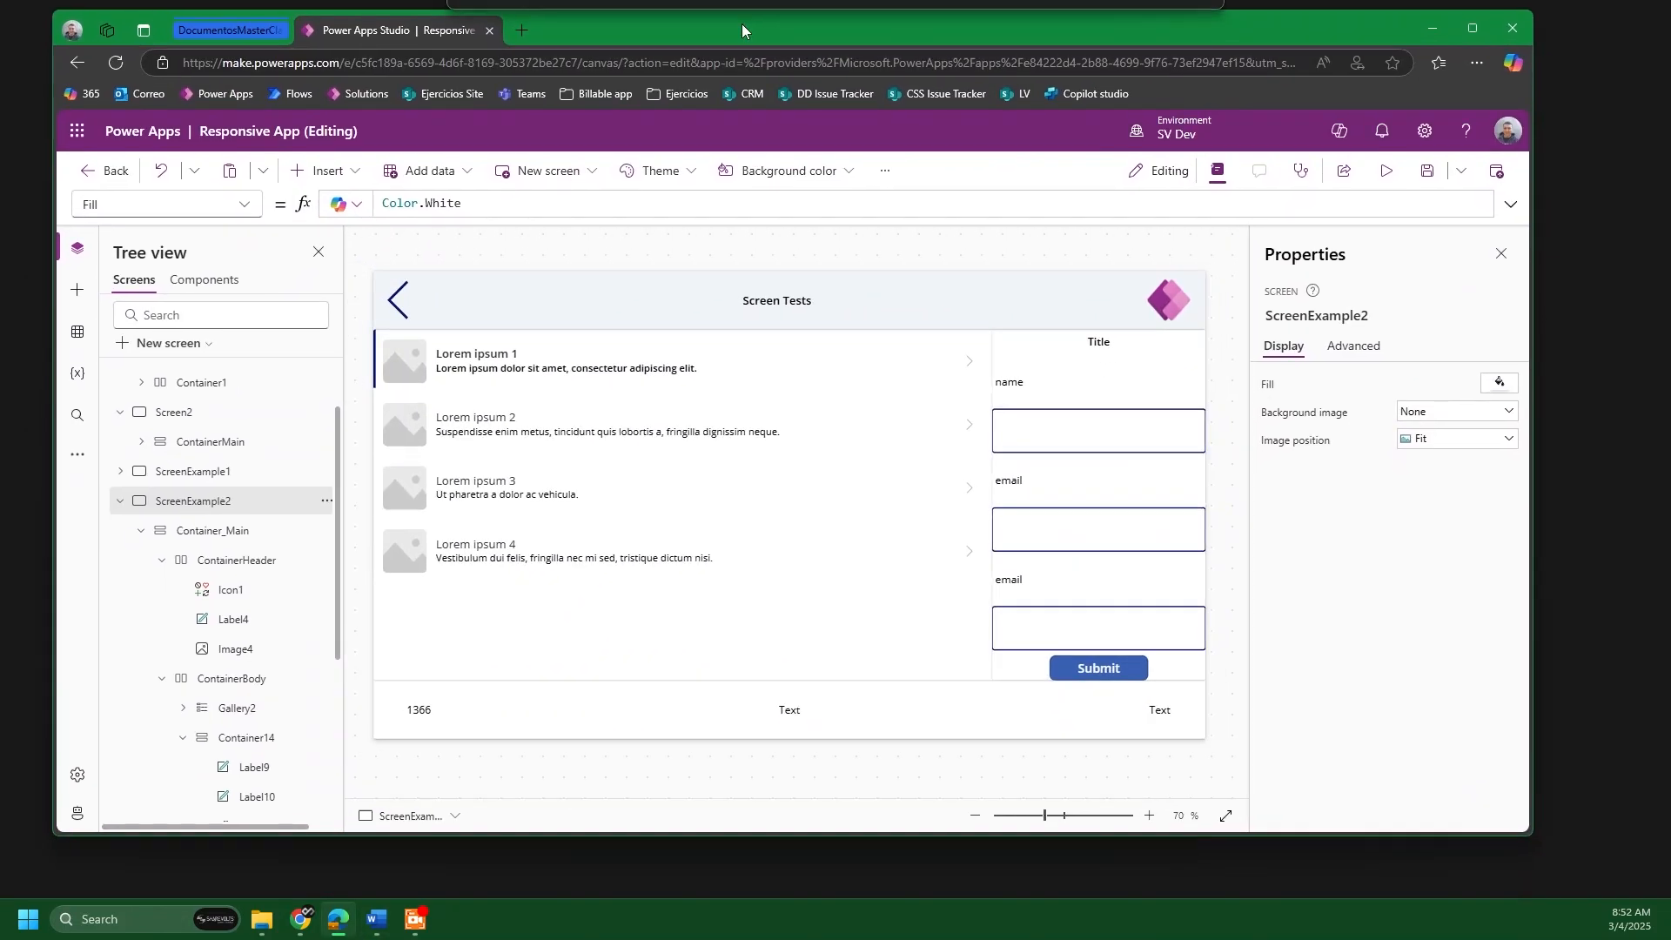
left_click_drag(1525, 545, 1187, 540)
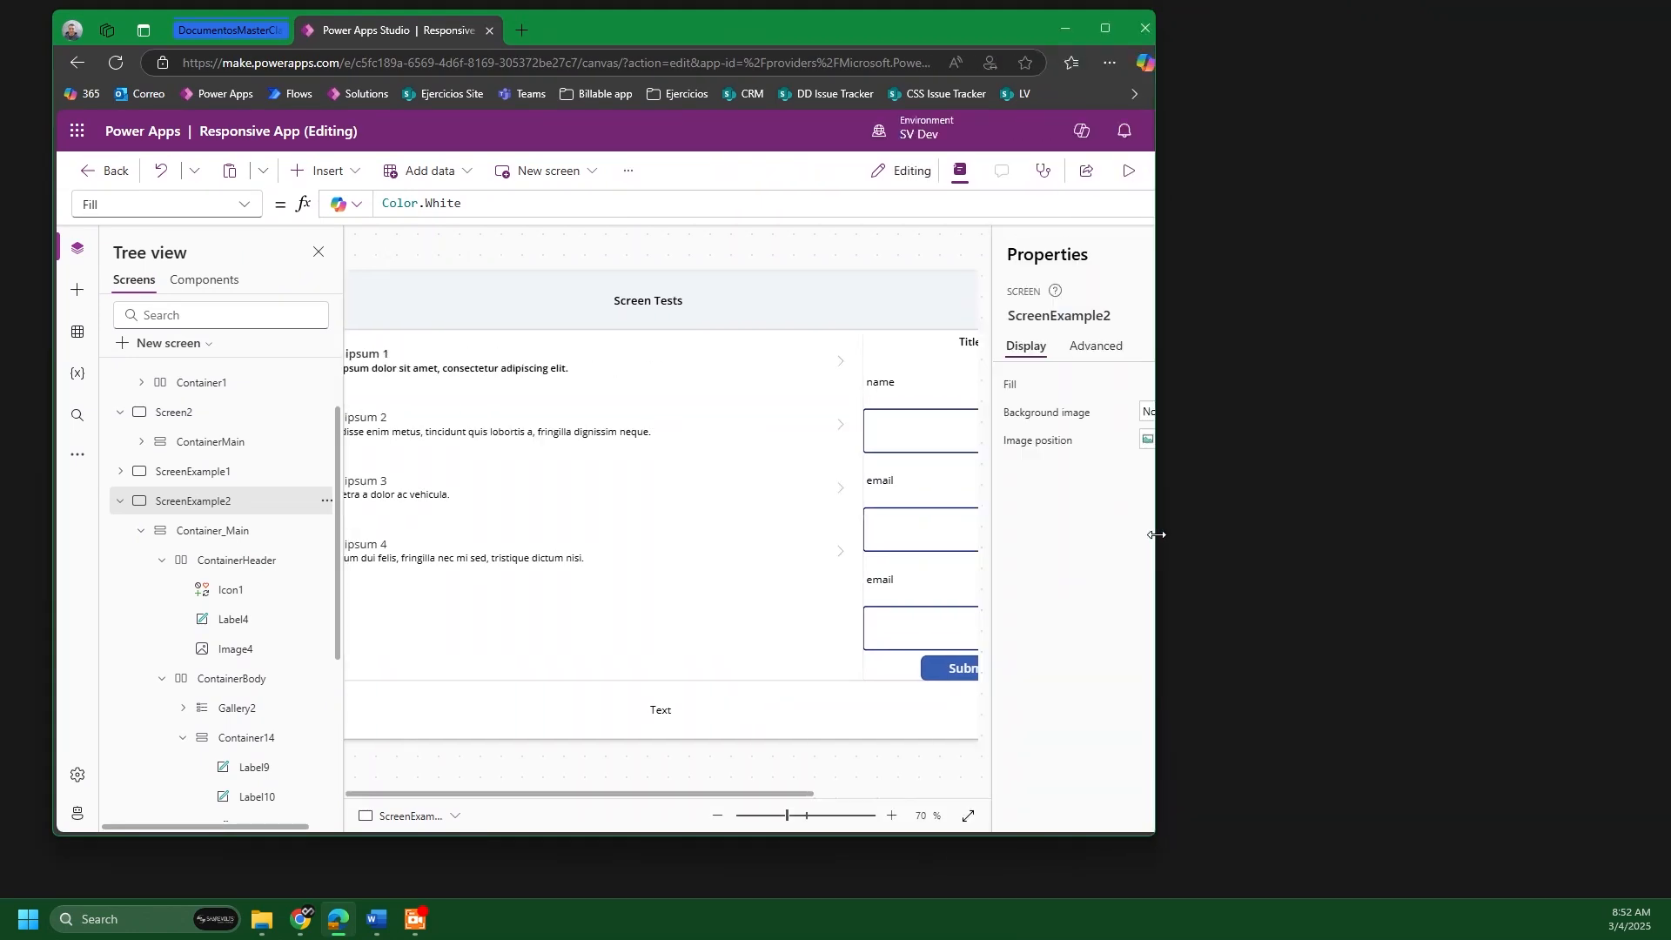
left_click(1043, 171)
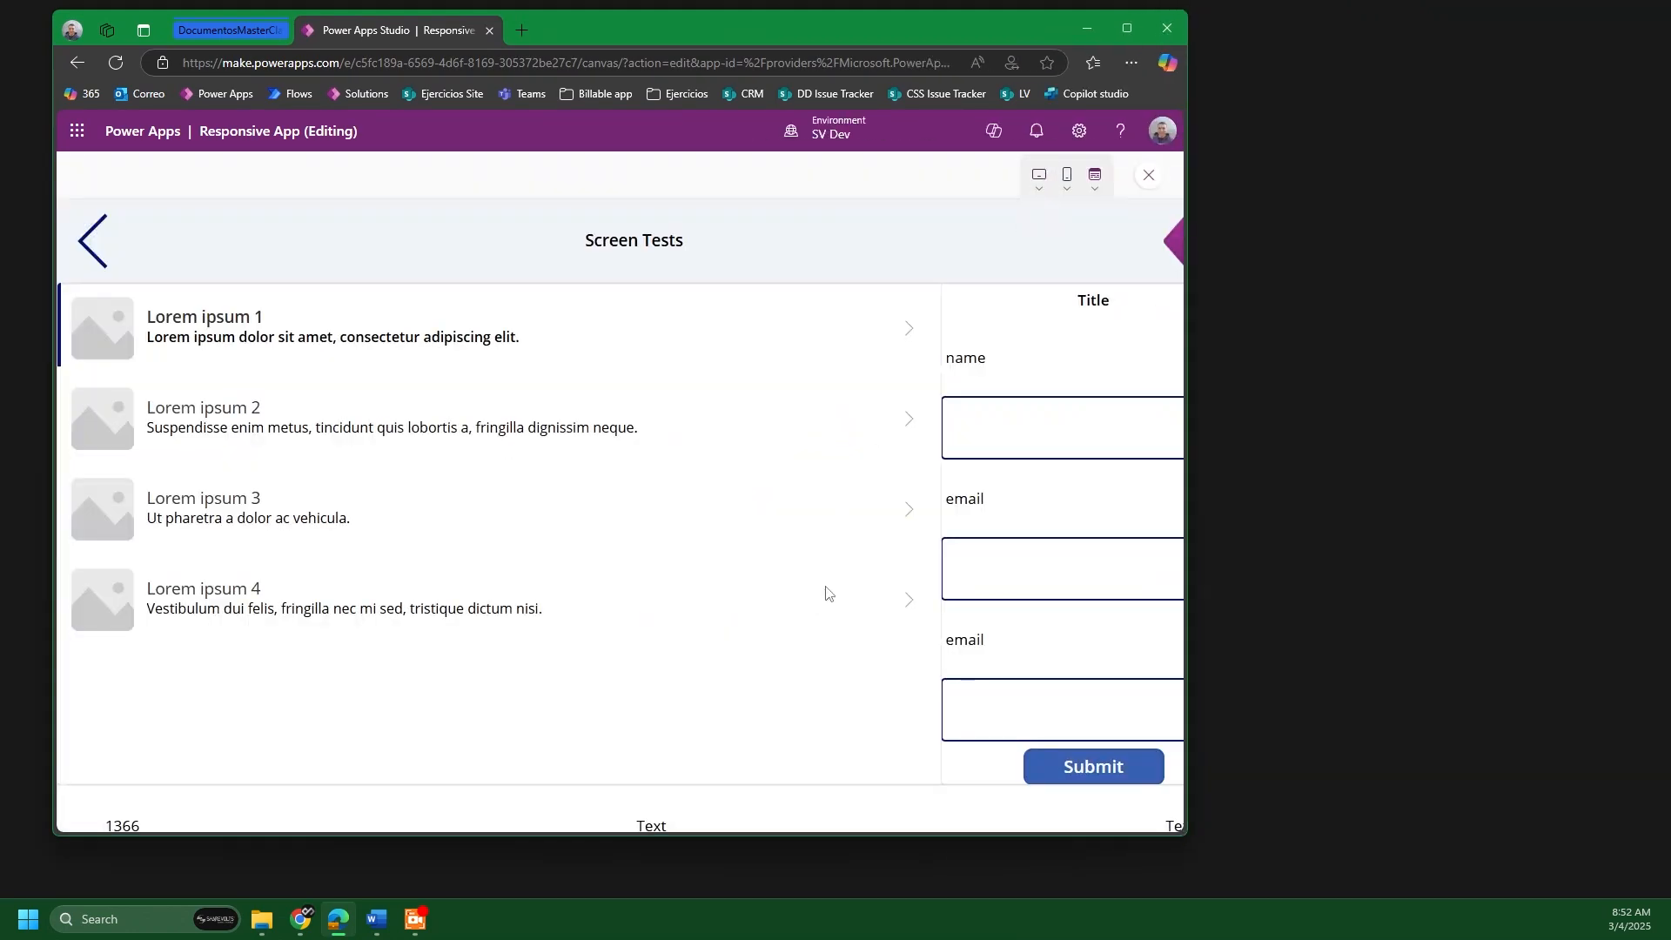
left_click_drag(1190, 548, 1546, 548)
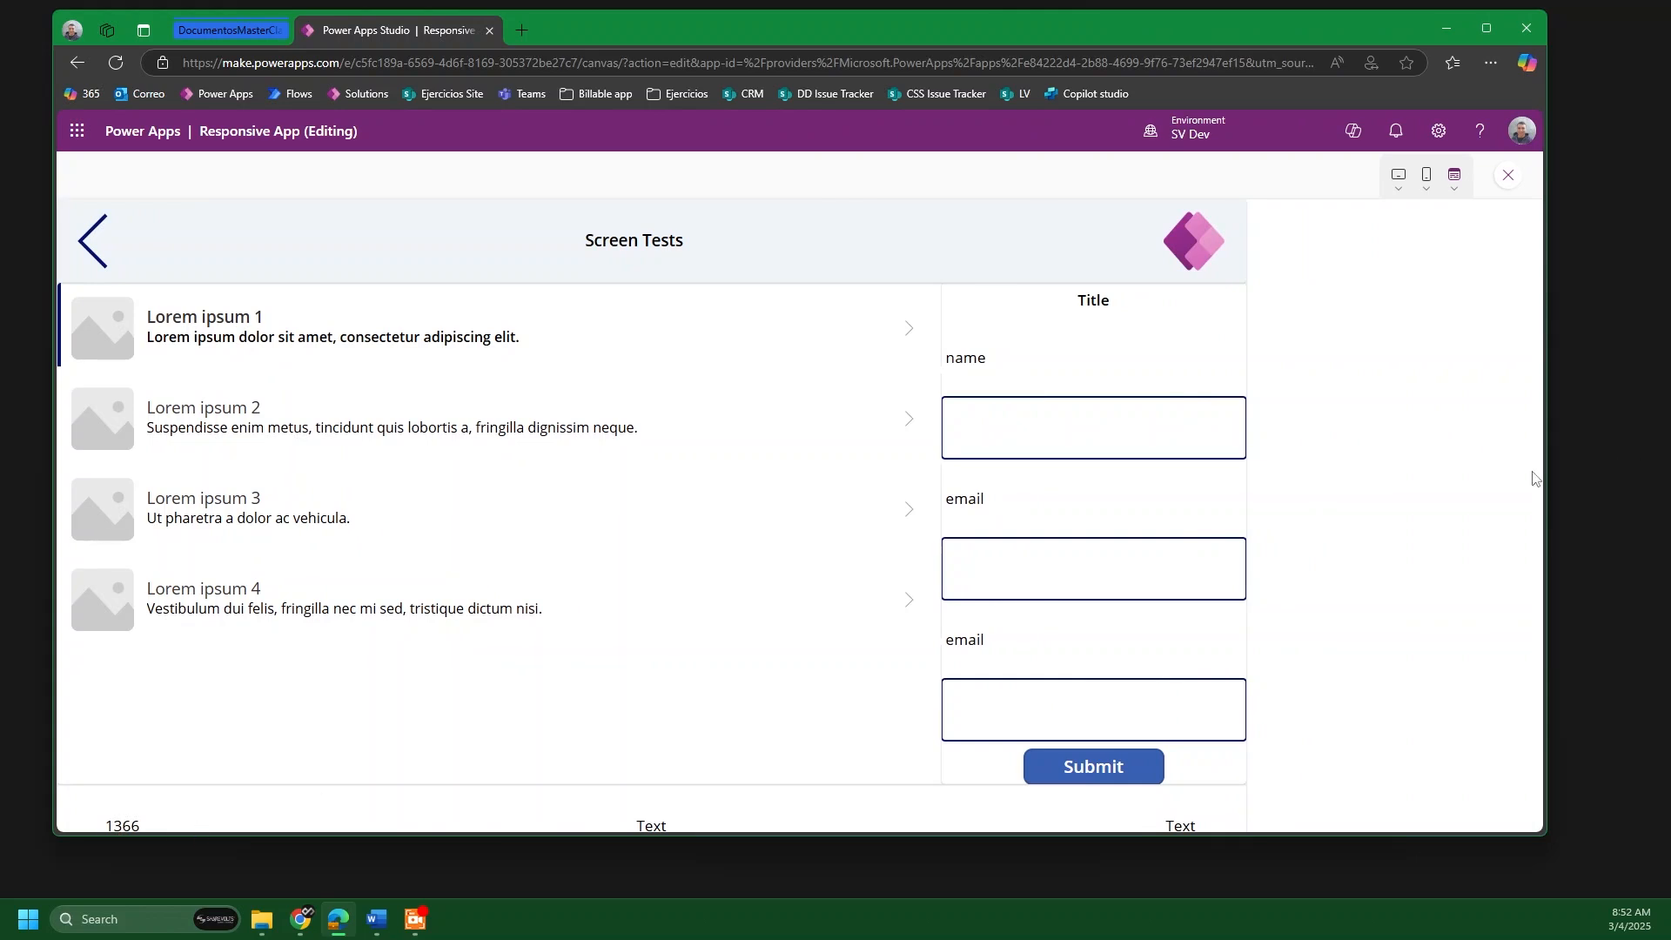
left_click_drag(1547, 450, 1395, 513)
left_click(1319, 33)
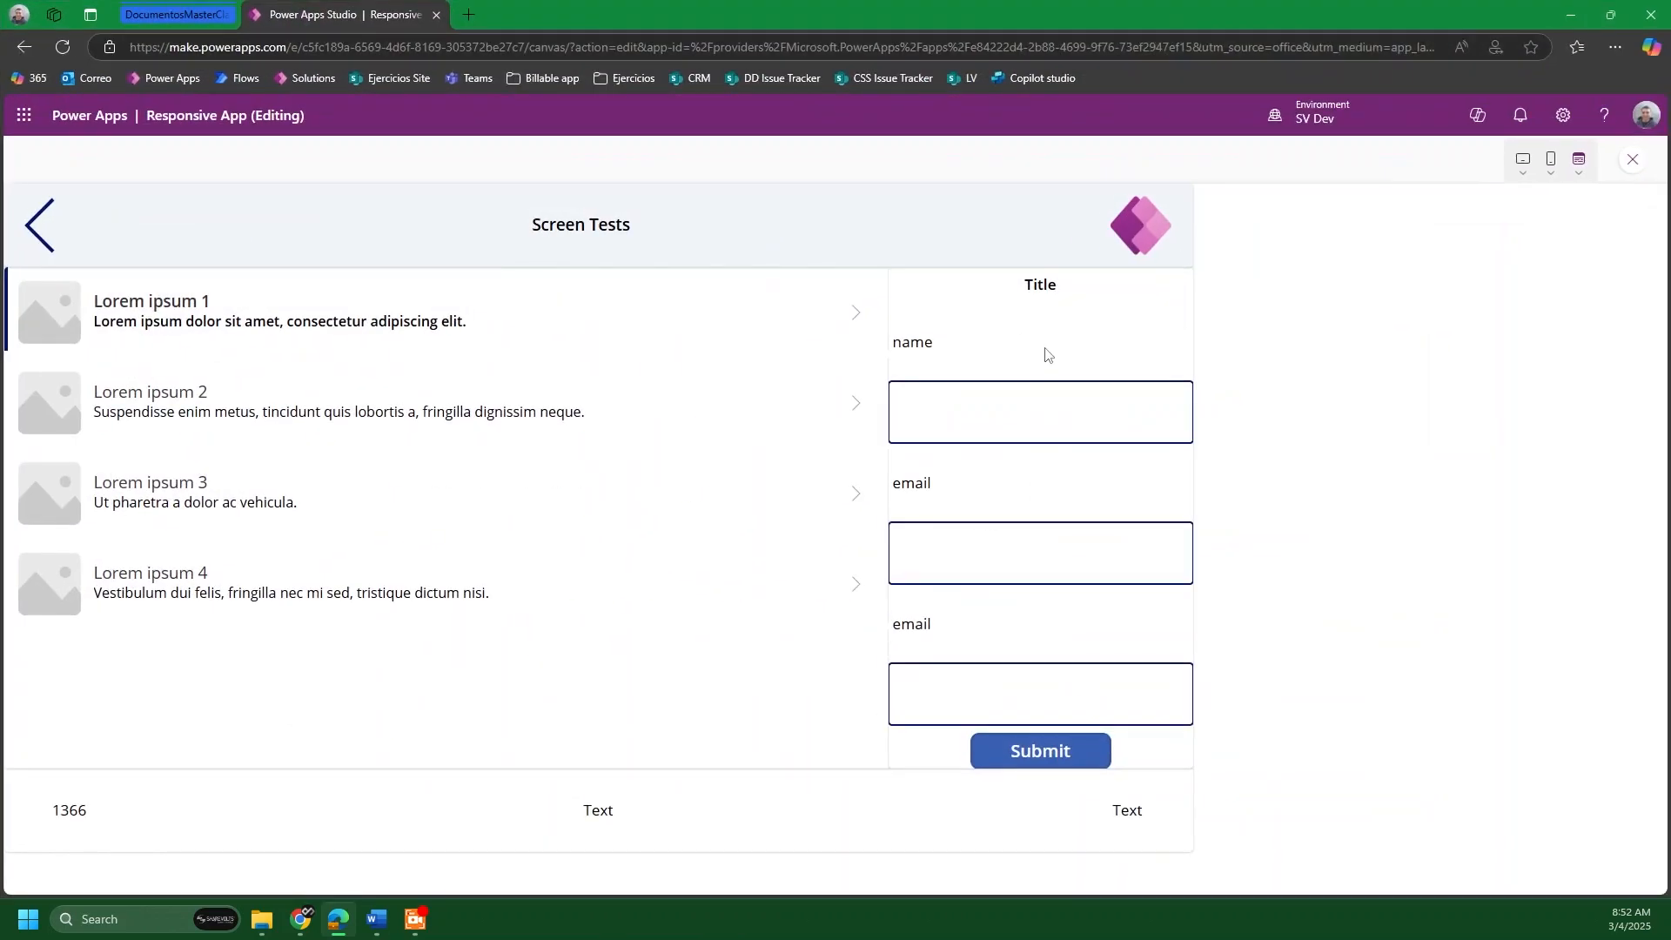
left_click(1634, 165)
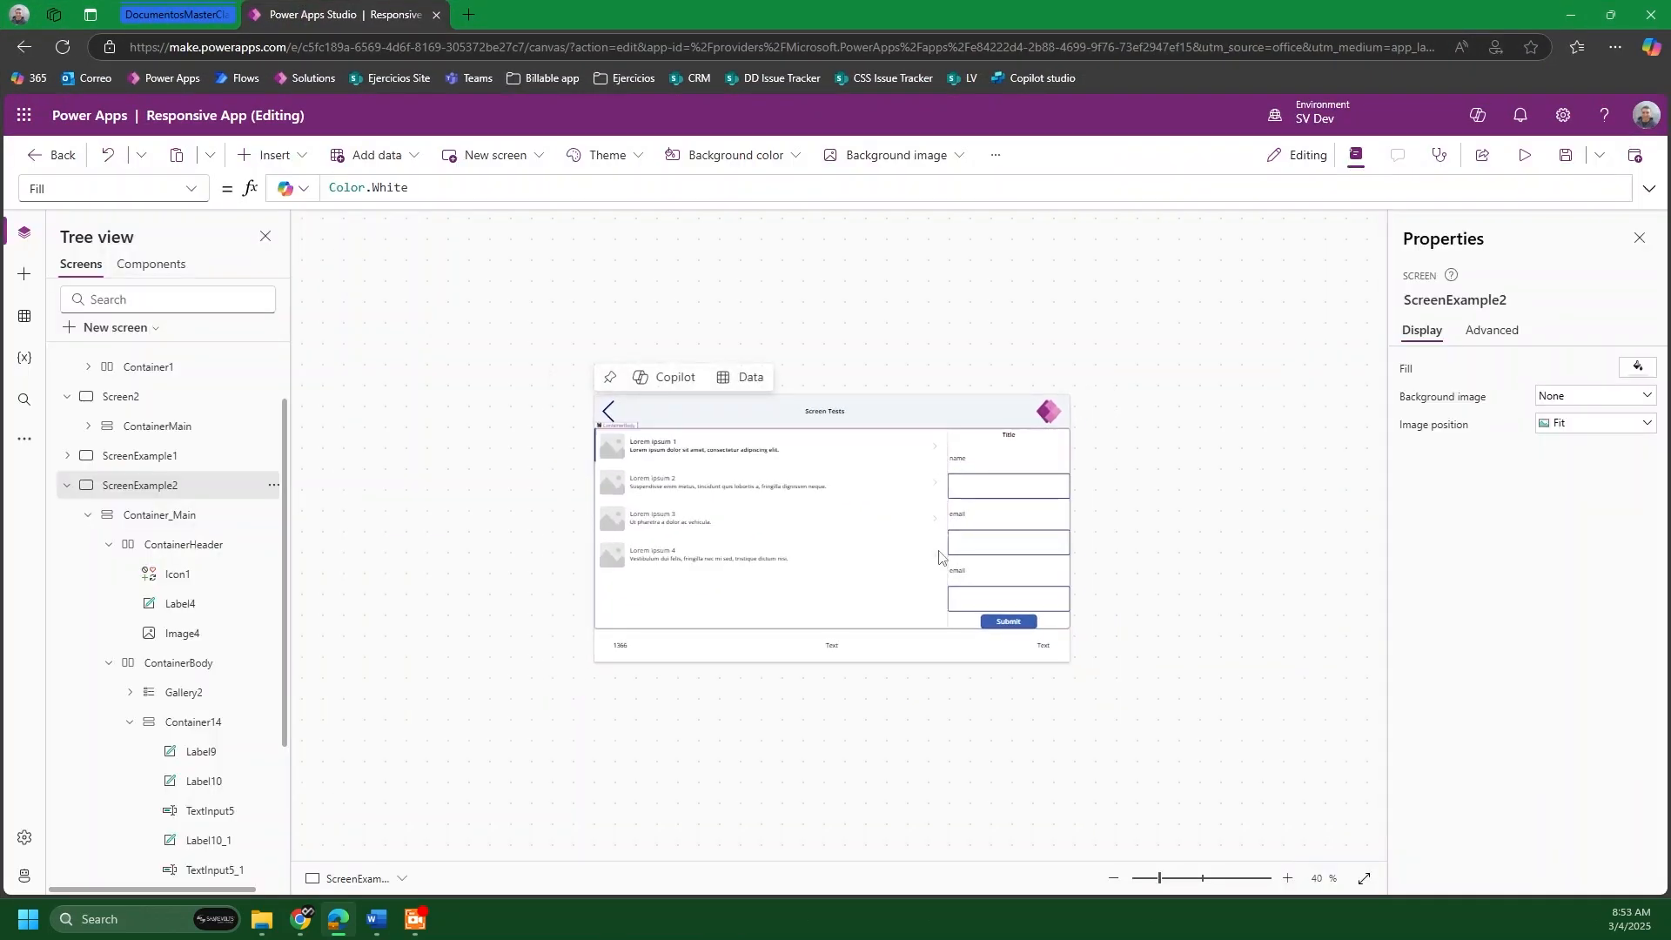
Step: Set the Height formula of Container_Main on ScreenExample2 to Parent.Height
scroll(197, 541, "down", 2)
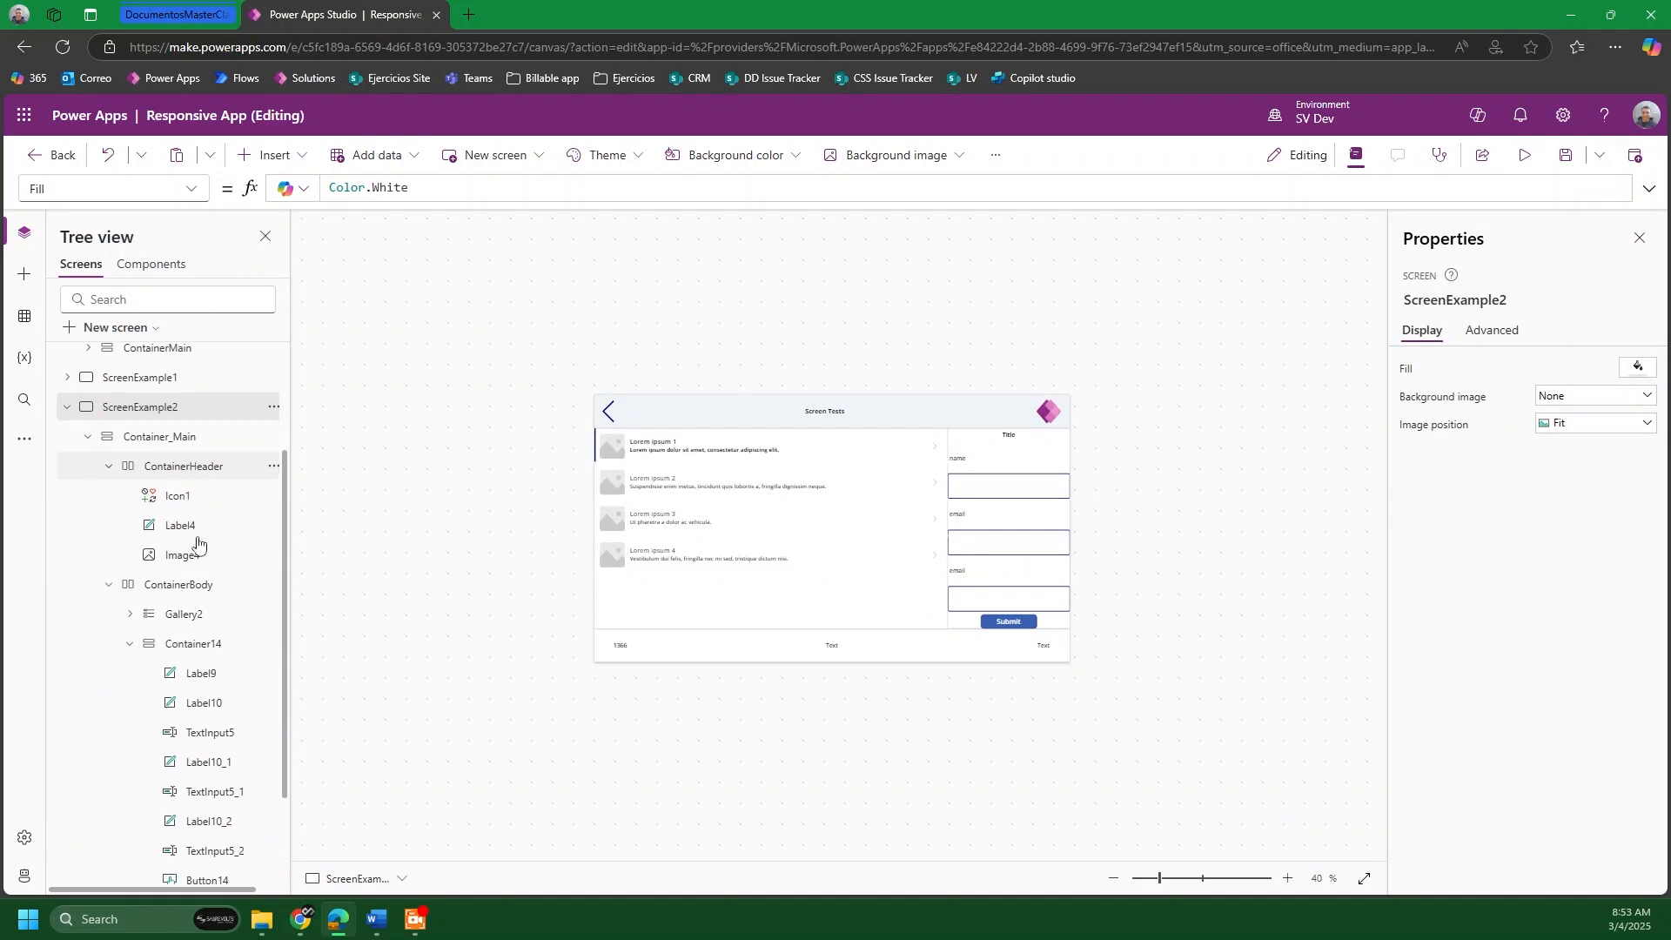
scroll(548, 590, "up", 2)
scroll(548, 589, "up", 1)
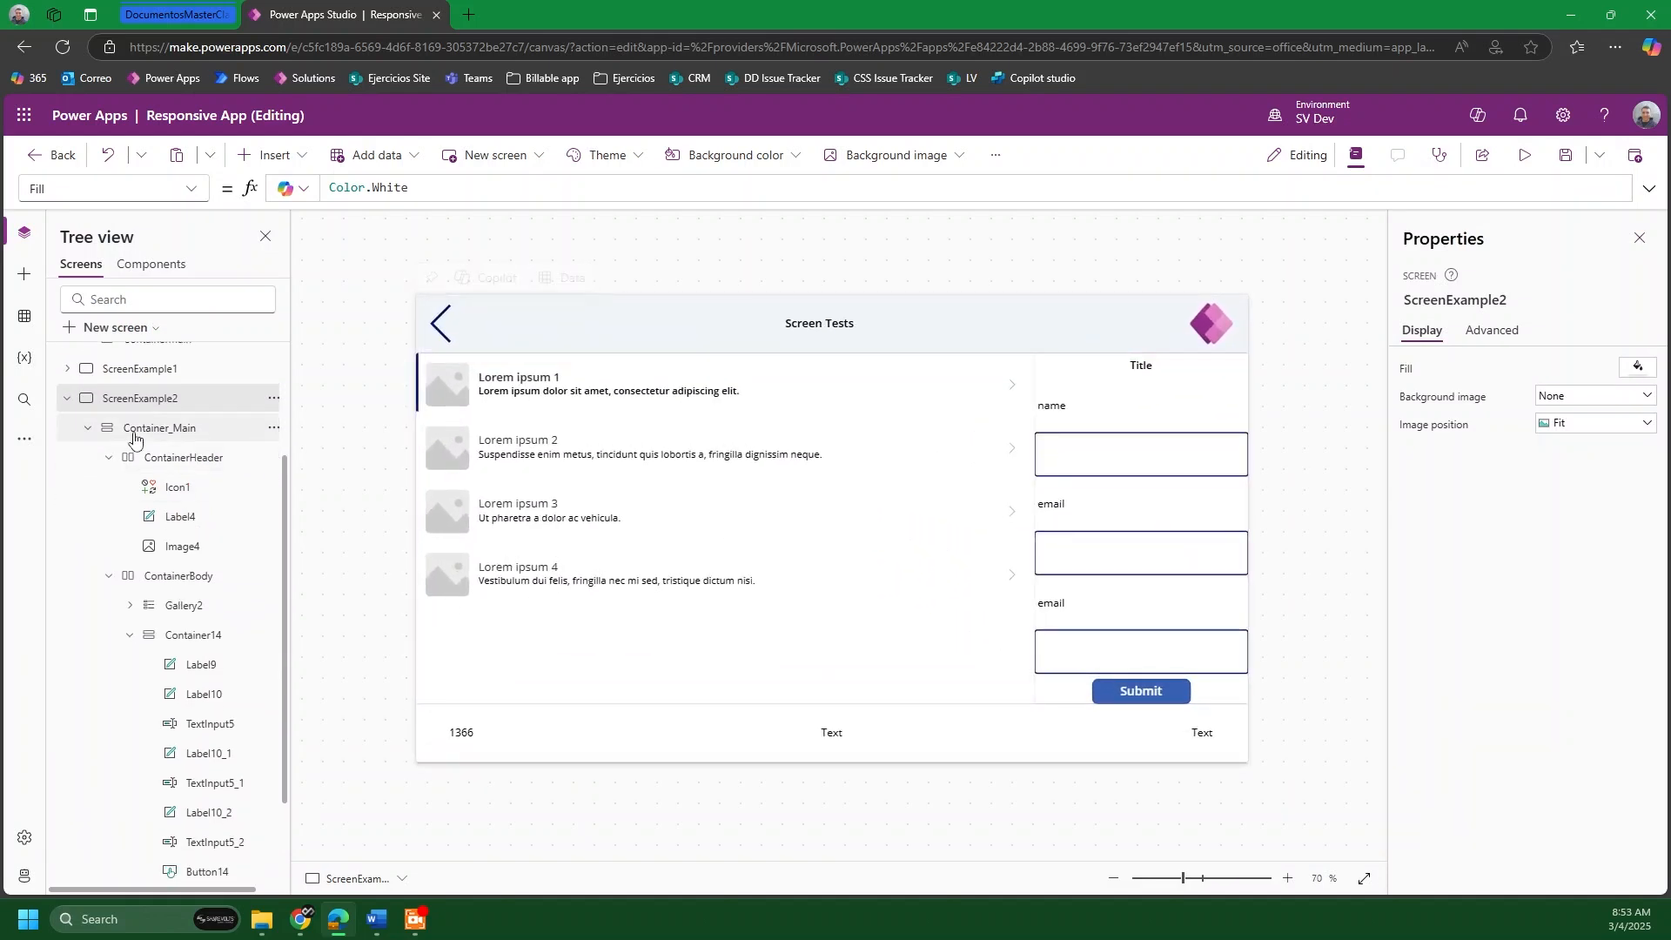
left_click(148, 427)
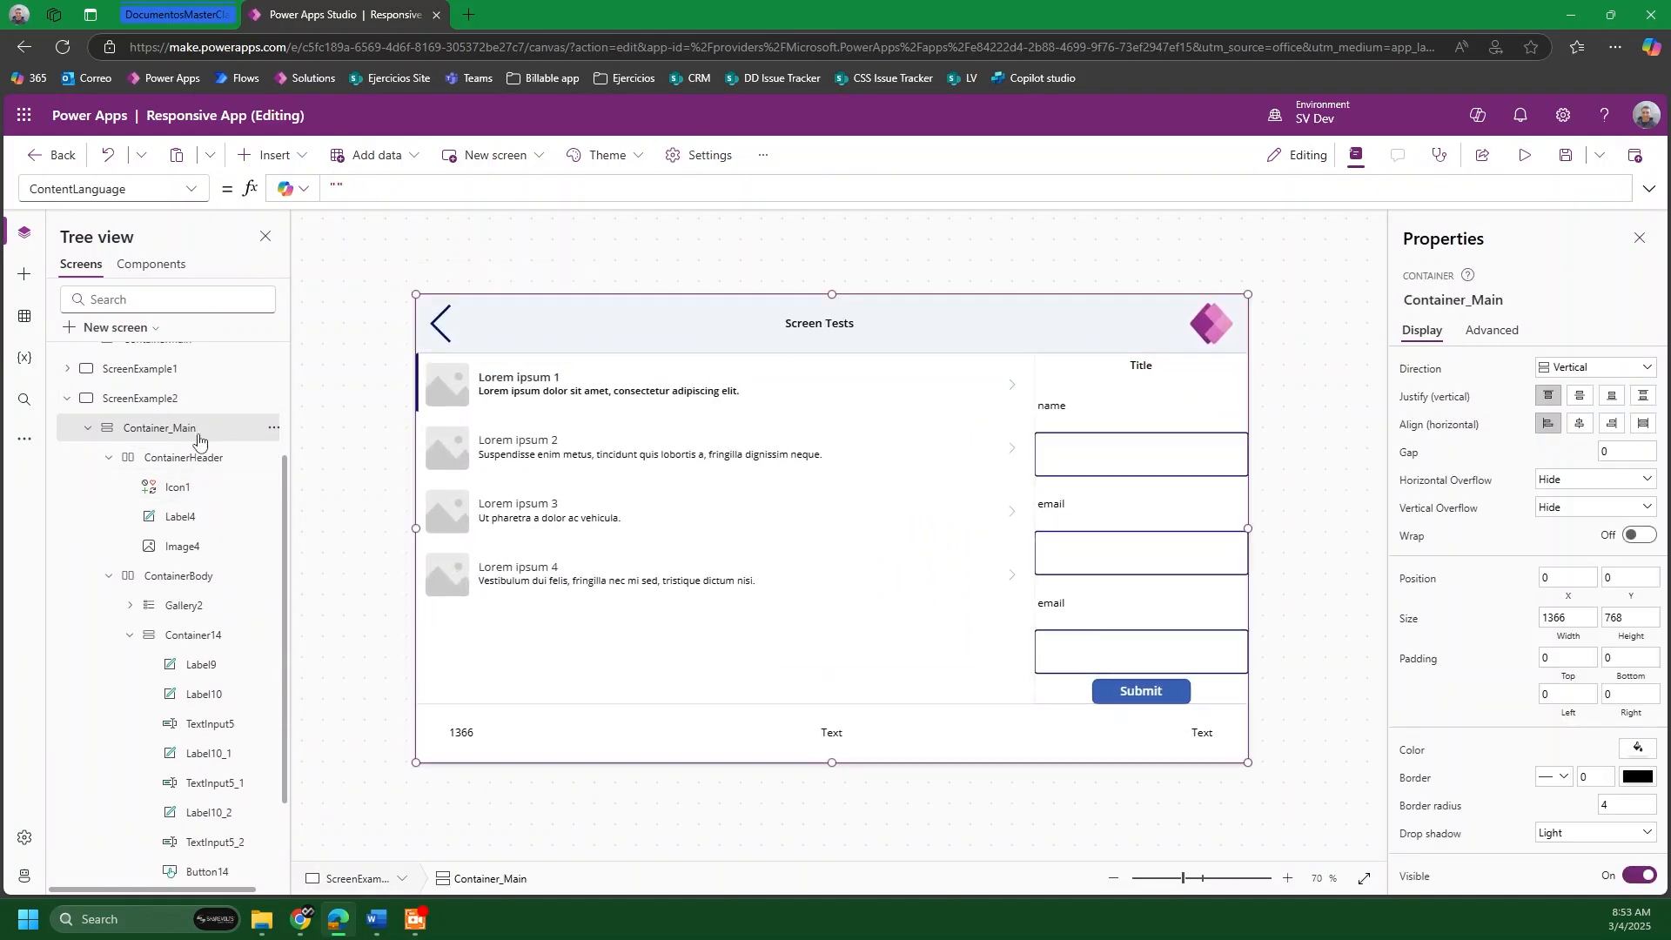
left_click(187, 189)
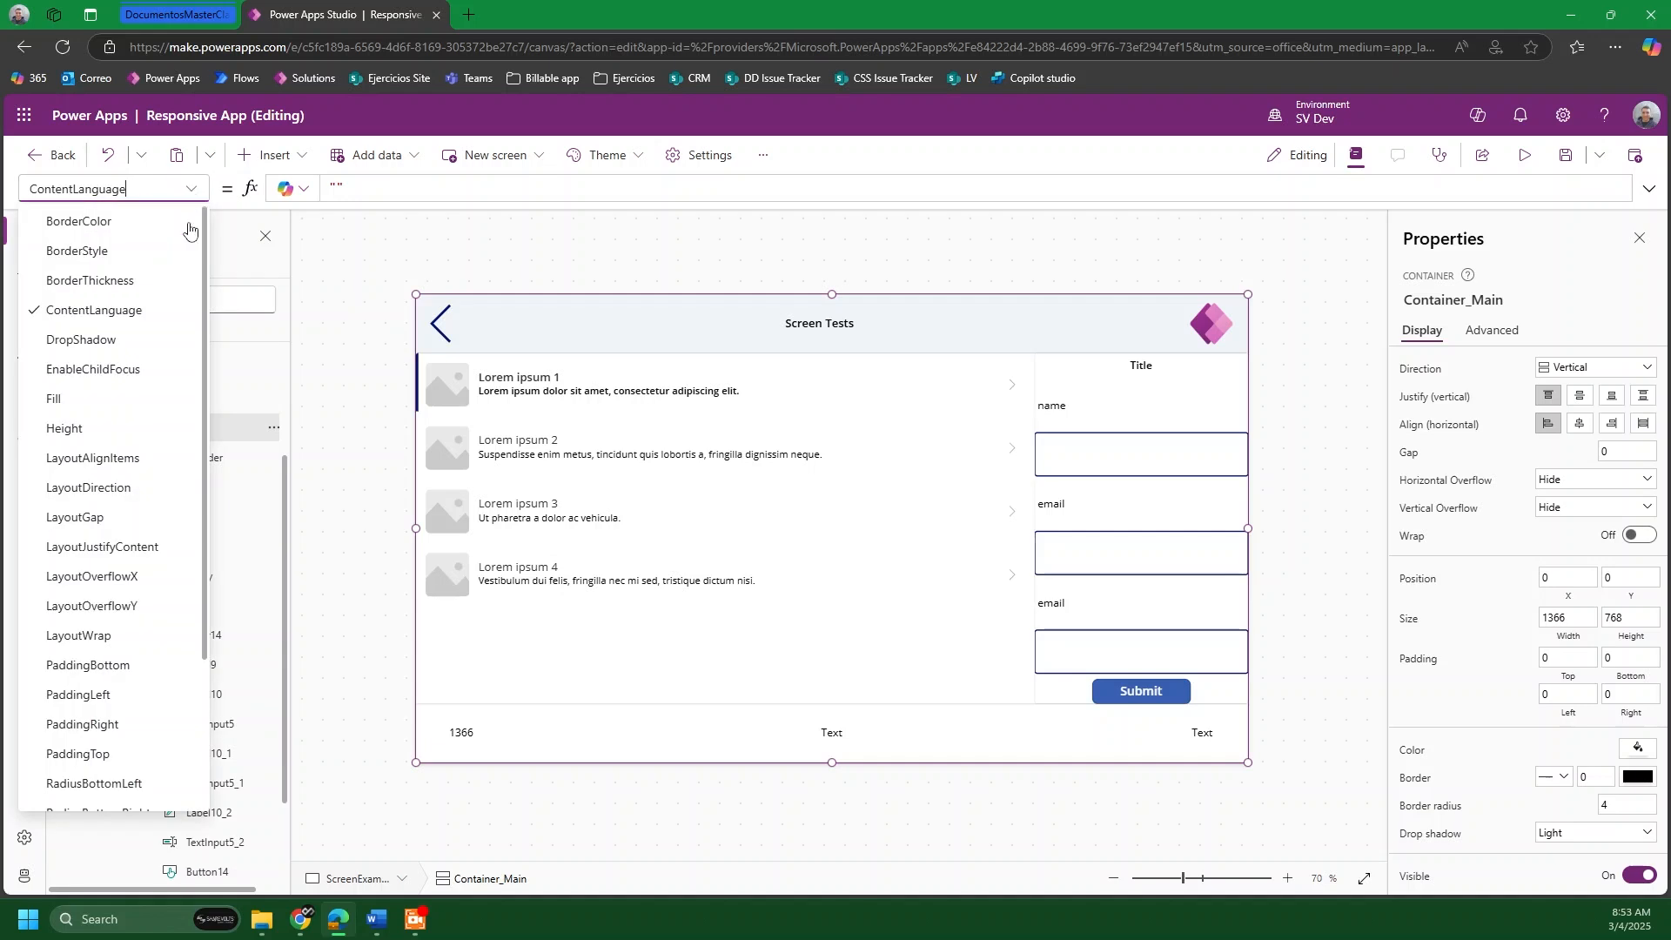
scroll(148, 470, "down", 2)
scroll(148, 470, "up", 2)
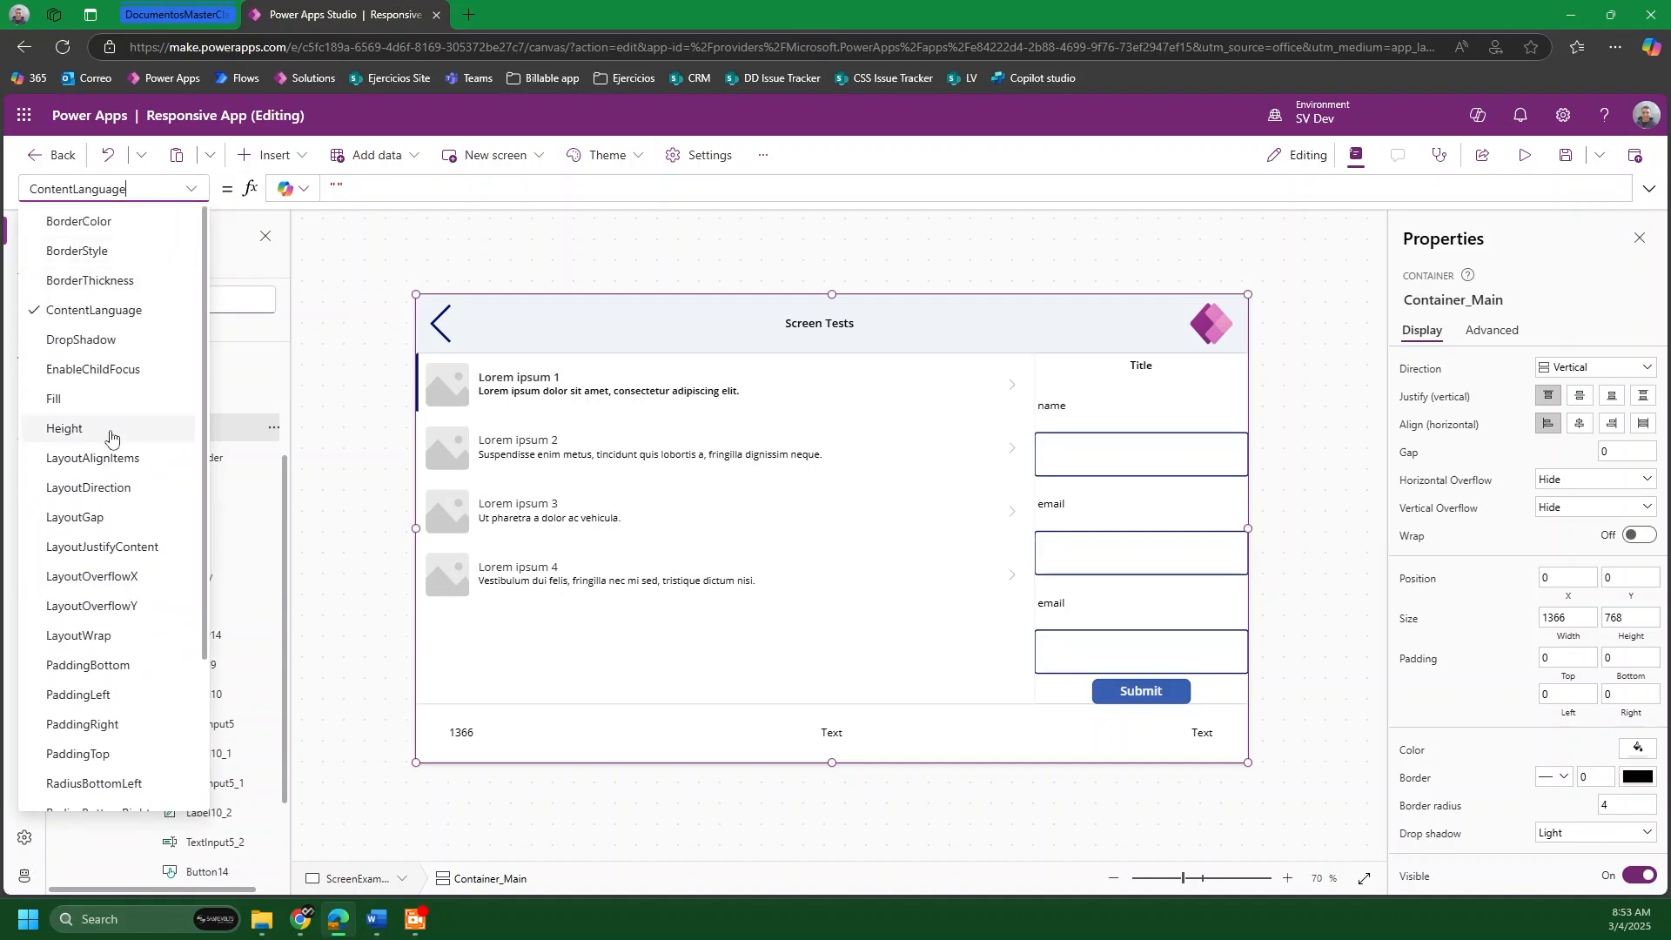
left_click(95, 431)
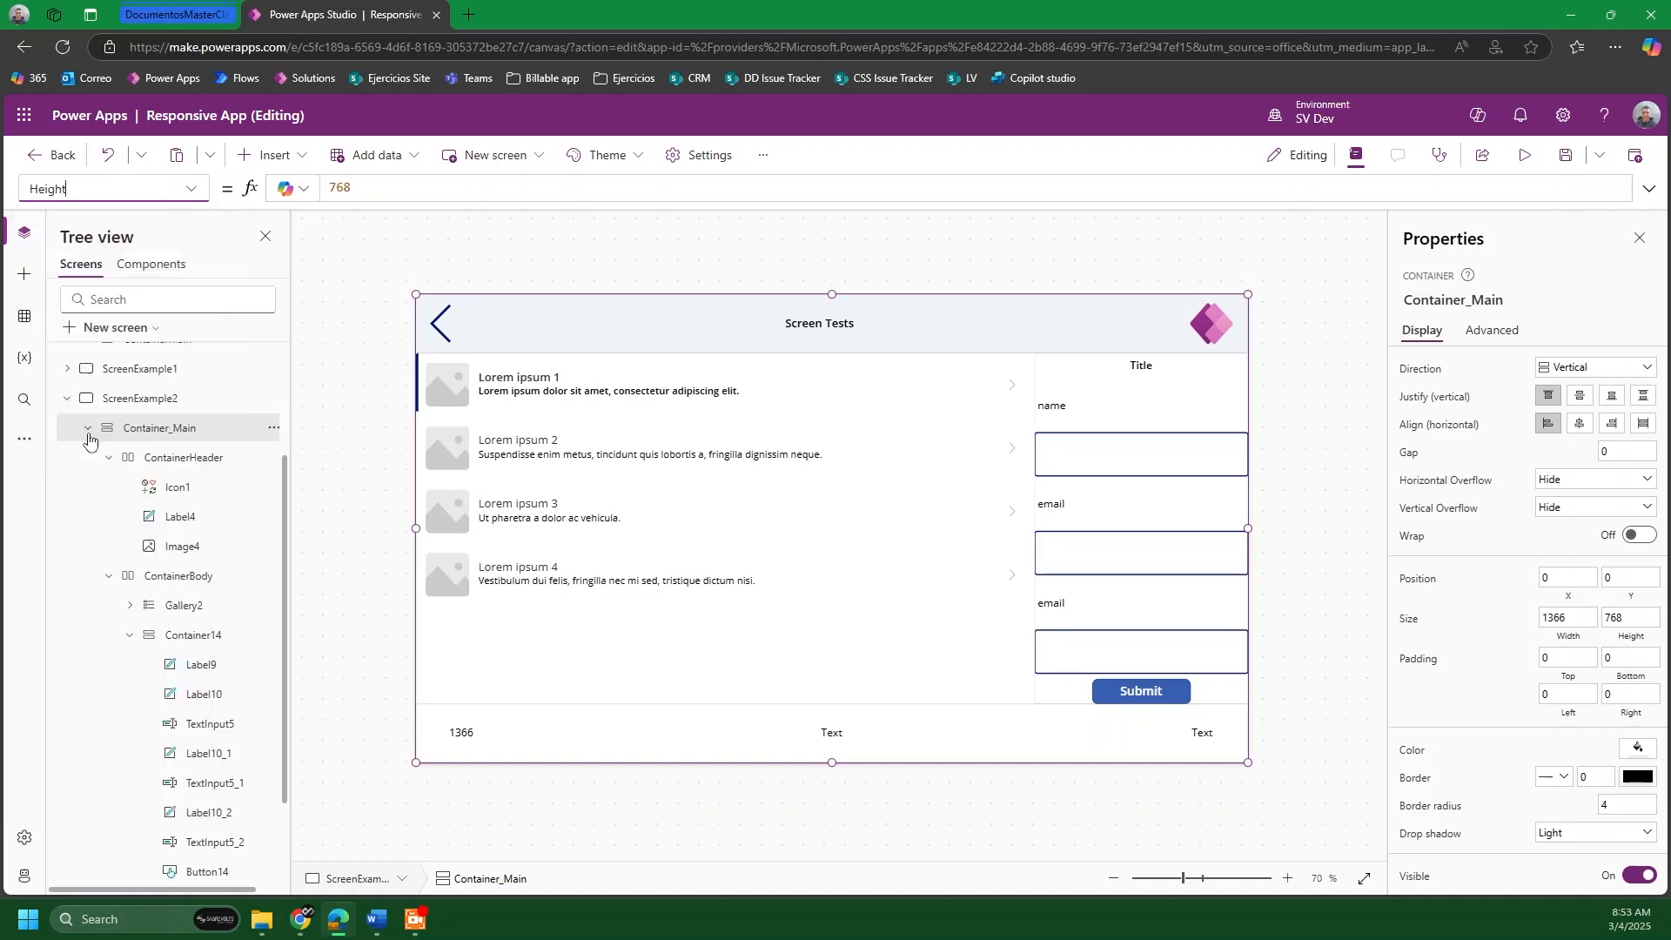
double_click(355, 191)
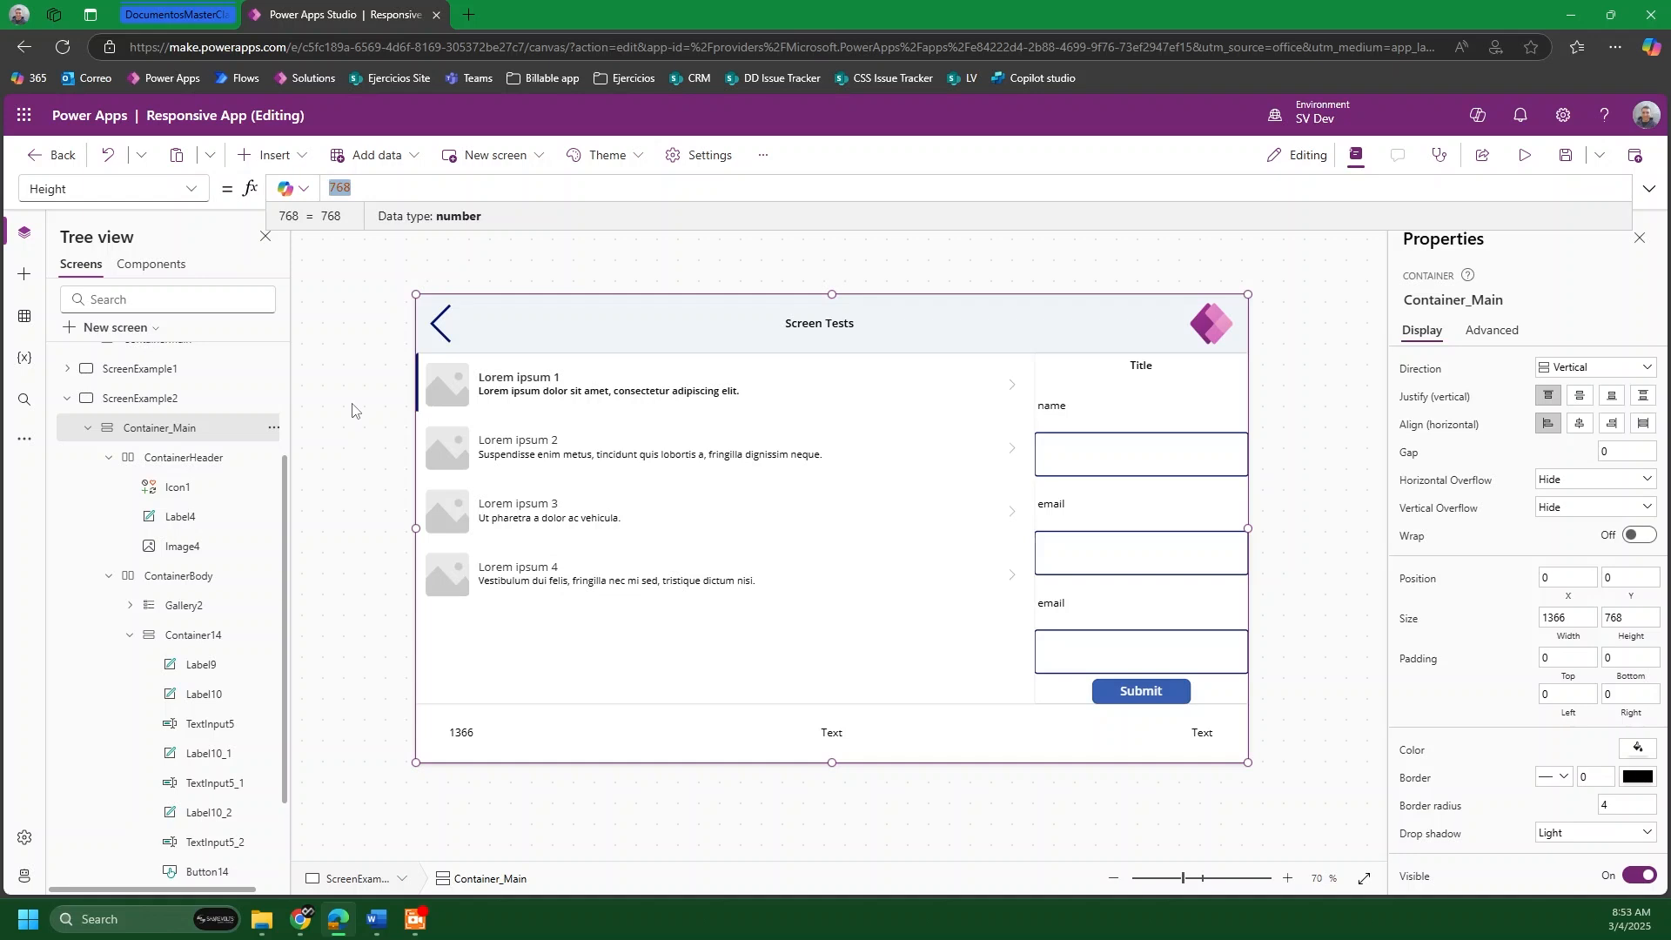
type("Pare")
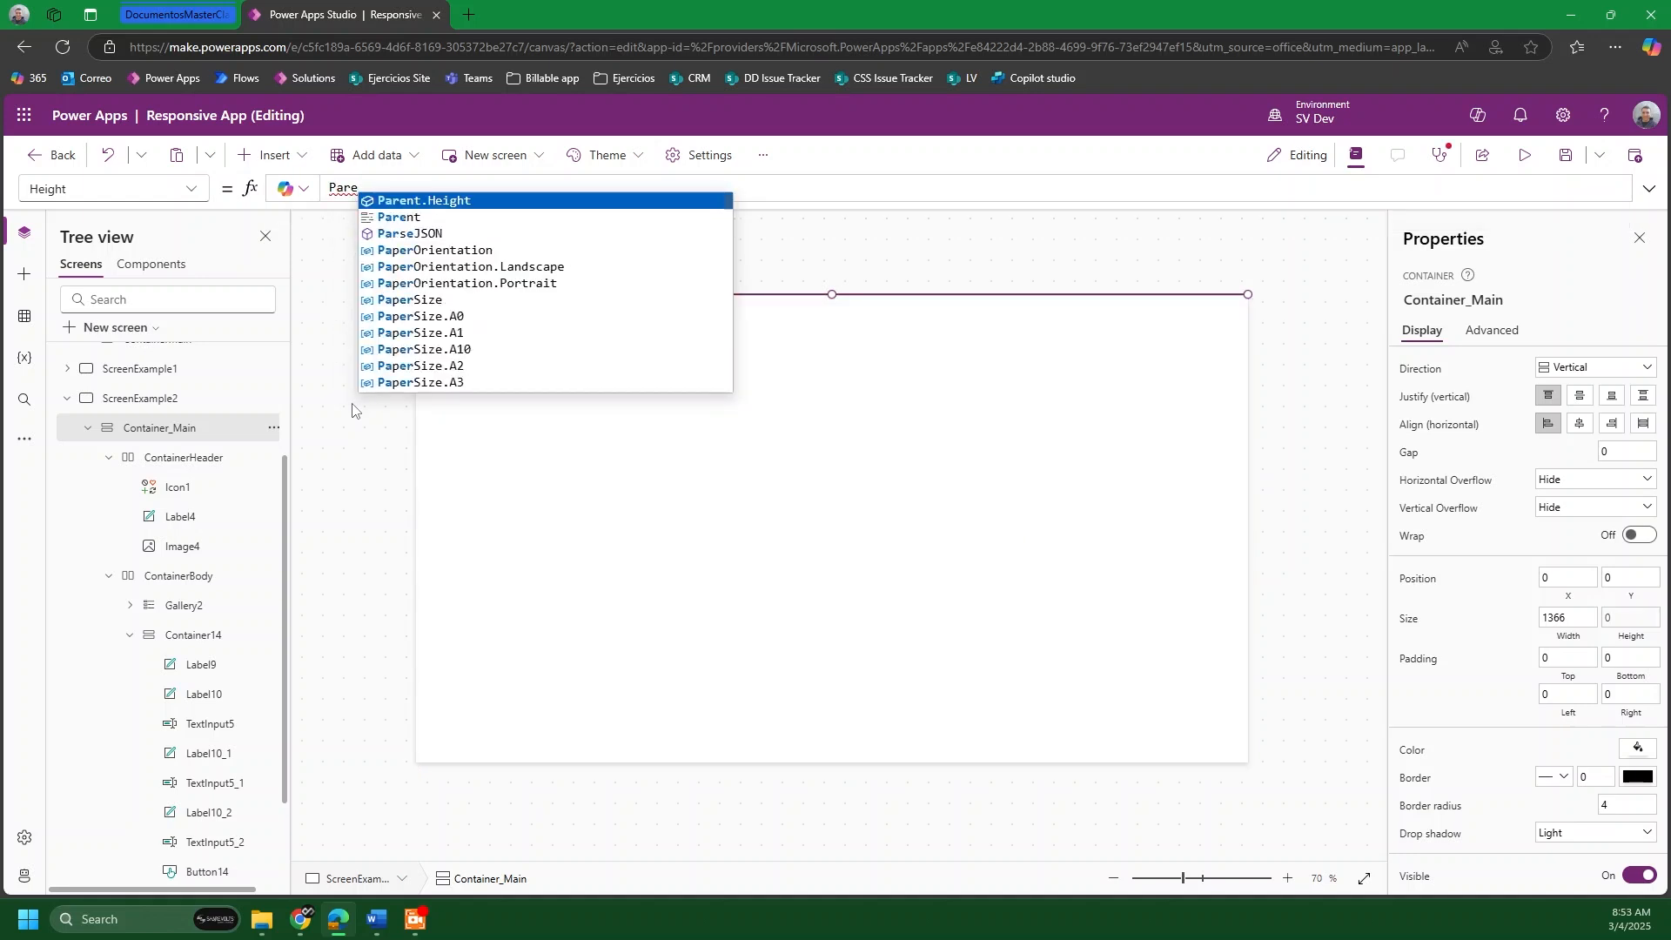
key("Tab")
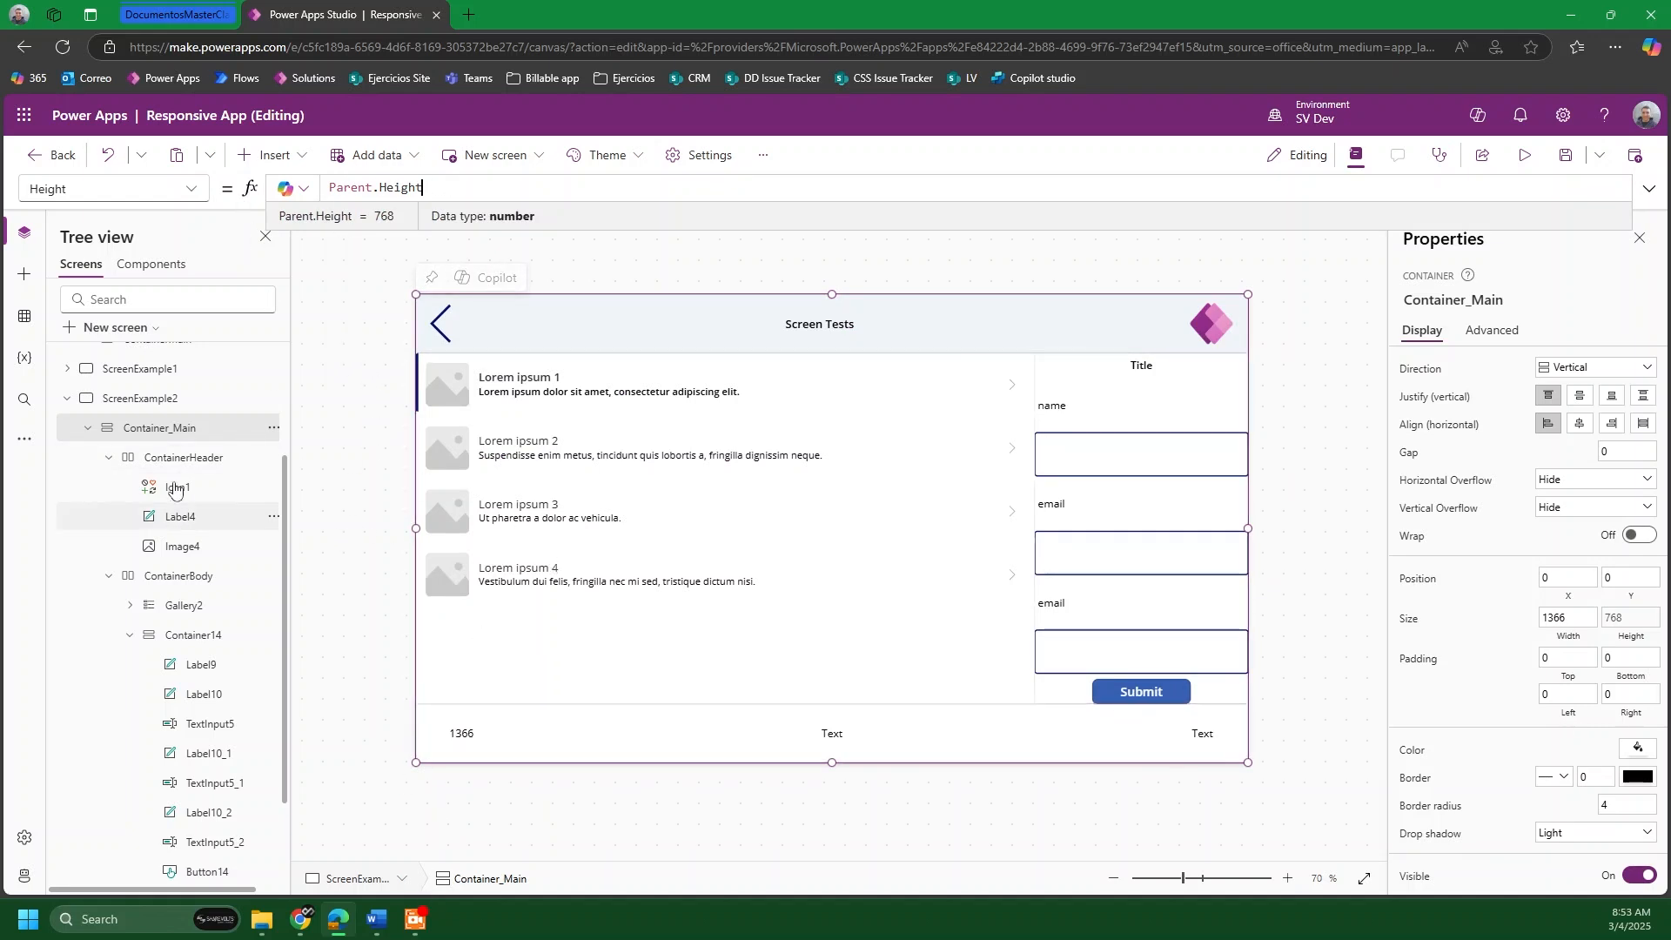
Step: Set the Width formula of Container_Main to Parent.Width
left_click(81, 191)
type("wi")
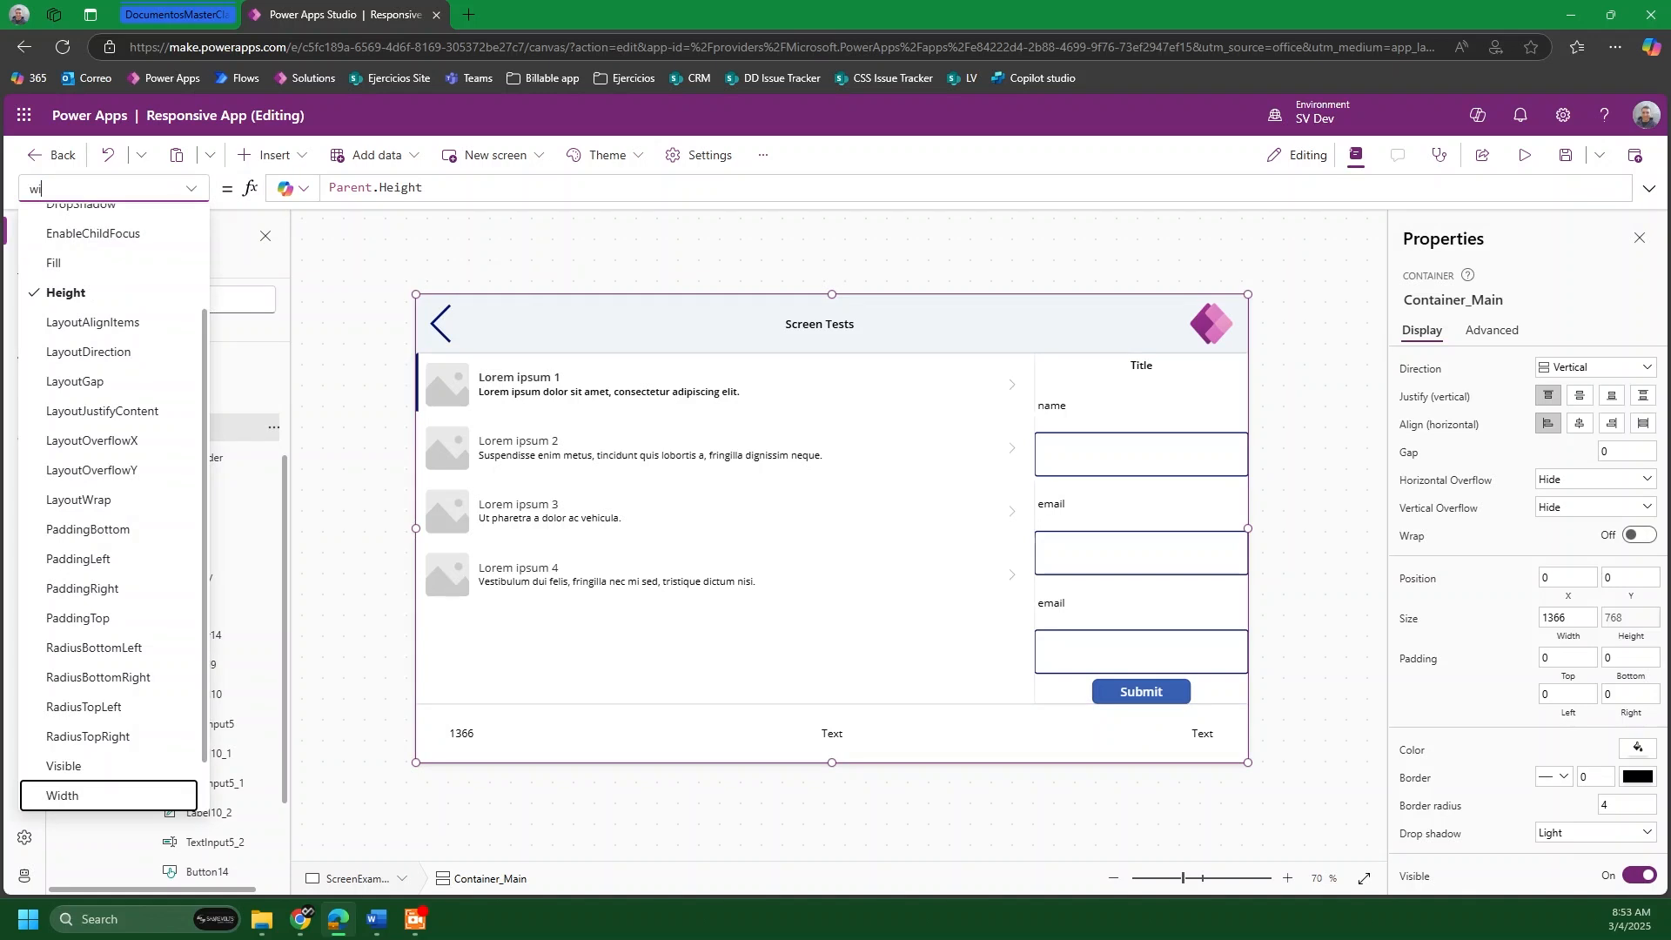
left_click(123, 795)
left_click(374, 190)
double_click(374, 190)
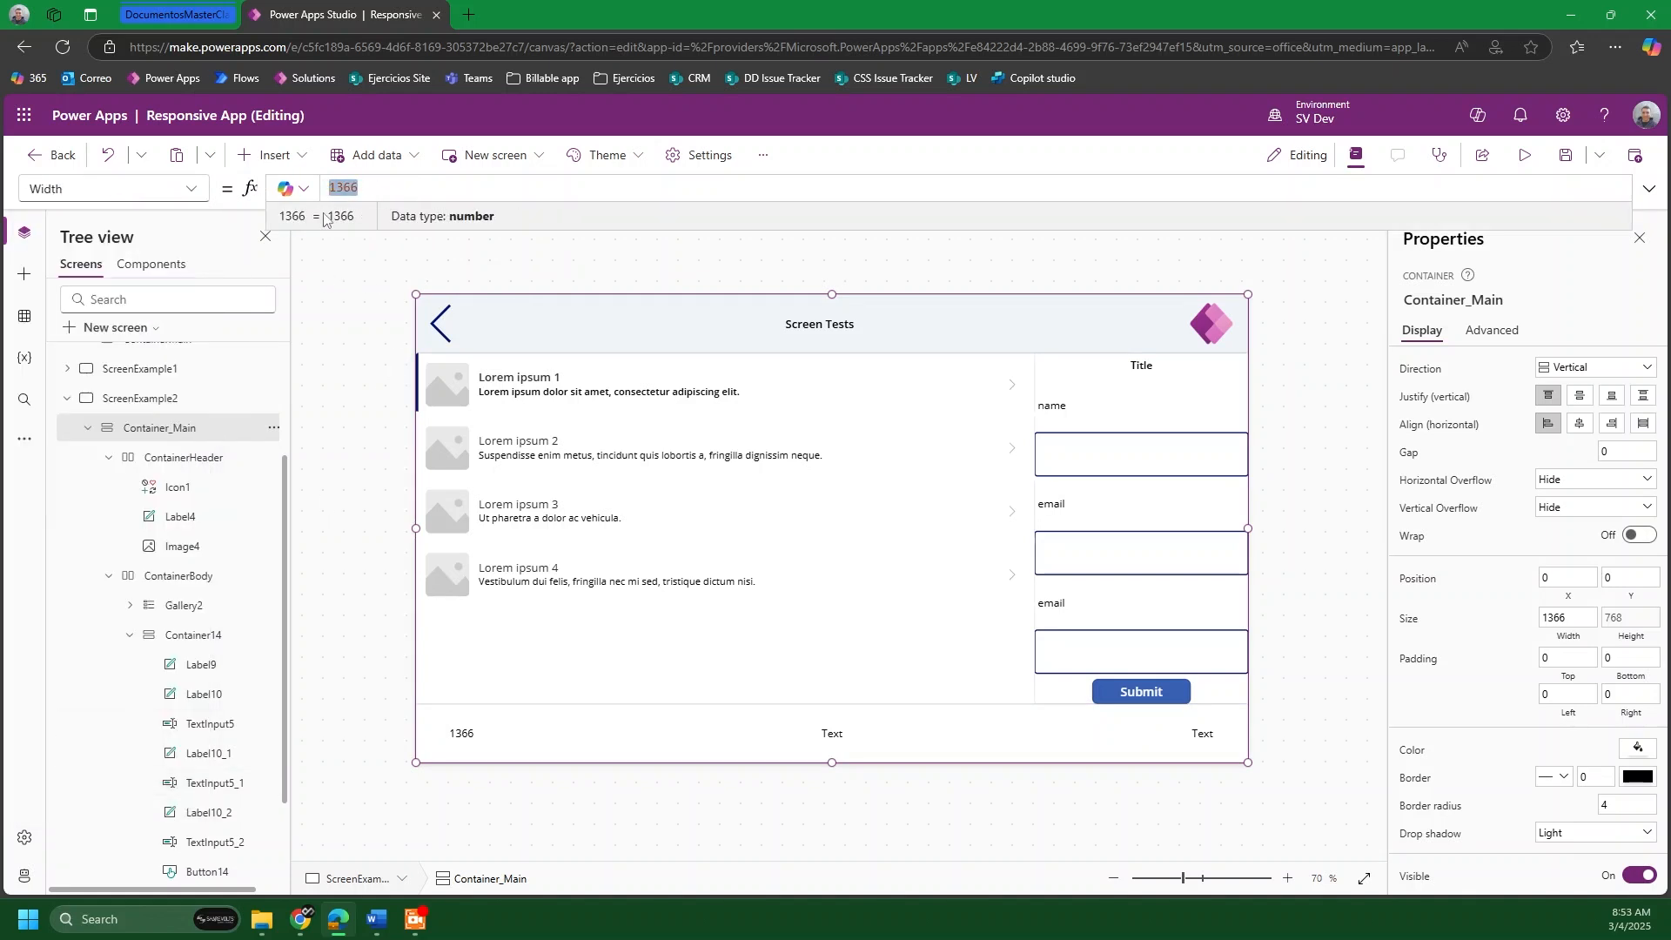
type("Pare")
key("Tab")
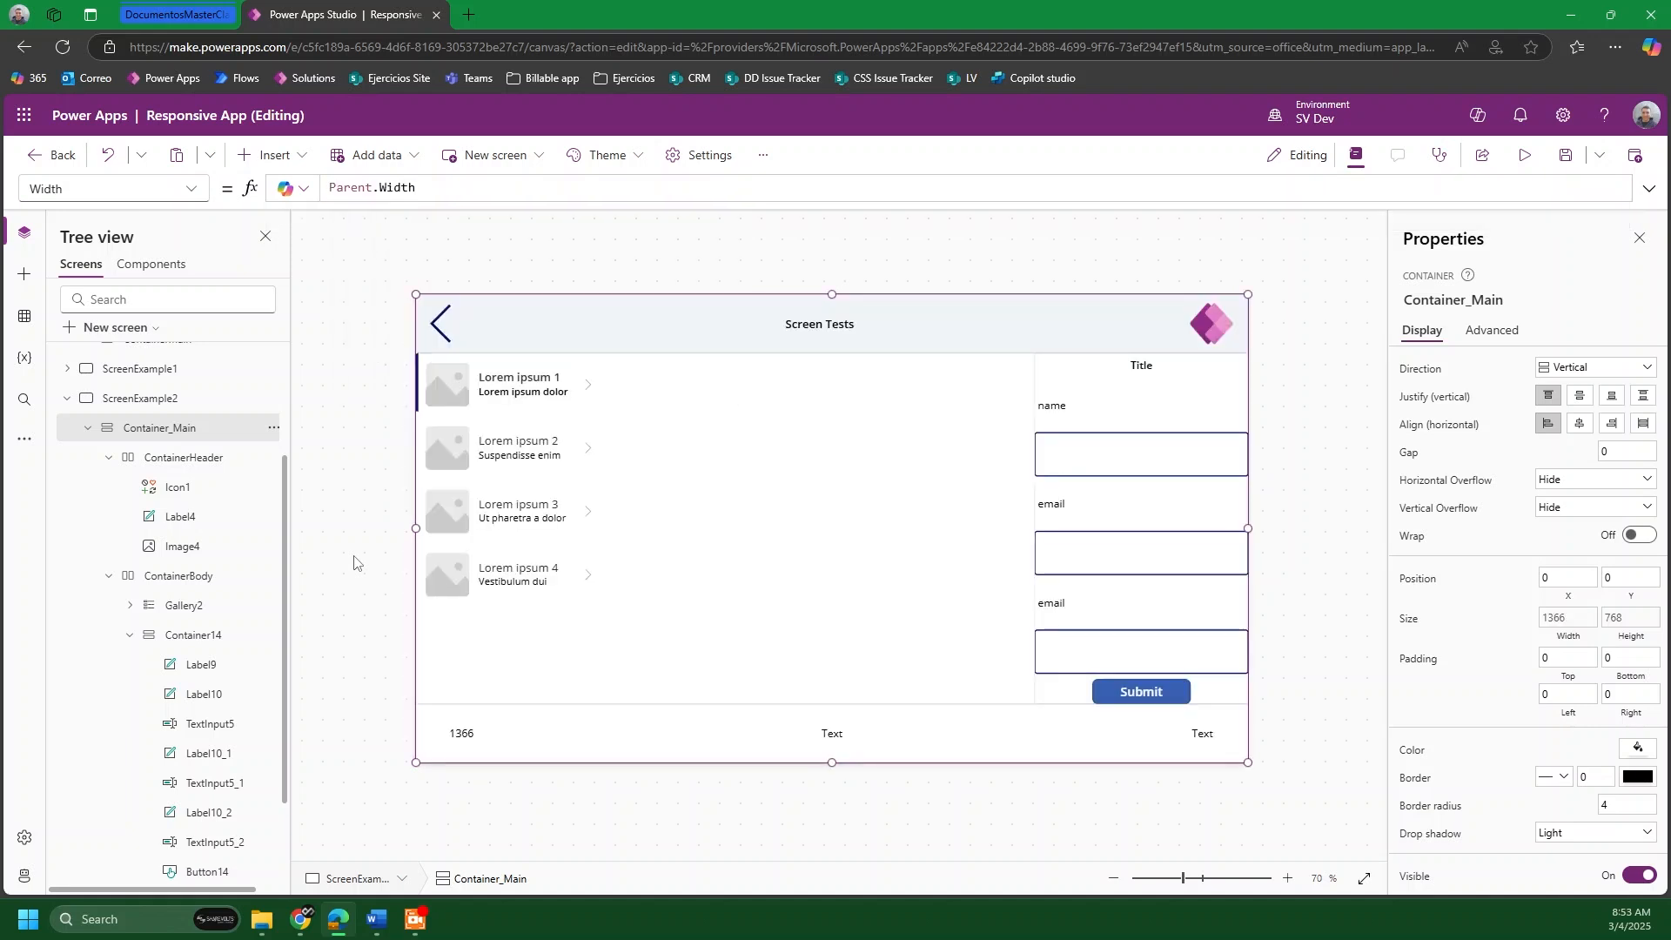
left_click(355, 559)
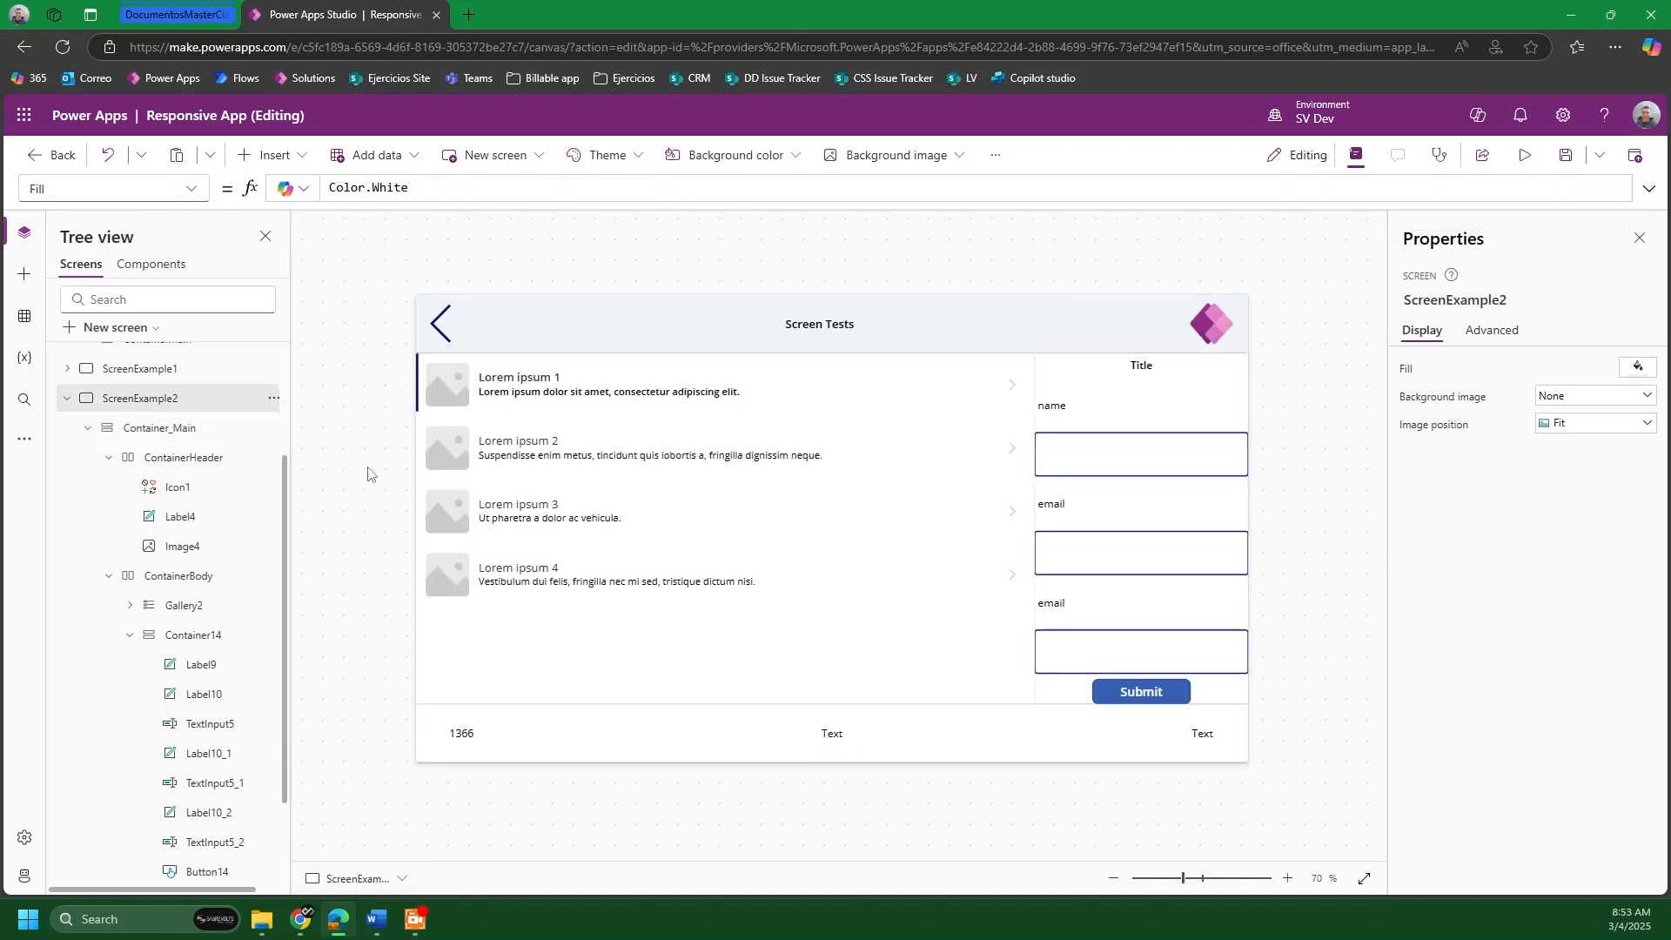
Step: Preview the screen again and resize the browser window to several widths to examine how the gallery, form and footer adapt
left_click(1524, 158)
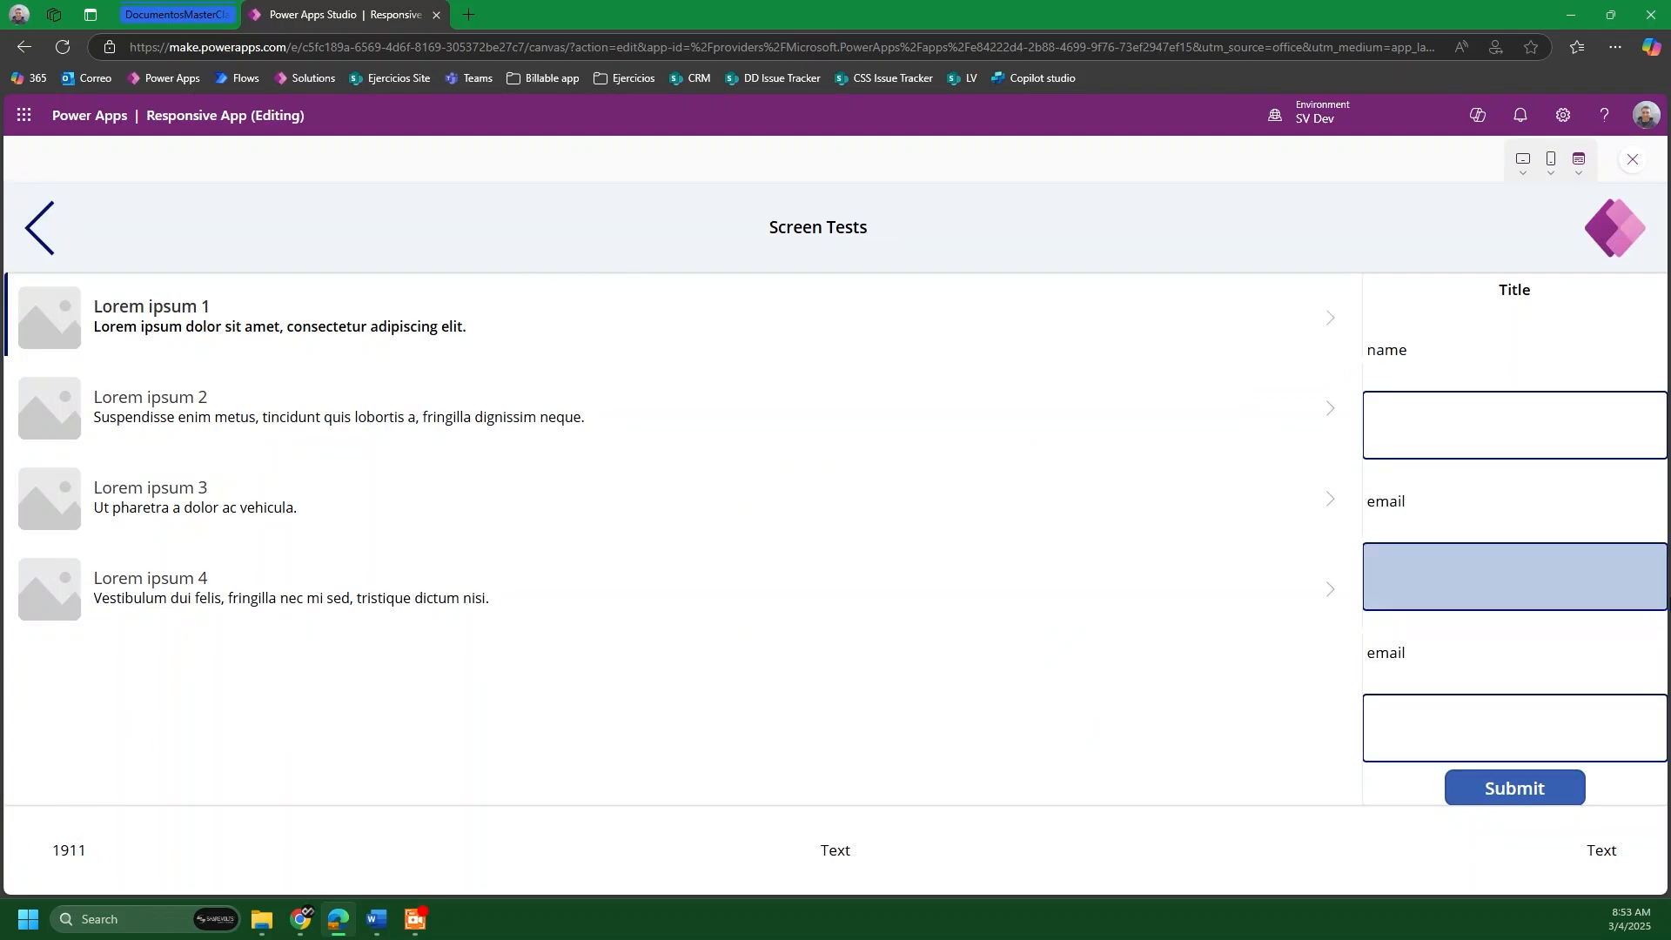
left_click(1141, 505)
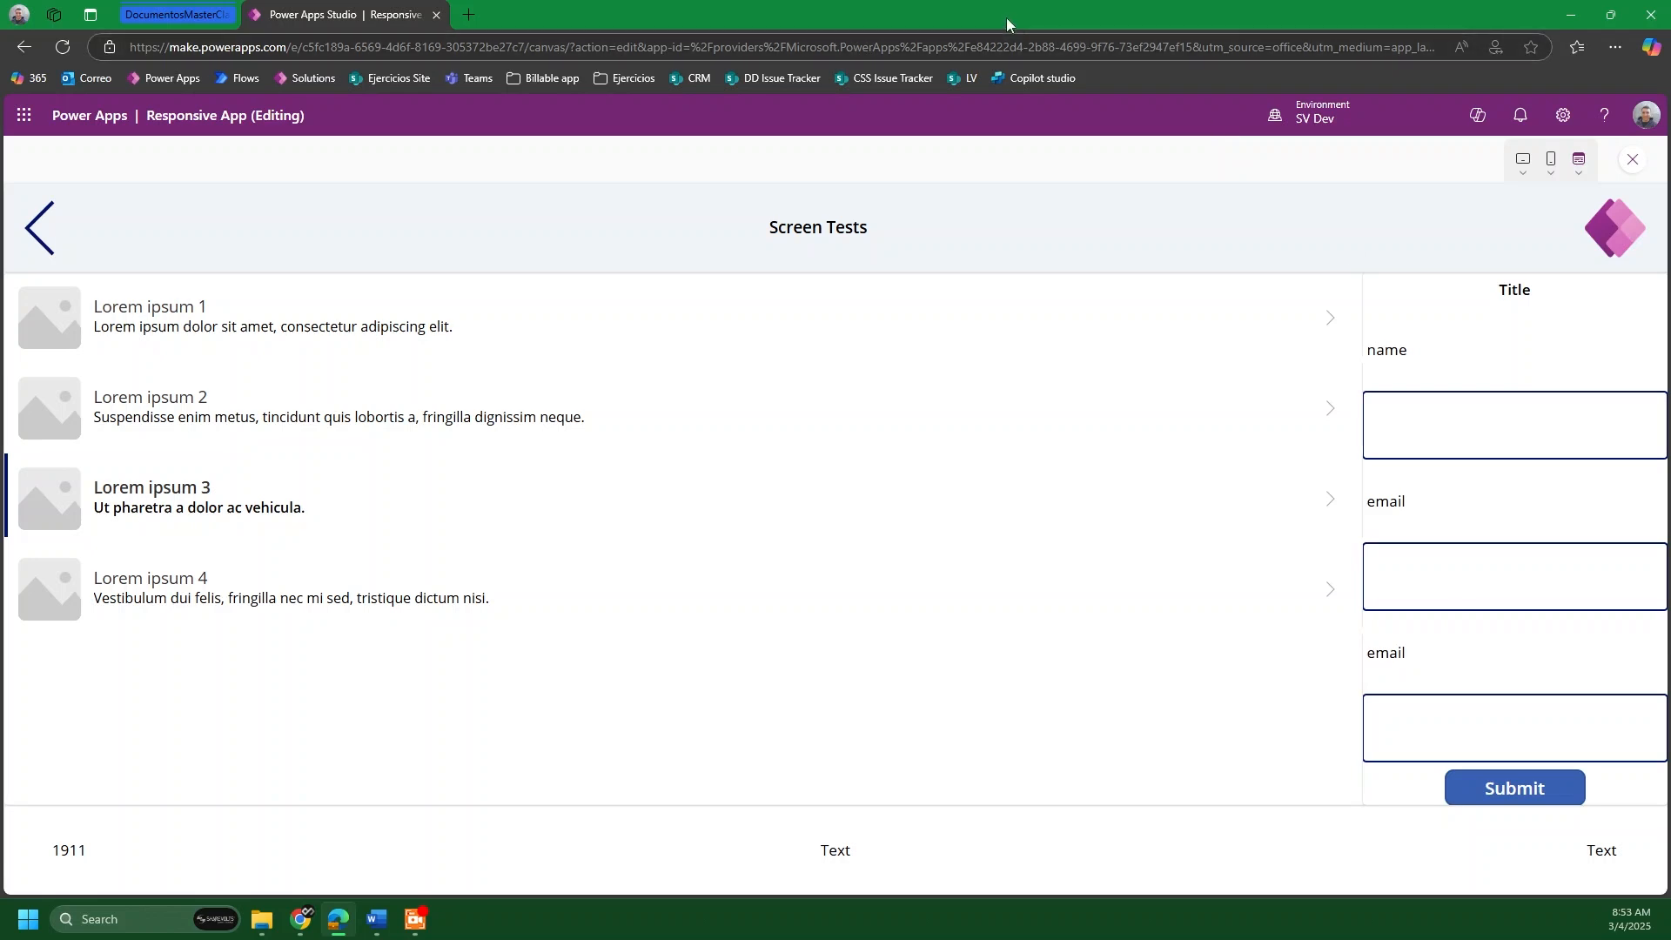
left_click_drag(1008, 18, 719, 43)
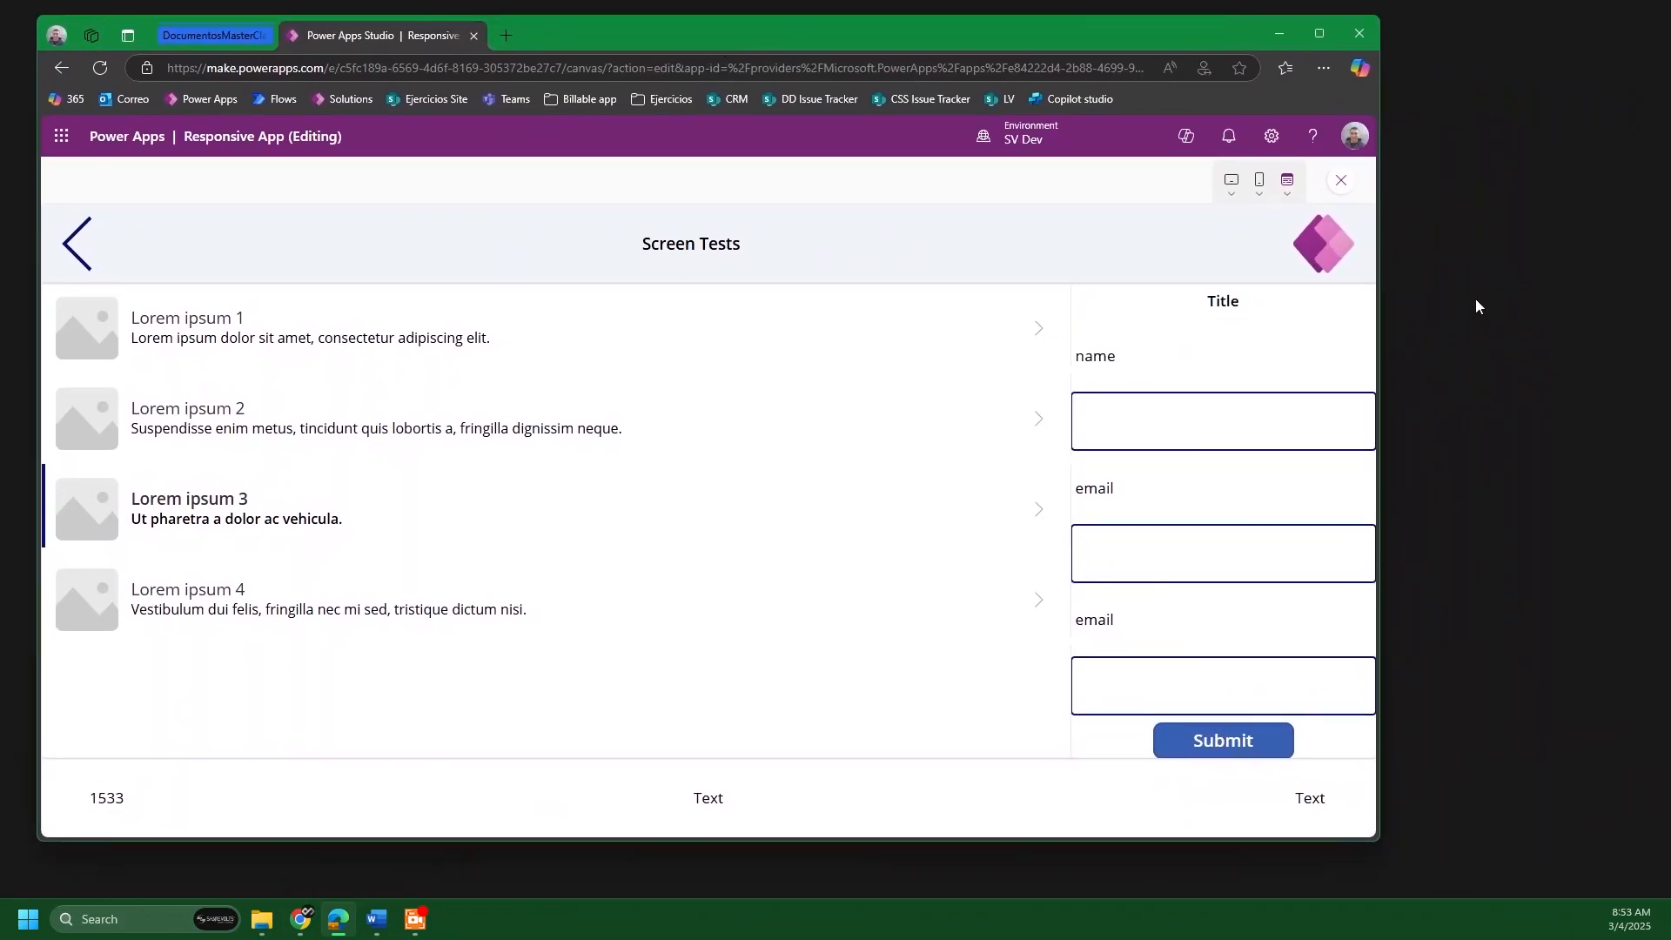
left_click_drag(1383, 353, 1004, 366)
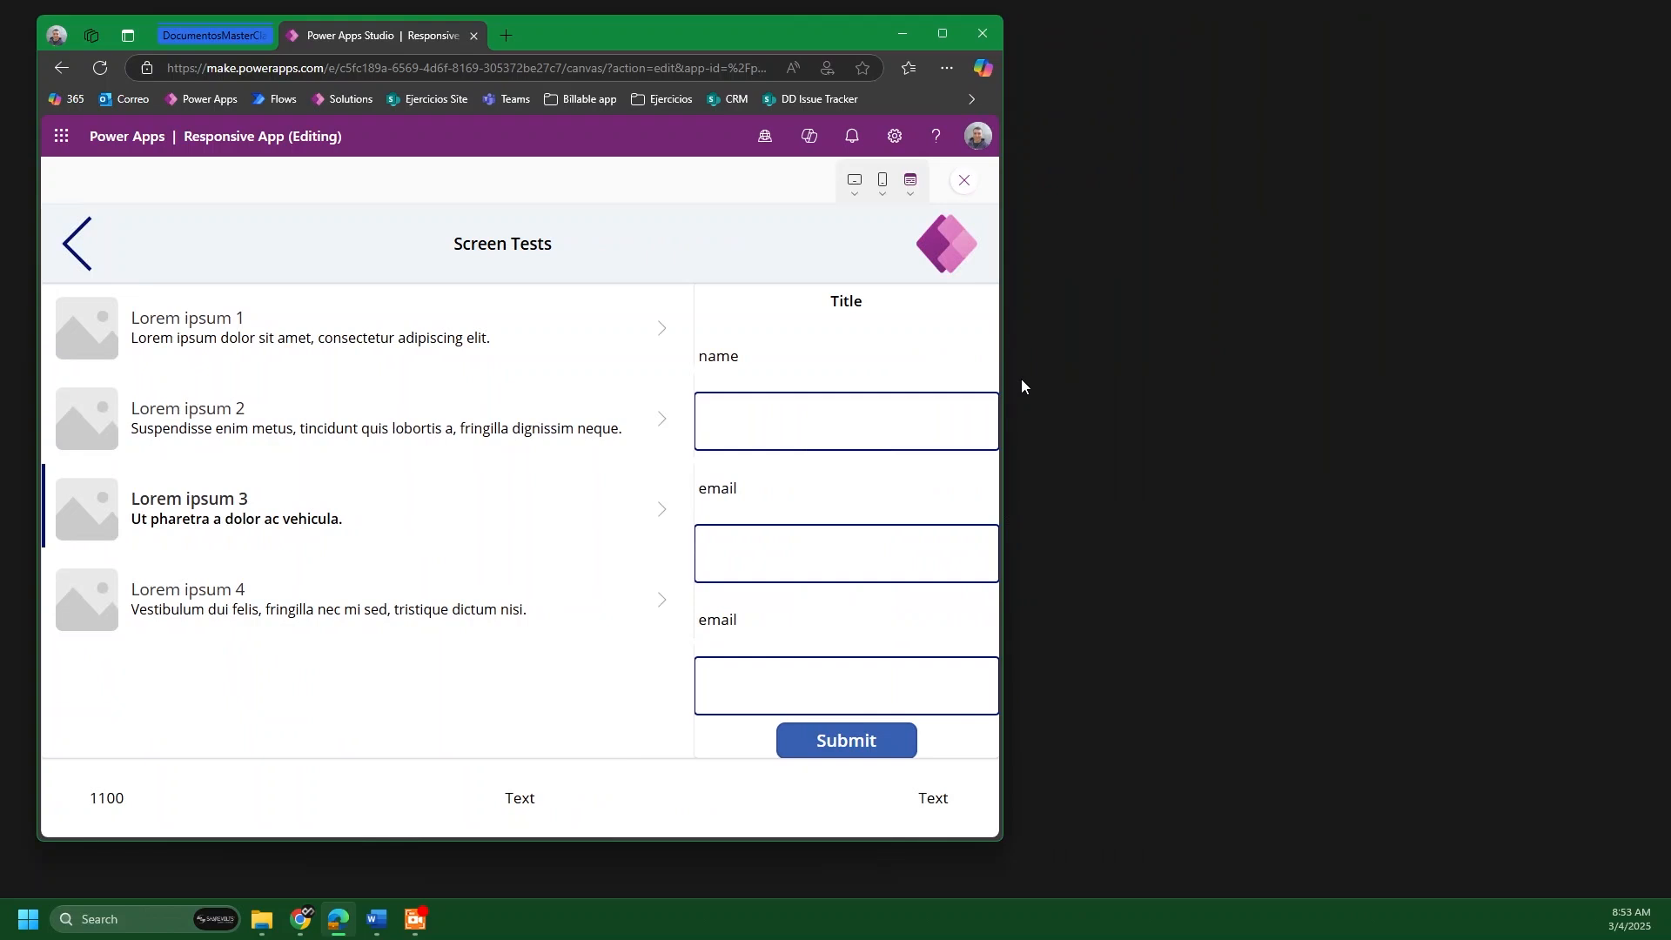
left_click(442, 336)
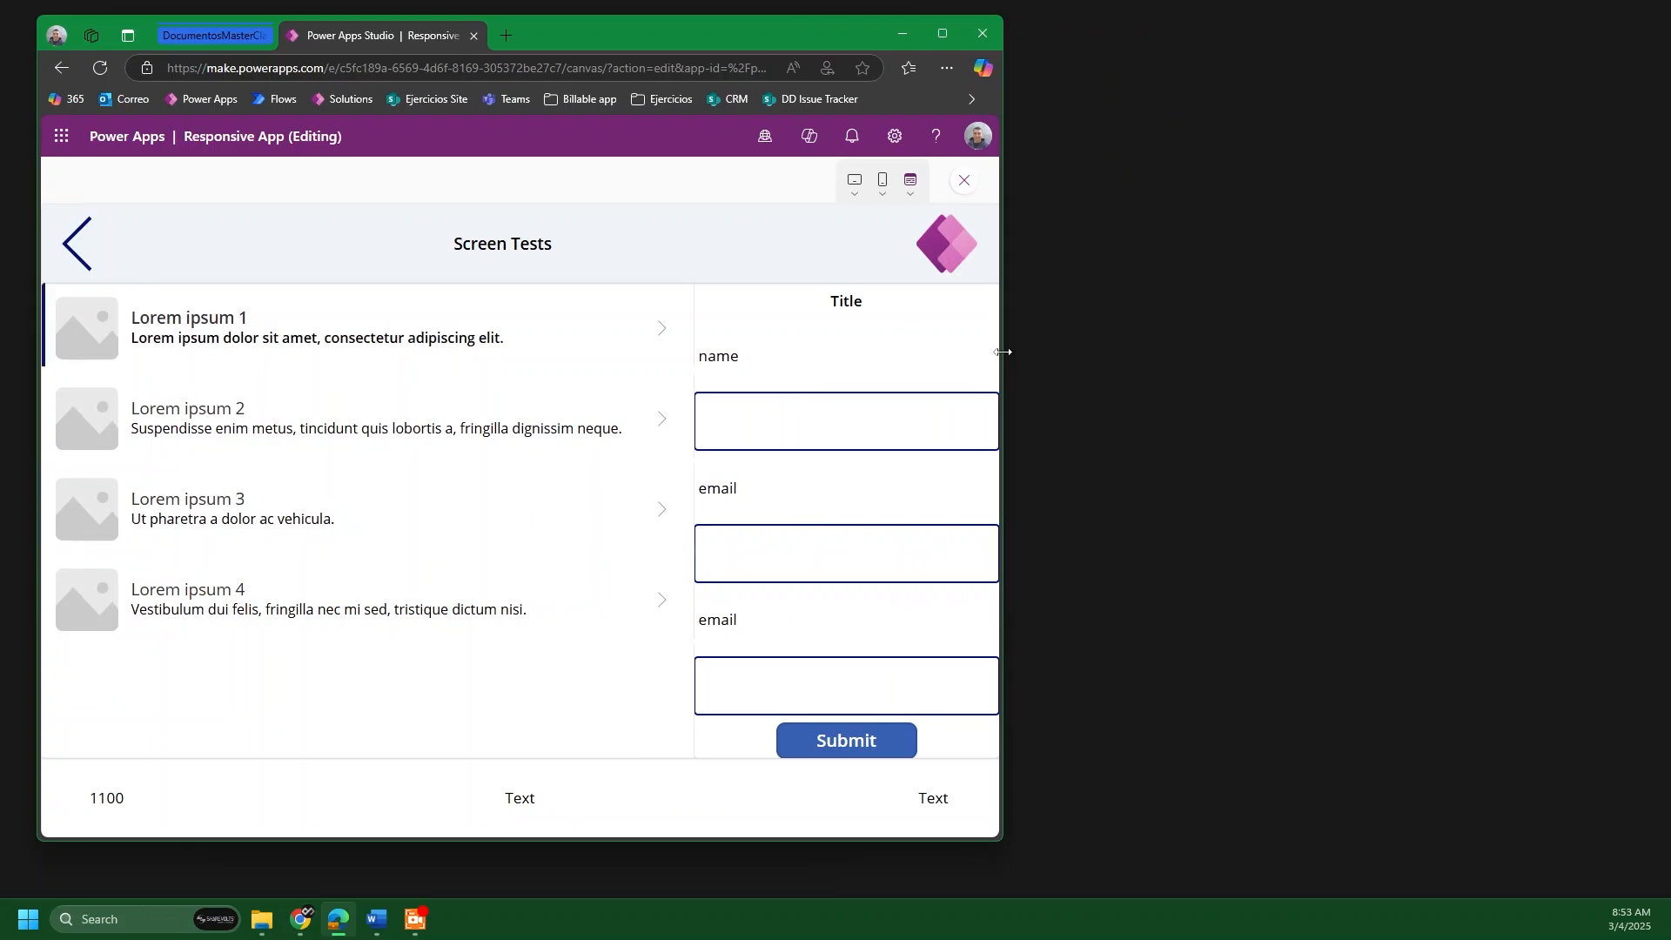
left_click_drag(1004, 352, 472, 384)
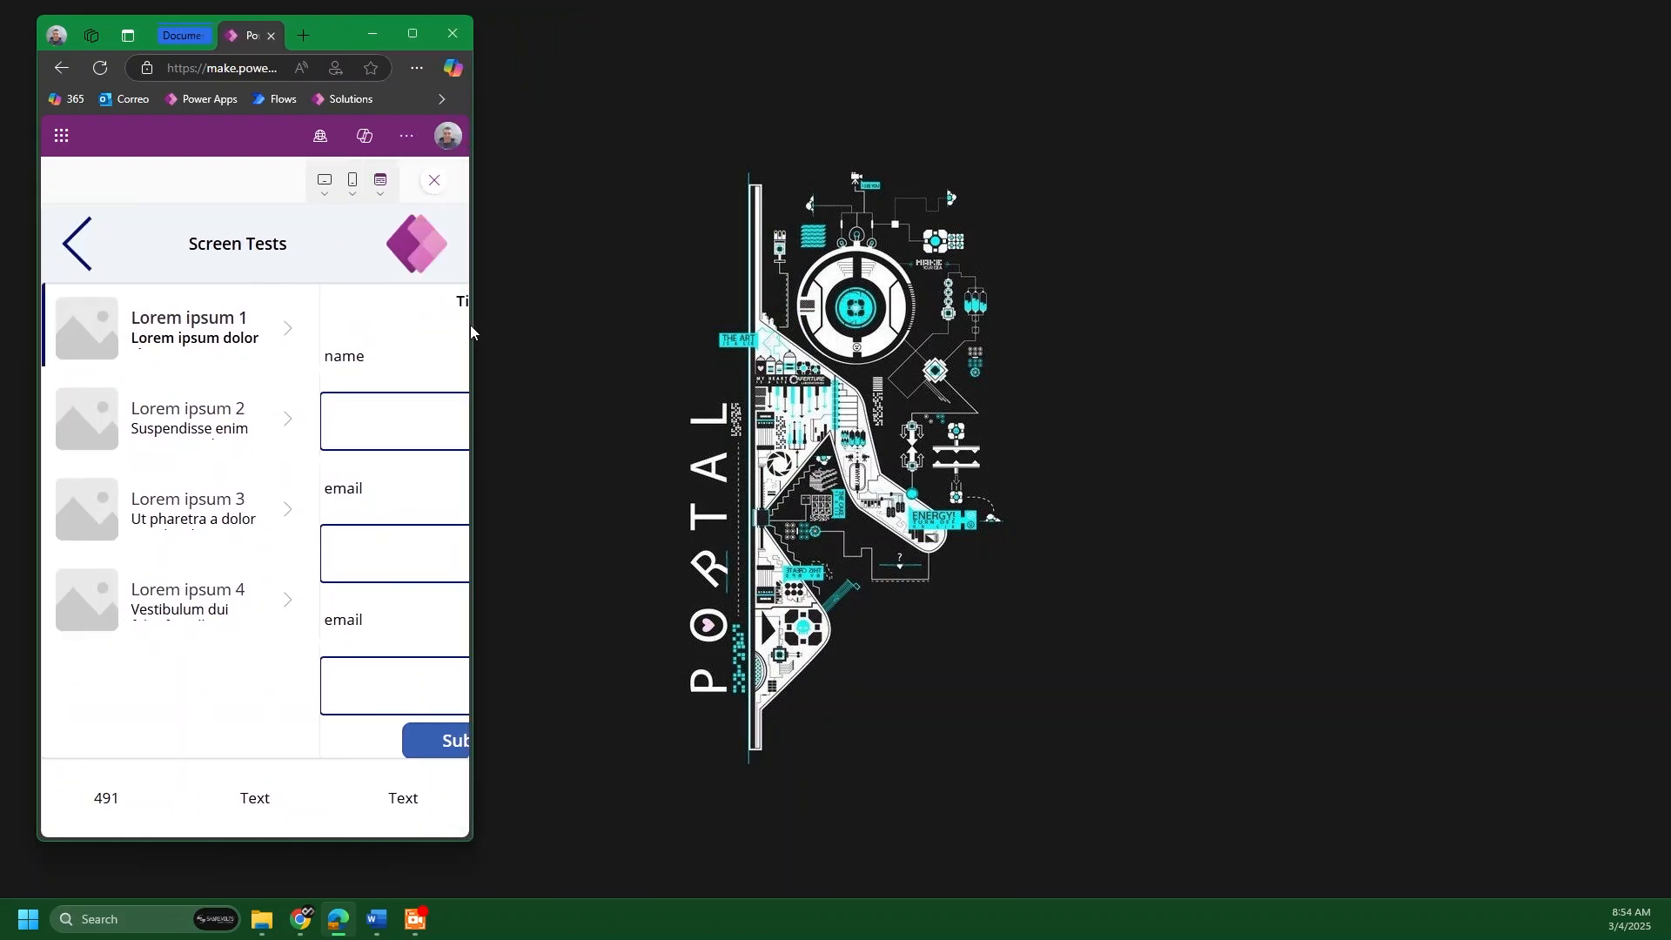
left_click_drag(472, 322, 858, 324)
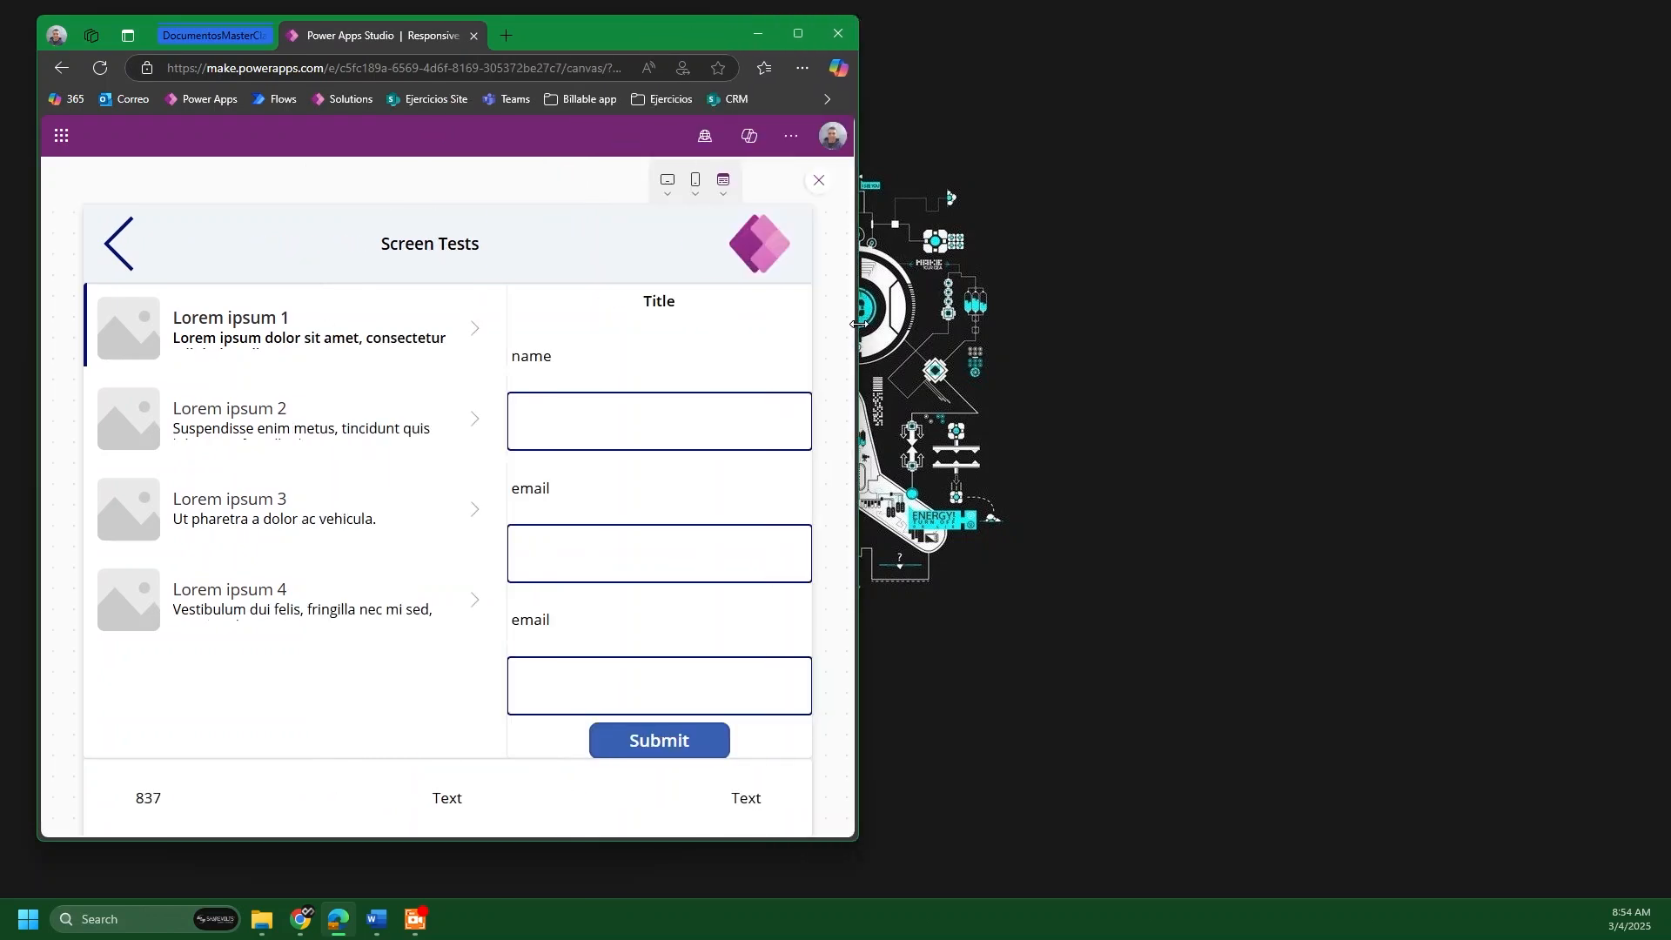
left_click_drag(689, 301, 733, 304)
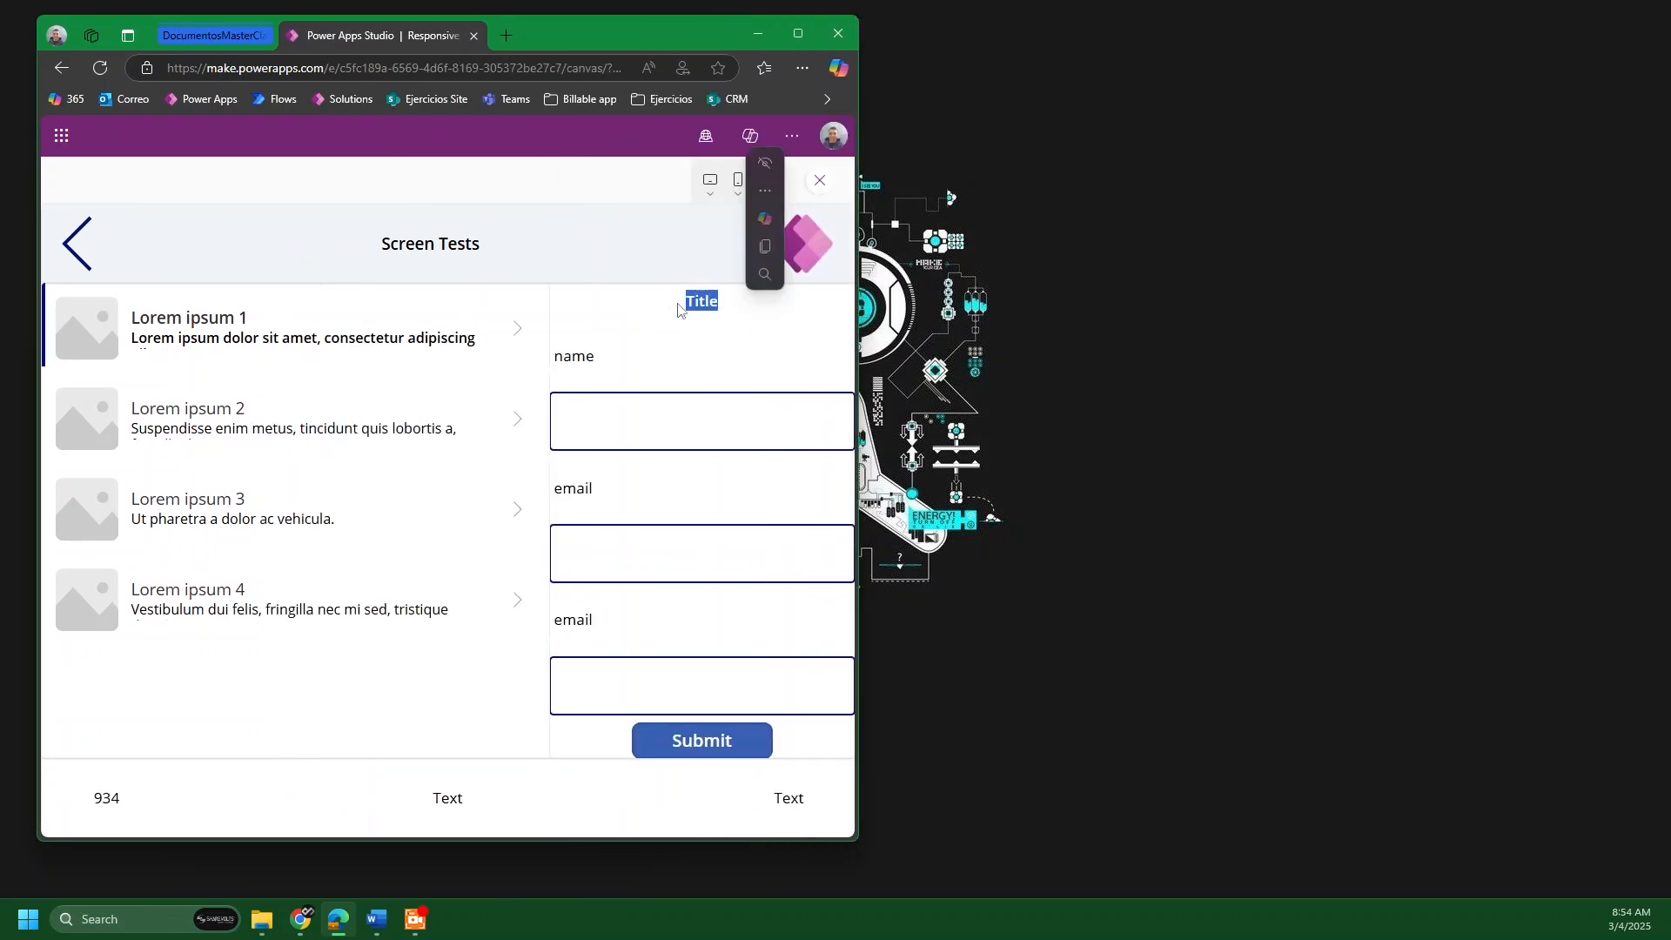
Step: Narrow the previewed screen to phone width and widen it again to check the form, then return to editing with the window maximized
left_click(671, 306)
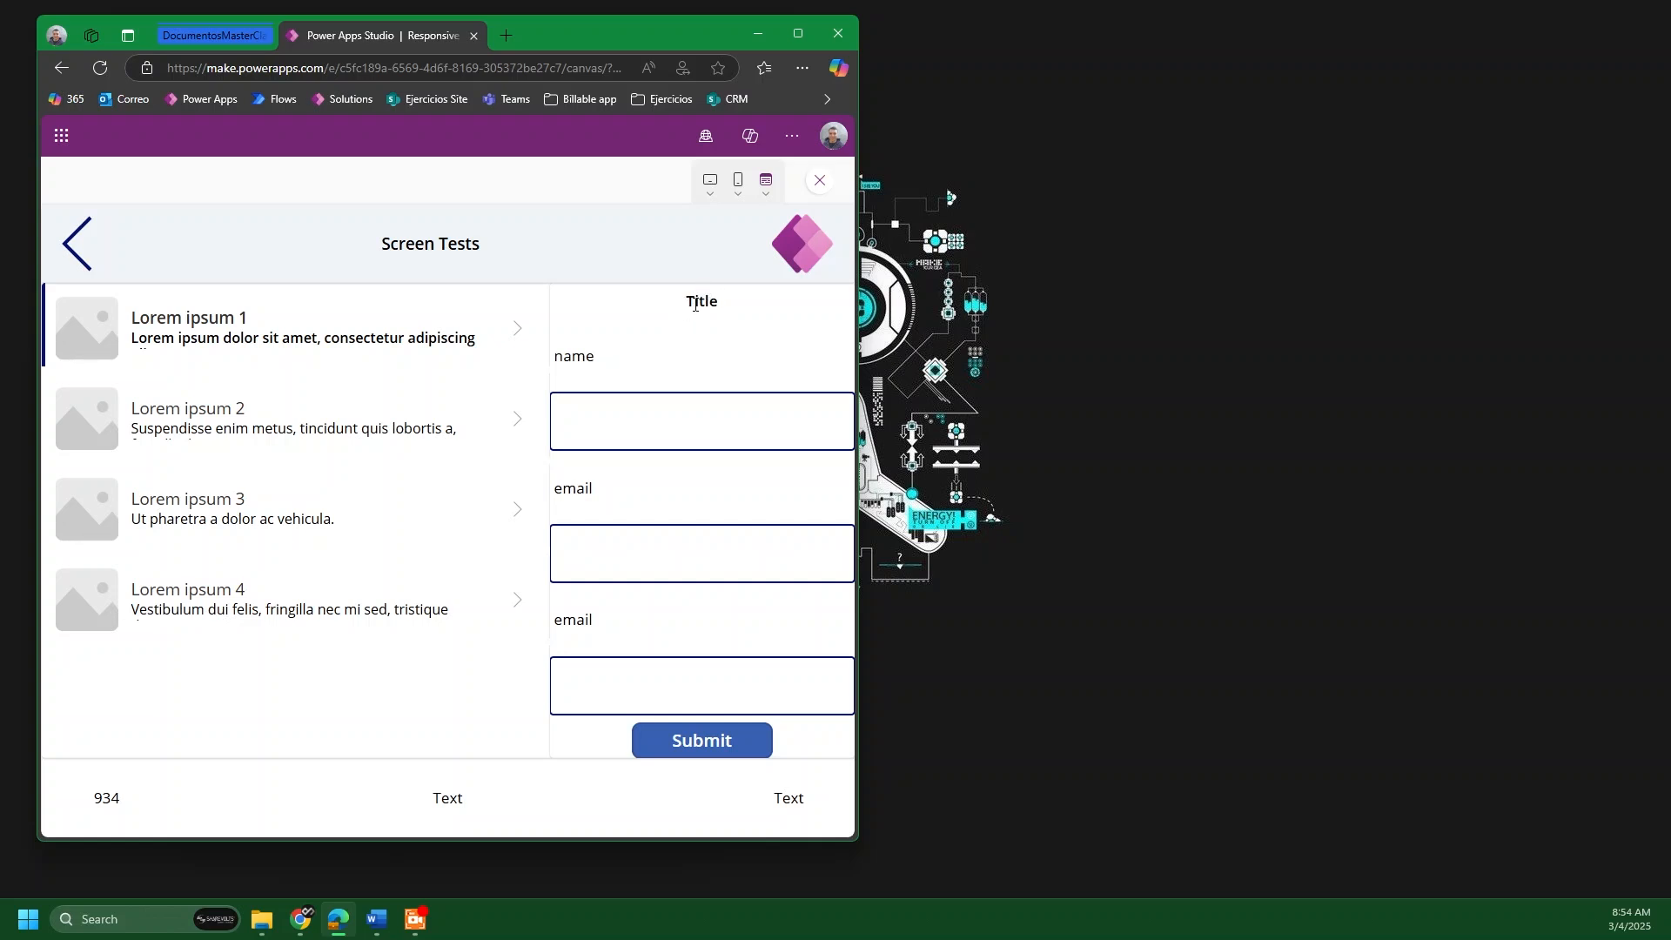
double_click(693, 300)
left_click(690, 305)
left_click_drag(859, 311, 446, 320)
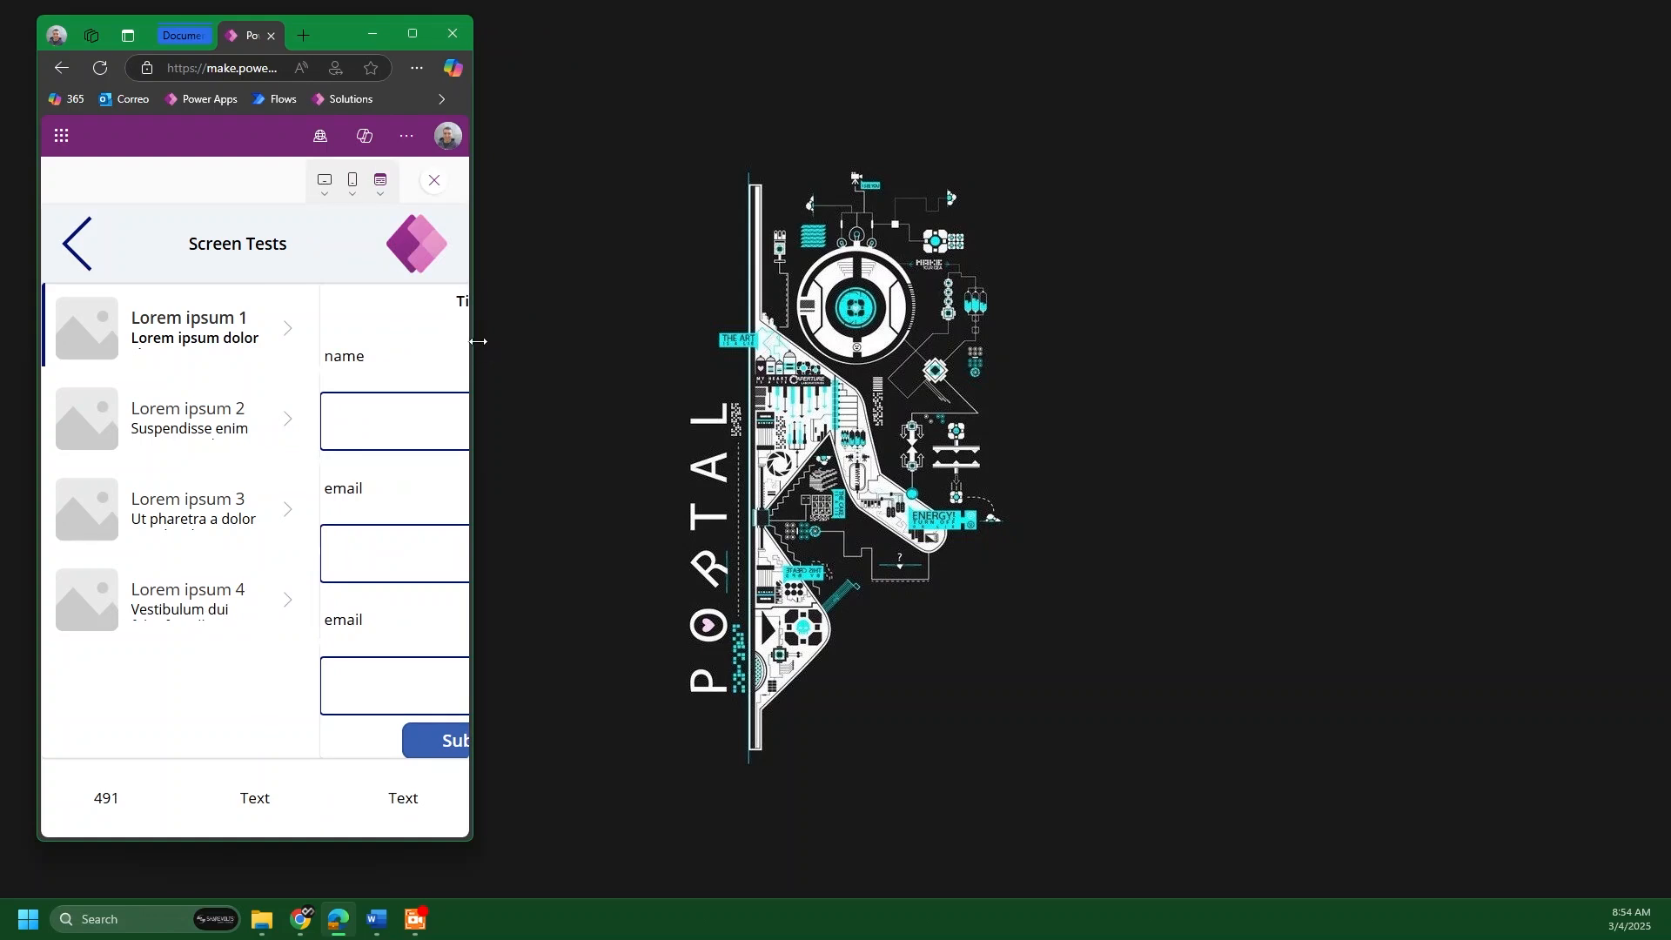
left_click_drag(478, 341, 1410, 341)
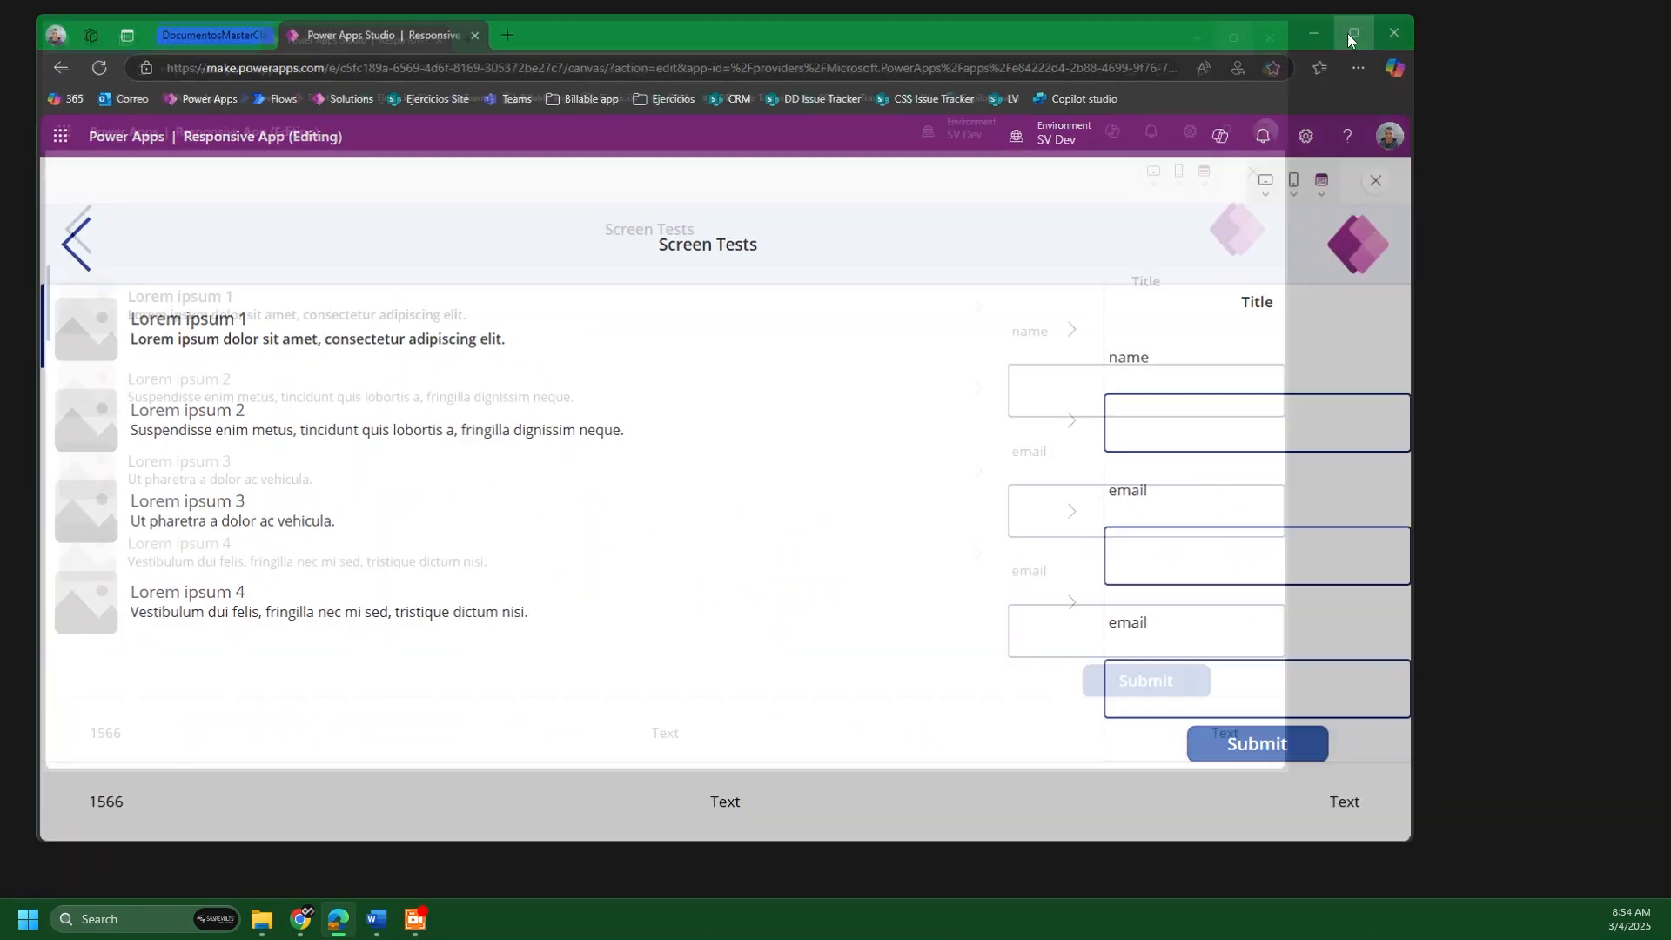
left_click(1348, 33)
left_click(1628, 168)
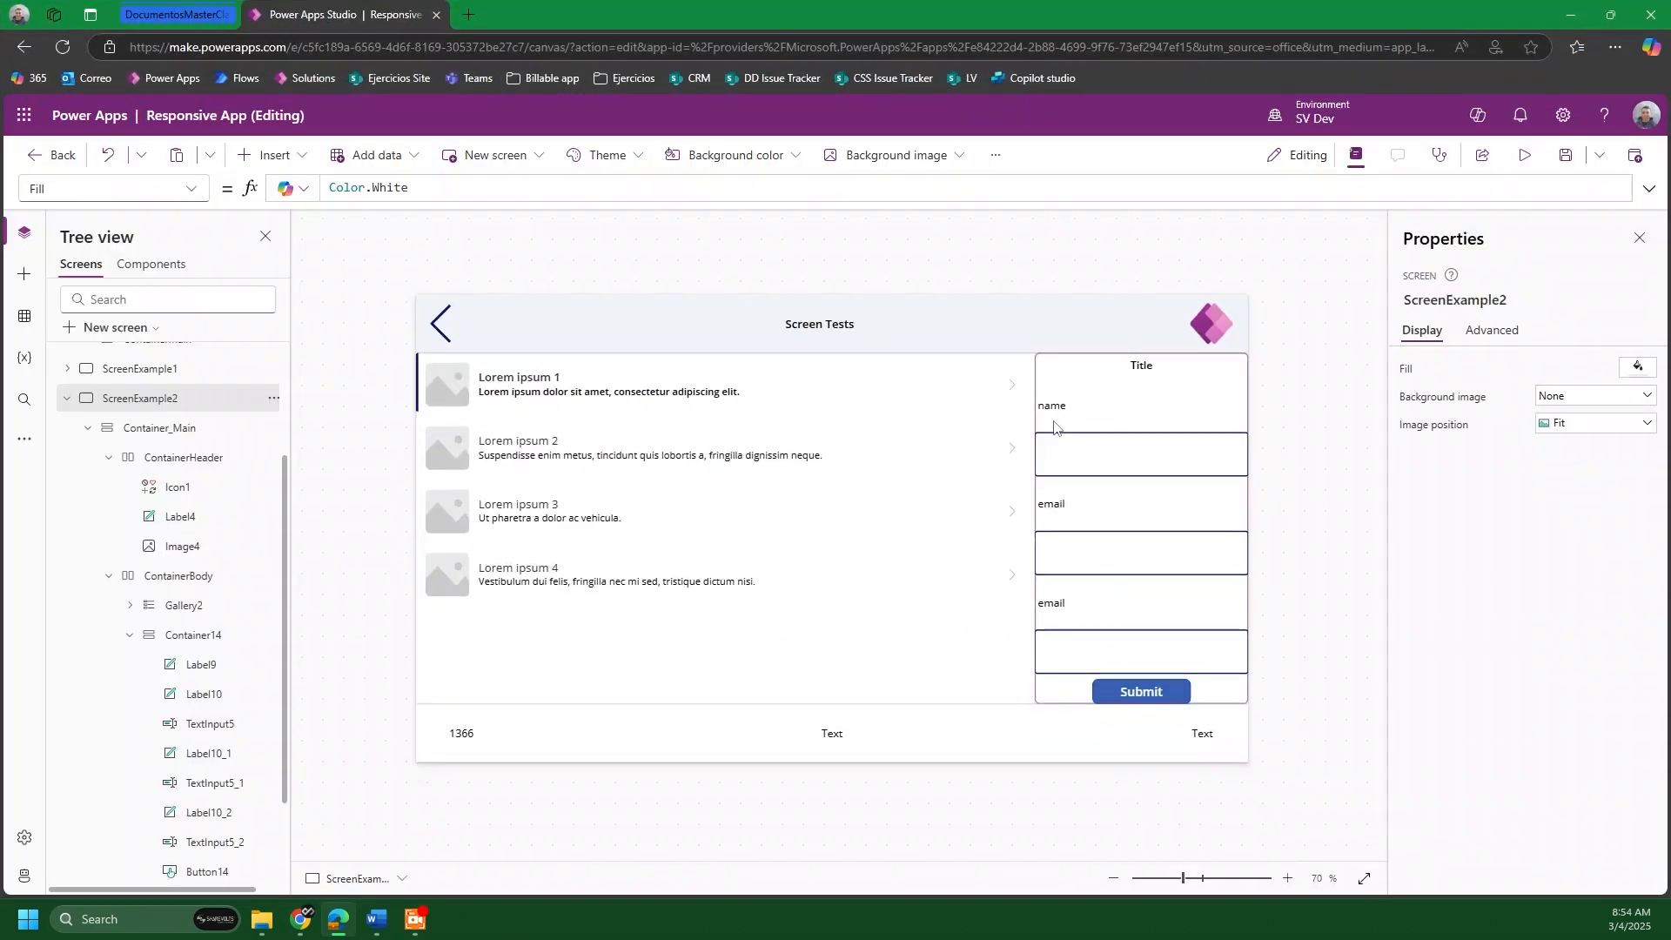
left_click(1055, 370)
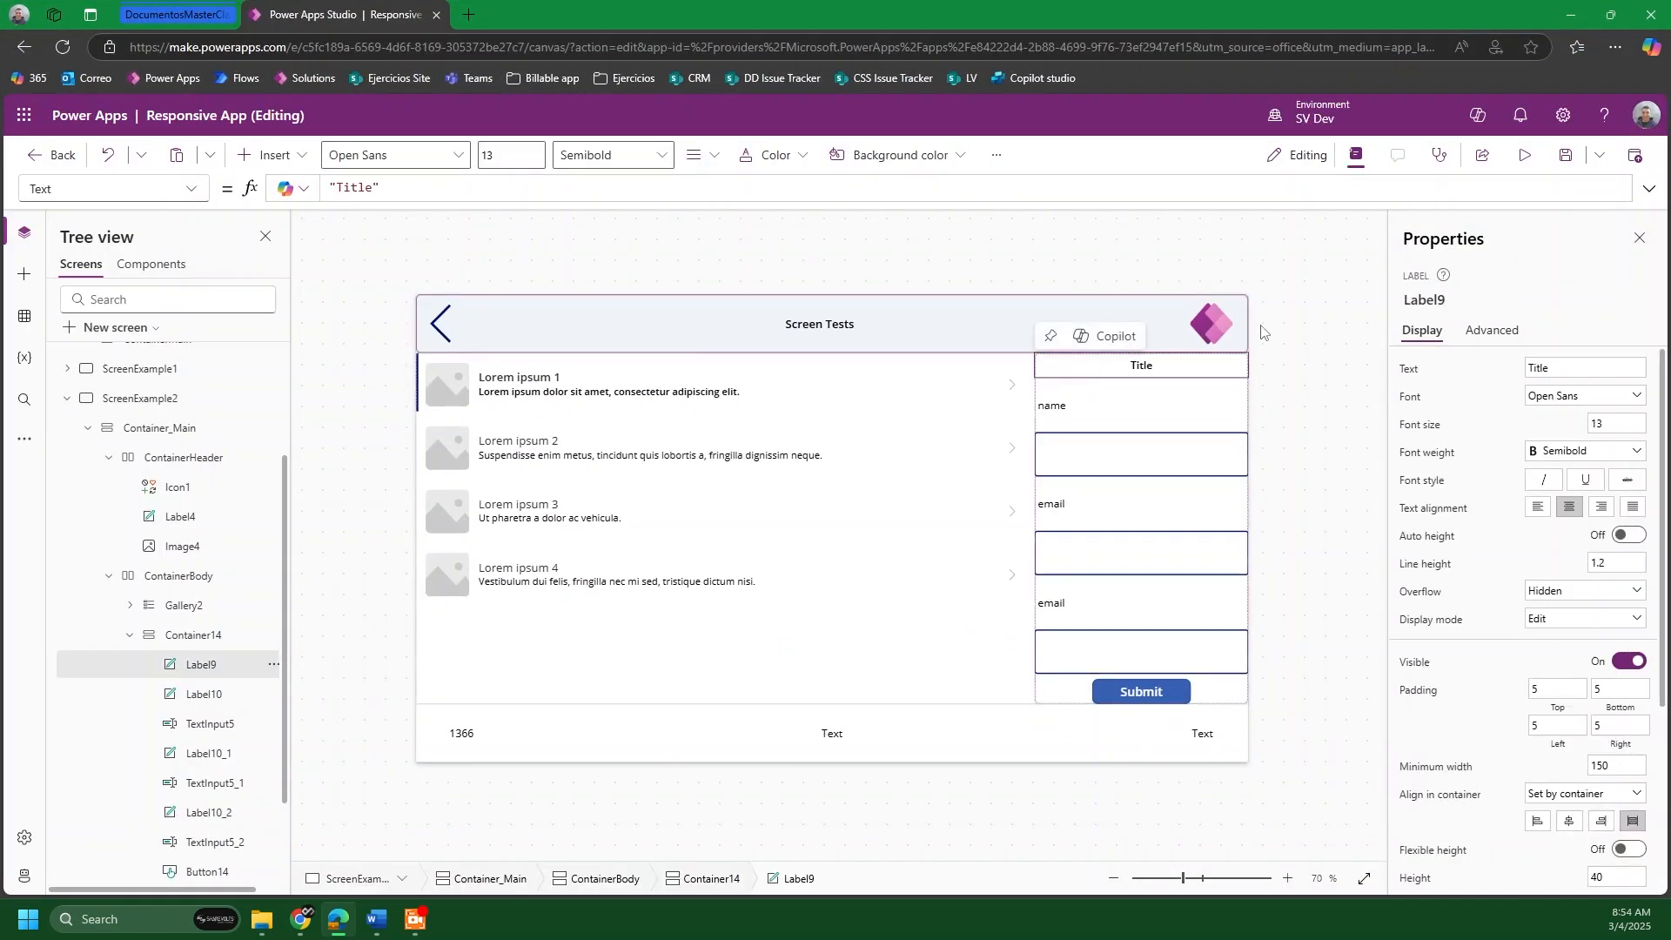
left_click(1270, 313)
scroll(175, 435, "up", 3)
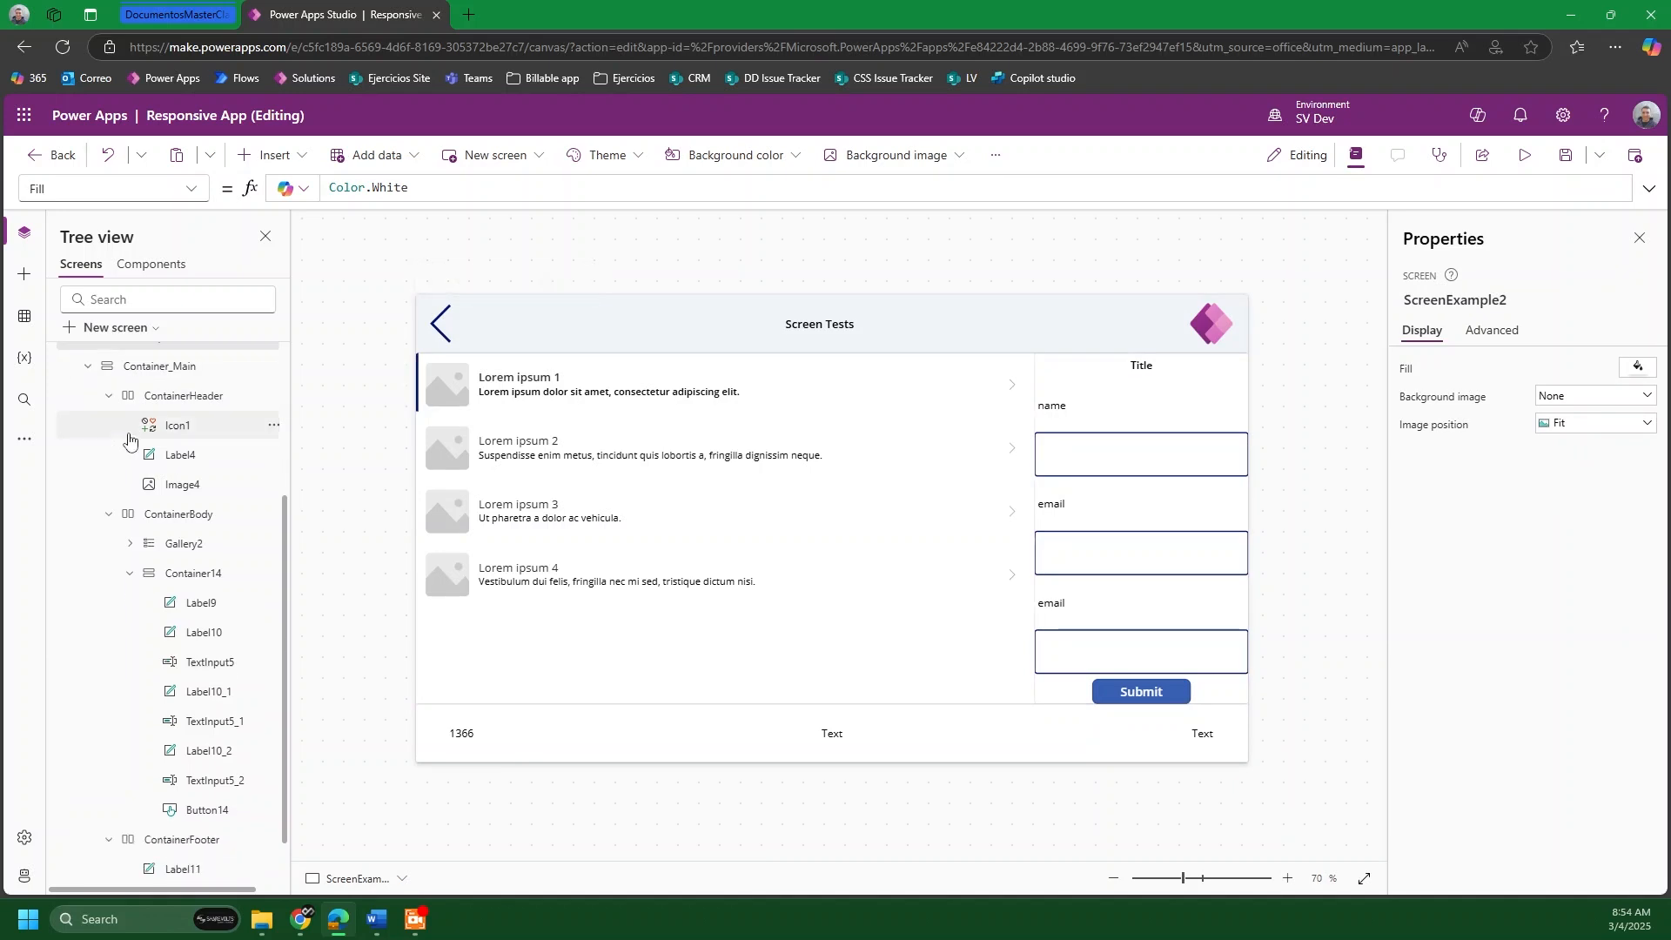
left_click(823, 324)
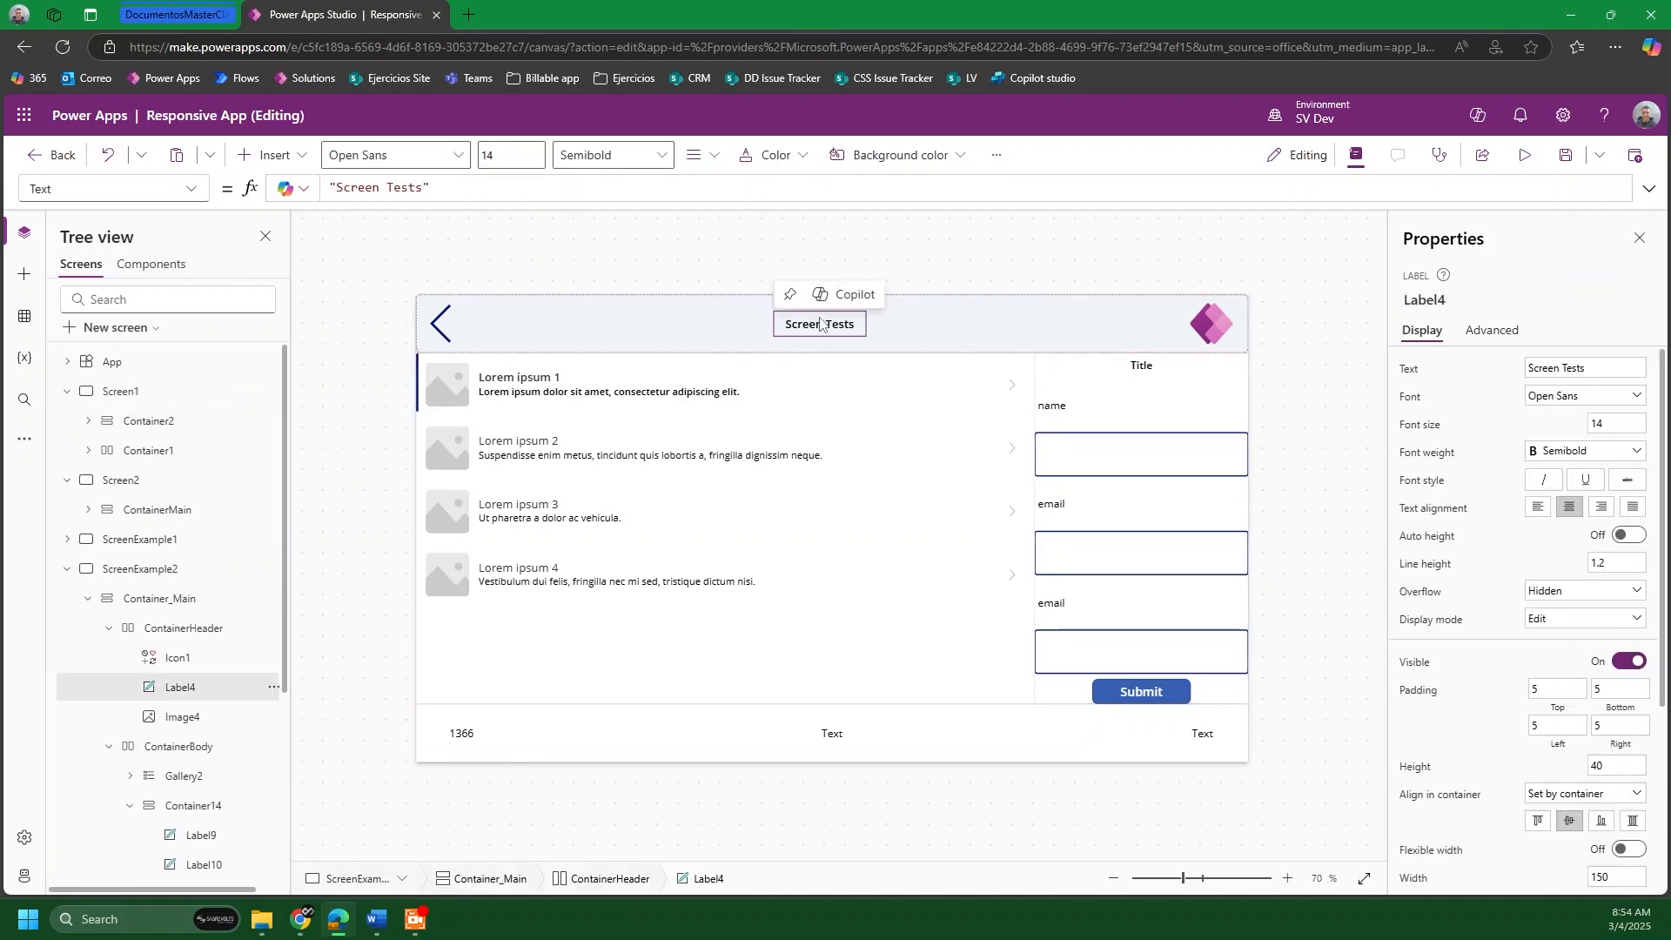
left_click(877, 252)
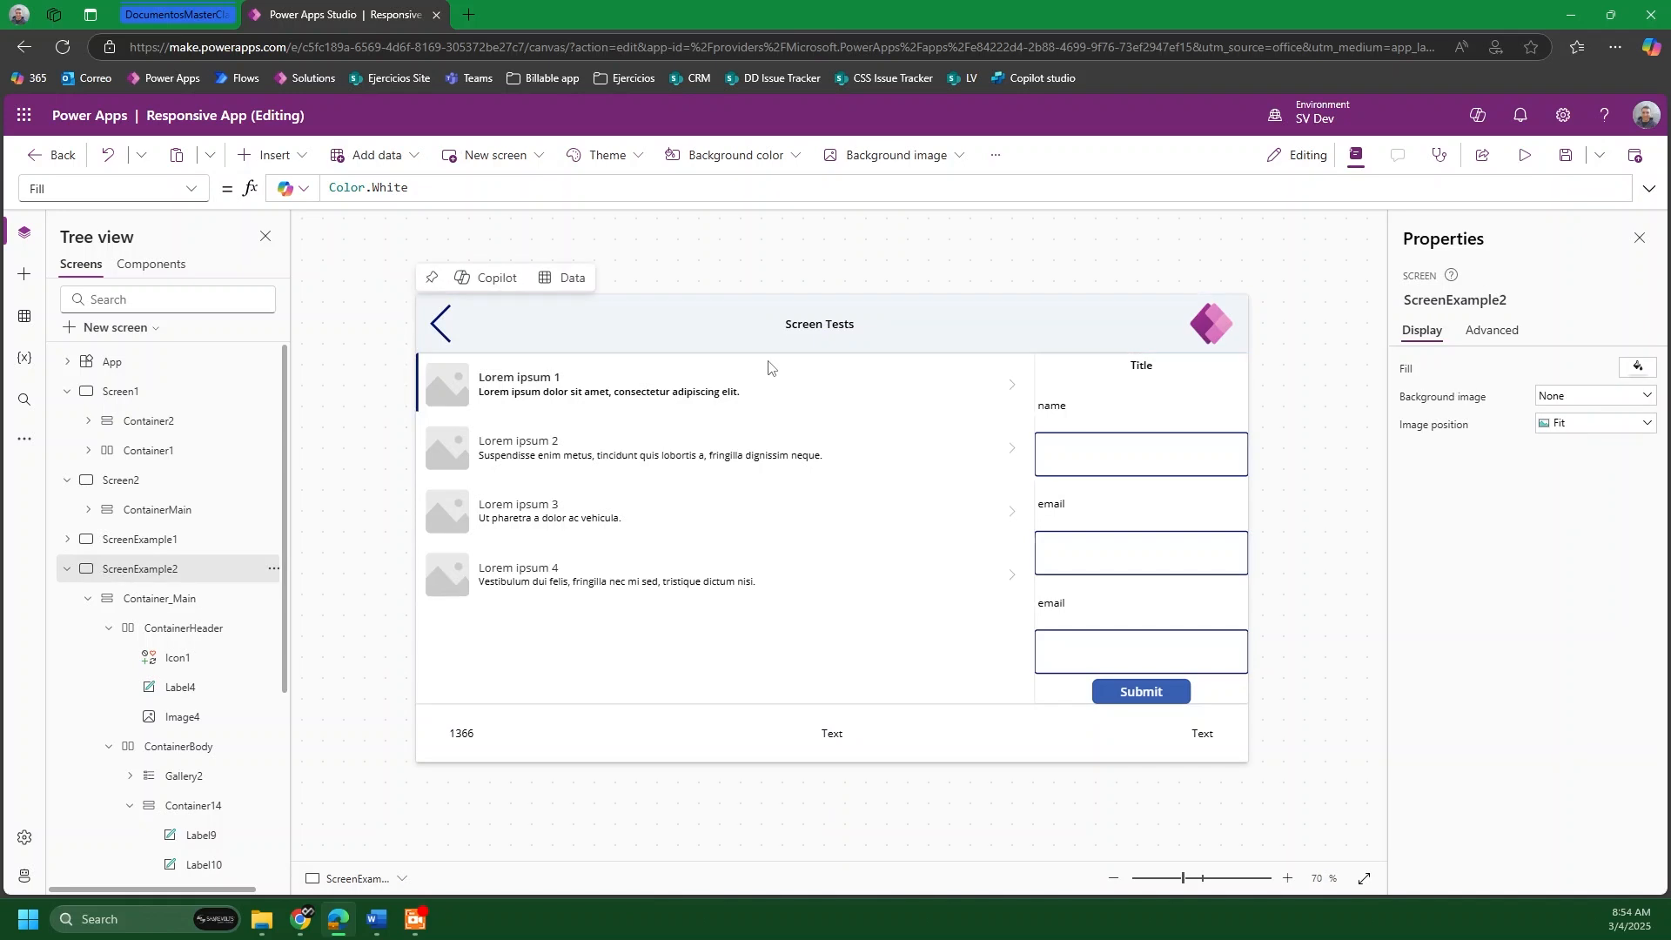
left_click(822, 324)
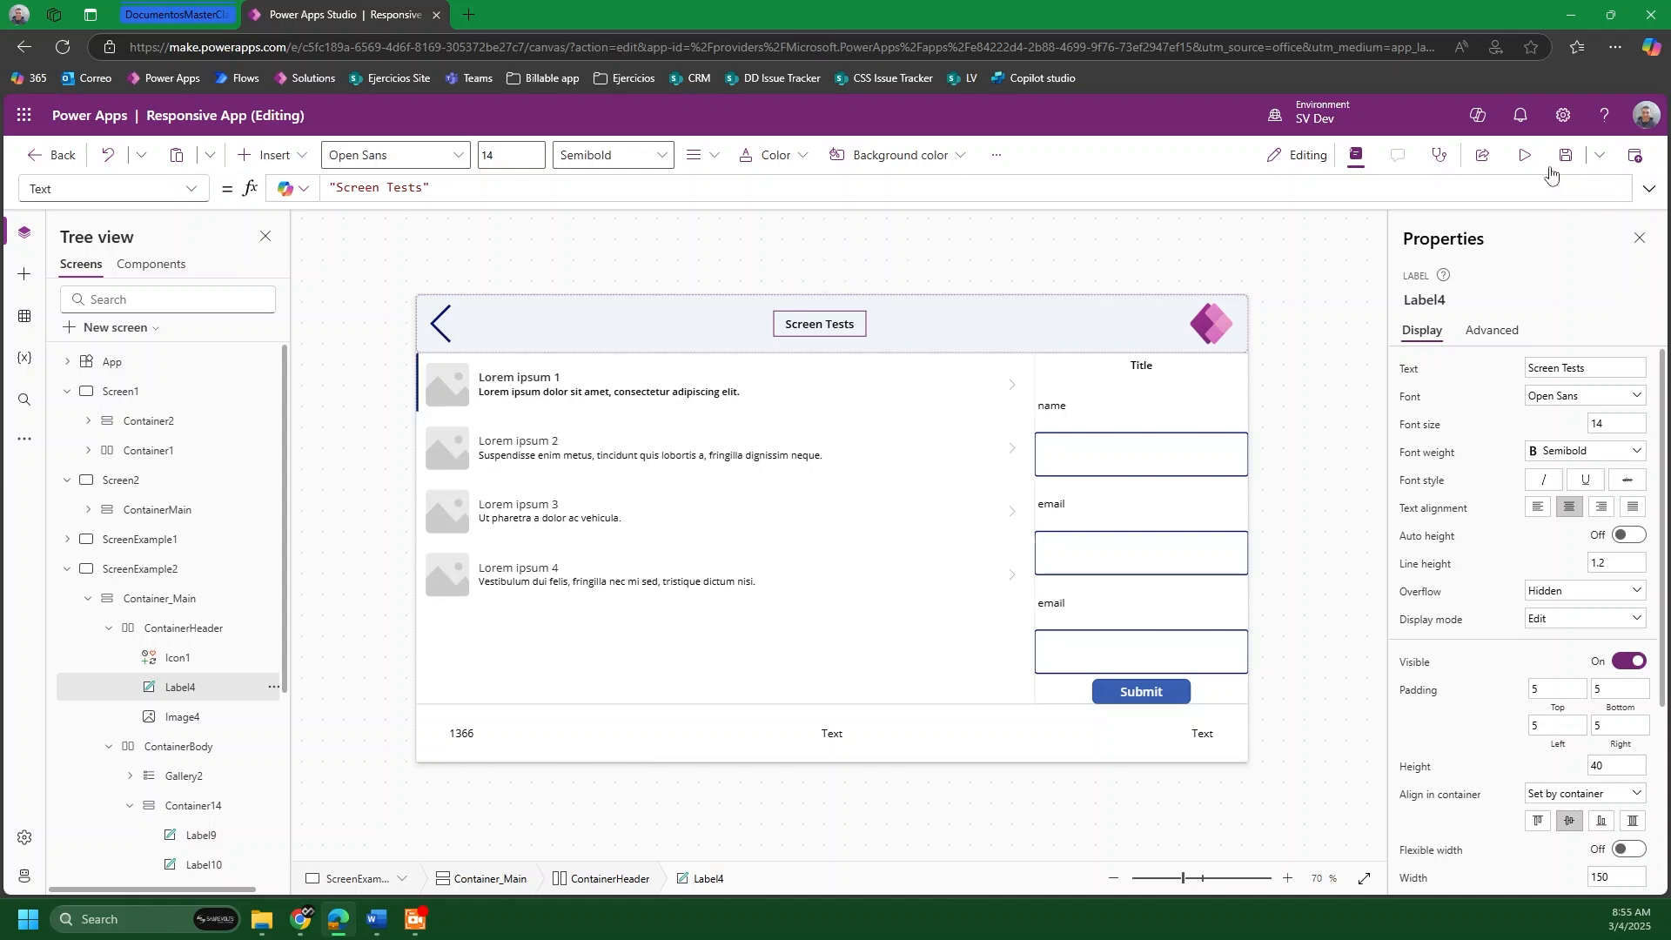
Step: Preview the screen at the Apple iPhone X size to examine how the gallery and form fit, and return to editing
left_click(1526, 158)
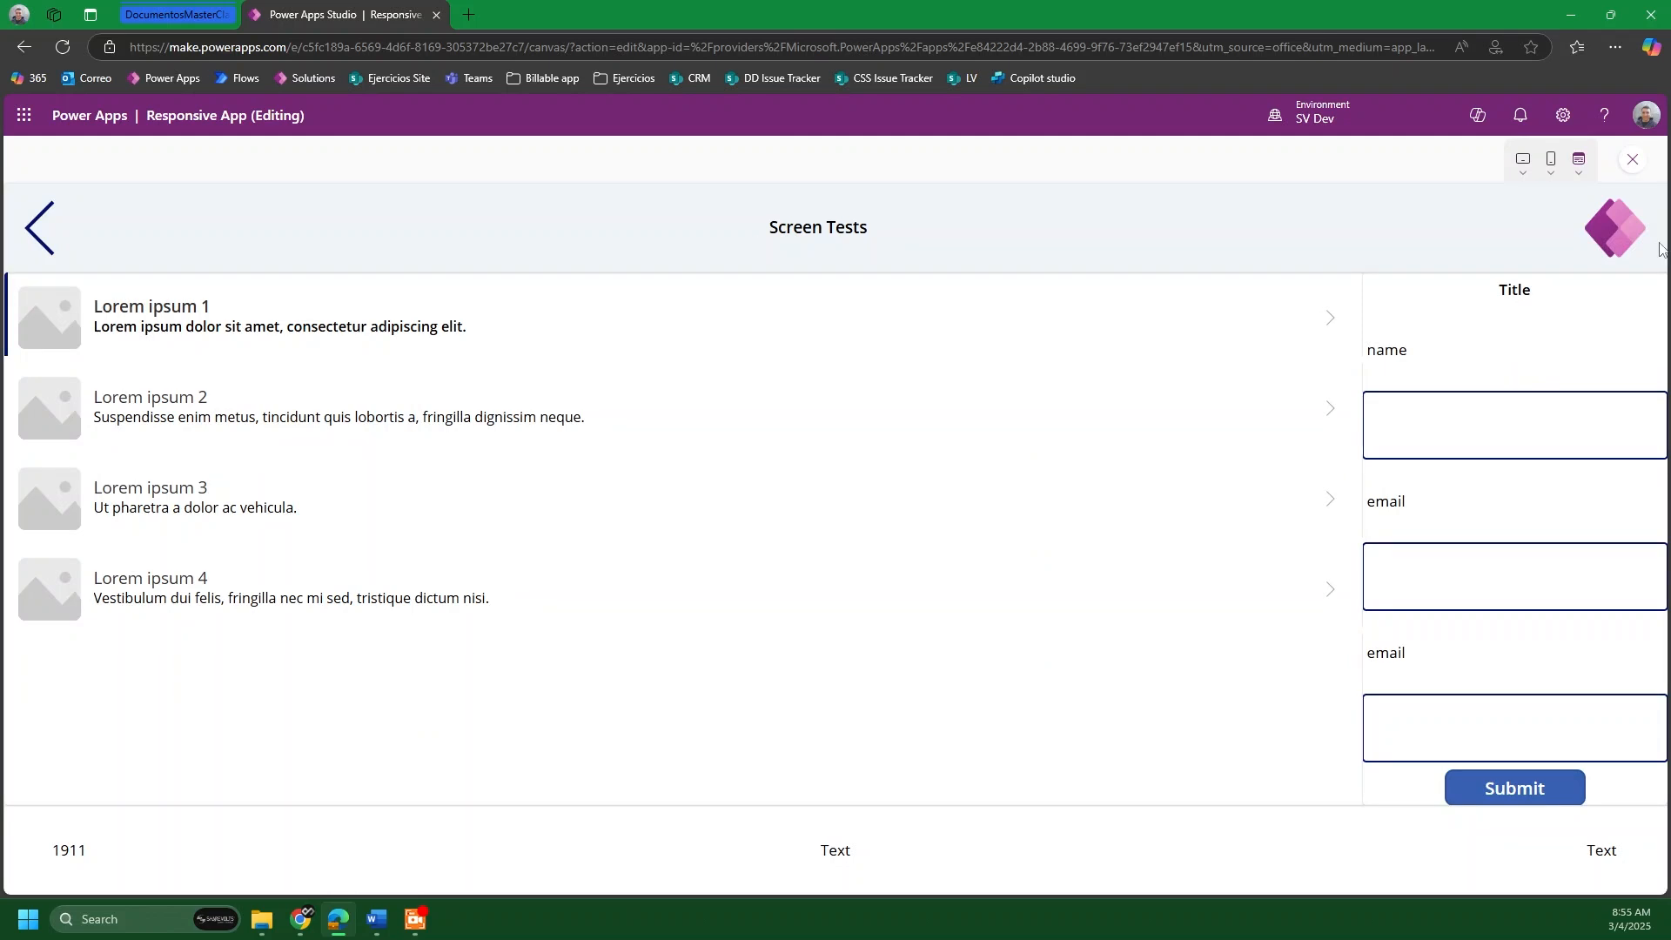
left_click(1552, 166)
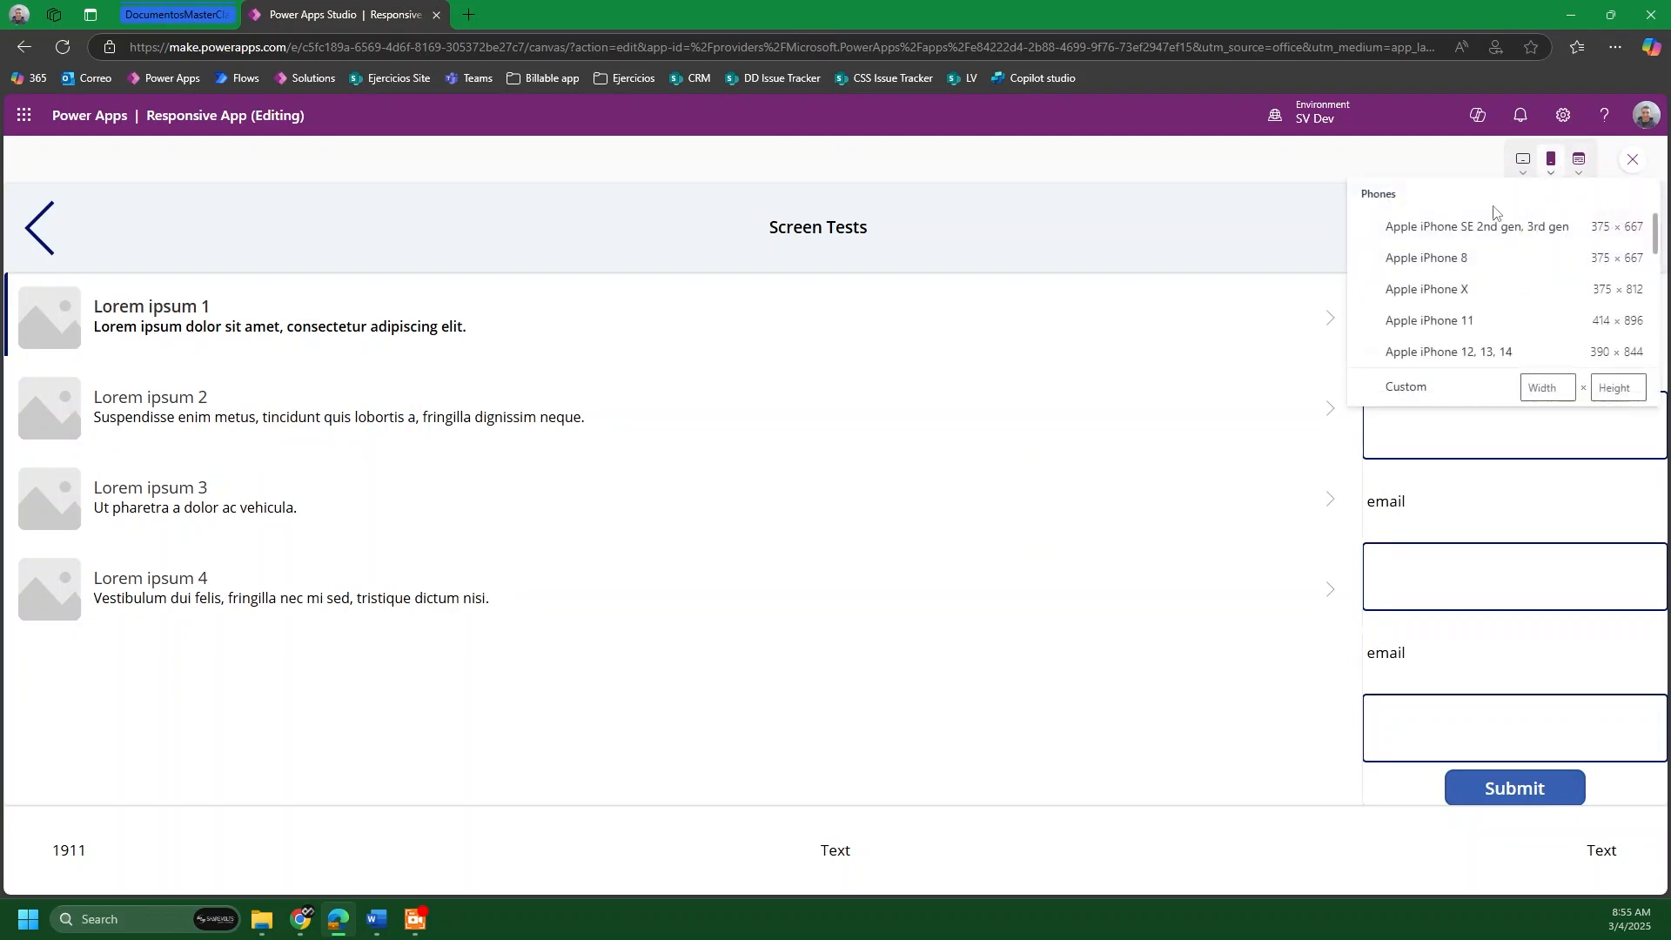
left_click(1434, 292)
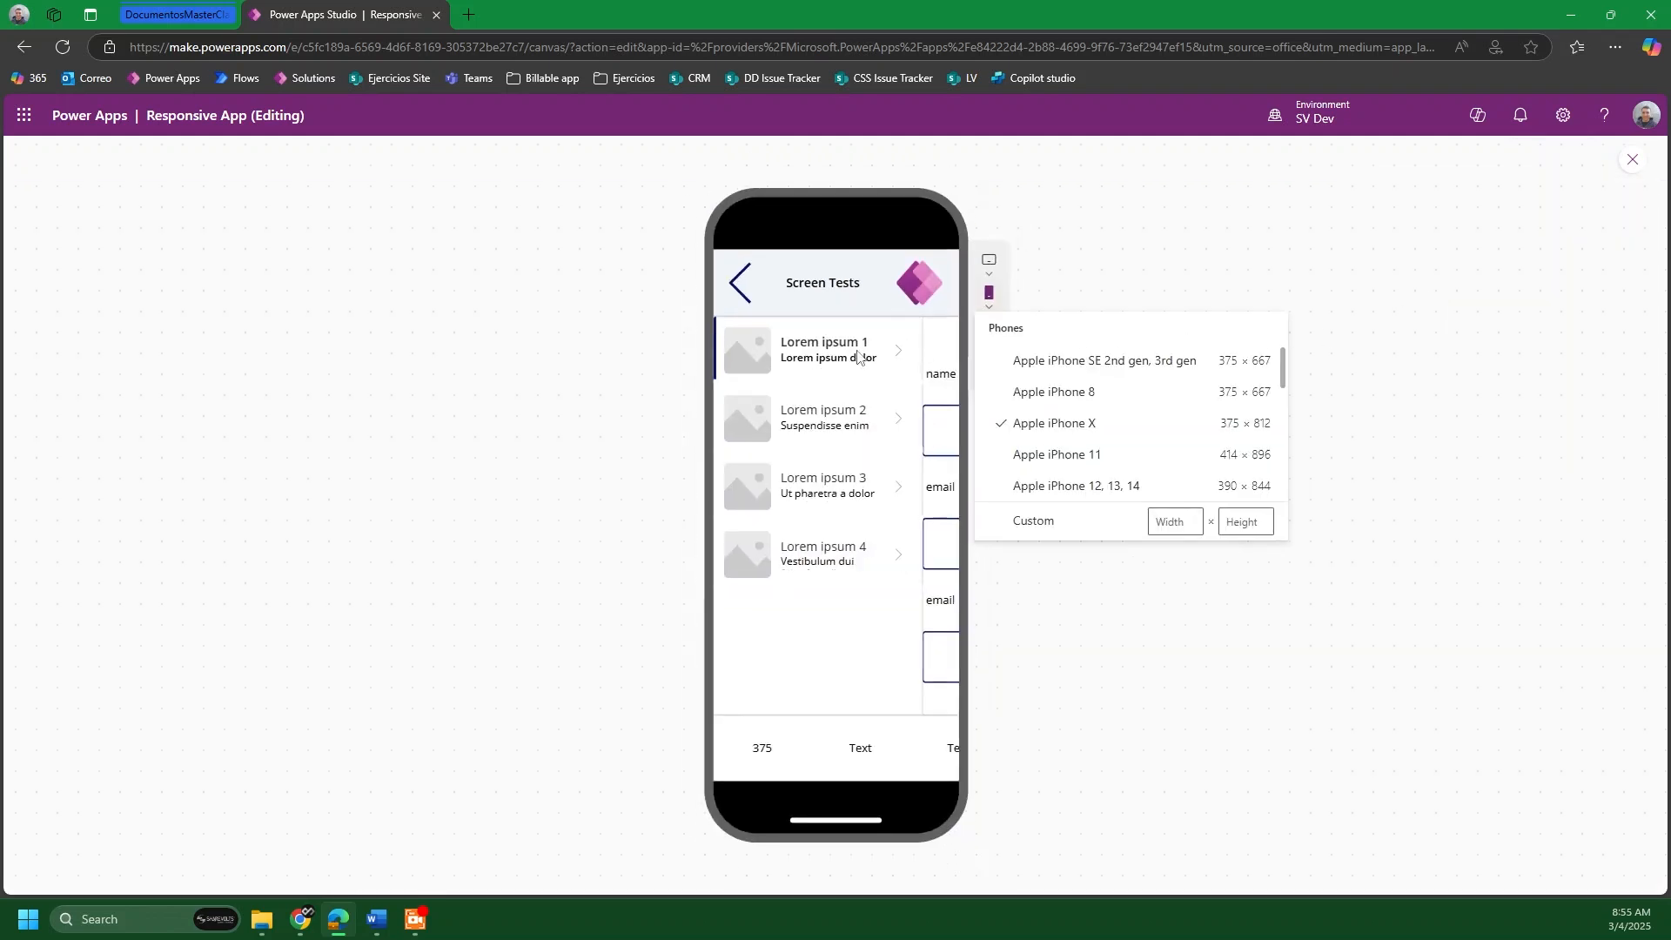
left_click(833, 366)
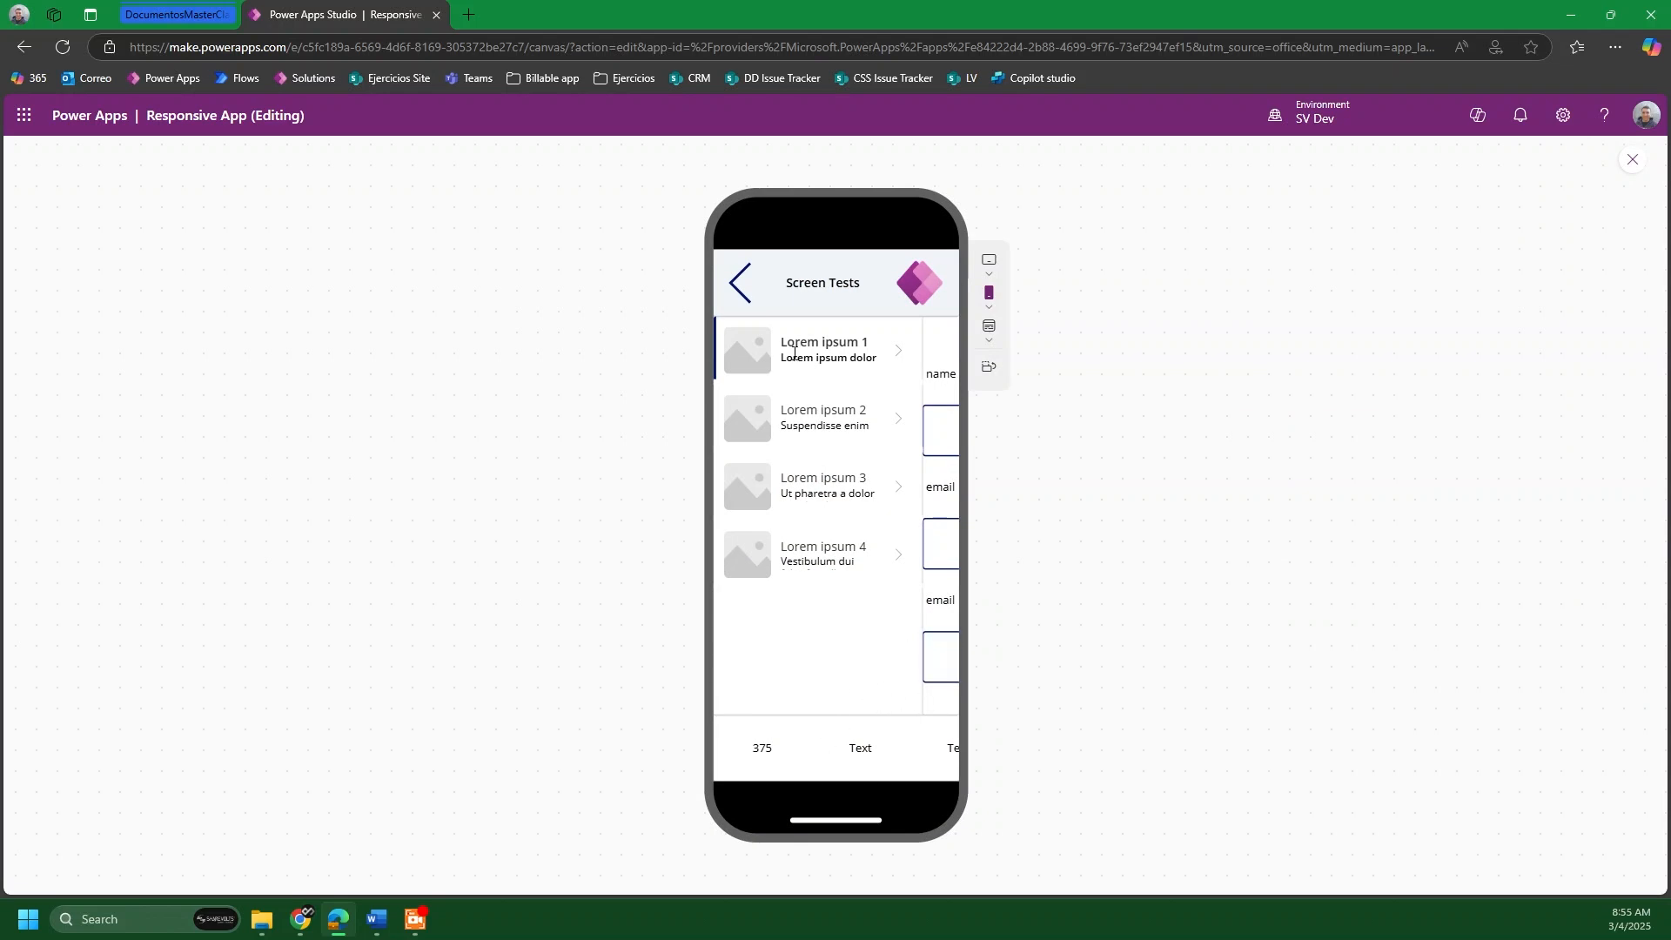
left_click(1634, 171)
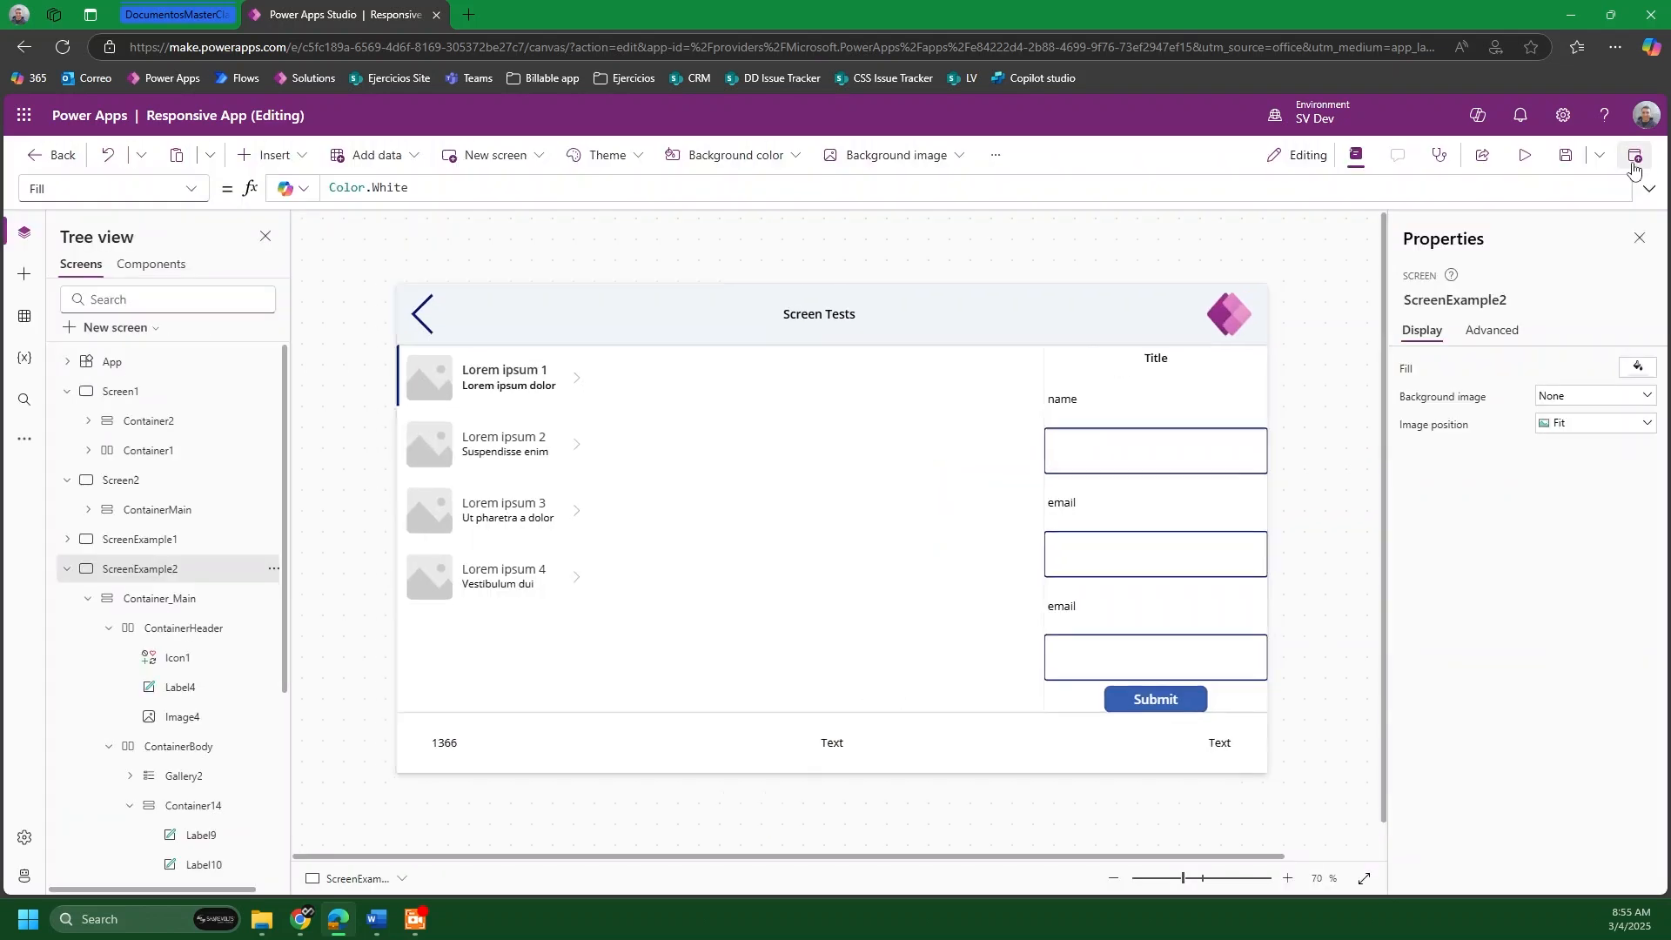
left_click(1194, 371)
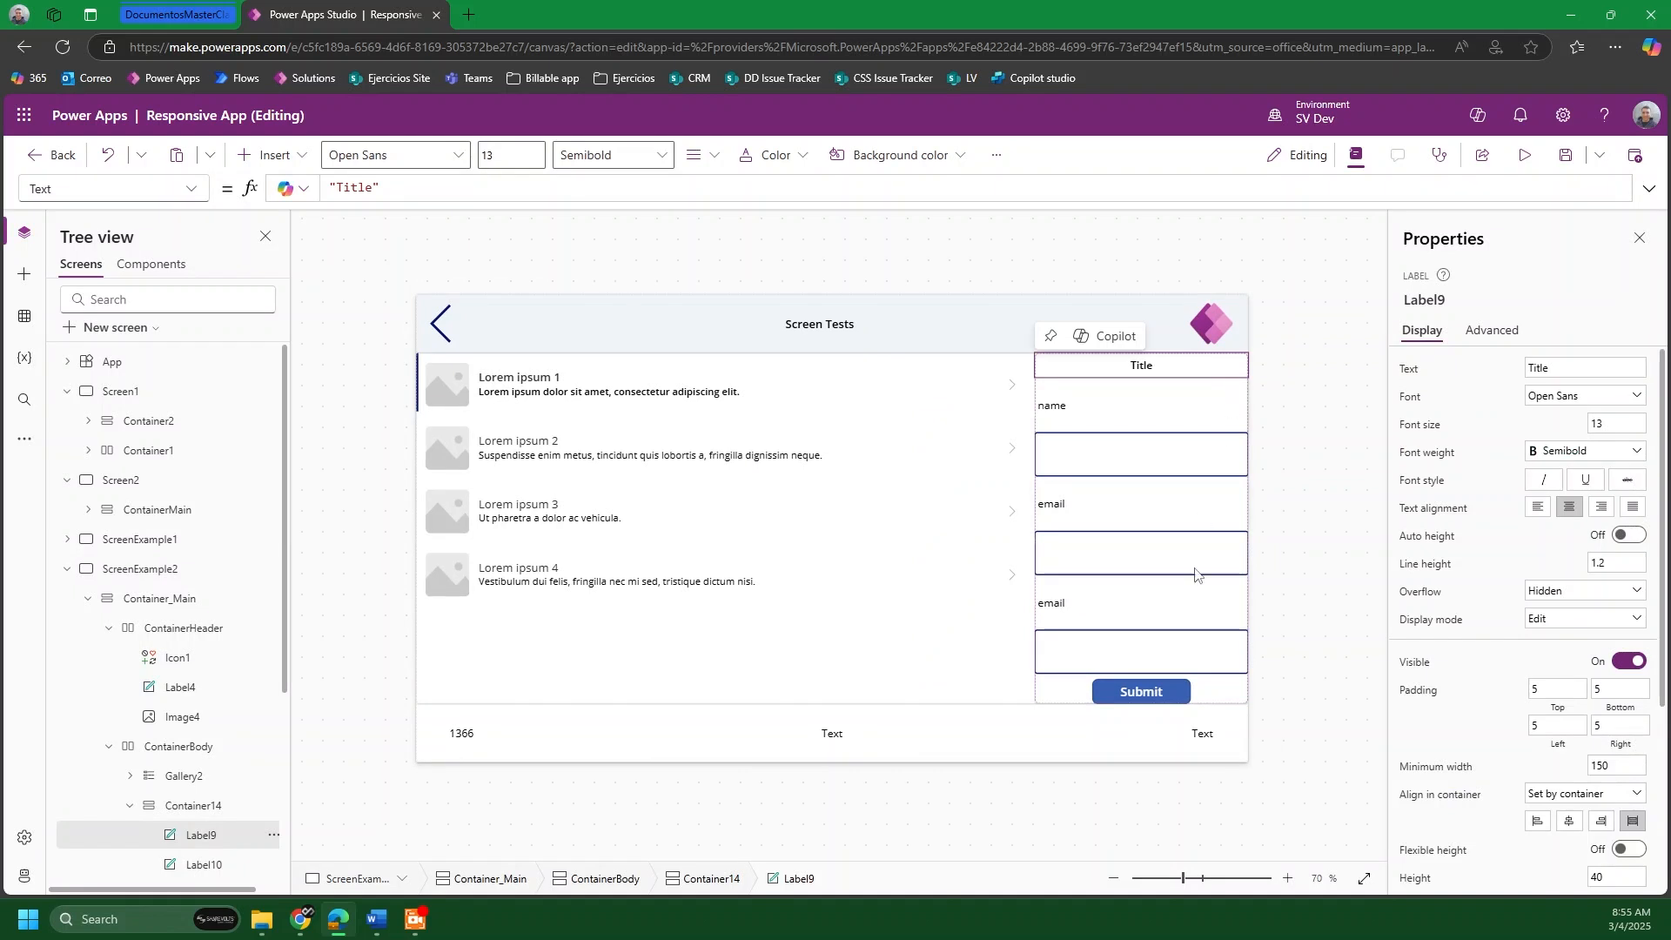
left_click(1236, 697)
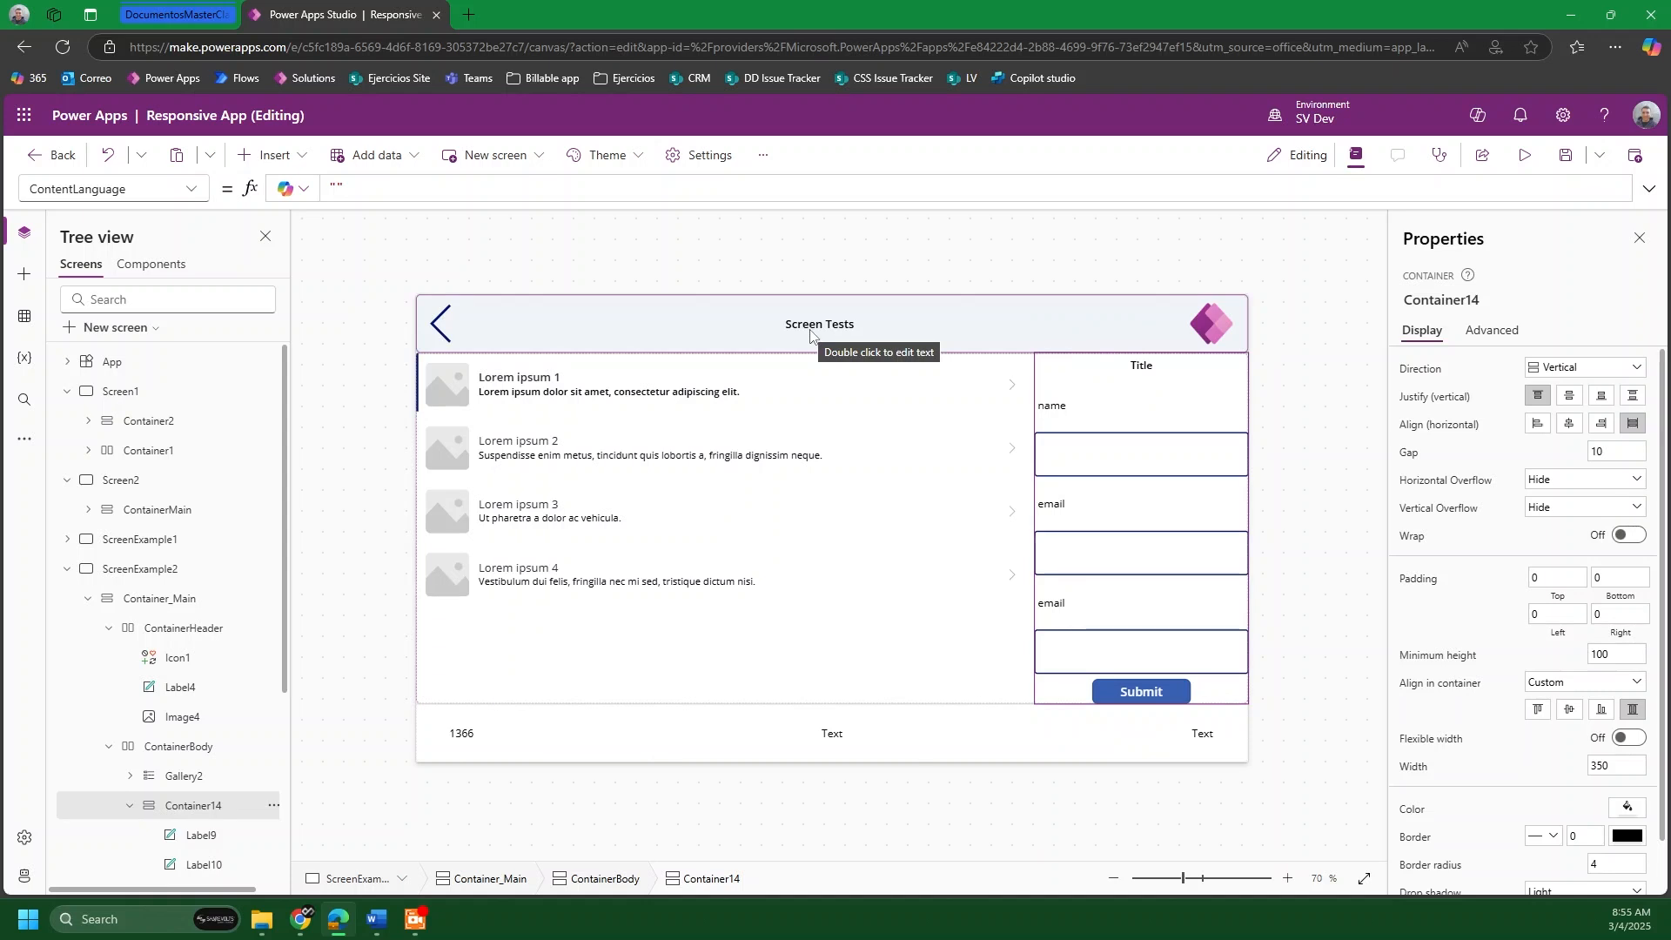
left_click(1208, 325)
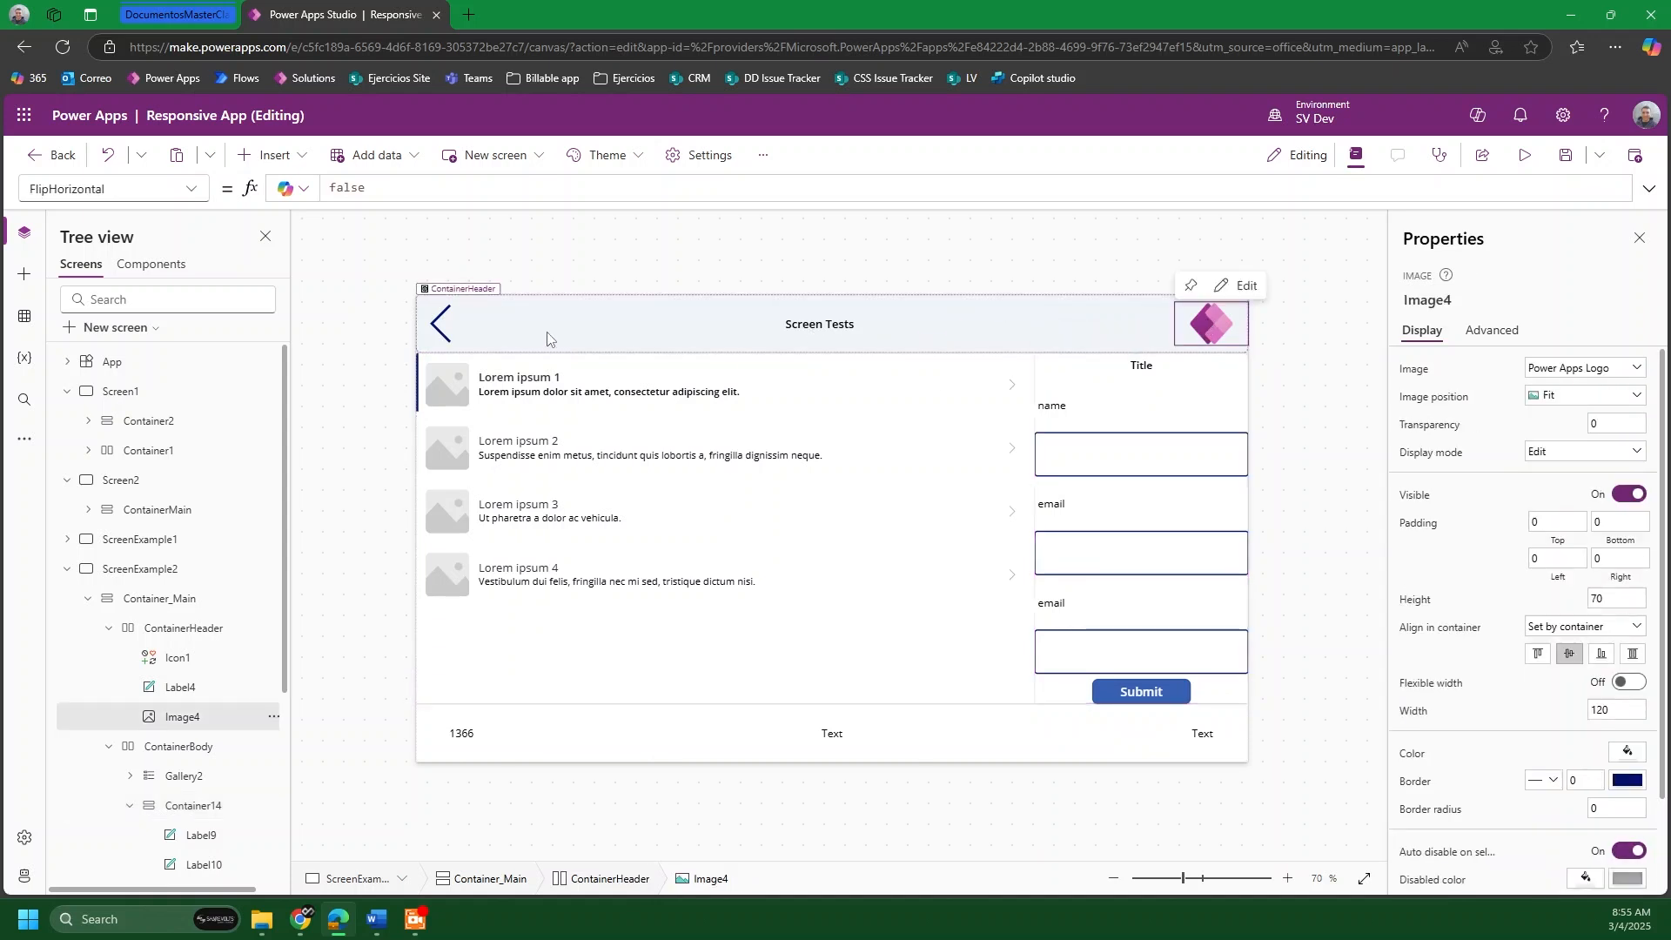
left_click(1242, 376)
left_click(1248, 389)
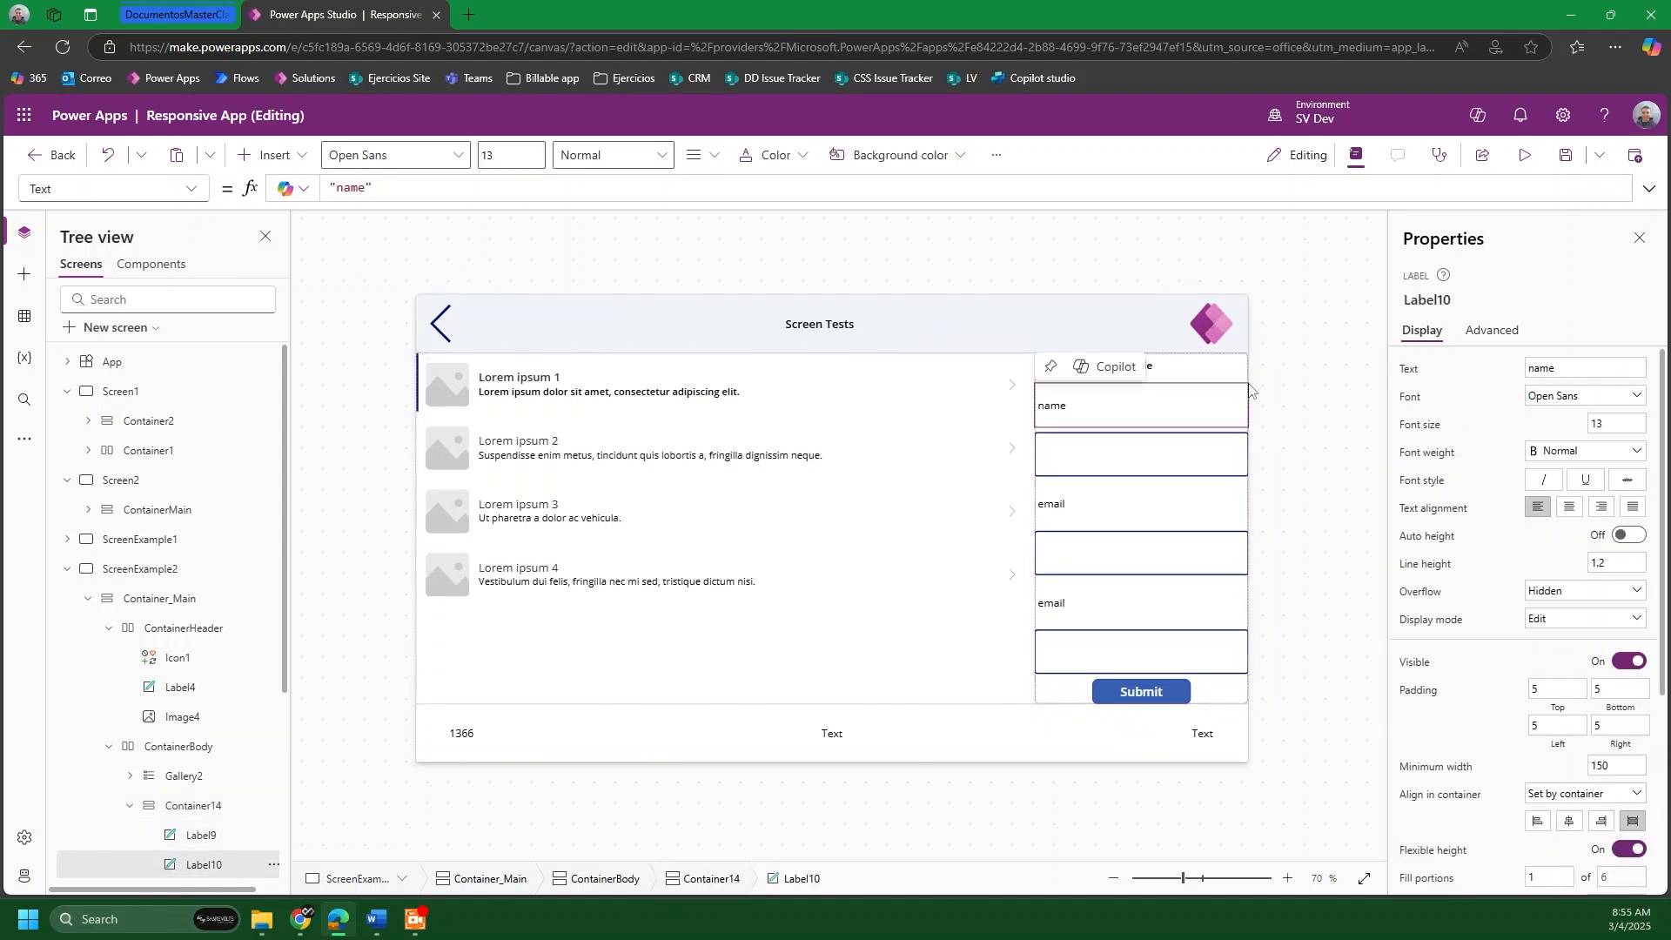
Step: Select the form container Container14 and bring up its Visible property formula
left_click(1237, 691)
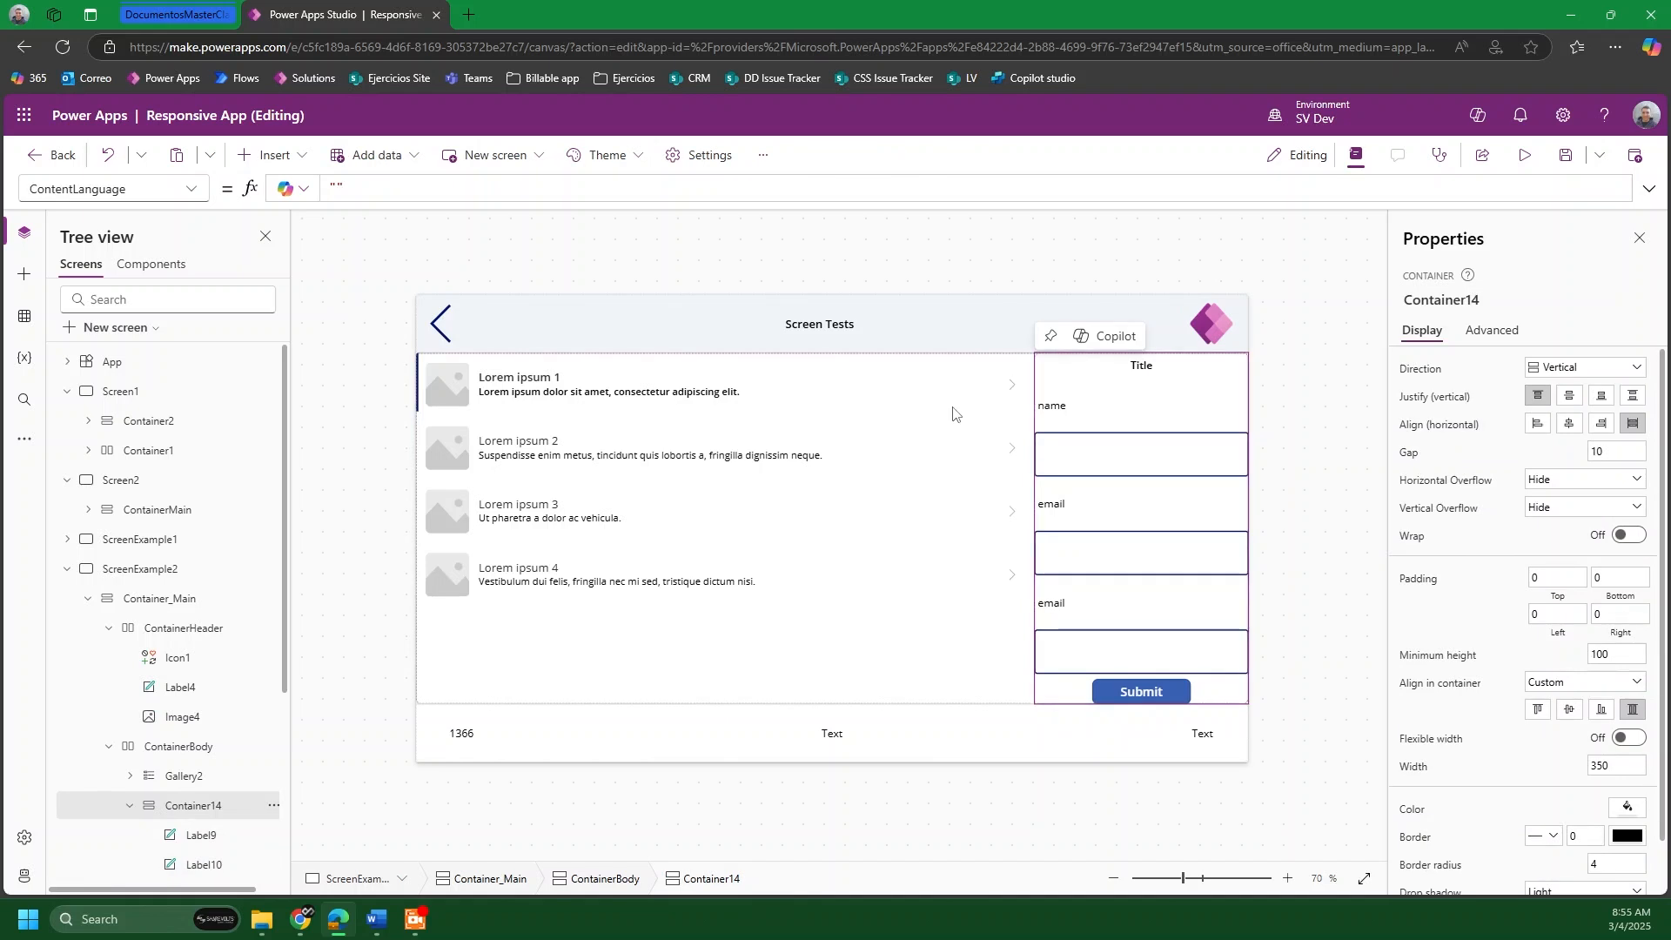
left_click(136, 188)
scroll(126, 544, "down", 2)
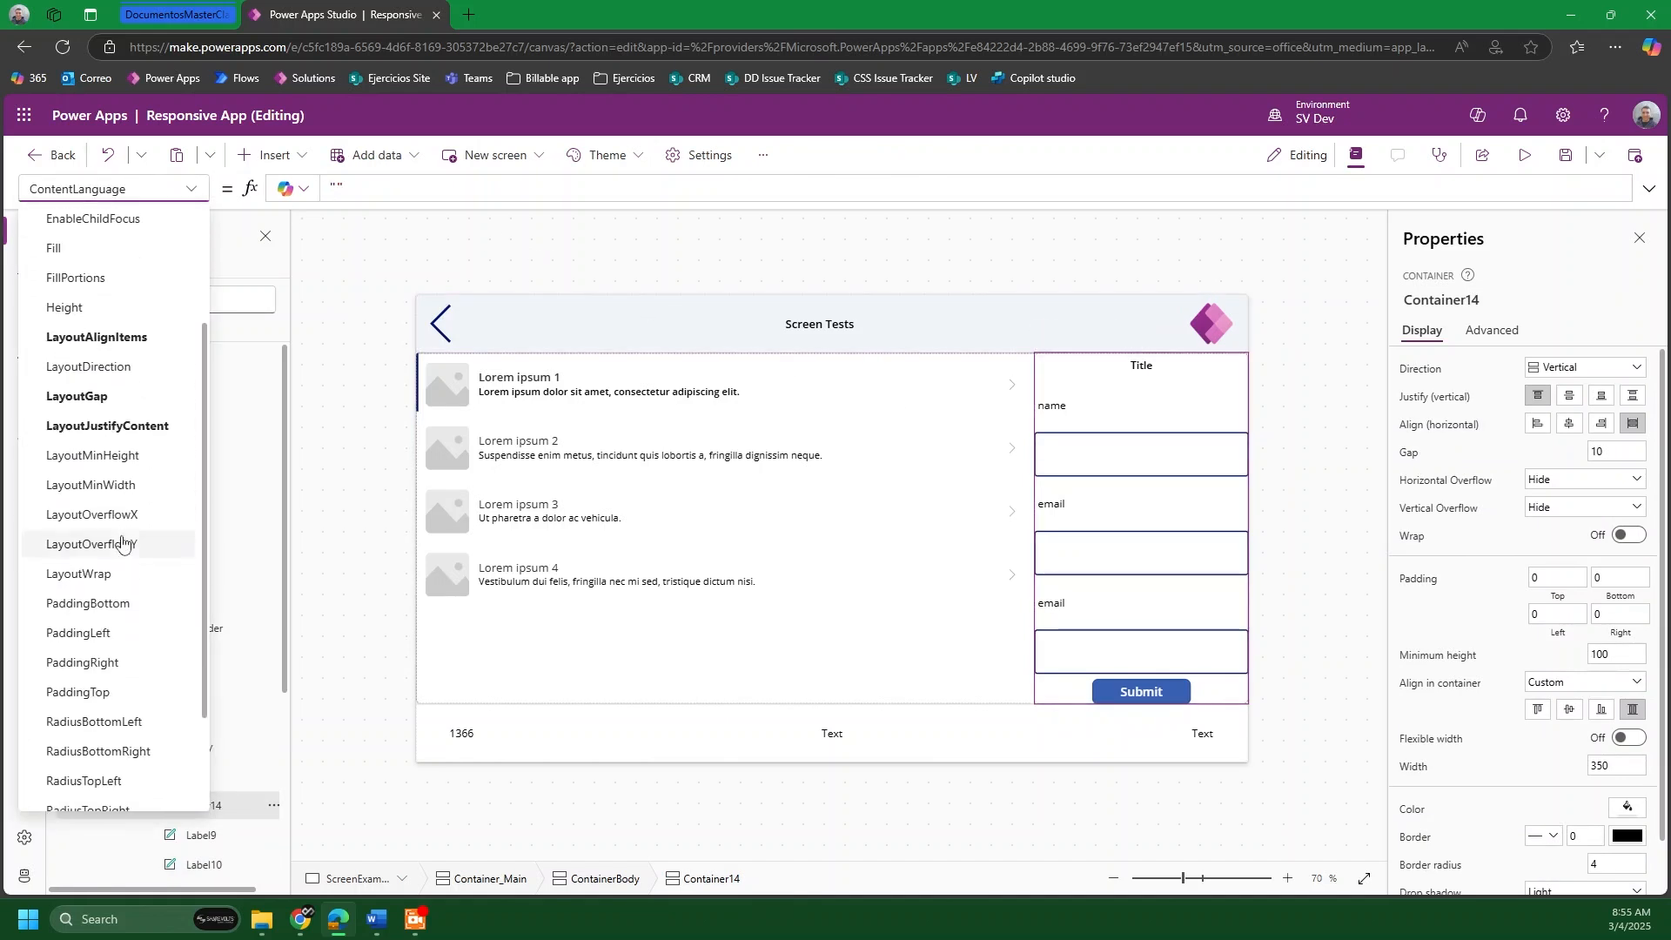
scroll(122, 542, "down", 2)
scroll(122, 541, "up", 3)
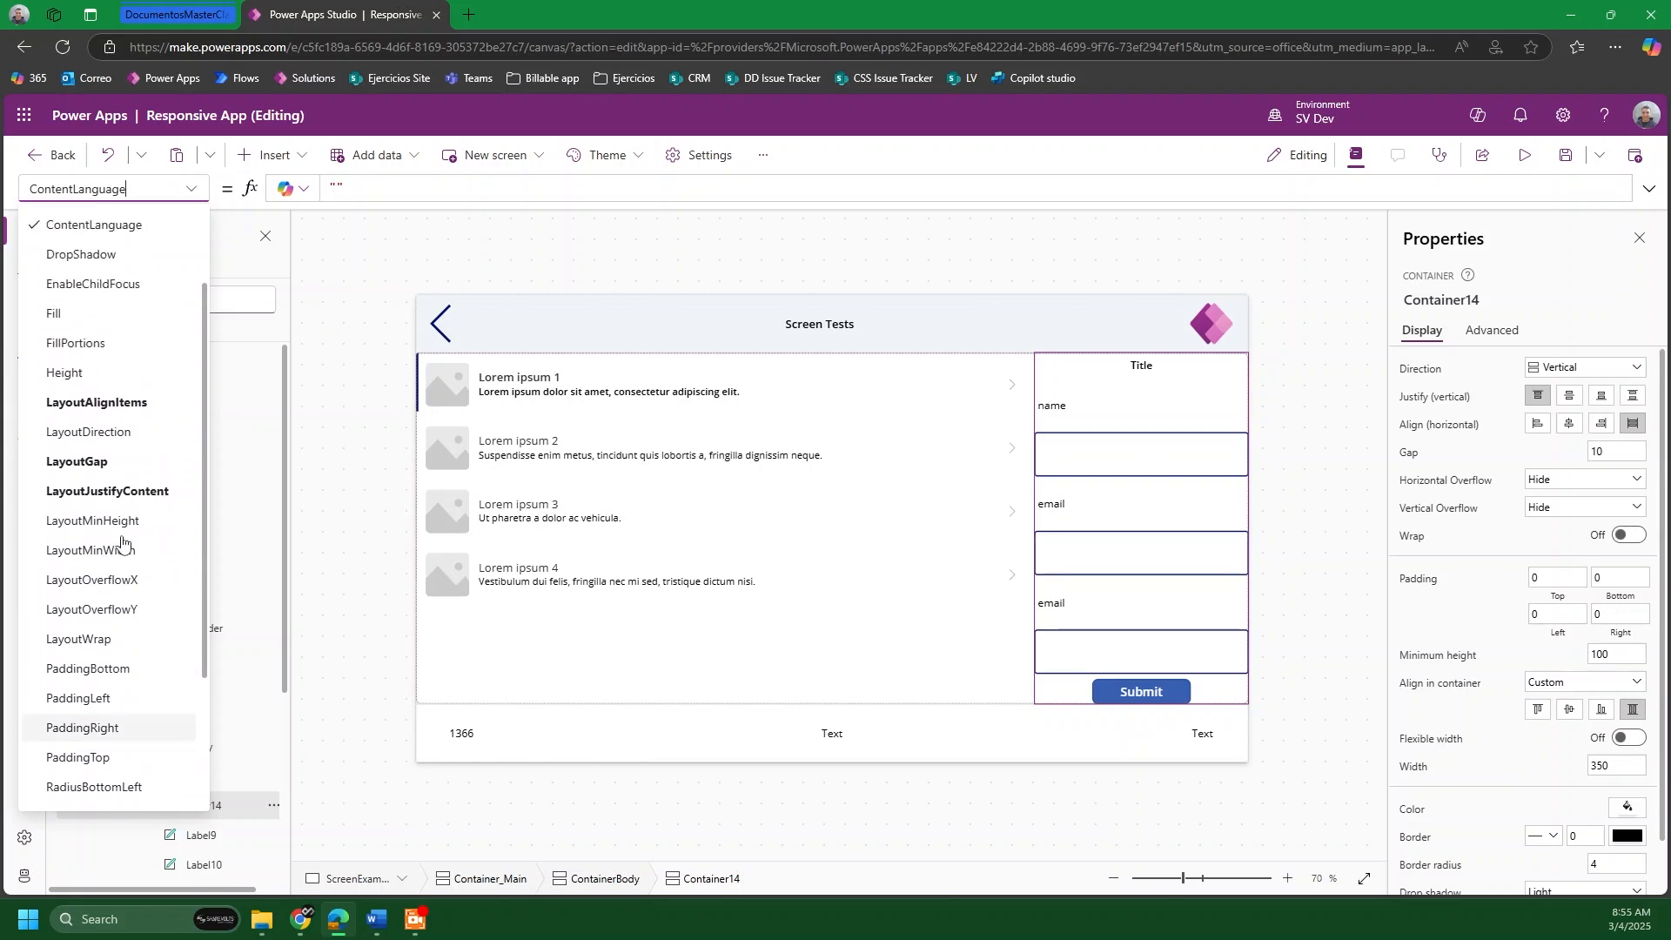
scroll(122, 540, "up", 3)
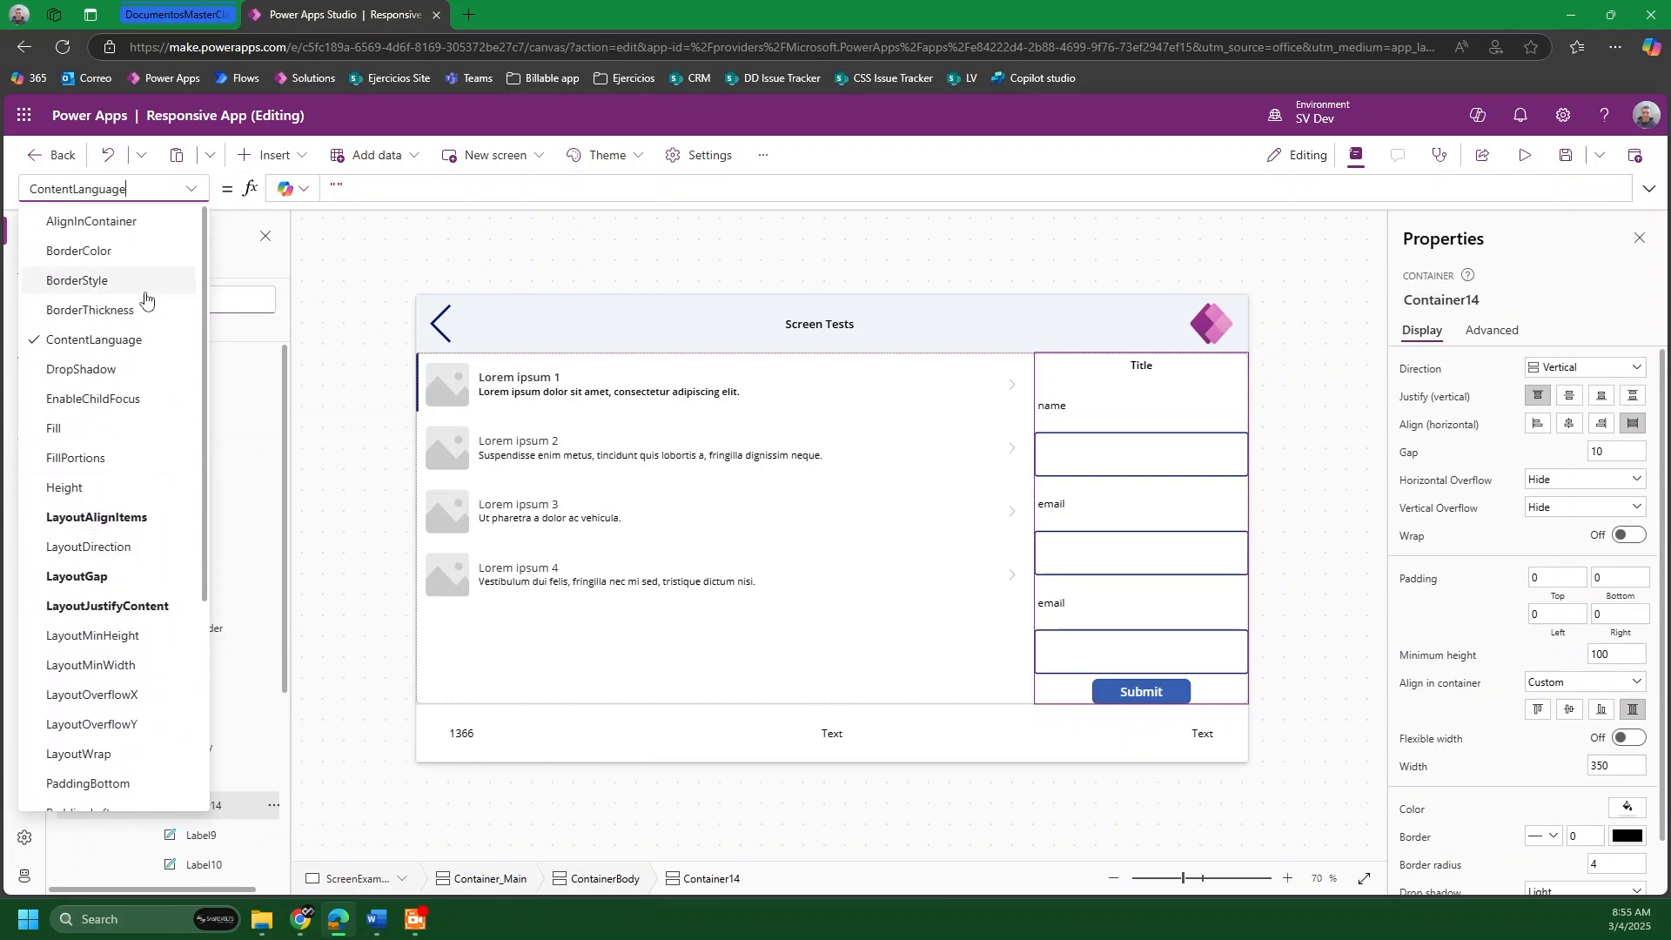
scroll(139, 366, "down", 3)
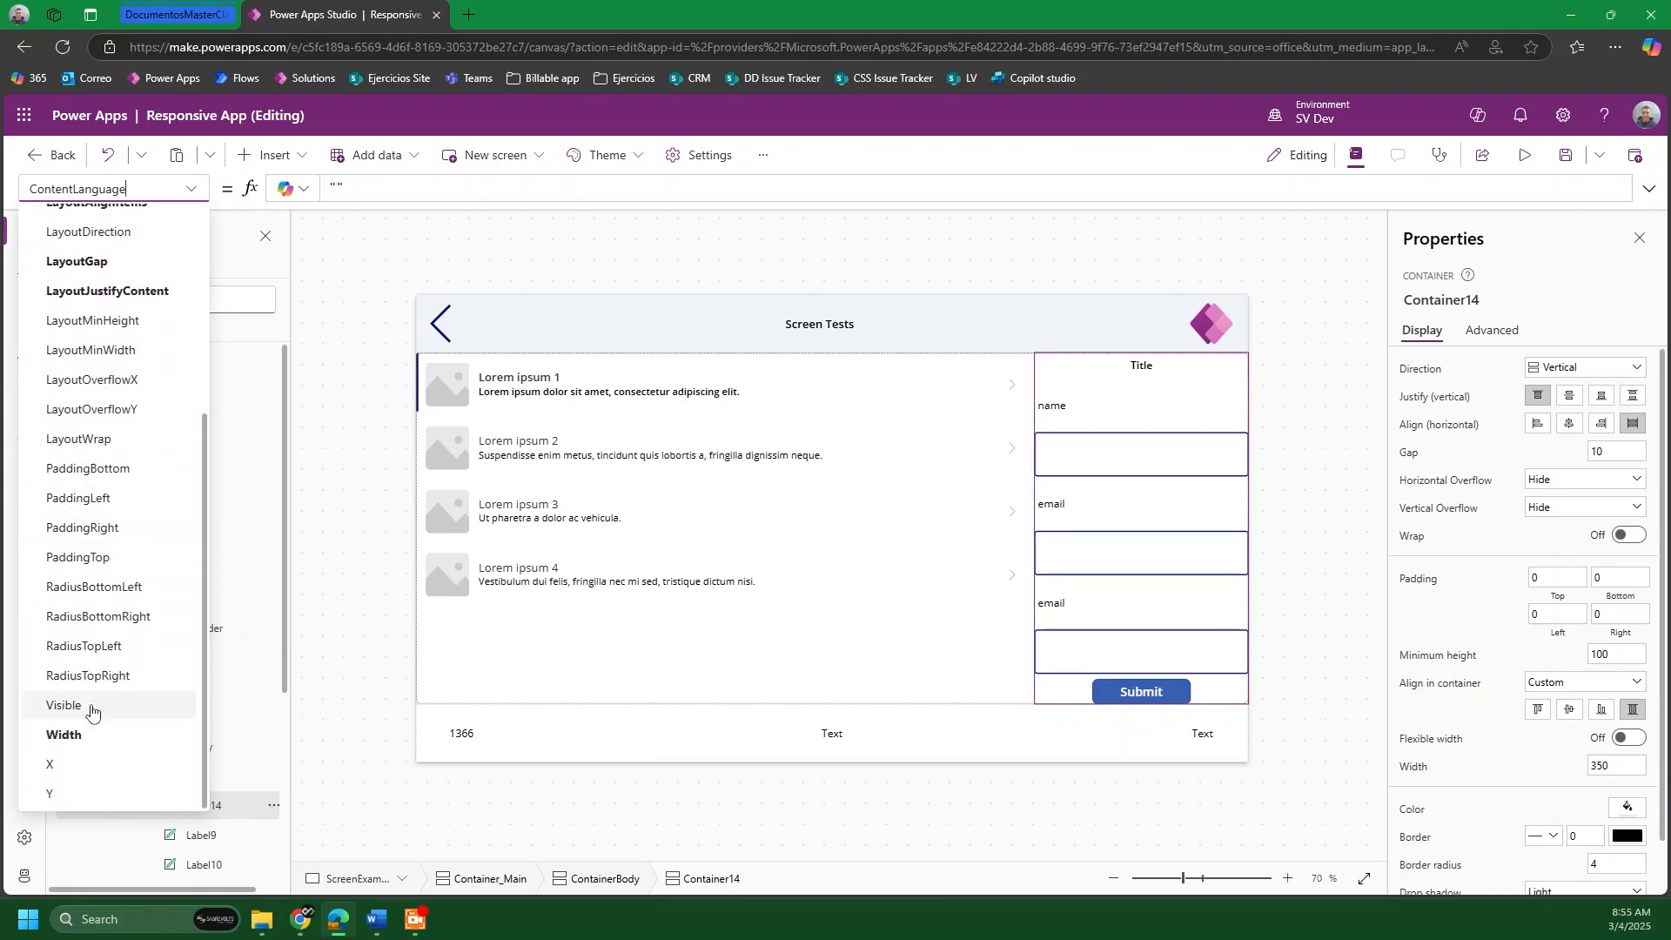
left_click(92, 712)
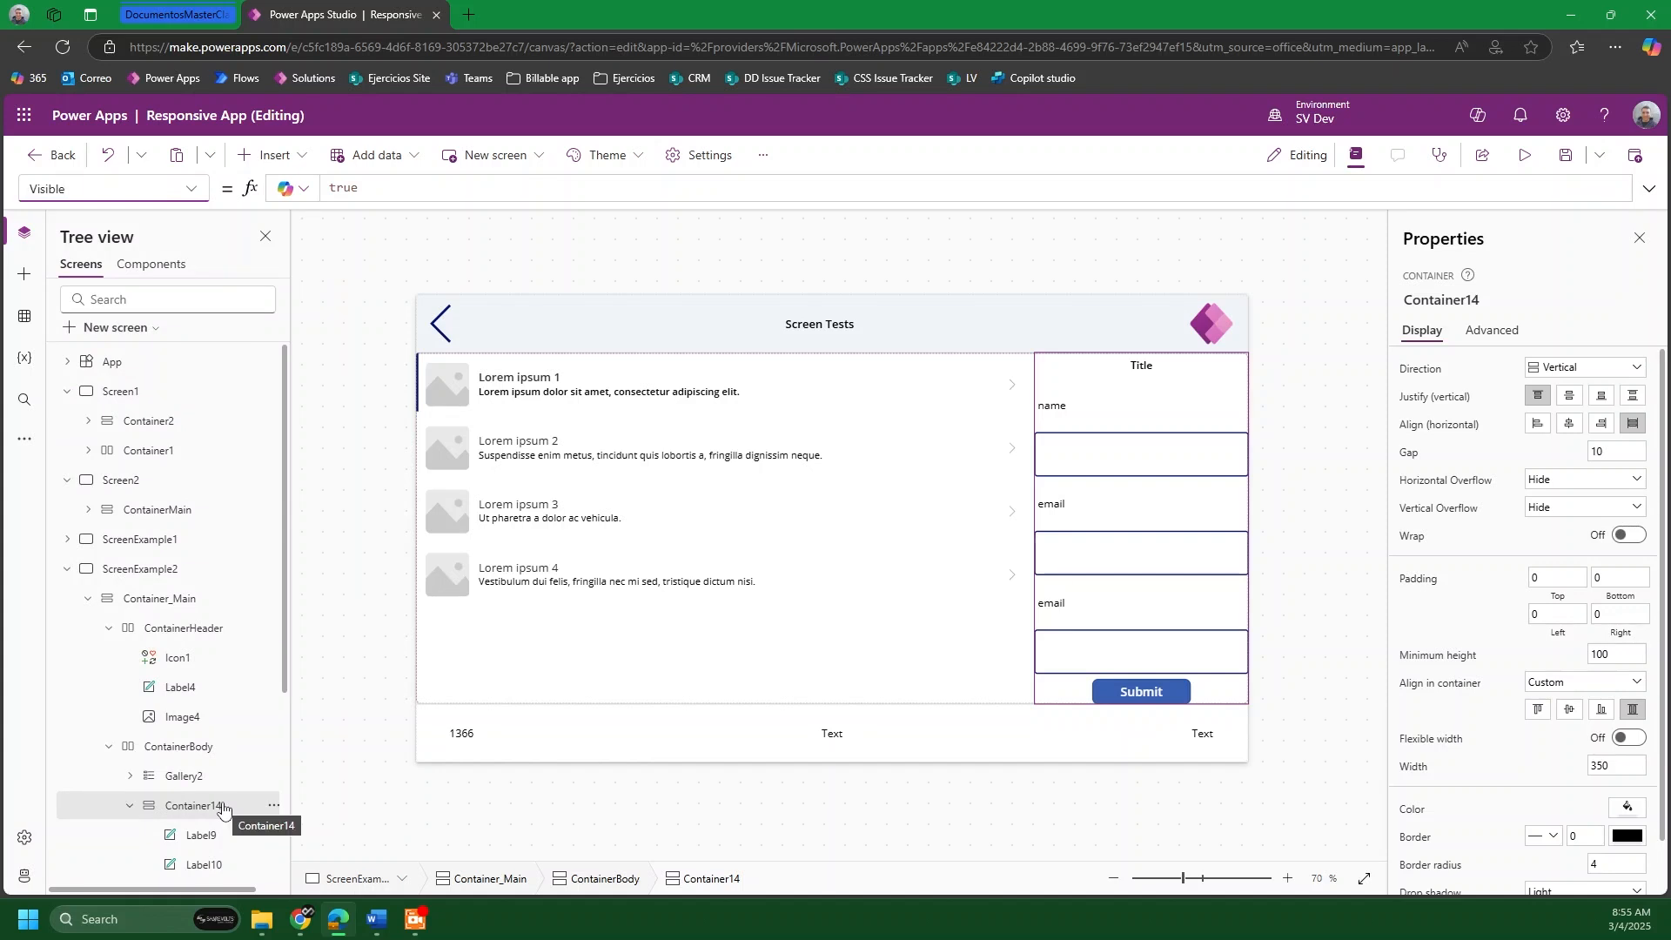
scroll(213, 810, "down", 3)
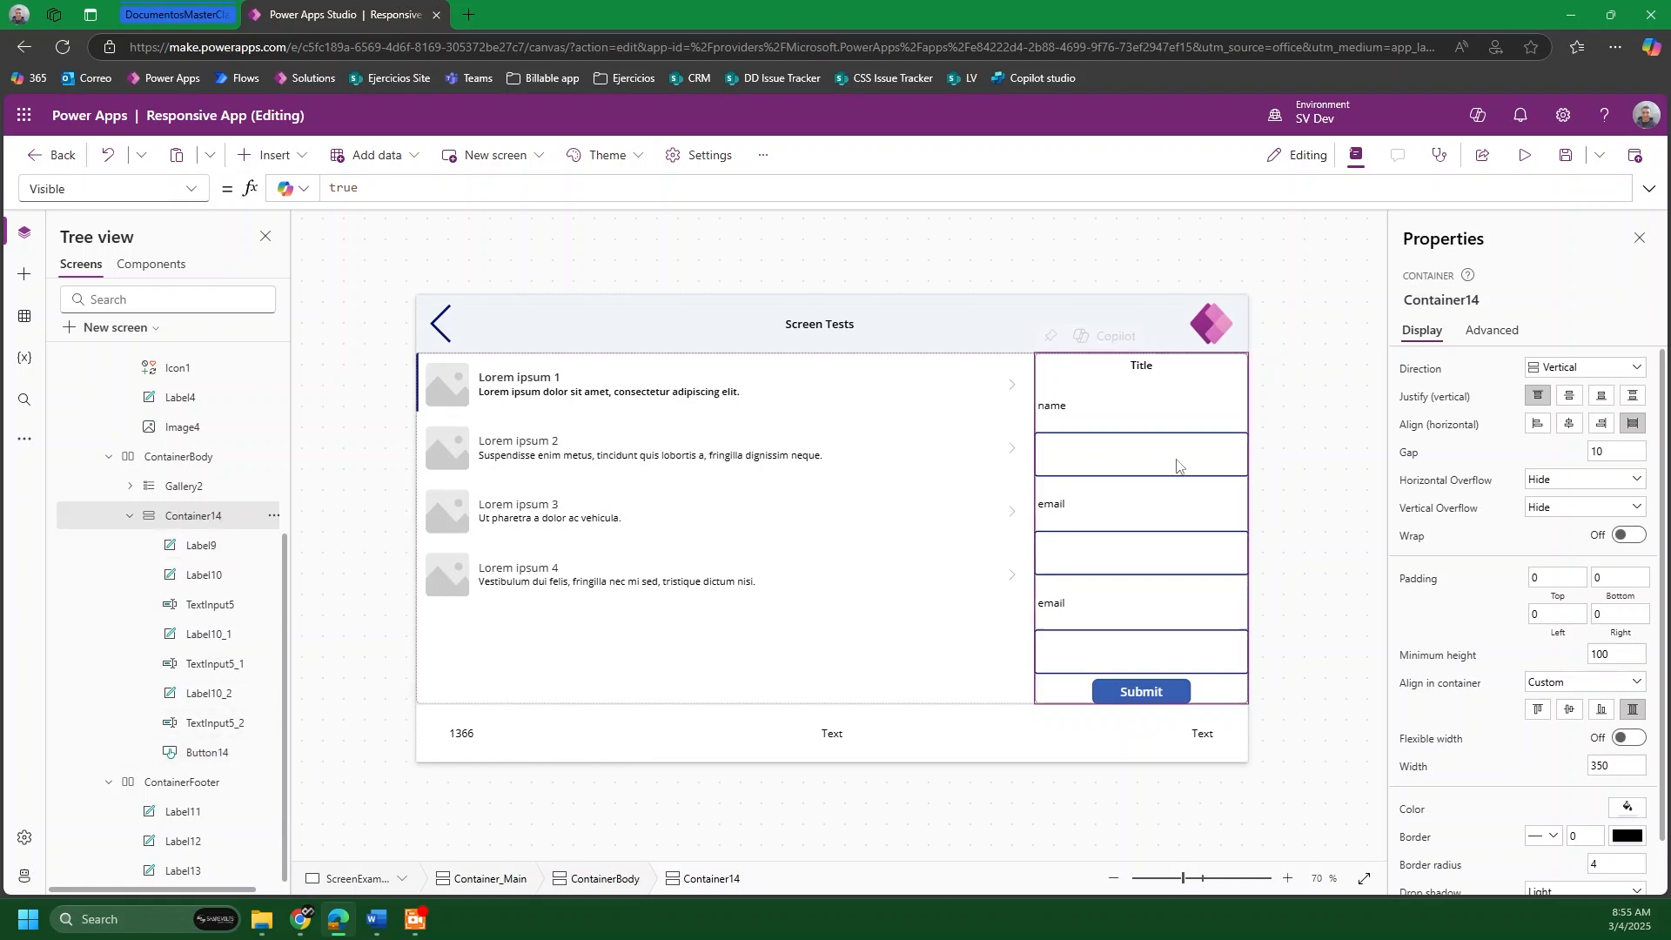
Step: Replace the container's Visible value with the start of an If function
double_click(368, 189)
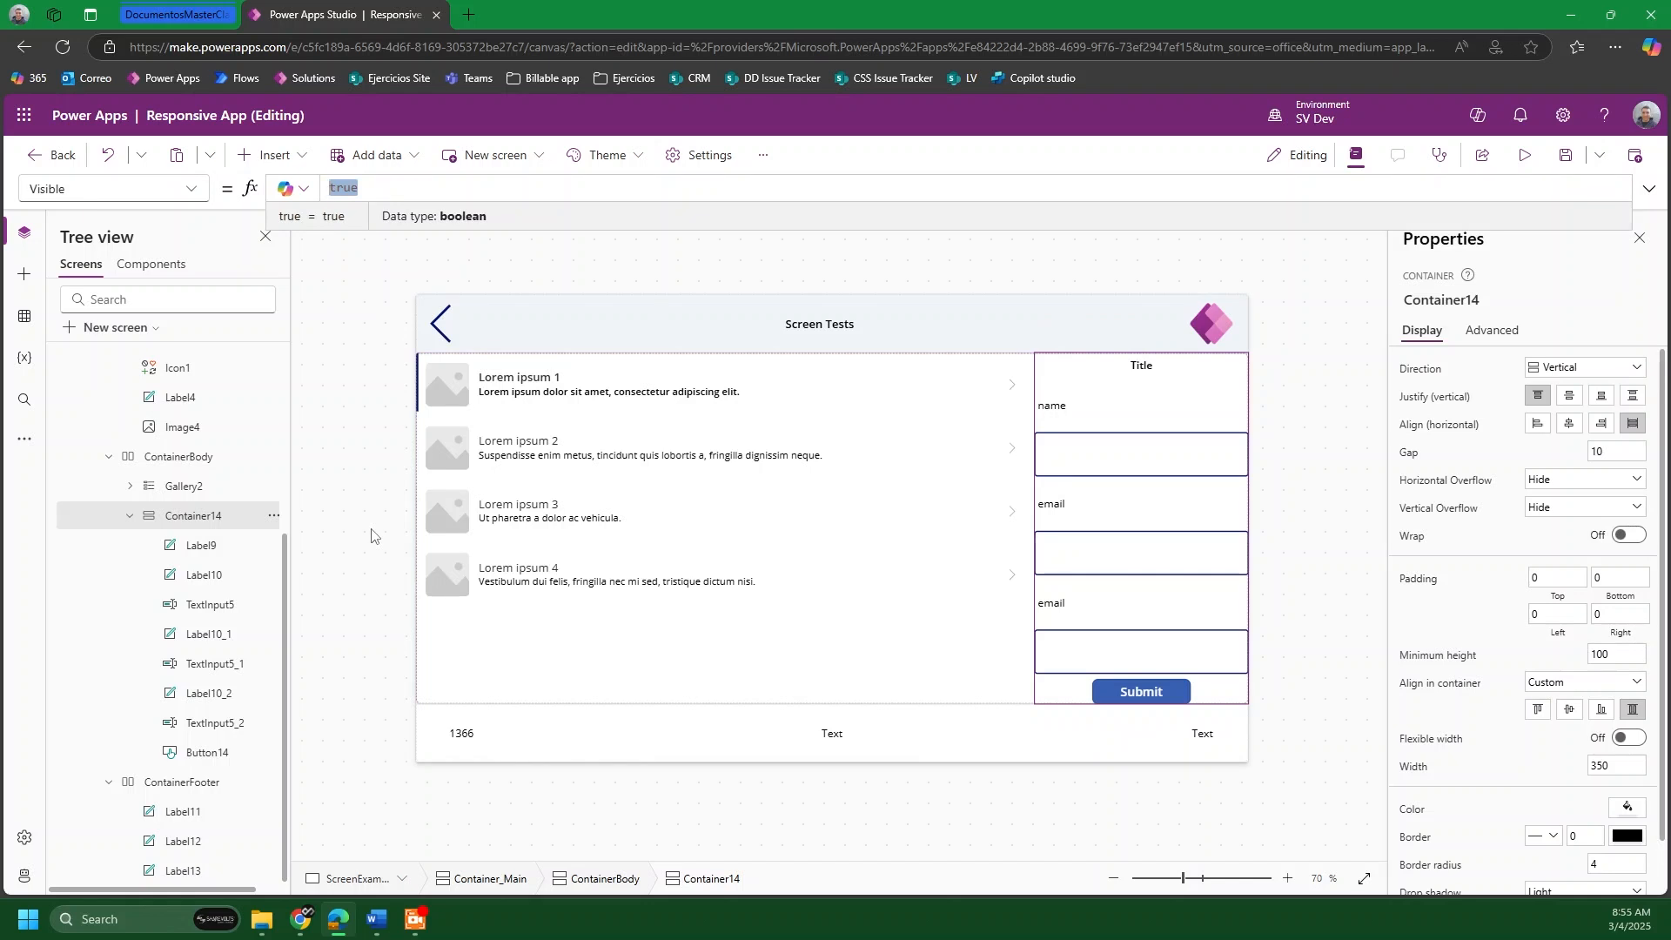
type("If")
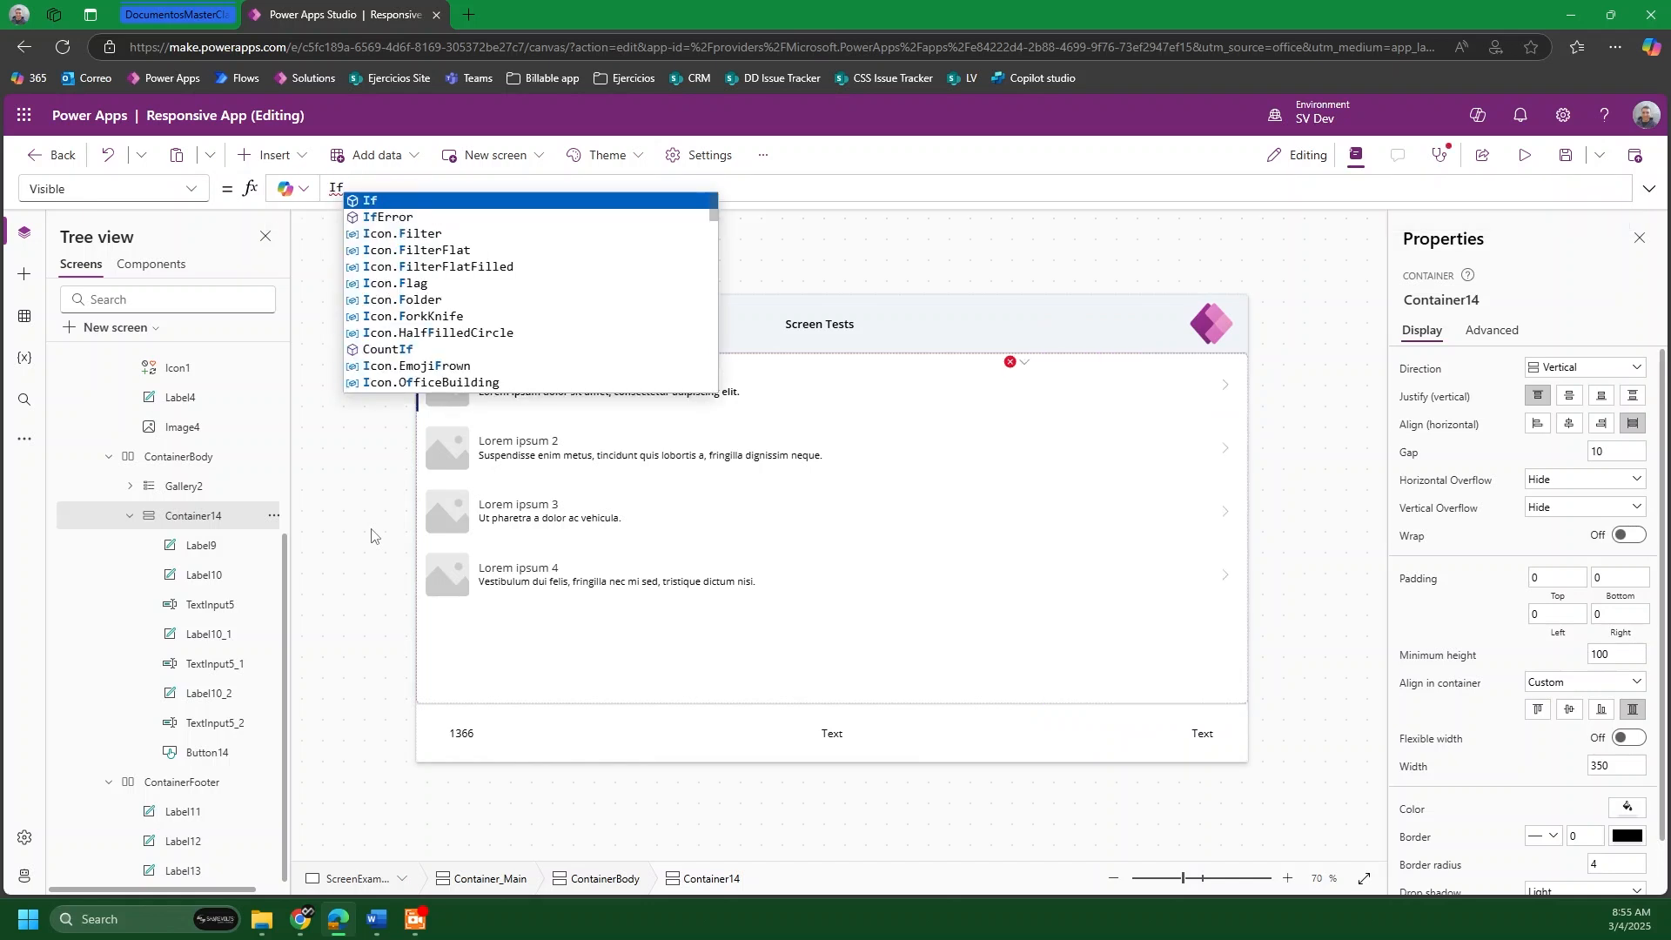
type(")=")
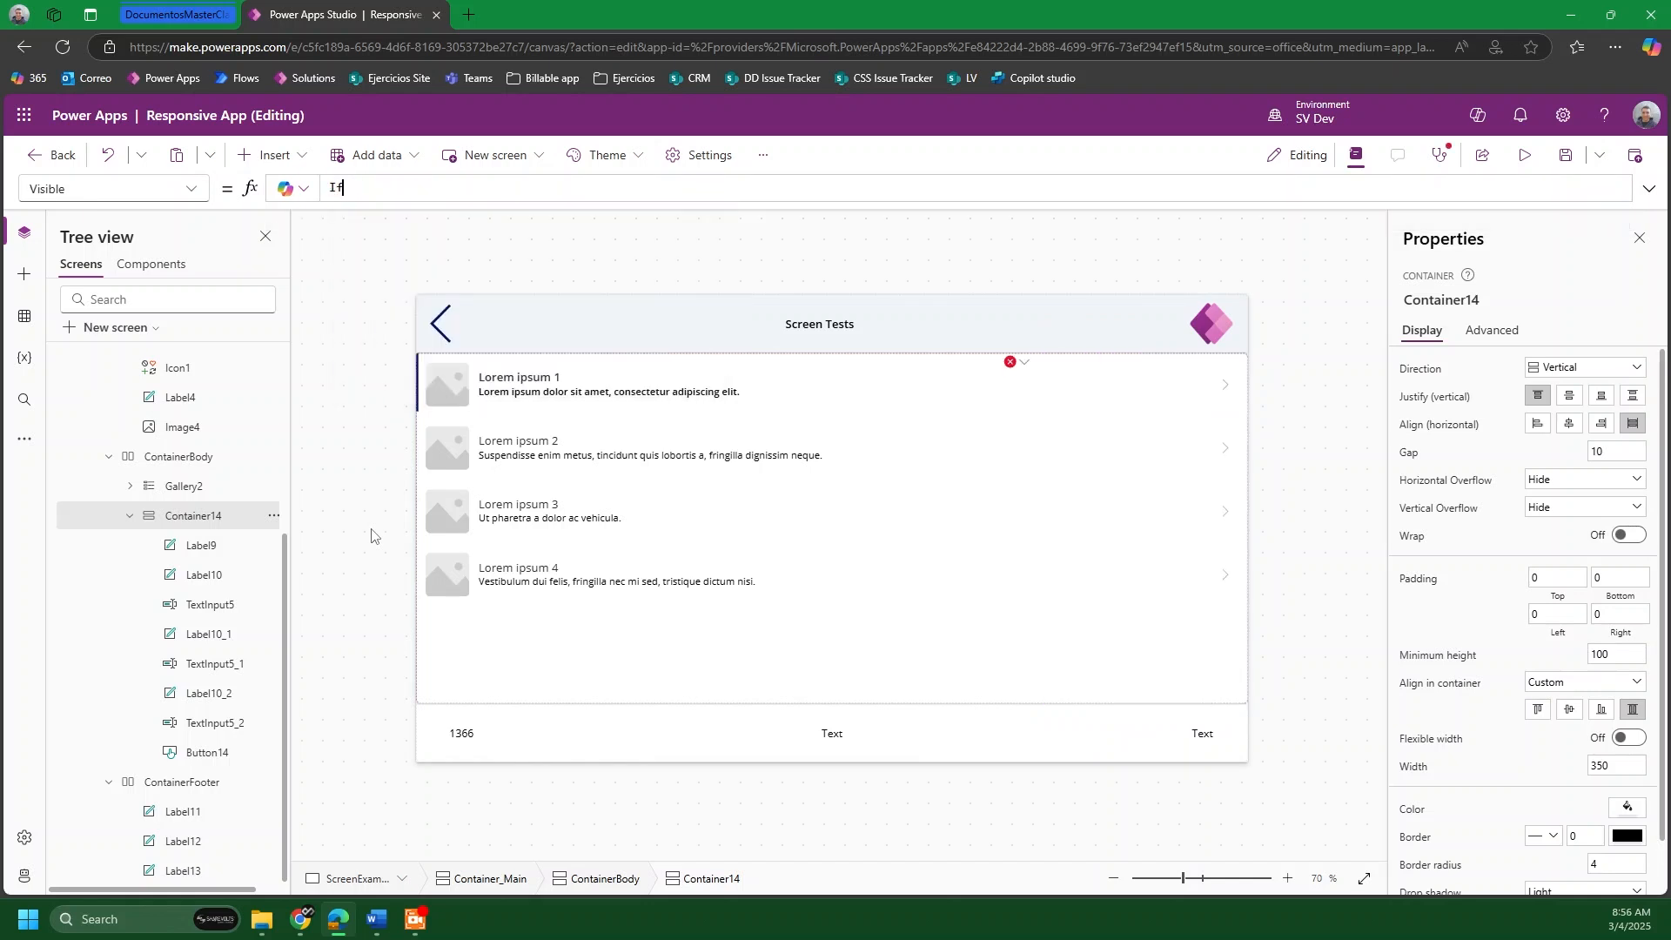
type("()")
key("BackSpace")
key("BackSpace")
key("BackSpace")
key("BackSpace")
type("I")
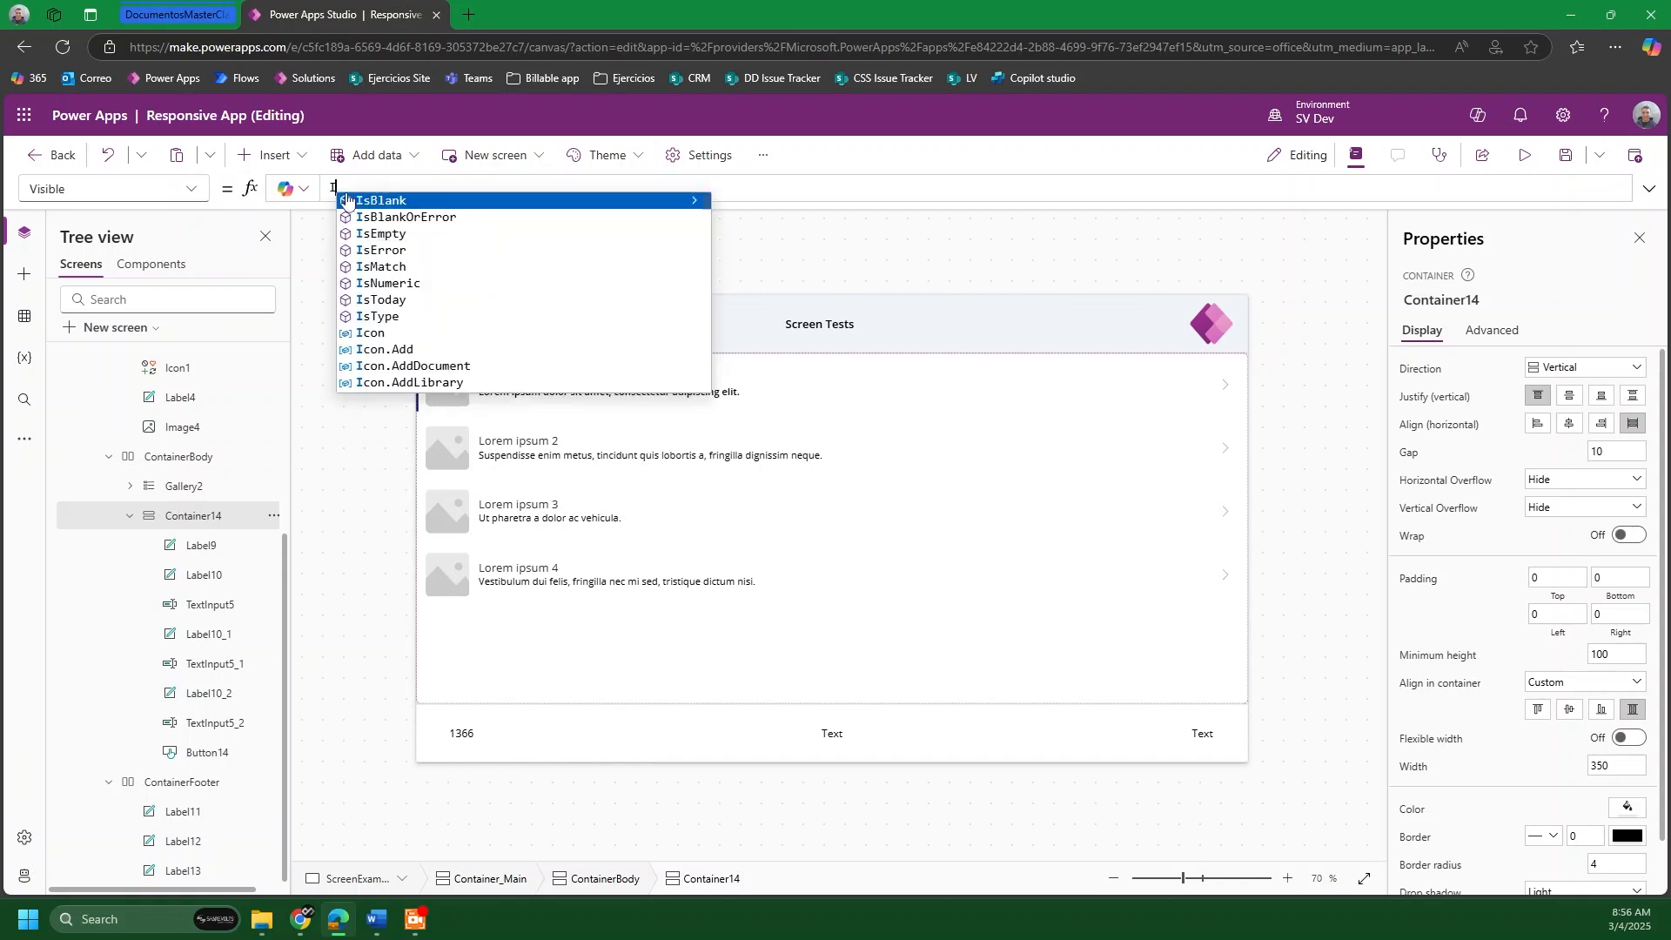
type("f(")
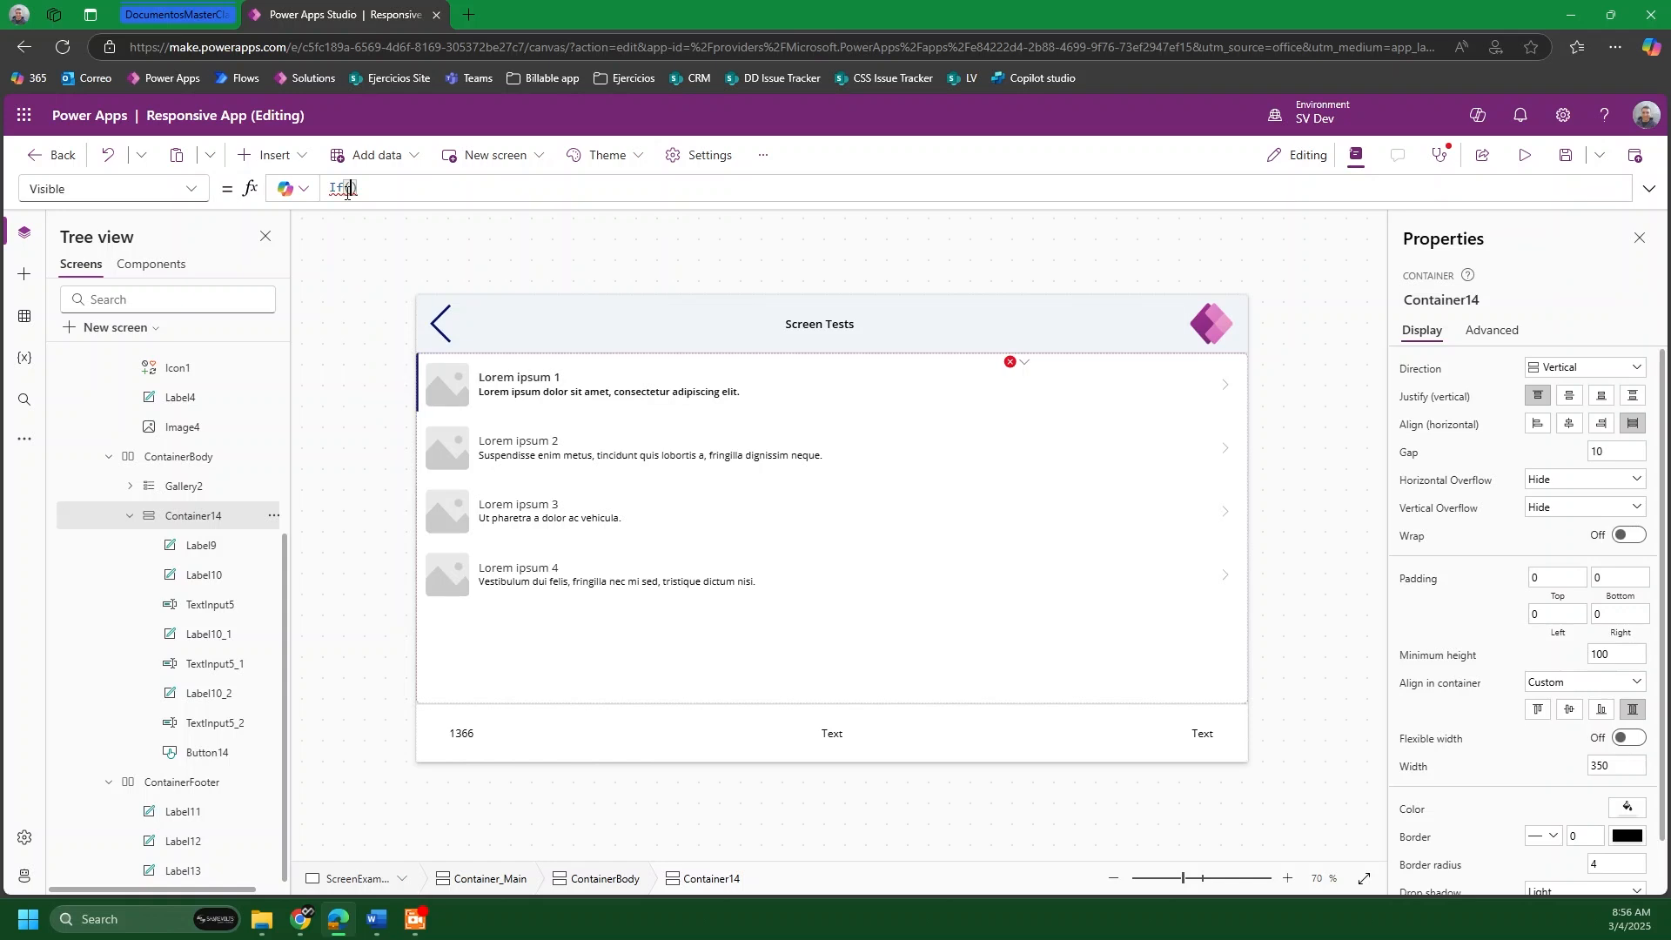
Step: Enter the comparison Parent.Width<600 as the condition of the If function in the container's Visible formula
type("Parent.")
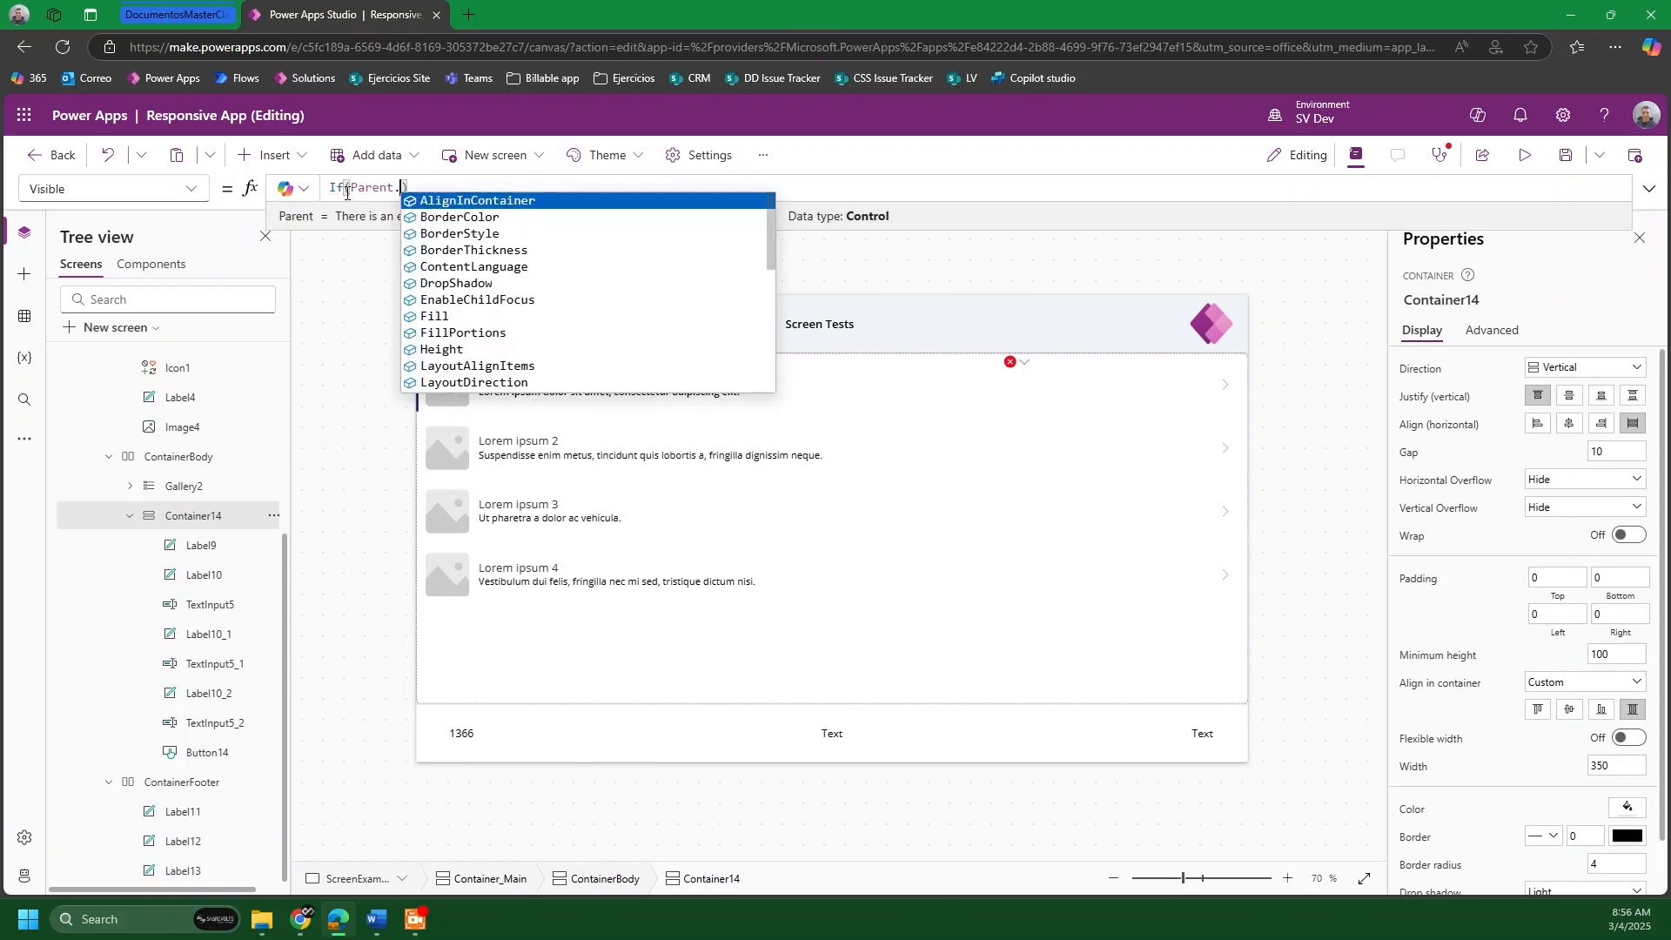
type("Width")
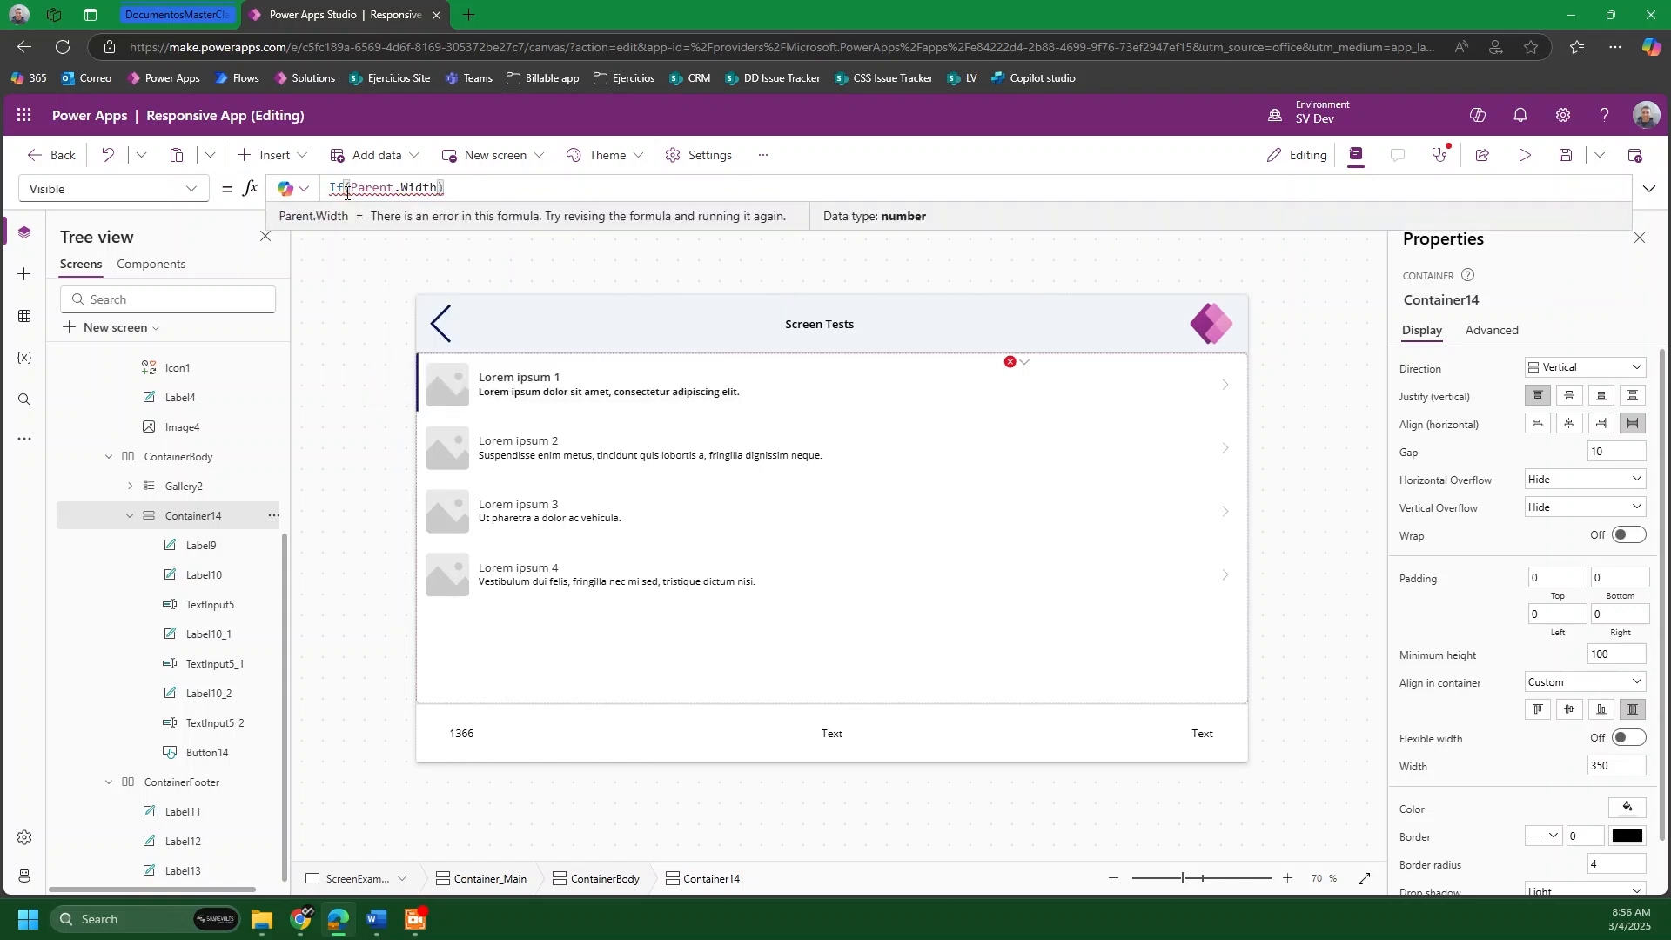
type("<")
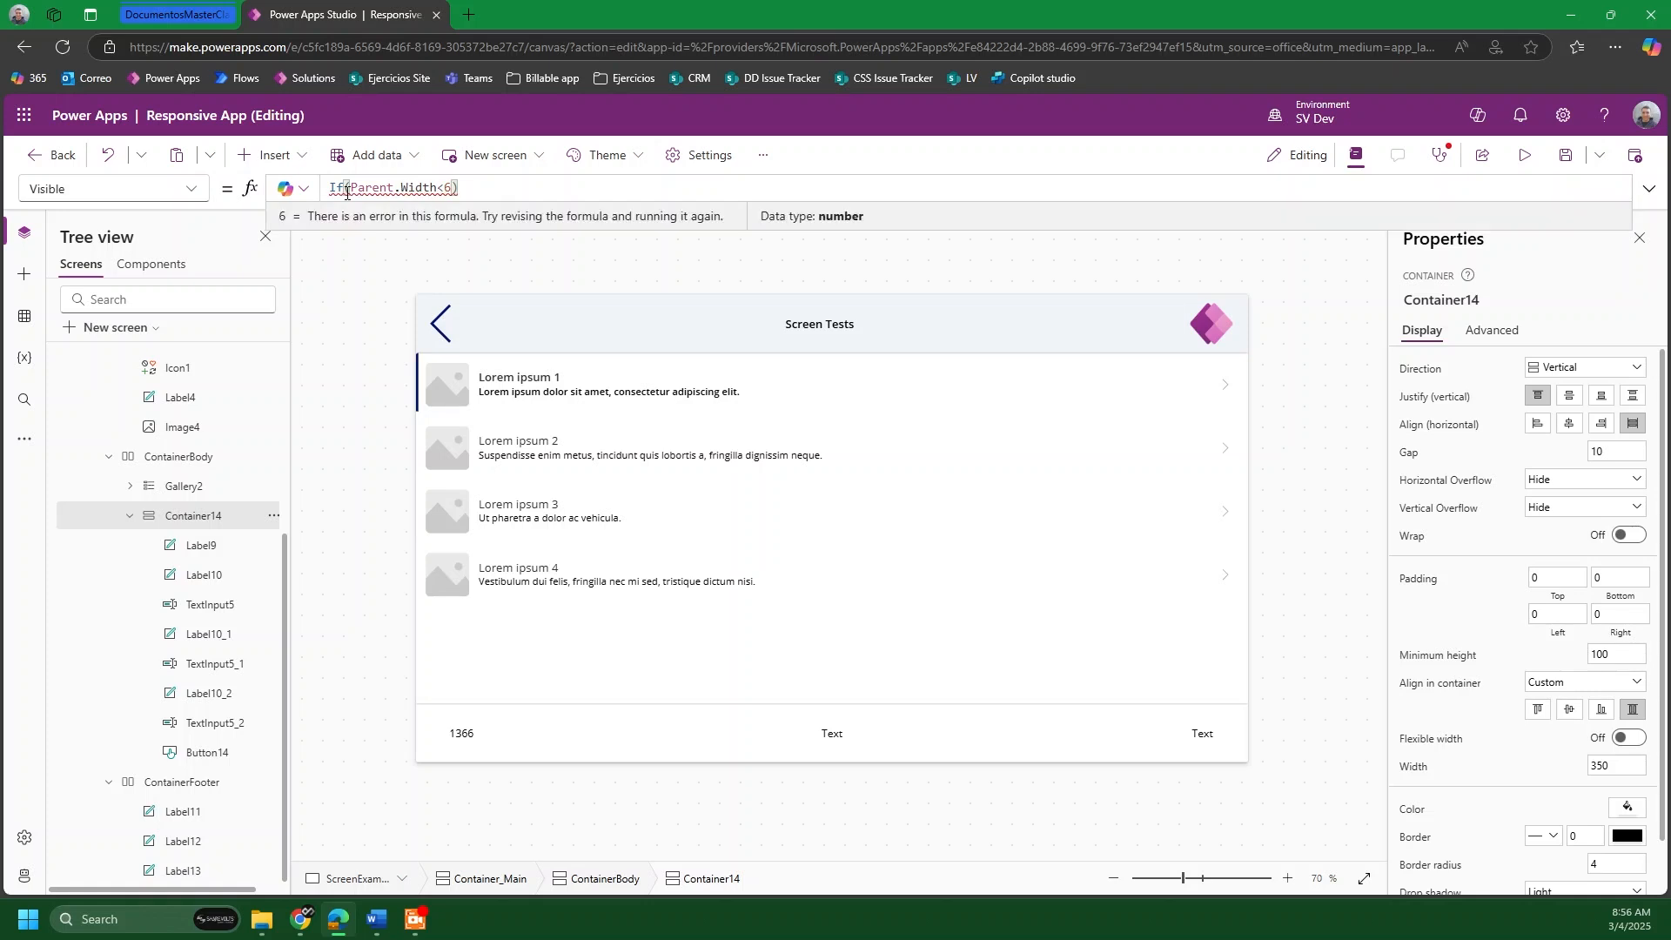
key("BackSpace")
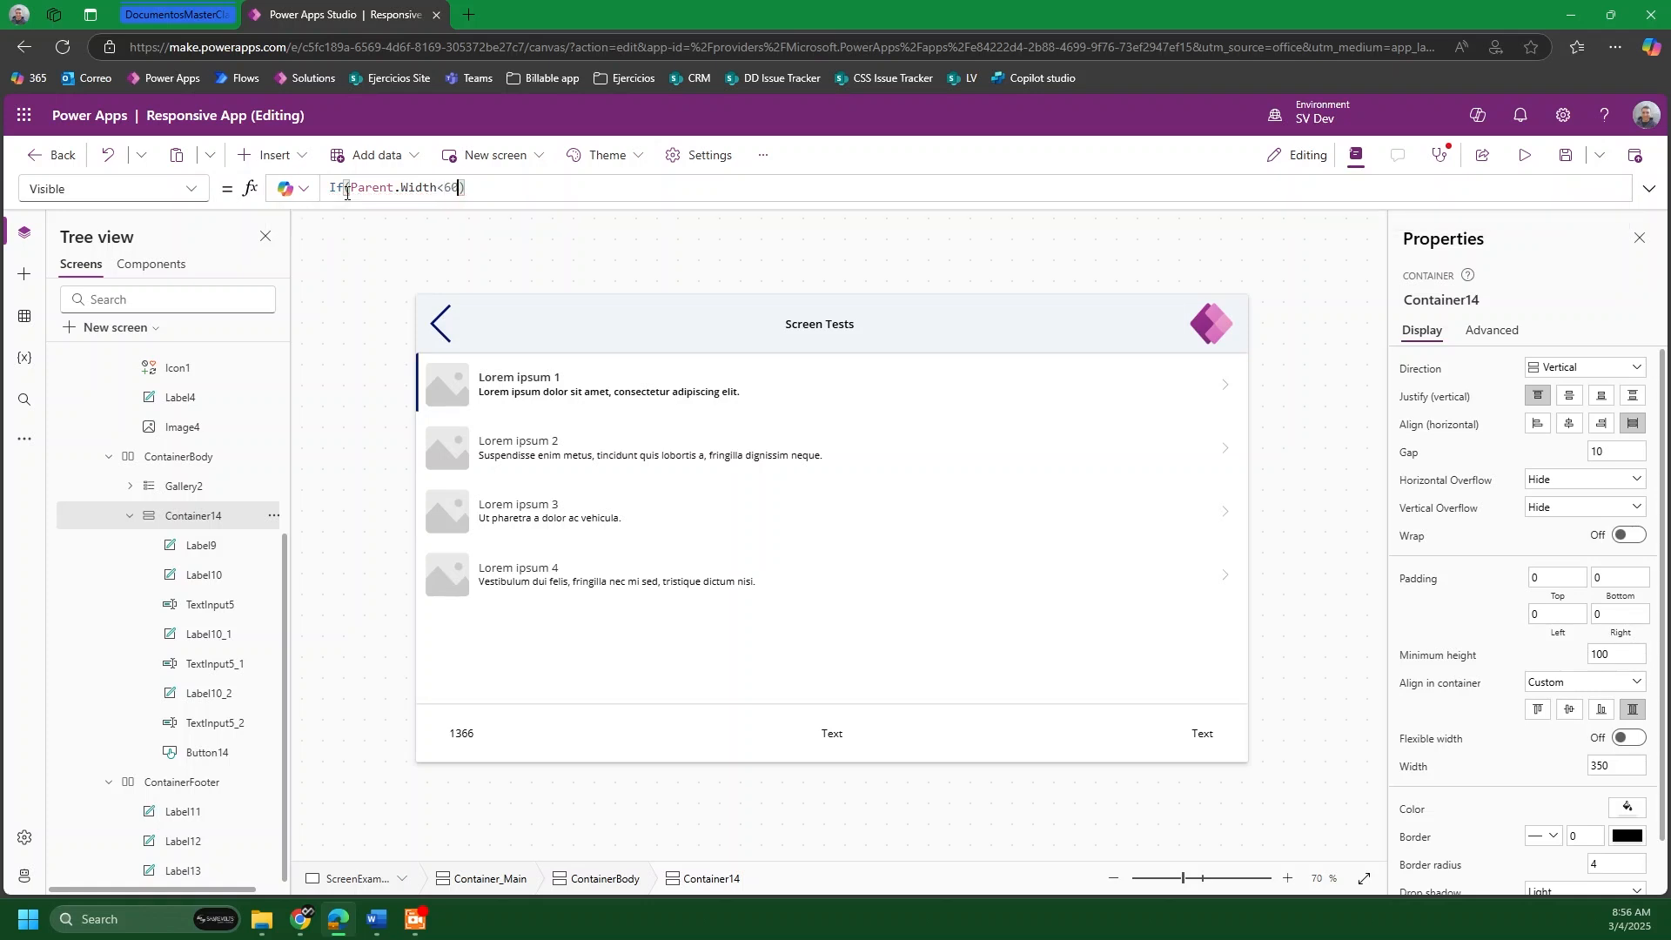
type(",")
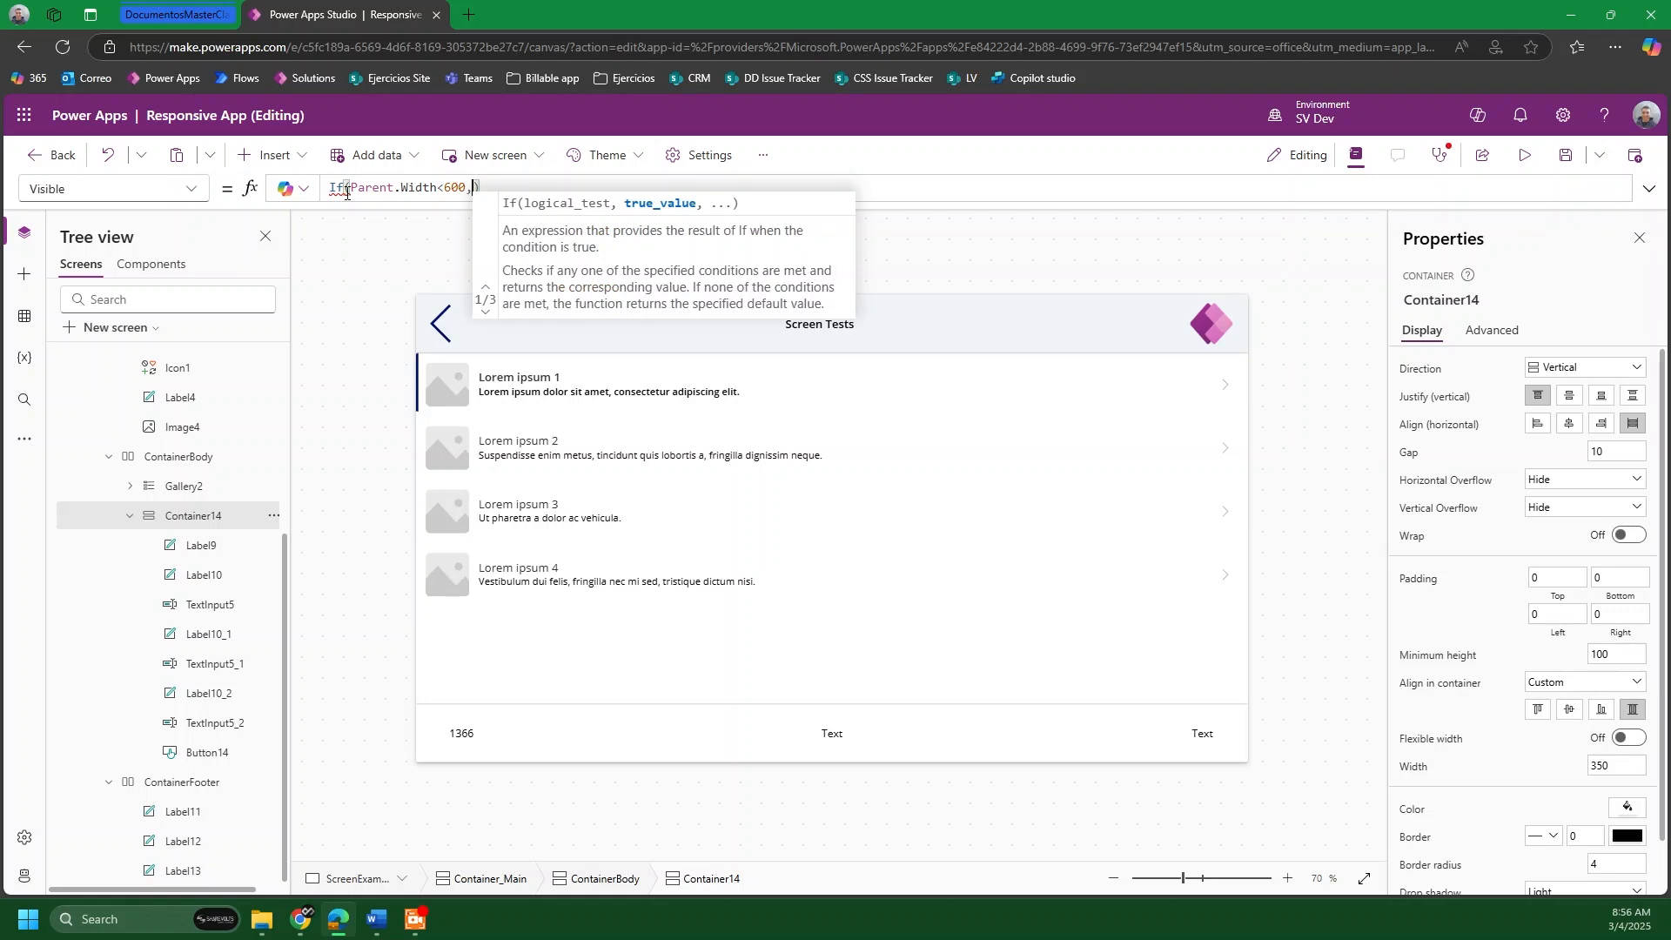
Step: Strip the If wrapper from the Visible formula and set the width threshold to 500, leaving Parent.Width<500
key("BackSpace")
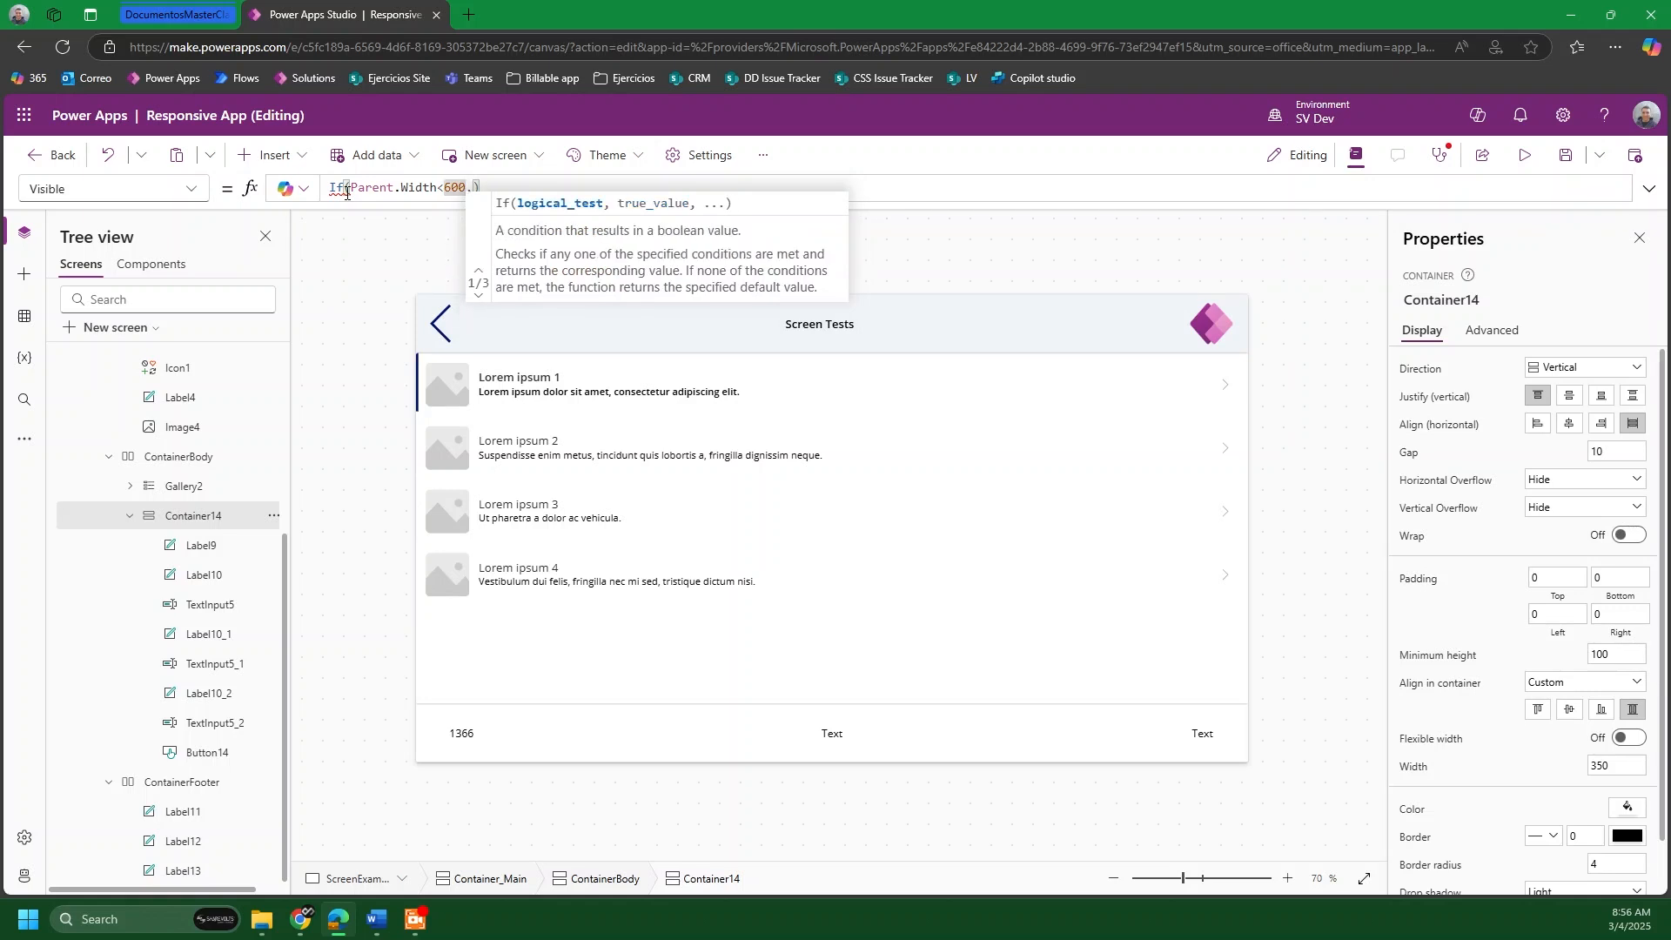
key("Delete")
key("Delete")
key("Delete")
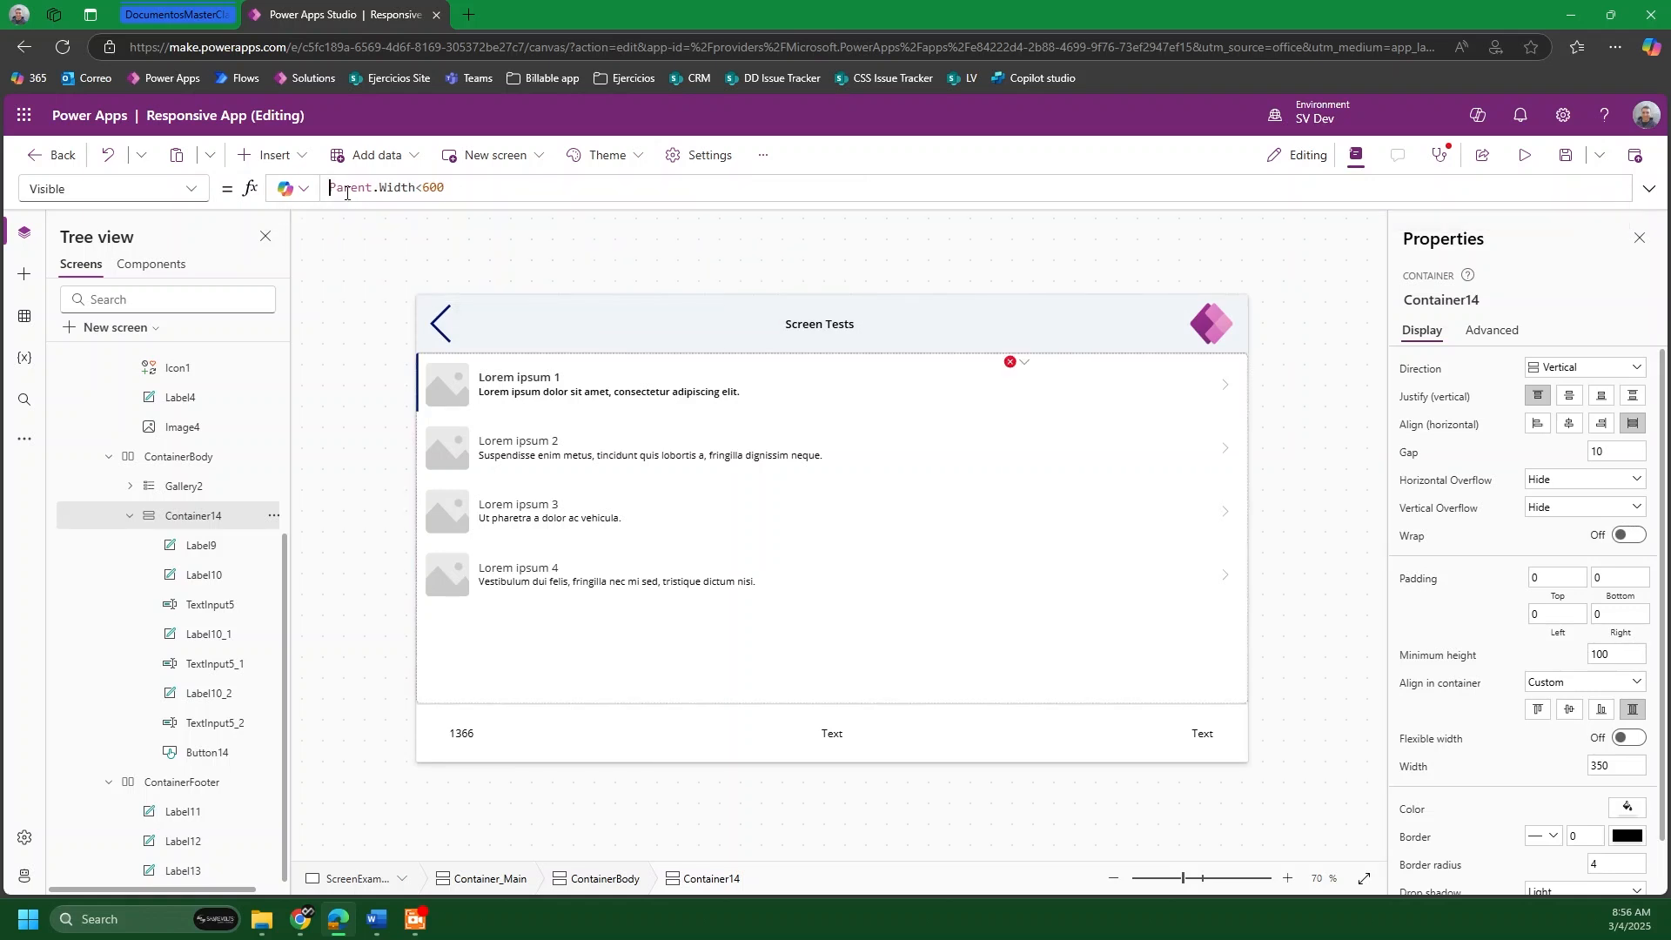
left_click_drag(423, 188, 438, 192)
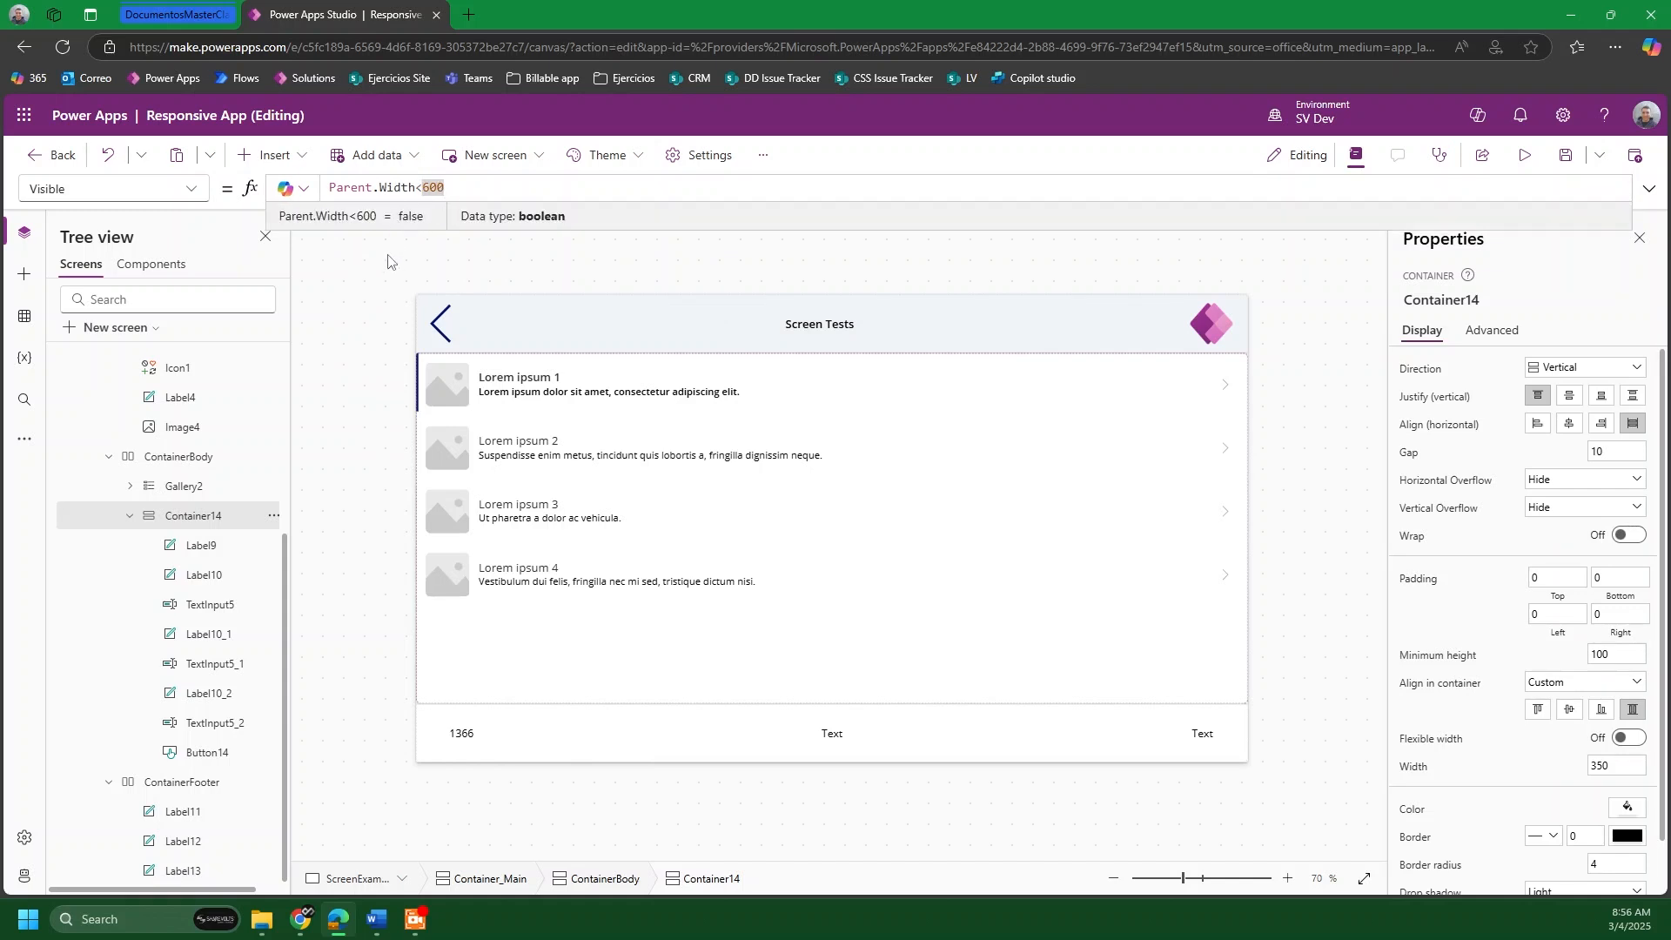
type("500")
Step: Preview the screen in phone portrait, phone landscape and window size to check the form's visibility, and return to editing
left_click(1529, 159)
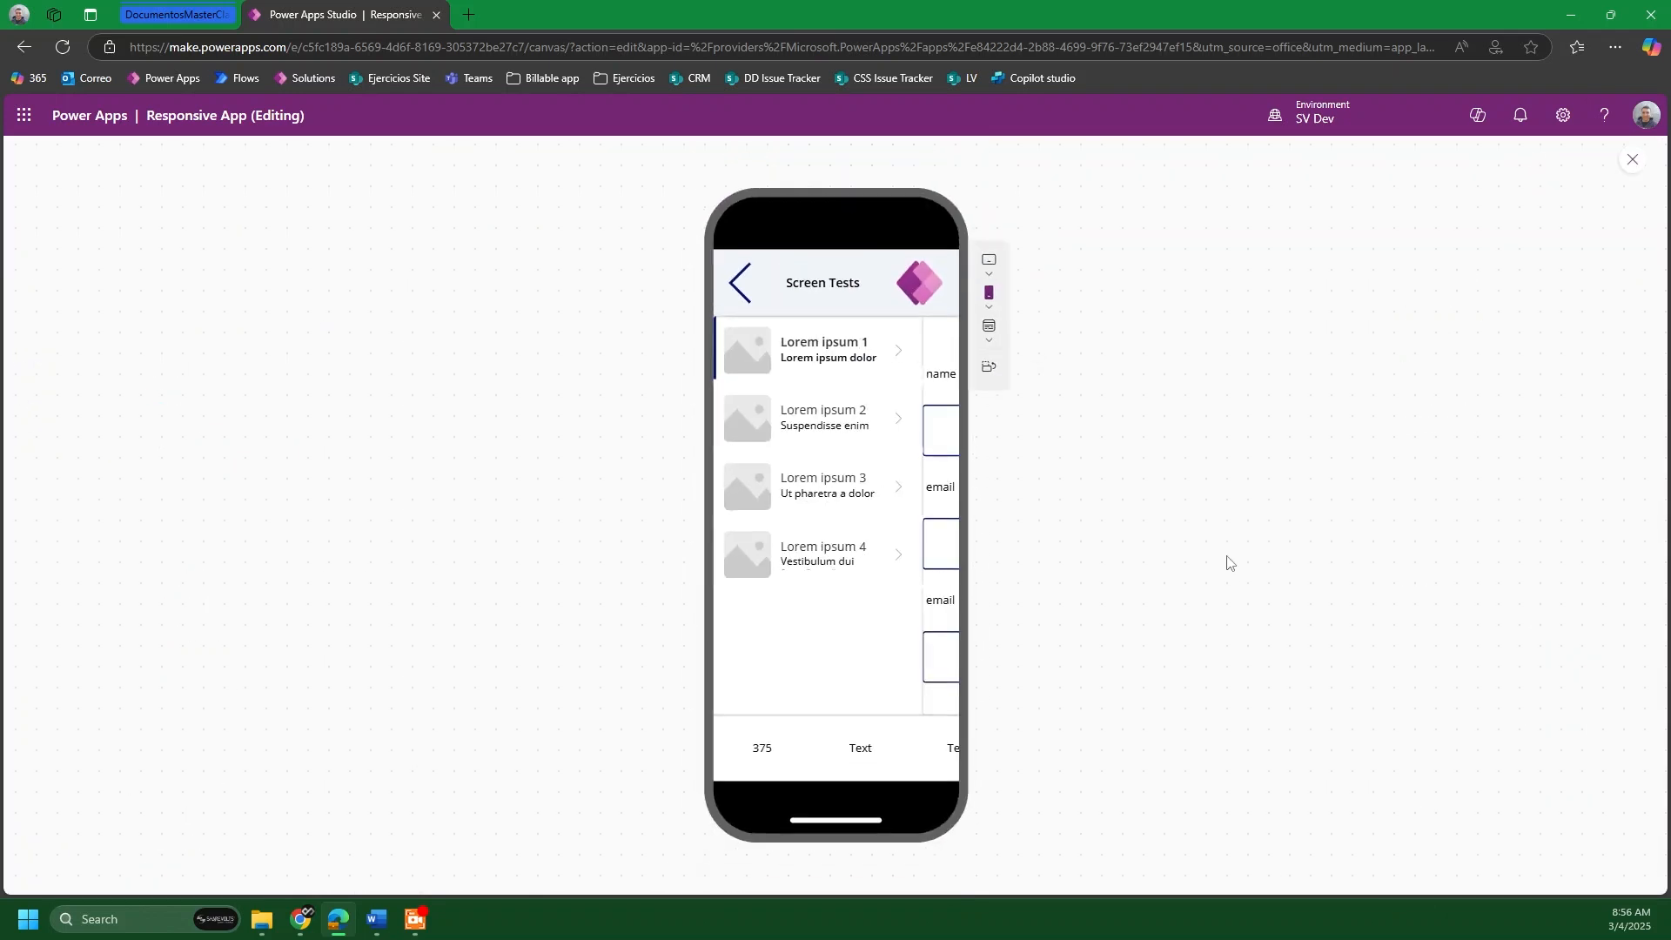
left_click(991, 368)
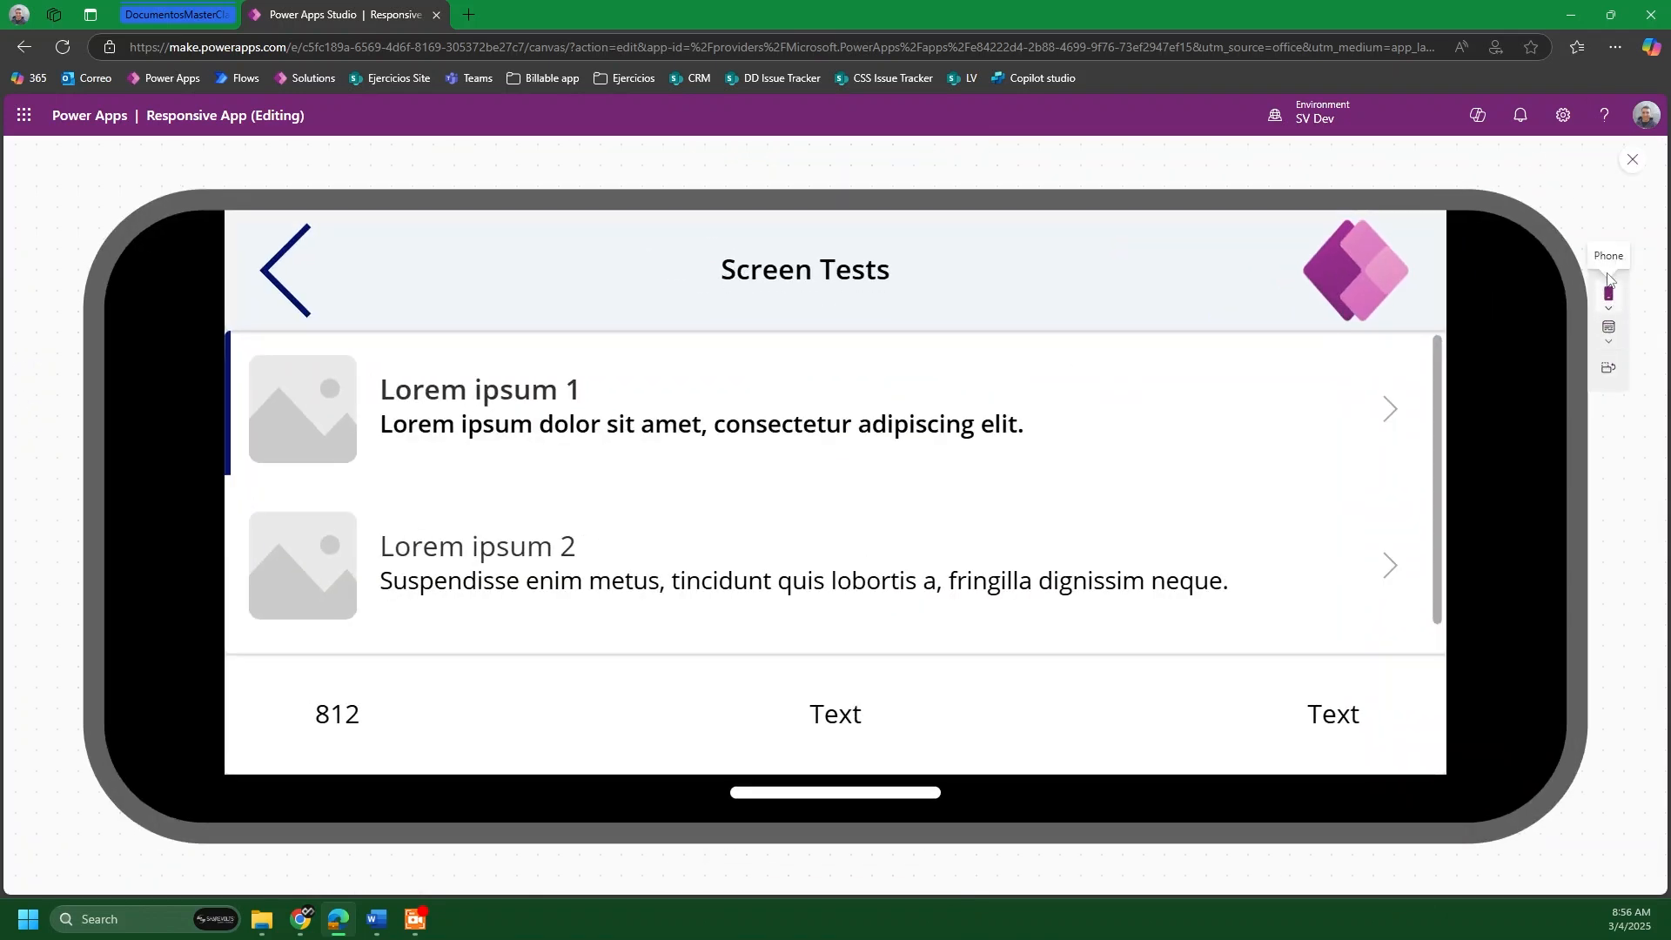
left_click(1609, 328)
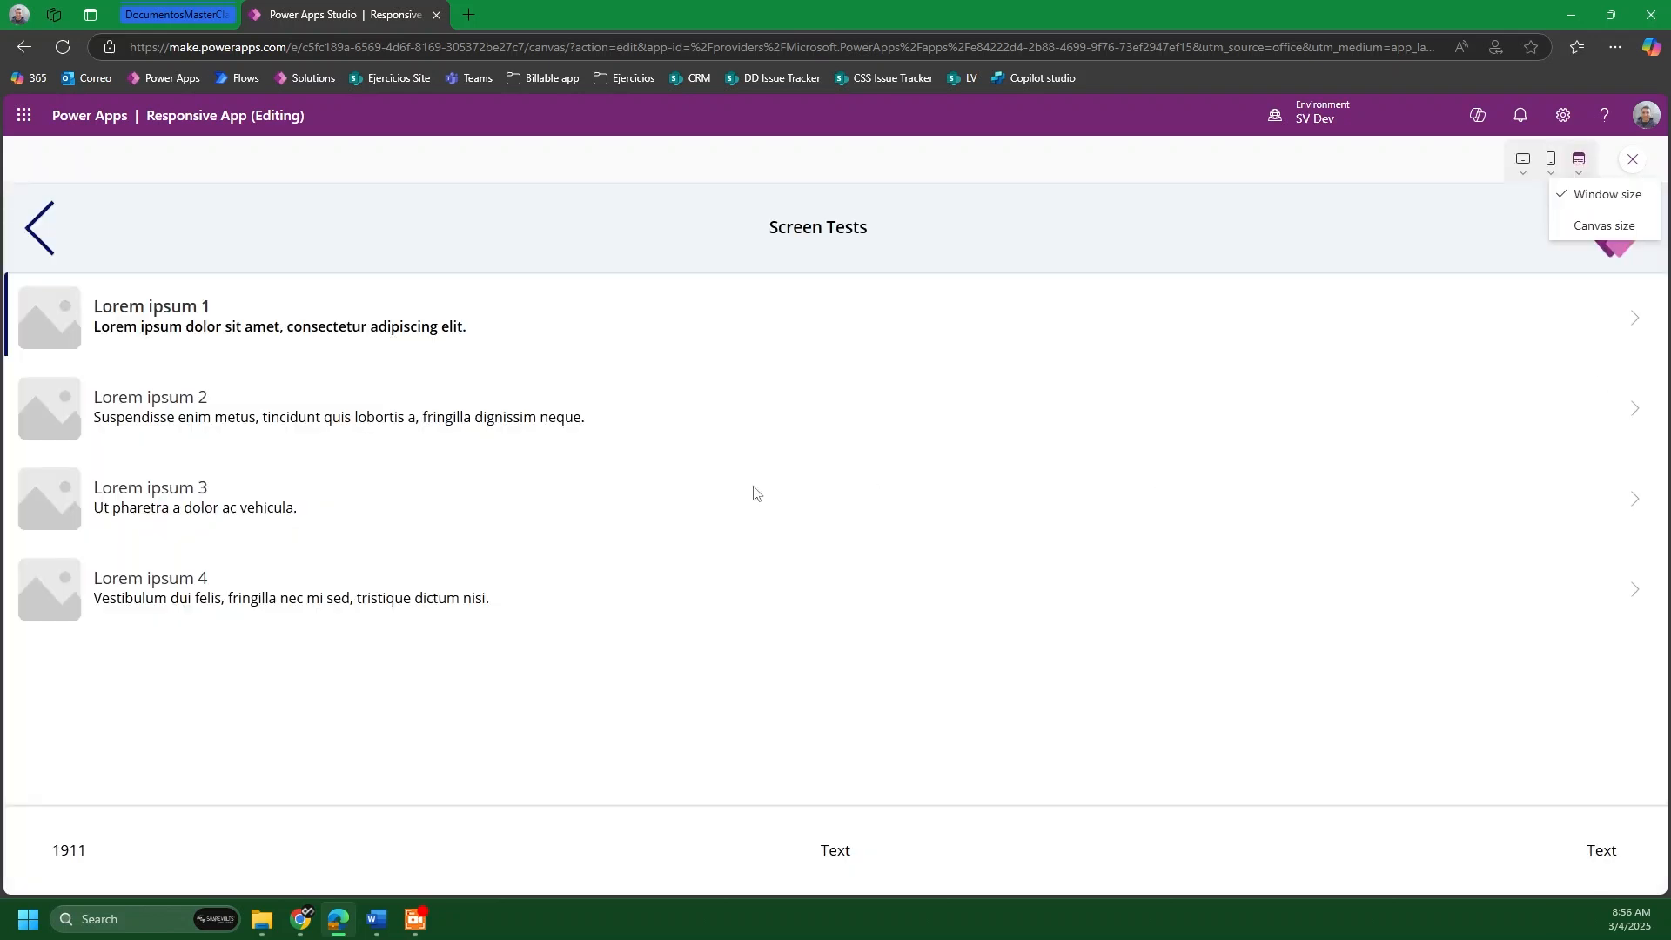
left_click(694, 470)
left_click(1632, 159)
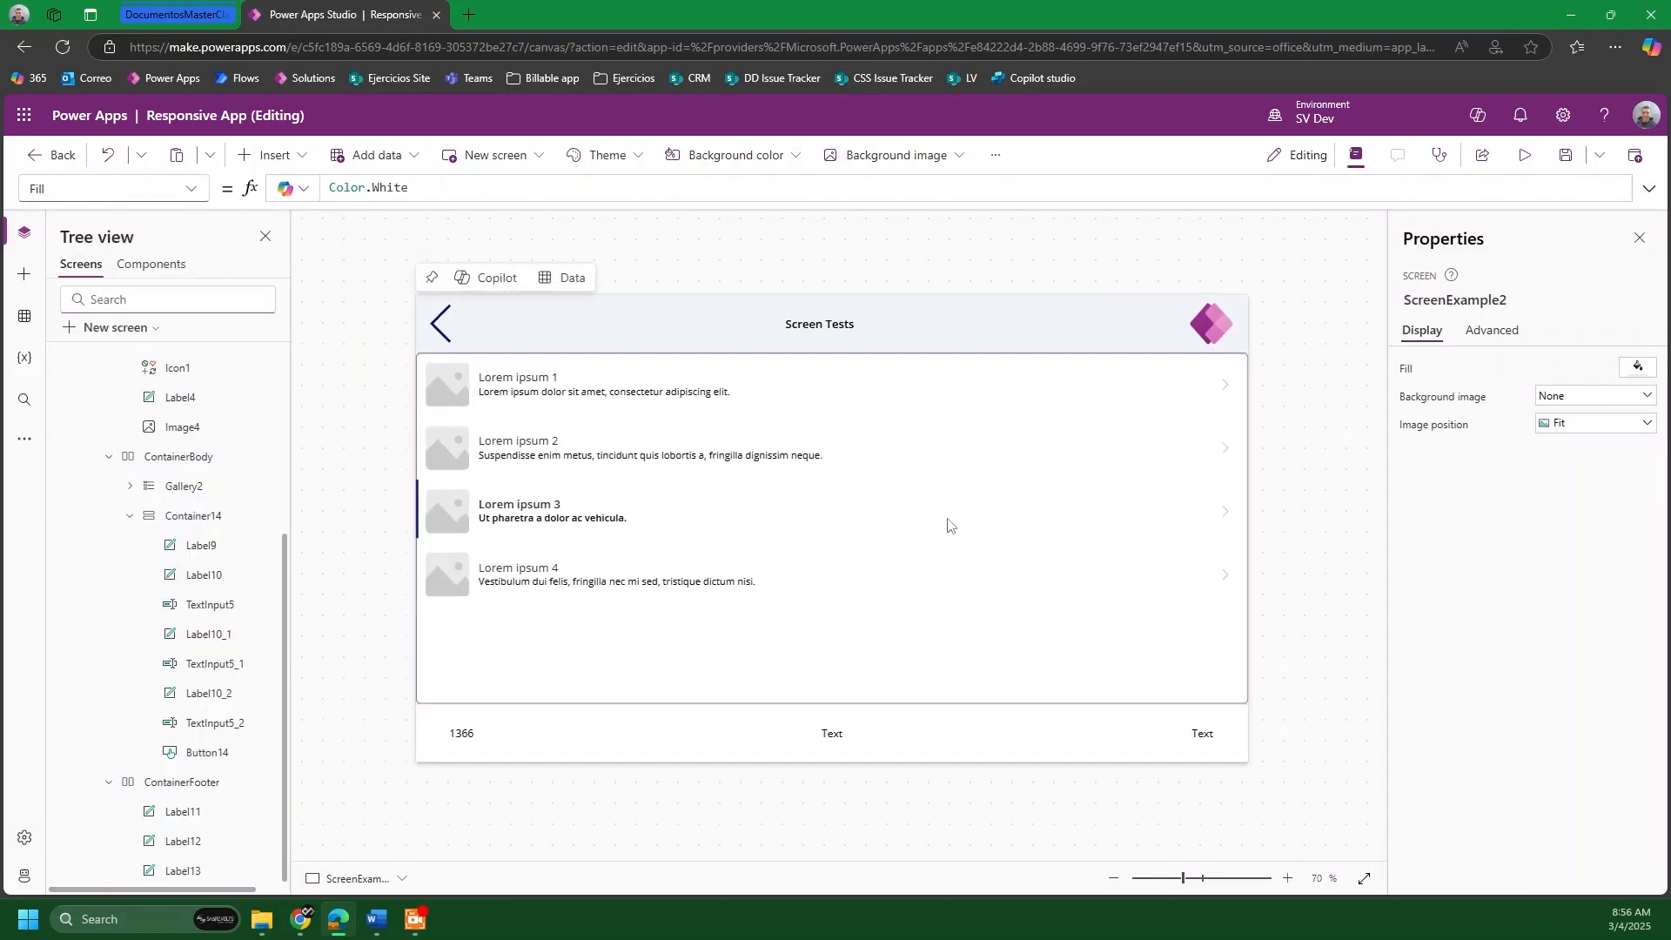
Step: Select Container14 again and review its Visible formula
left_click(208, 498)
left_click(209, 518)
left_click(212, 493)
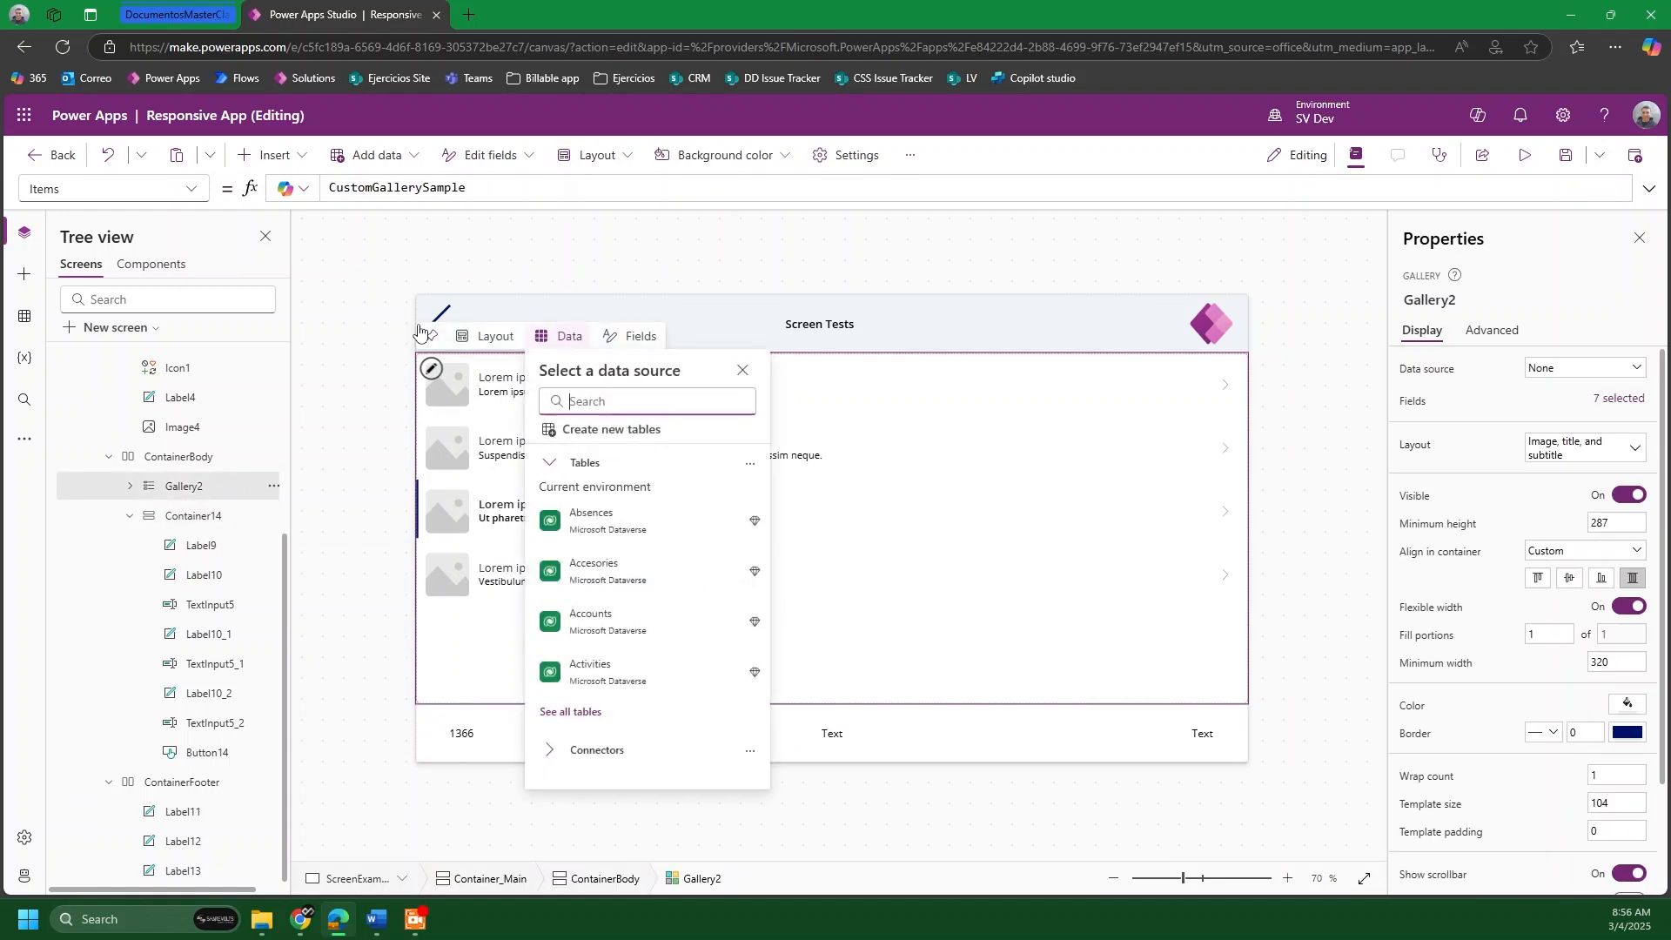
left_click(146, 515)
left_click(421, 191)
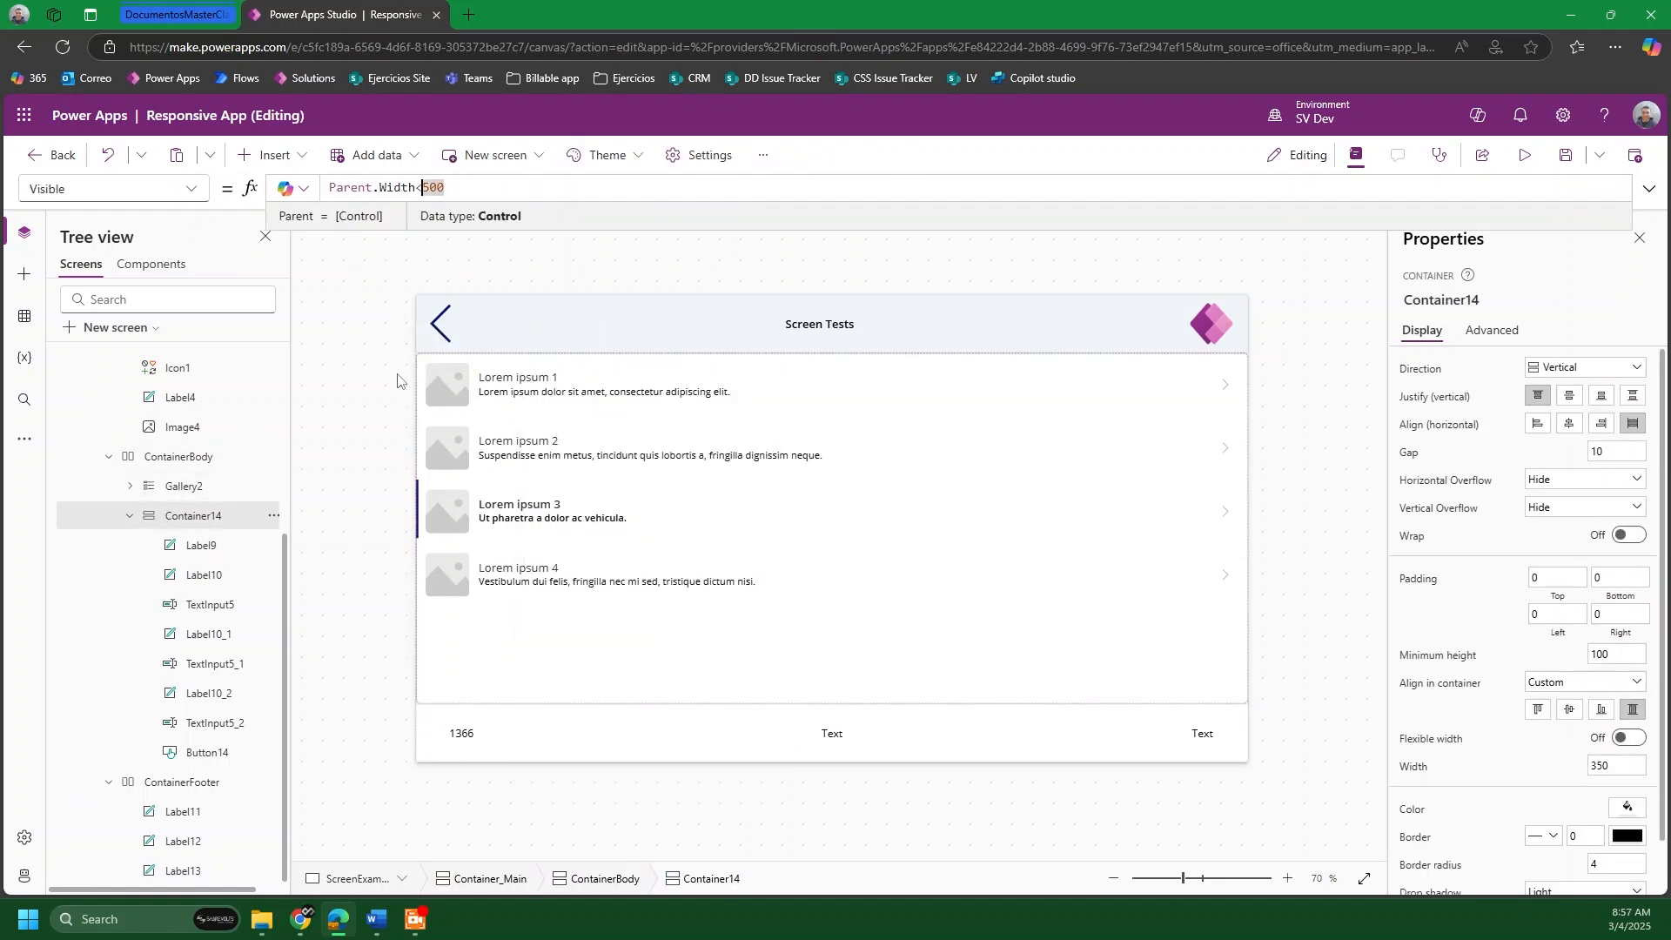
Step: Preview the screen while narrowing and widening the browser window to check whether the form shows, and return to editing
left_click(1524, 155)
left_click_drag(51, 852, 91, 855)
left_click_drag(861, 15, 750, 27)
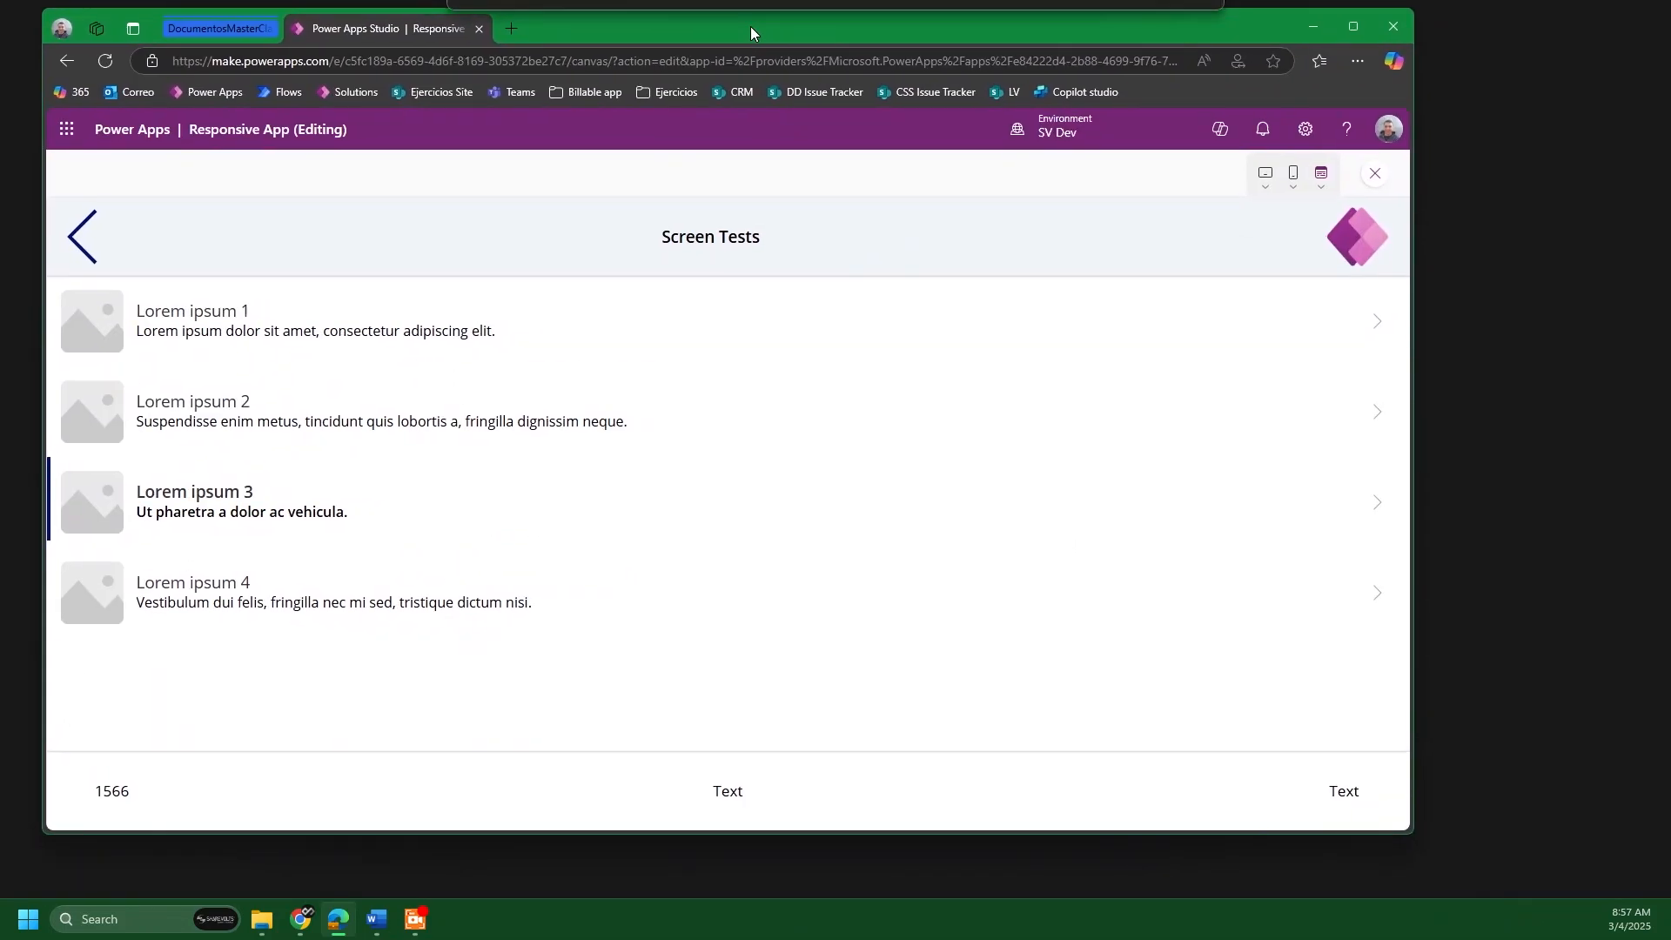
left_click_drag(1414, 492, 706, 554)
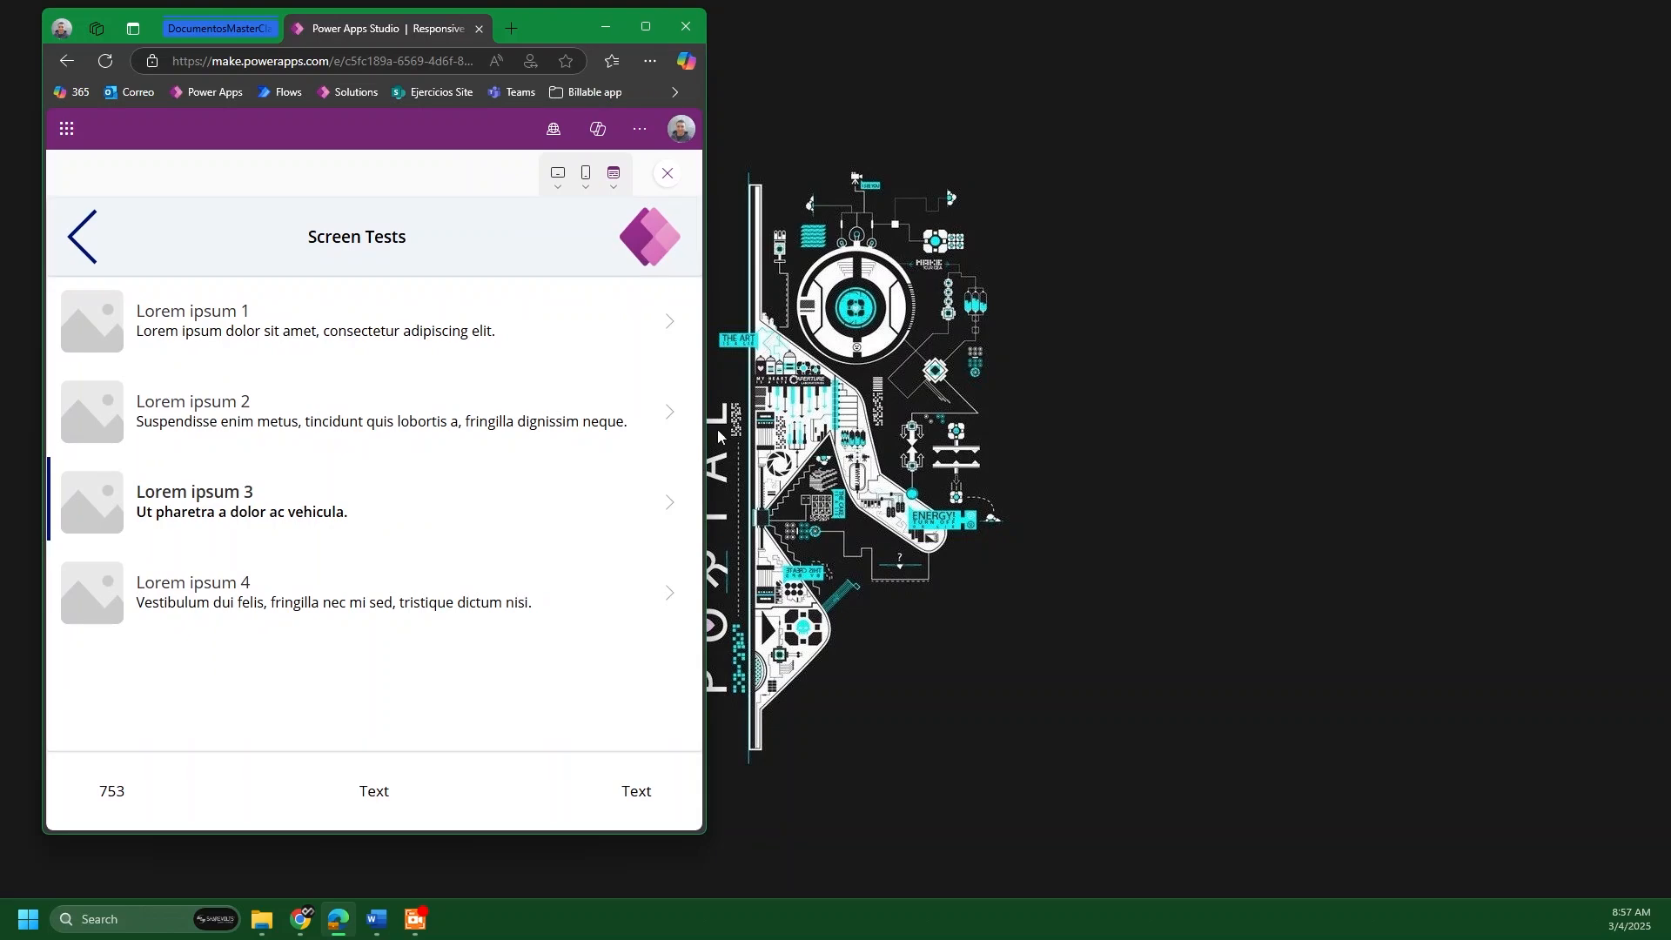
left_click_drag(703, 420, 788, 419)
left_click(731, 27)
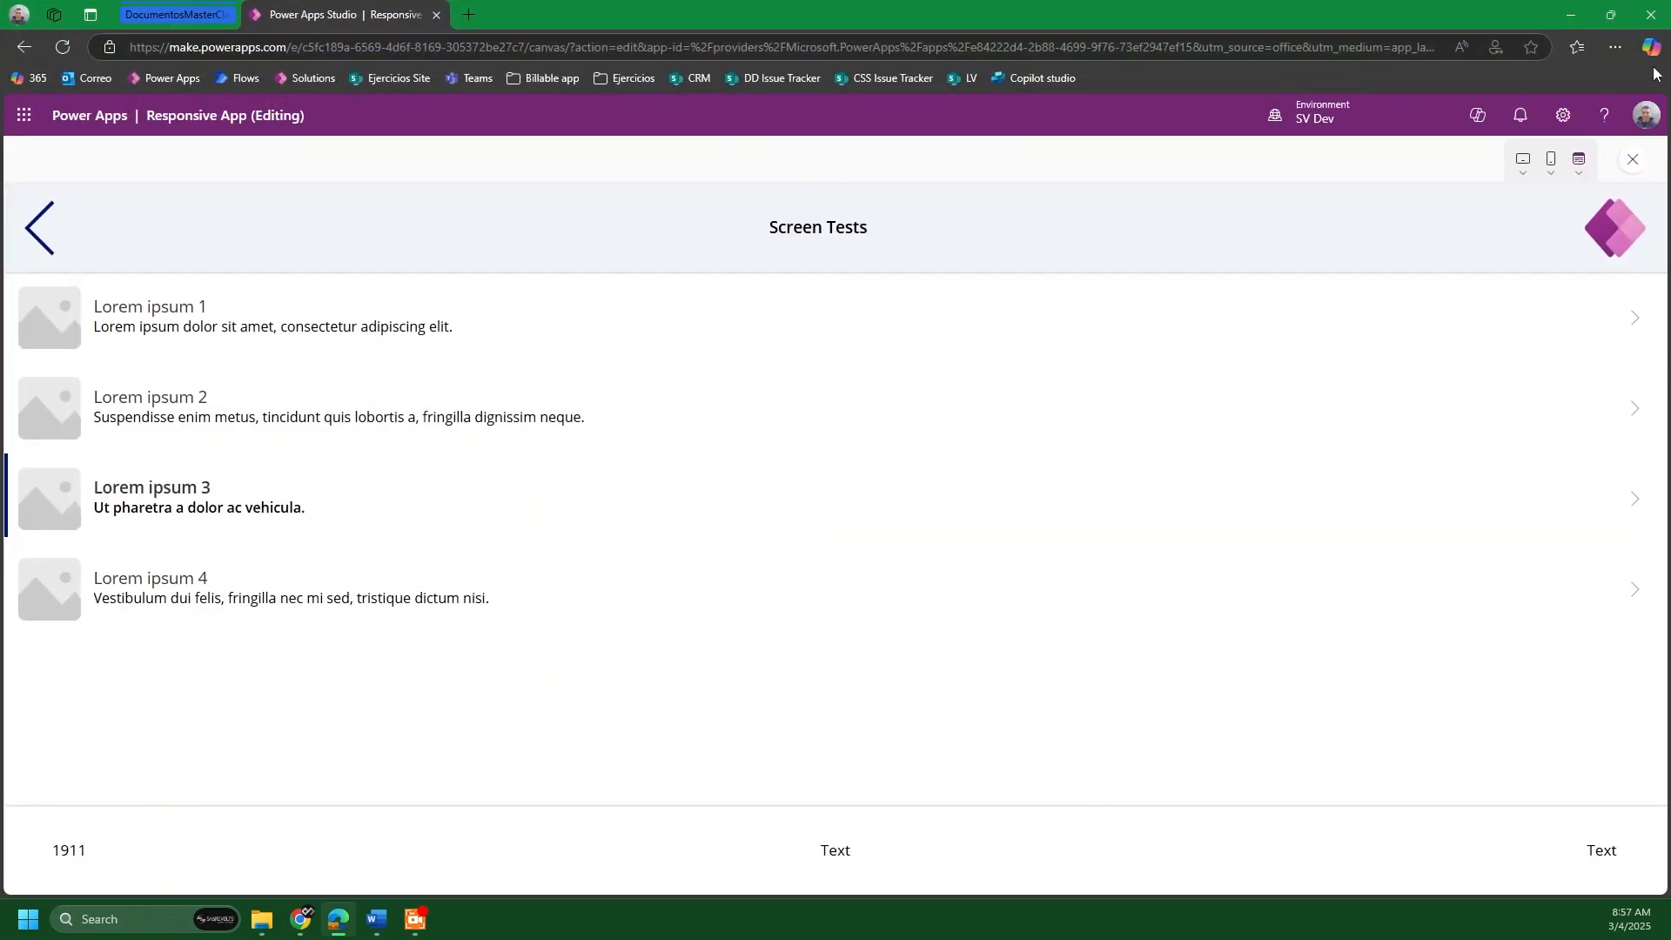
left_click(1633, 160)
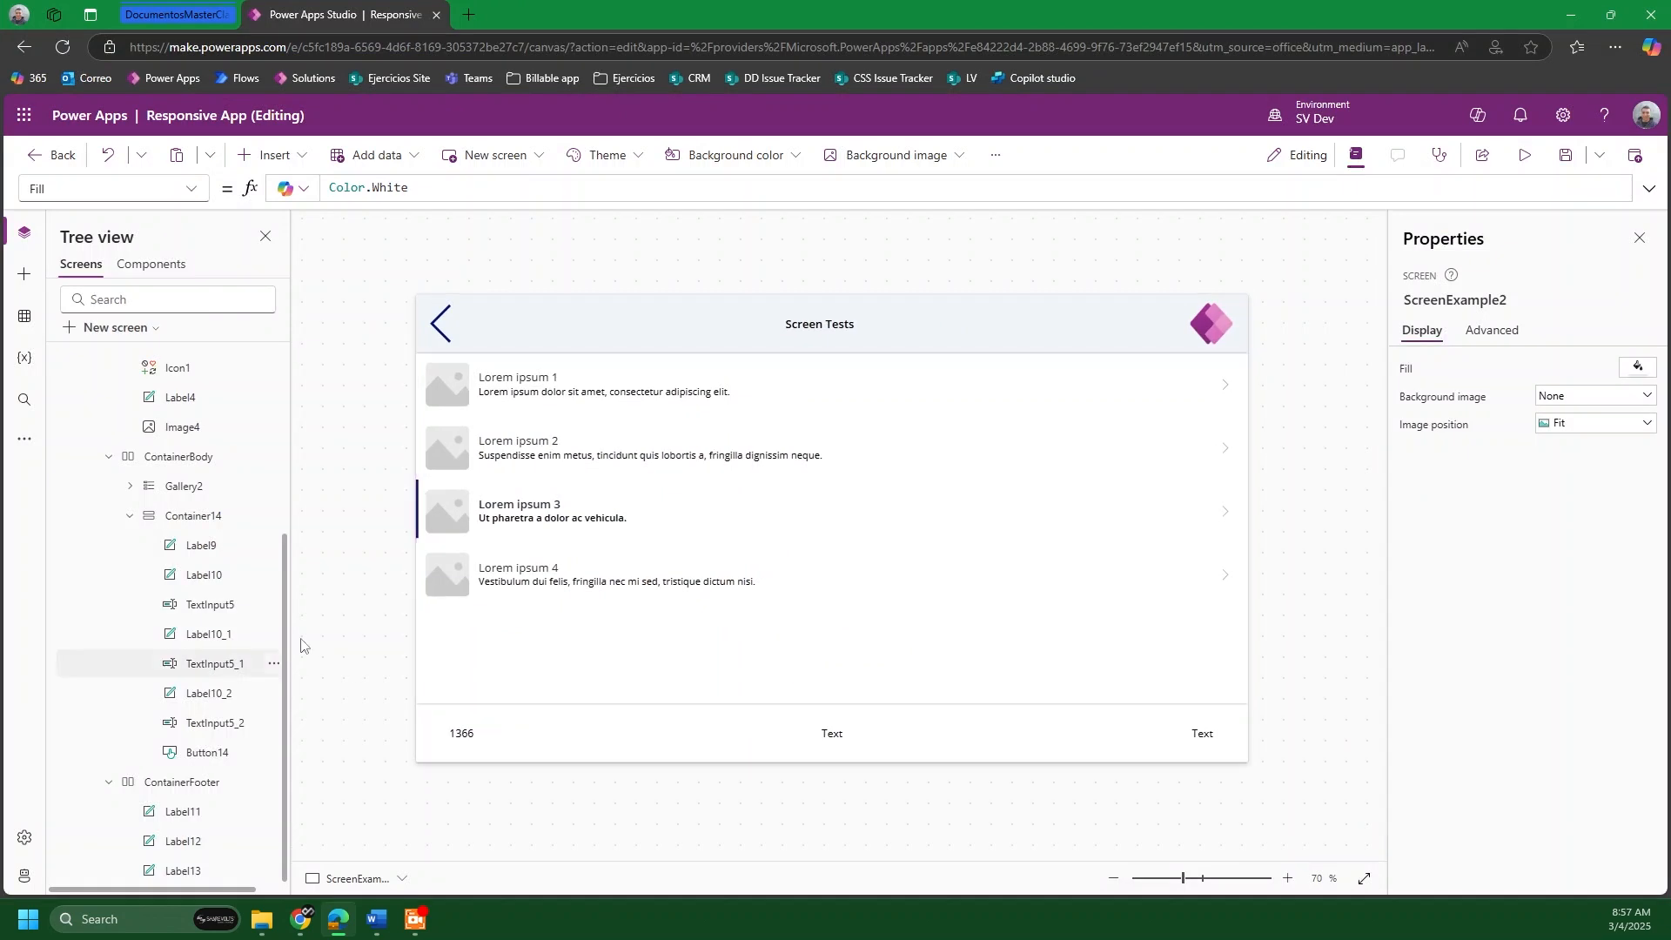
Step: Change the comparison in Container14's Visible formula to Parent.Width greater than the threshold, and start editing the threshold's number
left_click(181, 514)
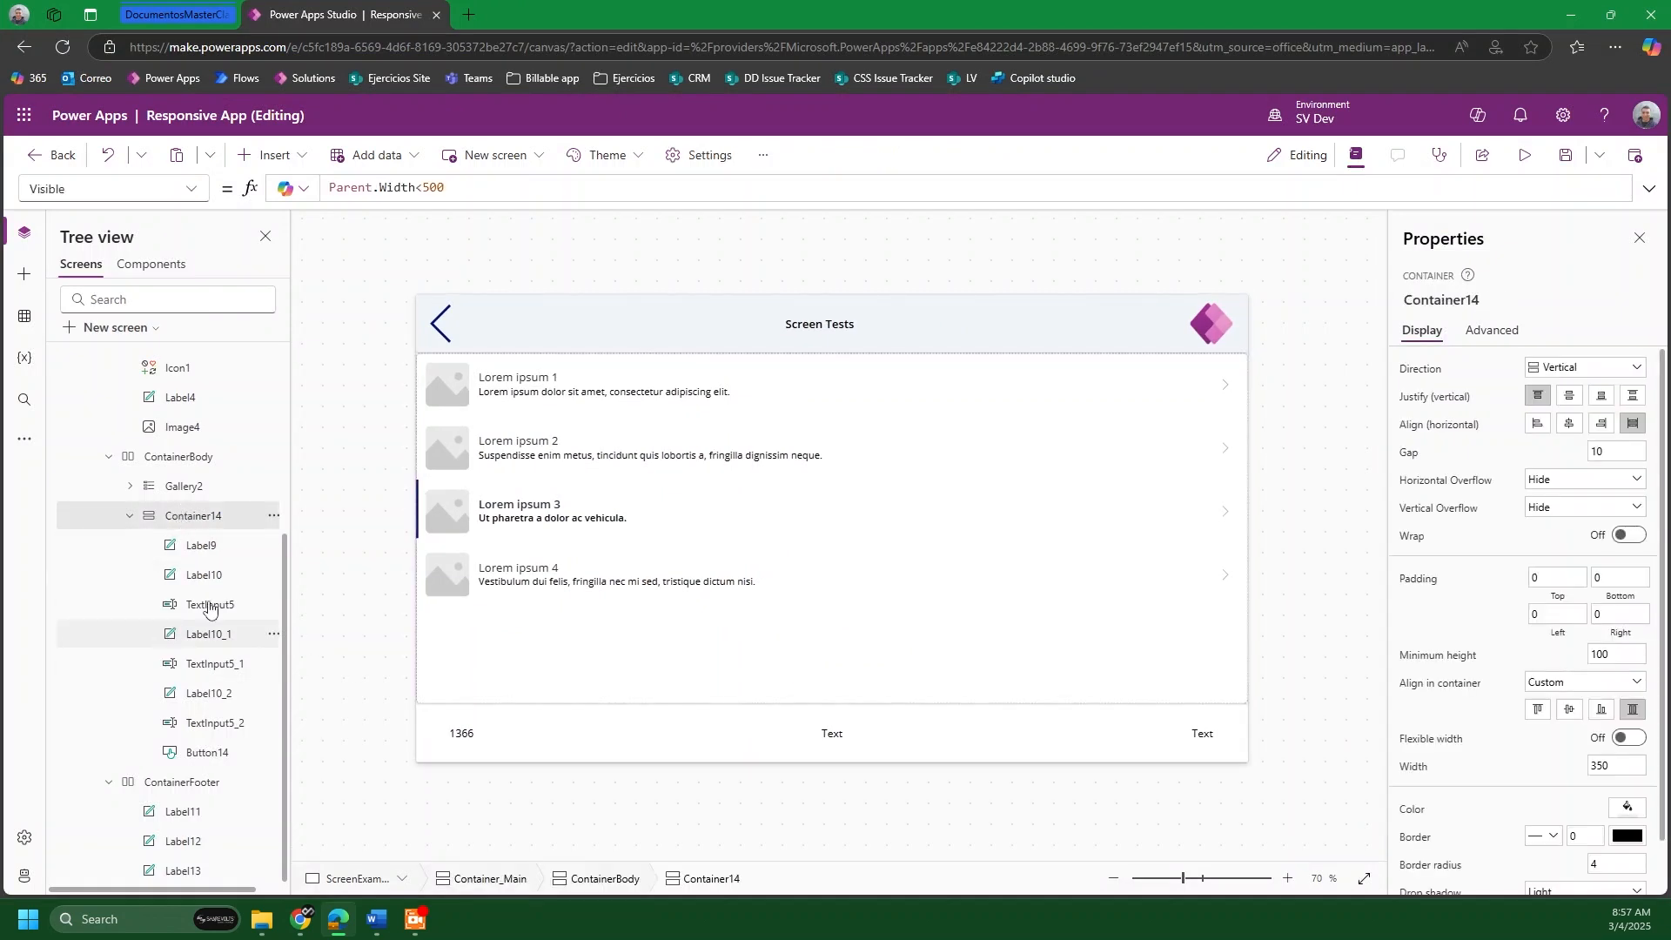
left_click(424, 188)
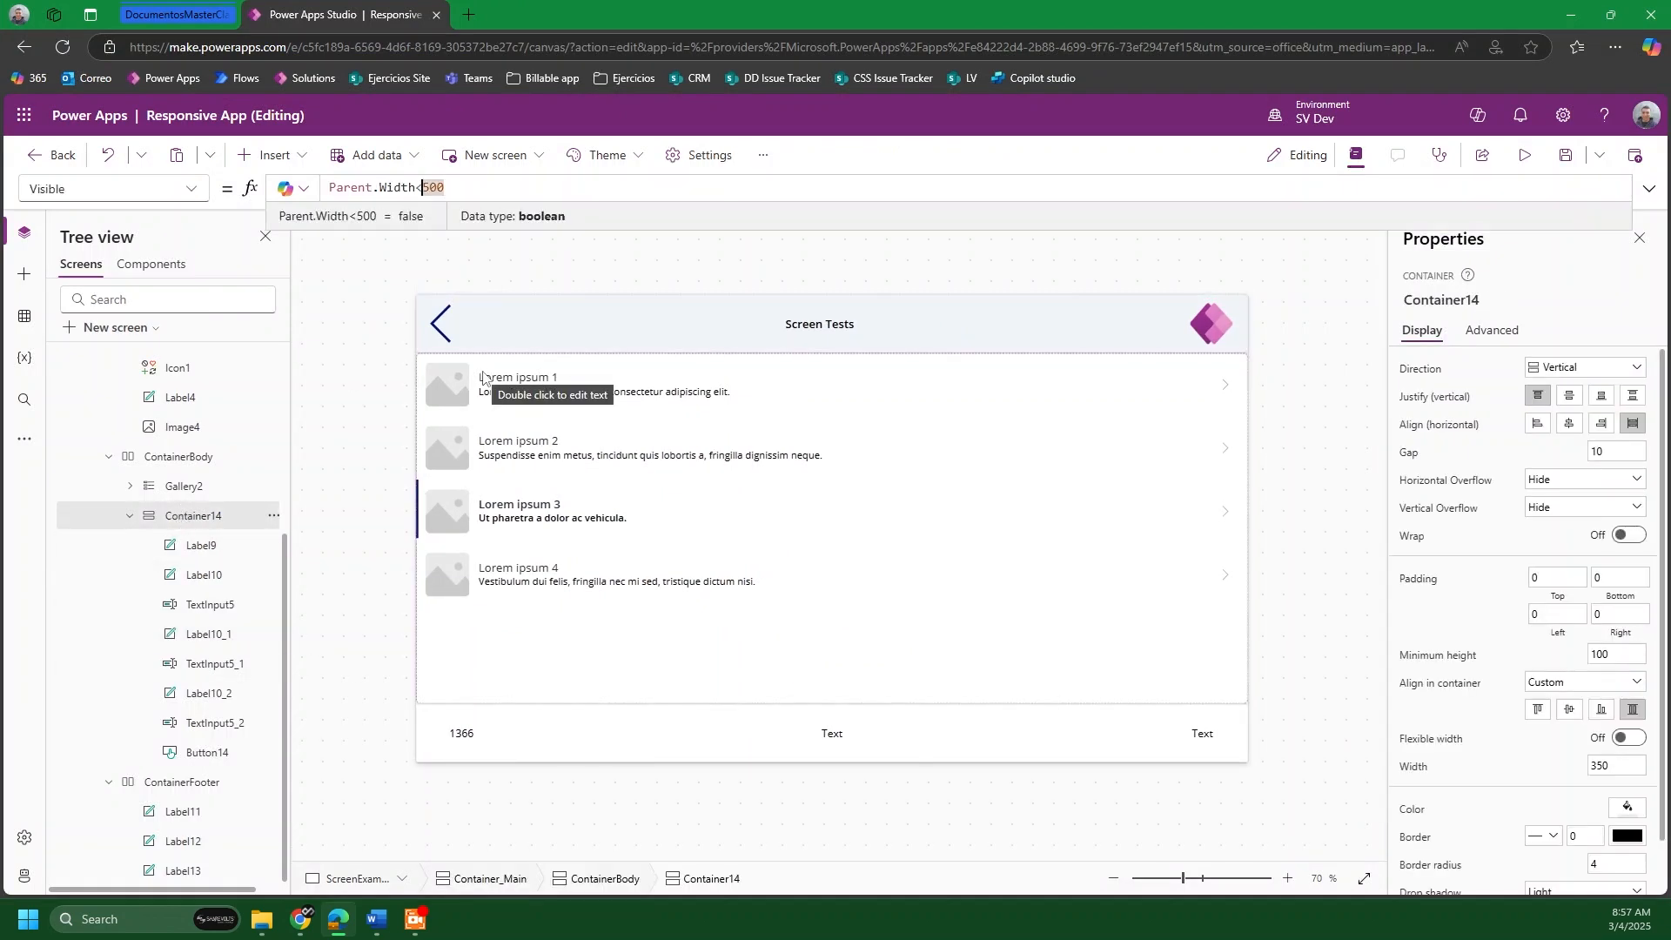
key("BackSpace")
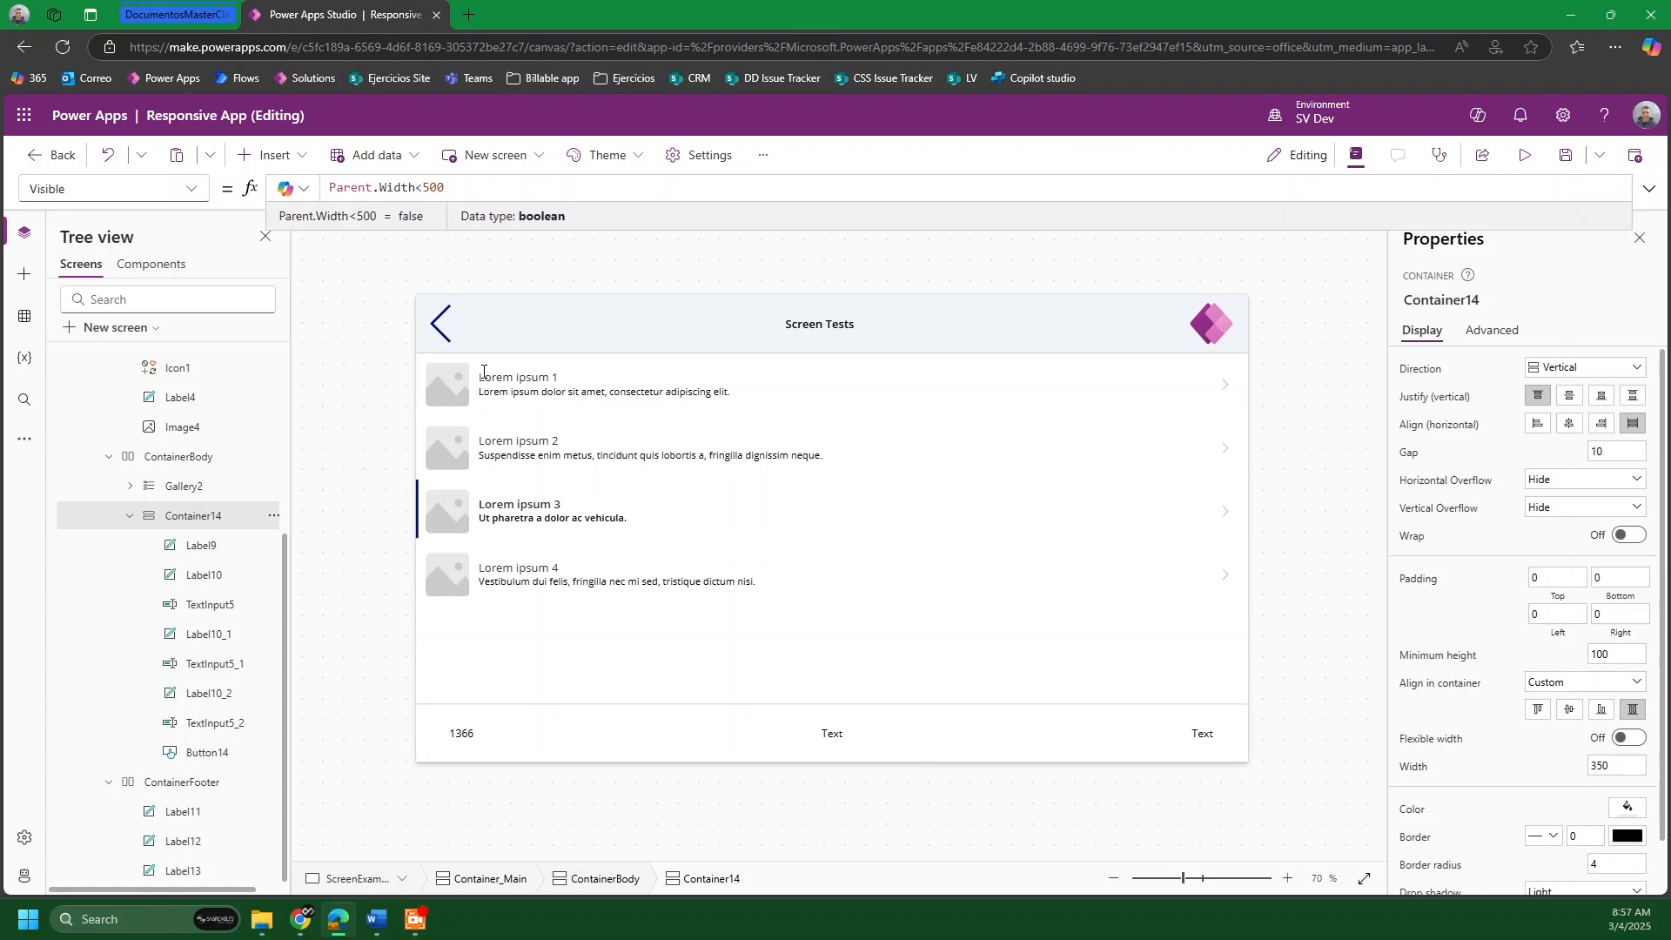
type(">")
key("Delete")
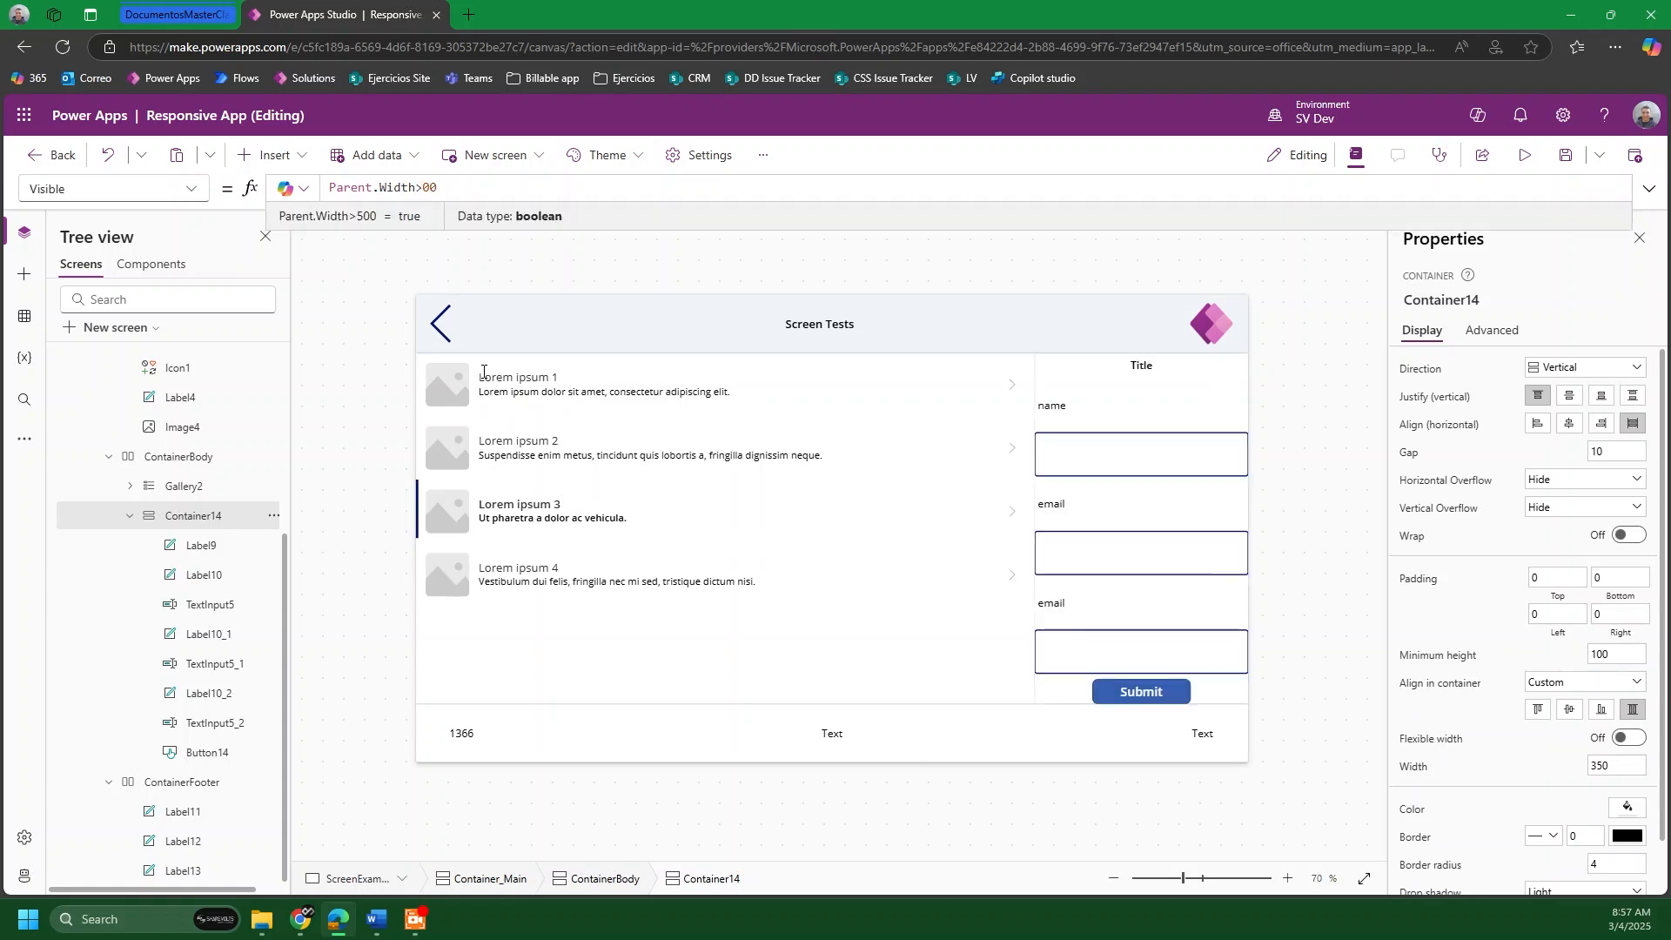
Step: Preview the screen in a smaller browser window at different widths to check the form, and maximize the window again
left_click(1524, 155)
left_click_drag(1126, 7, 523, 42)
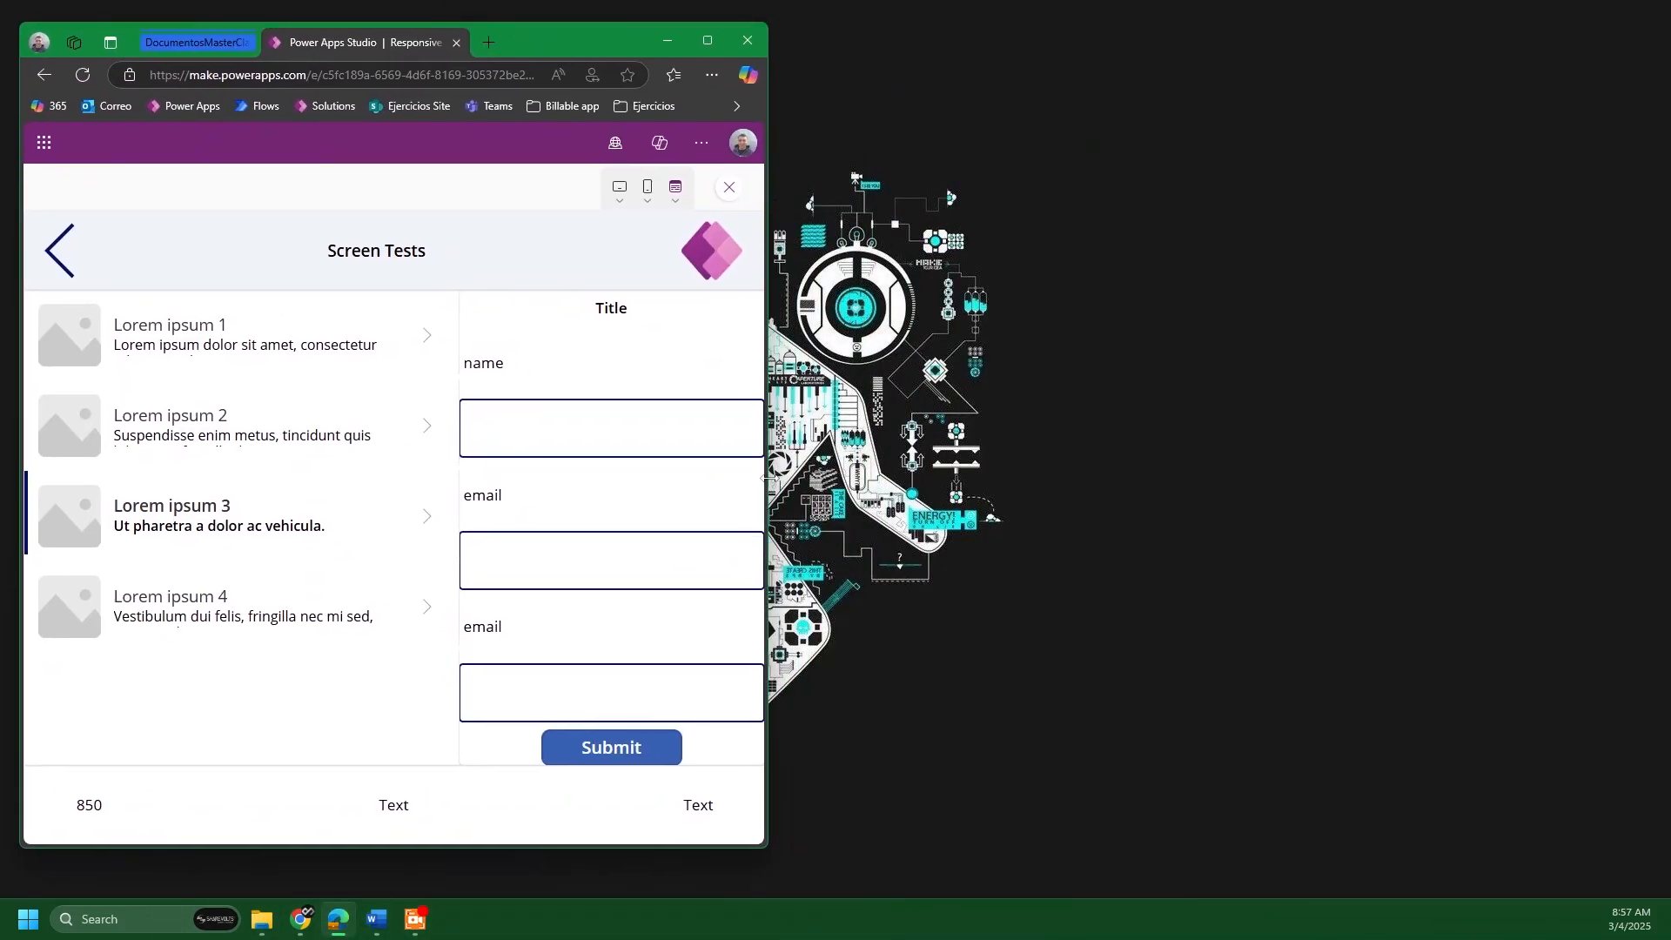
left_click_drag(768, 478, 903, 519)
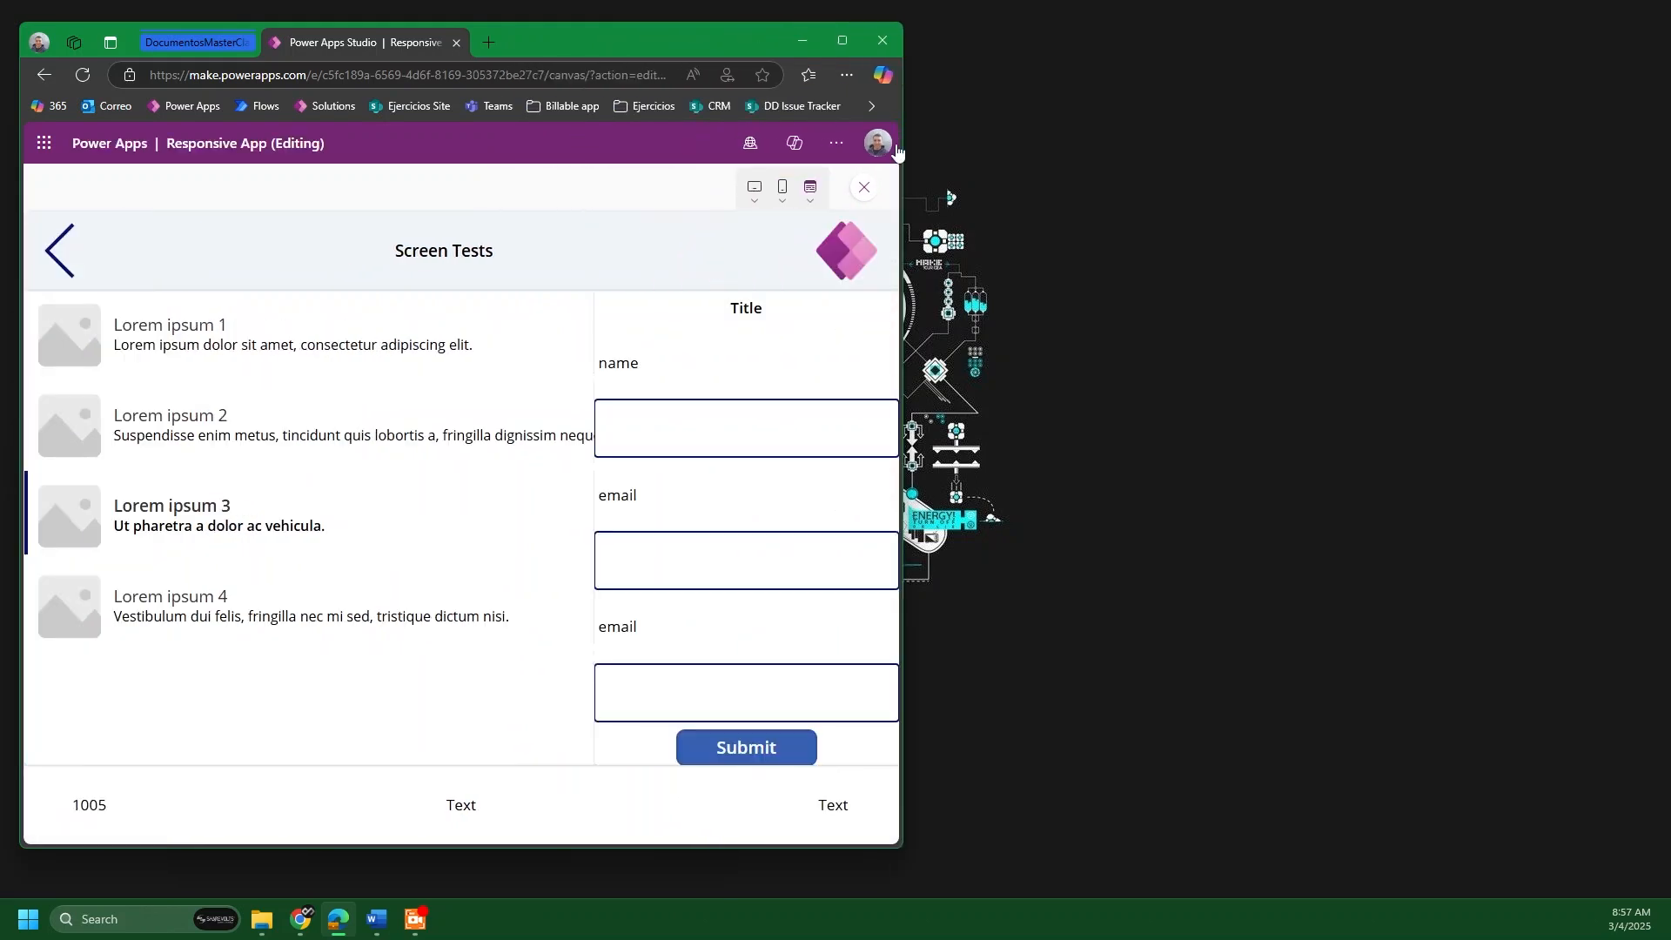
left_click(843, 41)
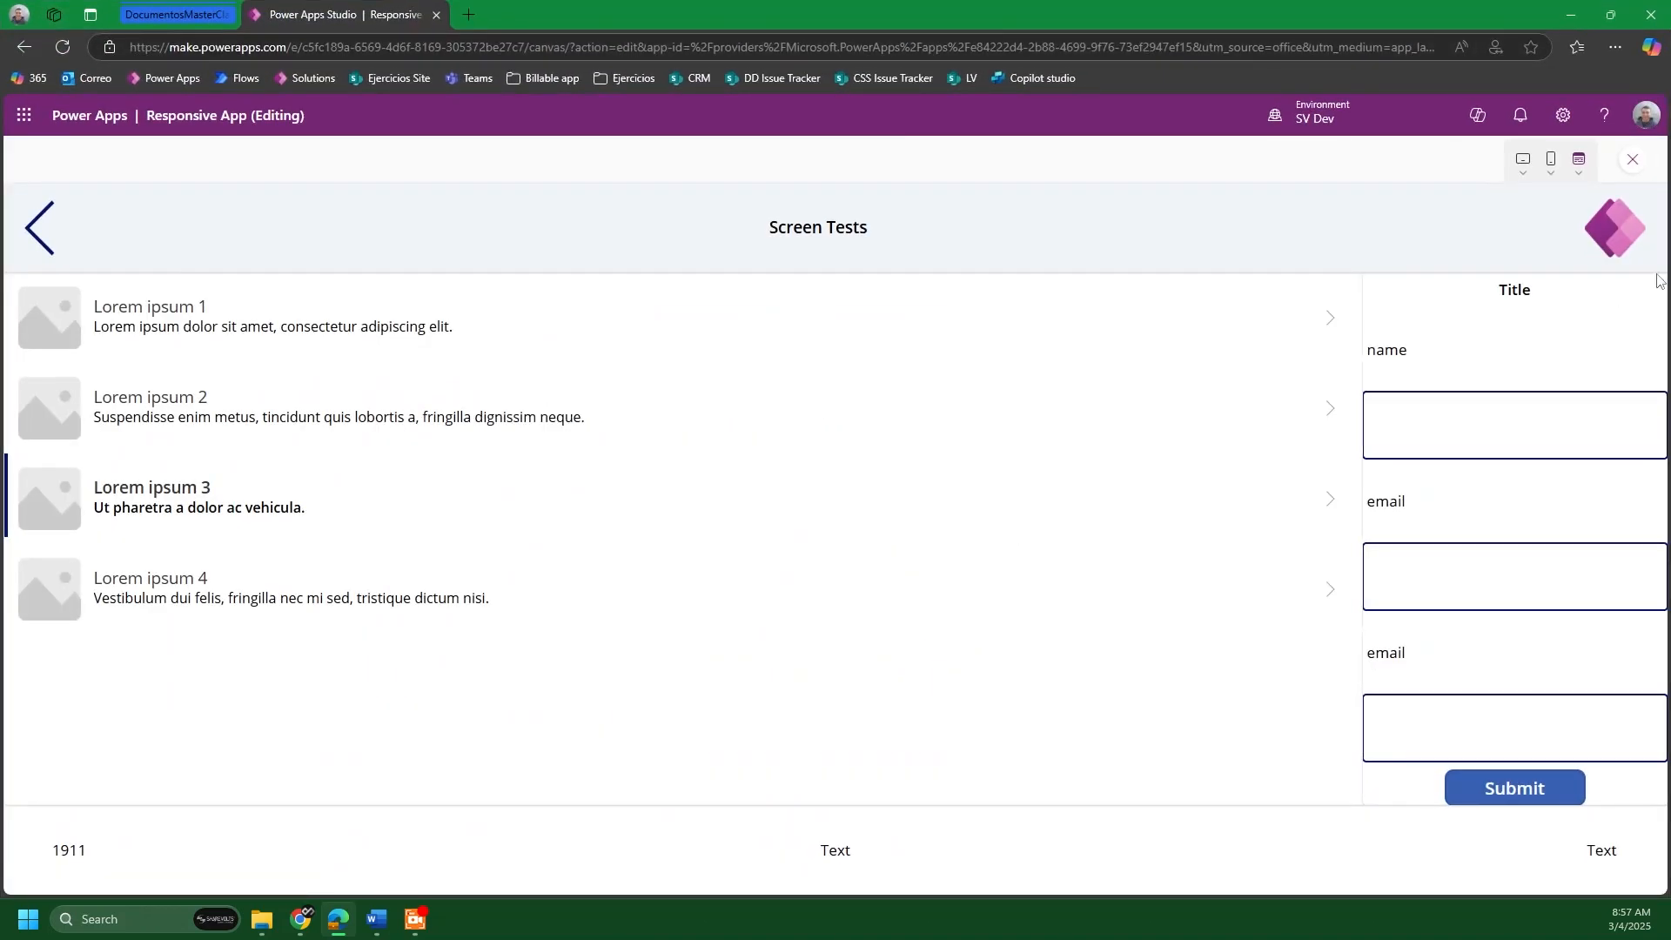
Step: Preview the screen at the Apple iPhone 8 size to check the form's visibility, and return to editing
left_click(1552, 163)
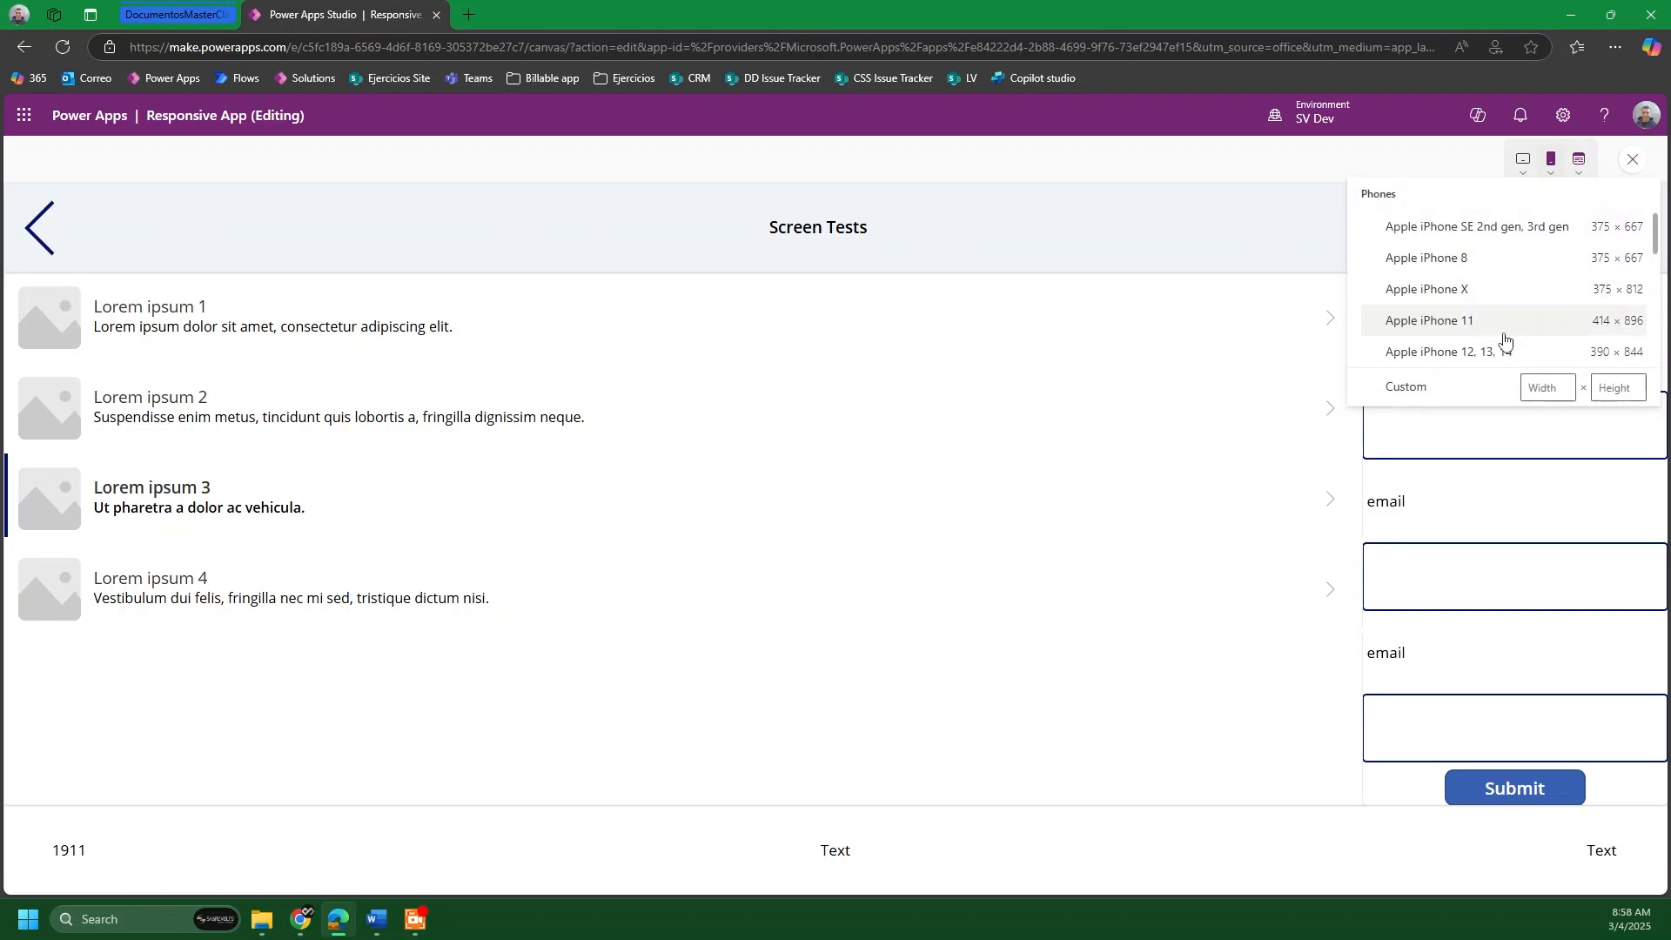
left_click(1485, 261)
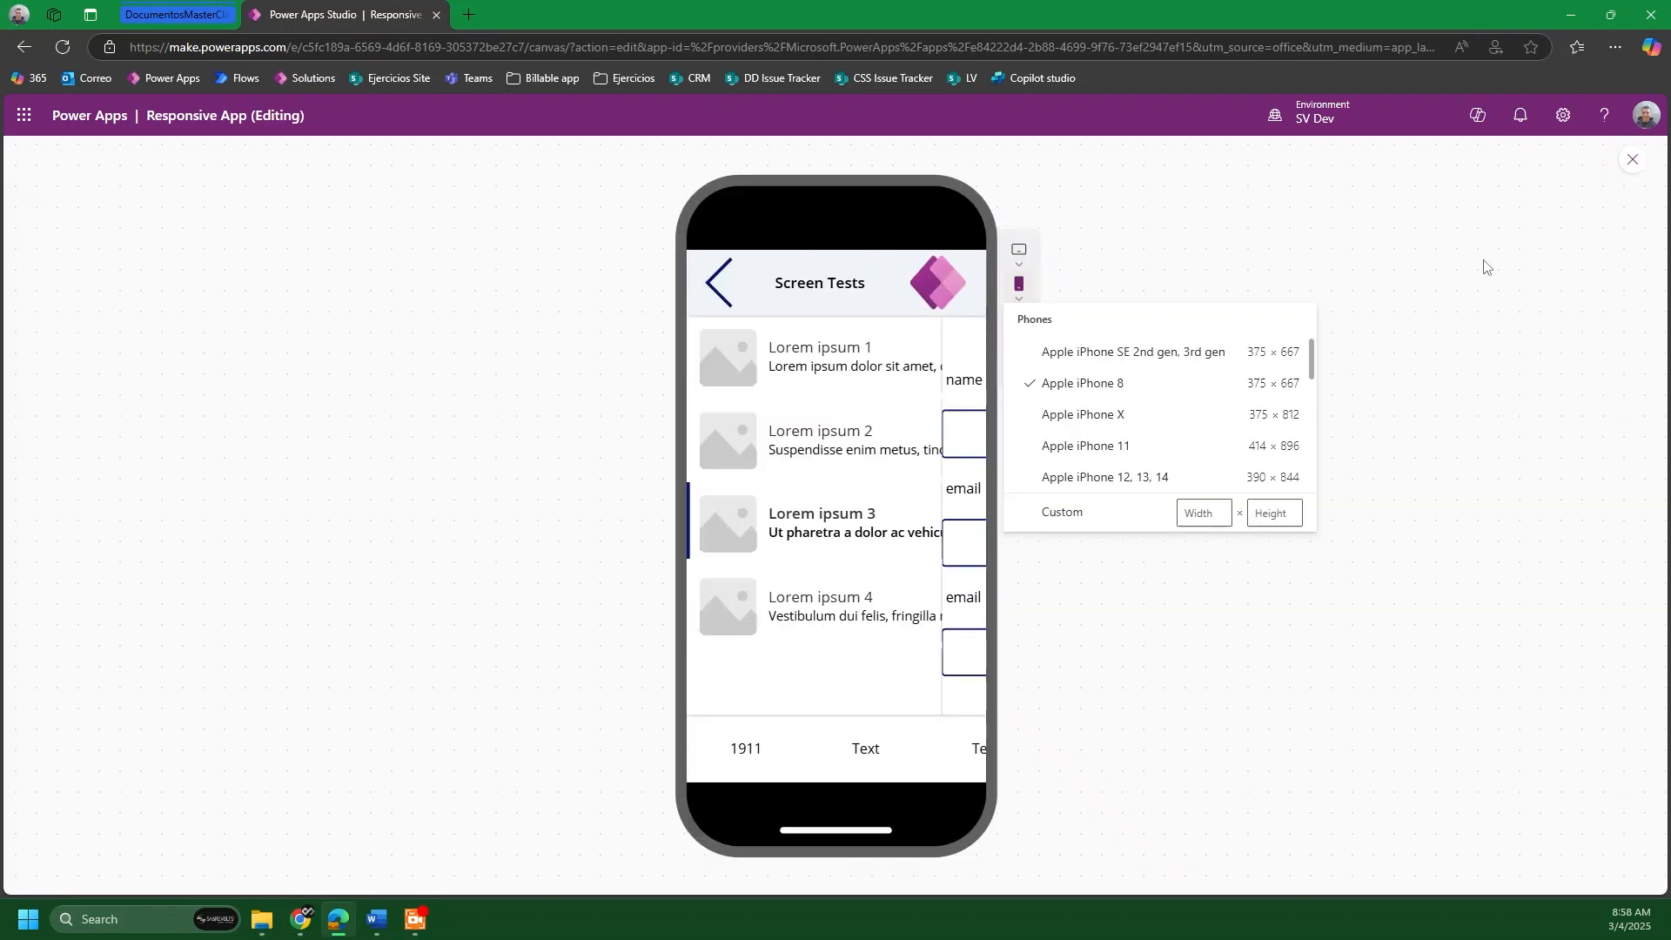
left_click(889, 697)
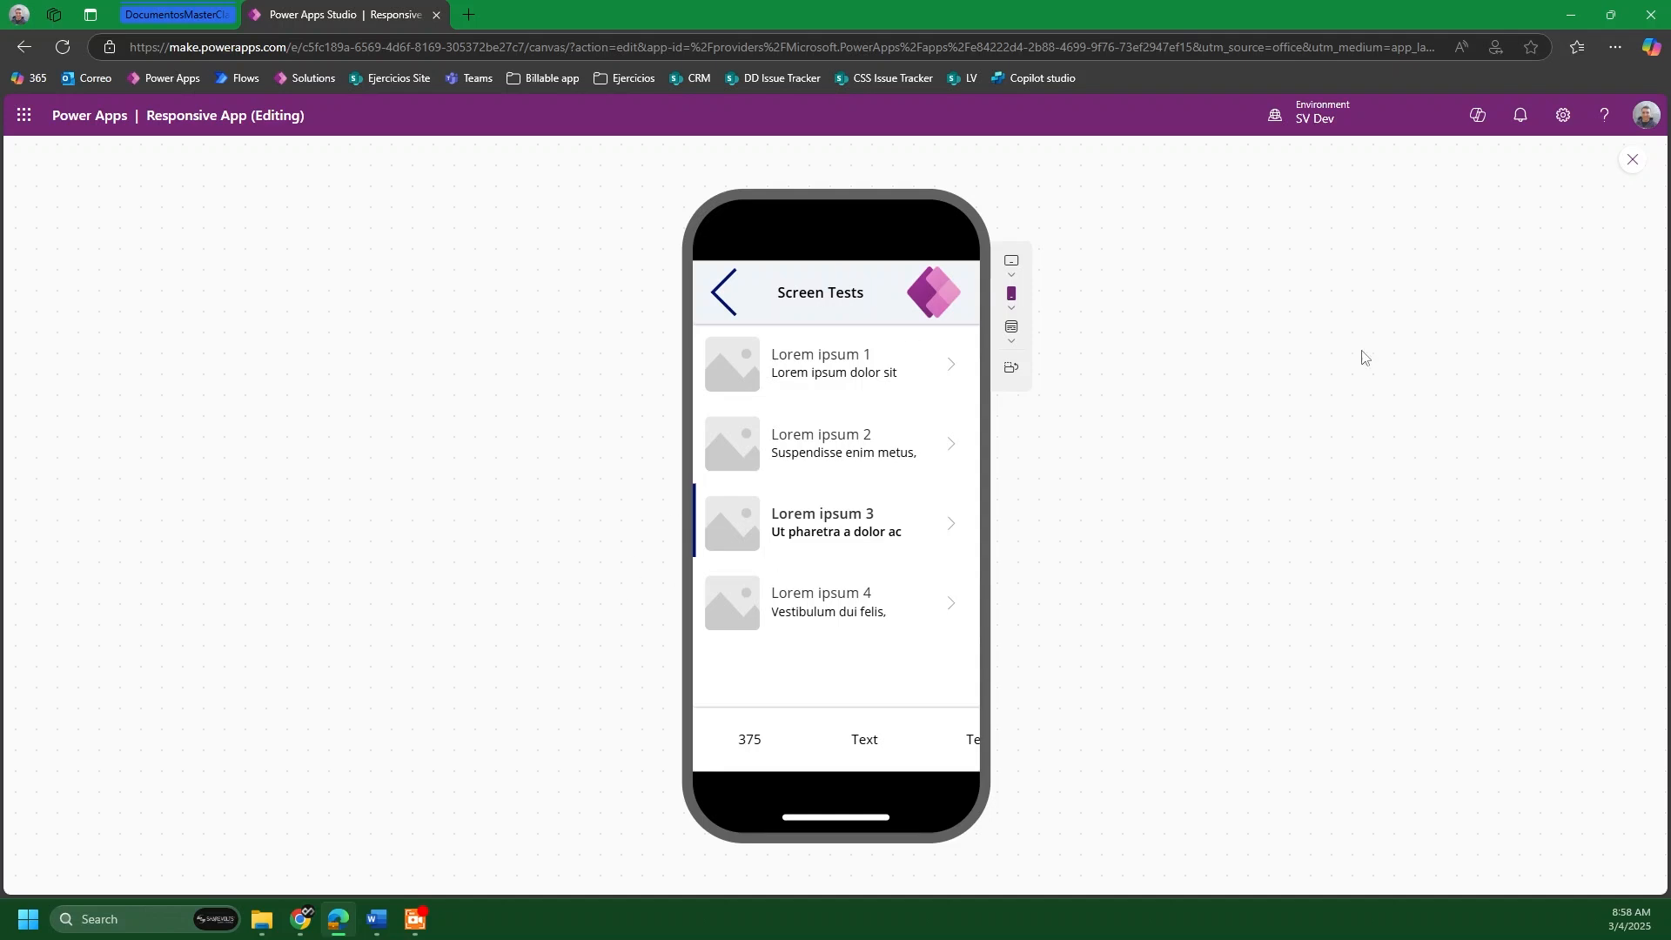
left_click(1630, 162)
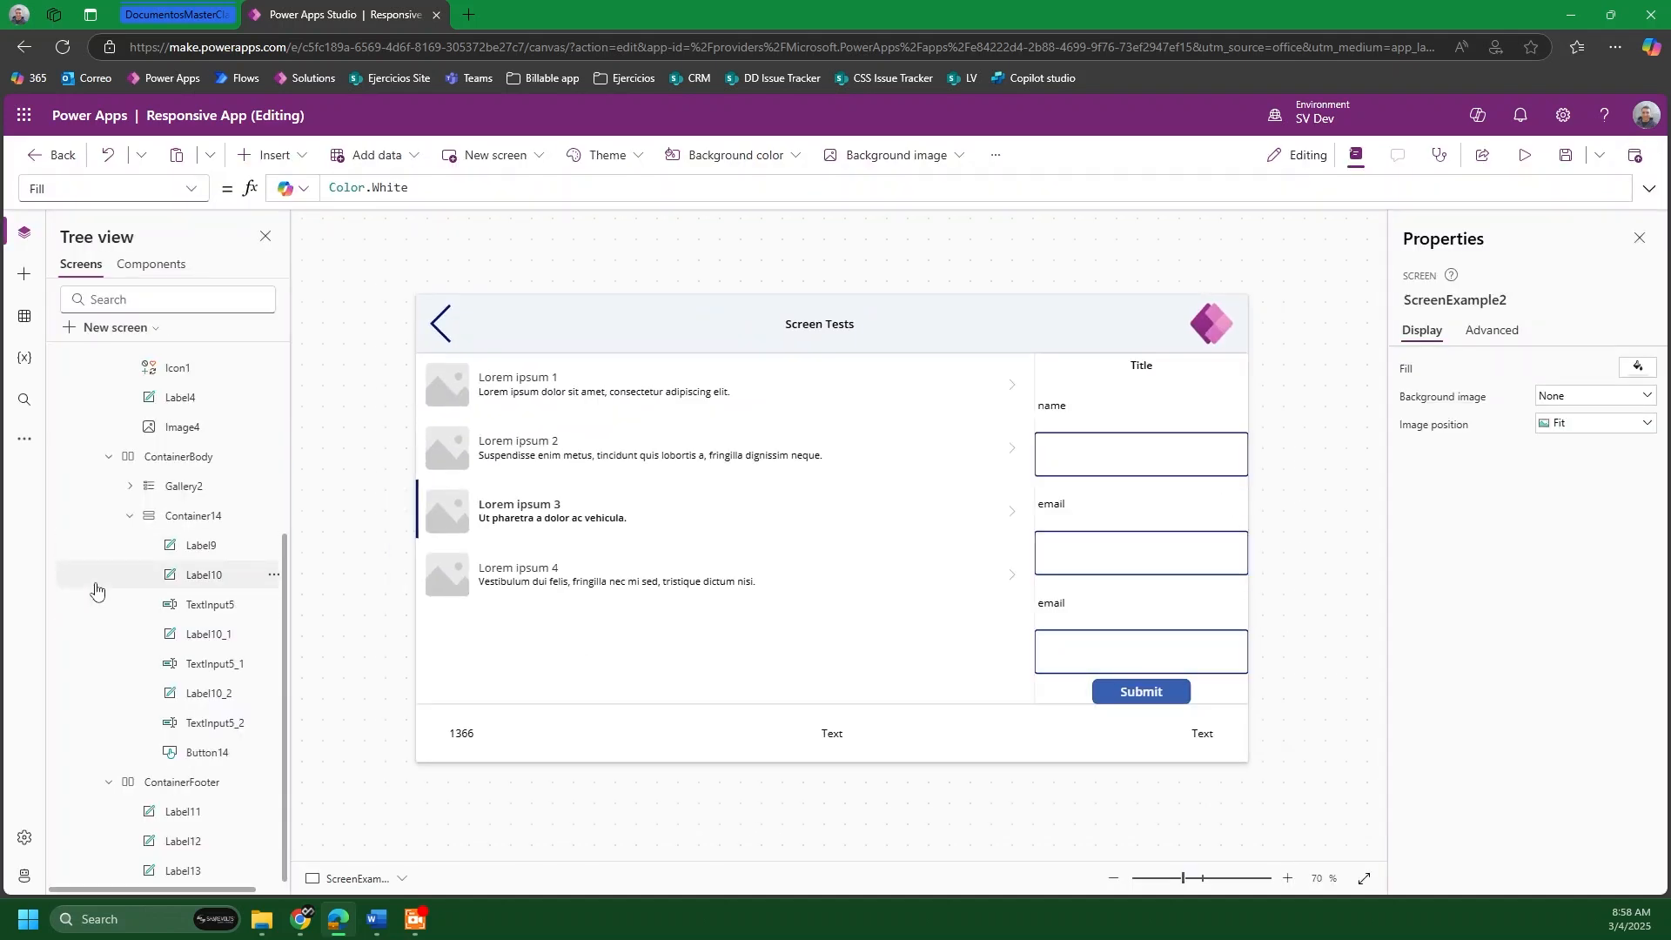
scroll(104, 592, "up", 6)
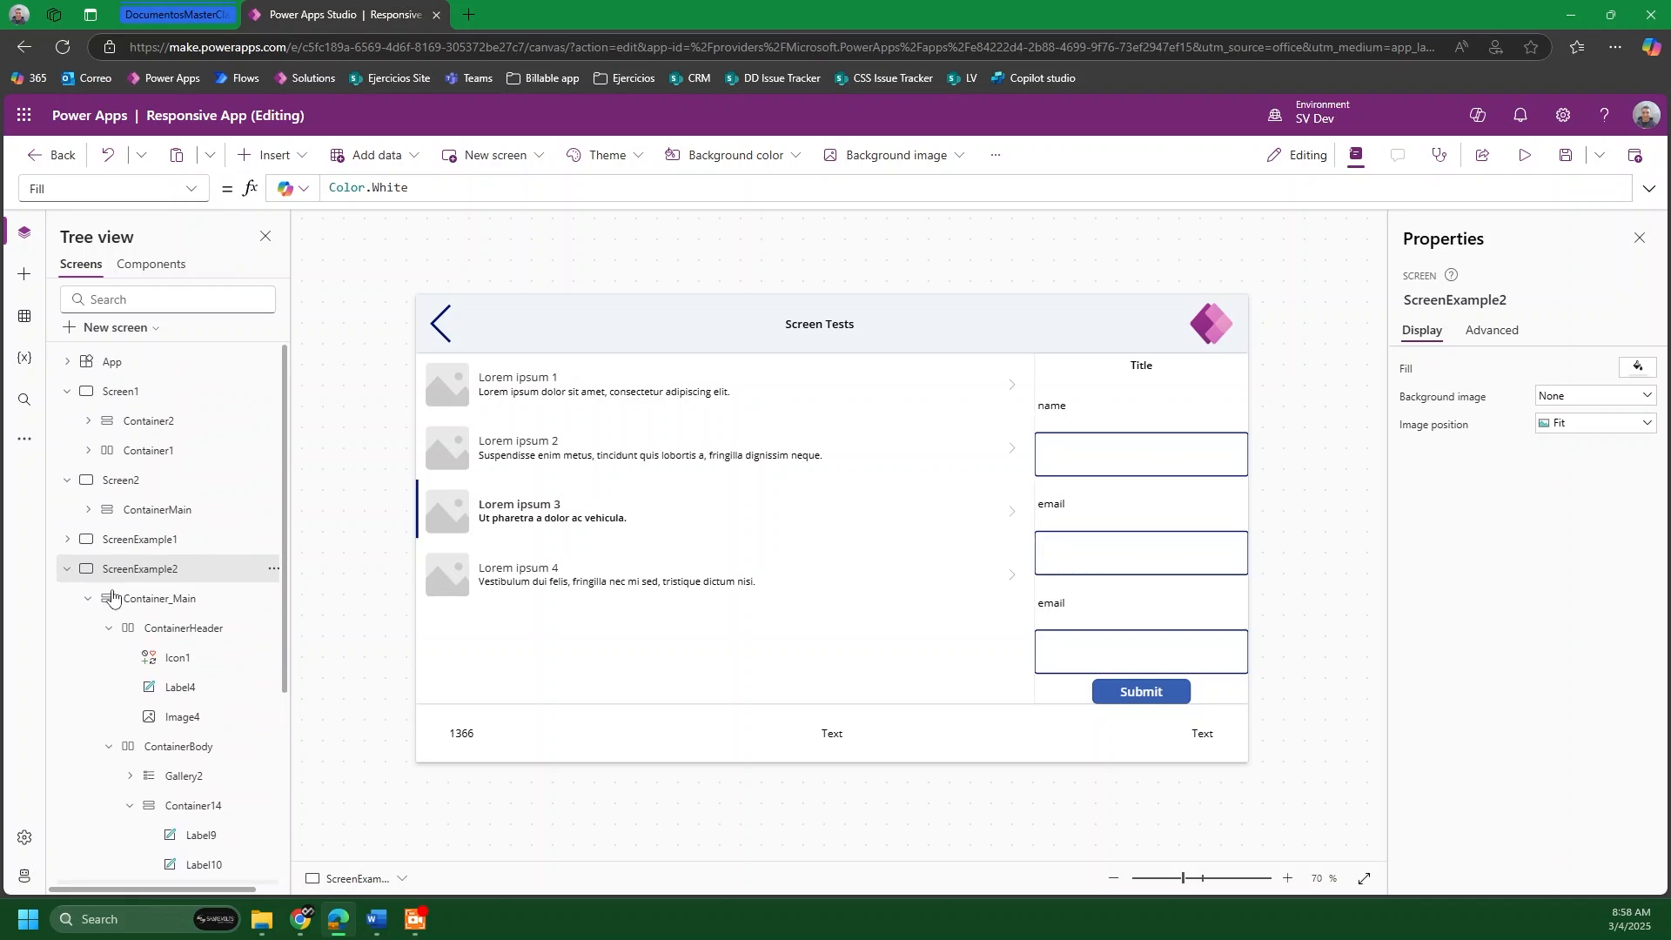
Step: Open Screen2, preview it at window size to check the gallery and side form, and return to editing
left_click(123, 484)
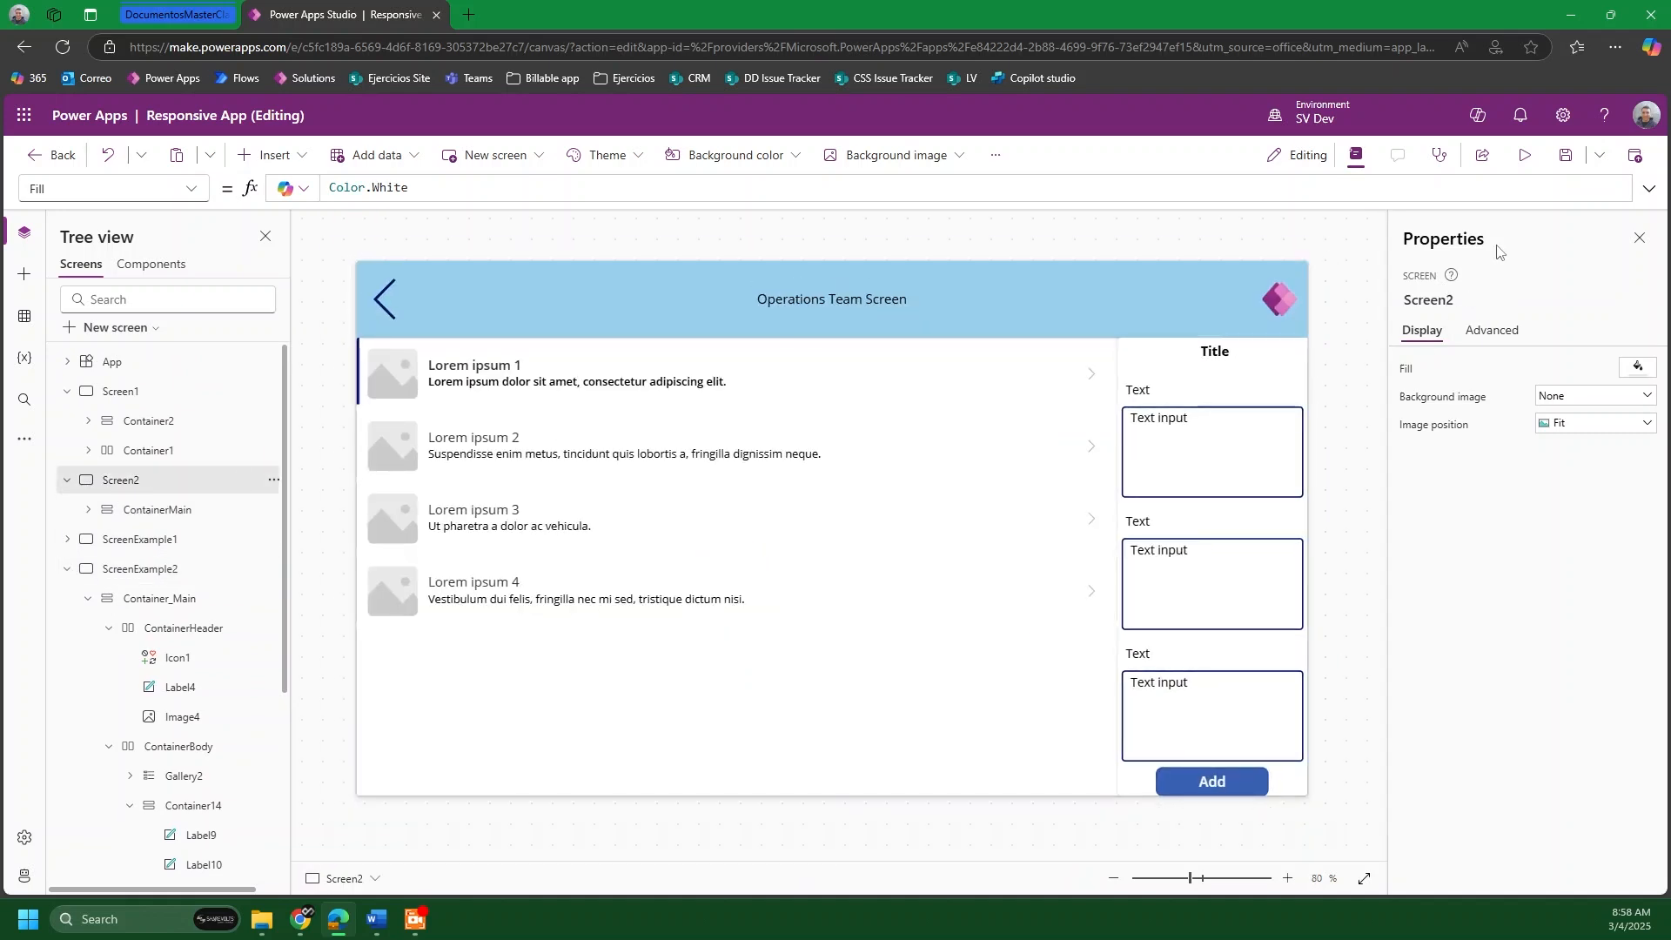
left_click(1524, 156)
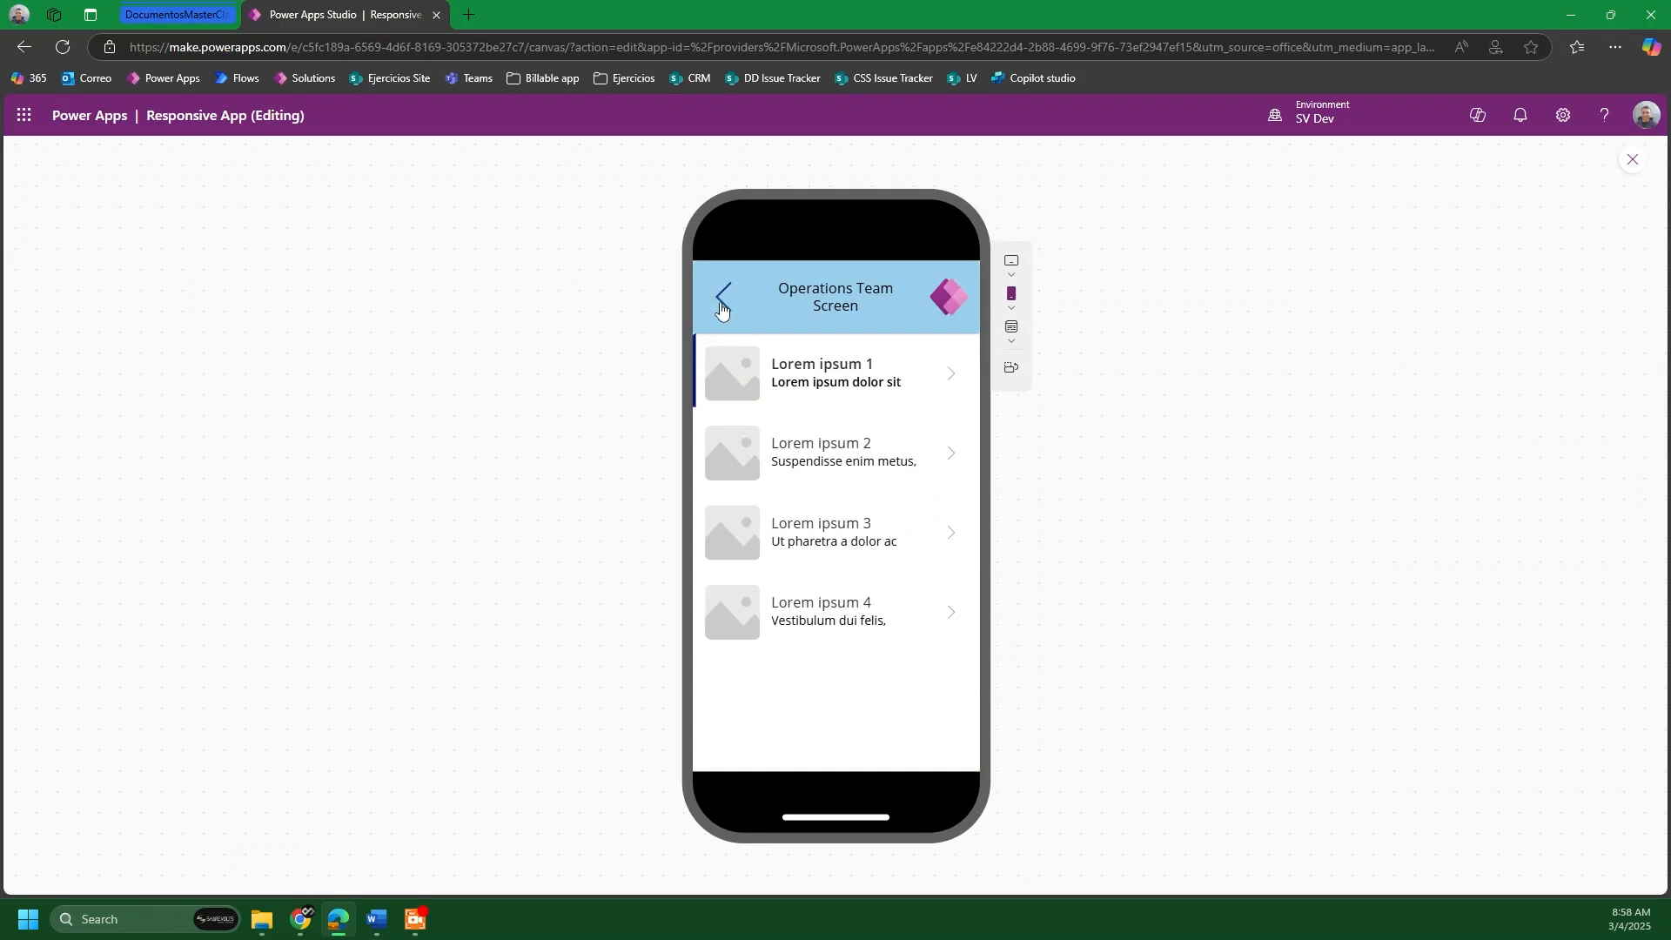
left_click(1011, 341)
left_click(1050, 364)
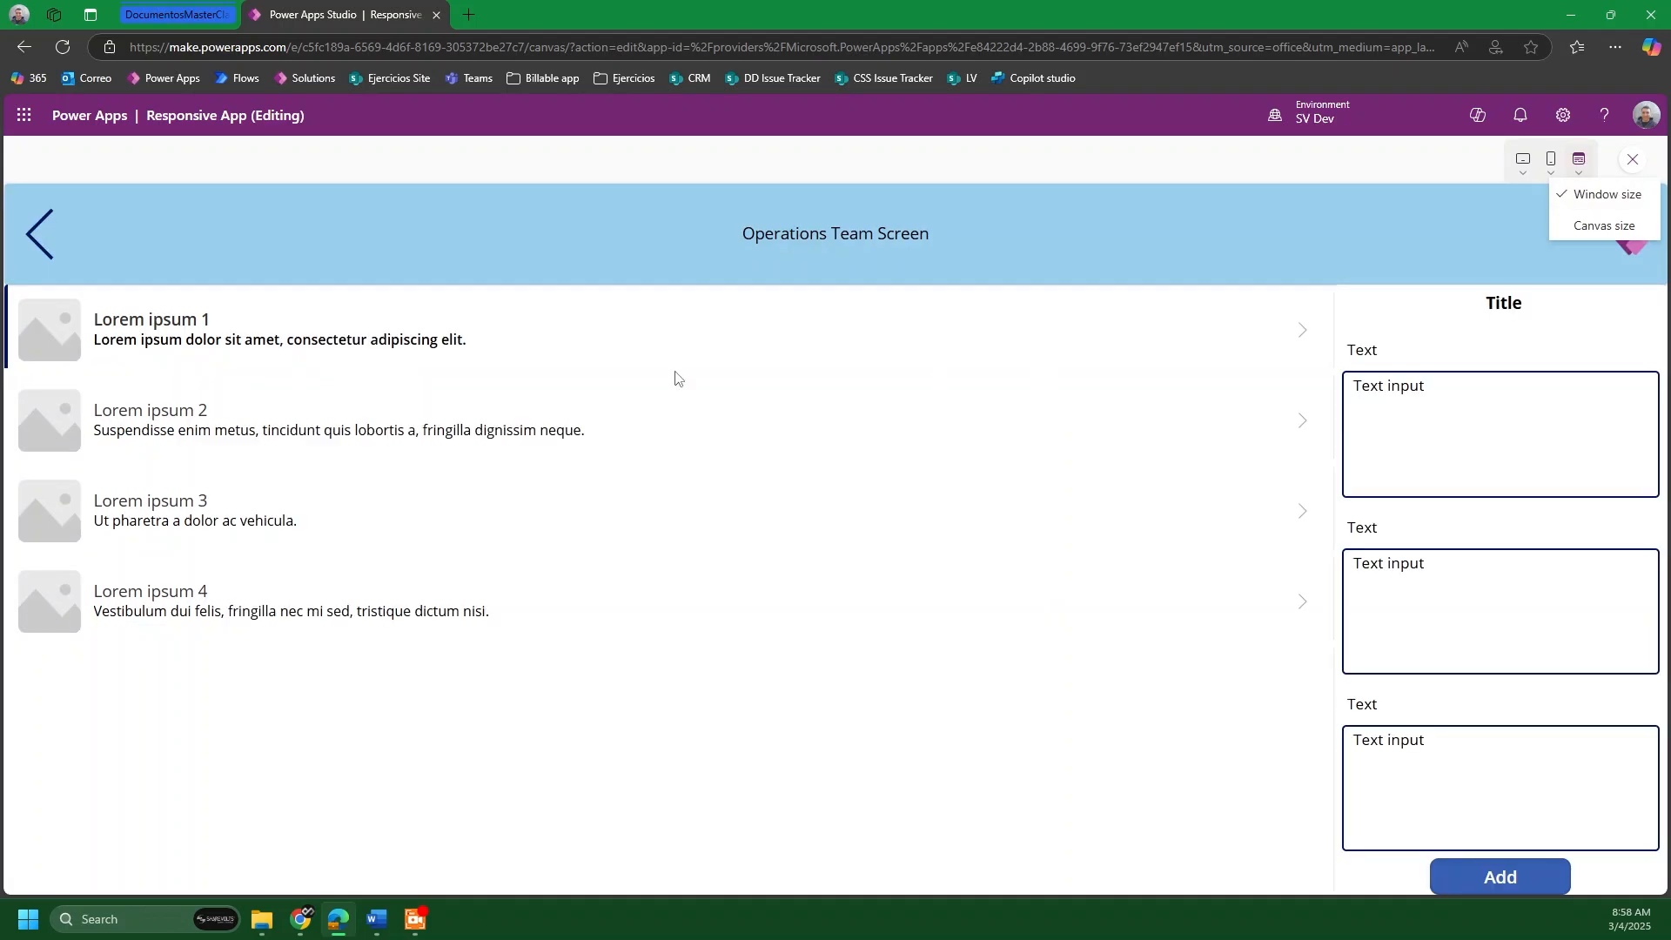
left_click(1633, 162)
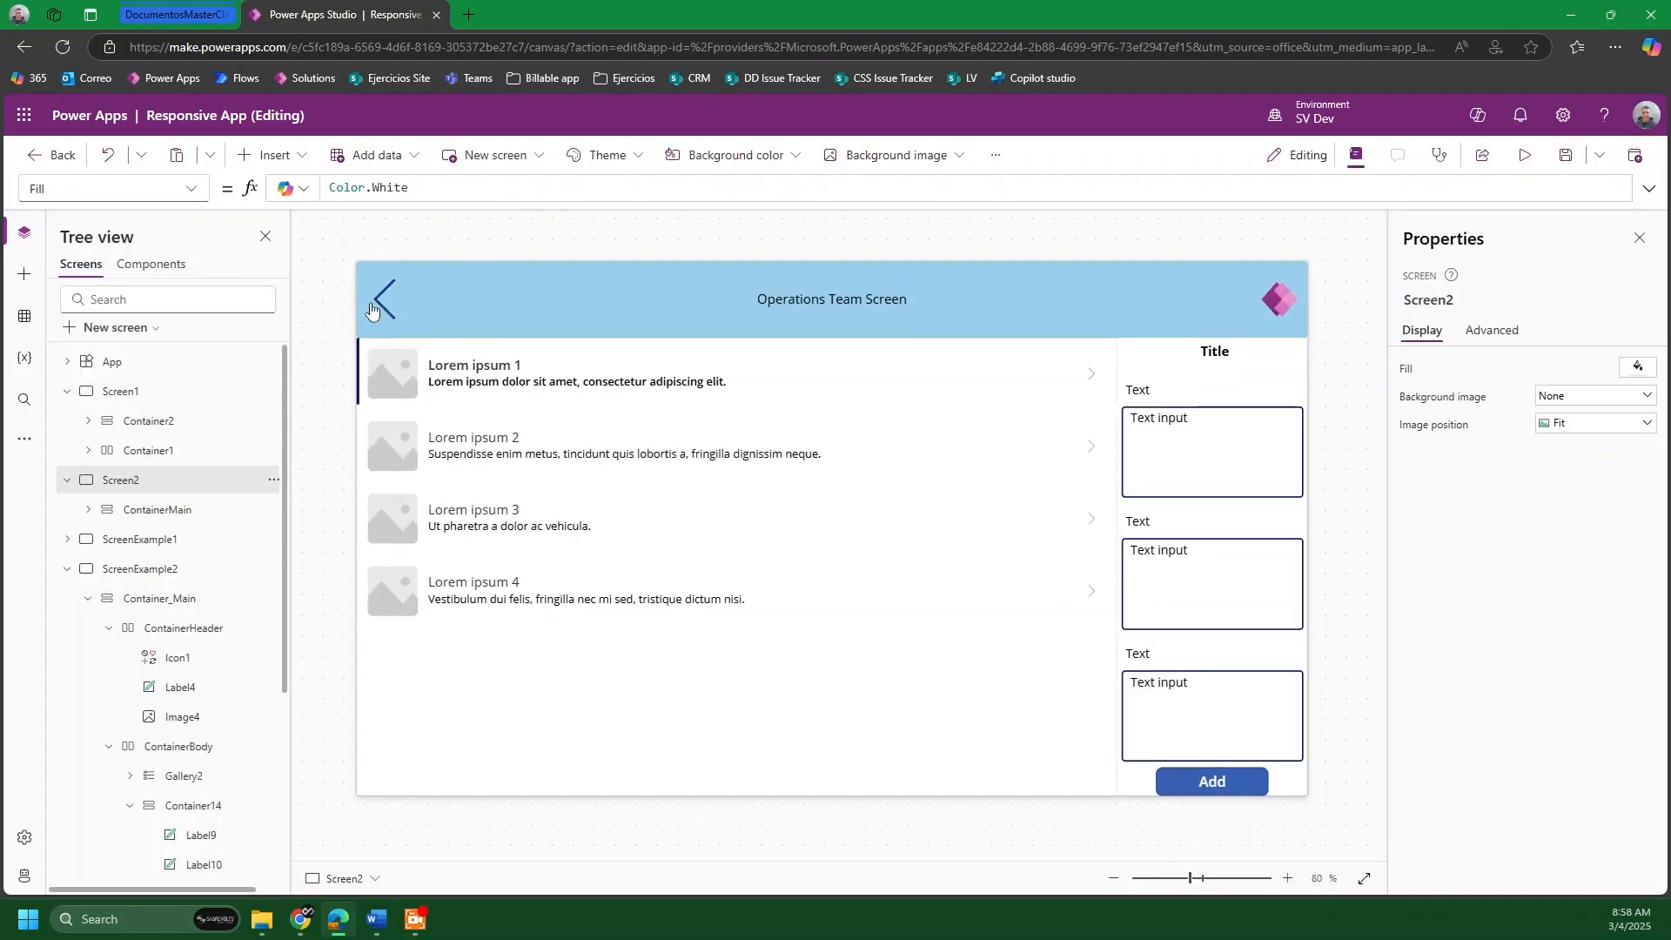
Step: Inspect the Width and Height formulas of the back icon in Screen2's header, including the parent-width condition and its two height values
left_click(494, 310)
left_click(384, 299)
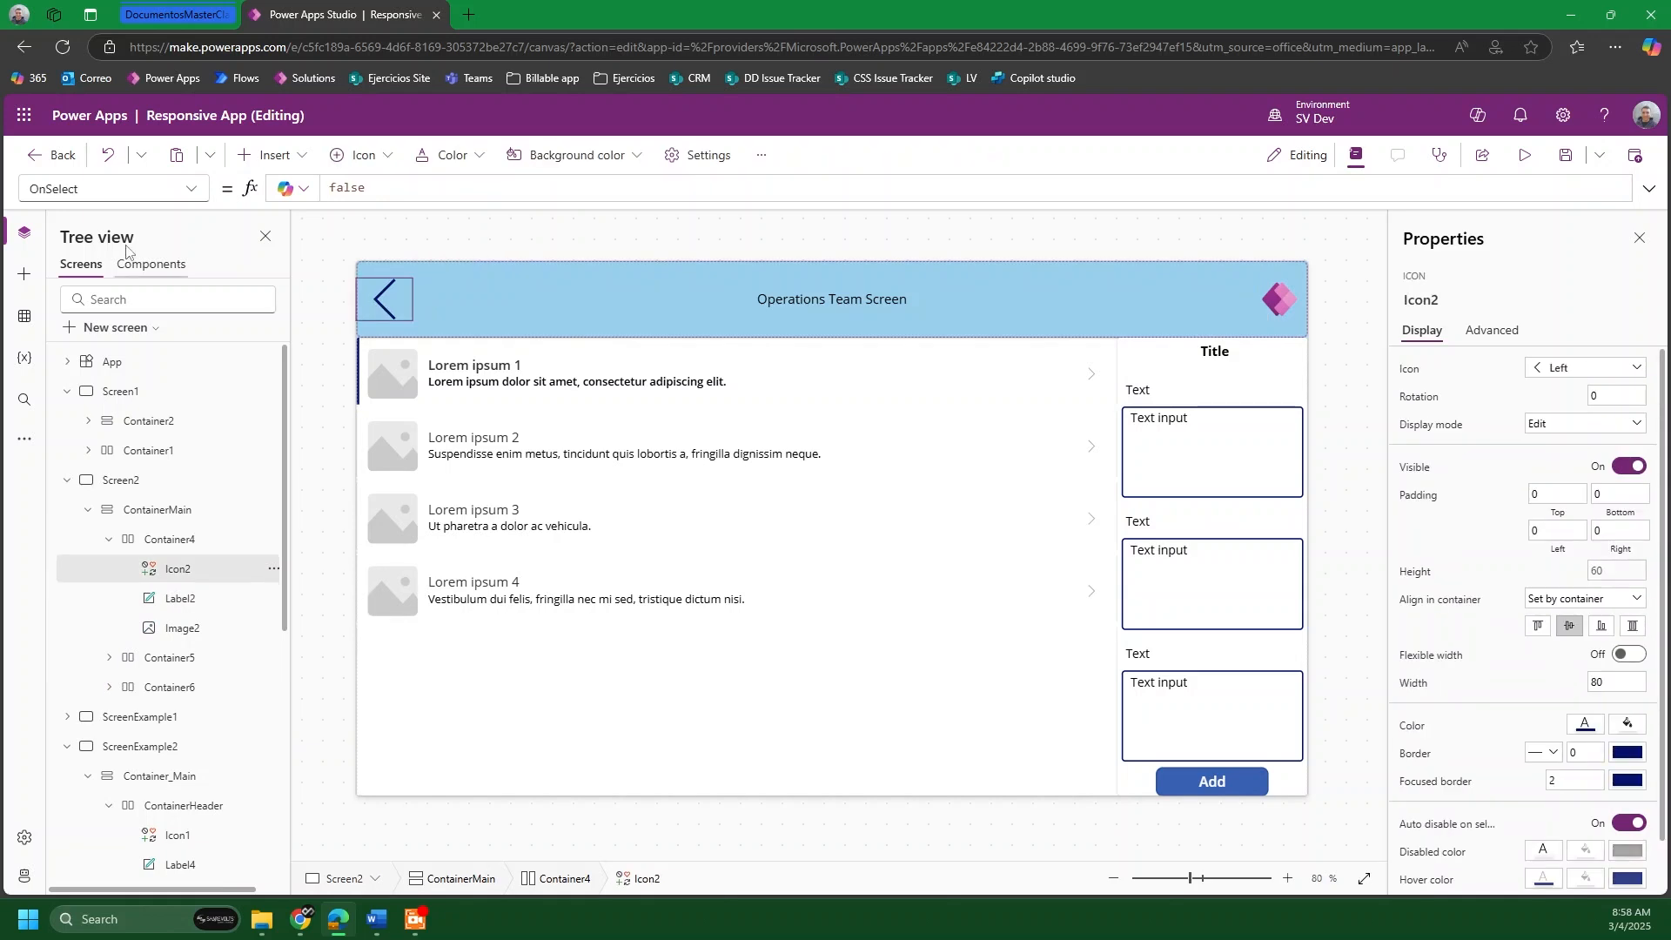
left_click(116, 189)
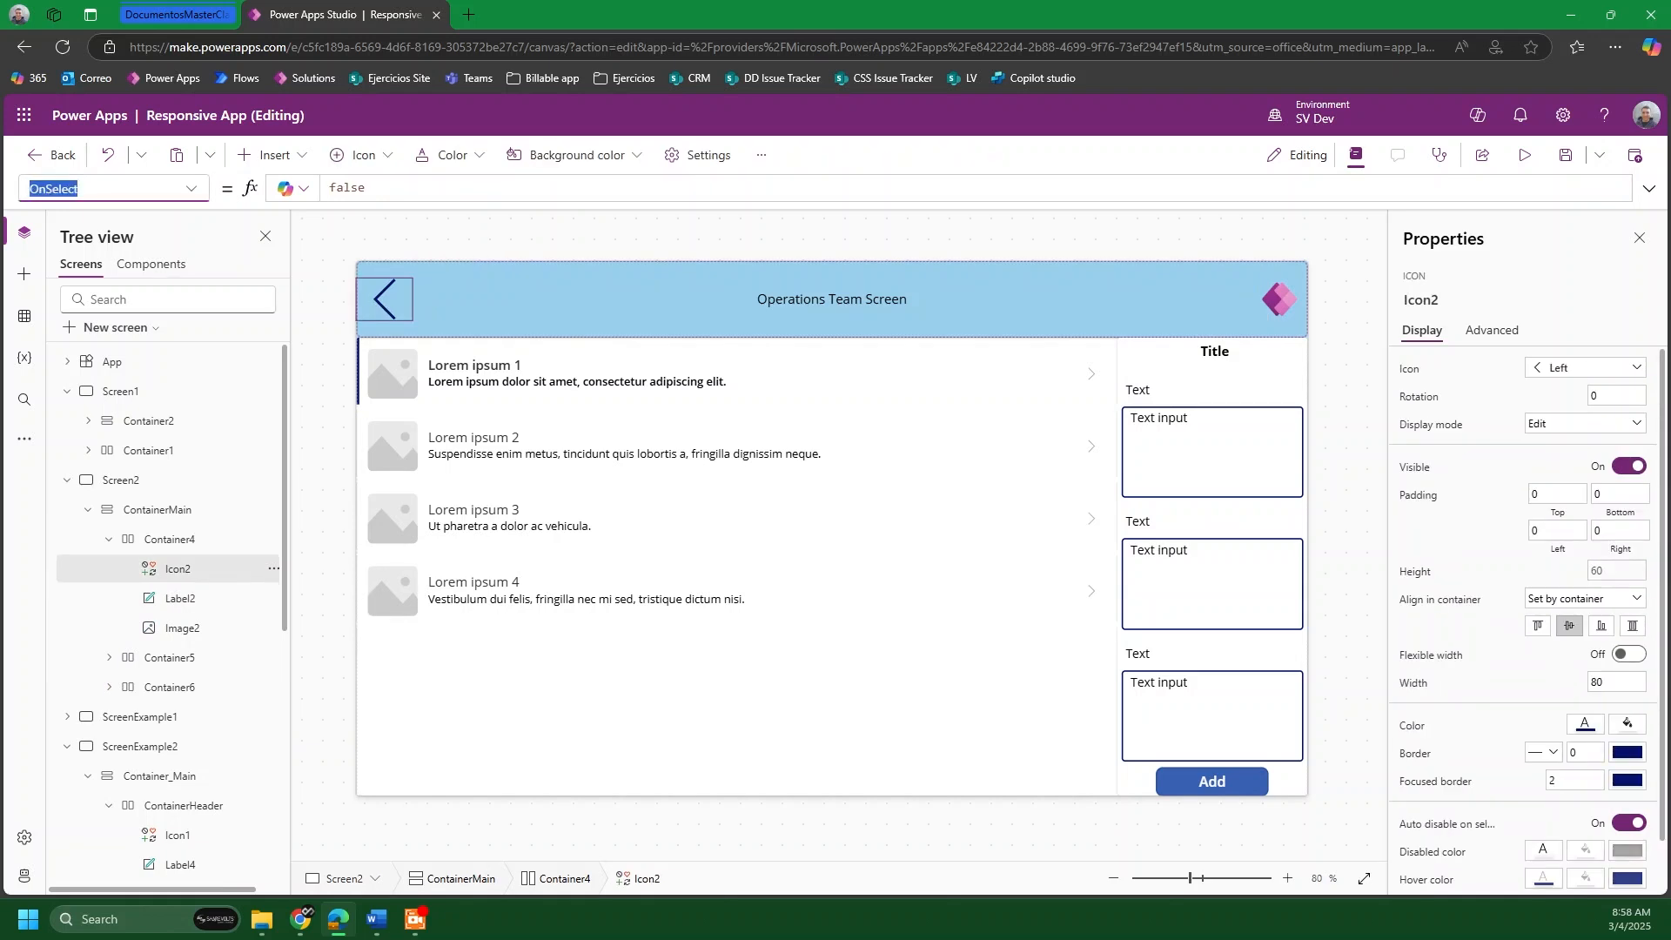
type("Width")
key("Return")
left_click(80, 185)
type("Height")
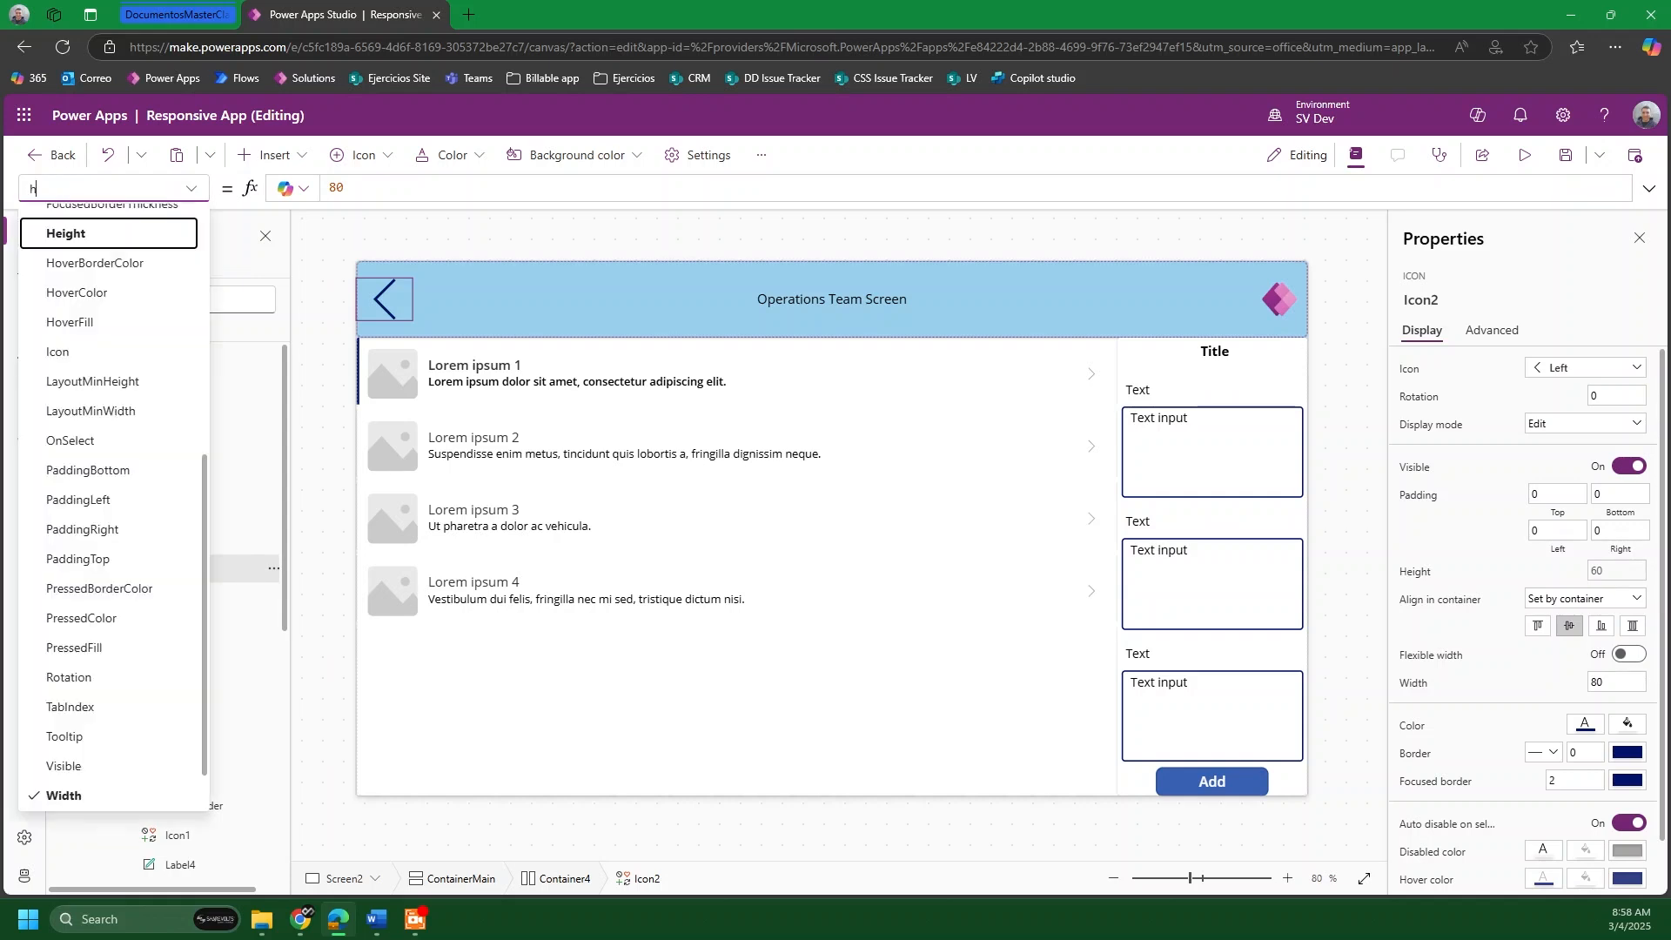
key("Return")
left_click(478, 190)
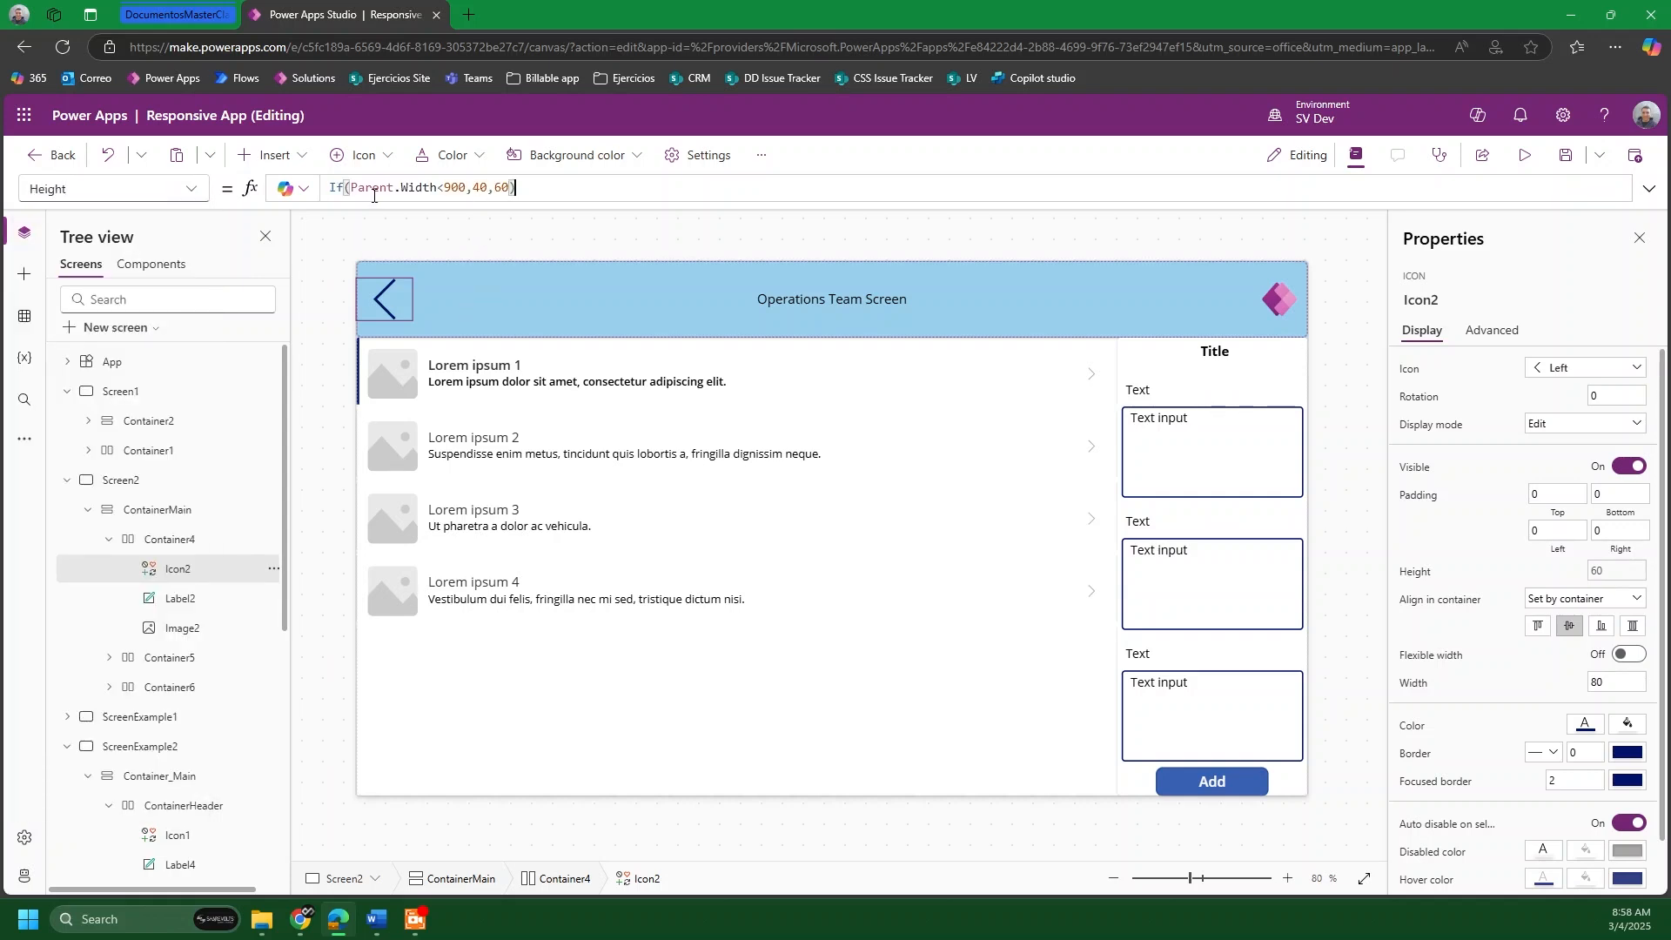
left_click_drag(353, 191, 465, 189)
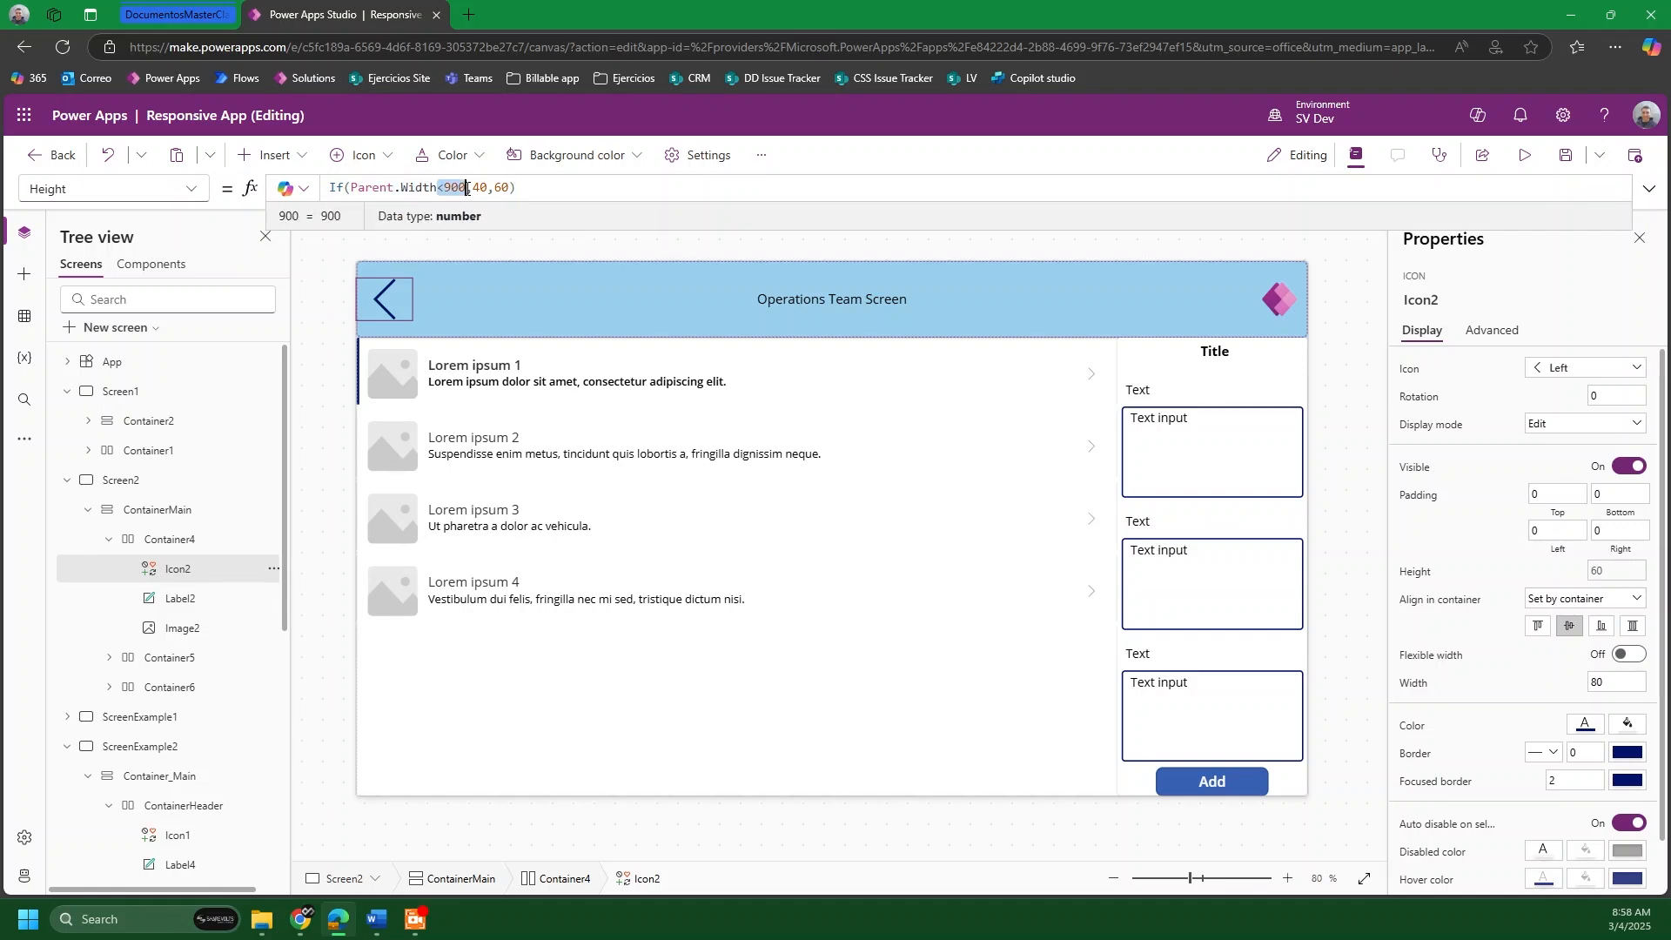
double_click(478, 189)
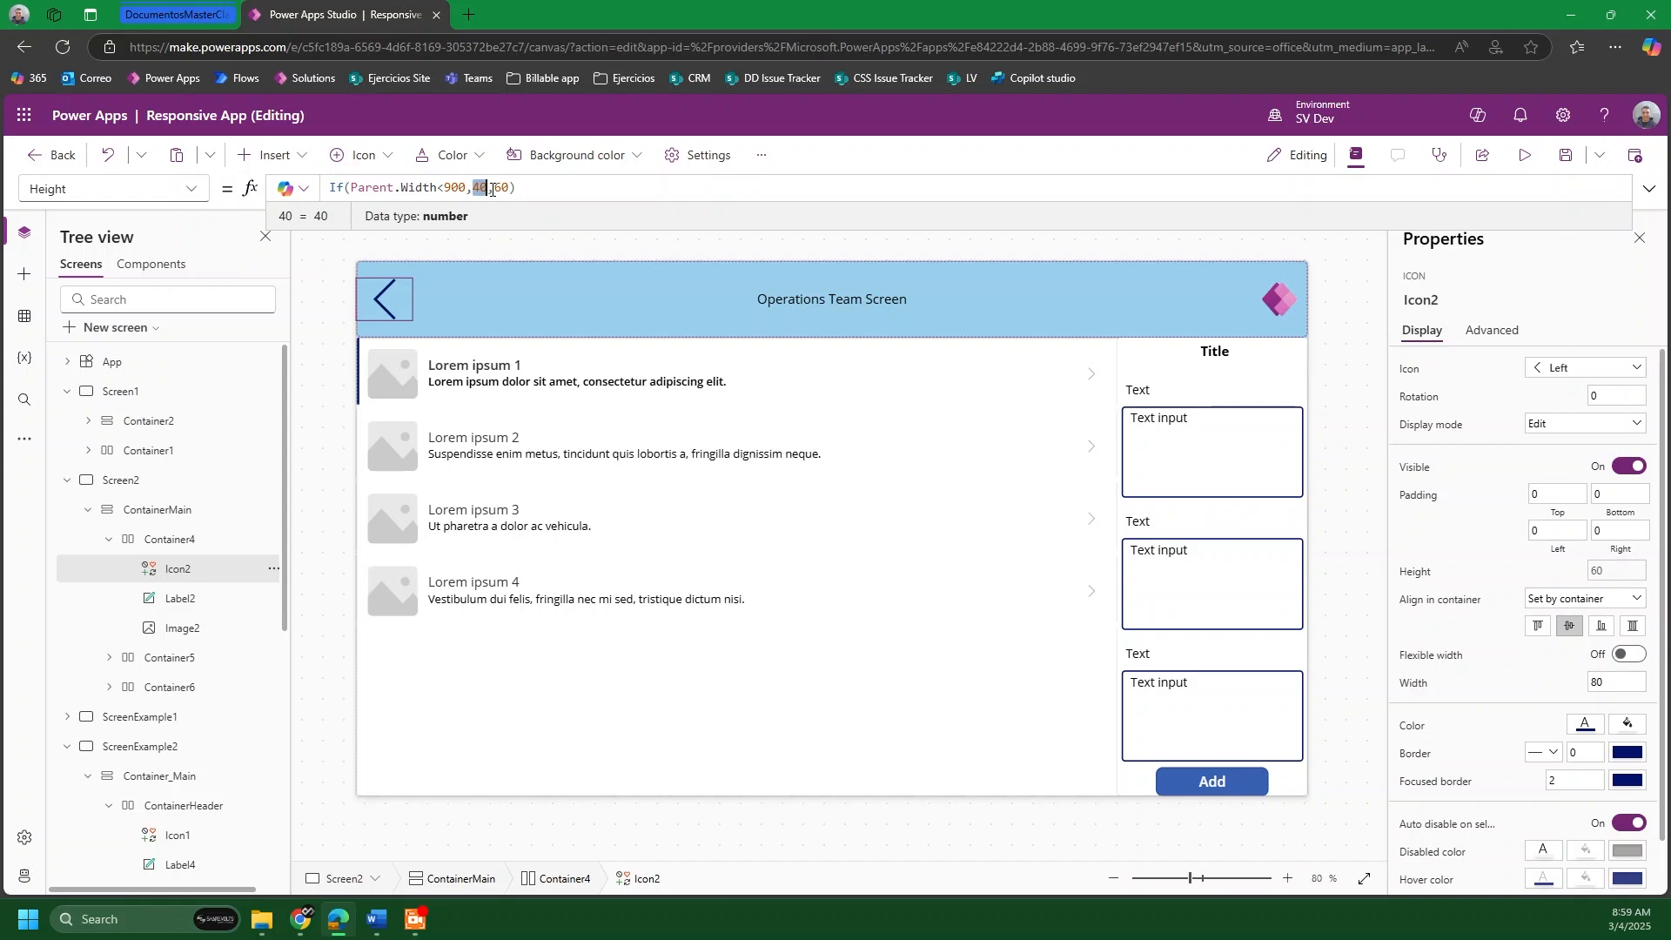
left_click_drag(494, 189, 503, 189)
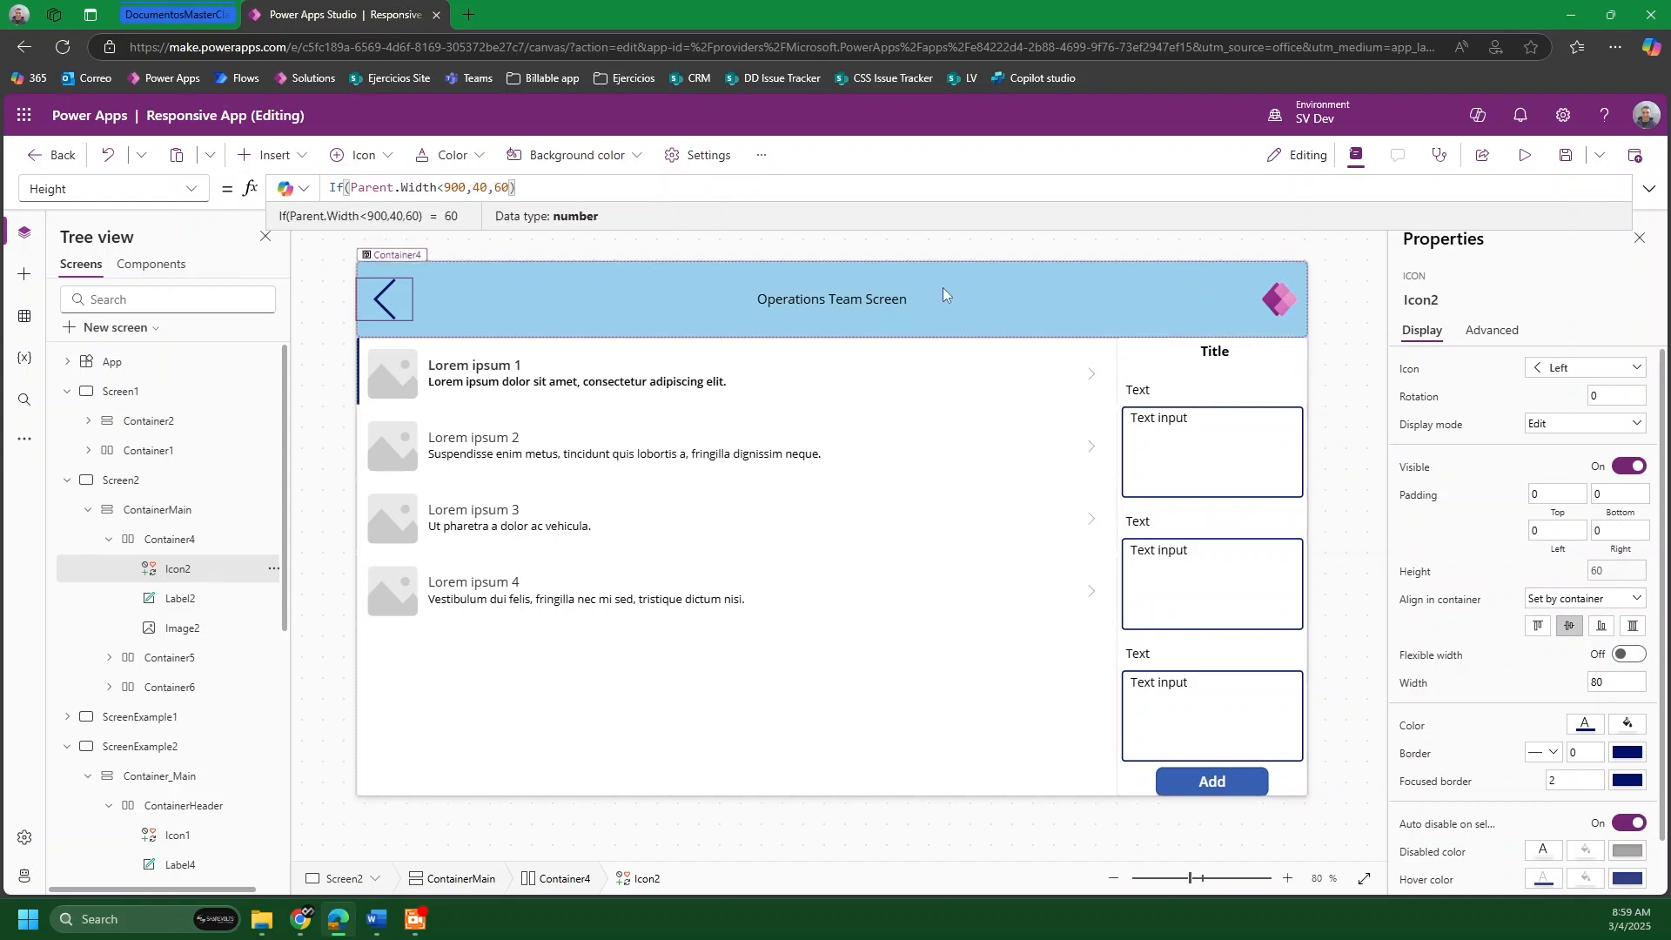
left_click(923, 306)
left_click(945, 254)
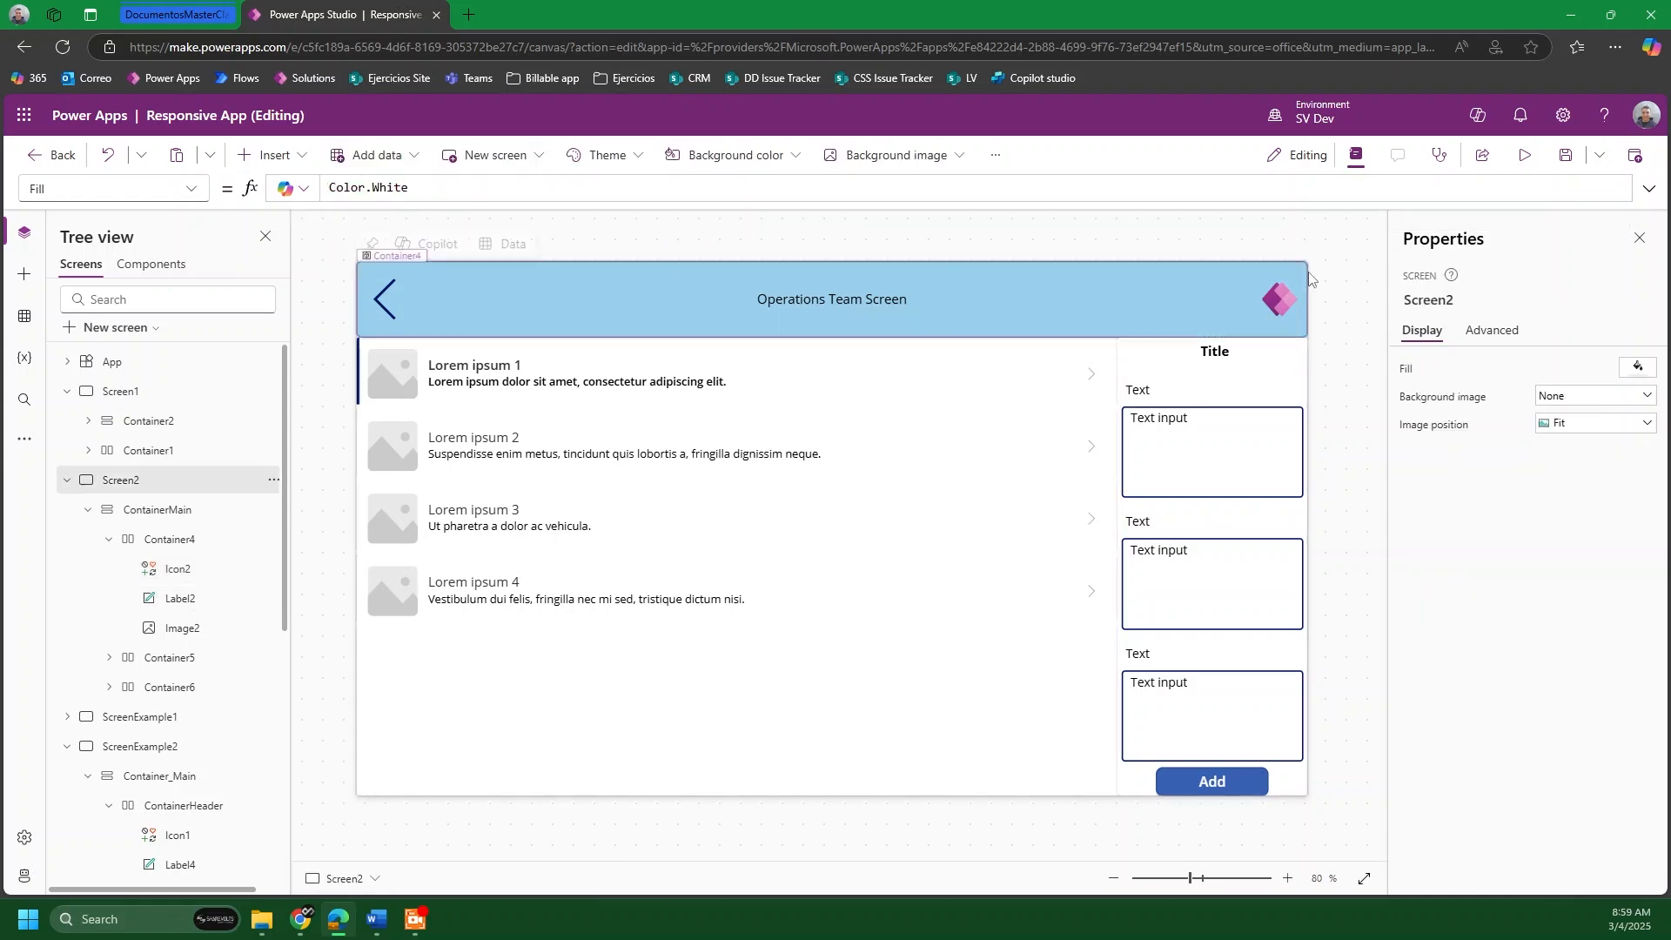
left_click(1279, 299)
left_click(1332, 354)
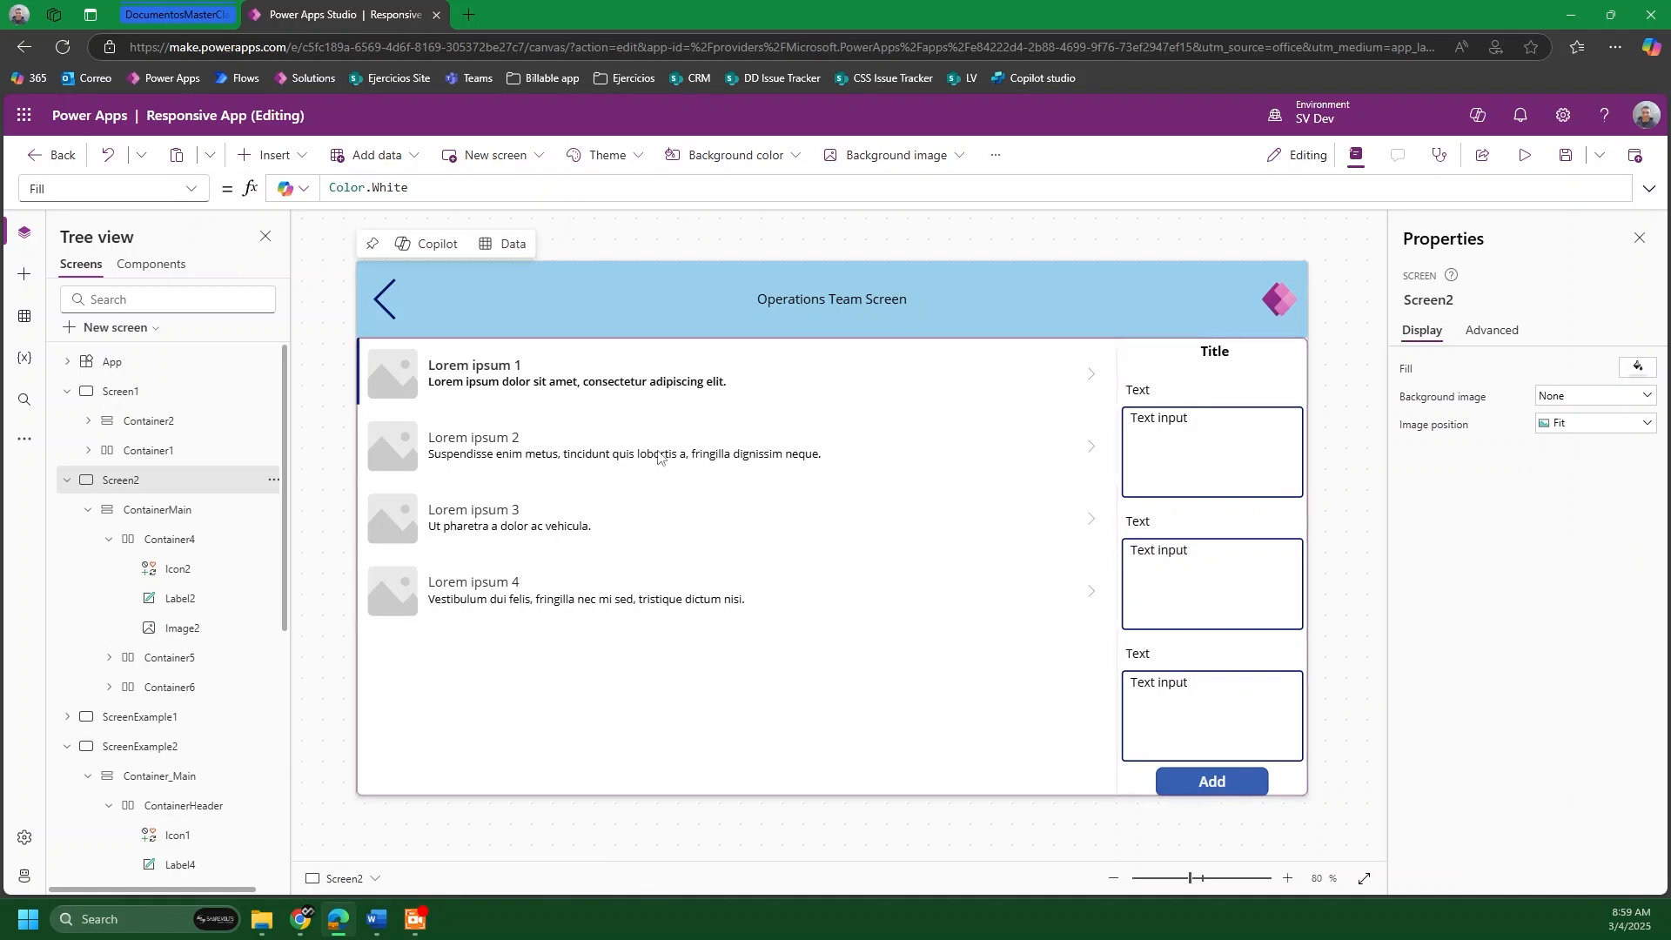
Step: Preview Screen2 at window size to check the layout with its footer, and return to editing
left_click(1524, 158)
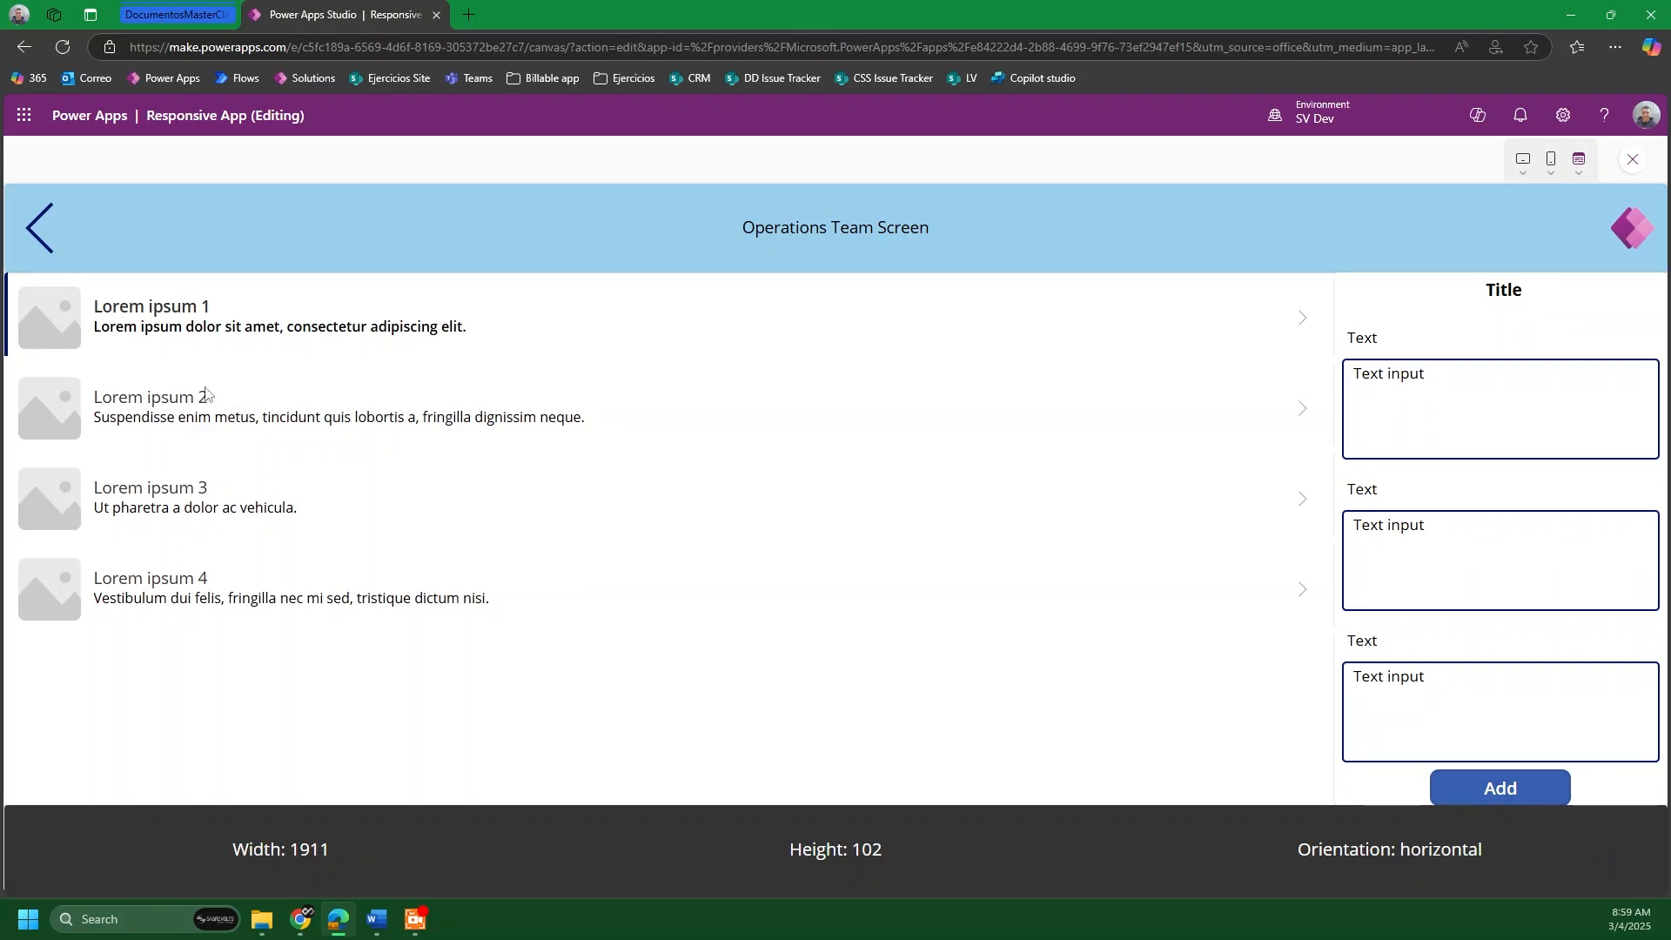
left_click(1555, 178)
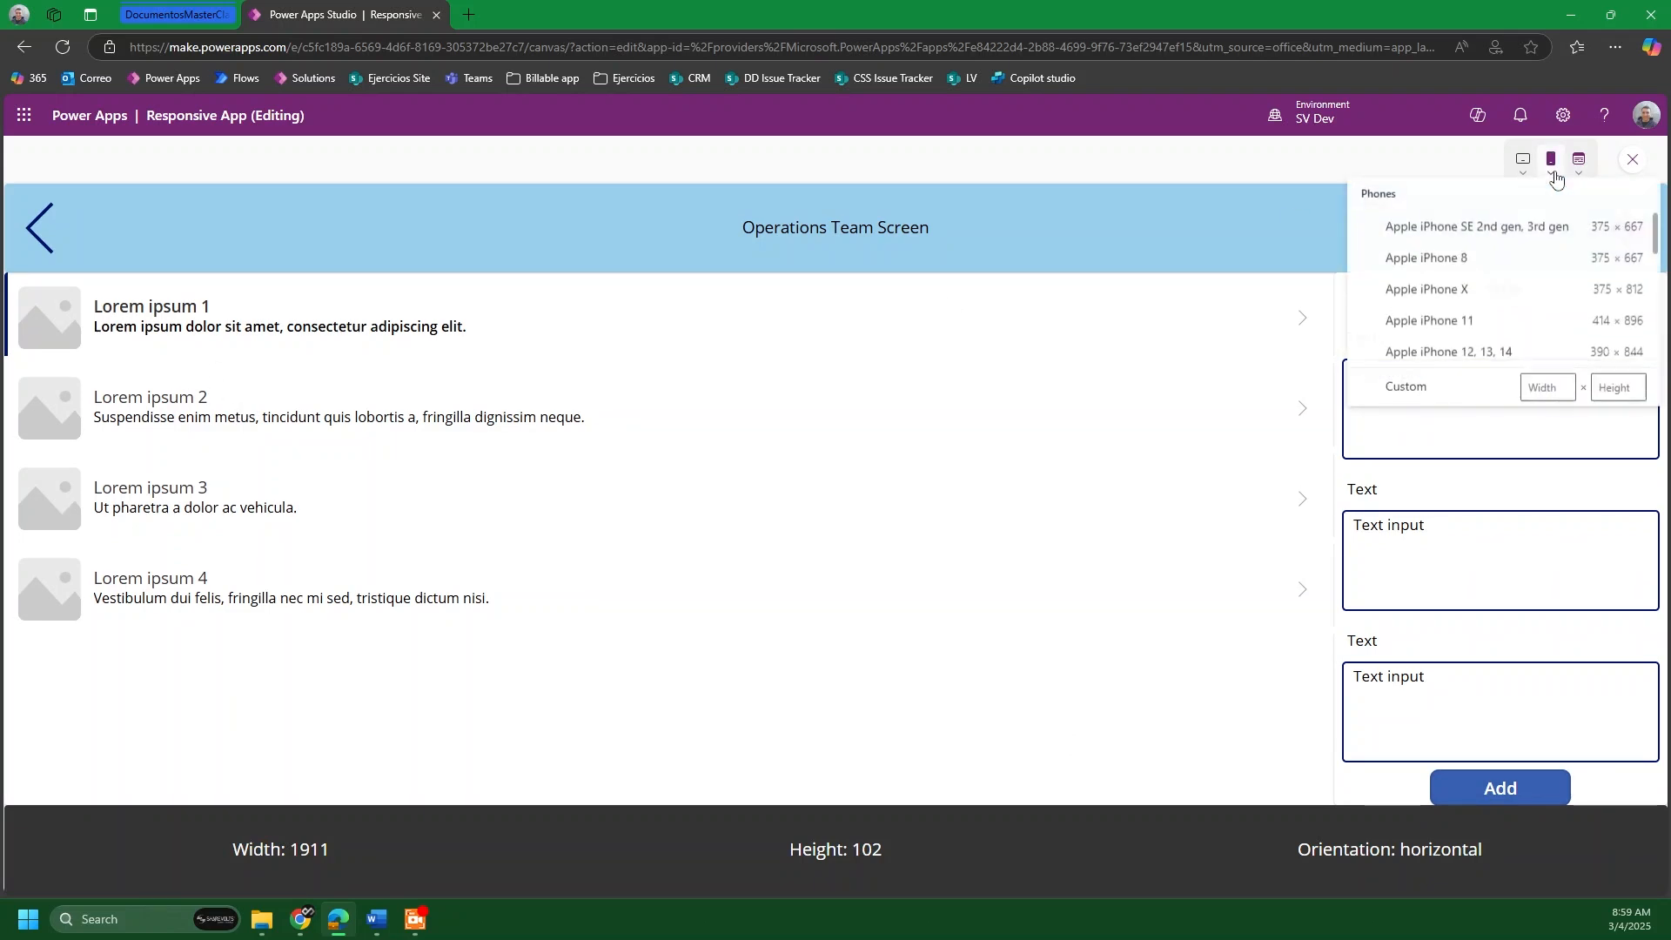
left_click(1220, 250)
left_click(1634, 161)
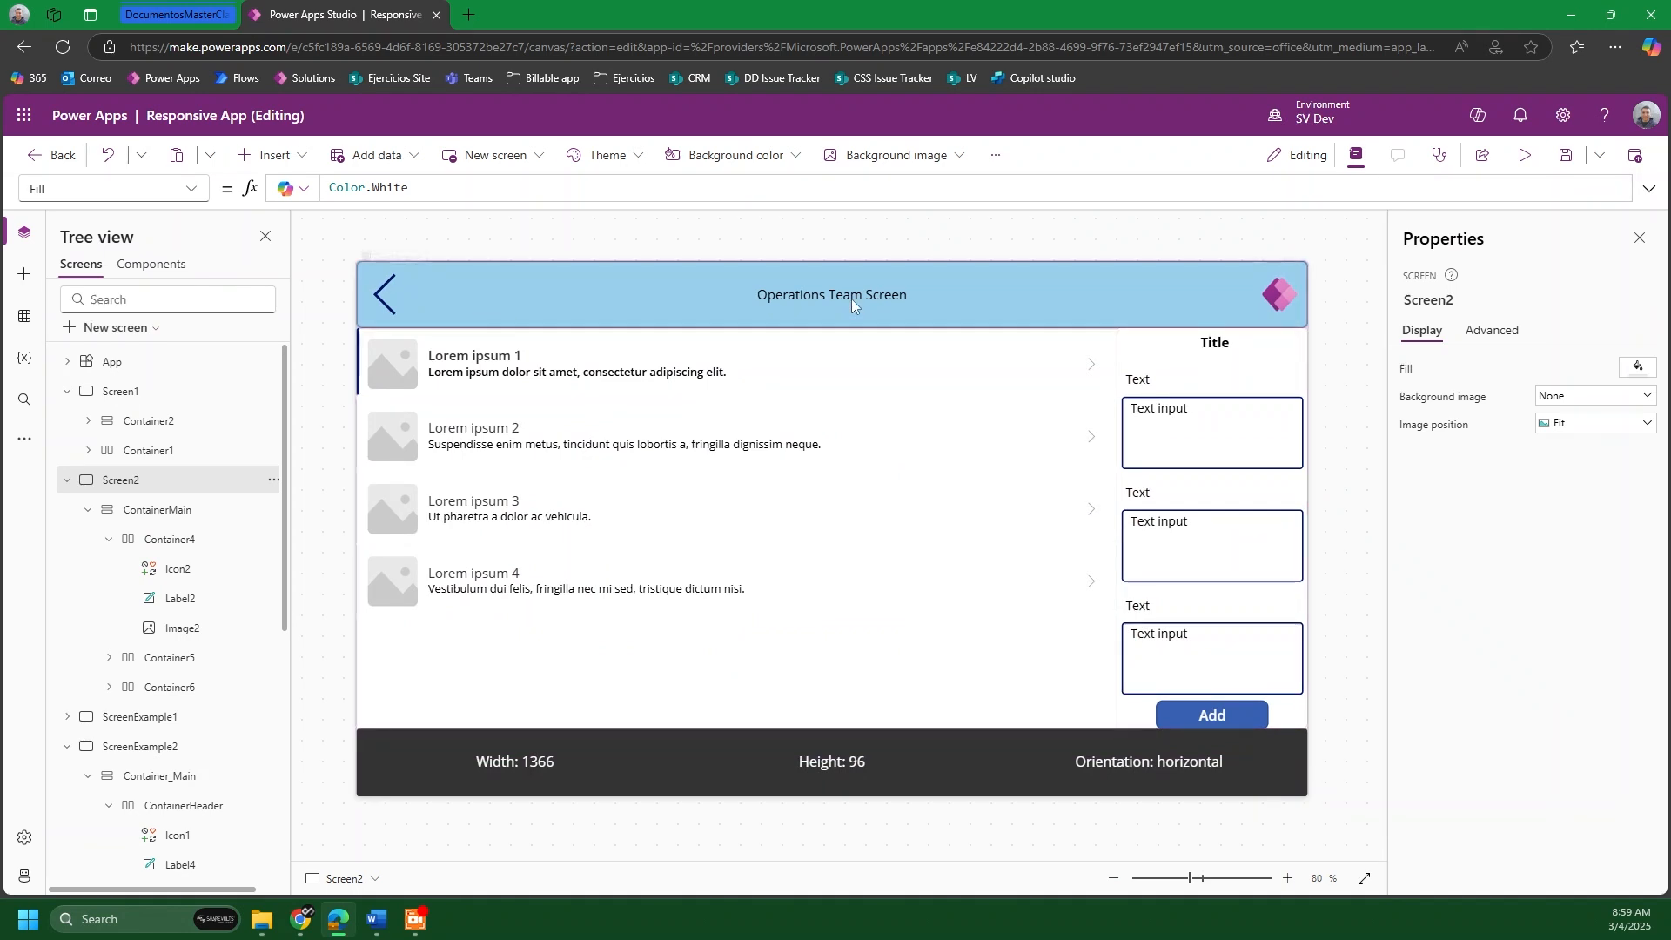
Step: Test the gallery's item selection while editing by choosing Lorem ipsum 2, Lorem ipsum 3 and Lorem ipsum 1
right_click(853, 247)
left_click(778, 245)
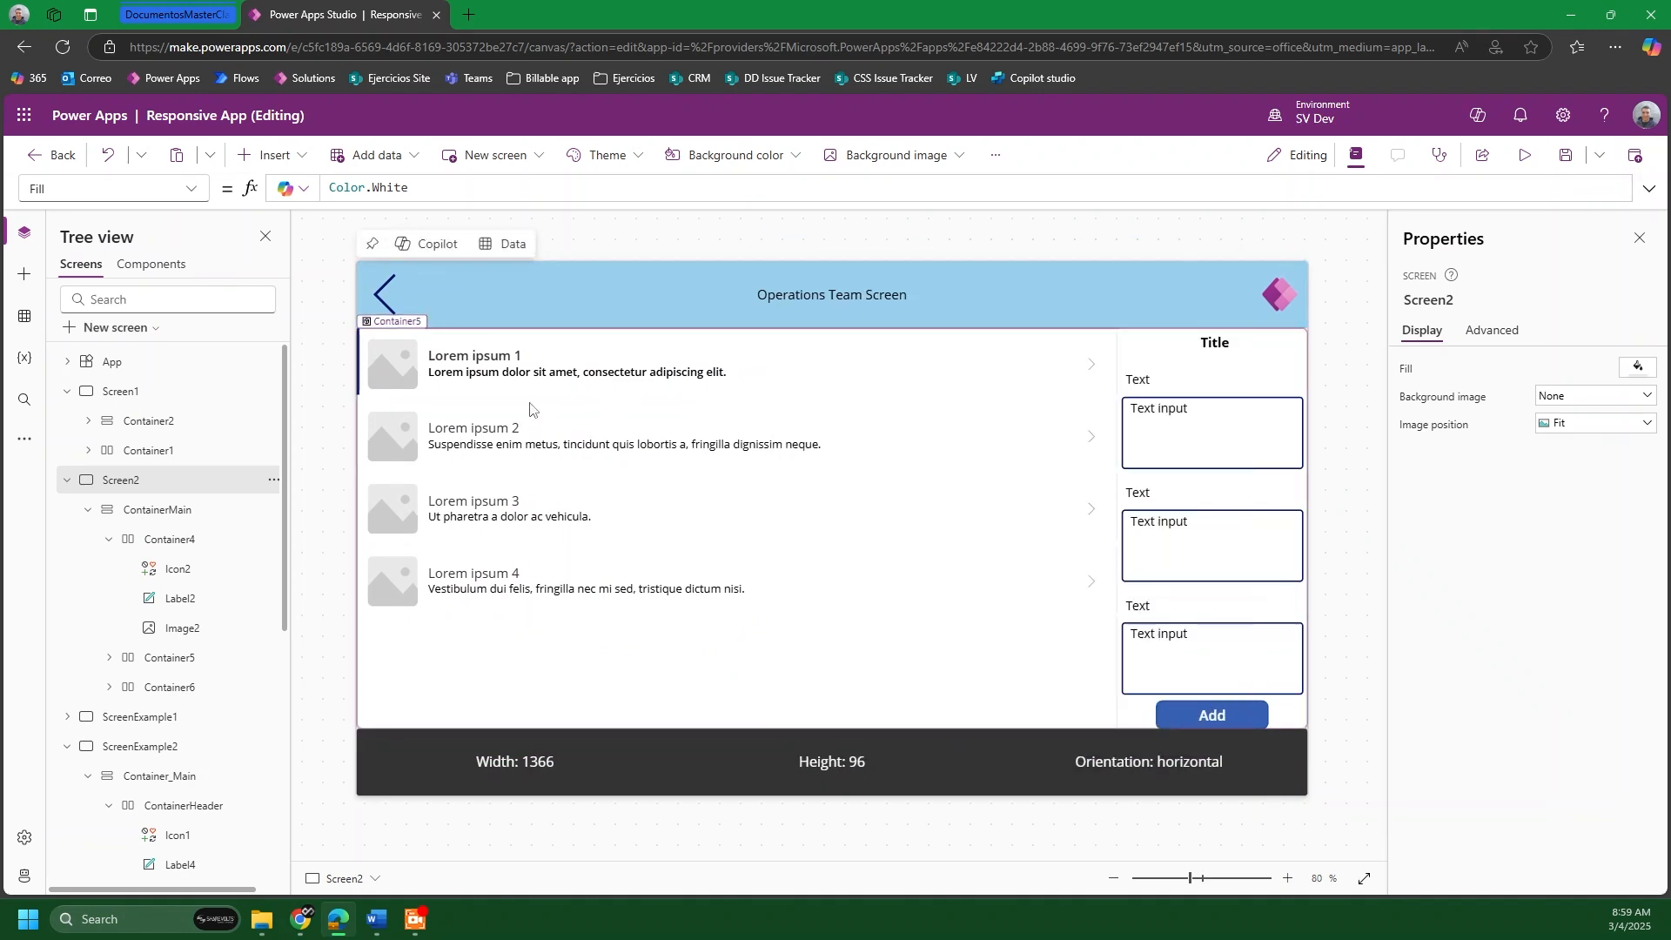
left_click(492, 426, "alt")
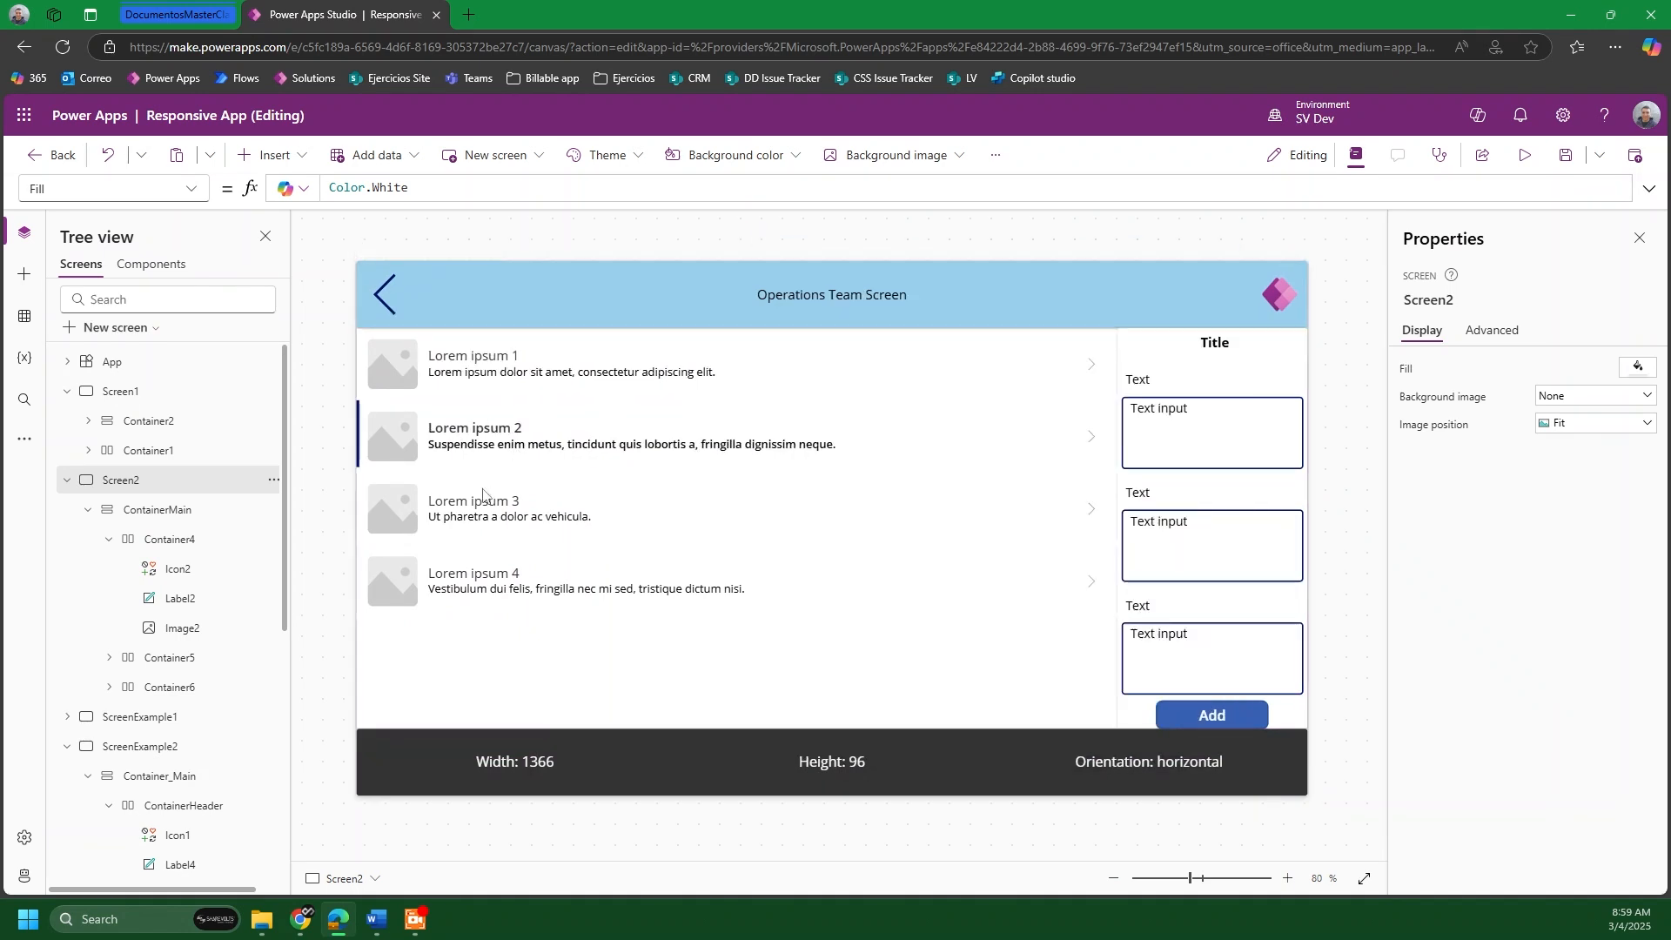
left_click(485, 497, "alt")
left_click(492, 361, "alt")
Step: Preview Screen2 at the Apple iPhone 8 size to check the header, gallery and footer in portrait
left_click(1525, 156)
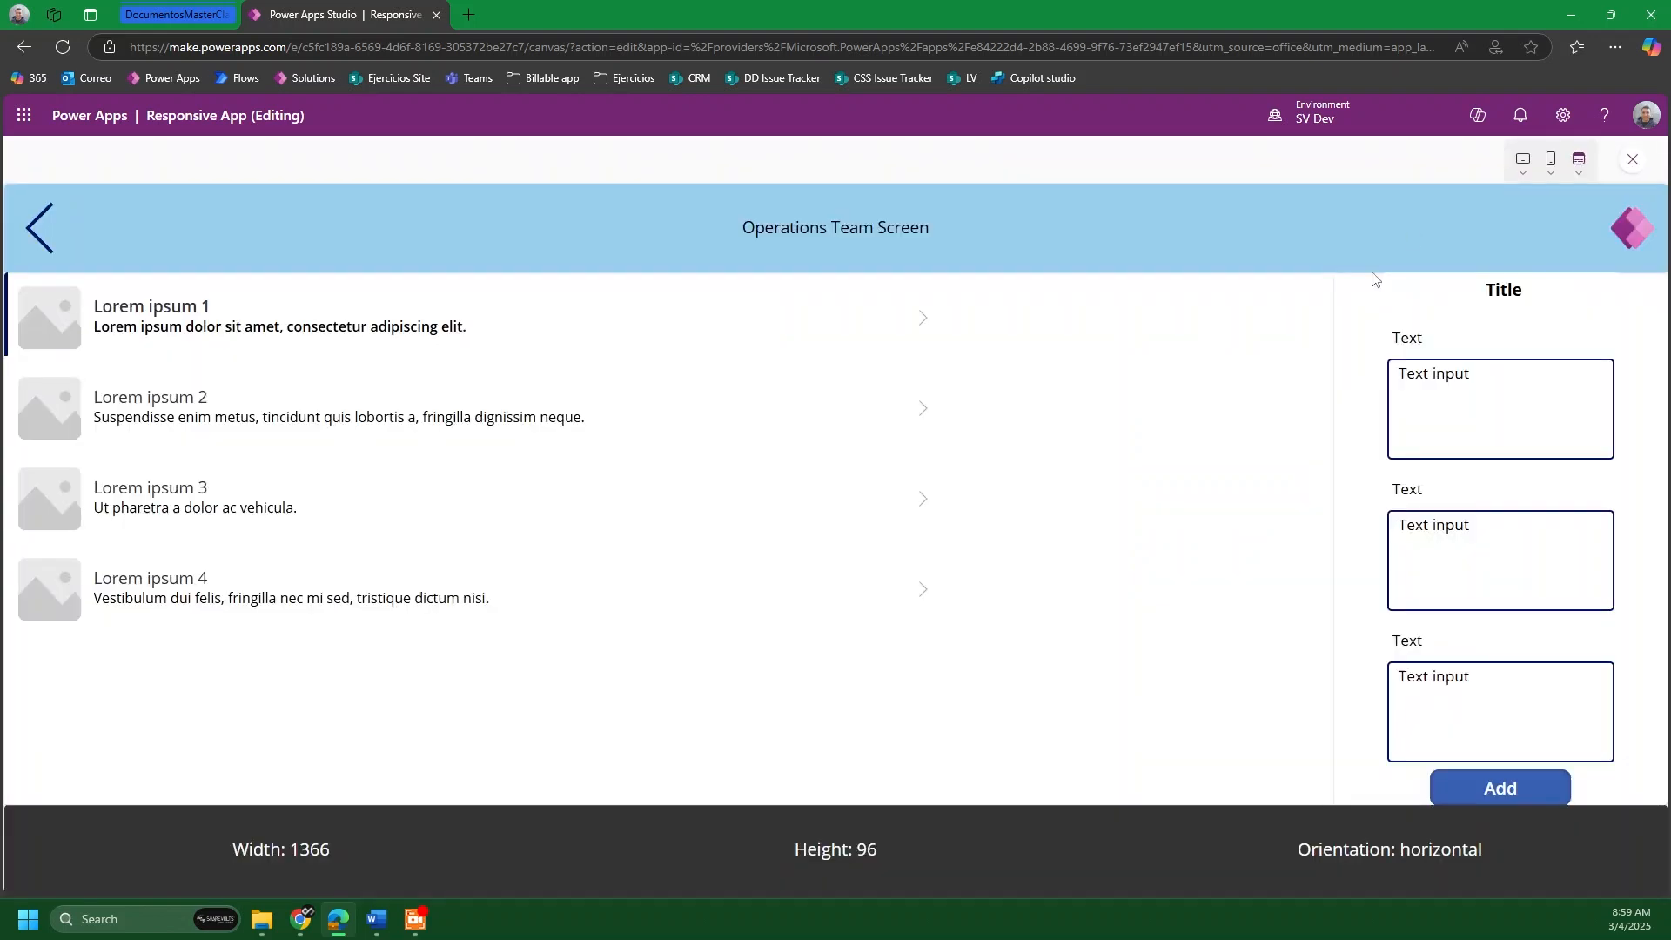
left_click(1552, 179)
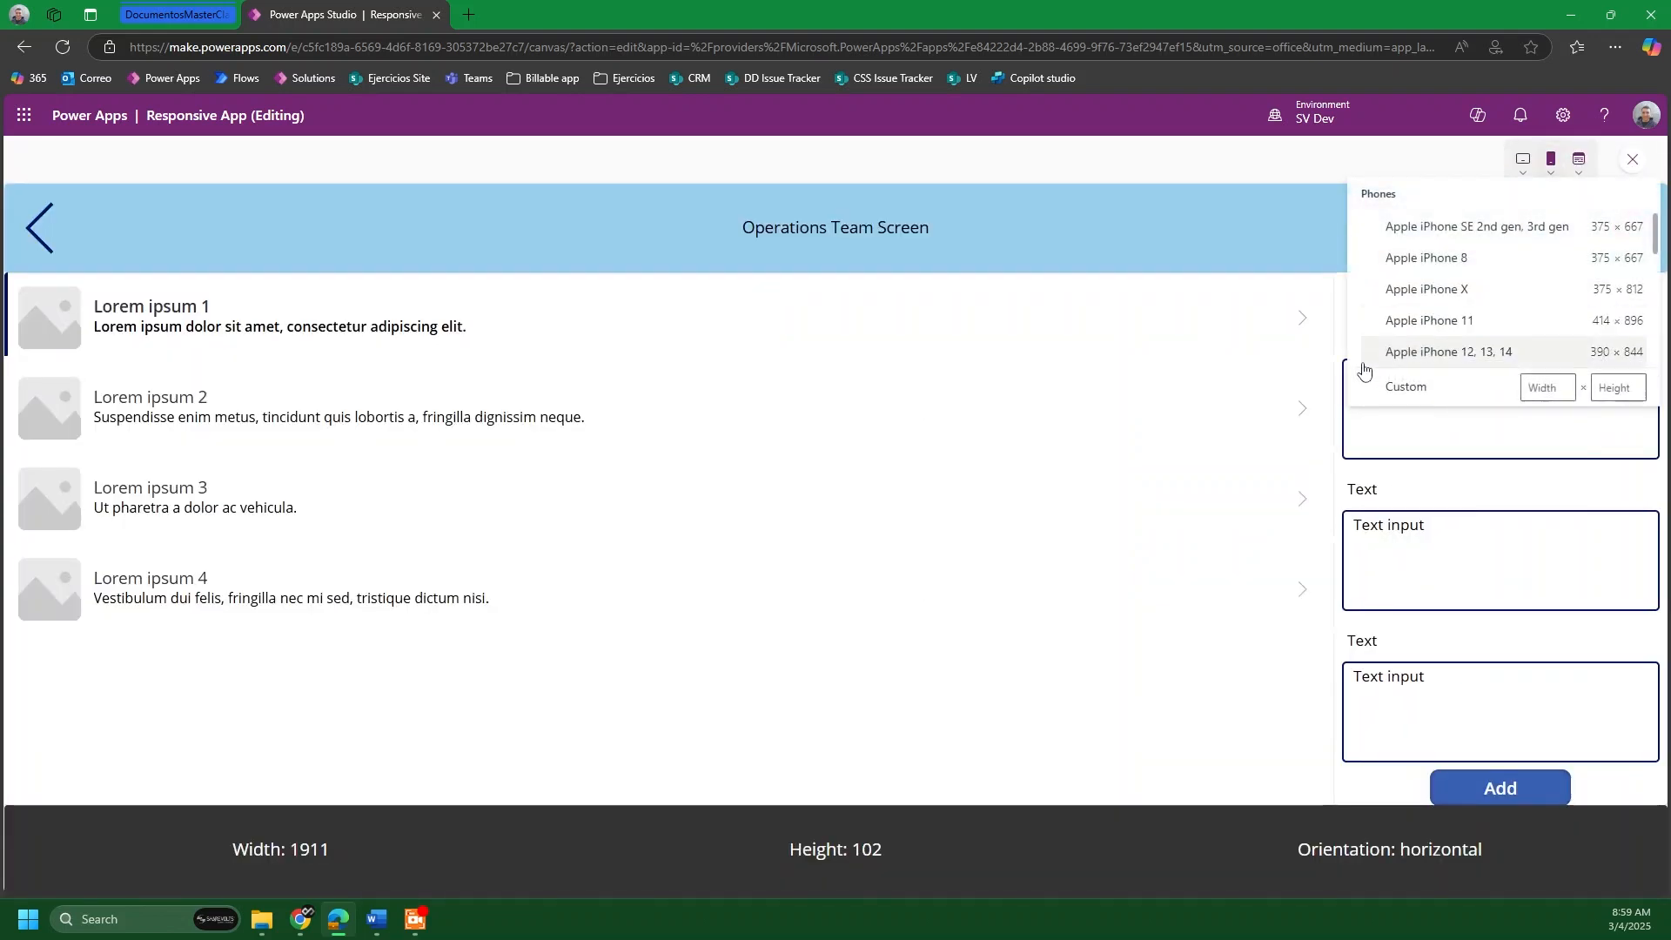
left_click(1432, 263)
left_click(639, 462)
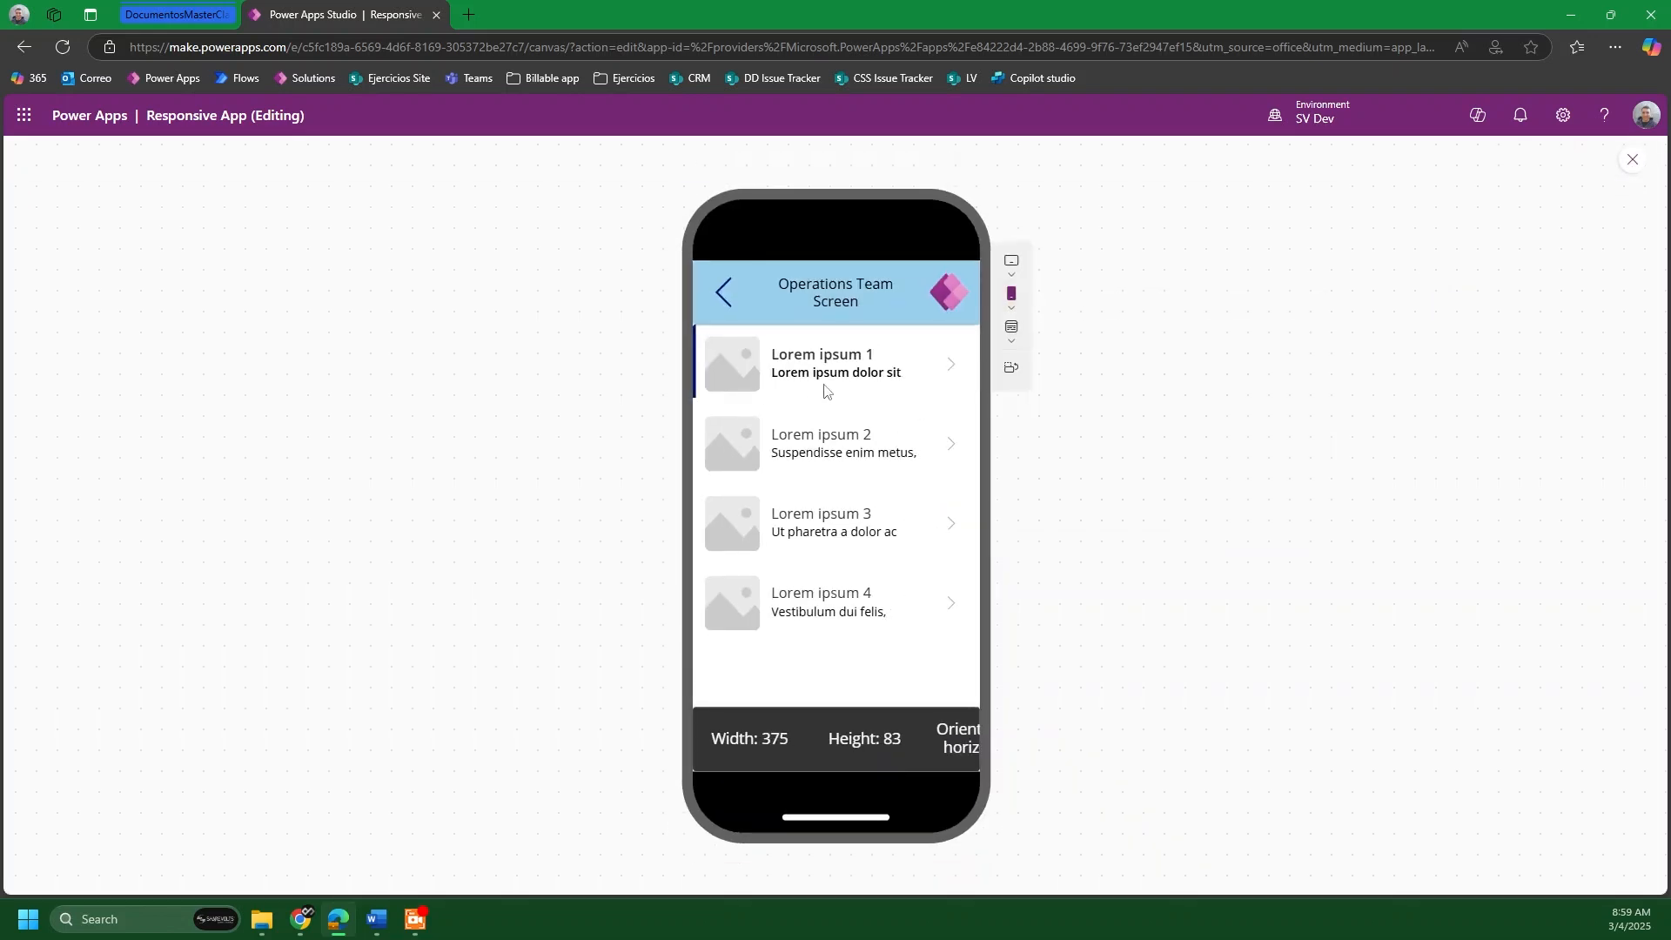
left_click(1008, 336)
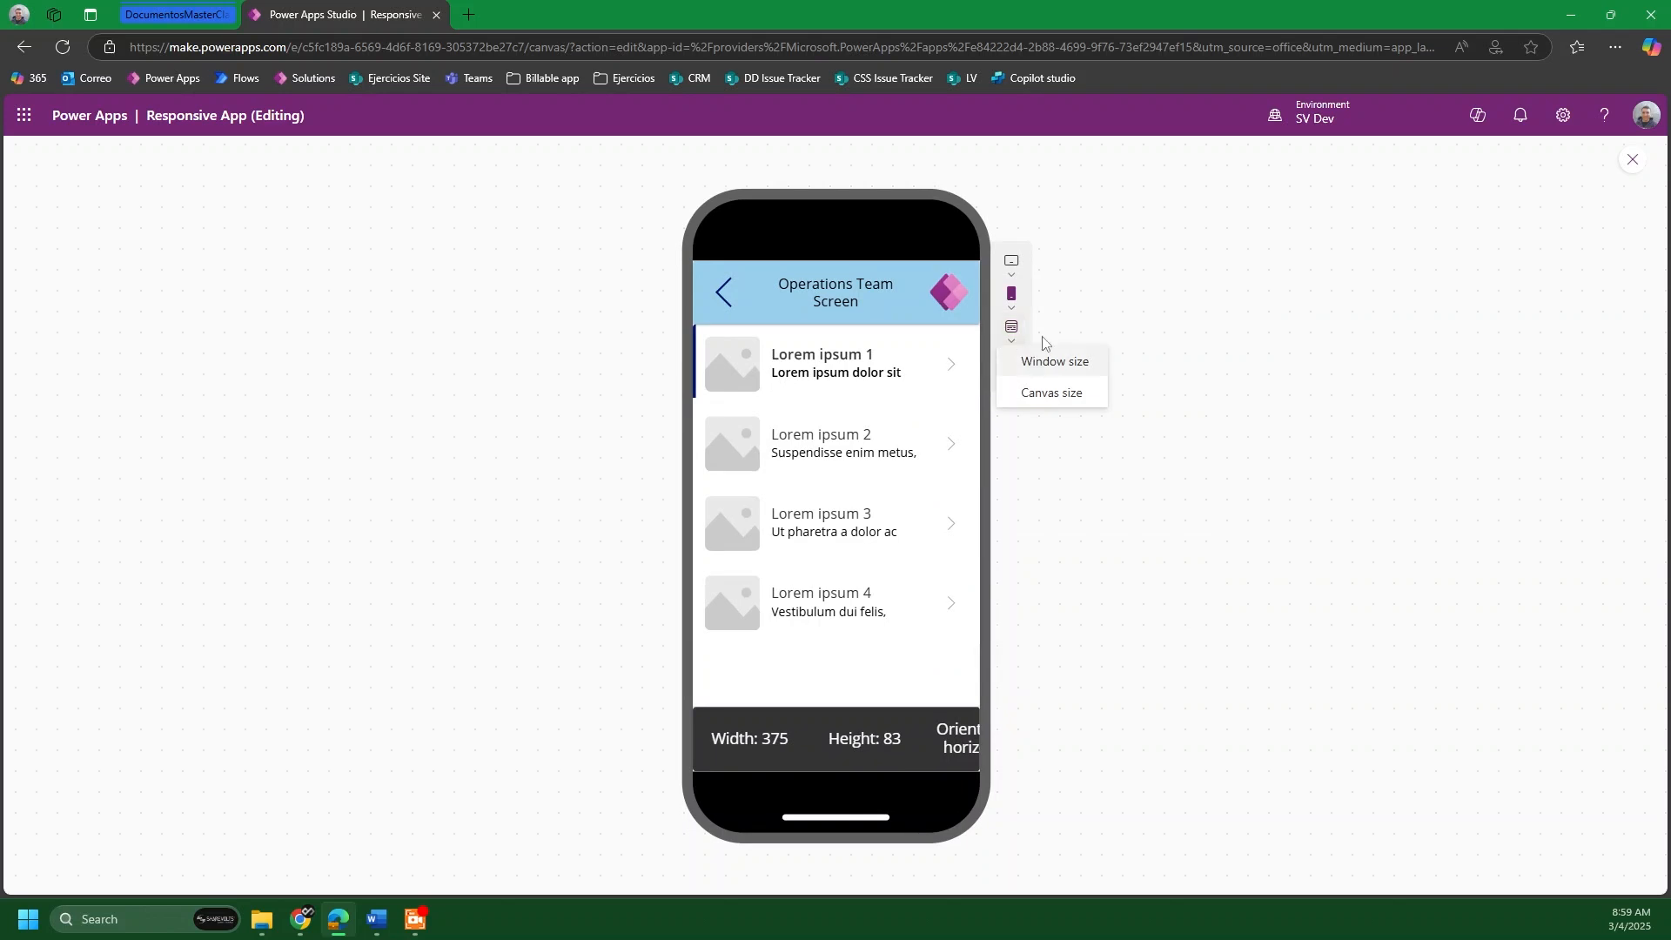
left_click(1054, 280)
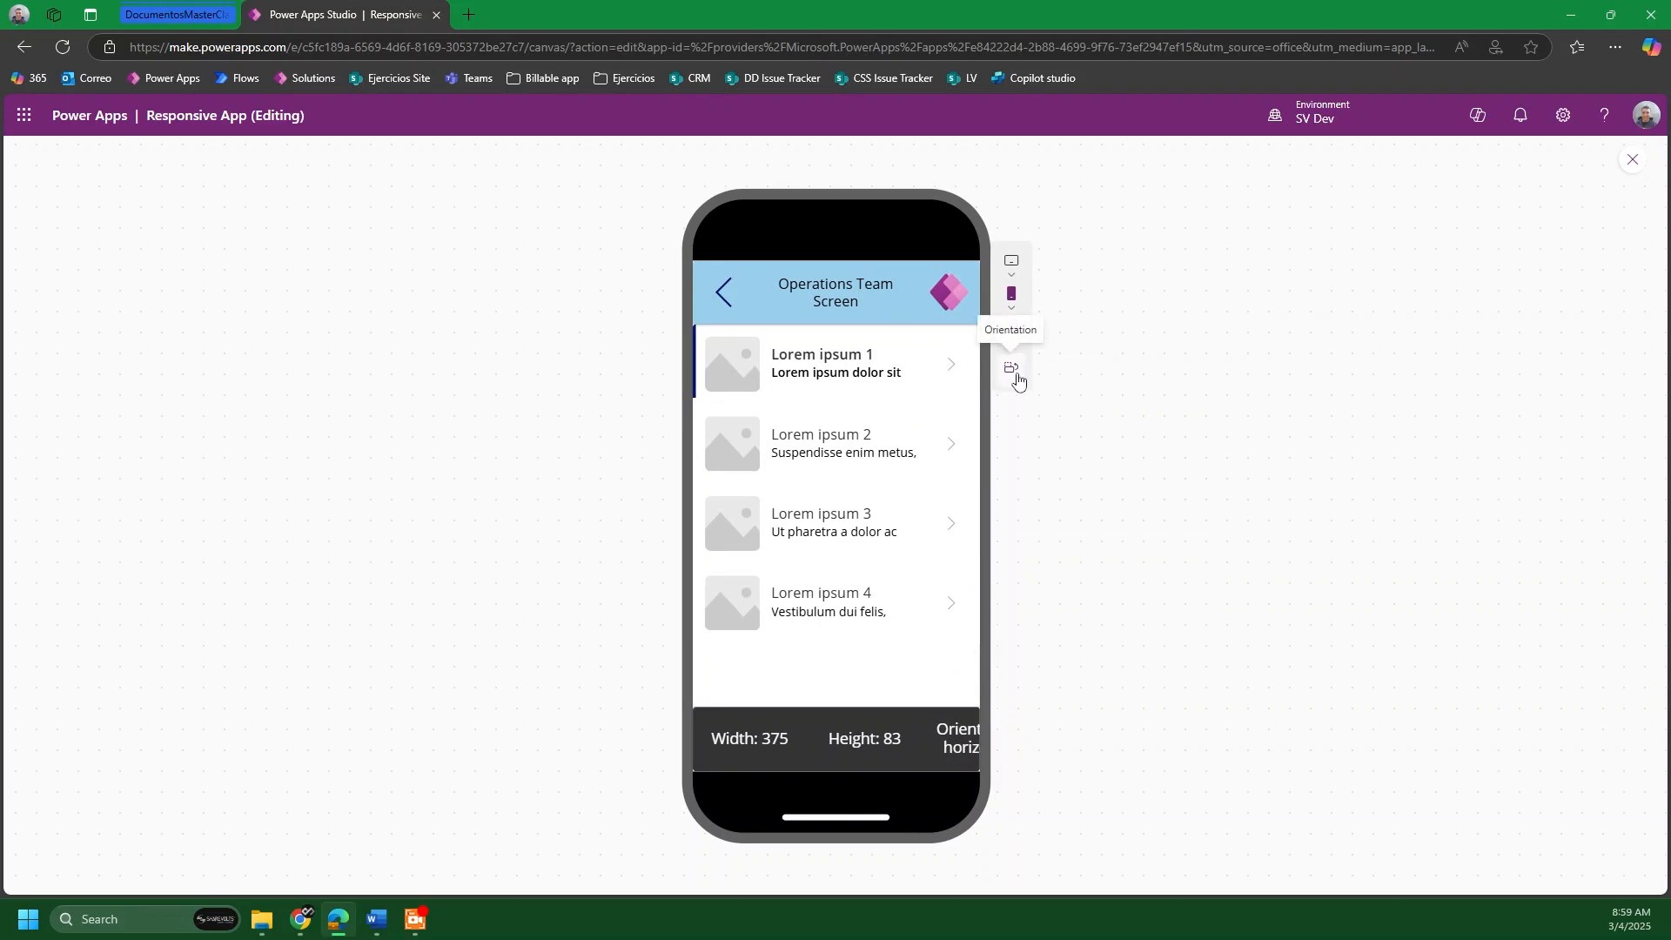
Step: Check the phone preview in landscape, scroll its content, restore portrait orientation and return to editing
left_click(1014, 370)
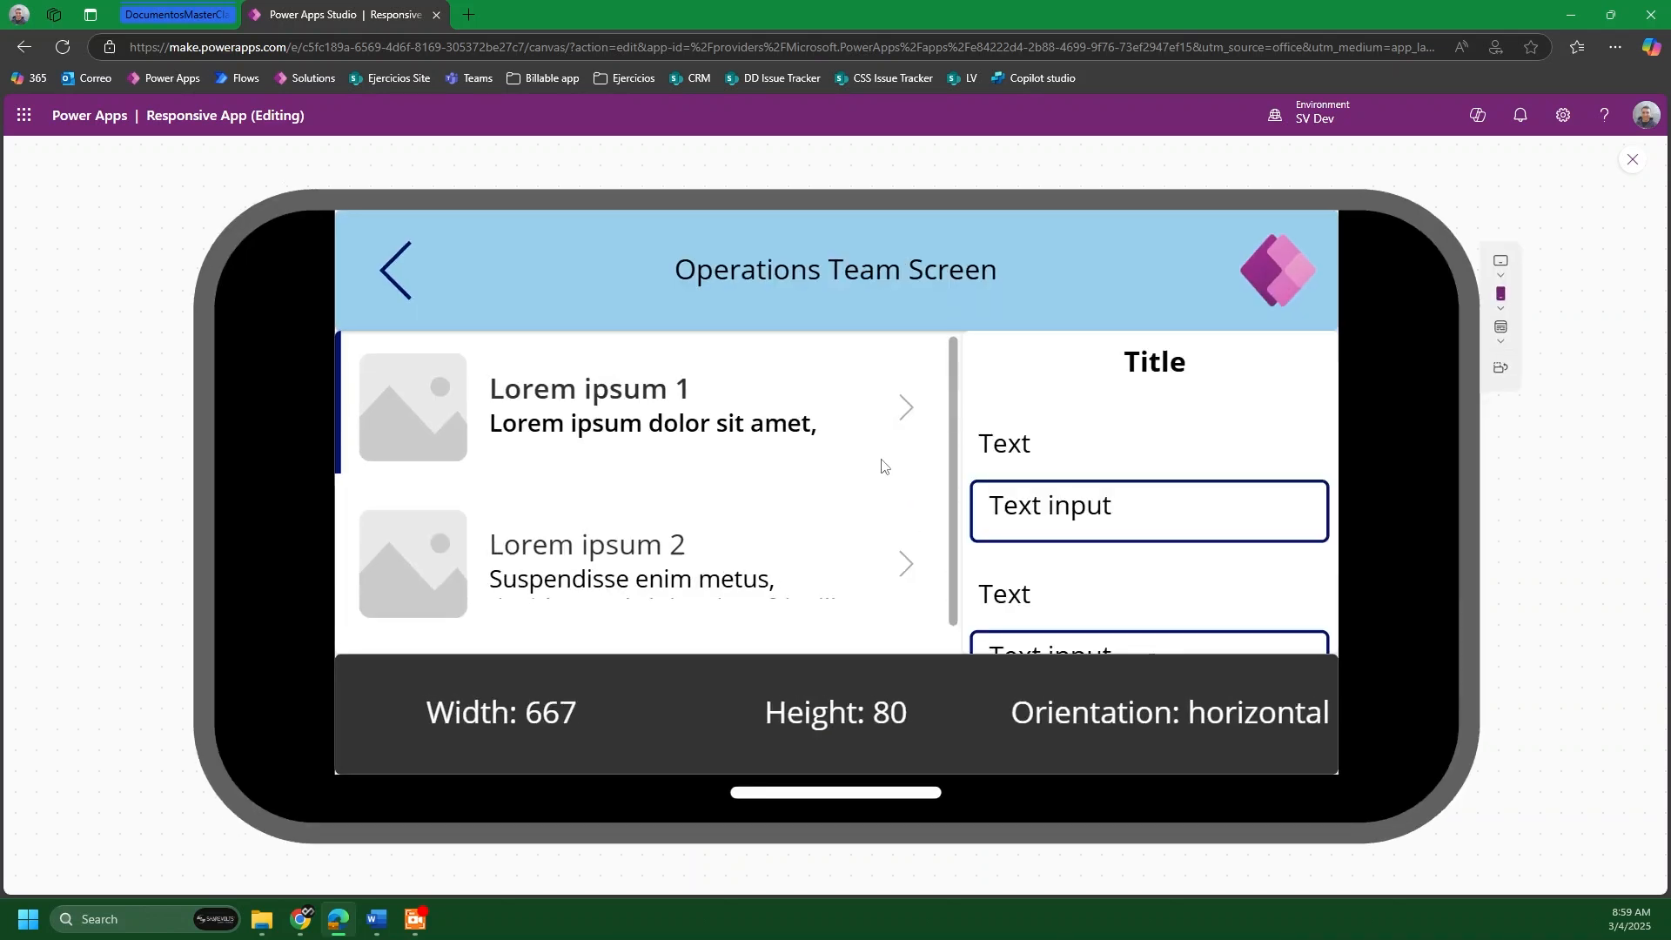
scroll(870, 470, "down", 2)
scroll(852, 477, "up", 2)
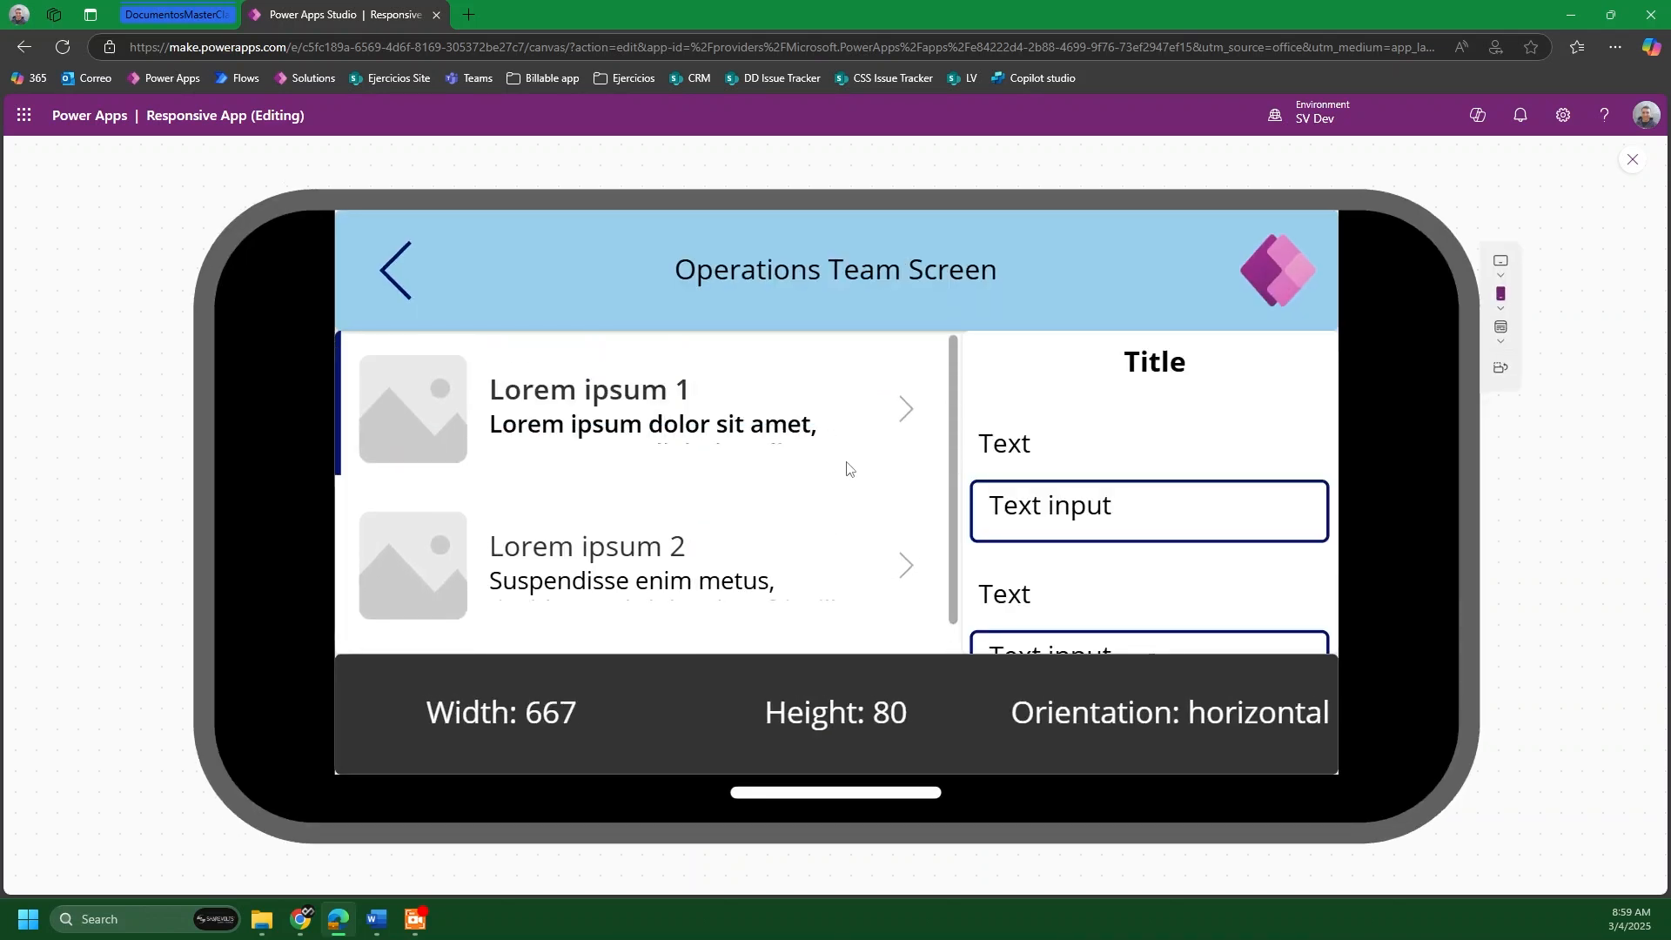
left_click(1499, 369)
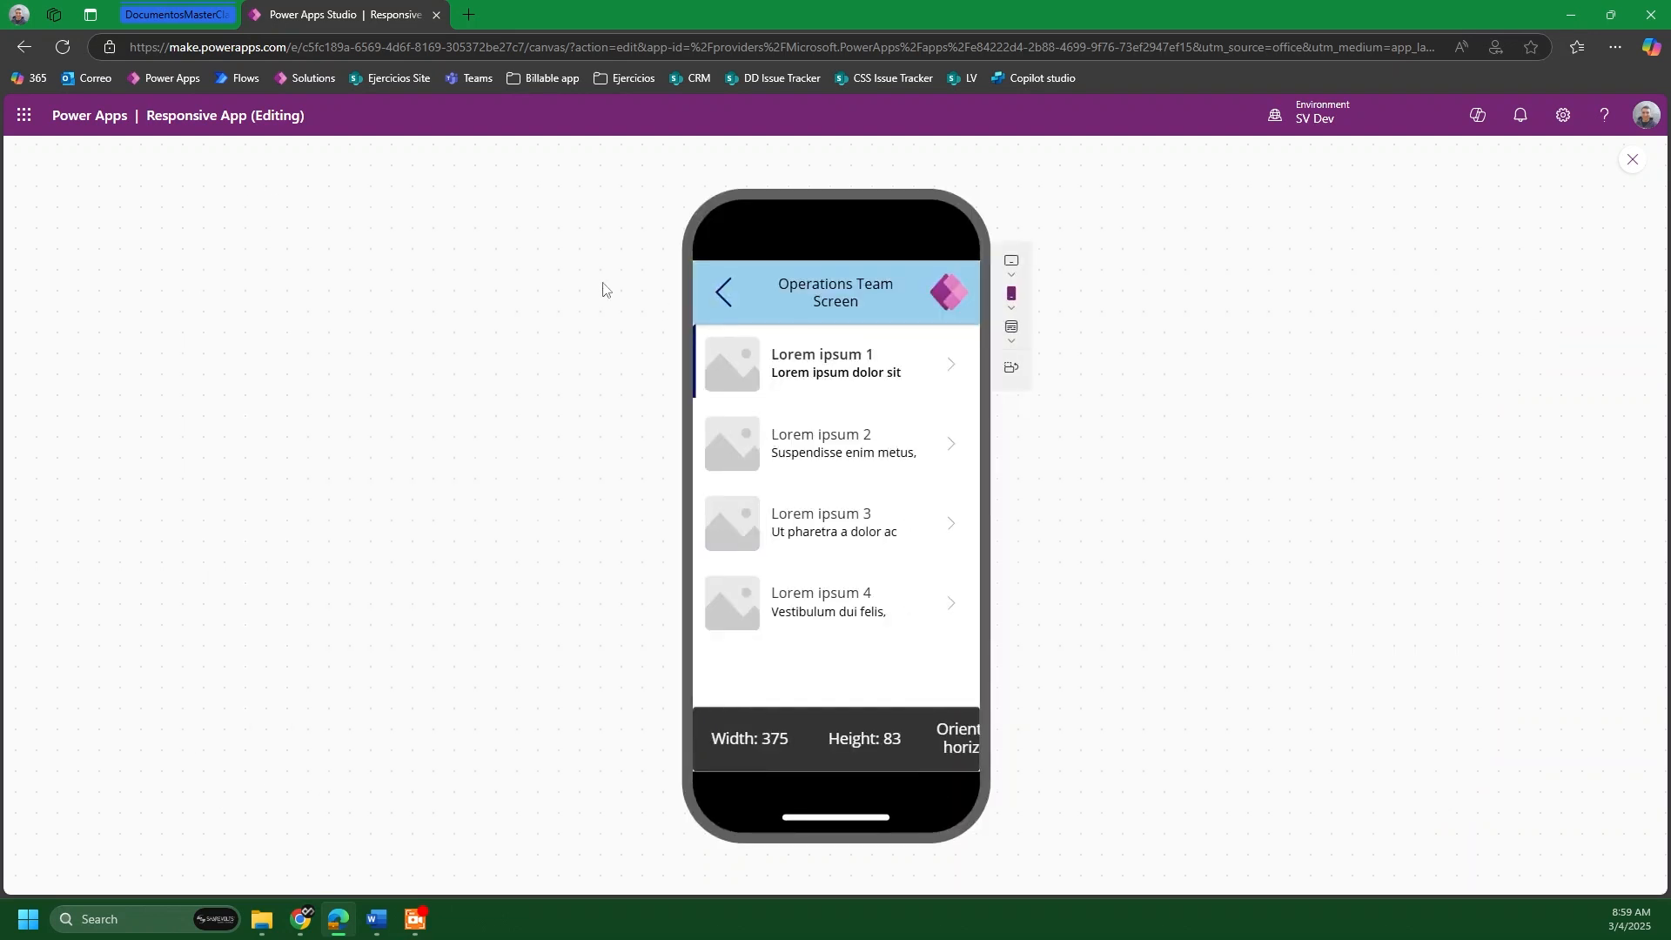
left_click(1634, 170)
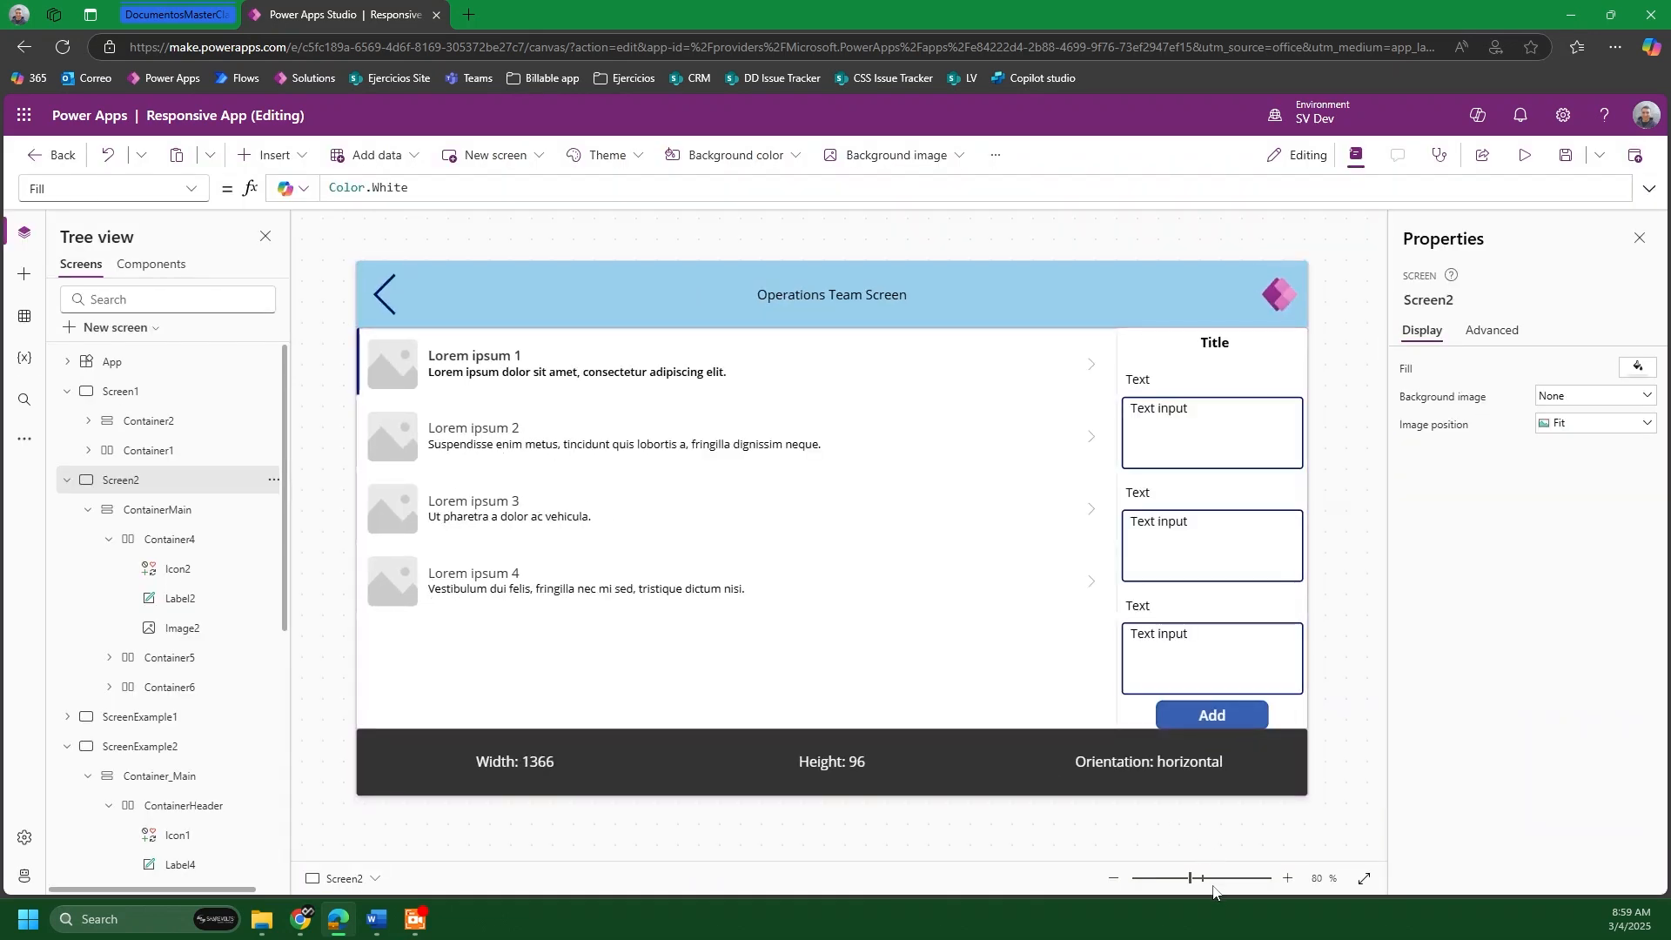